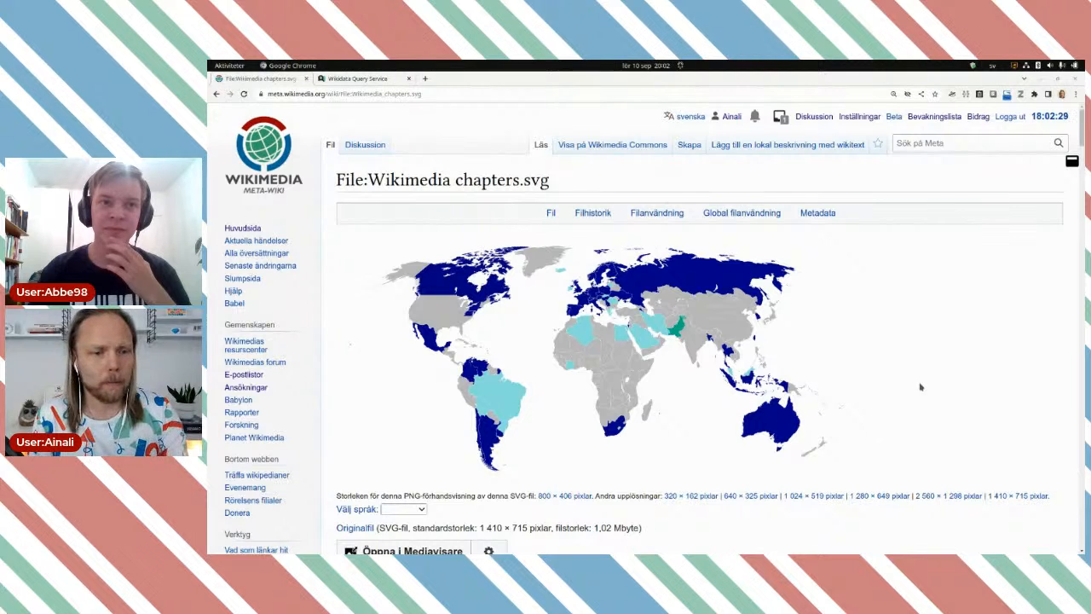
Switch to the Wikidata Query Service and write a SELECT query for ?id and ?idLabel with an empty WHERE block
click(384, 78)
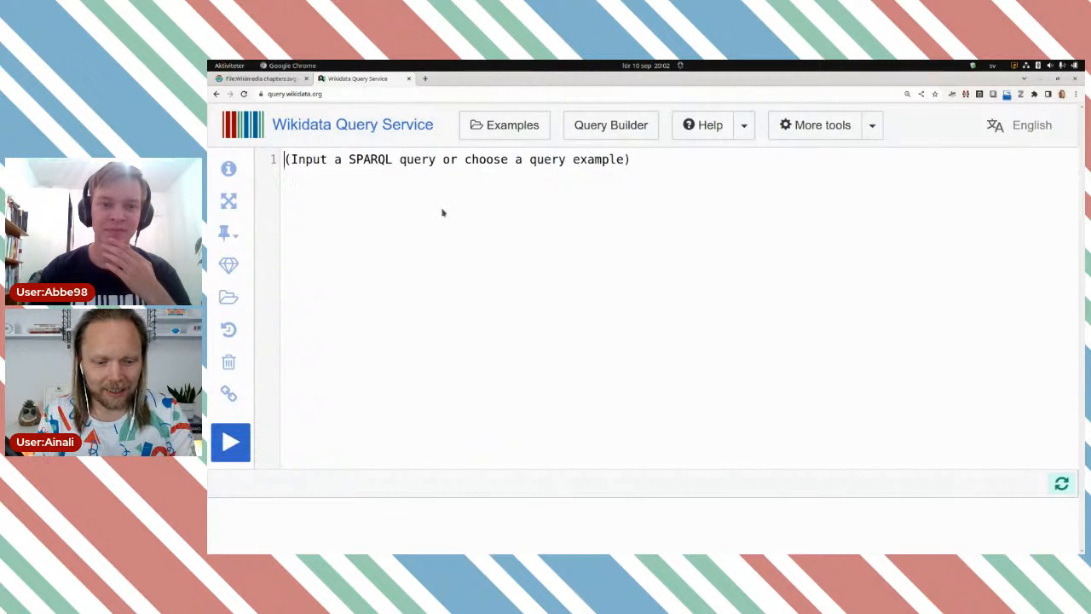
text(SELECT)
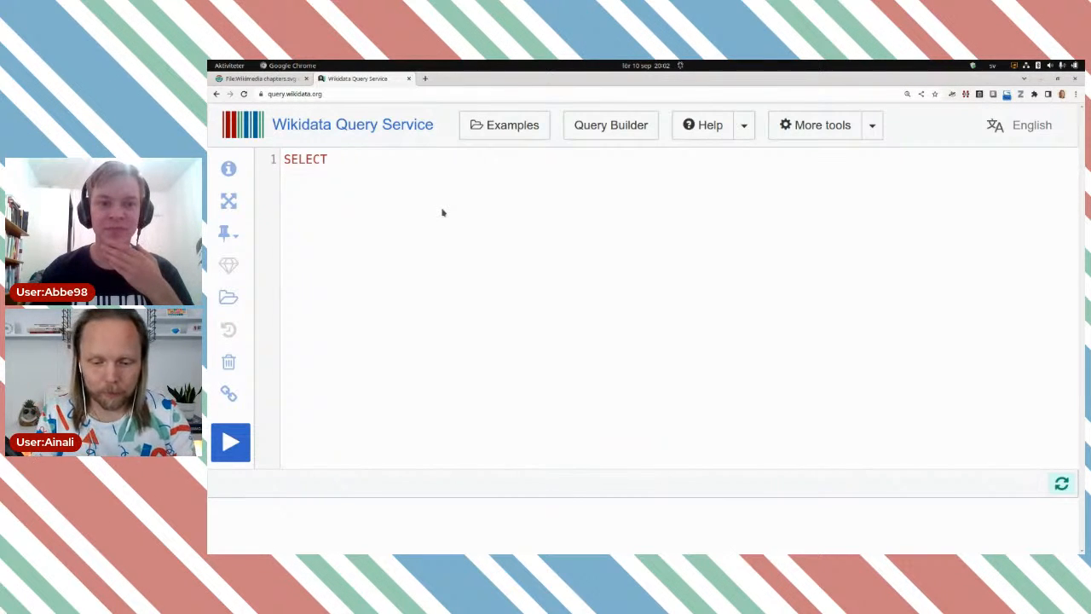
text(?id)
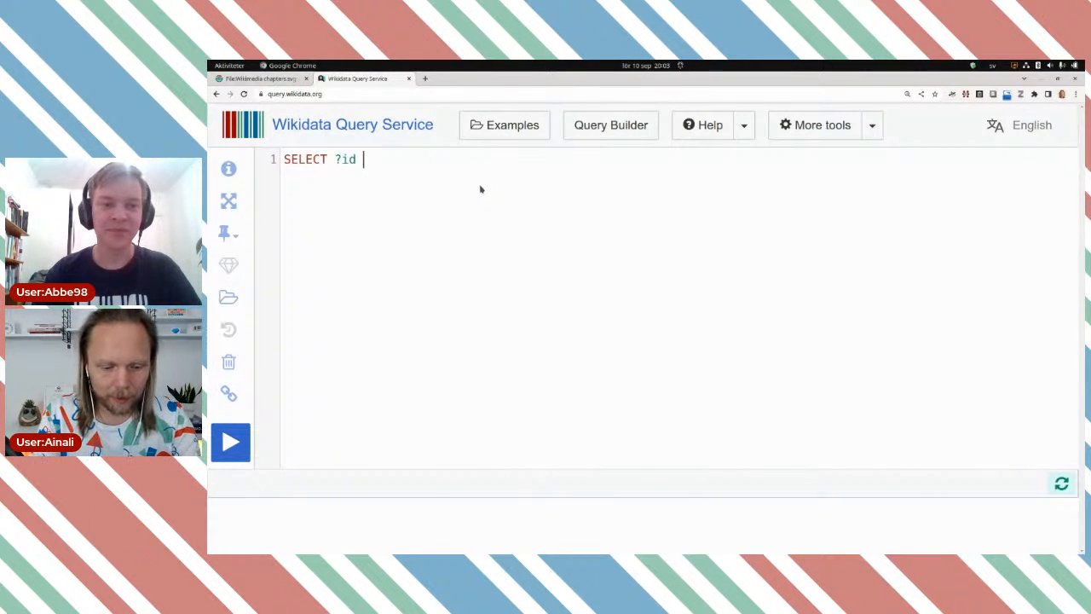
text(WHERE)
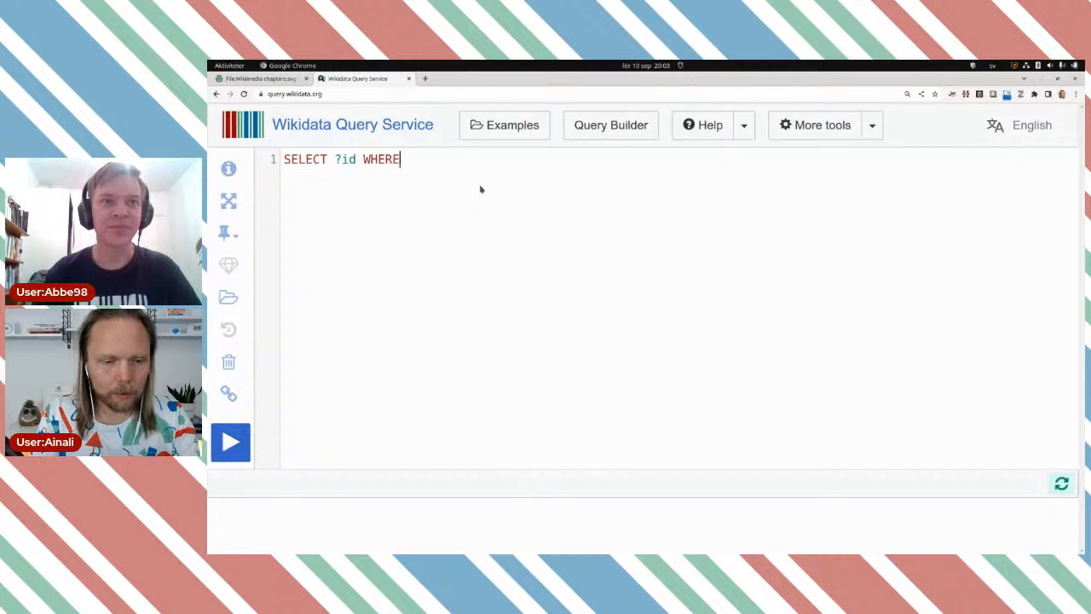
key(Left)
text(?idLa)
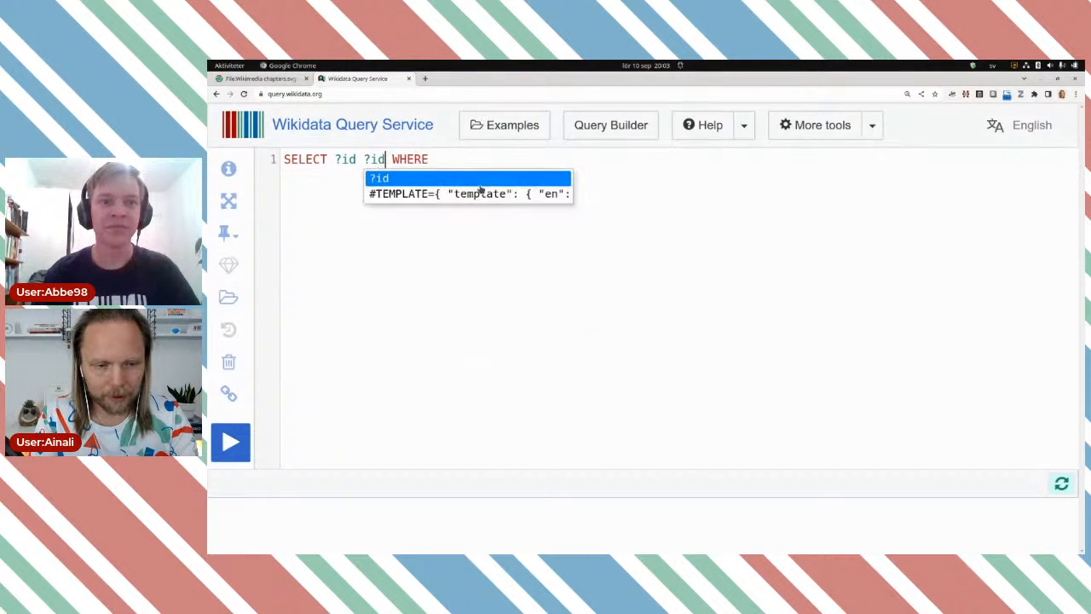
text(bel)
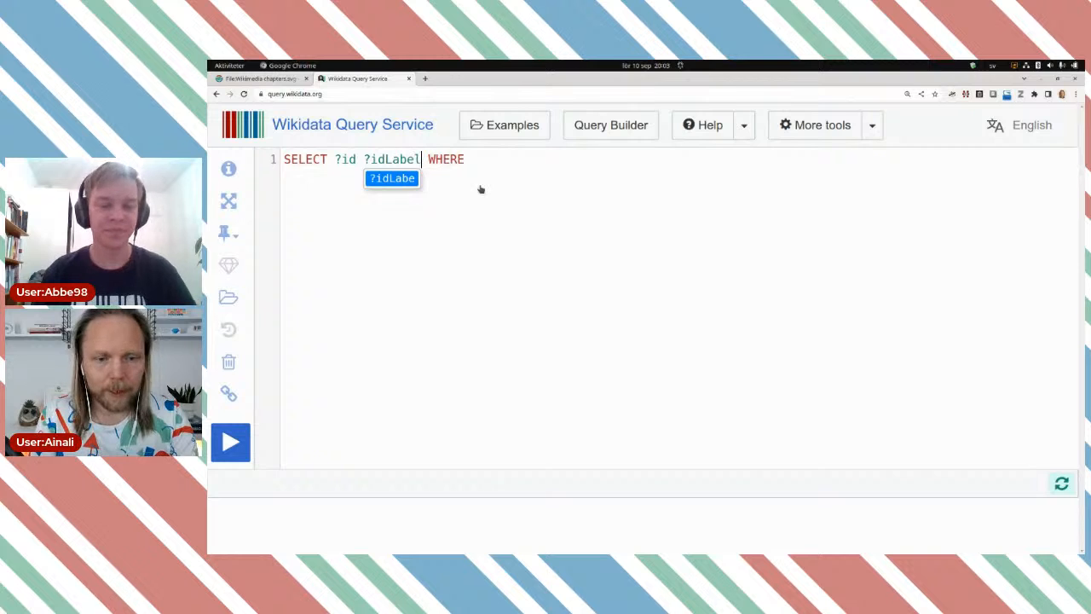
key(End)
text({)
key(Return)
key(Return)
key(Return)
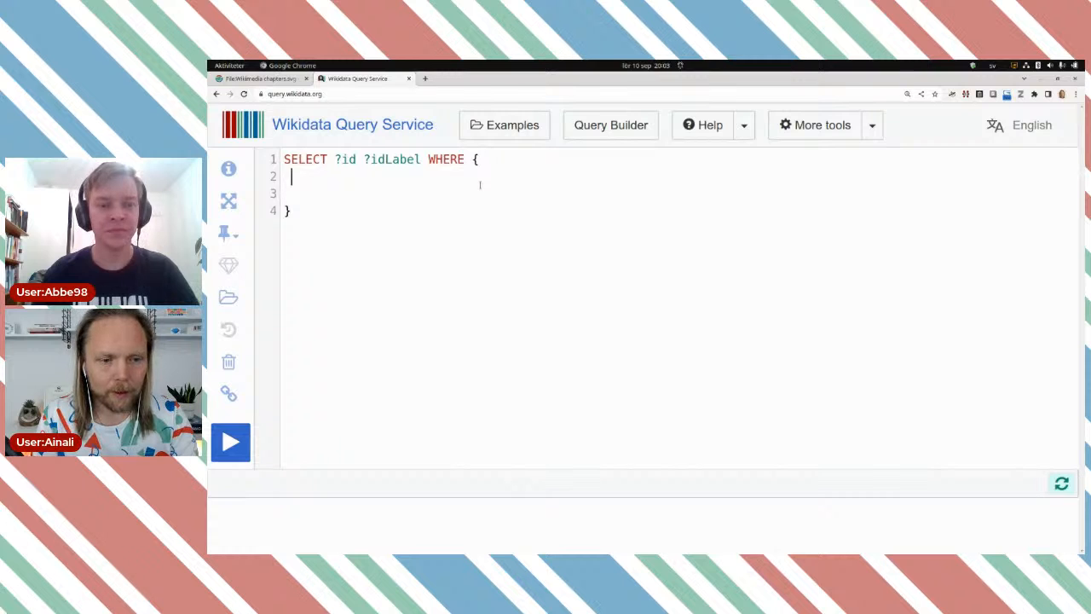
Add a triple limiting ?id to instances (wdt:P31) of Wikimedia chapter, wd:Q15924535, inside the WHERE block
text(?)
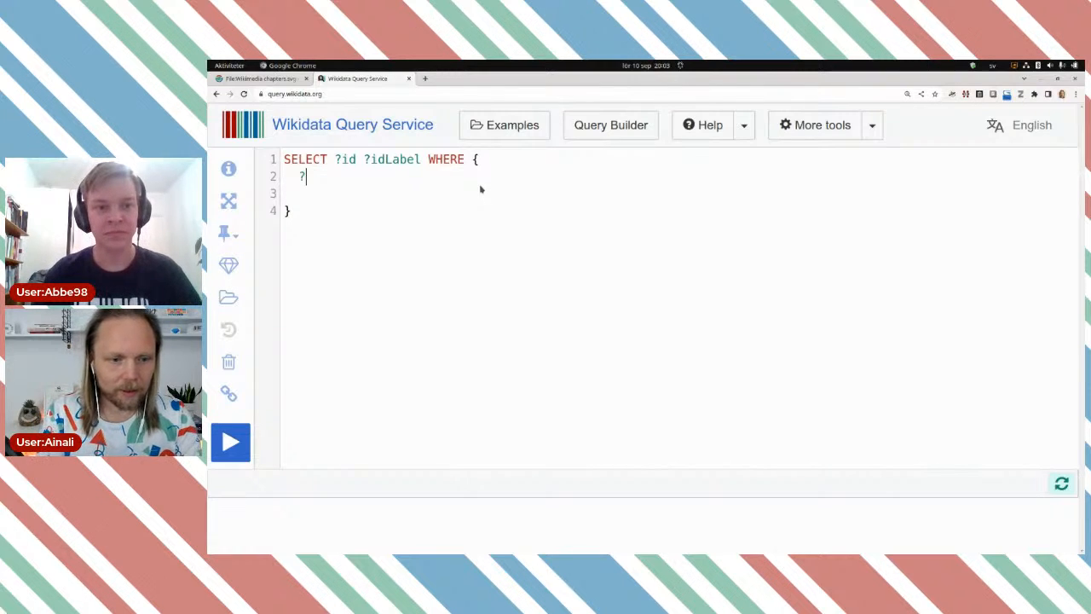
key(ctrl+space)
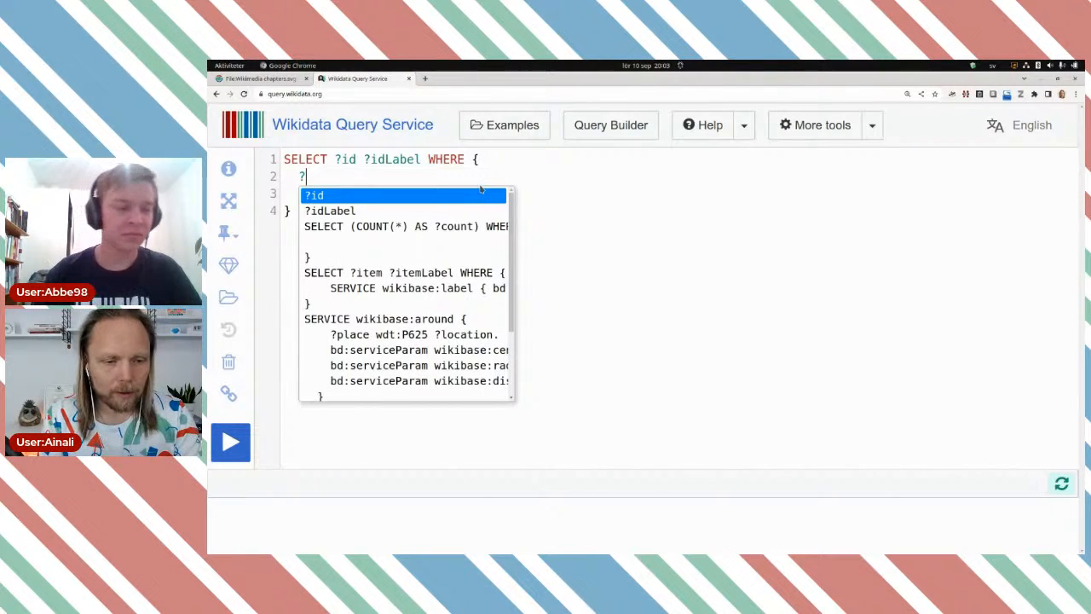
key(Return)
text(wdt:P31 wd)
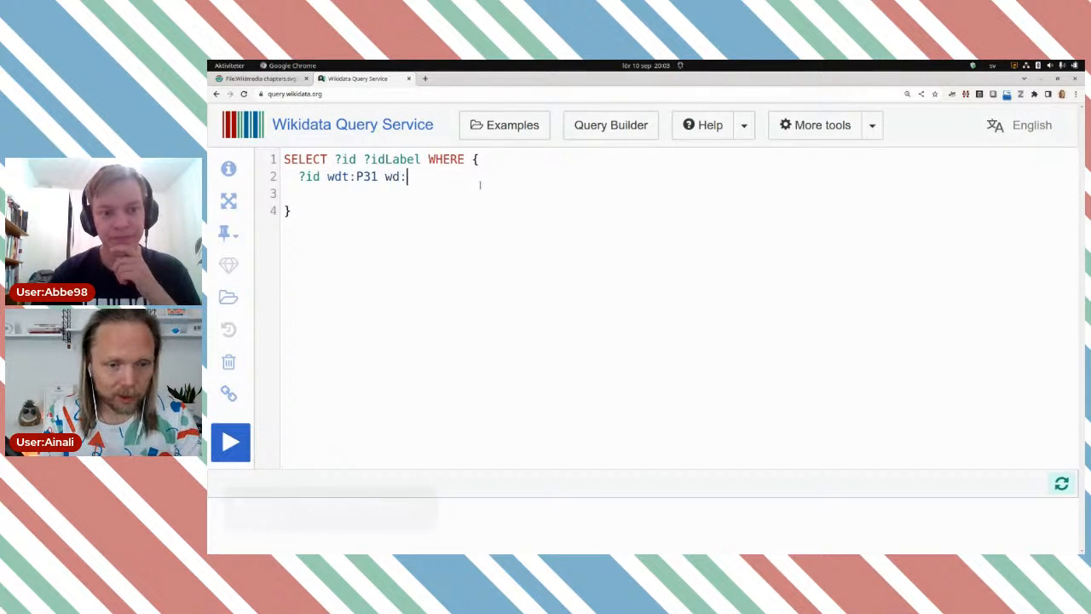
text(:wikimedi)
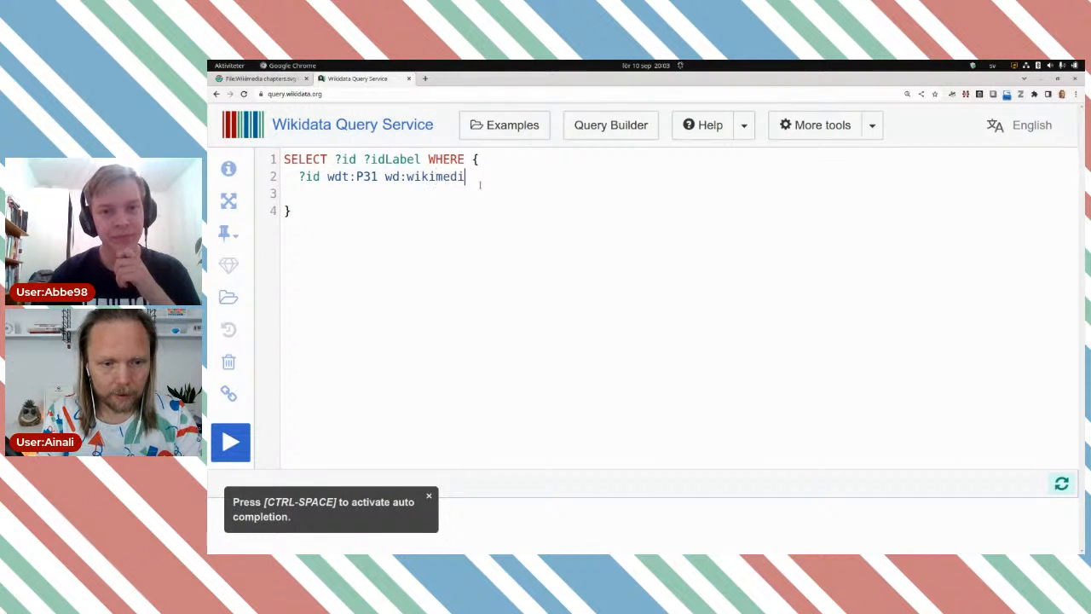
text(a cg)
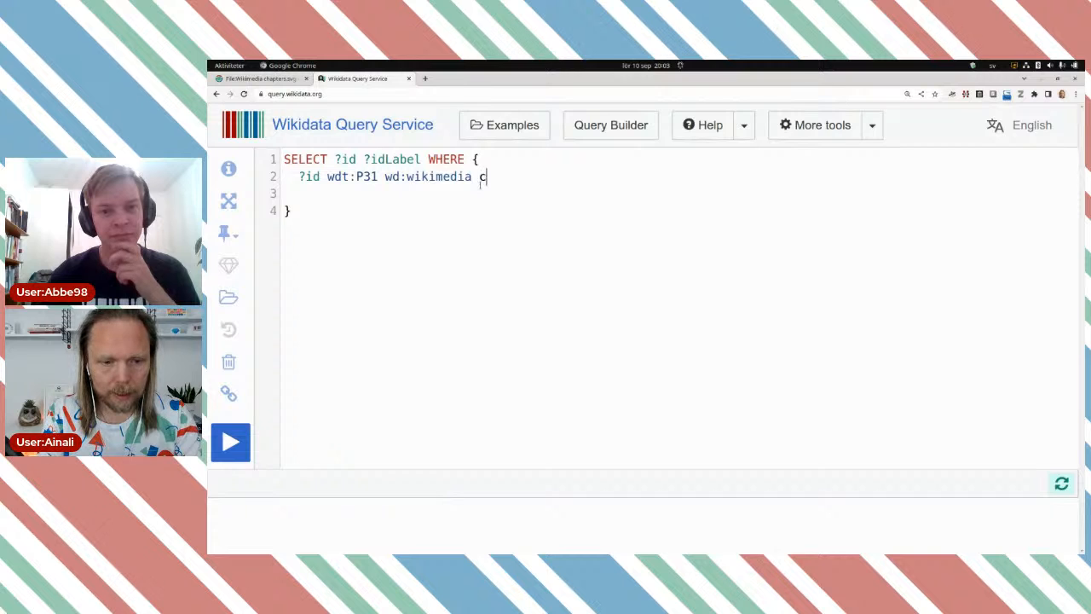
key(BackSpace)
text(h)
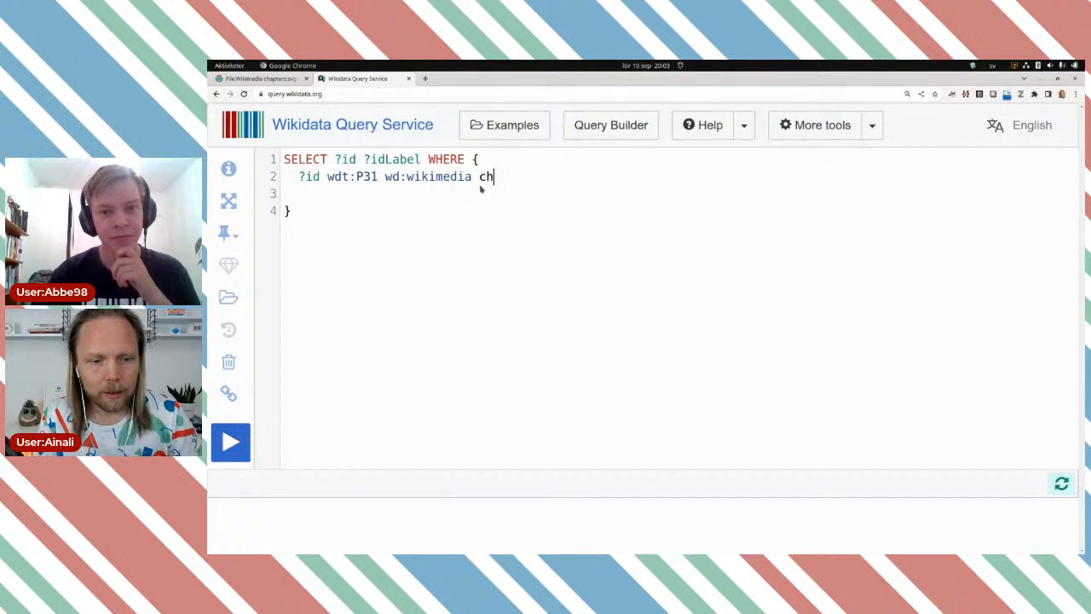
key(ctrl+space)
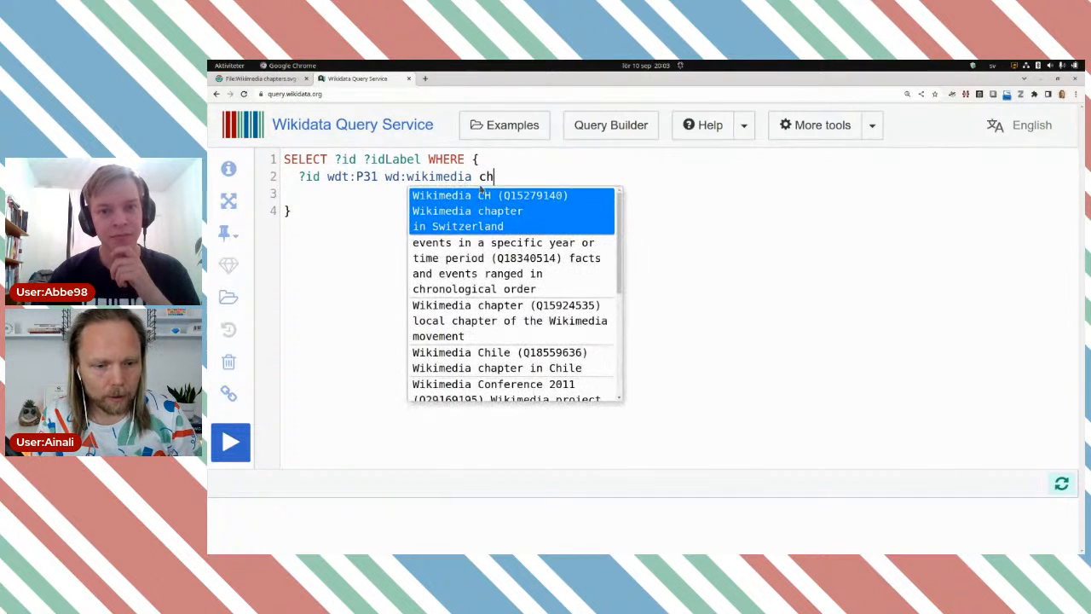
click(523, 323)
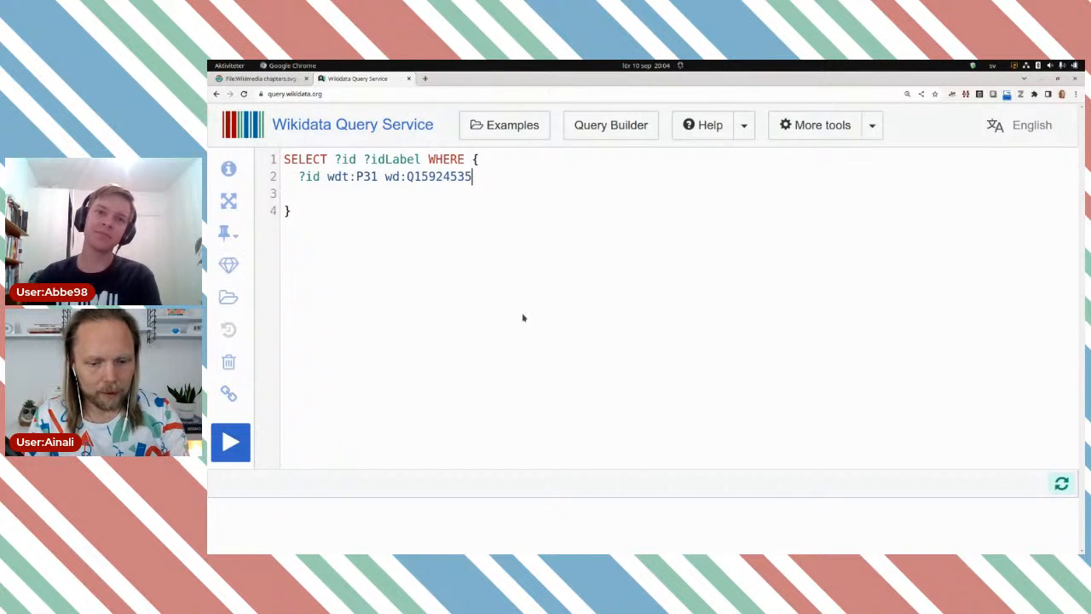
text(.)
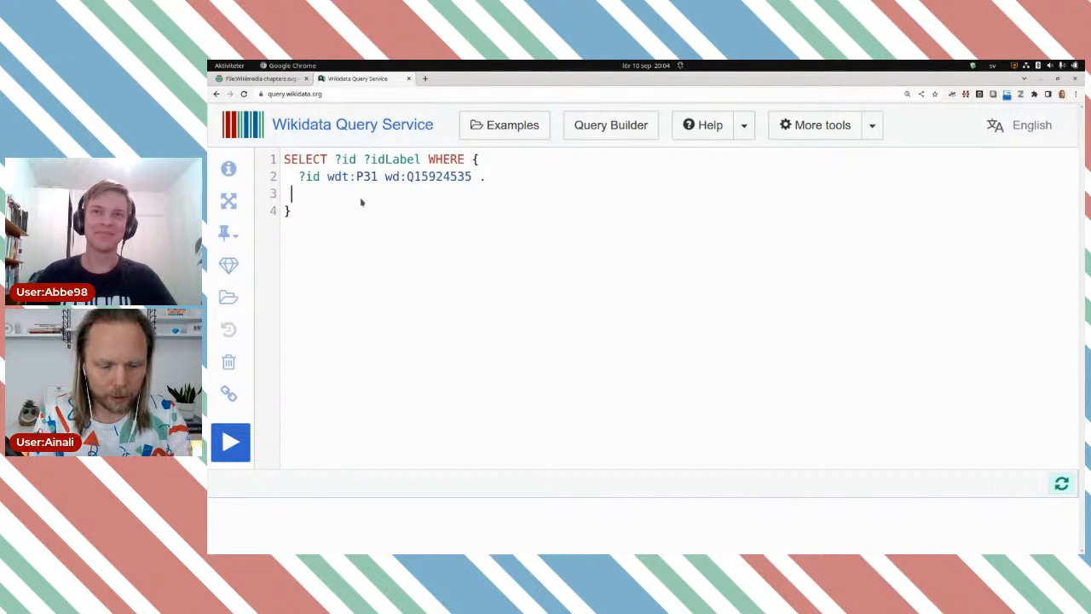
Add the SERVICE wikibase:label clause below the triple and run the query
text(SER)
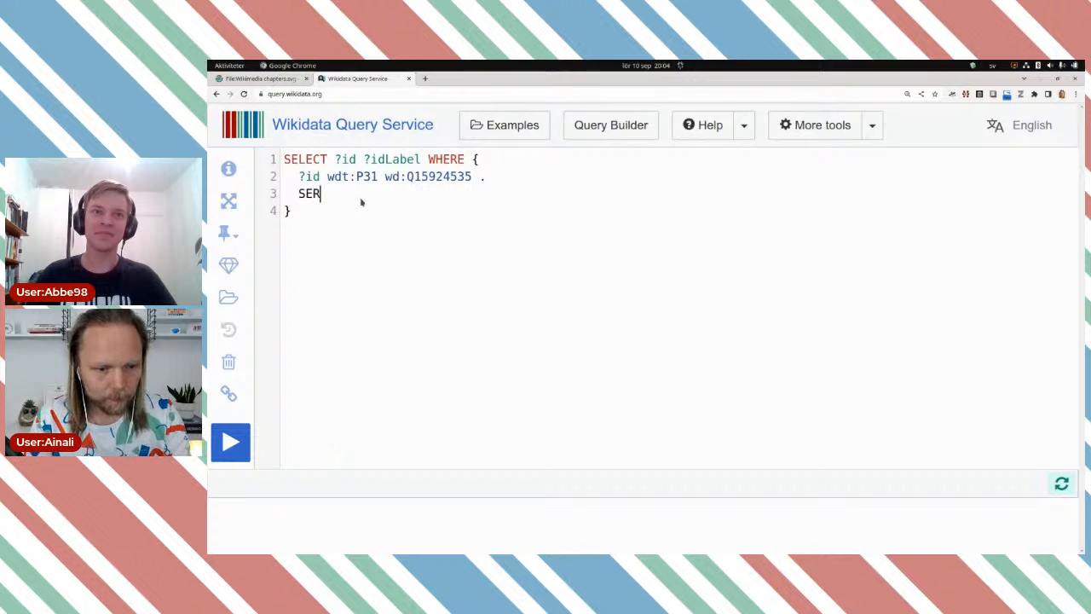
key(ctrl+space)
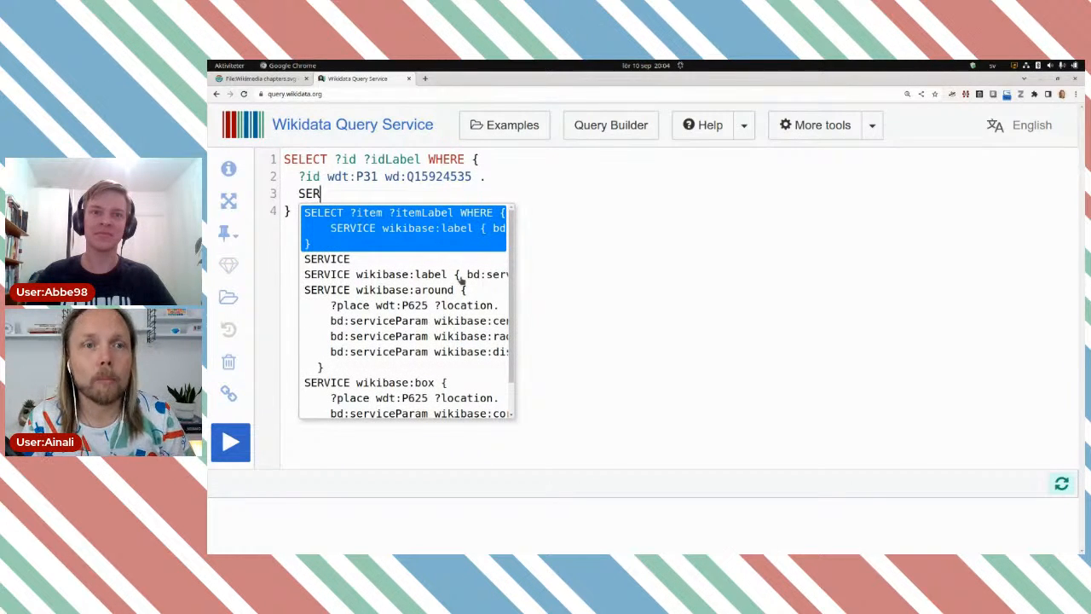
click(488, 271)
click(236, 442)
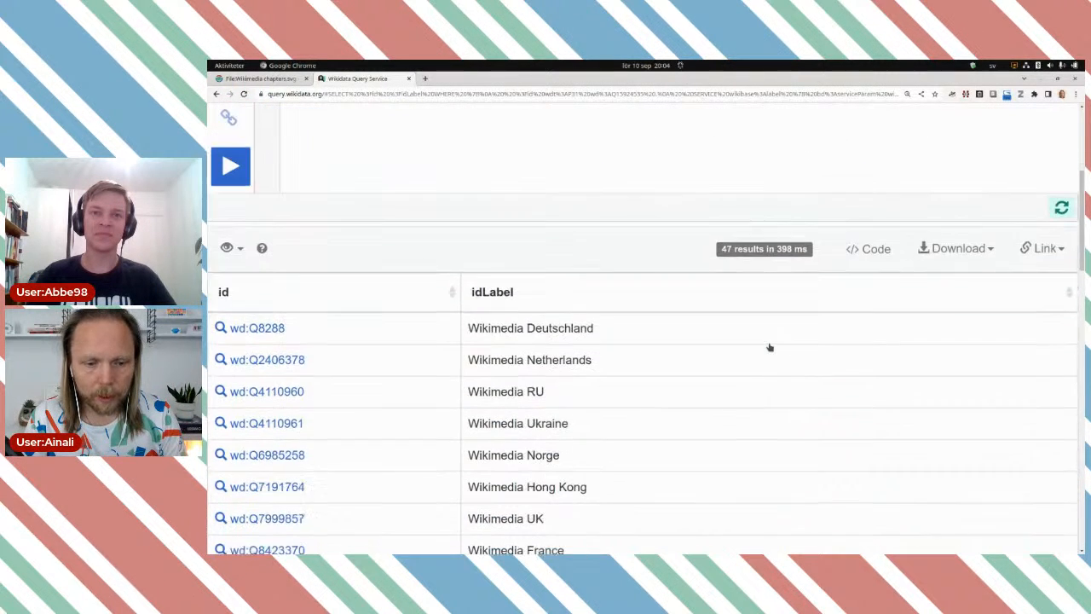
Look through the chapter results and open the item for Wikimedia Community User Group Georgia Wiki in its own tab
scroll(770, 347, down, 2)
scroll(770, 346, down, 5)
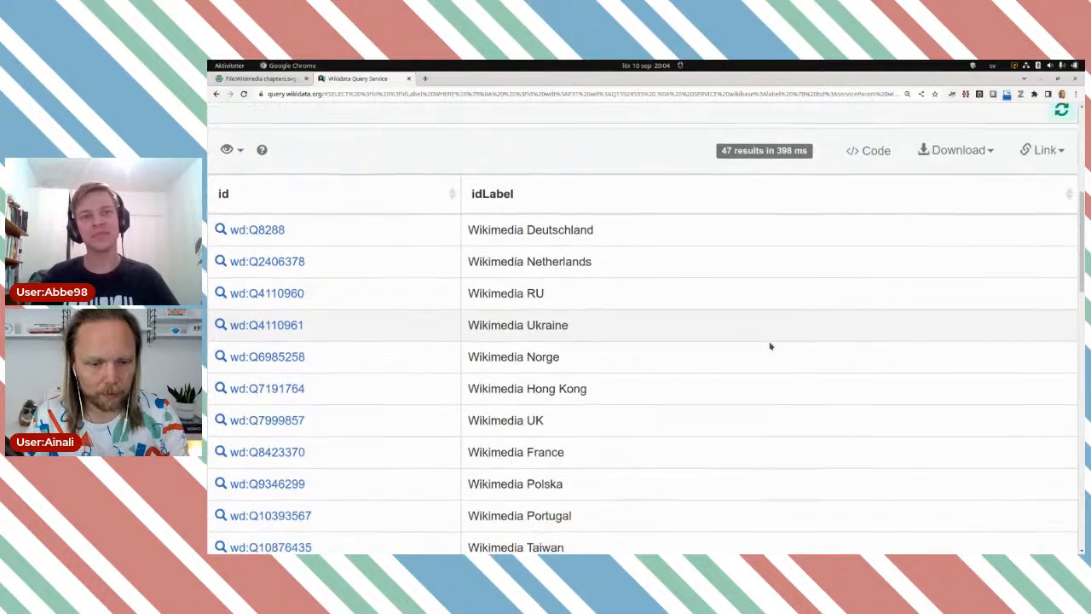
scroll(769, 346, down, 10)
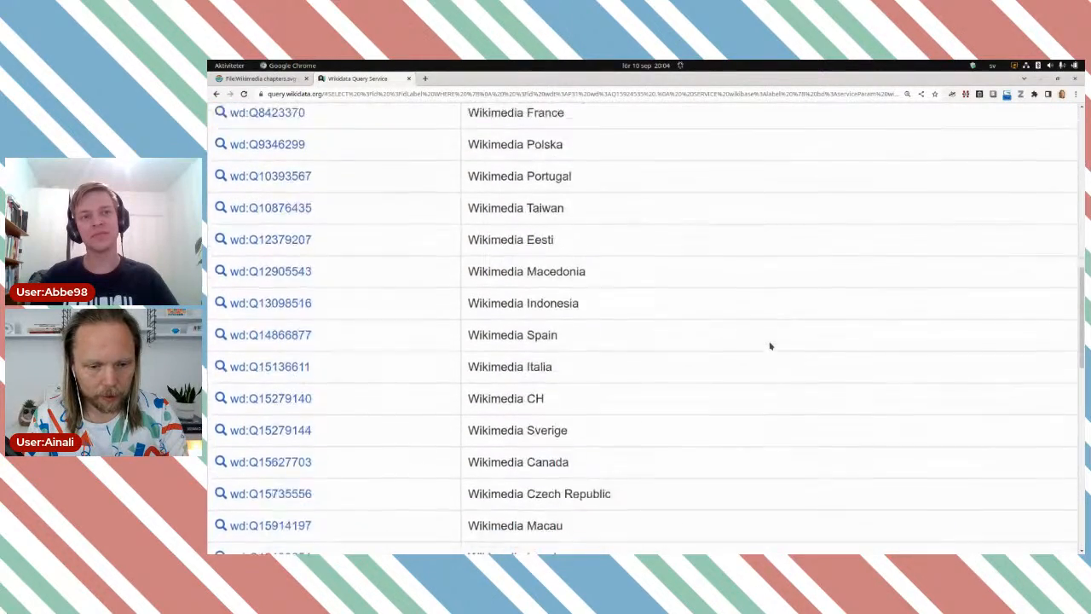
scroll(770, 346, down, 10)
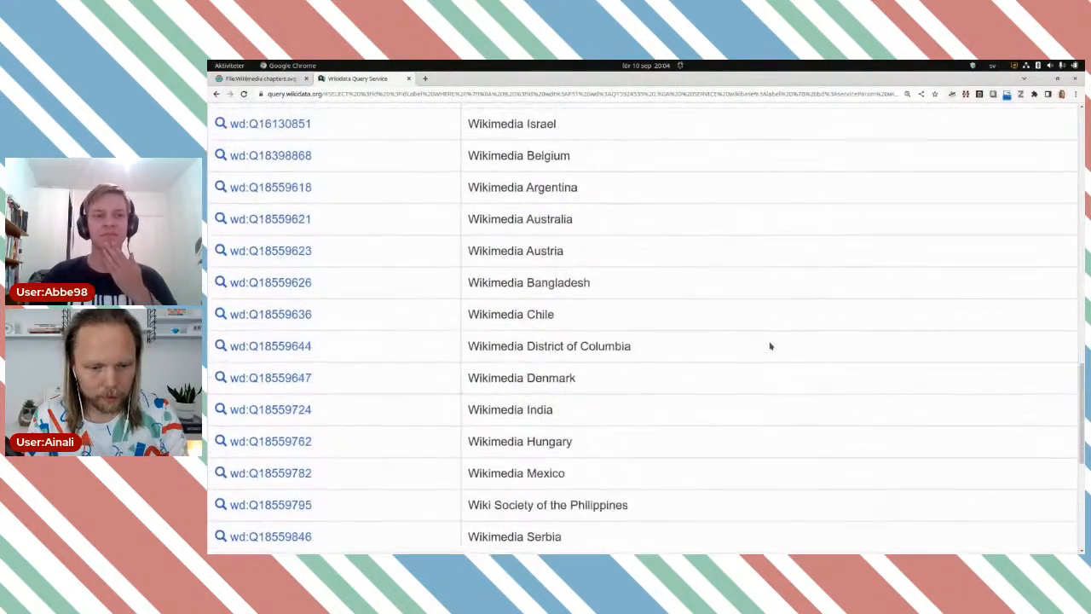
scroll(770, 346, down, 2)
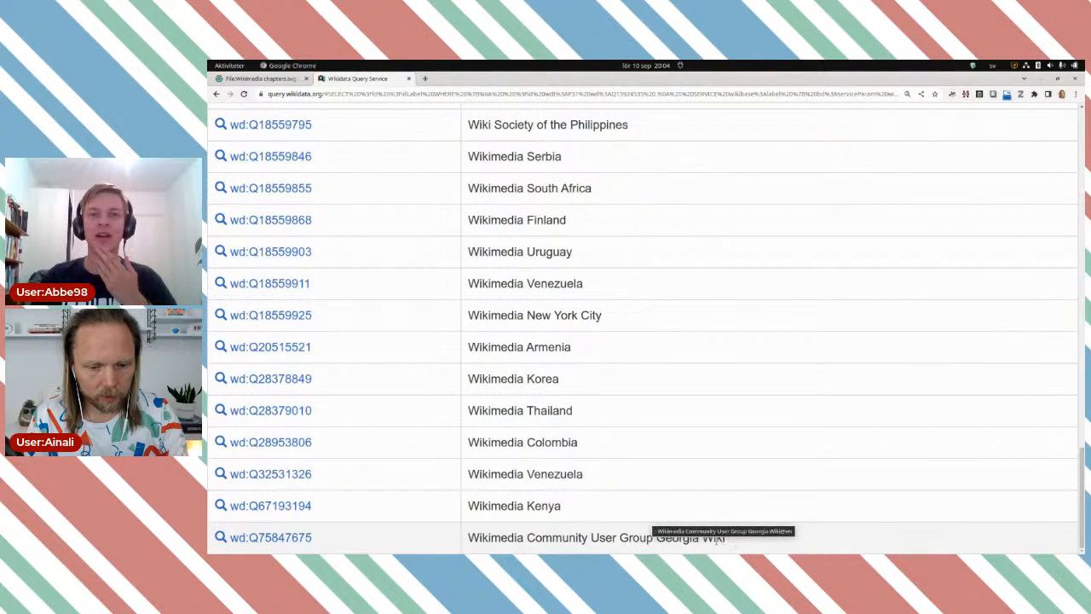
middle_click(287, 537)
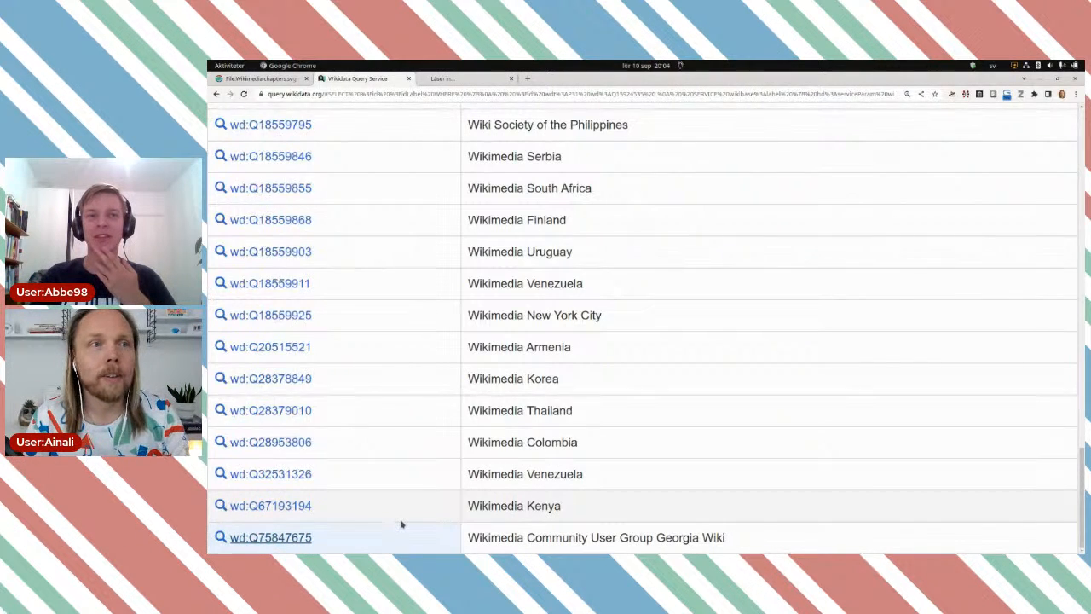
key(ctrl+Tab)
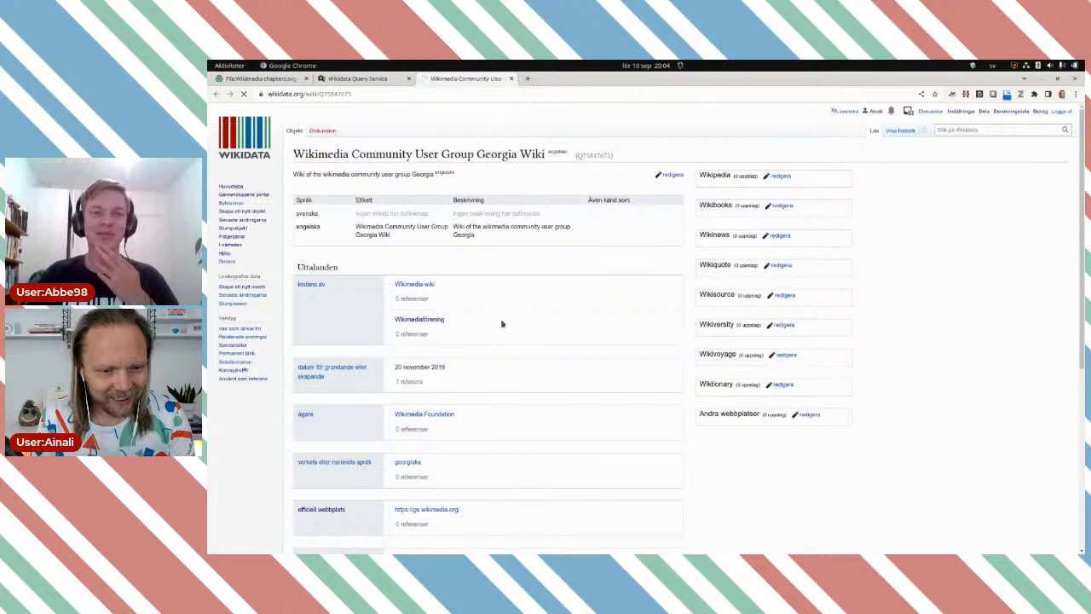
Examine the Georgia Wiki item's instance-of statements and open the reference URL behind its founding date
scroll(498, 315, down, 1)
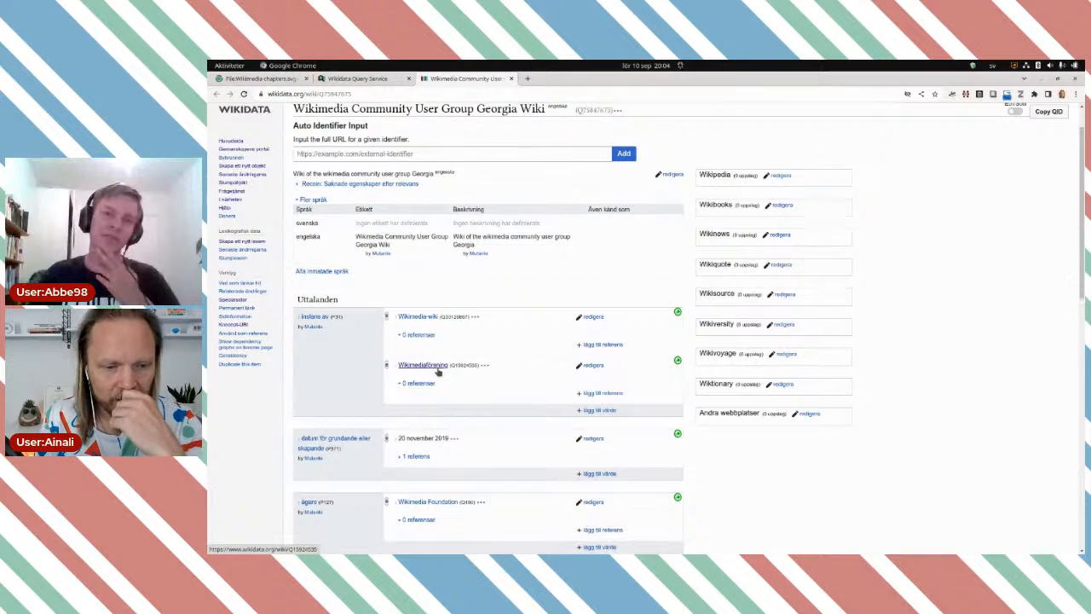
scroll(439, 370, down, 1)
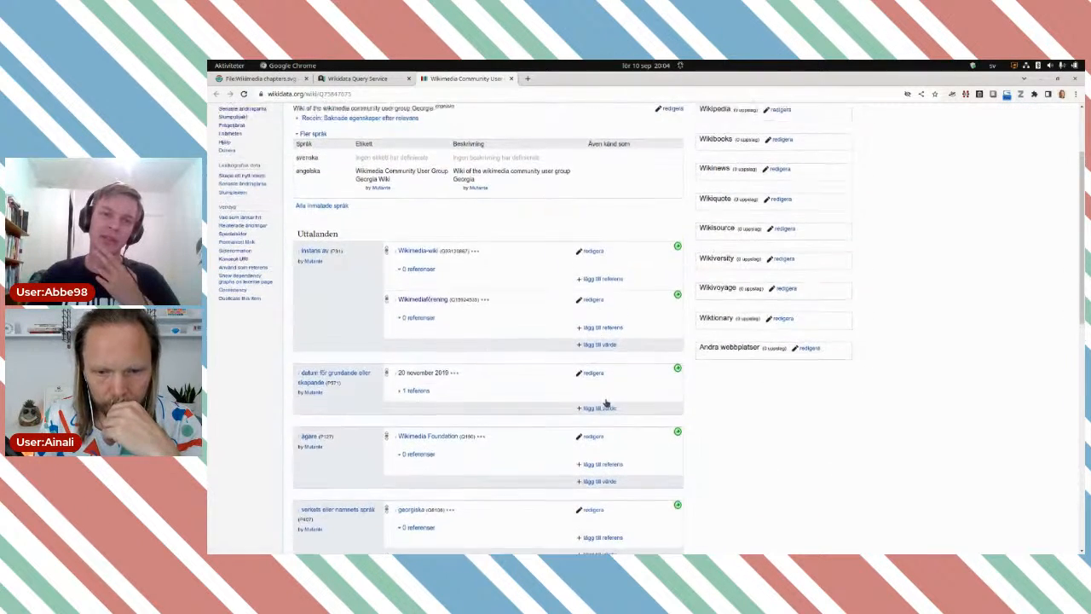
scroll(604, 400, up, 1)
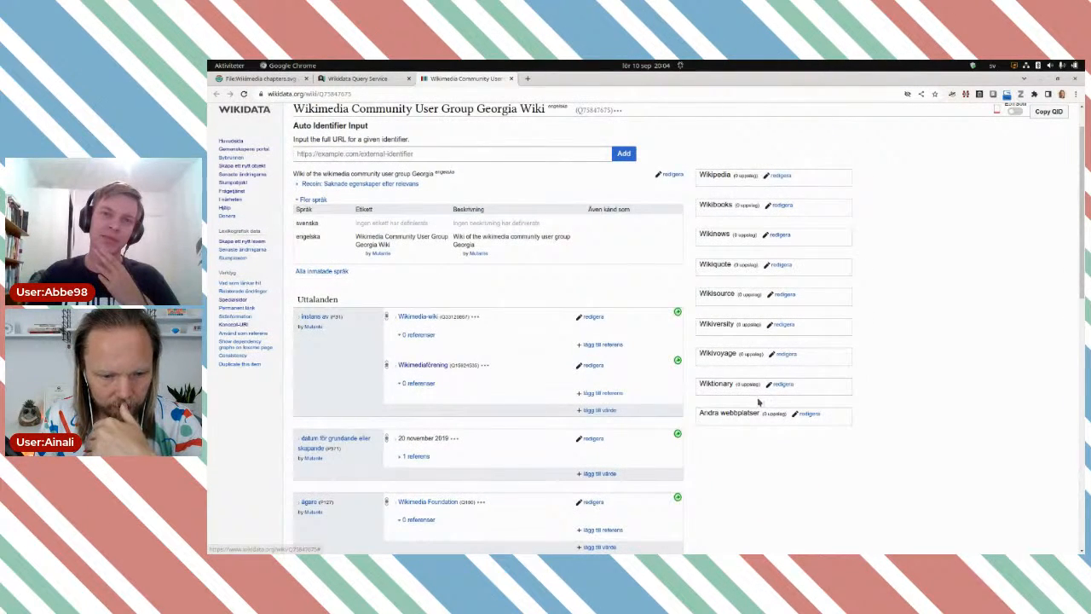
scroll(760, 403, down, 4)
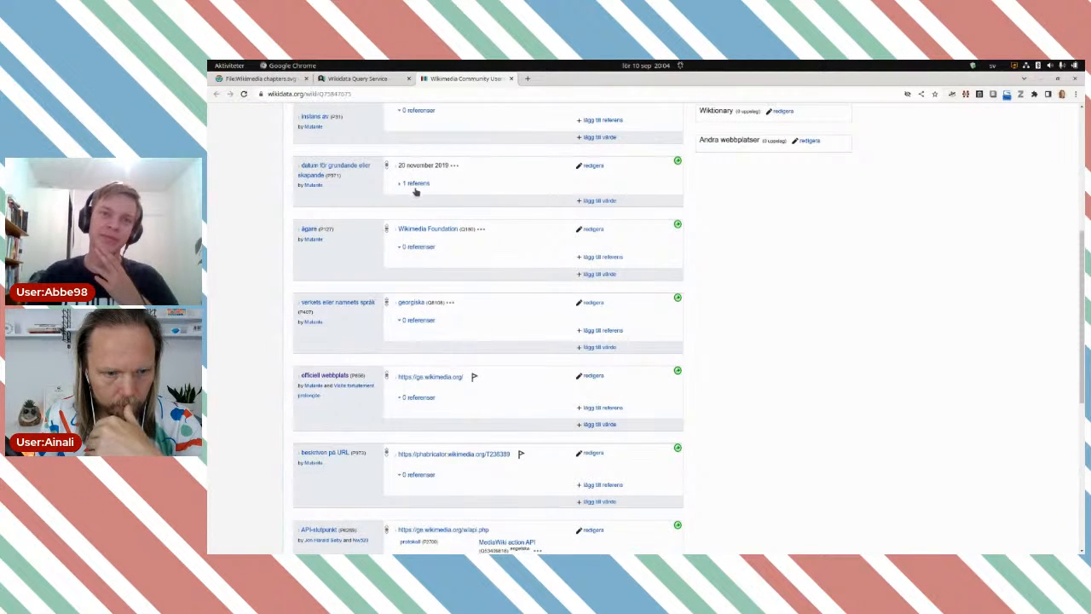
click(415, 184)
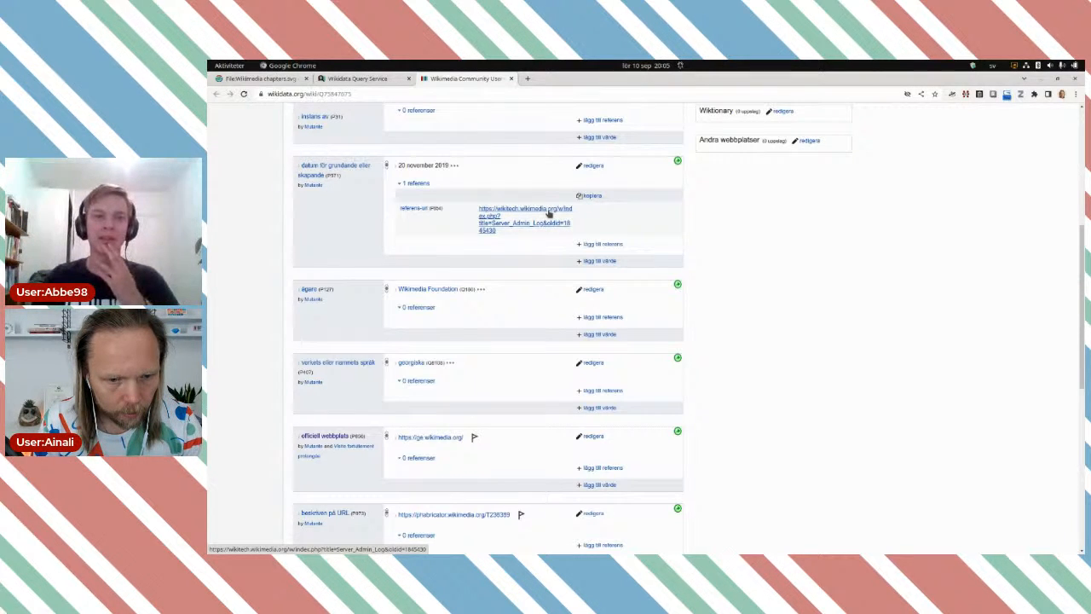
middle_click(549, 214)
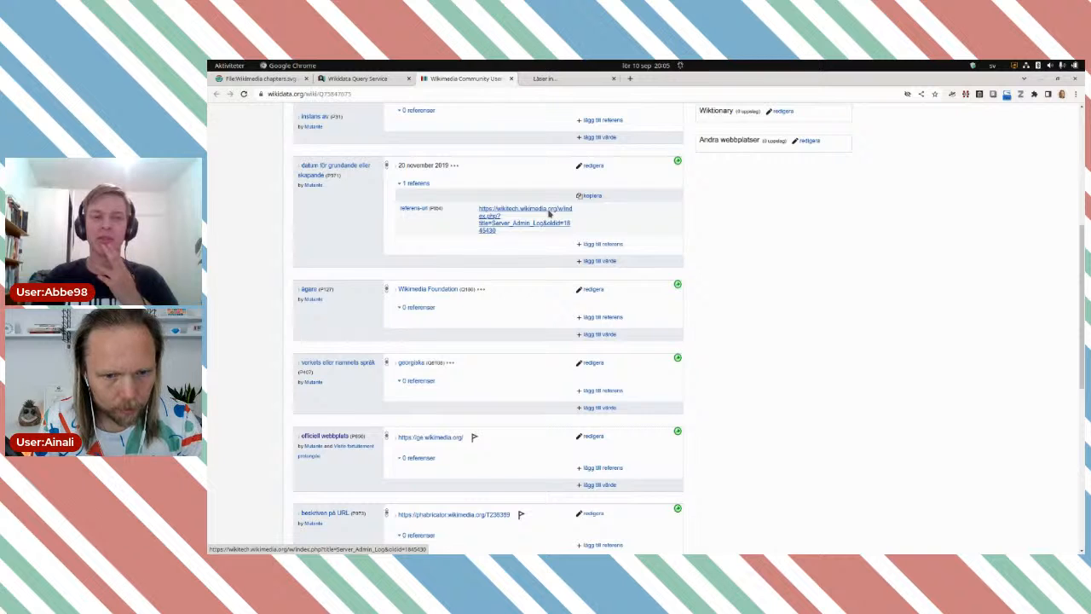
key(ctrl+Tab)
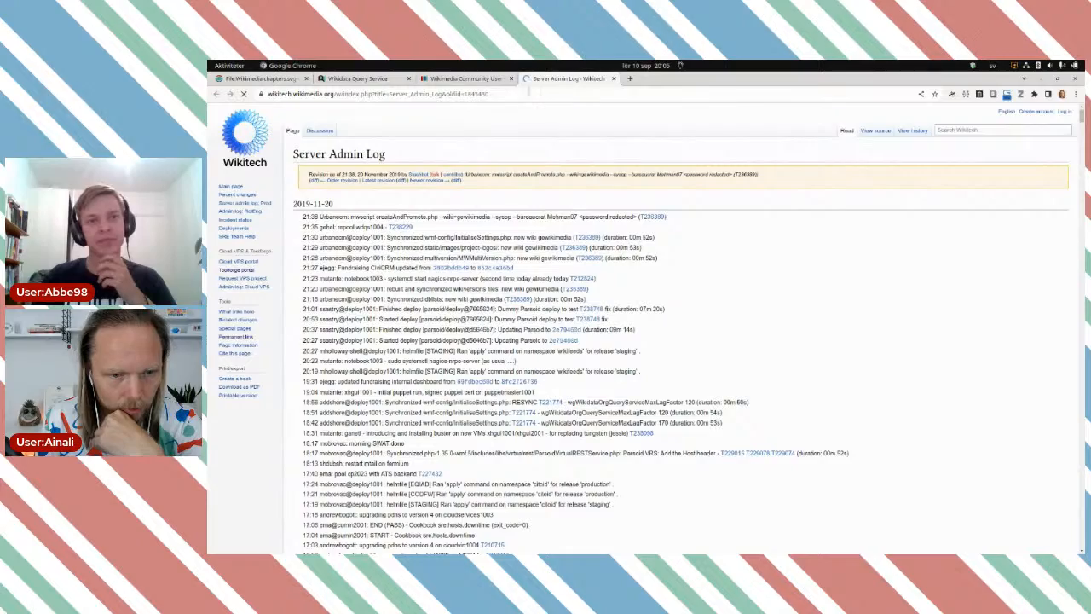
Skim the Server Admin Log page, close it and check the remaining statements of the Georgia Wiki item
scroll(788, 298, down, 1)
scroll(788, 299, down, 3)
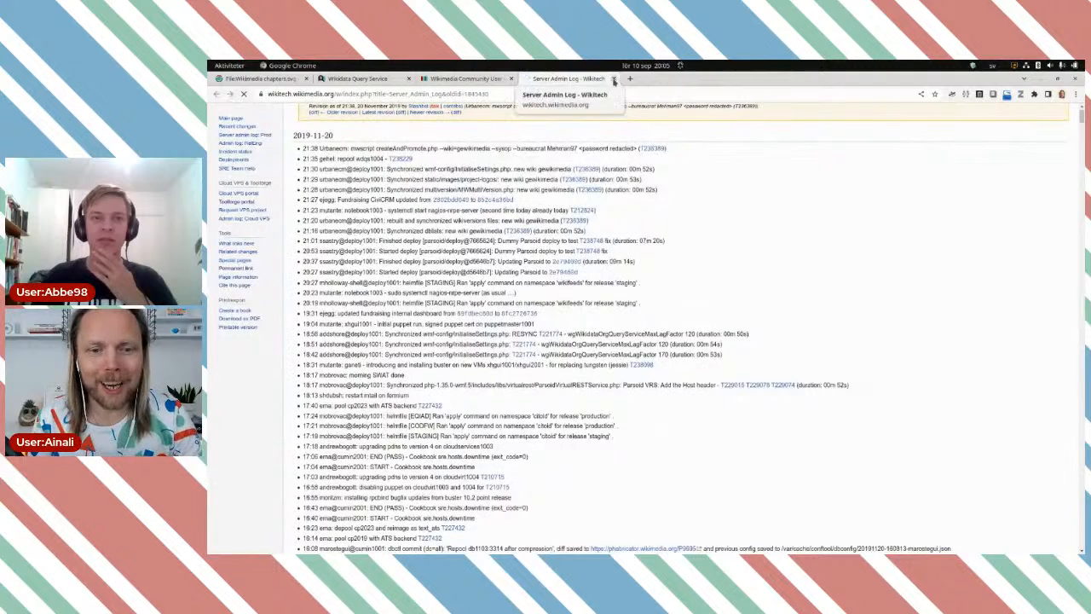
click(612, 78)
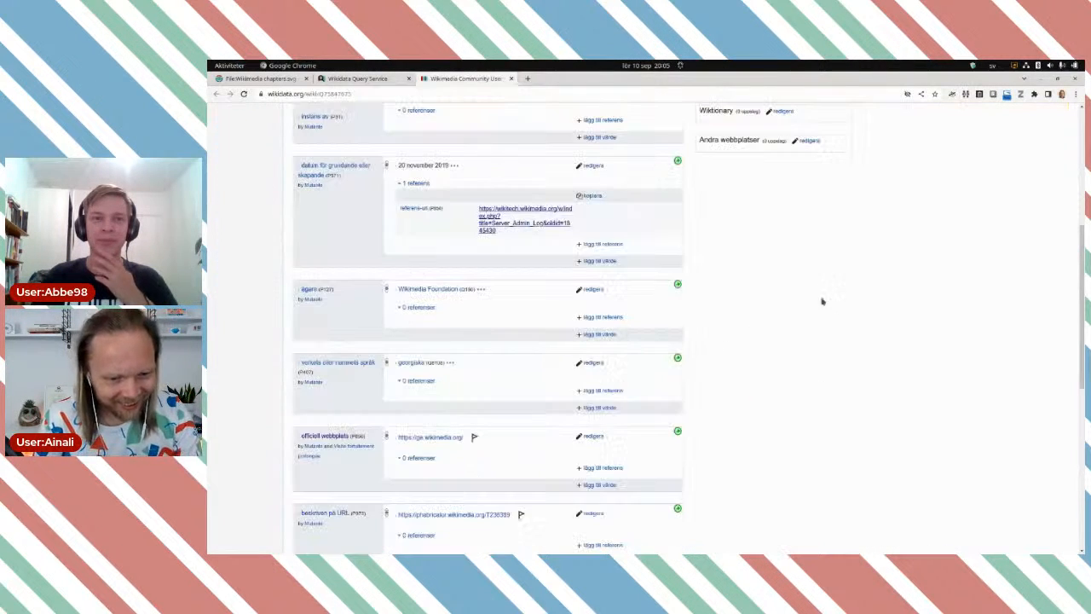
scroll(831, 306, down, 5)
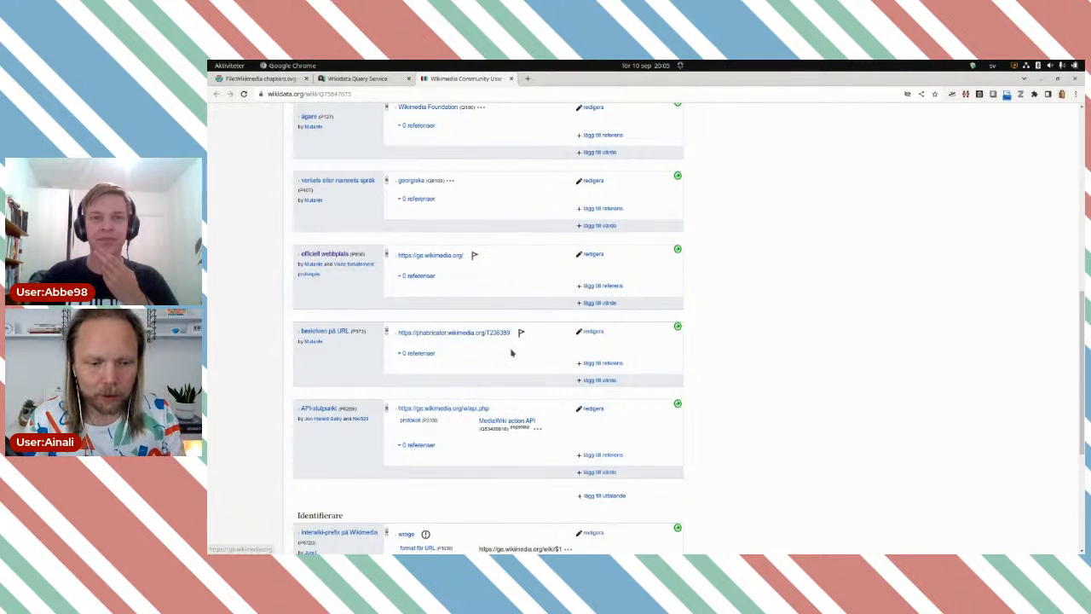
Inspect the Georgia Wiki item's identifiers and expand the reference of its Wikimedia database name
scroll(511, 352, down, 5)
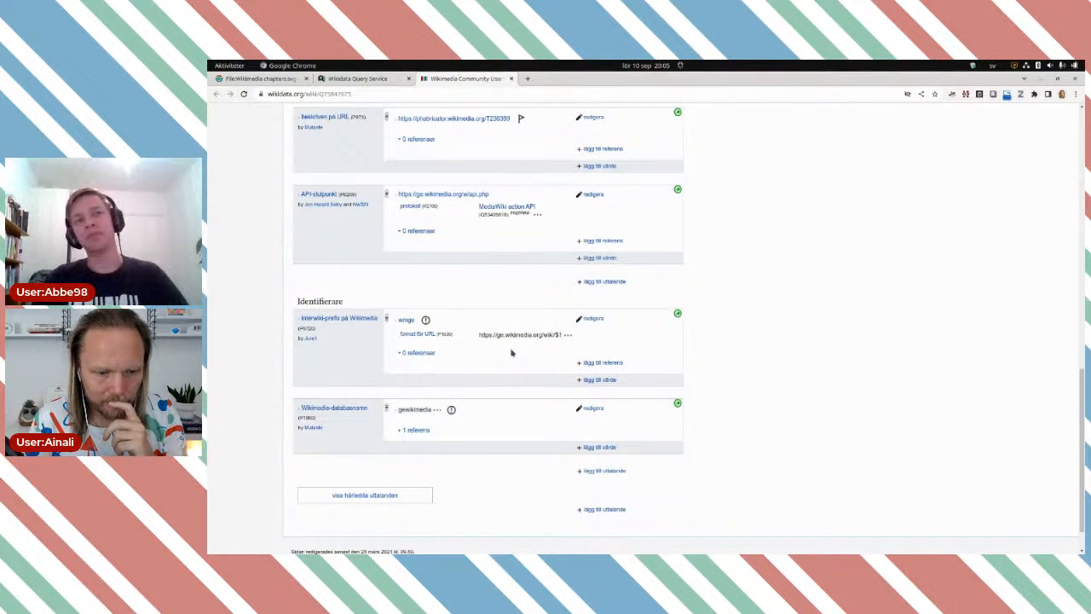
scroll(417, 426, down, 1)
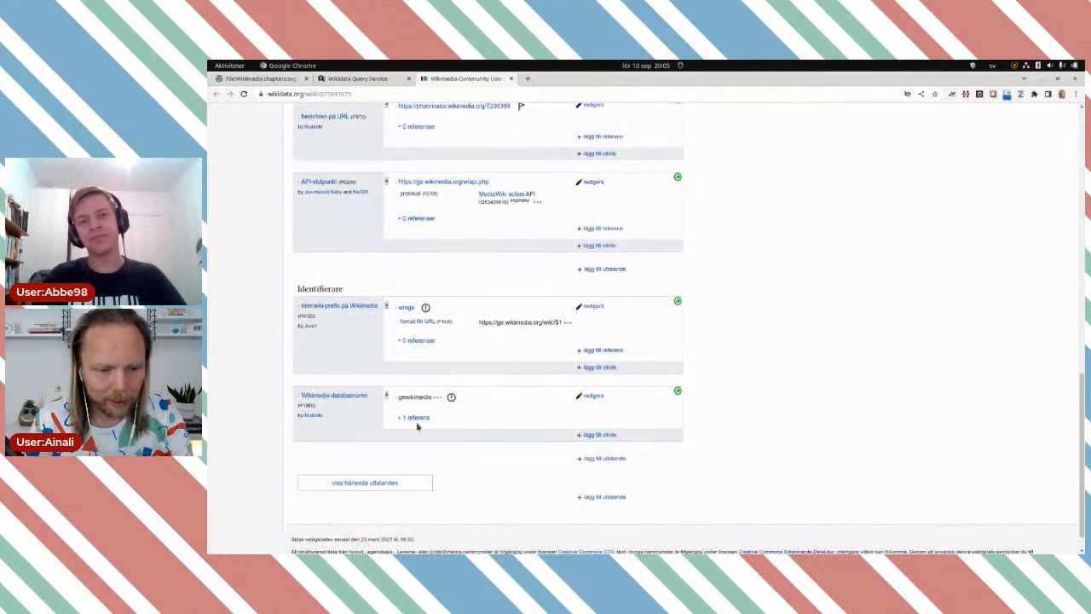
click(414, 417)
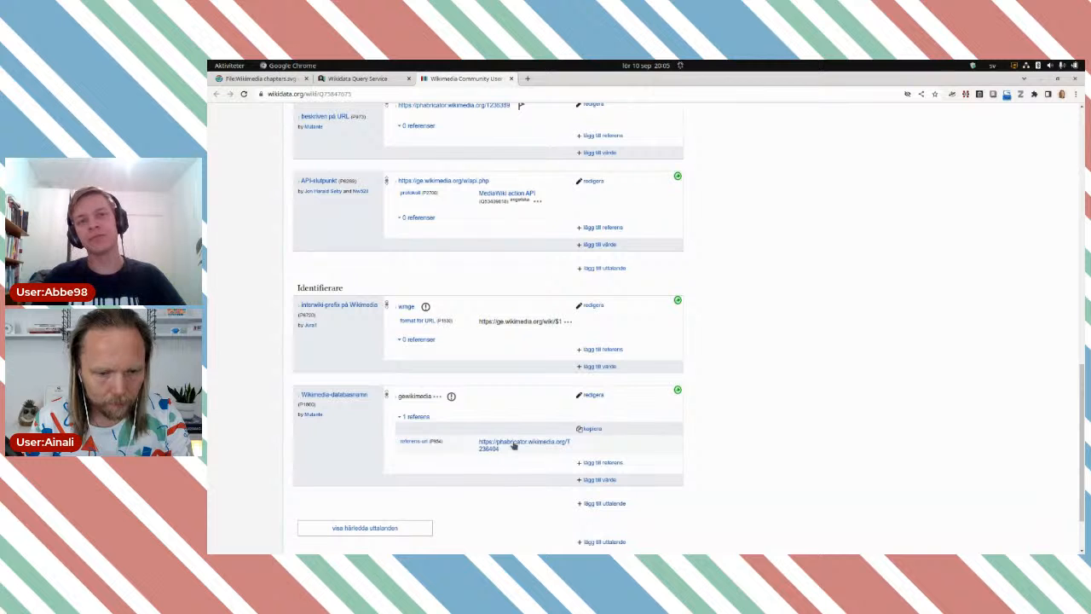
scroll(452, 350, up, 3)
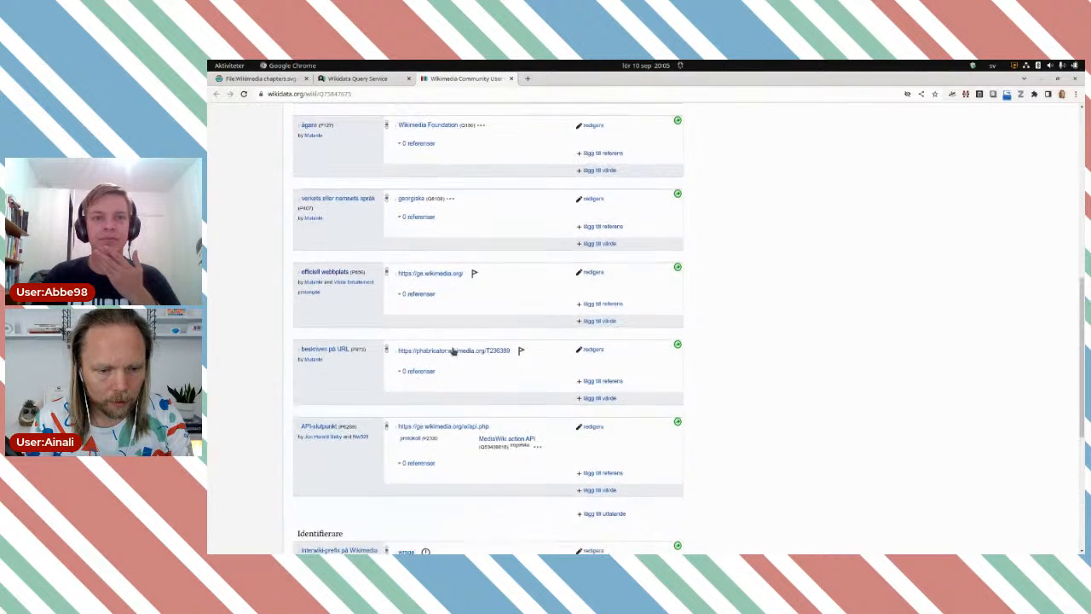
scroll(422, 379, up, 3)
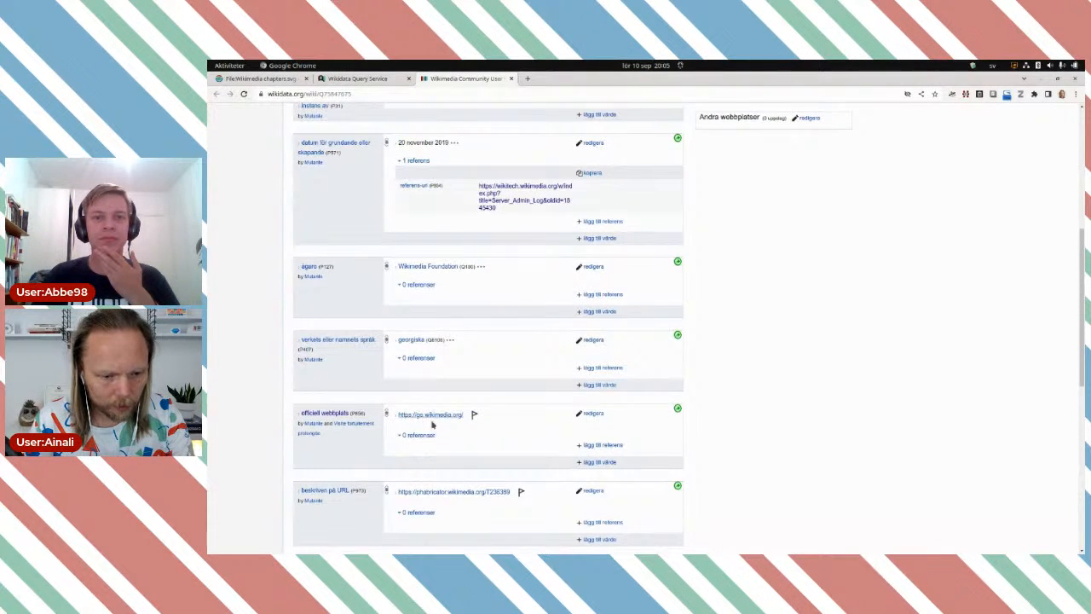
Open the item's official website, ge.wikimedia.org, in its own tab and skim its main page
middle_click(434, 417)
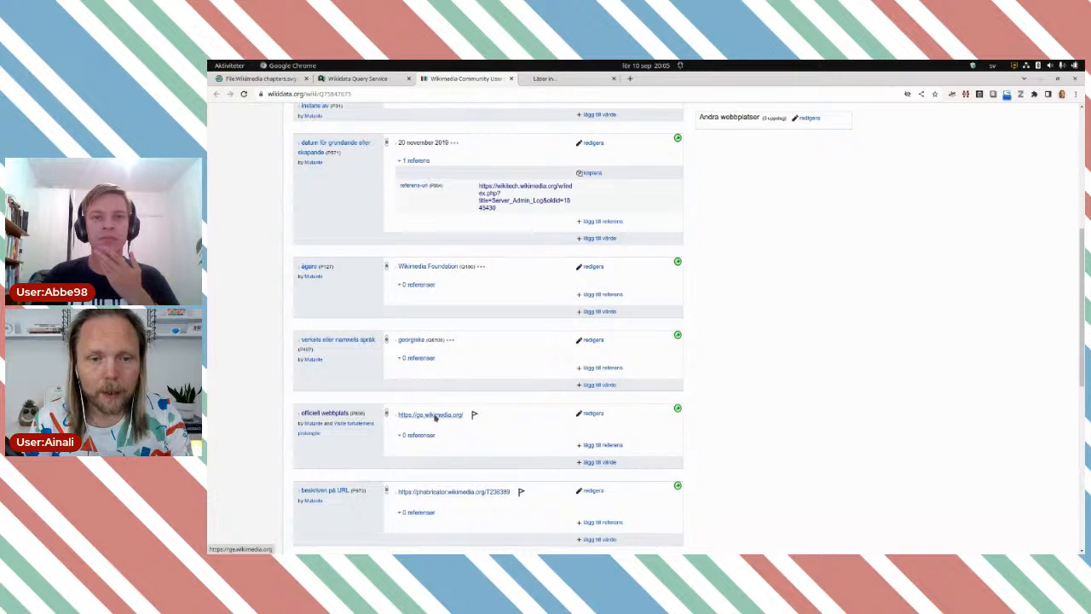
key(ctrl+Tab)
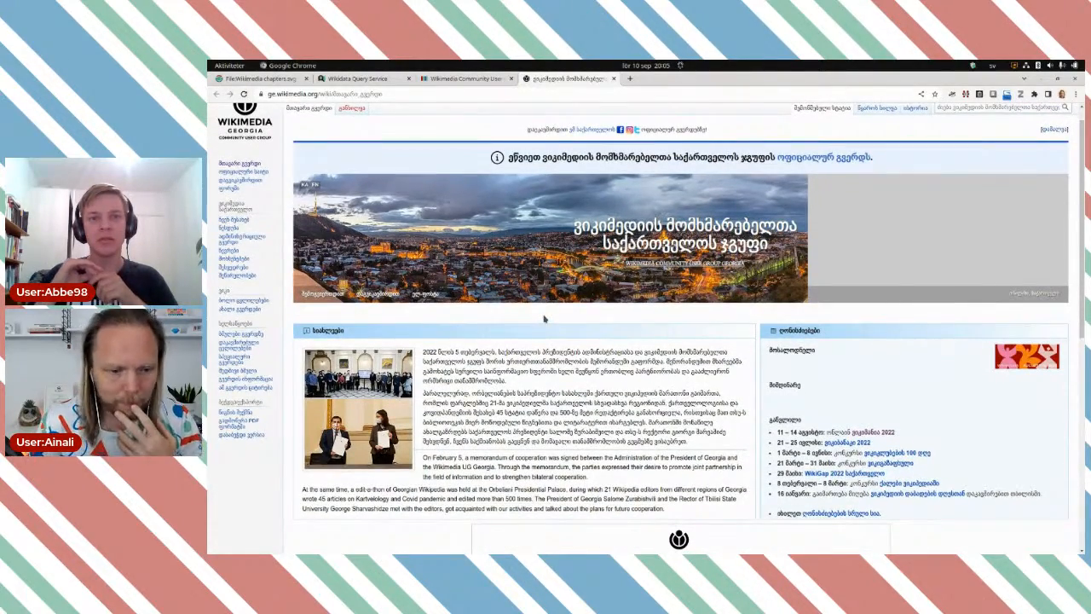
scroll(545, 319, down, 2)
scroll(545, 319, up, 3)
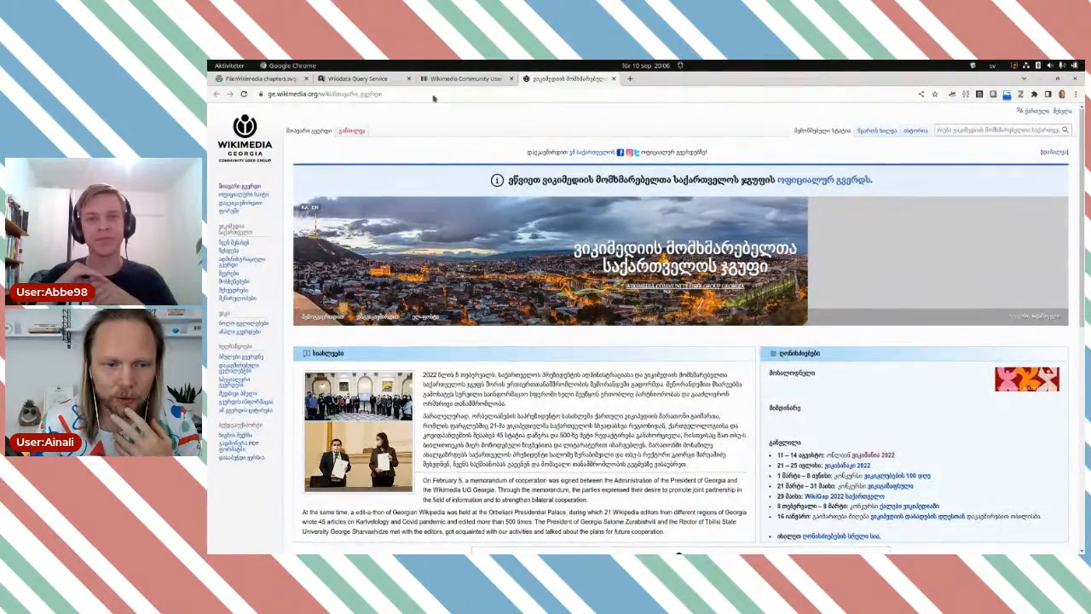
Return to the Georgia Wiki item and set the Wikidata interface language to English
click(452, 78)
scroll(397, 318, up, 5)
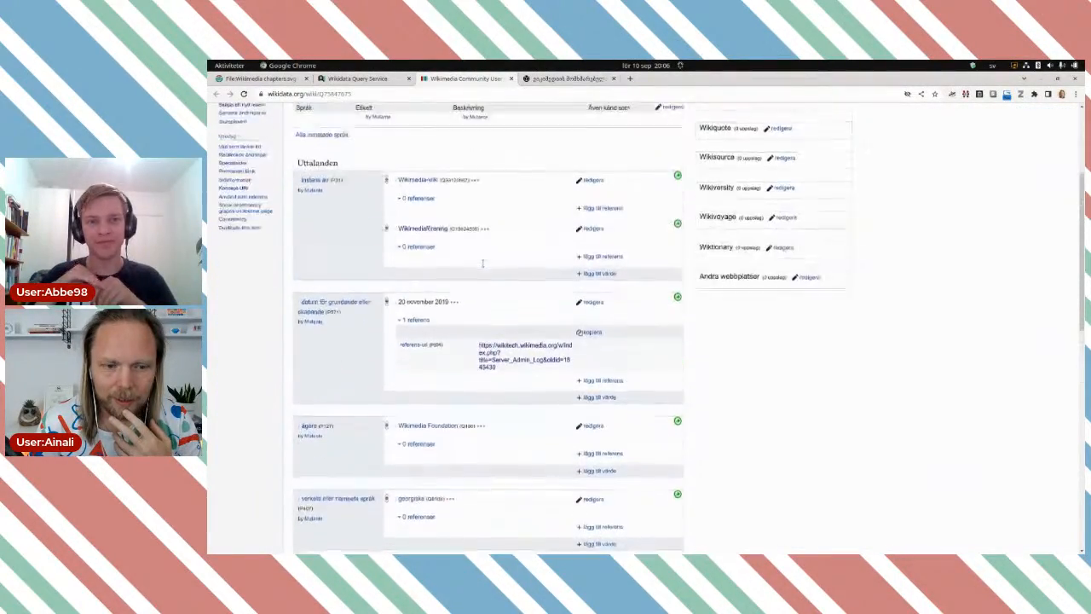
scroll(653, 310, up, 3)
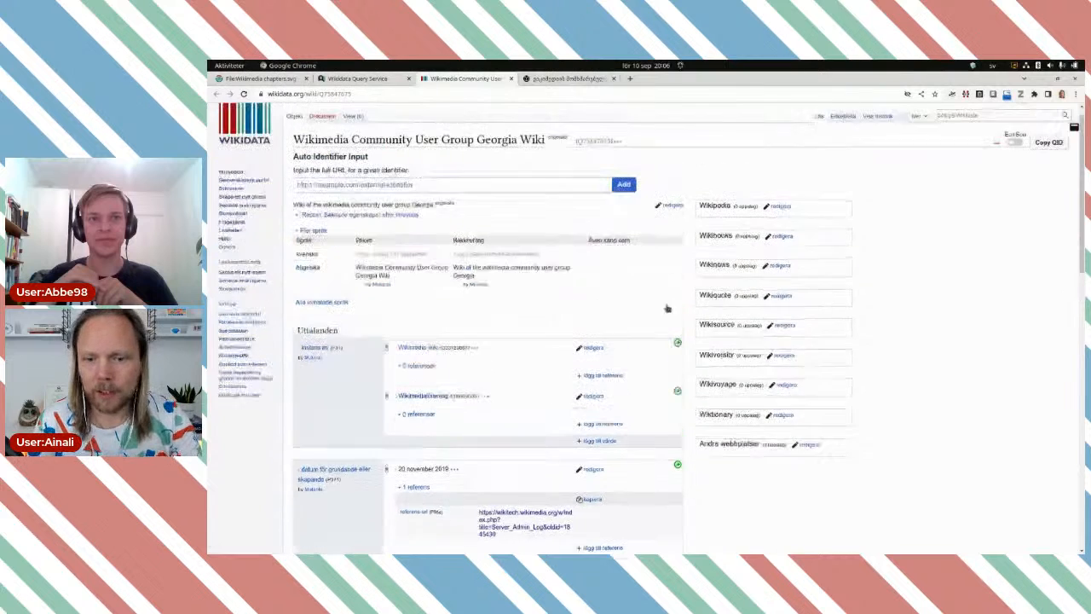
click(791, 112)
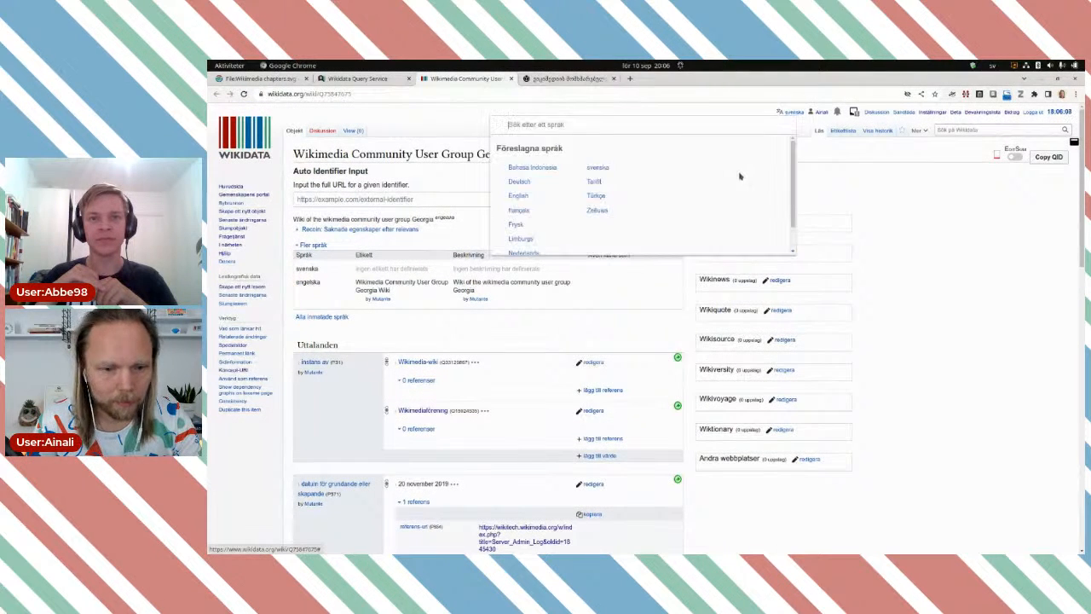
click(518, 197)
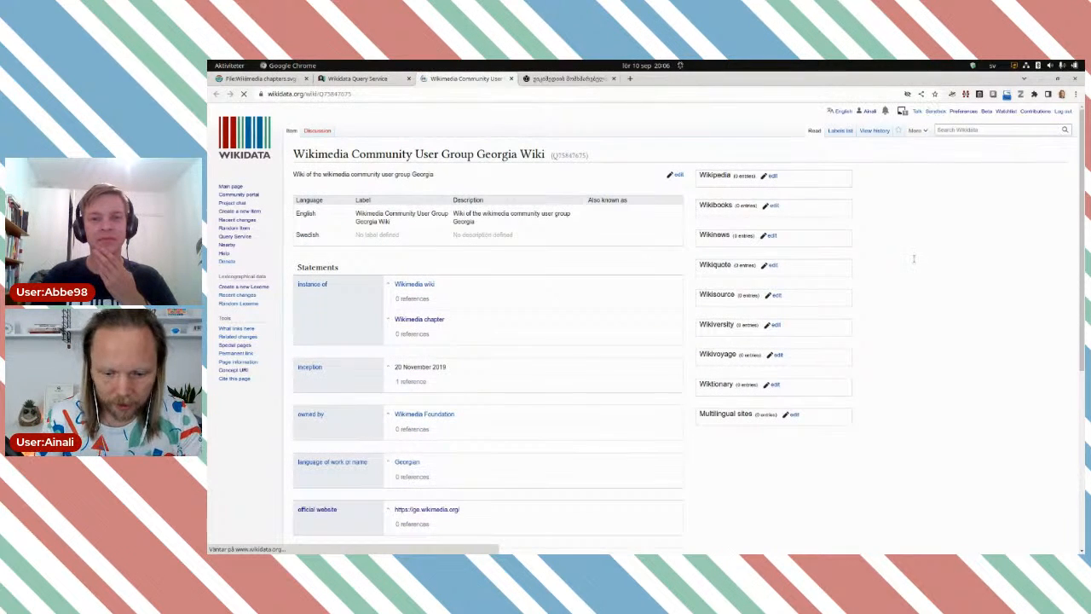
key(ctrl+plus)
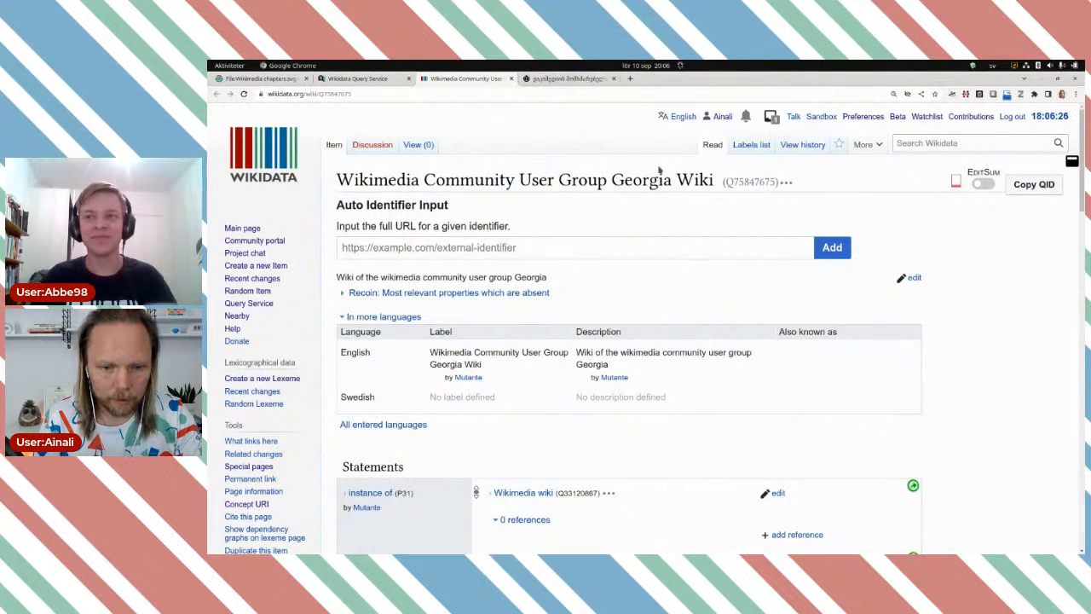
Compare the Georgia Wiki item's instance-of statements with the user group's official website
scroll(646, 348, down, 3)
scroll(646, 348, down, 1)
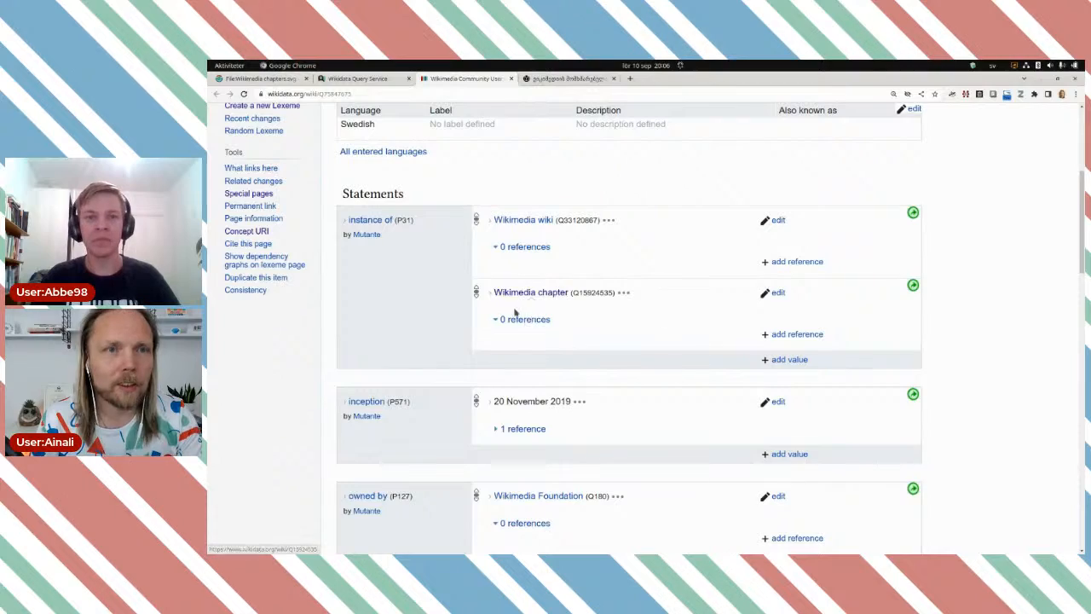
scroll(616, 341, up, 1)
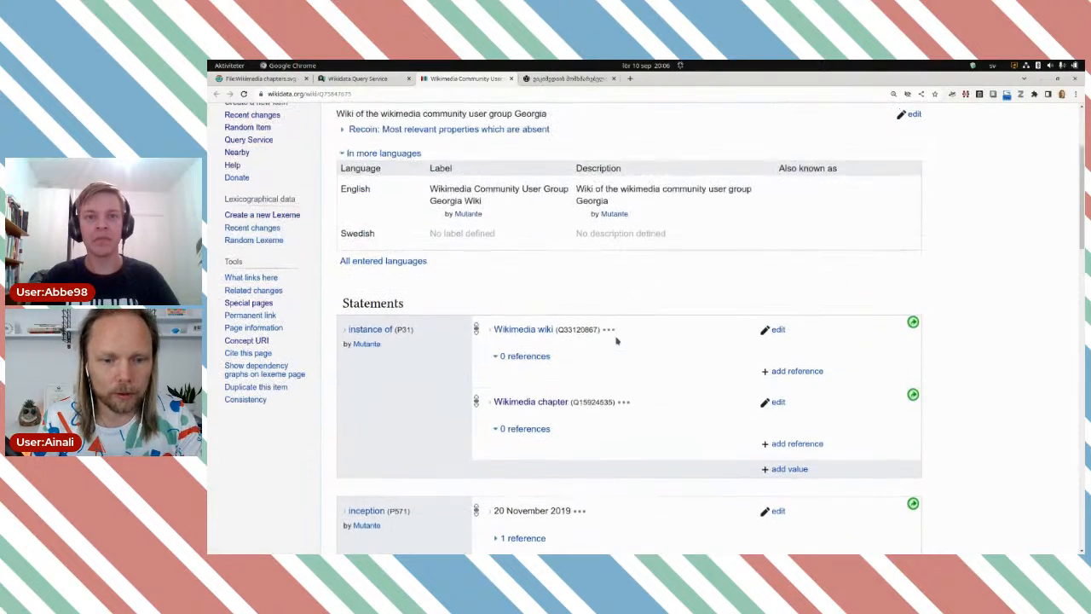
click(586, 78)
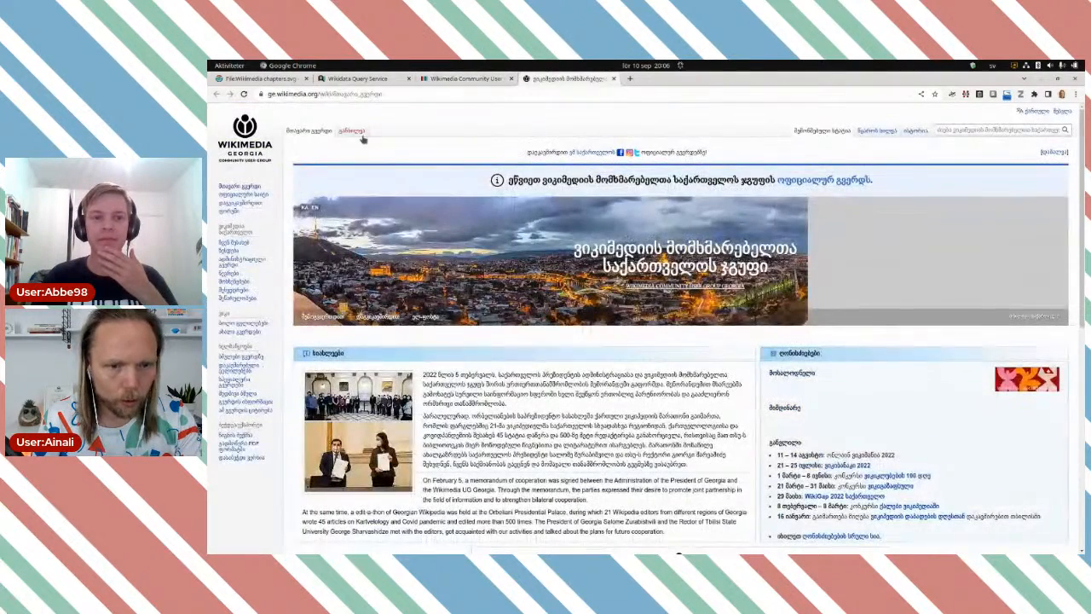
click(465, 79)
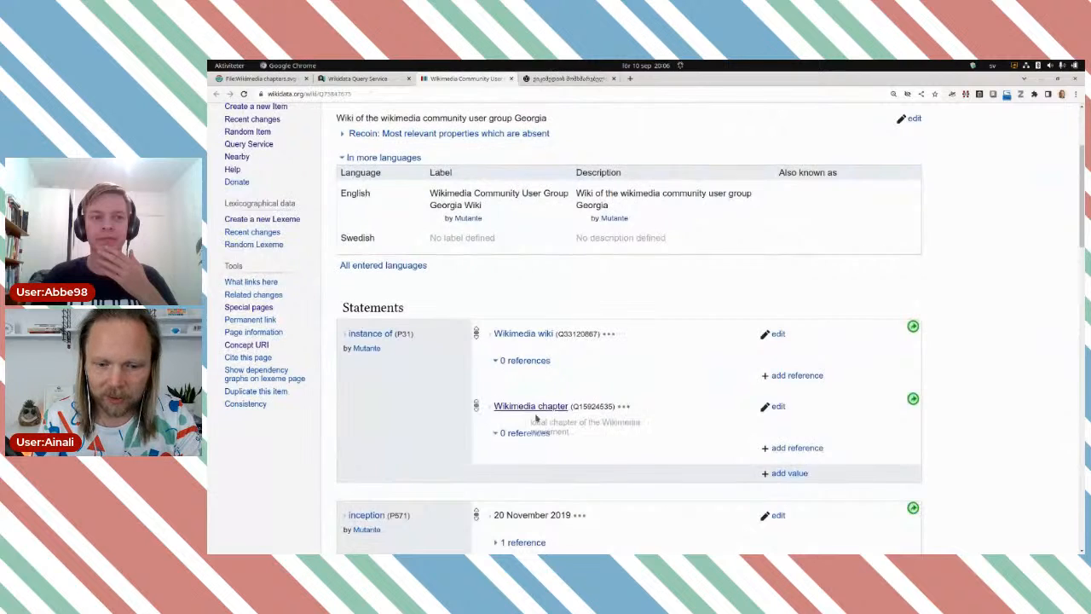
Change the item's instance-of value Wikimedia chapter to Wikimedia user group and publish the edit
scroll(554, 405, down, 1)
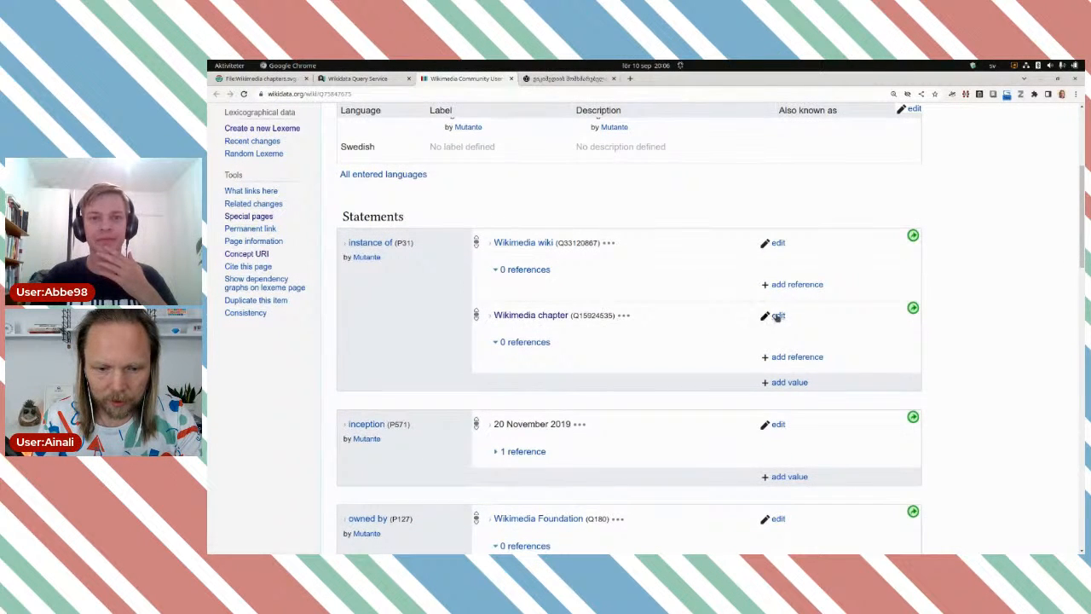
click(774, 314)
key(ctrl+BackSpace)
text(user gr)
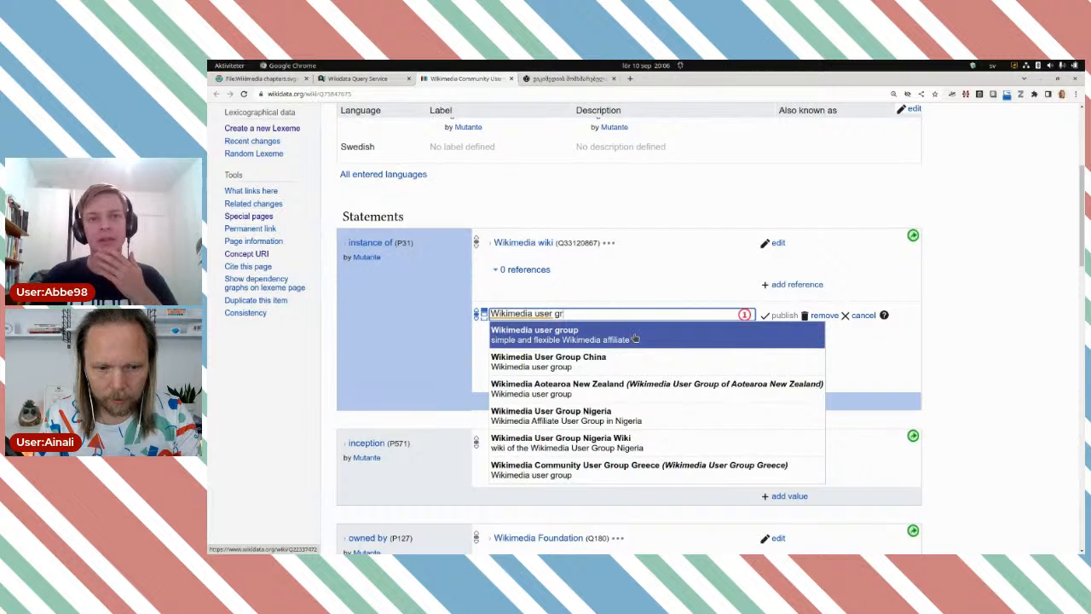
click(634, 339)
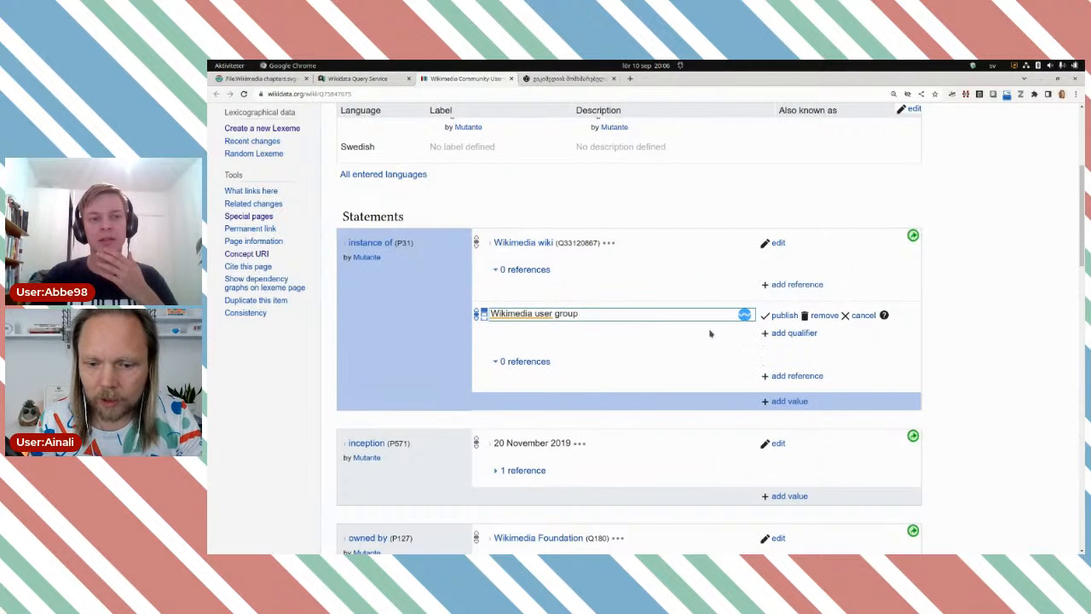
click(782, 315)
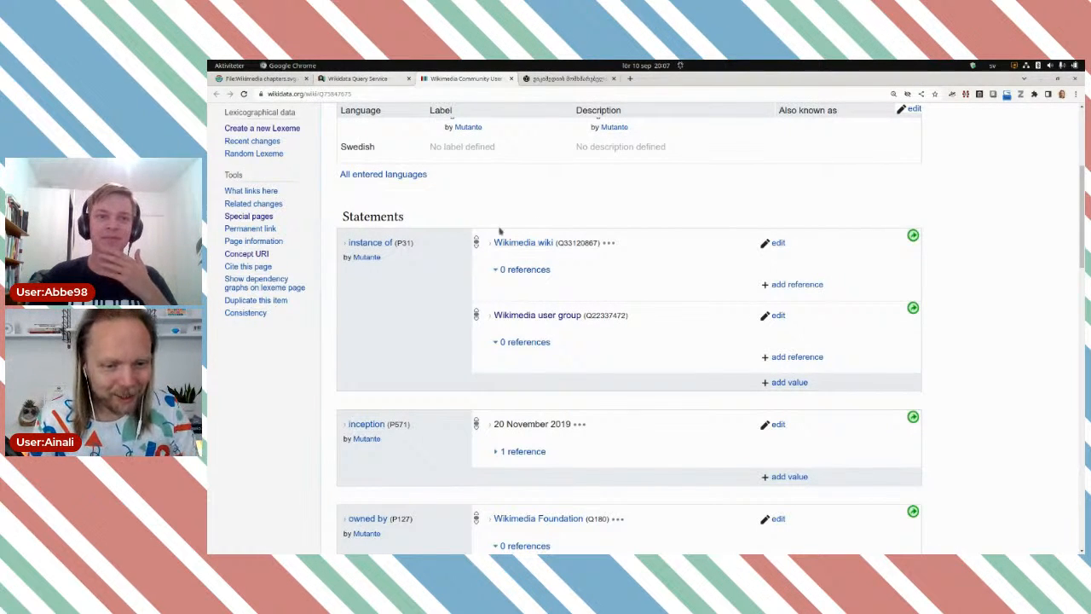
Review the edited instance-of statements against the Georgian website once more
scroll(606, 327, down, 1)
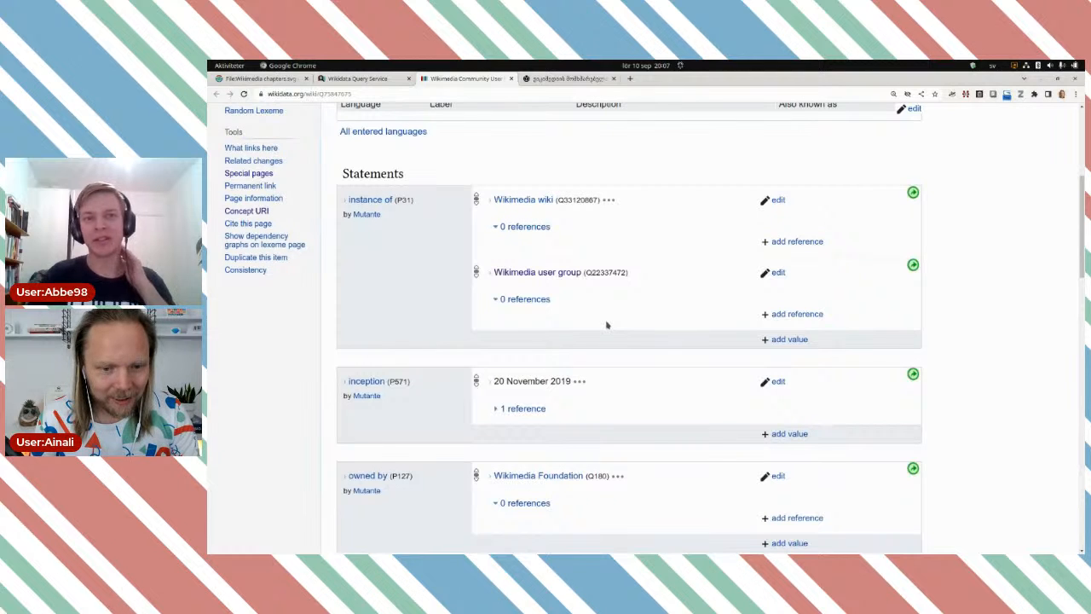
scroll(607, 325, up, 1)
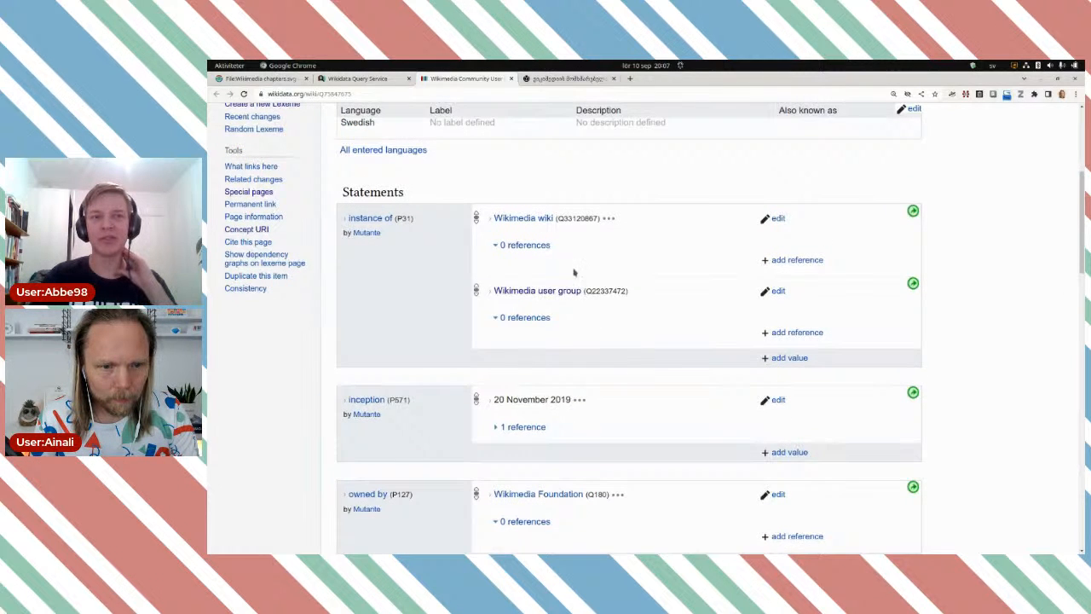
click(546, 79)
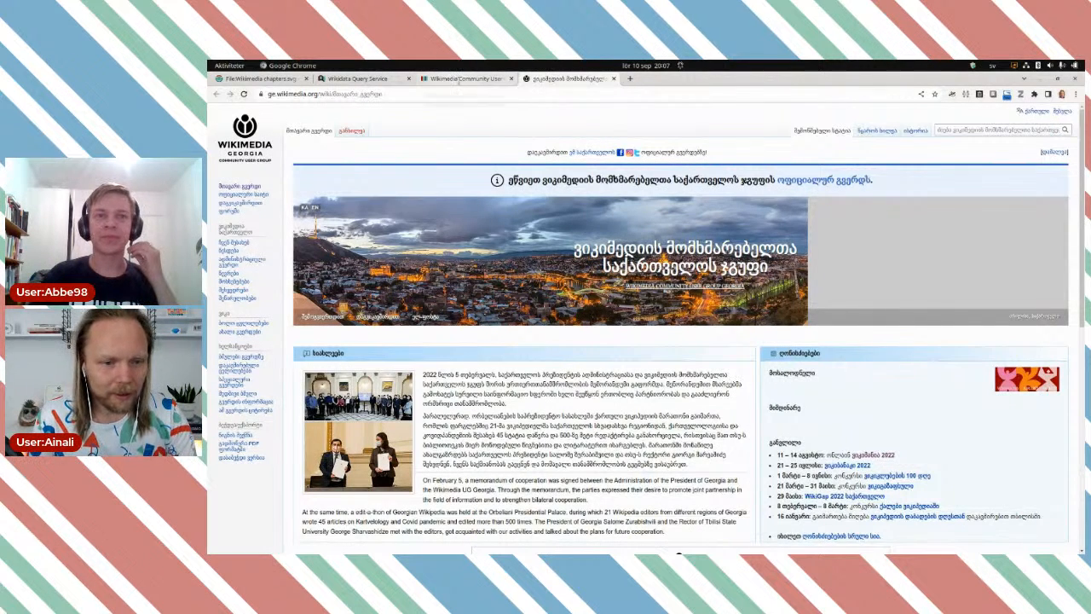
click(464, 79)
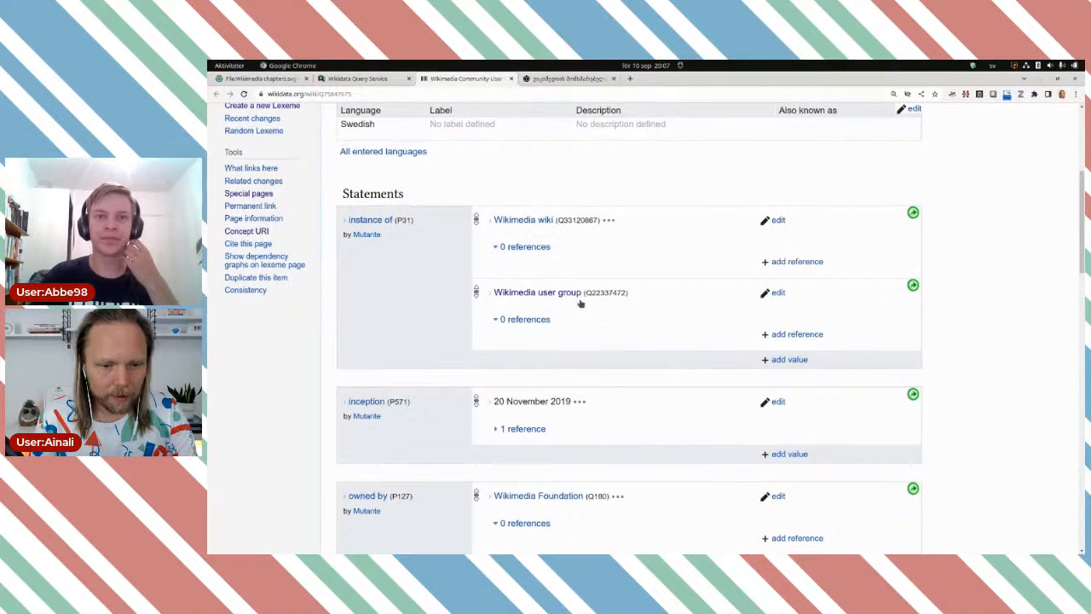
Go back to the Wikidata query results and look through the chapter list up to the query text
click(373, 78)
scroll(730, 372, up, 2)
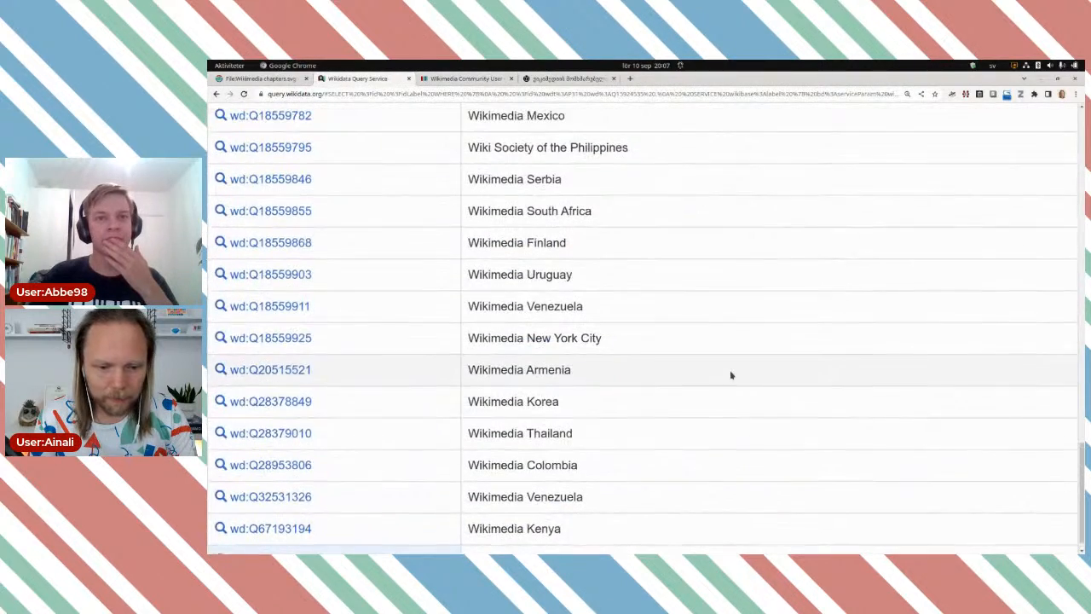
scroll(730, 374, up, 12)
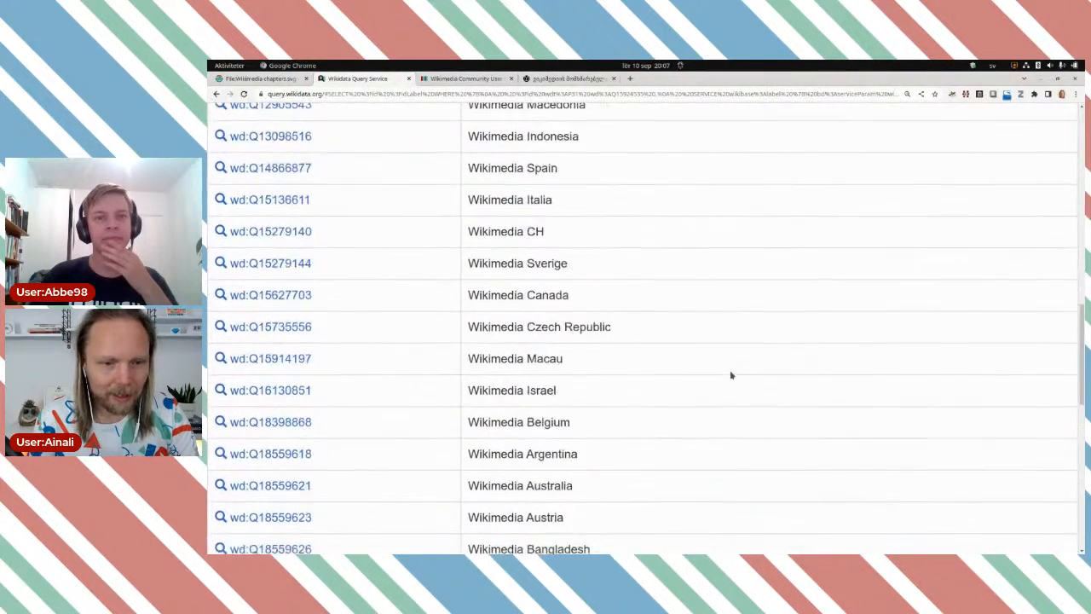
scroll(730, 373, up, 10)
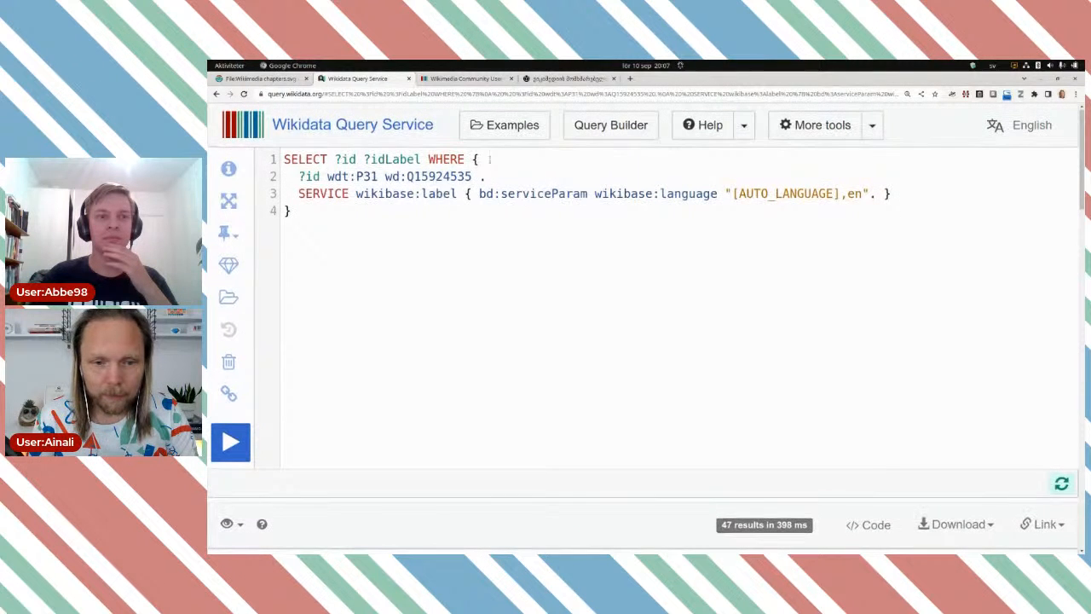
Open the Wikimedia user group item from the Georgia Wiki item's instance-of statement and close the Georgian website
click(495, 81)
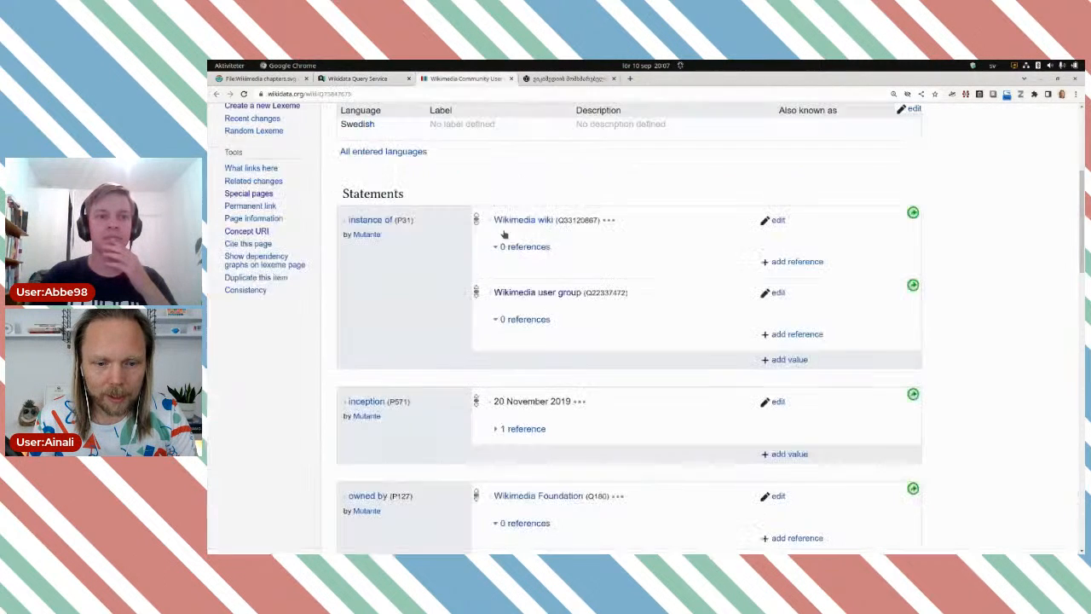
middle_click(554, 294)
key(ctrl+Tab)
key(ctrl+Tab)
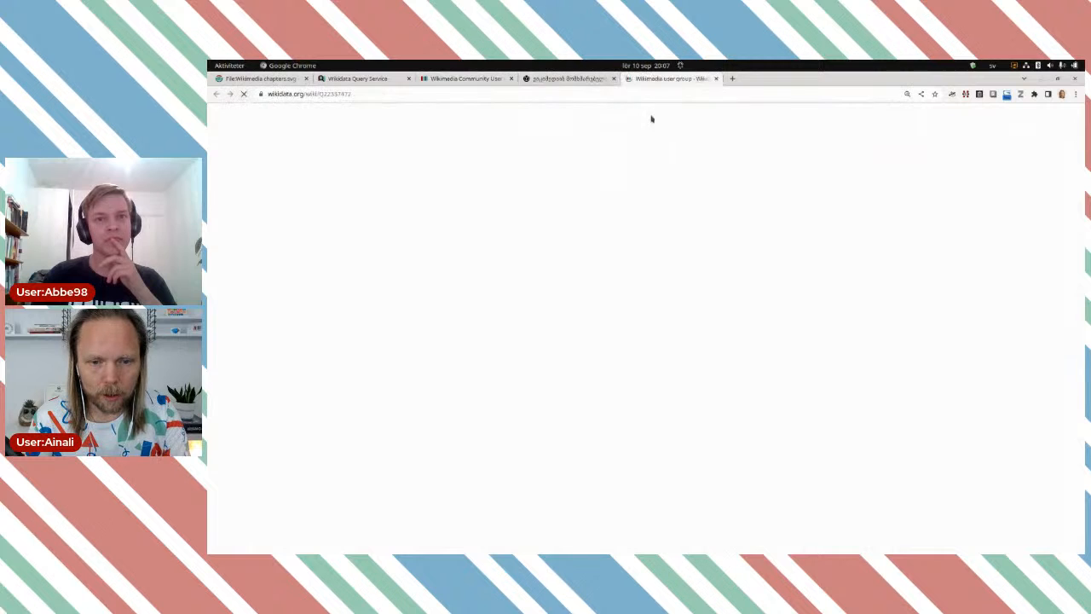
click(613, 79)
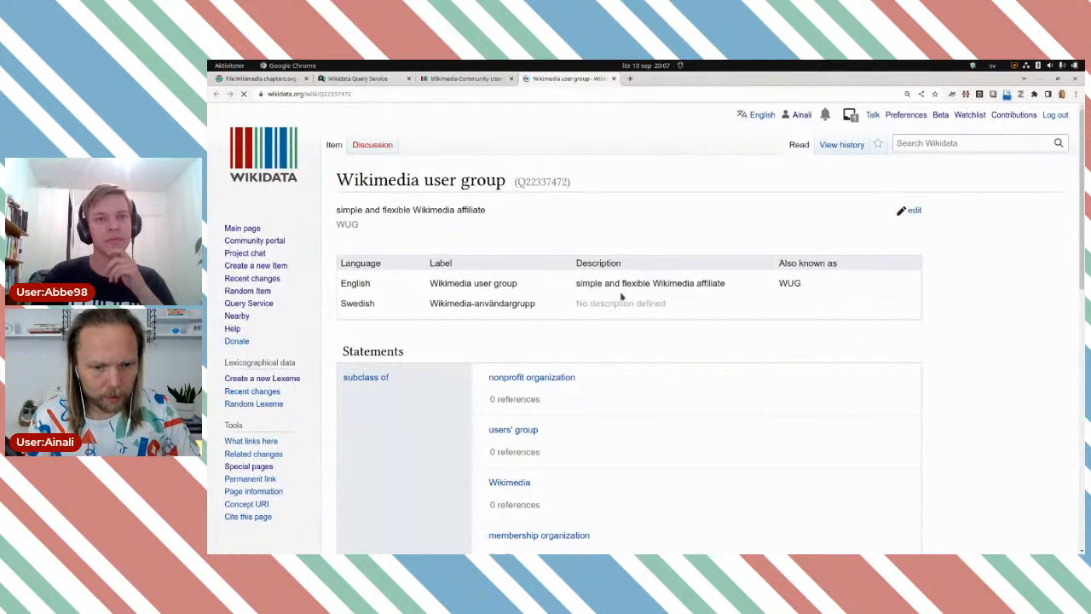
Examine the subclass-of statements and category statements of the Wikimedia user group item
scroll(622, 296, down, 4)
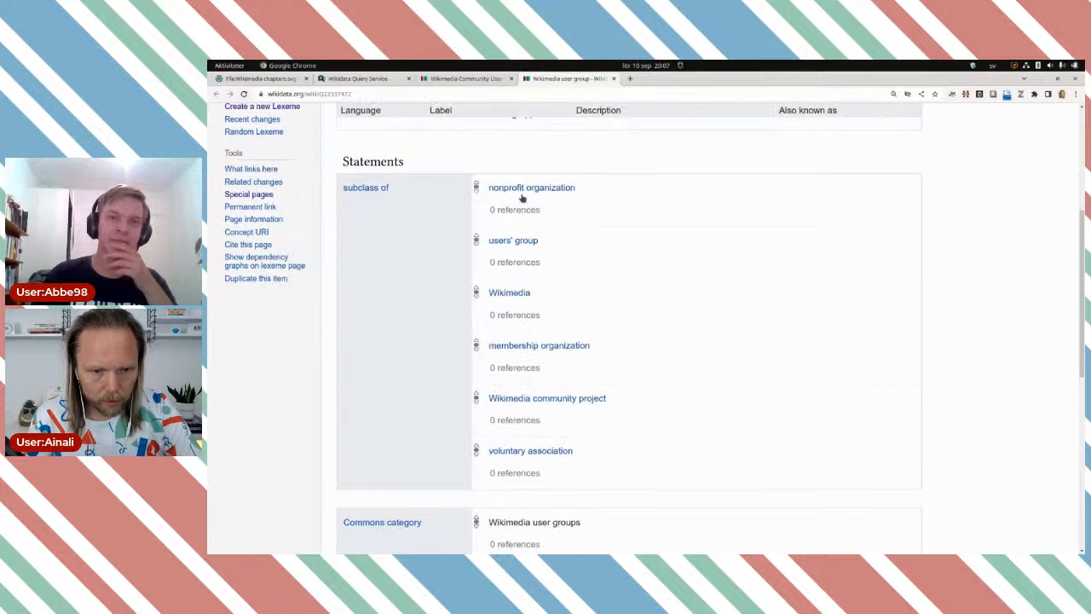
scroll(641, 324, down, 4)
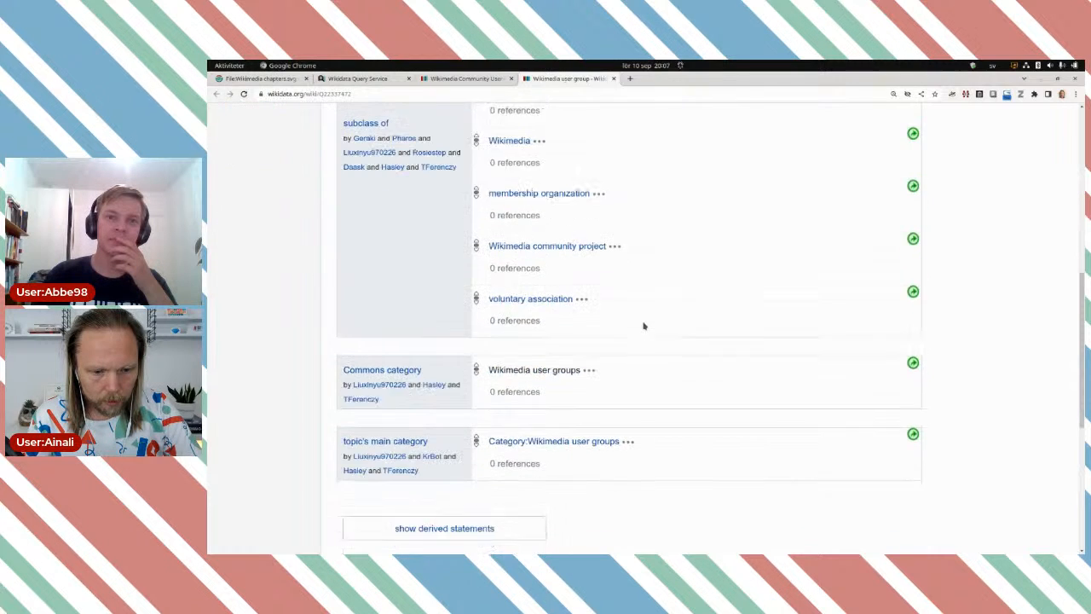
scroll(644, 325, up, 3)
scroll(708, 332, down, 1)
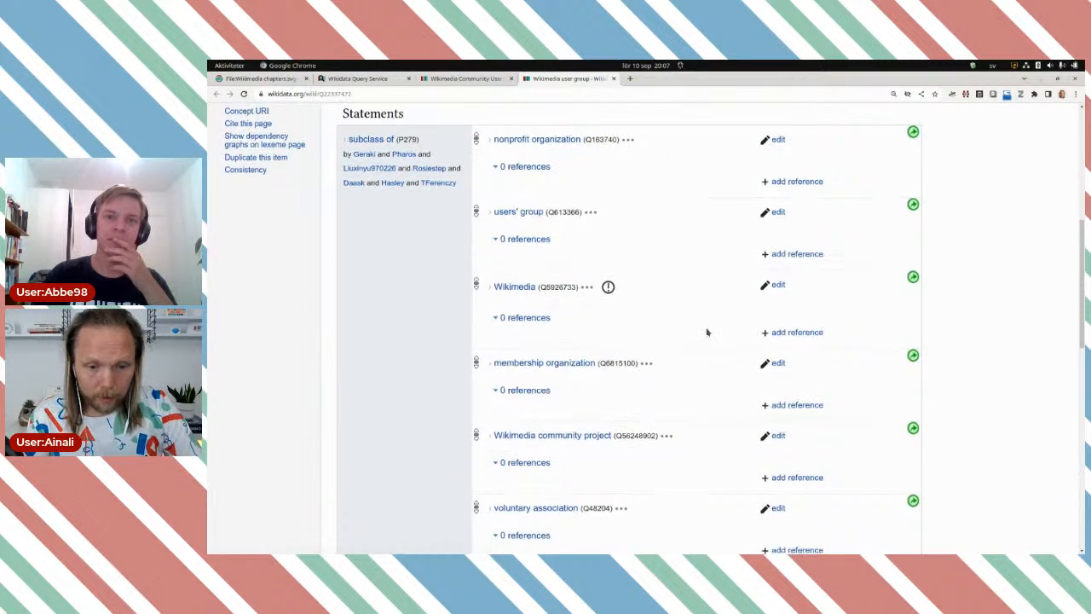
scroll(708, 333, up, 2)
scroll(707, 334, down, 1)
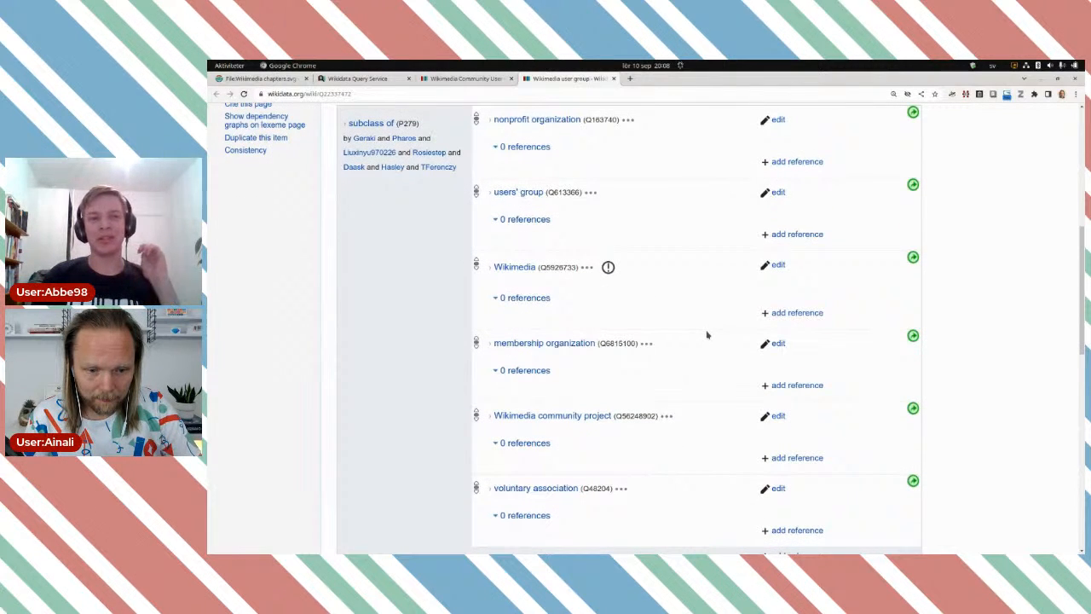
Search Wikidata for "Wikimedia chap" and open the Wikimedia chapter item
scroll(706, 334, down, 1)
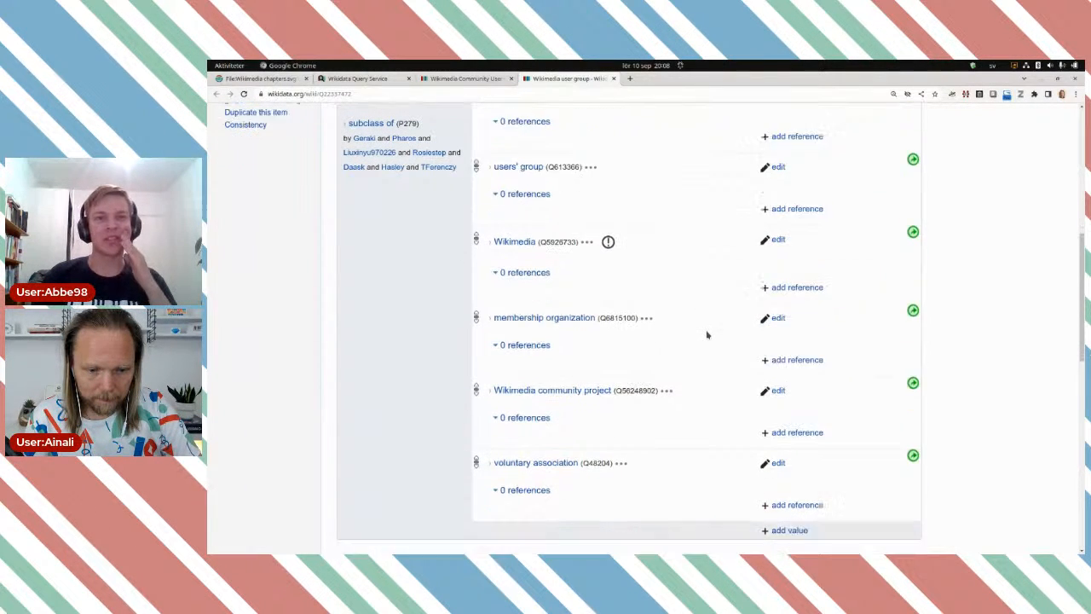
scroll(706, 334, up, 2)
scroll(707, 334, up, 6)
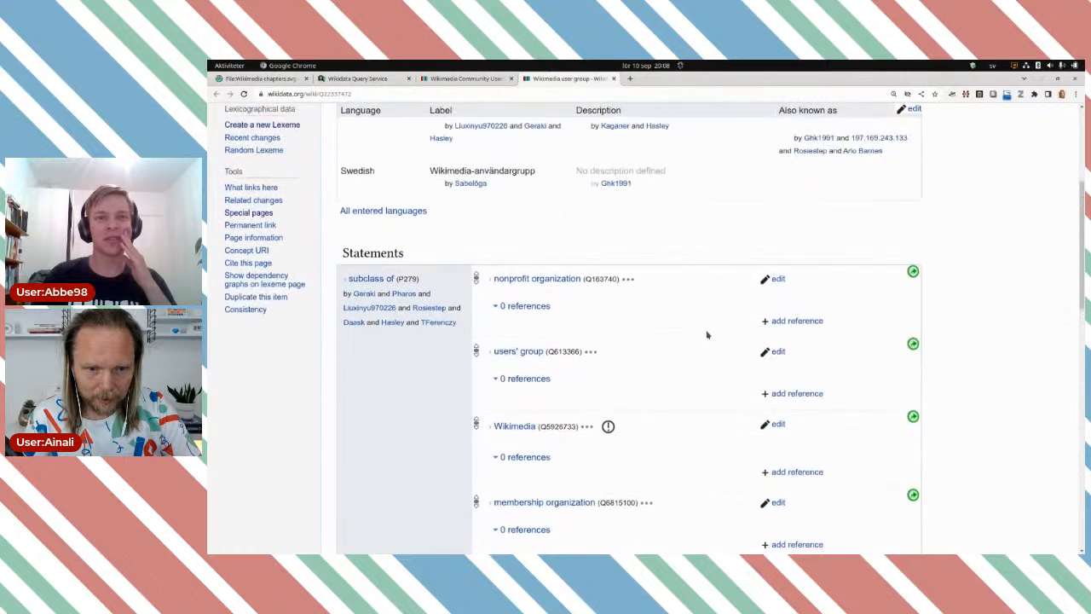
click(862, 117)
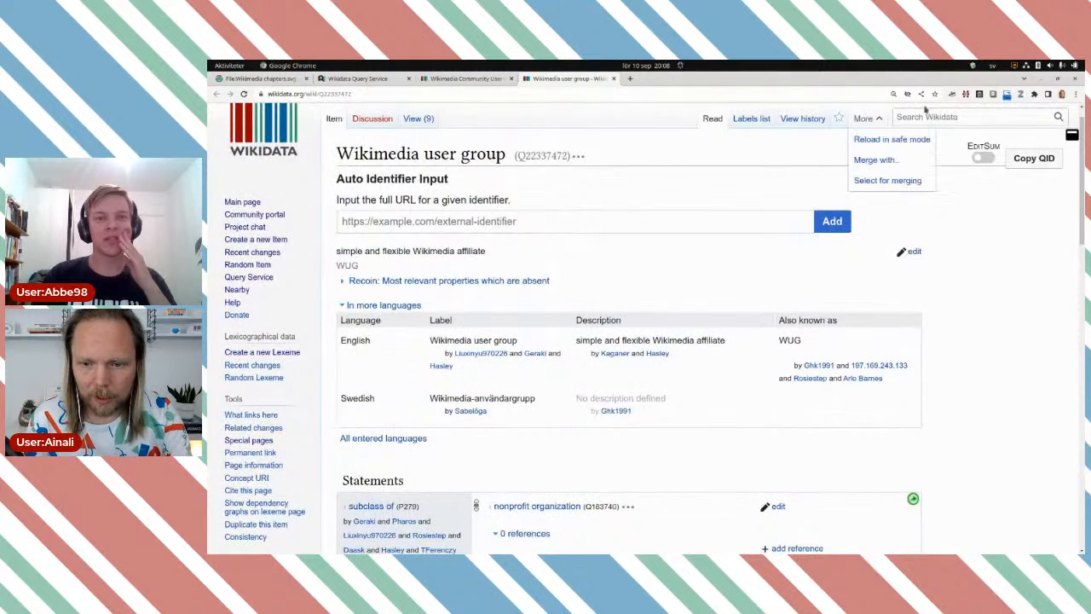
click(923, 117)
text(Wik)
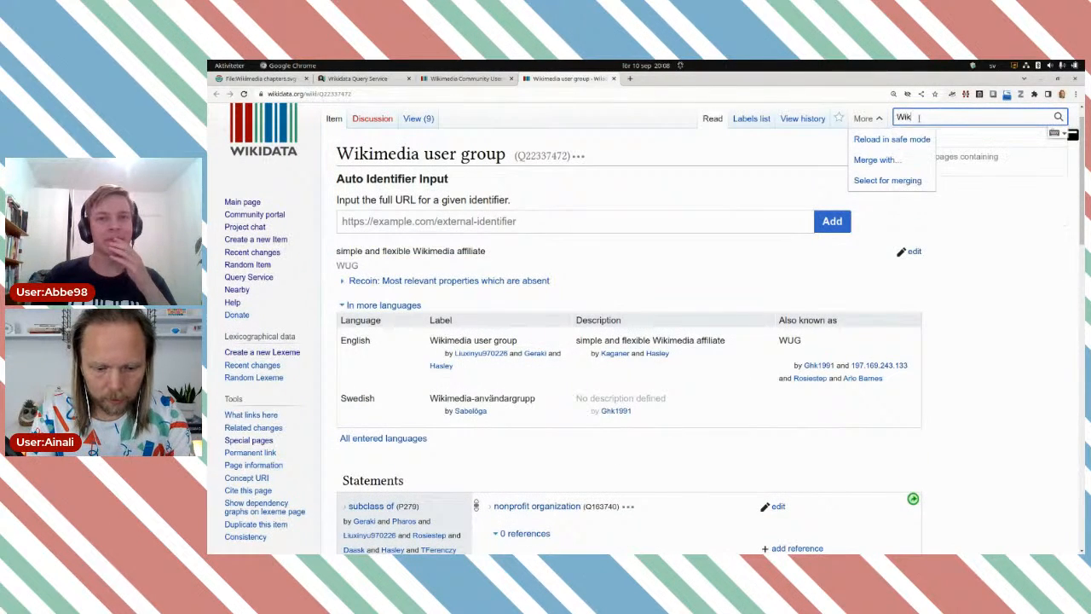
text(imedia chap)
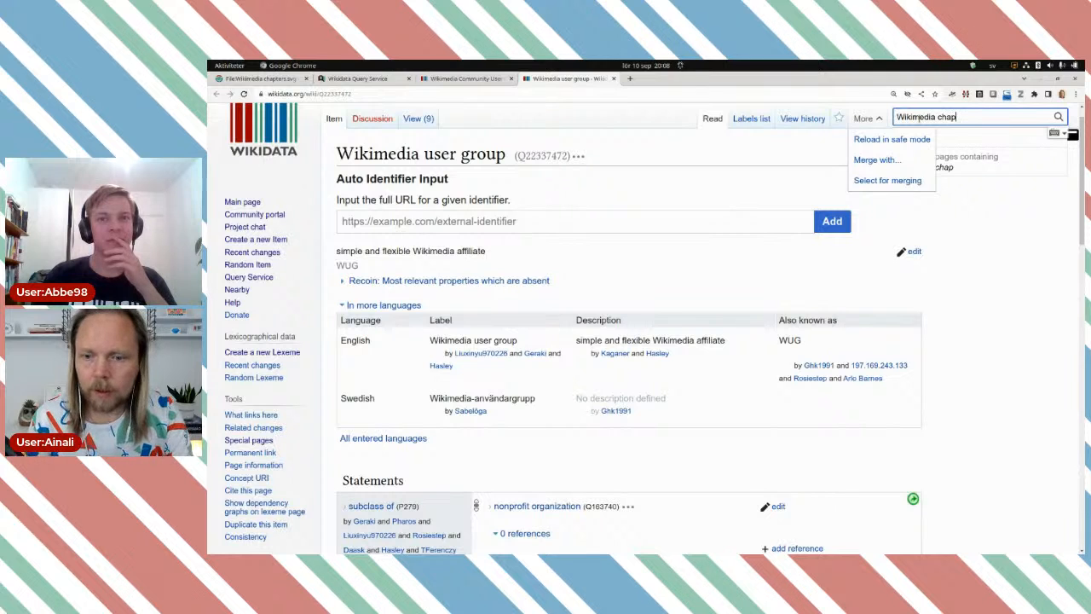
click(989, 138)
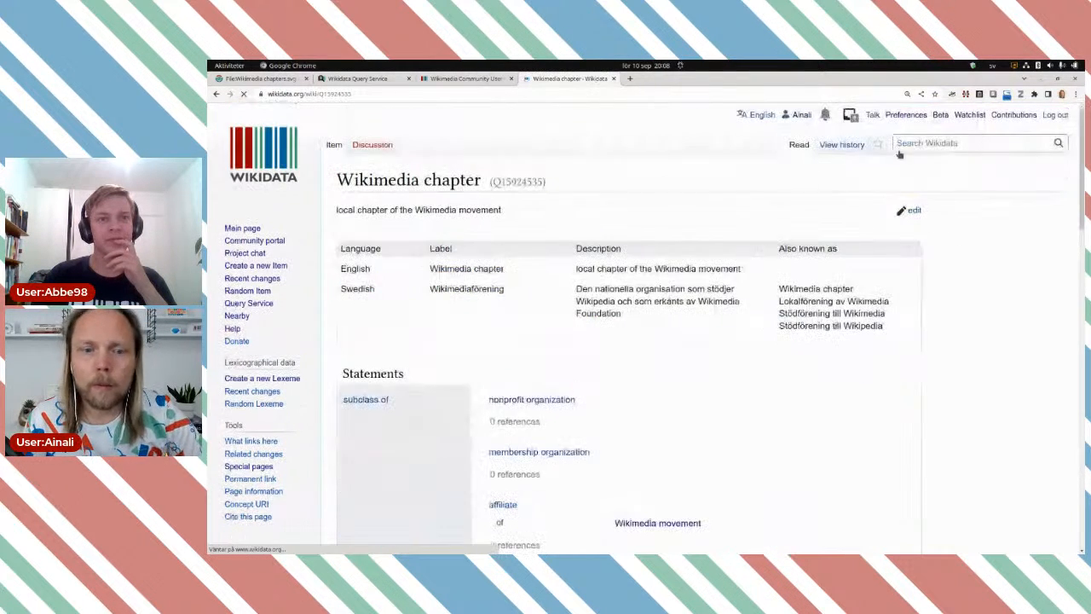
Examine the subclass-of statements of the Wikimedia chapter item
scroll(767, 247, down, 4)
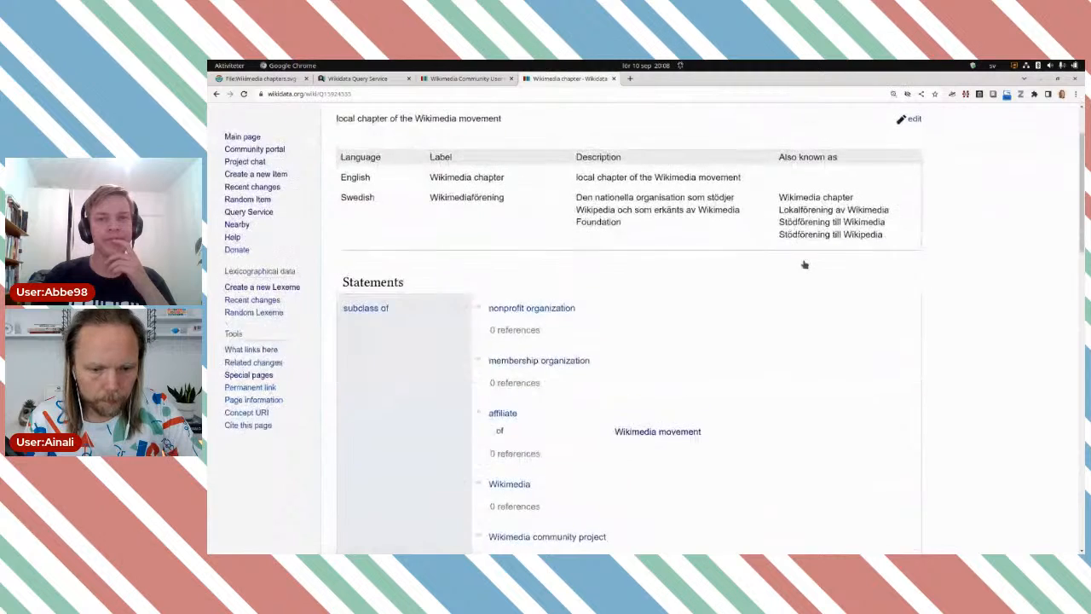
scroll(788, 274, down, 1)
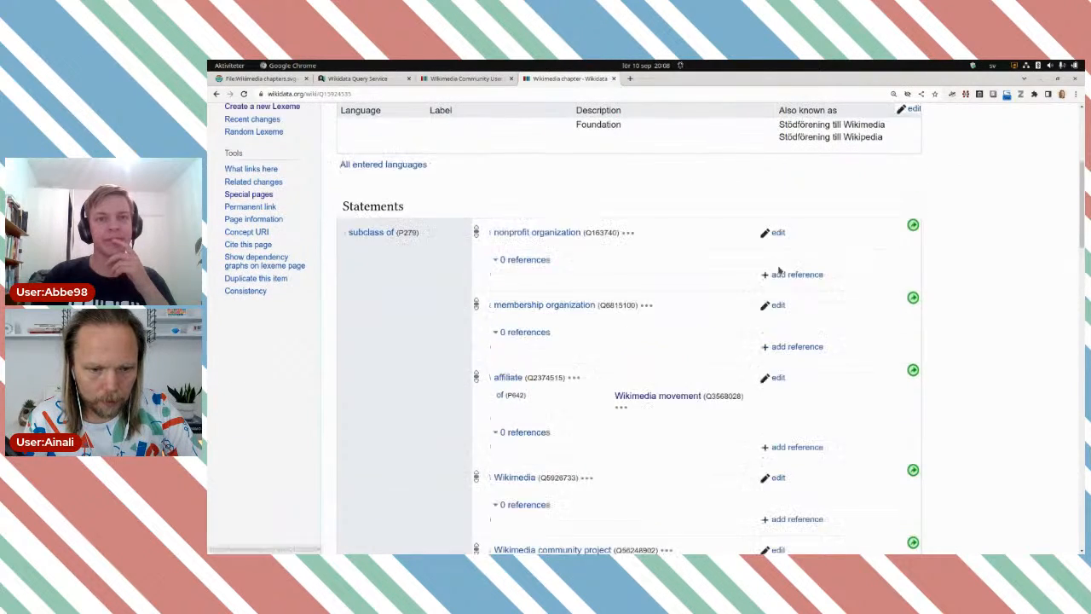
scroll(762, 268, down, 1)
scroll(770, 269, down, 1)
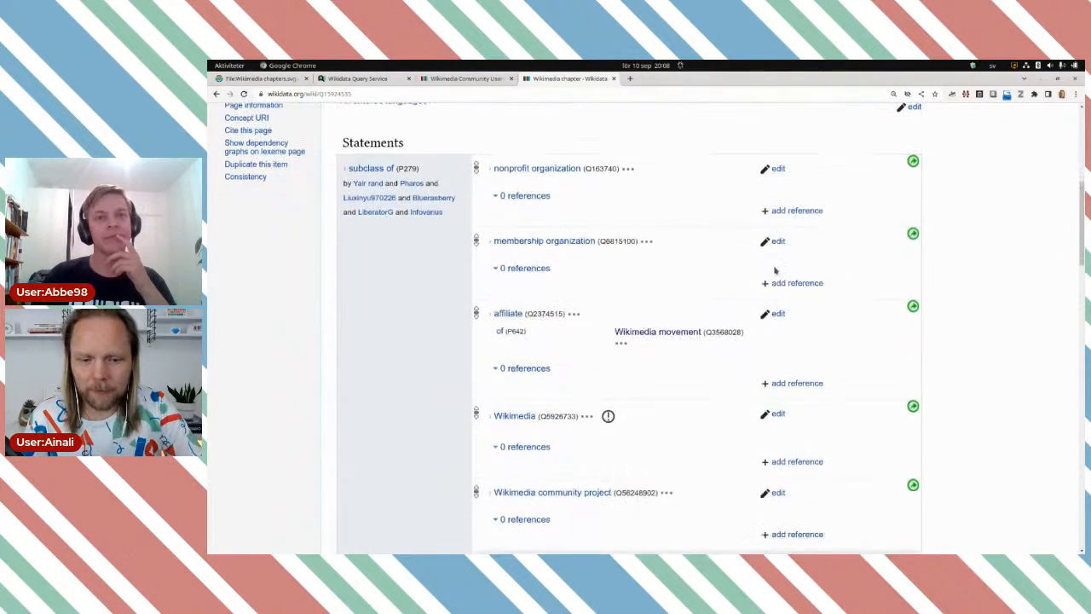
scroll(772, 269, down, 2)
scroll(775, 271, up, 1)
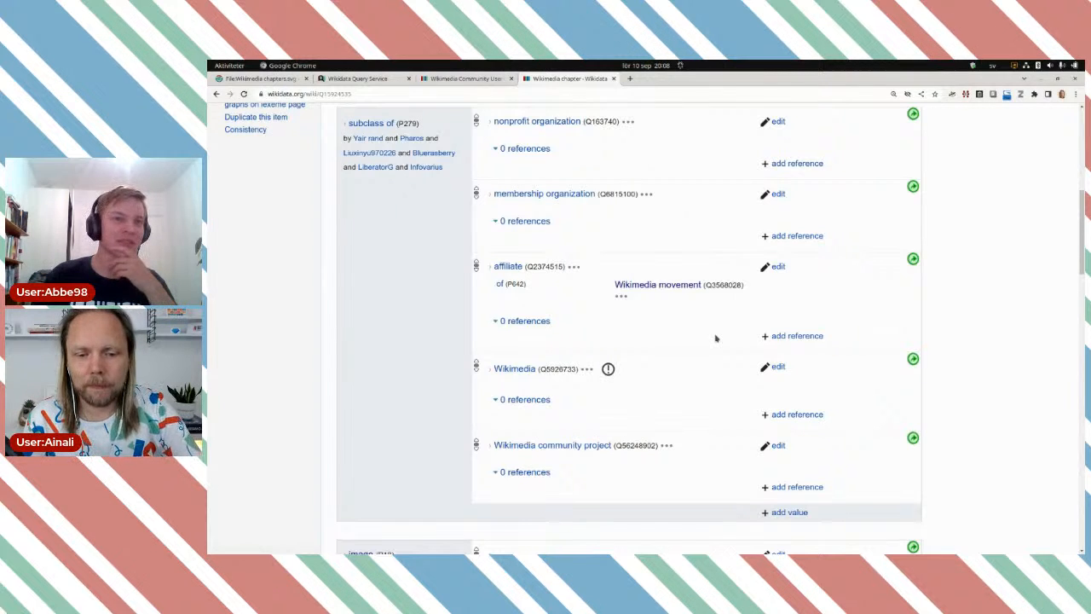
scroll(716, 338, up, 1)
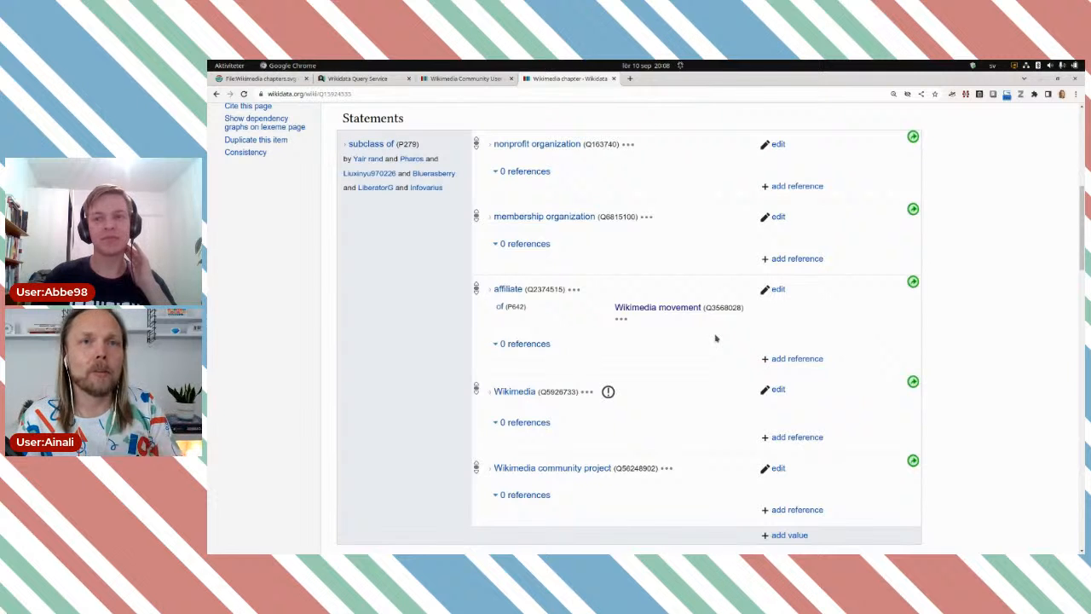
Return to the chapter query and insert an empty VALUES ?org { } clause above the P31 line
click(359, 78)
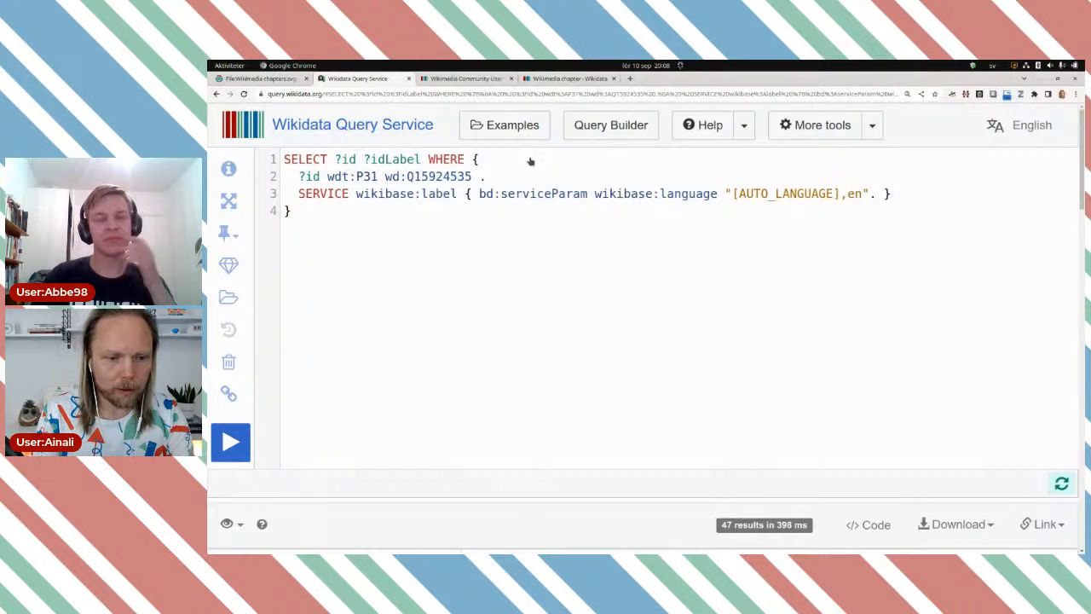
key(Return)
text(VA)
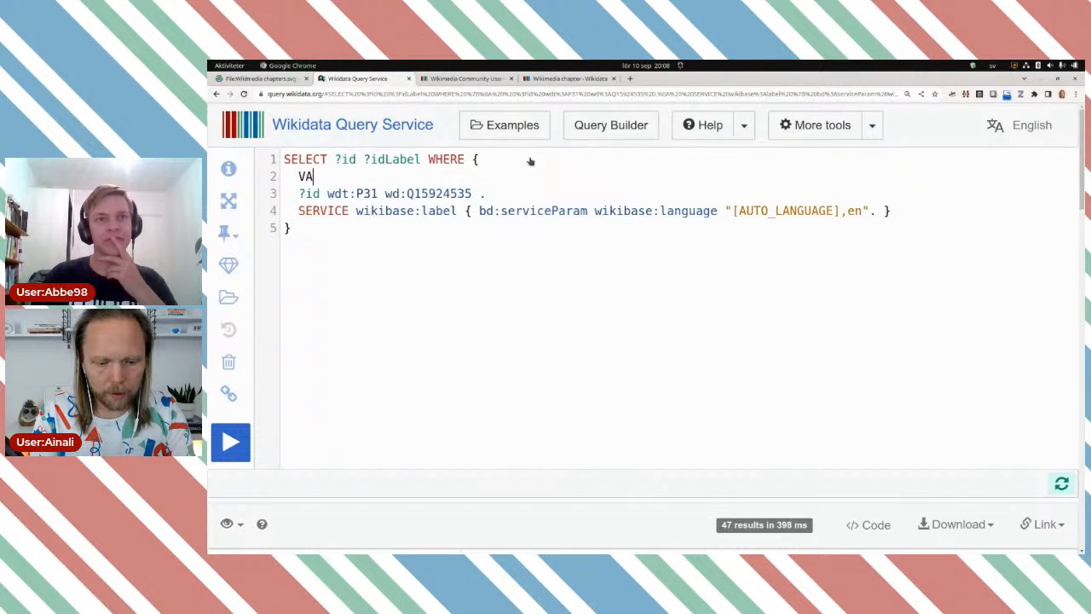
text(LUES ?org)
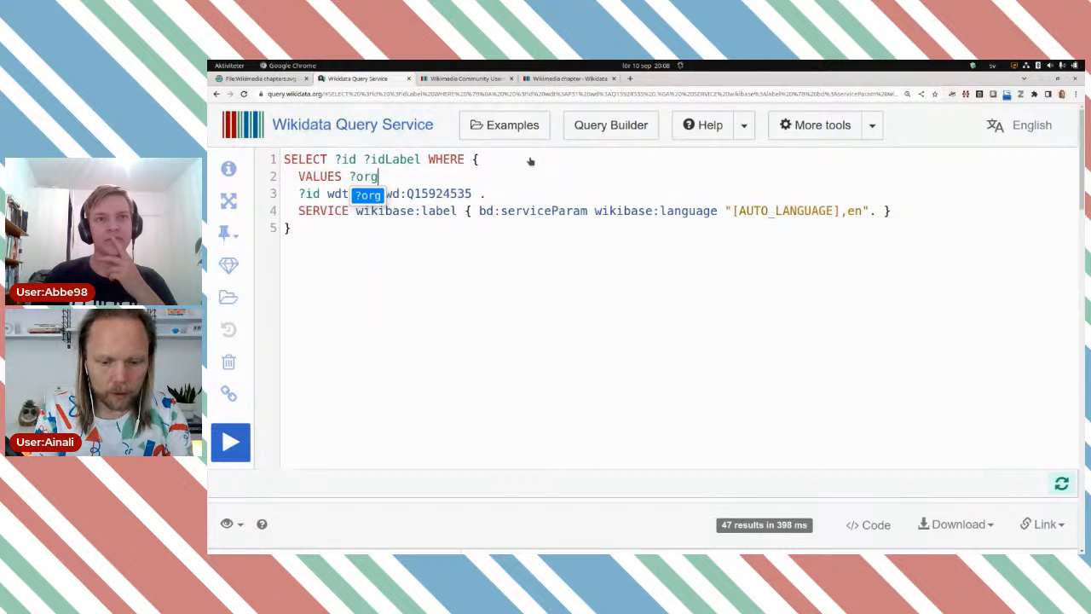
key(Escape)
text({})
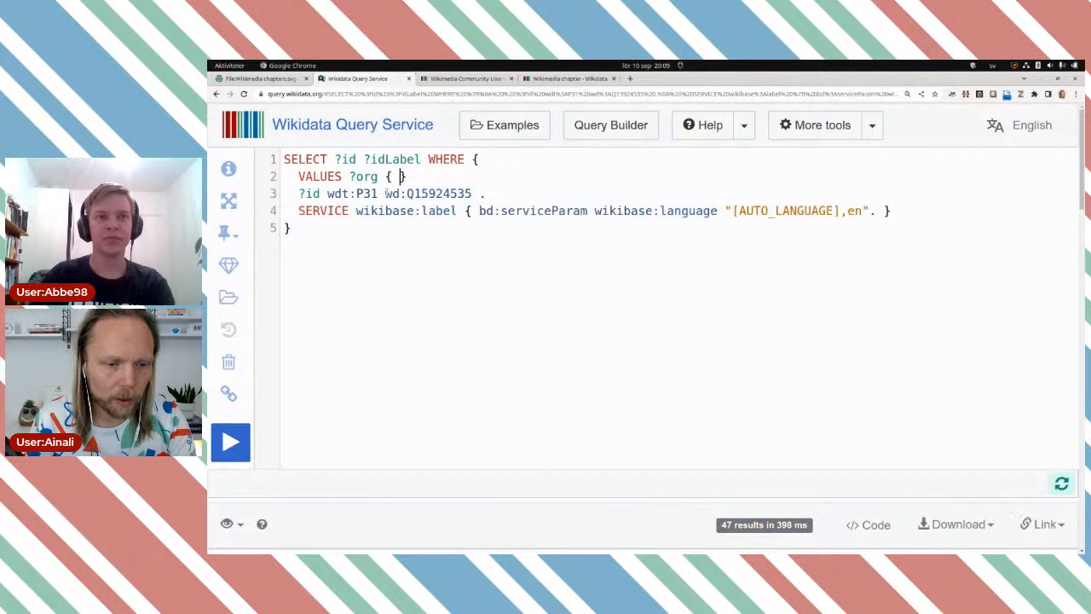
Move wd:Q15924535 from the P31 line into the braces of the VALUES clause
mouse_move(415, 193)
drag(384, 194, 462, 186)
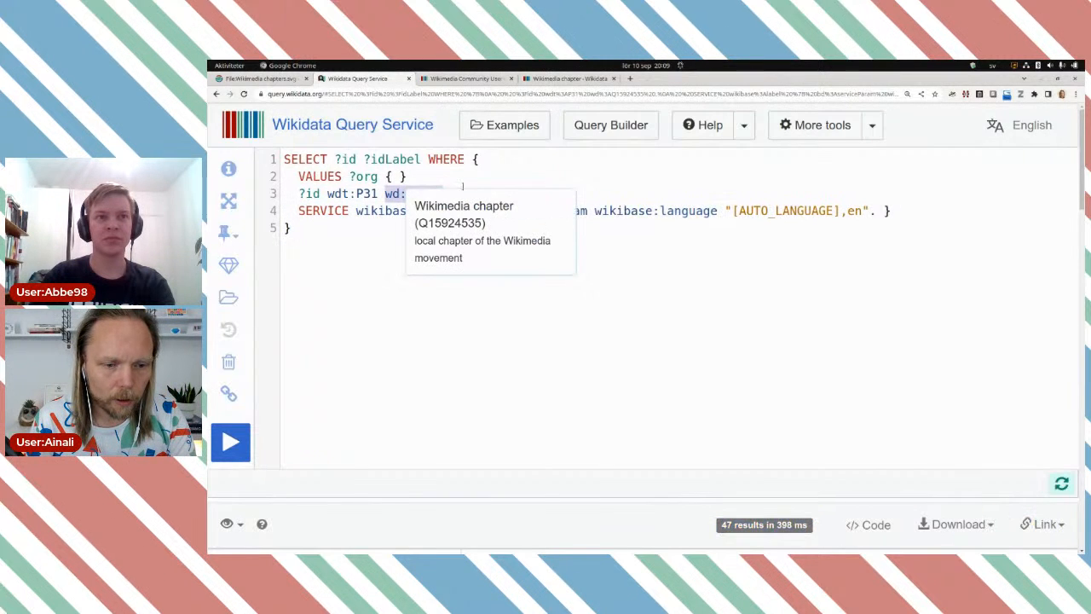
click(564, 207)
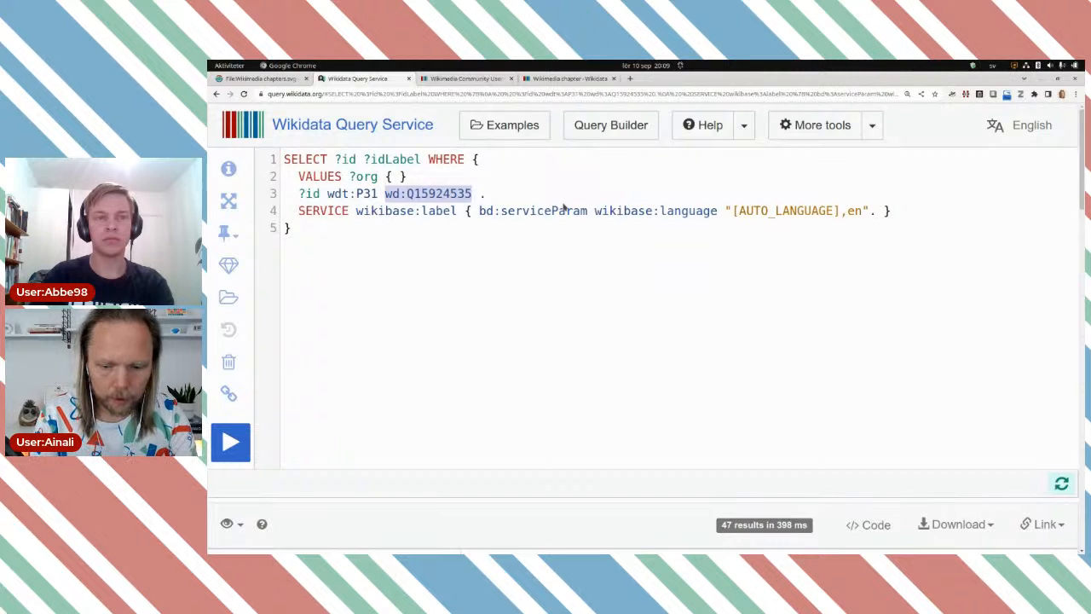
key(BackSpace)
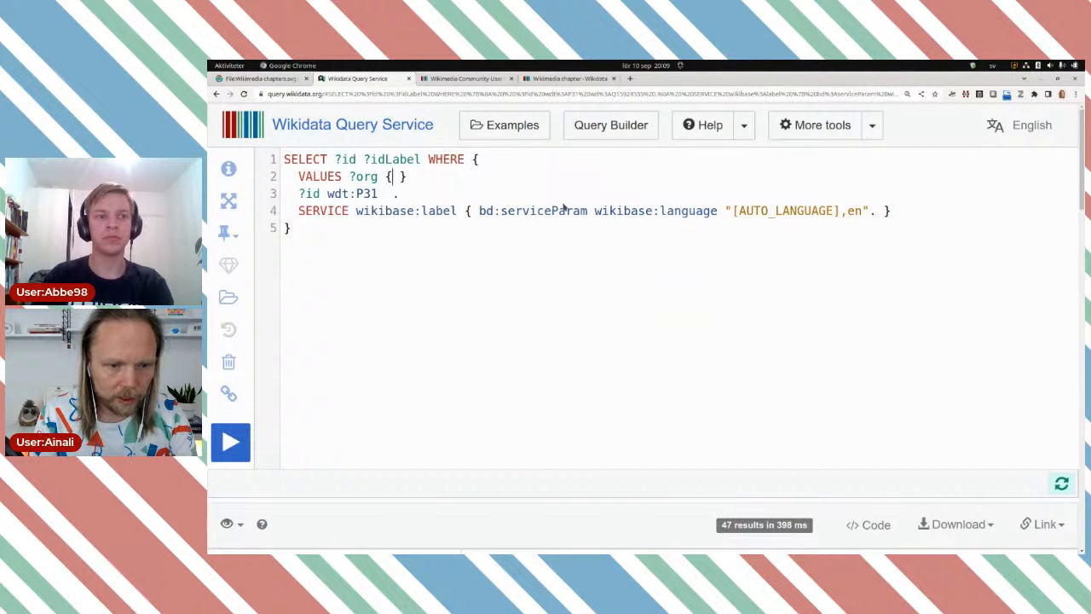
text(wd:Q15924535)
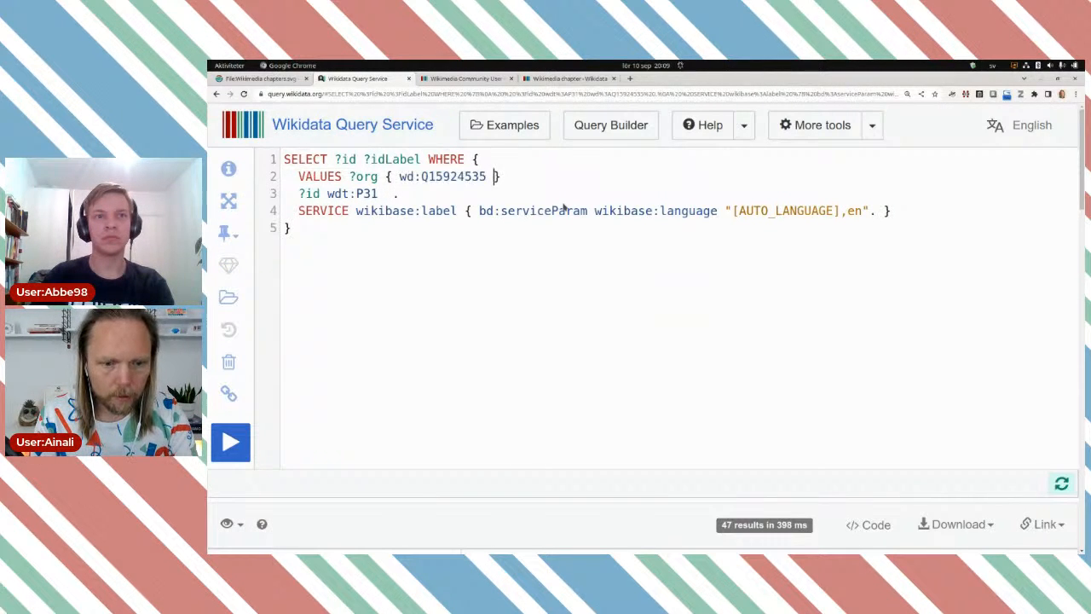
Add Wikimedia user group (wd:Q22337472) to the VALUES clause and make ?org the object of the P31 line
key(Left)
text(wd:)
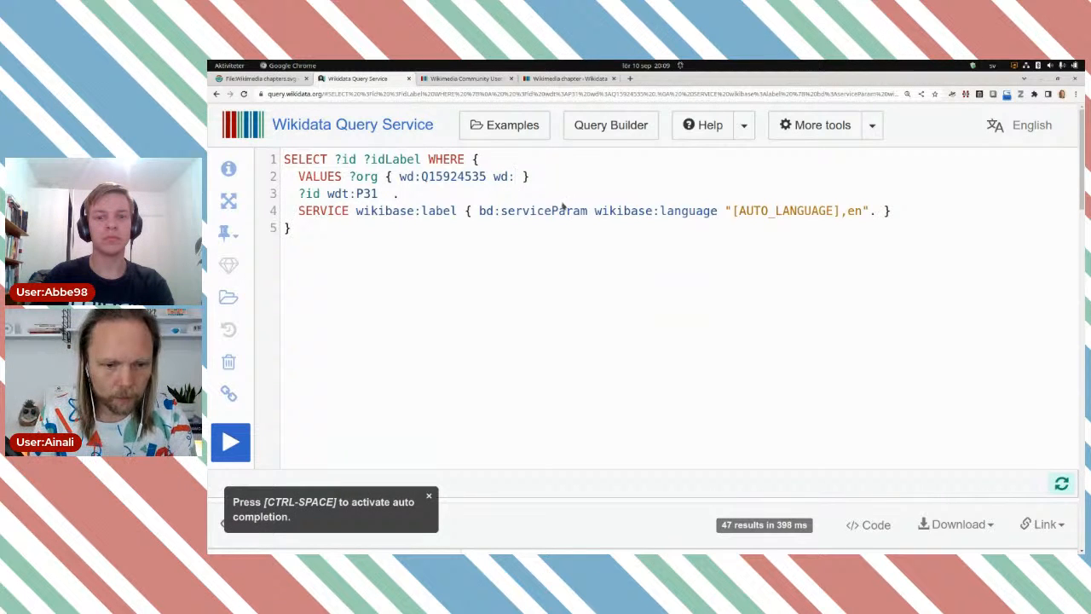
mouse_move(465, 177)
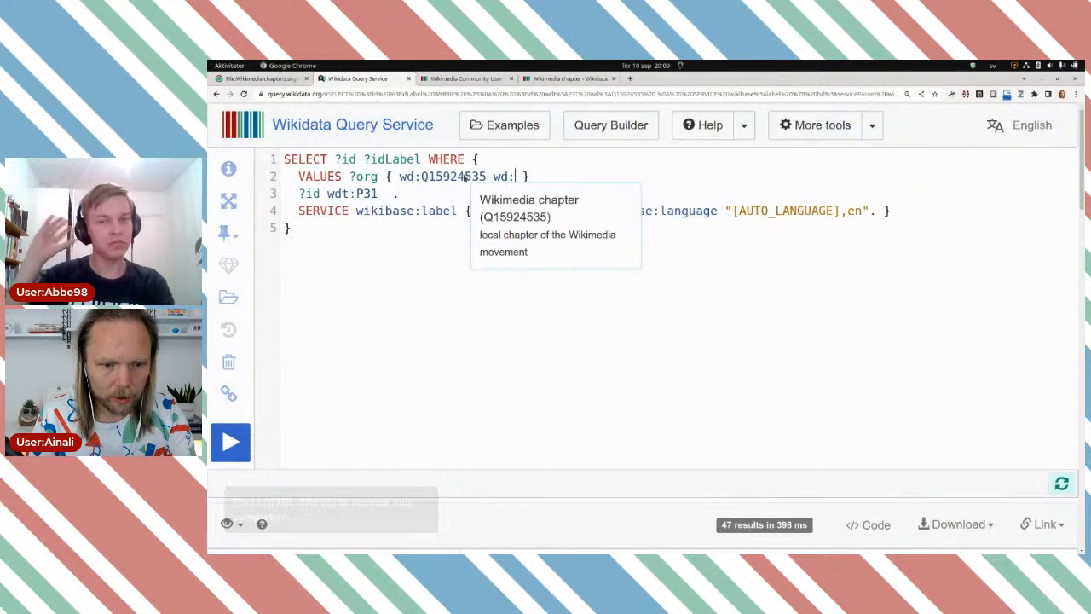
text(Wikimedia )
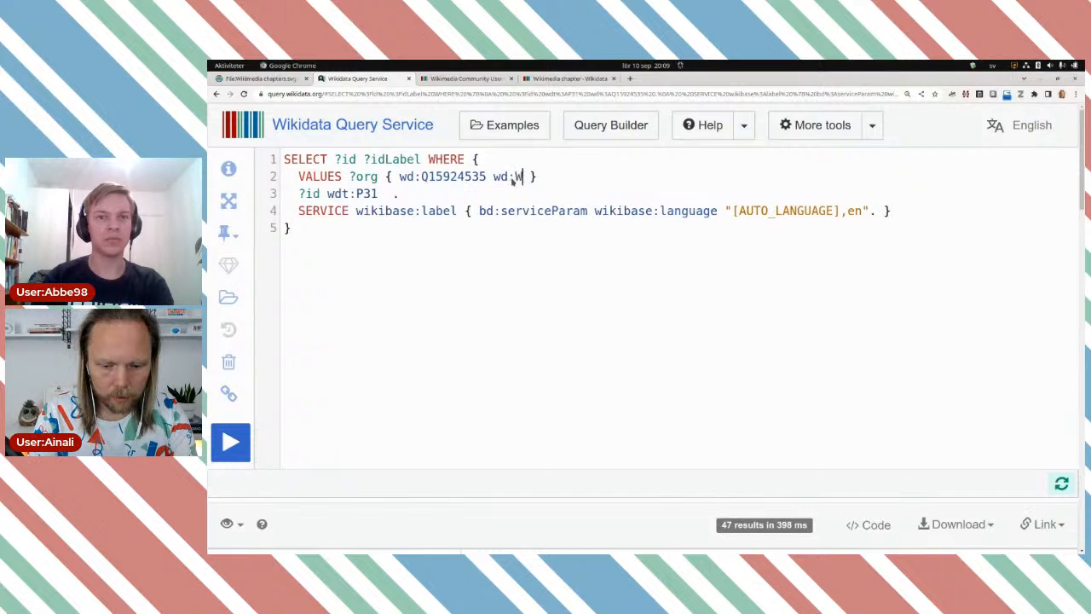
text(us)
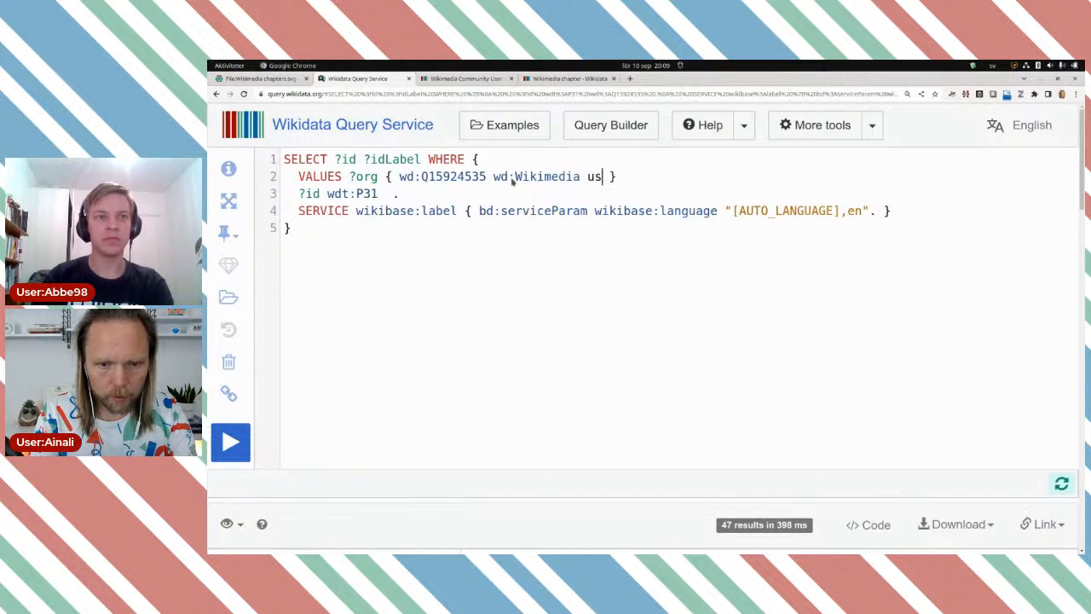
text(er)
key(ctrl+space)
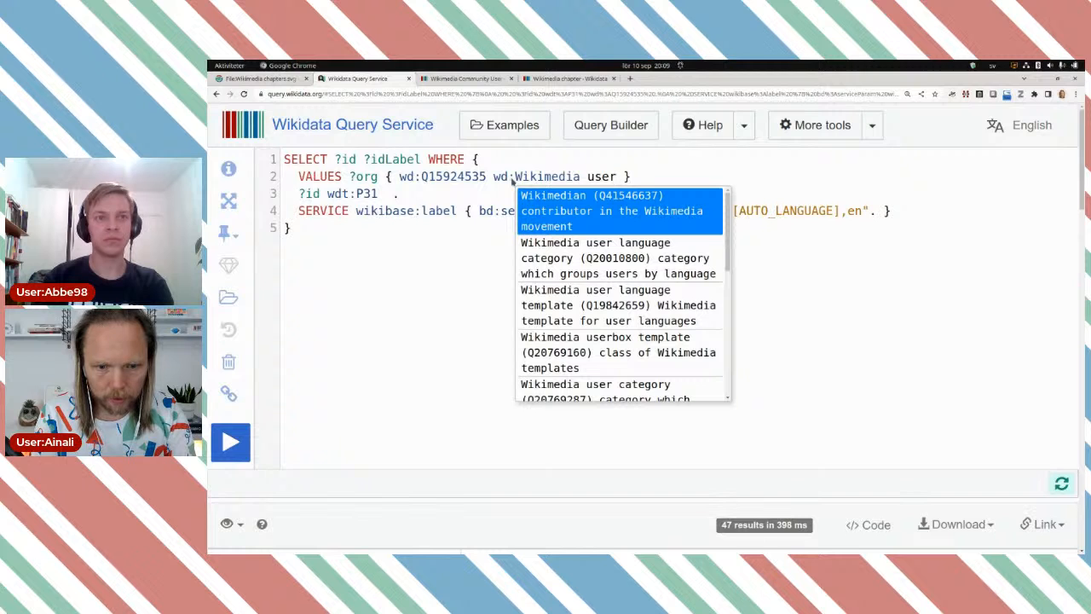
text(g)
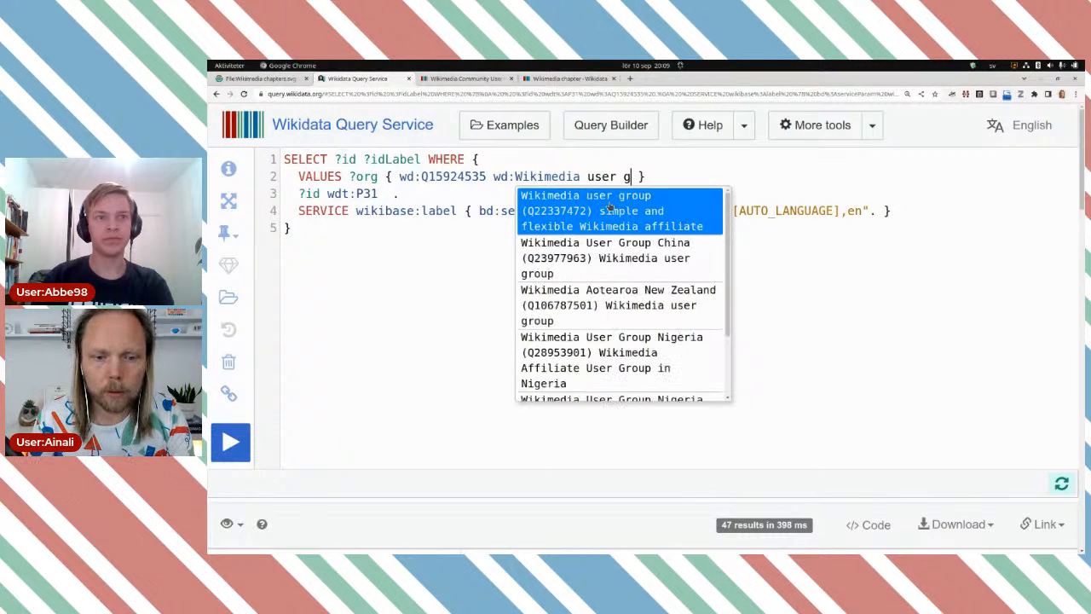
key(Return)
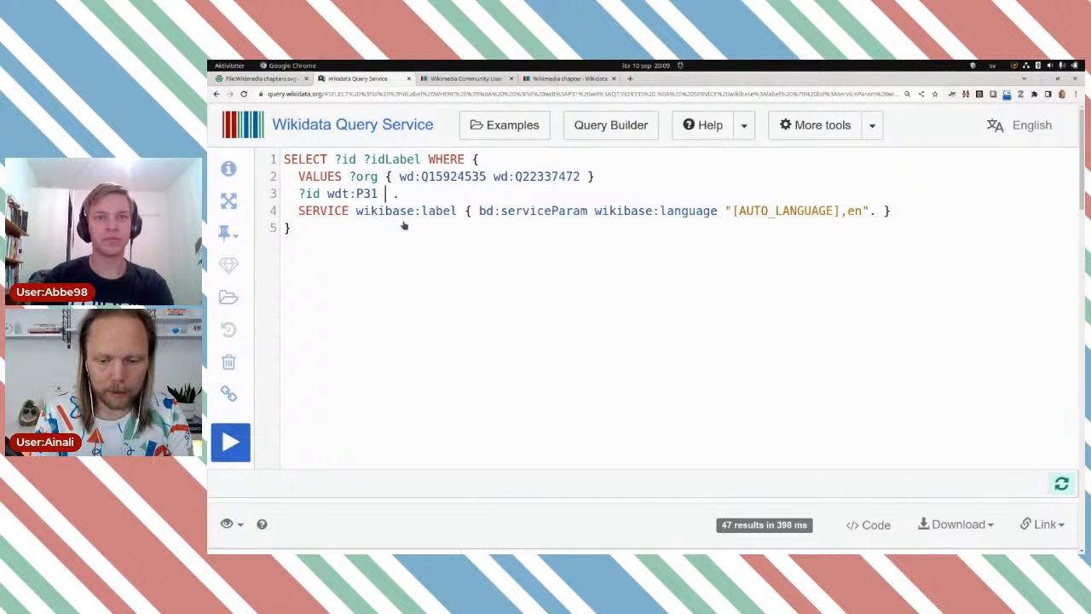
text(?org)
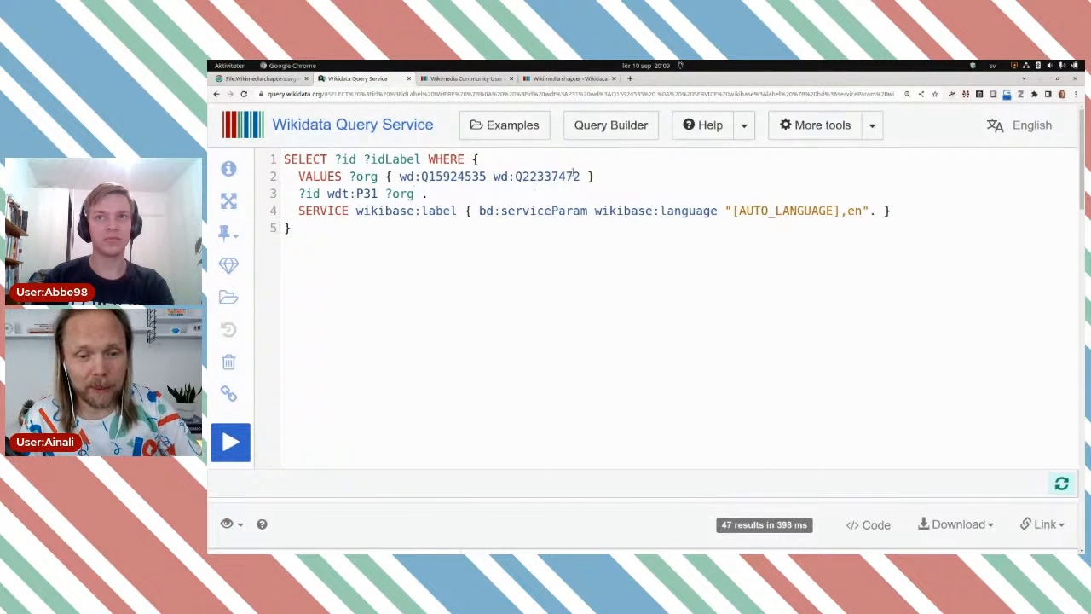
Add Wikimedia thematic organization (wd:Q24524653) as the third value in the VALUES clause
click(588, 176)
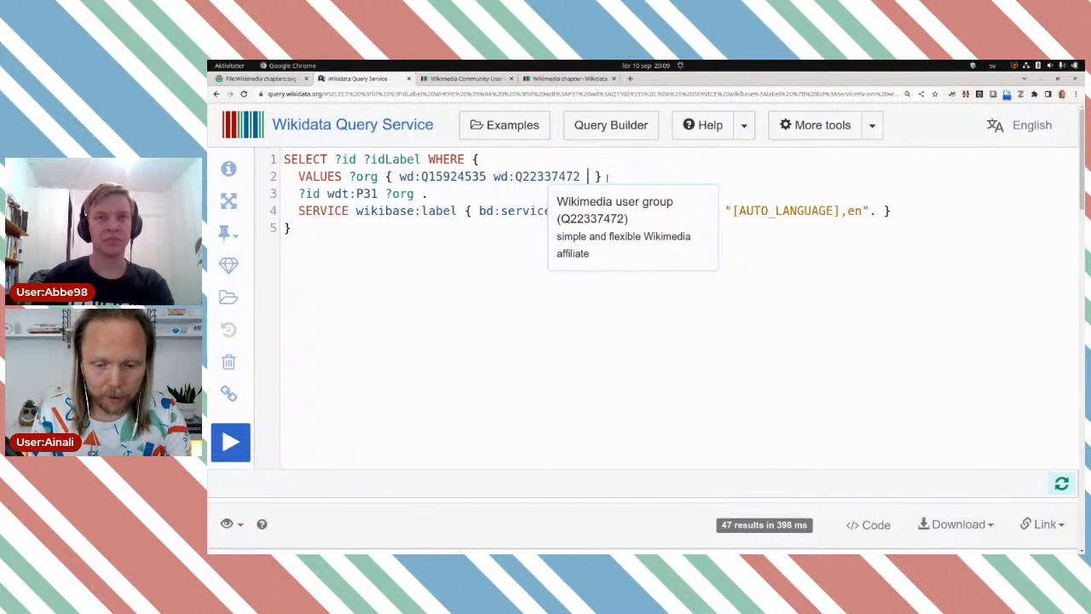
text(wd:)
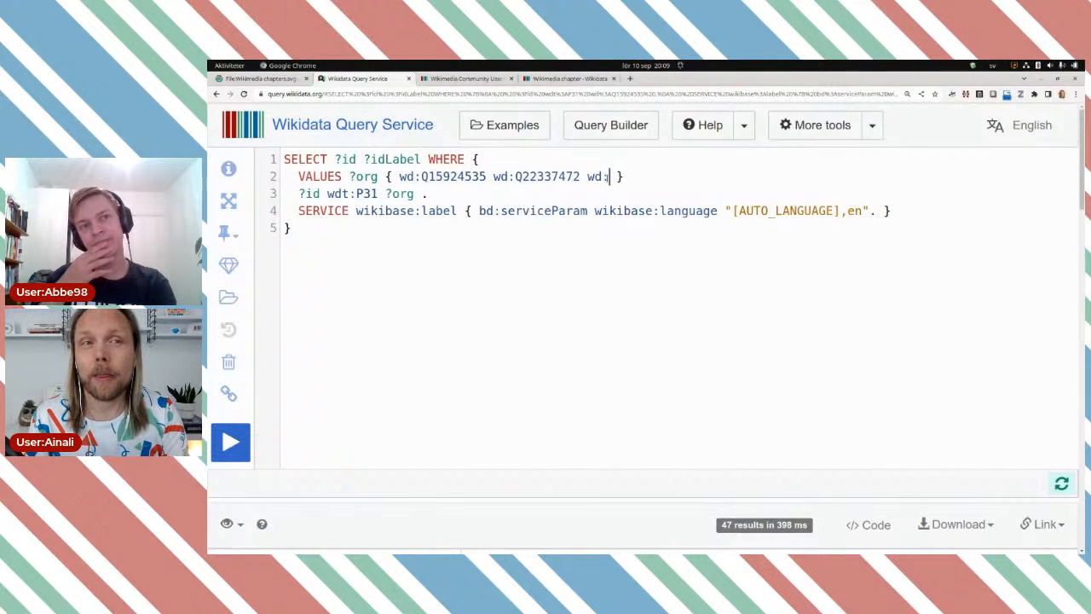
text(wikimedi)
text(a t)
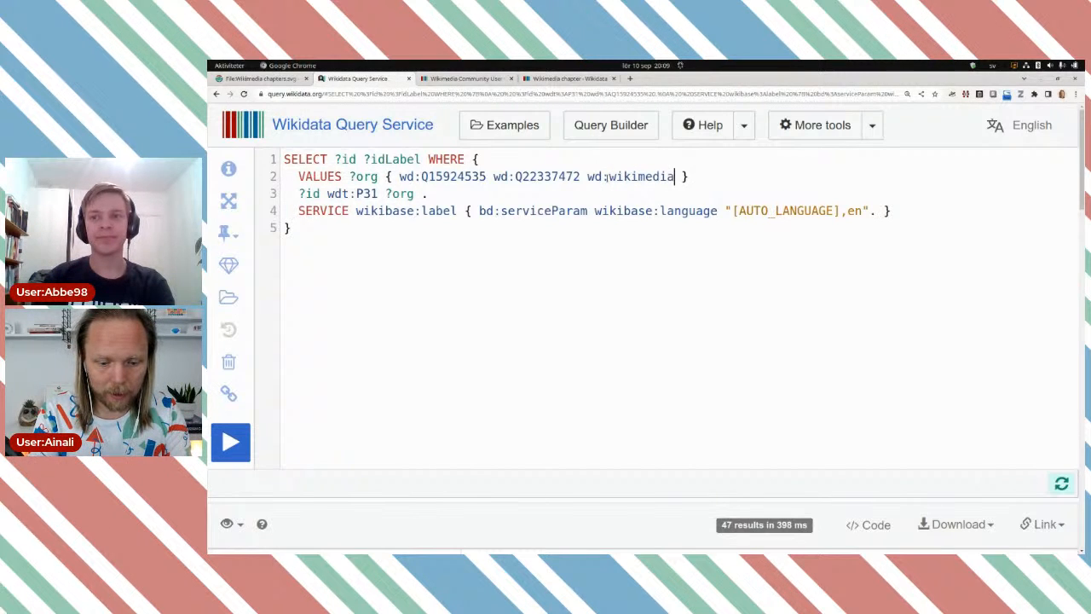
text(h)
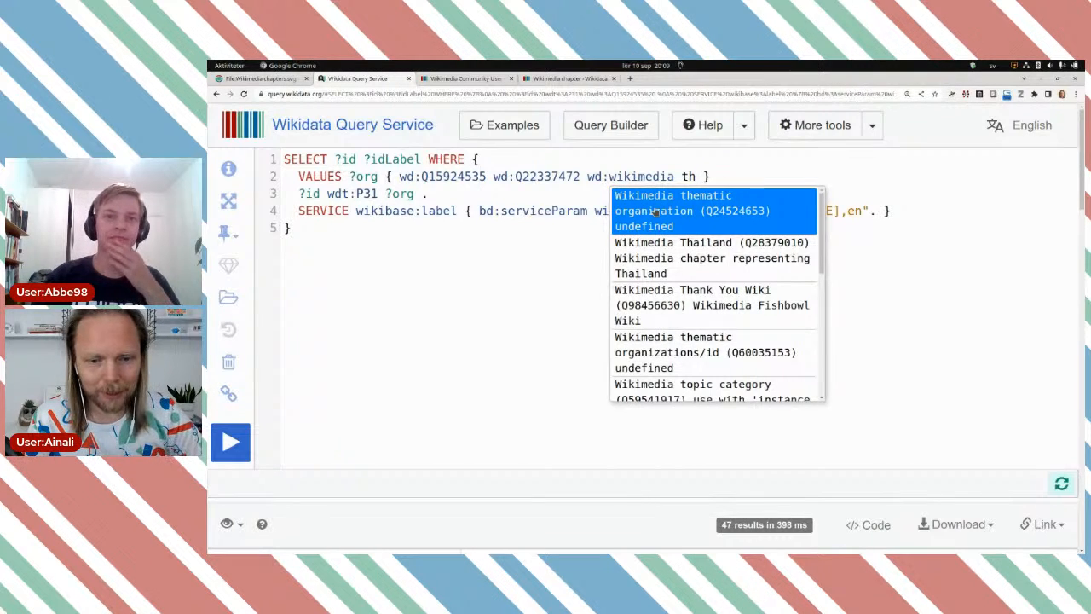
click(648, 210)
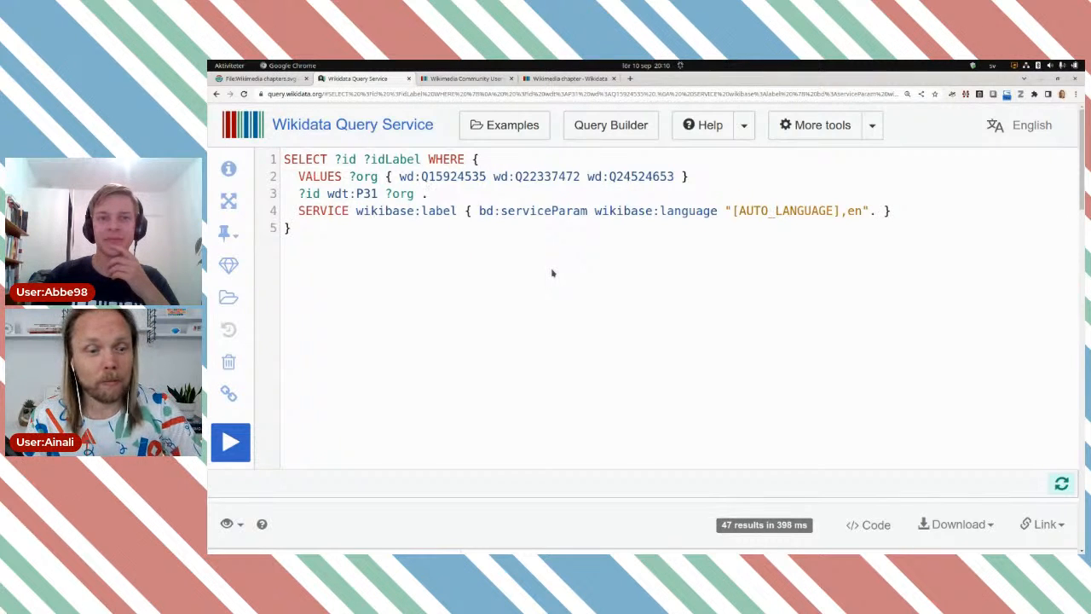
Run the extended query and bring its result table into view
key(Down)
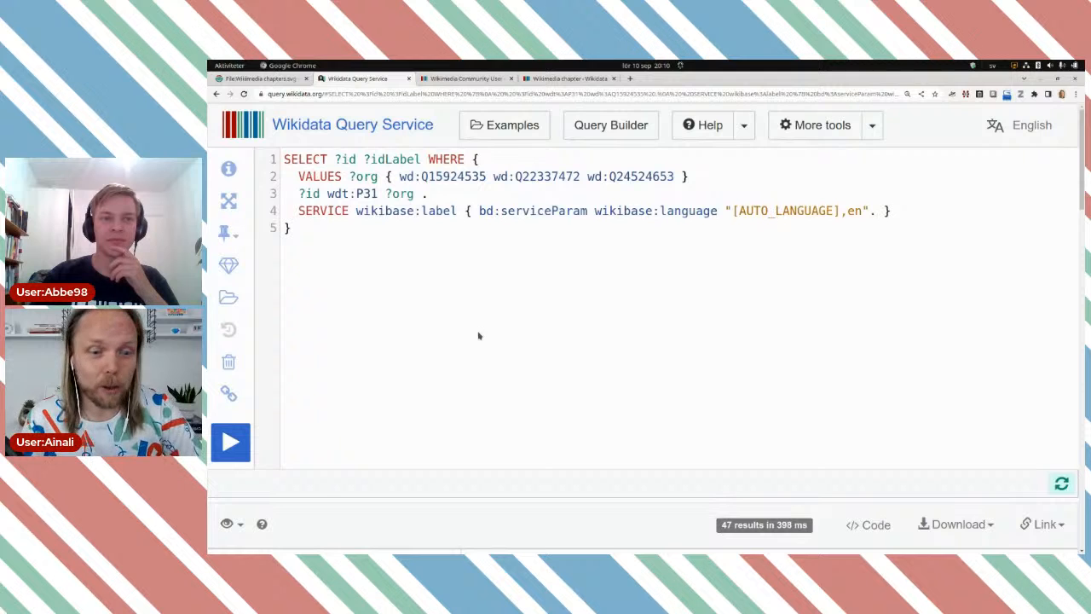
click(245, 437)
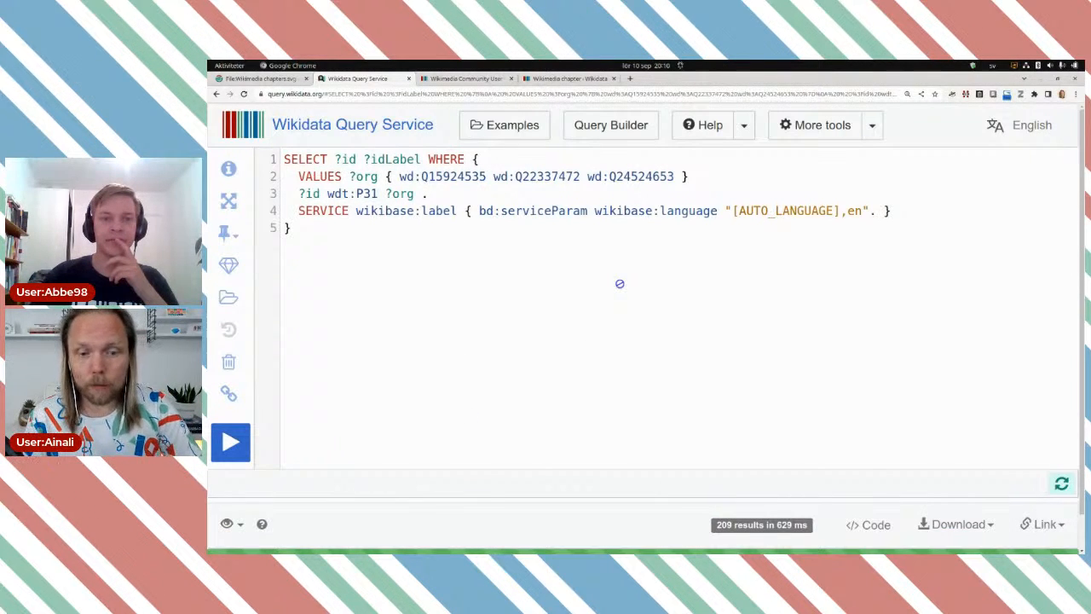
scroll(620, 283, down, 5)
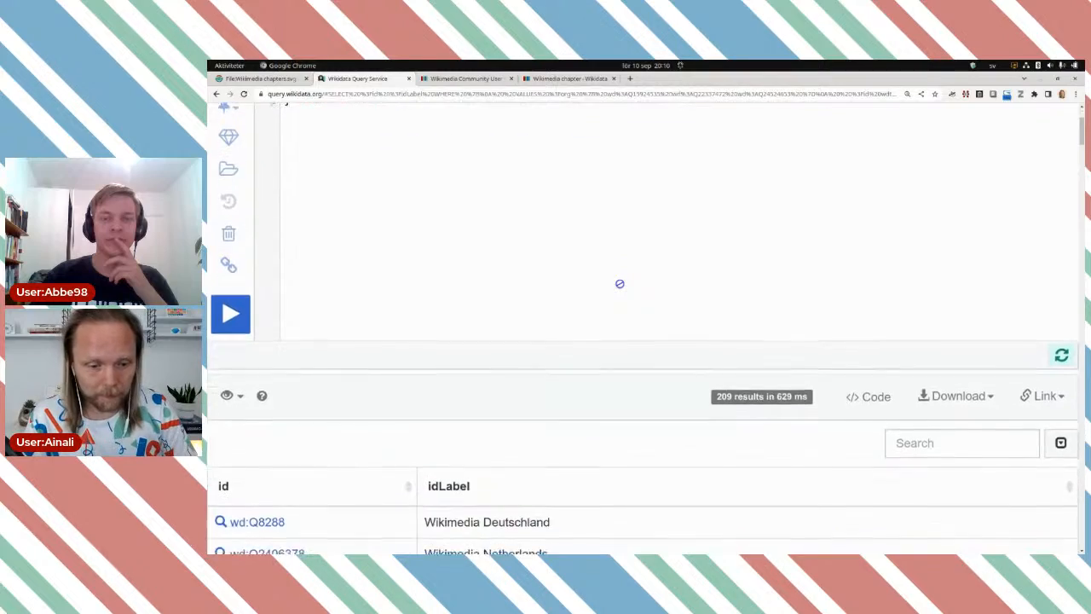
Look through the listed chapters and user groups in the result table, and return to the query
scroll(619, 283, down, 10)
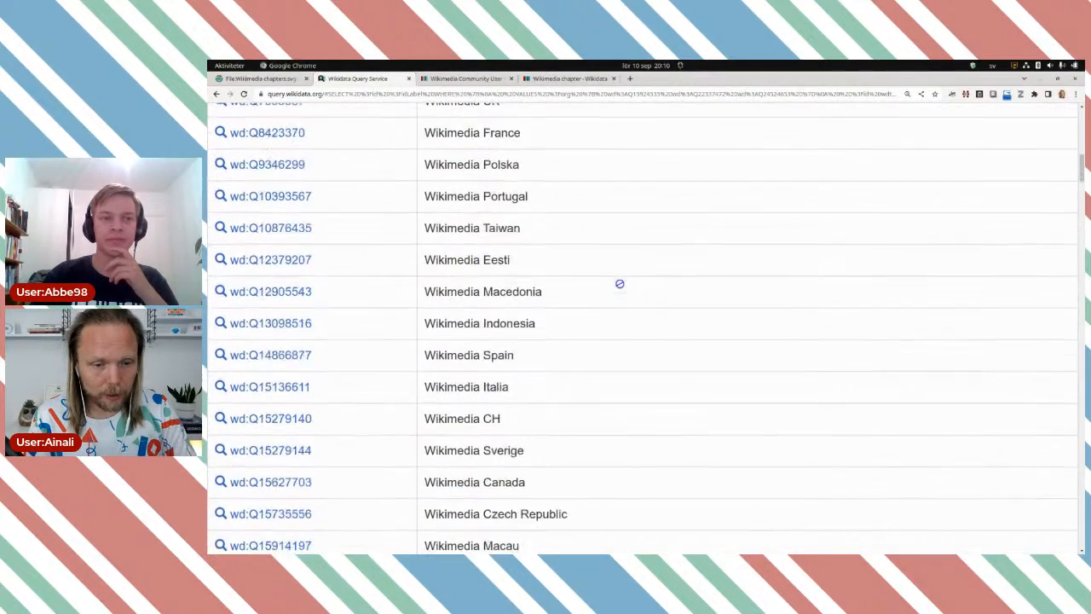
scroll(619, 283, down, 10)
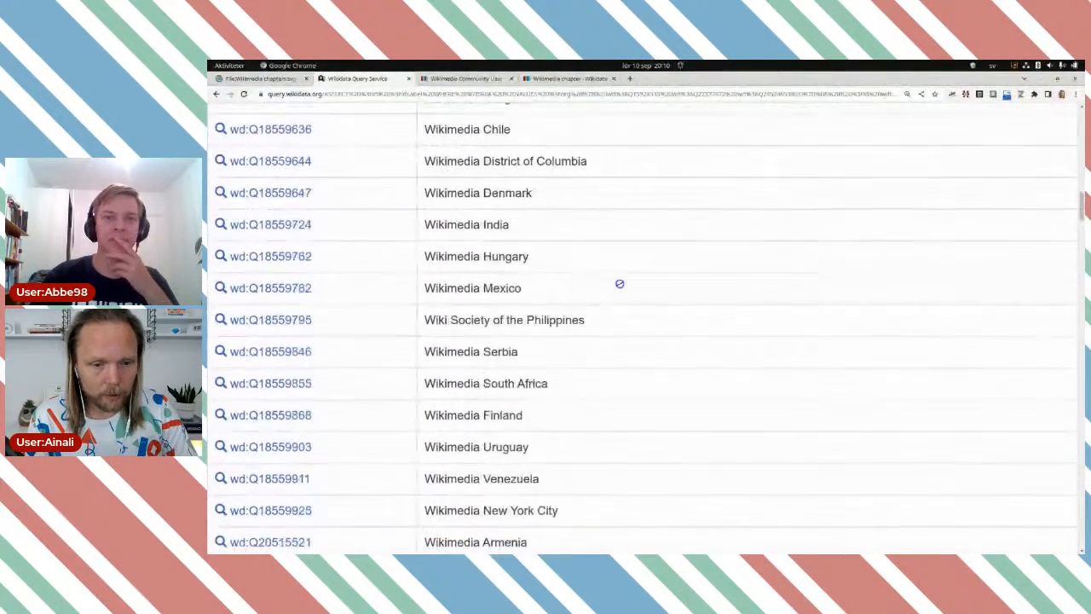
scroll(619, 283, down, 10)
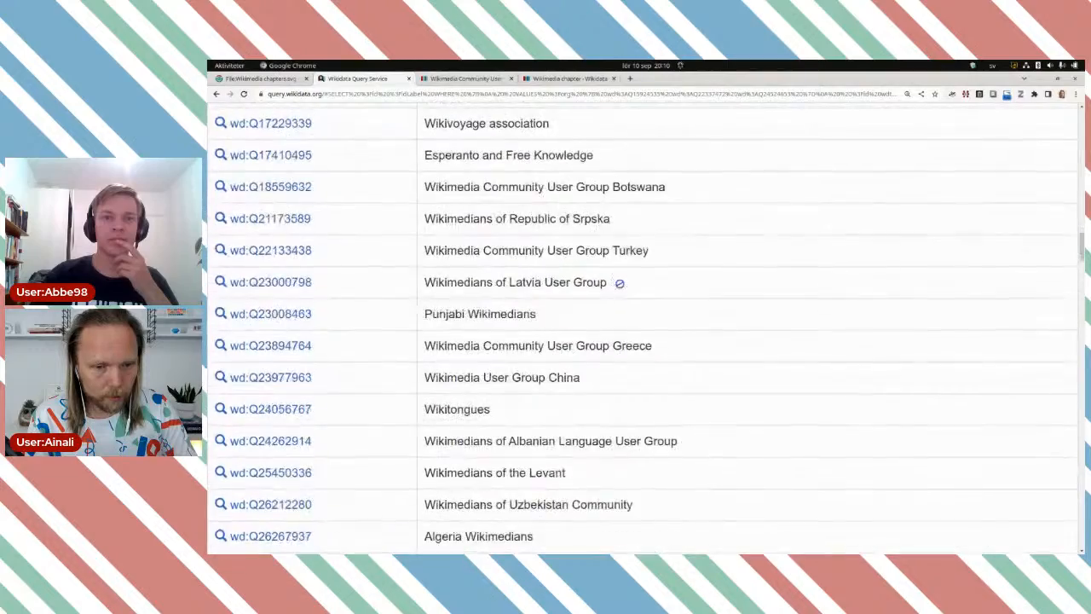
scroll(620, 282, down, 10)
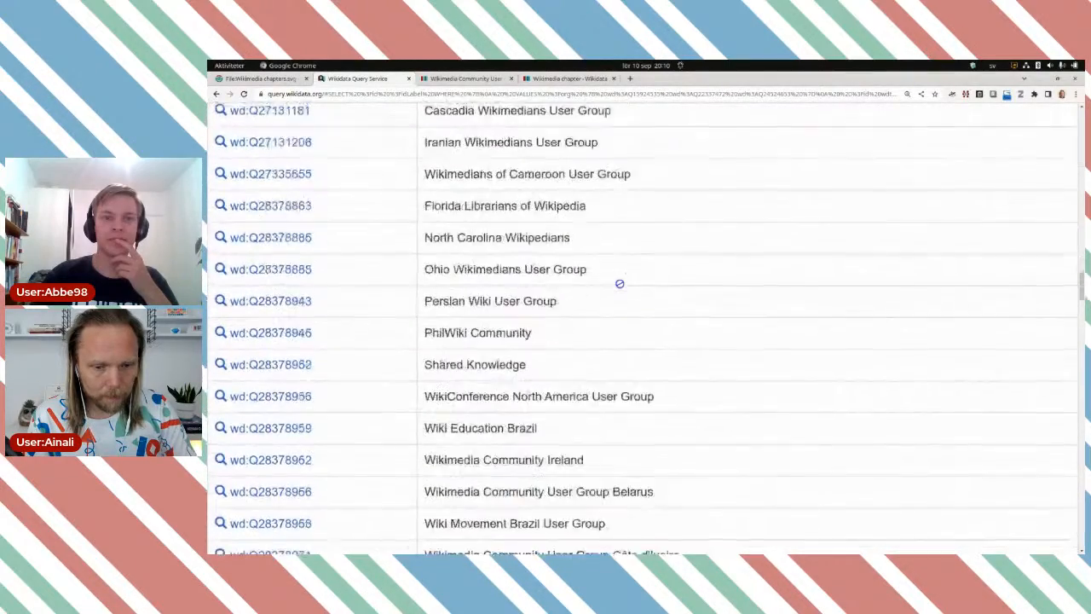
drag(1078, 289, 1074, 120)
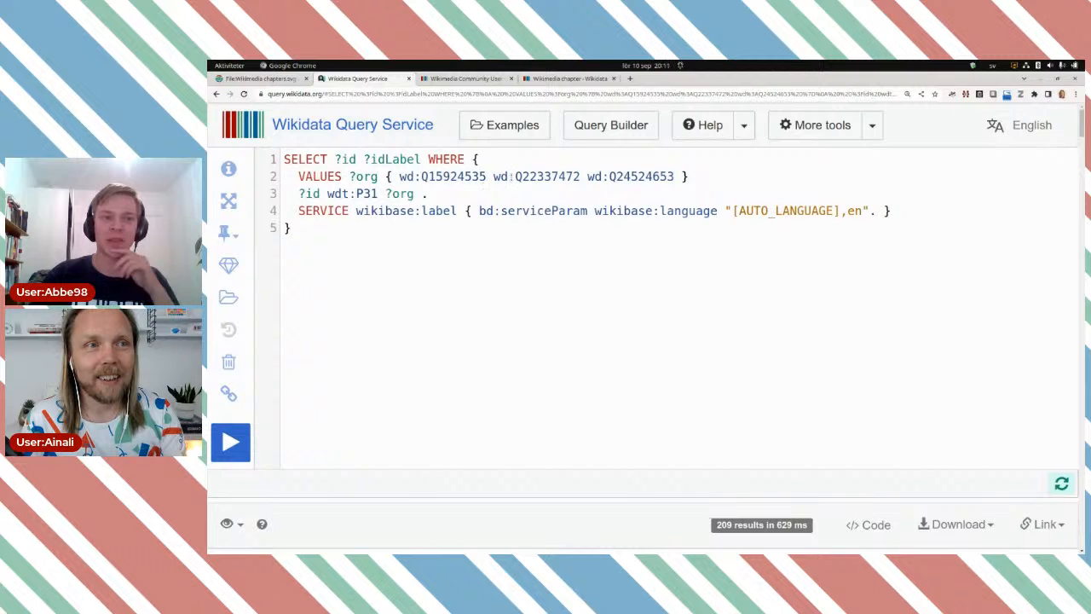
Continue the P31 statement with a semicolon and add a country (wdt:P17) line with ?country as its object
mouse_move(509, 176)
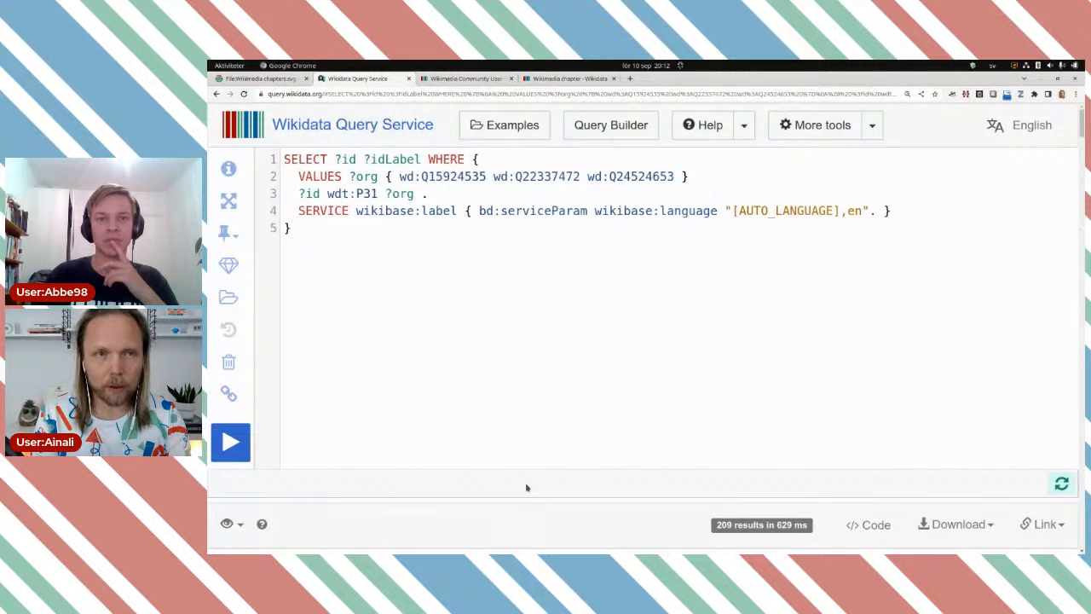
key(BackSpace)
key(BackSpace)
text(;)
key(Return)
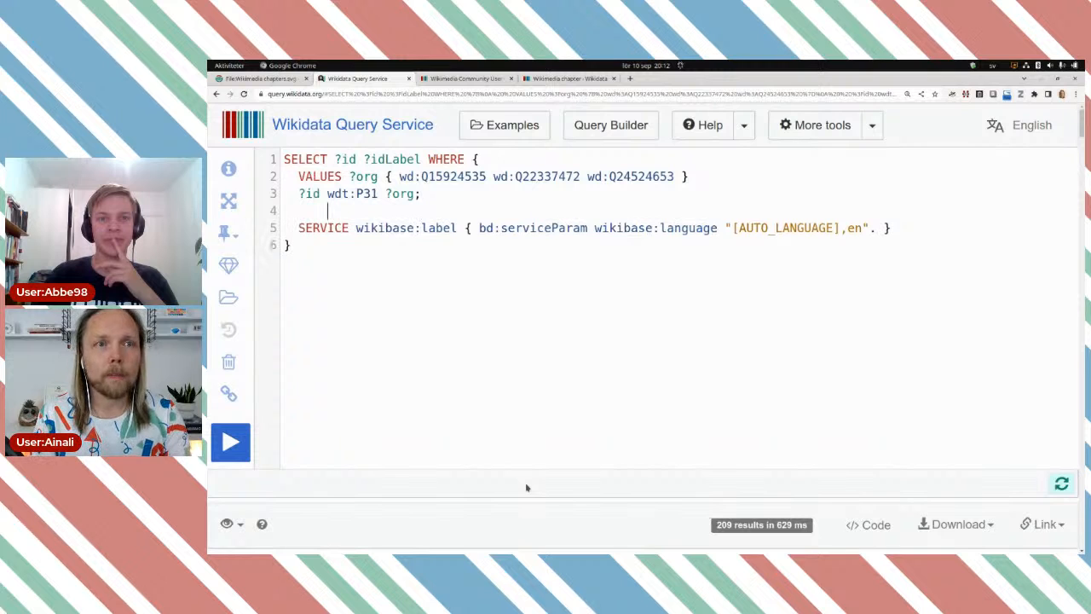
text(wd)
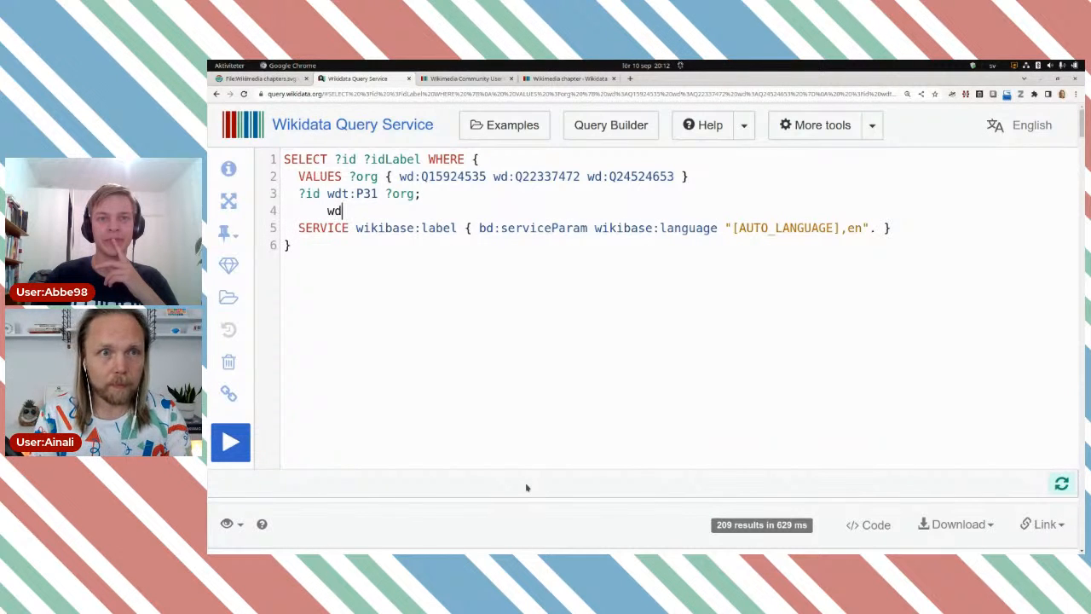
text(t:coun)
key(ctrl+space)
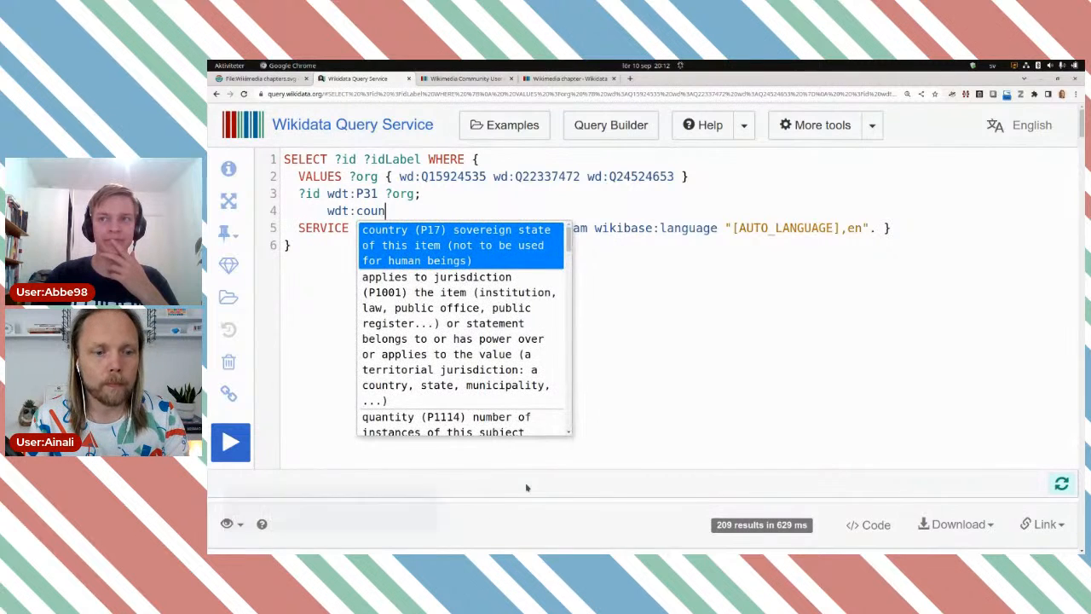
click(483, 252)
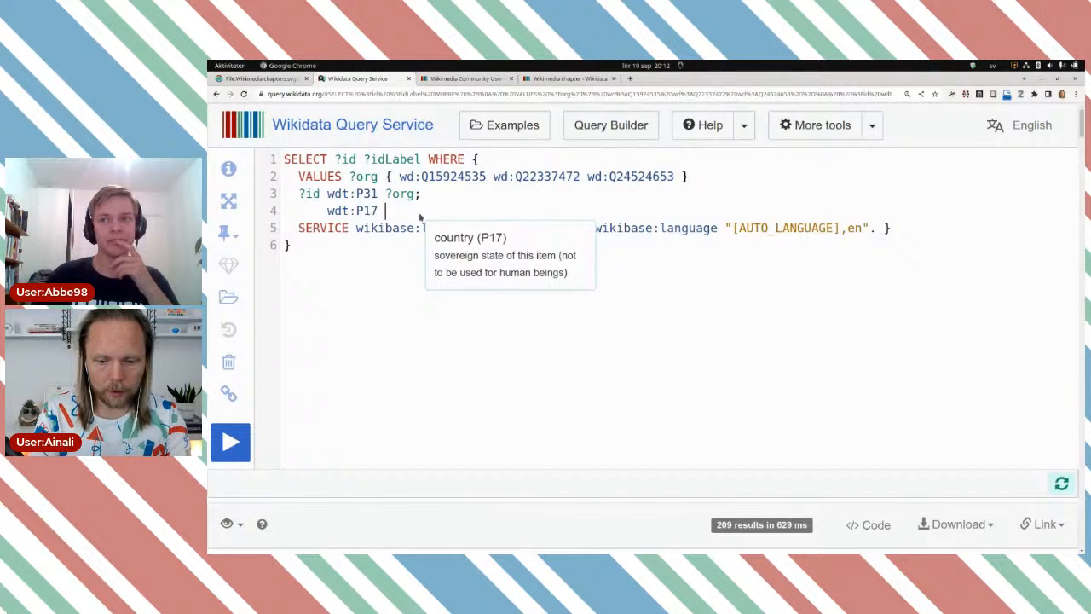
text(?countr)
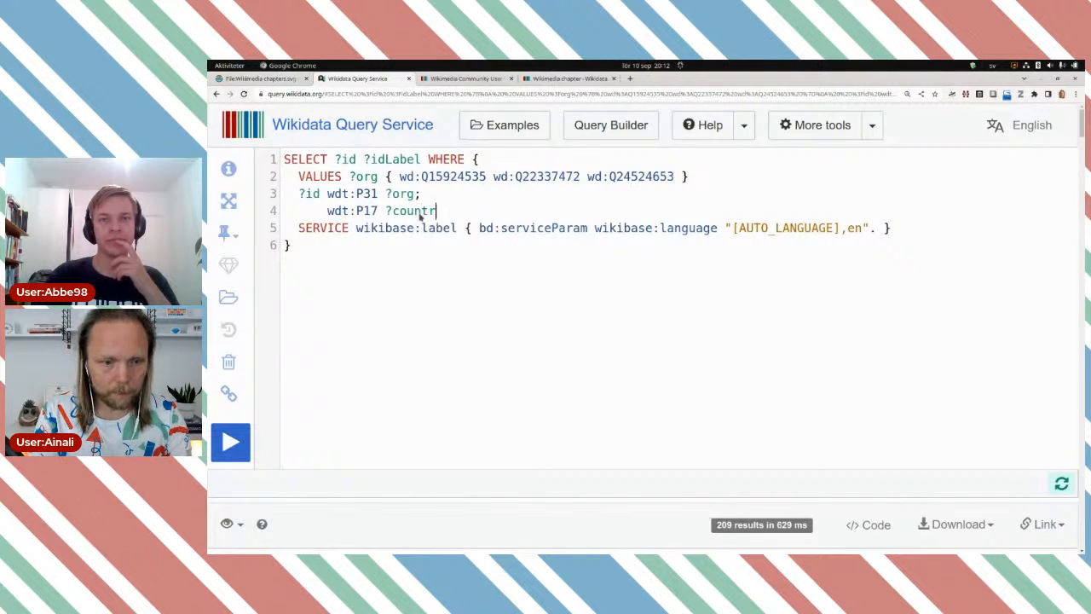
text(y .)
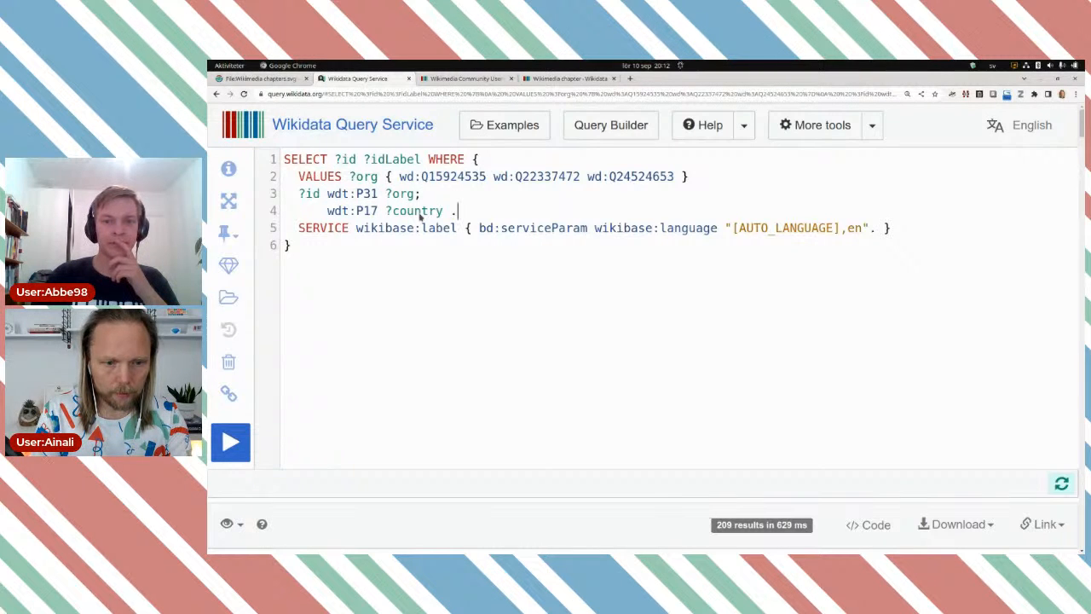
Add a triple below the country line giving ?country the geoshape property (wdt:P3896) with ?shape as object
key(Return)
text(?)
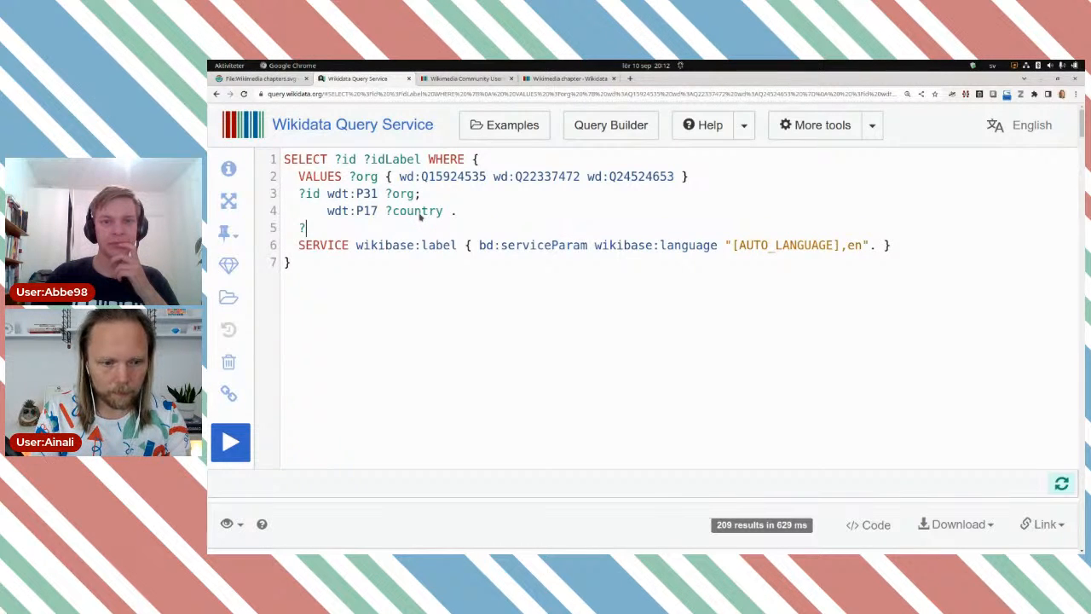
key(ctrl+space)
key(Down)
key(Down)
key(Down)
key(Return)
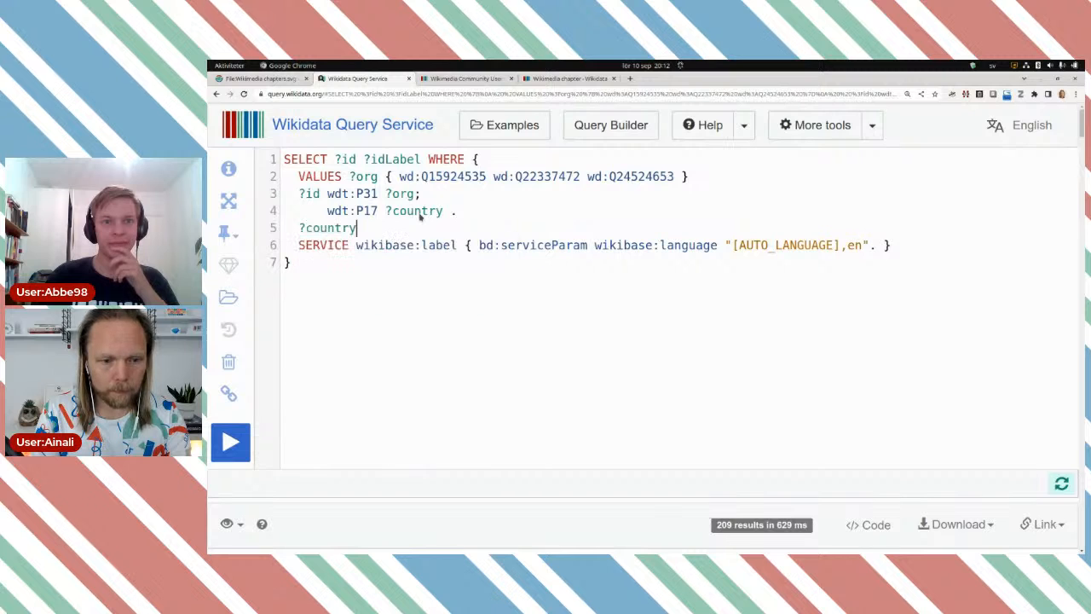
text(wdt:geo)
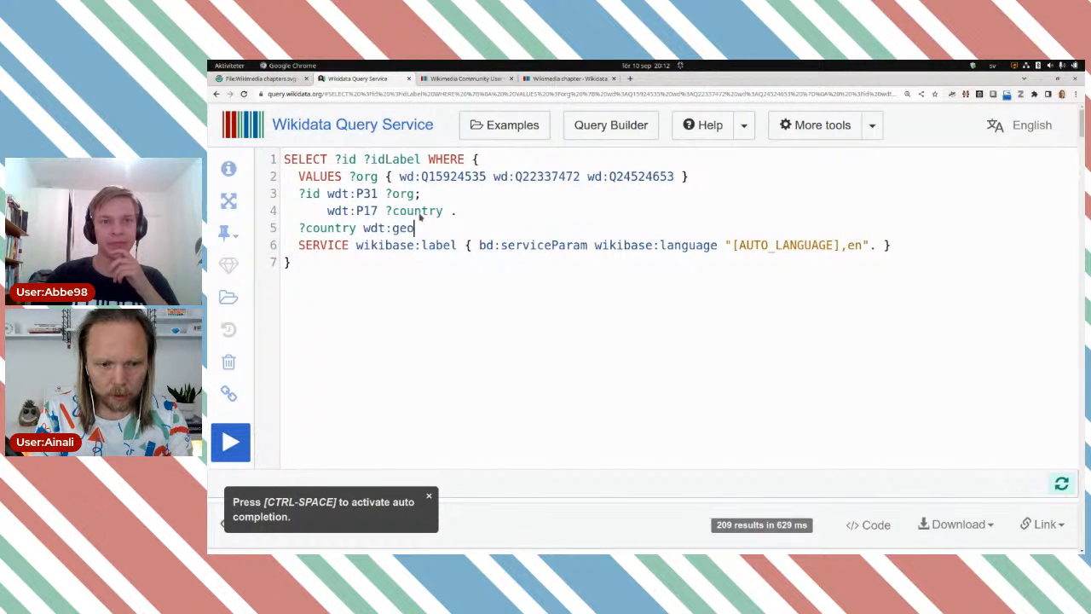
text(s)
key(ctrl+space)
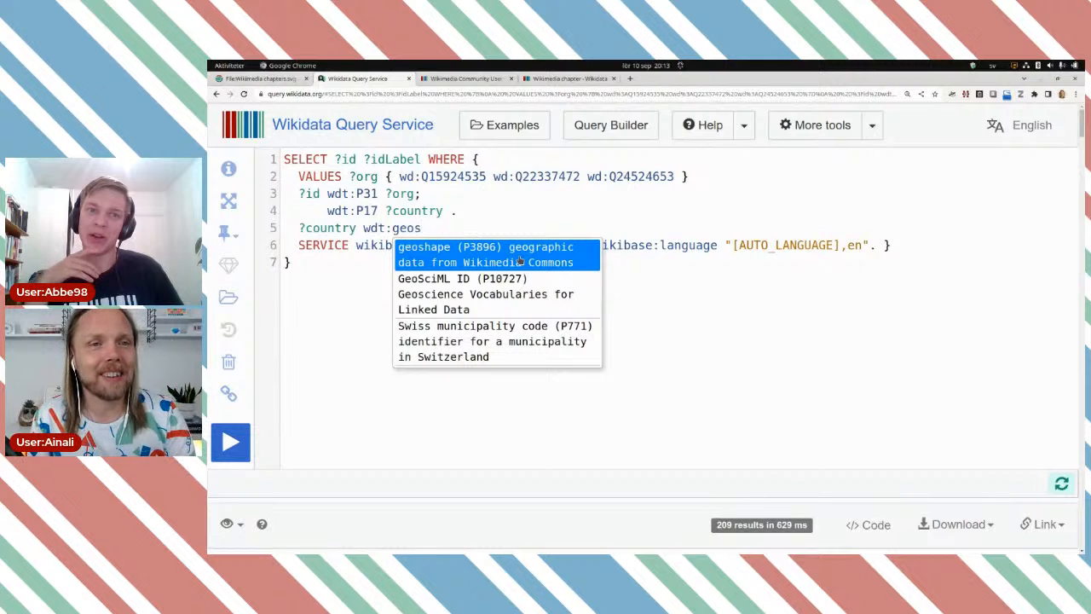
click(518, 256)
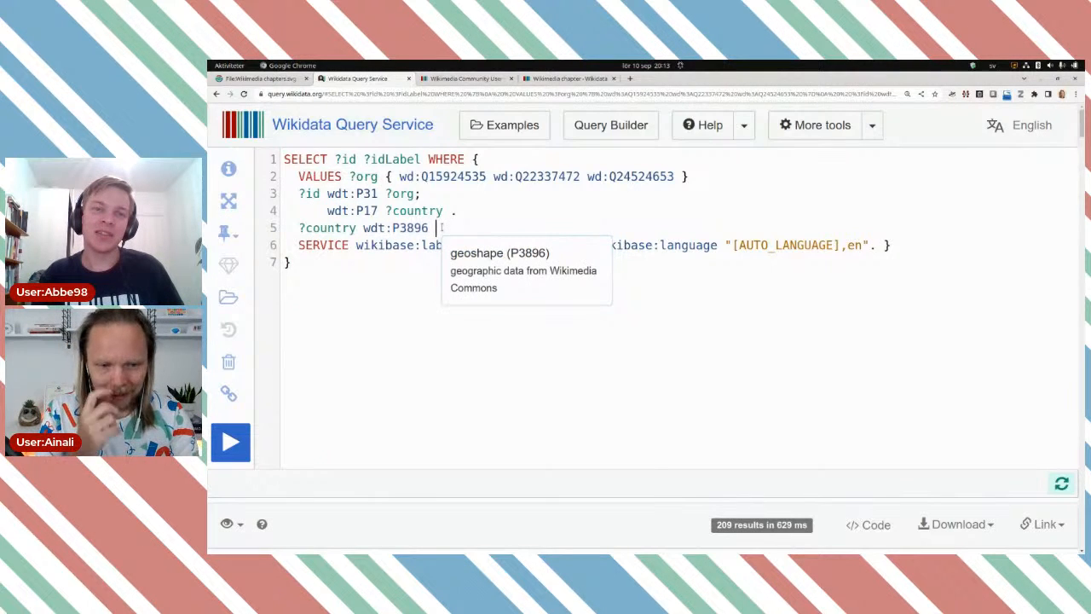
text(?shape)
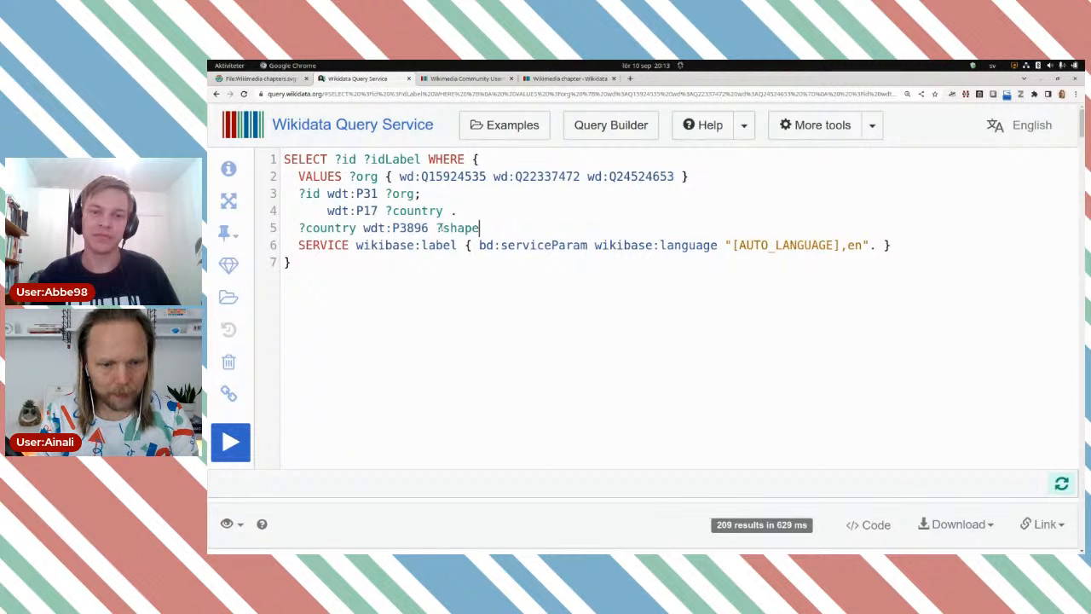
text( .)
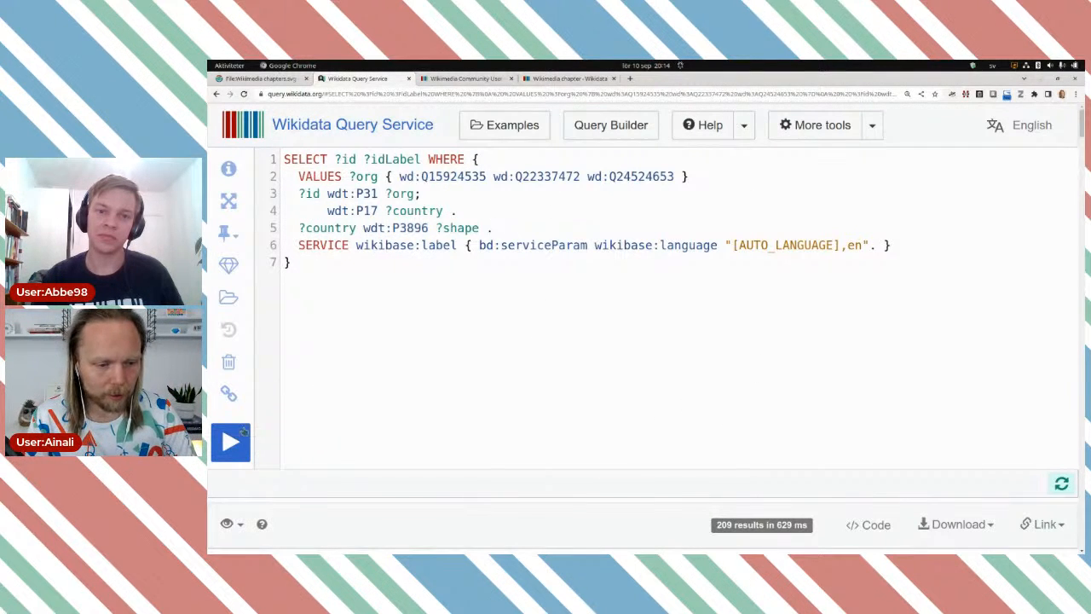
Run the query with the country and geoshape lines and check its result table
click(242, 439)
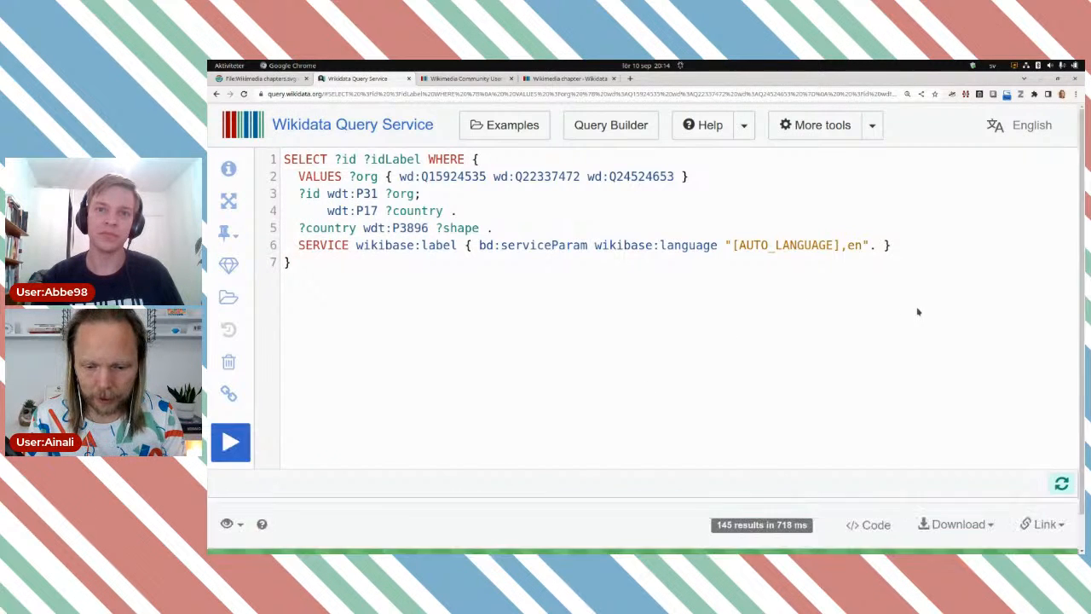
scroll(927, 273, down, 1)
scroll(927, 273, down, 3)
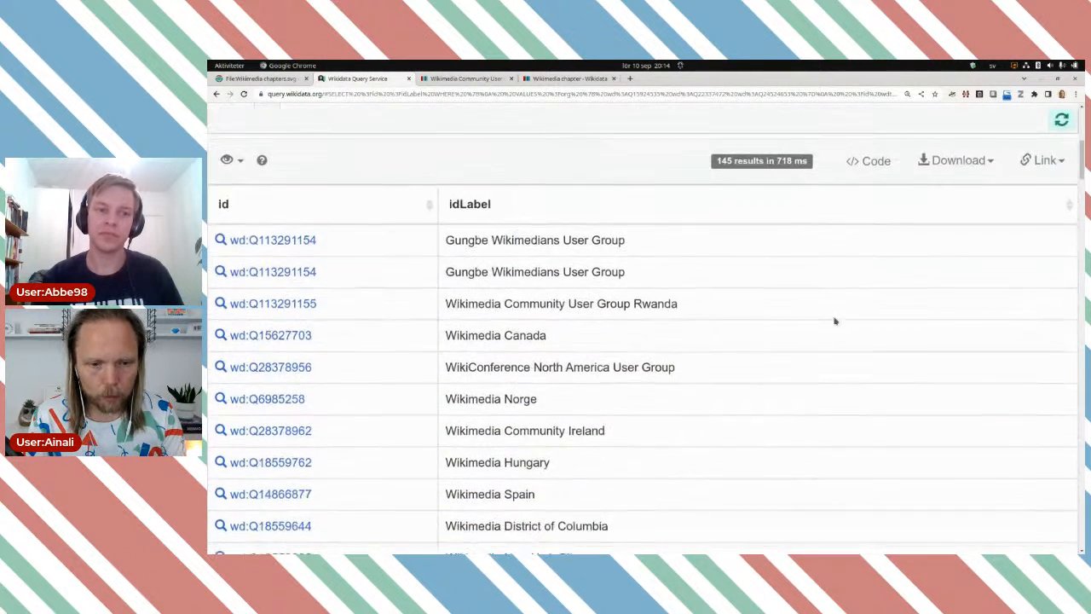
scroll(565, 263, up, 4)
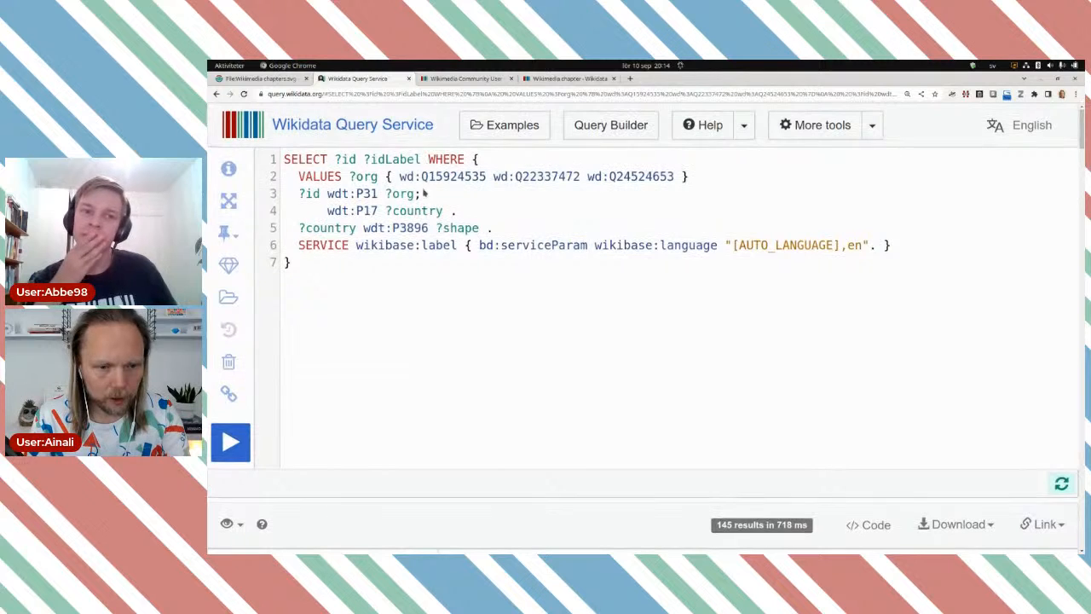
Add ?shape to the SELECT variables after ?idLabel and rerun the query to list the map data
text(?shap)
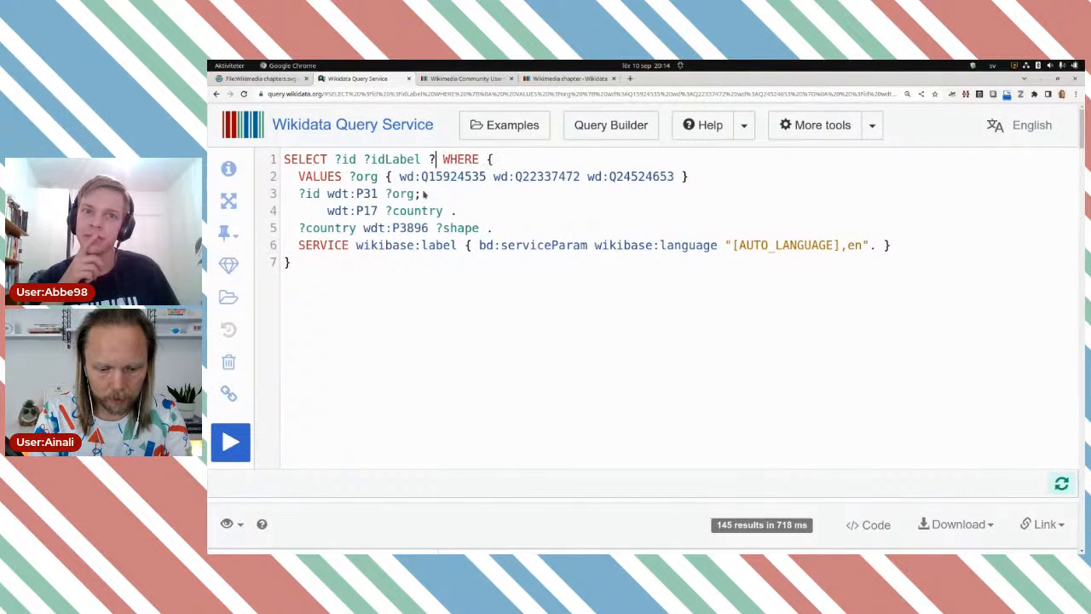
text(e)
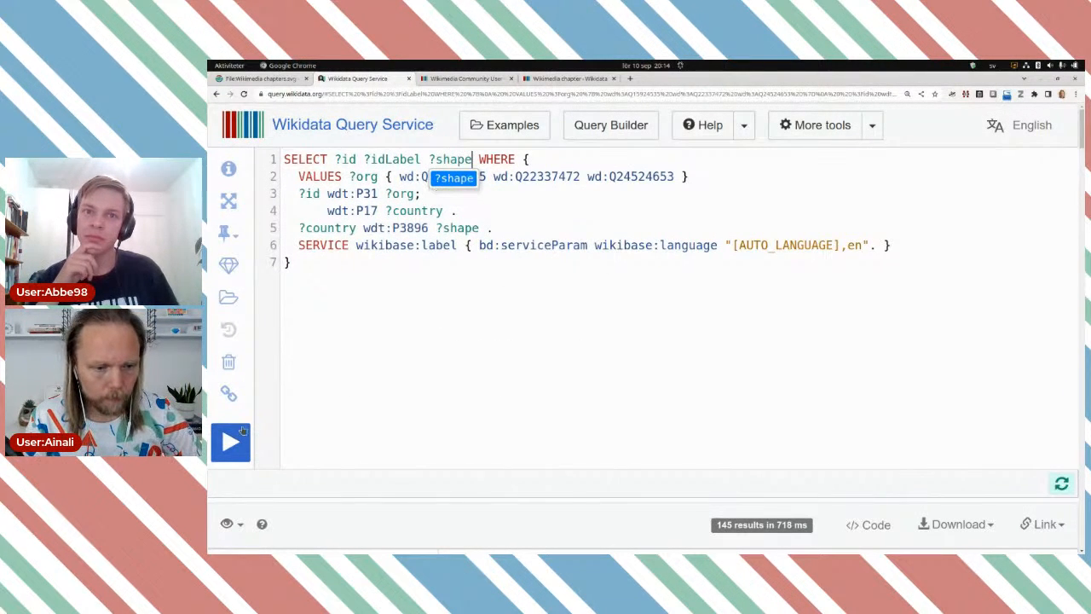
key(ctrl+Return)
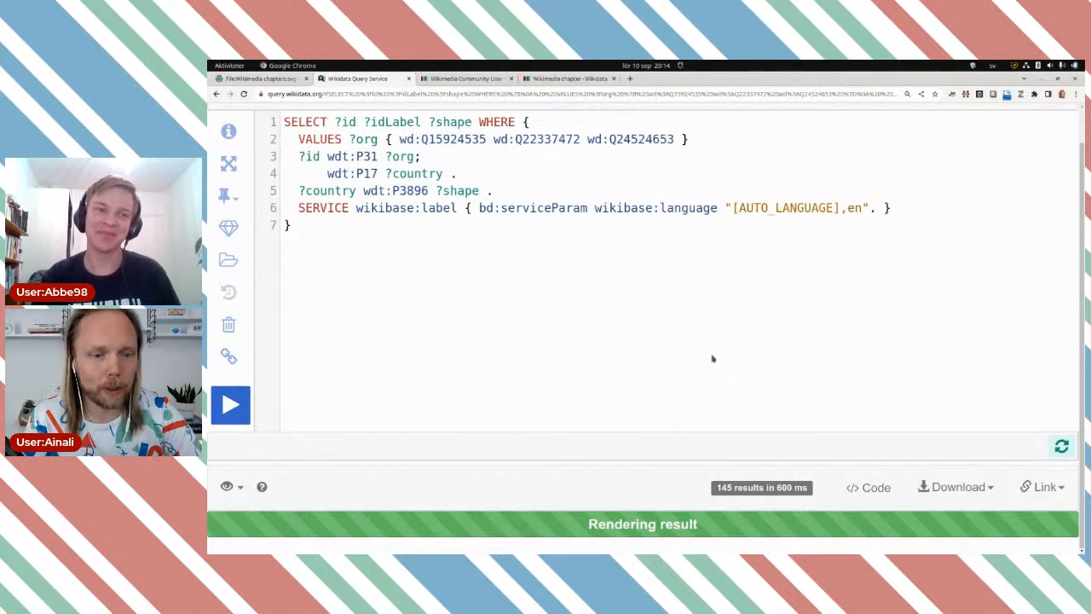
scroll(592, 330, down, 3)
scroll(592, 330, down, 1)
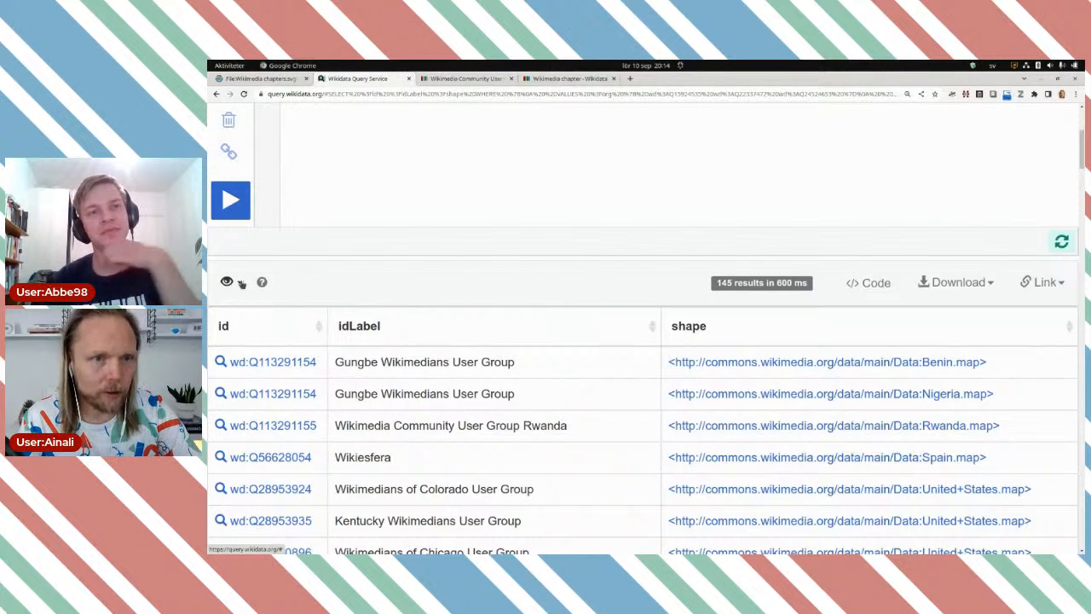
Display the query results as a map and bring the whole map into view
click(240, 283)
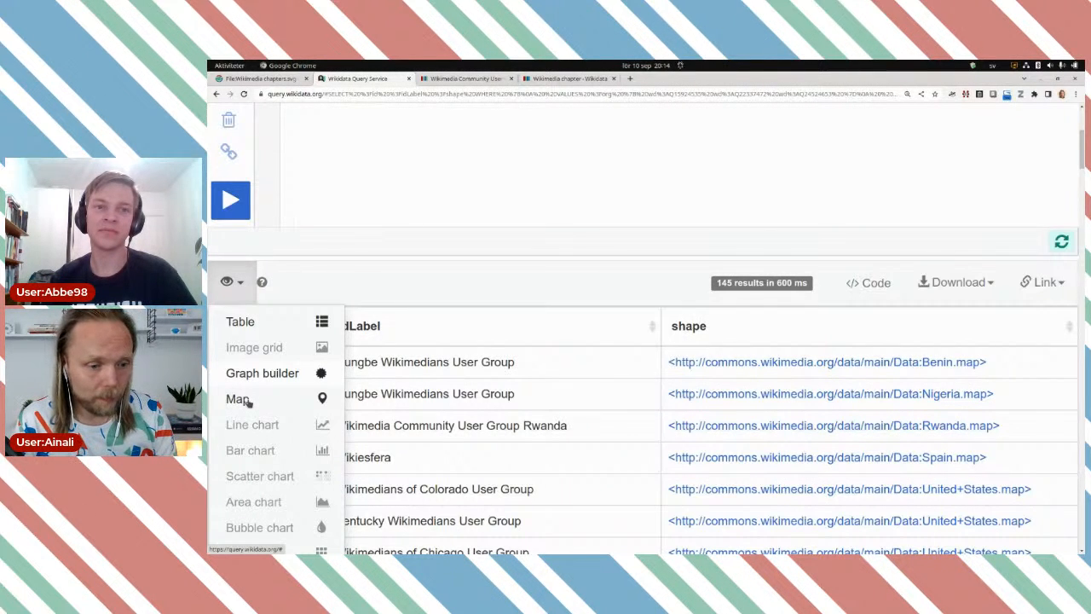
click(238, 398)
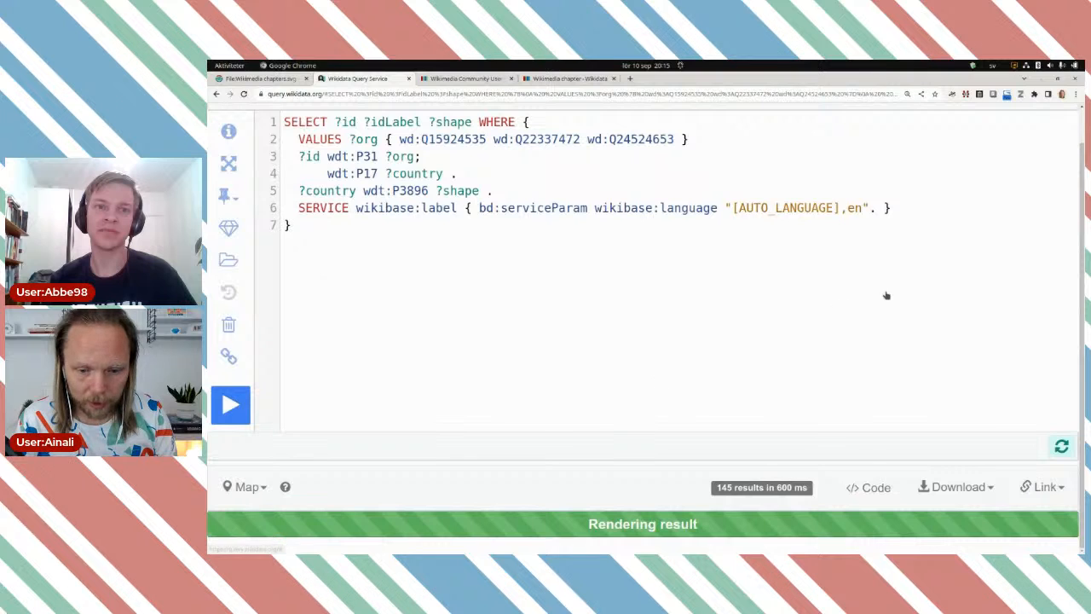
scroll(1029, 213, down, 5)
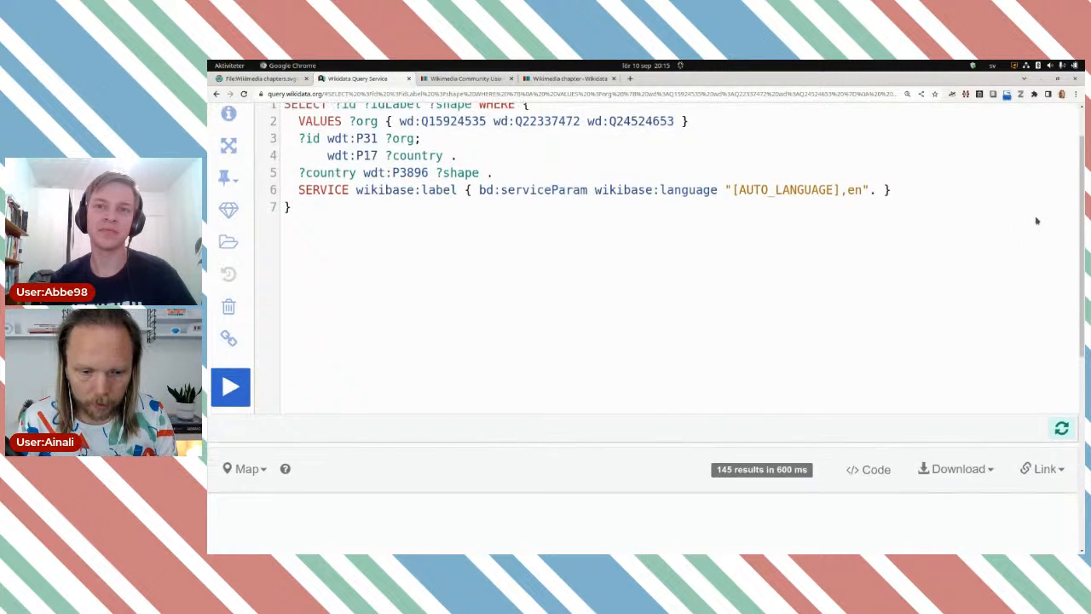
scroll(1043, 204, down, 1)
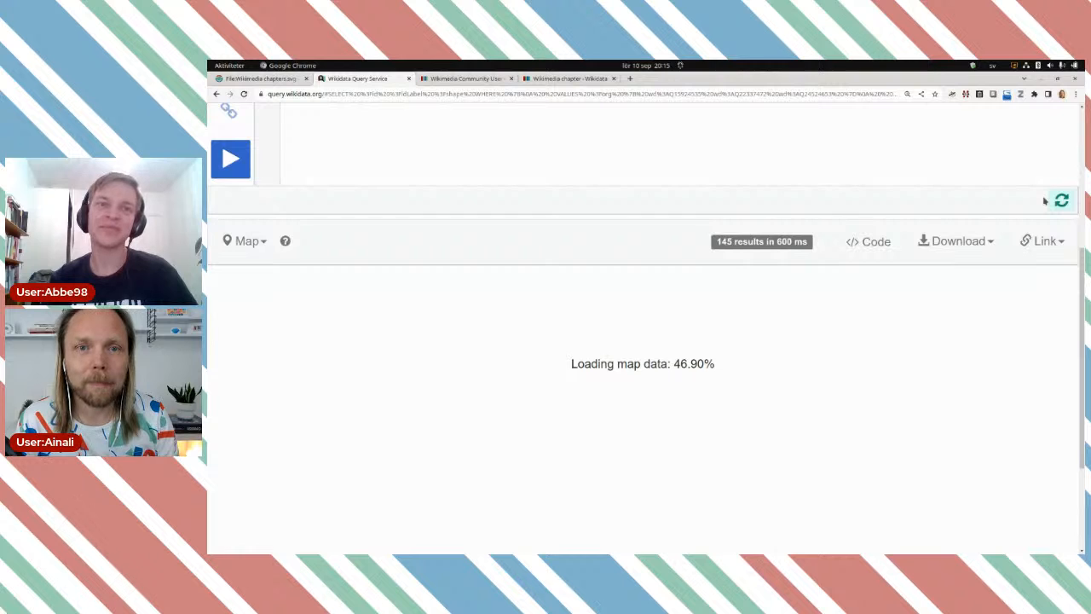
scroll(1044, 201, down, 1)
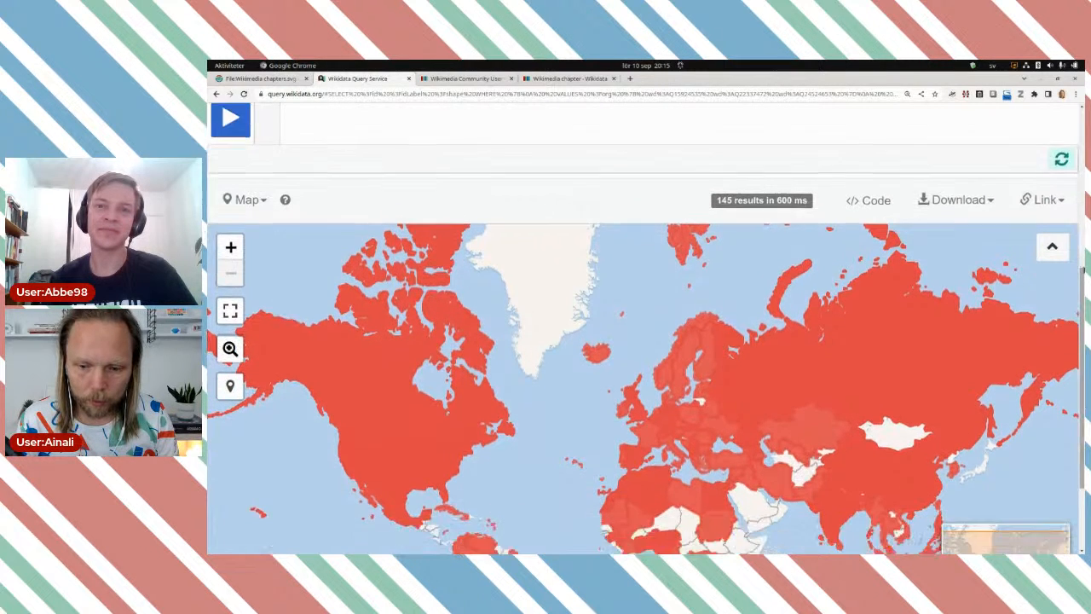
scroll(643, 341, down, 3)
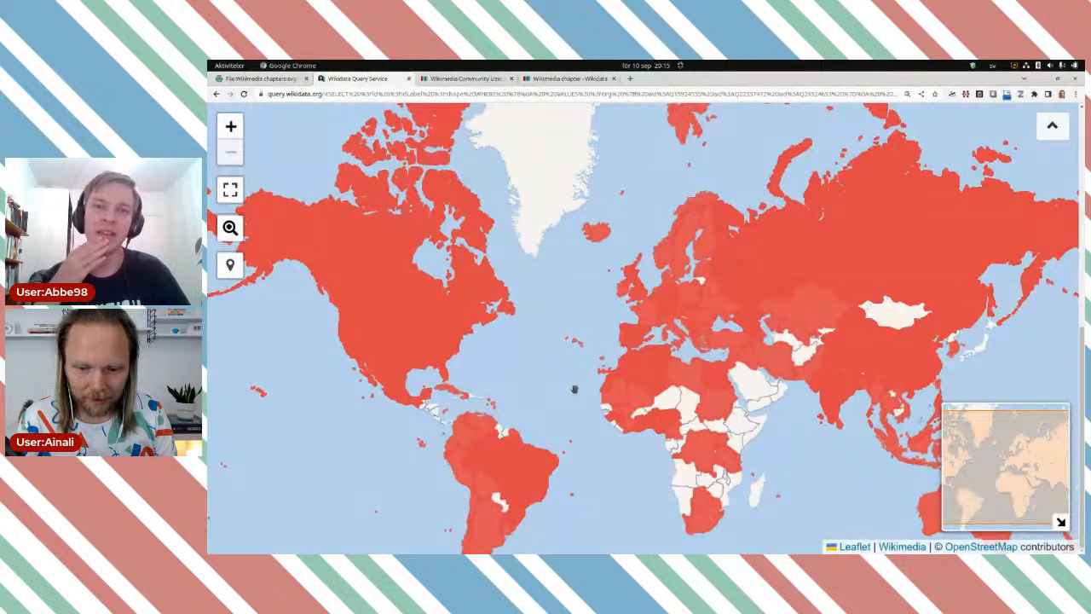
Inspect which organizations are attached to the shapes of Russia, China and the United States on the map
click(814, 263)
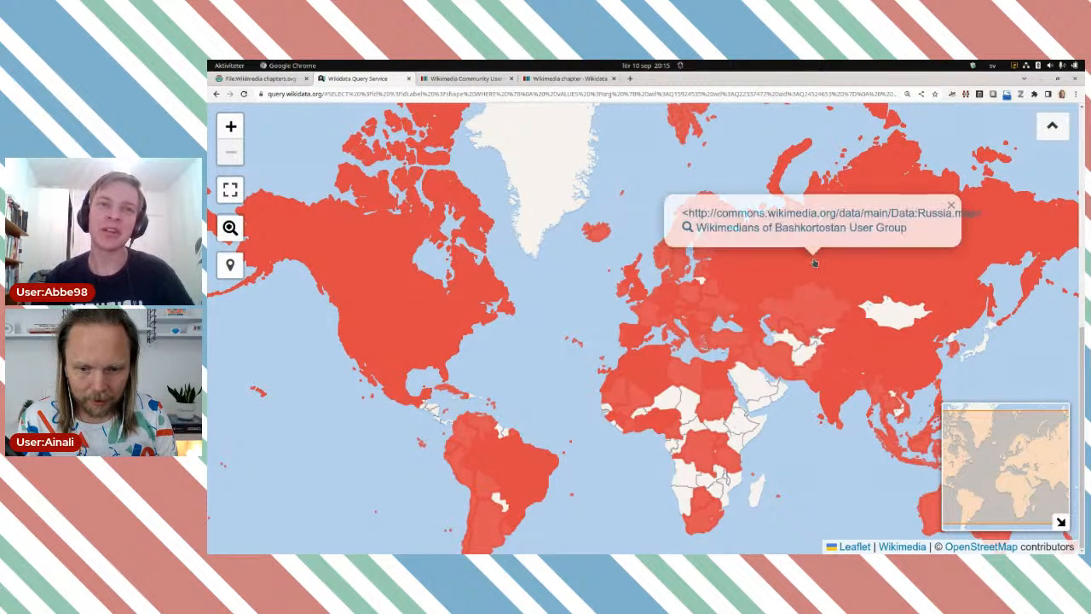
click(855, 345)
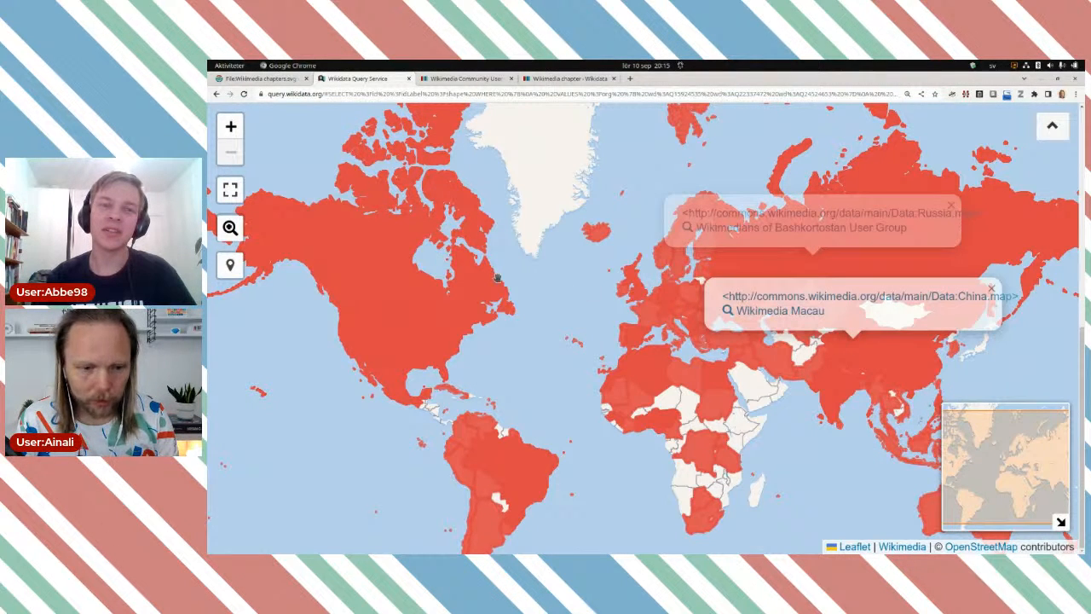
click(421, 319)
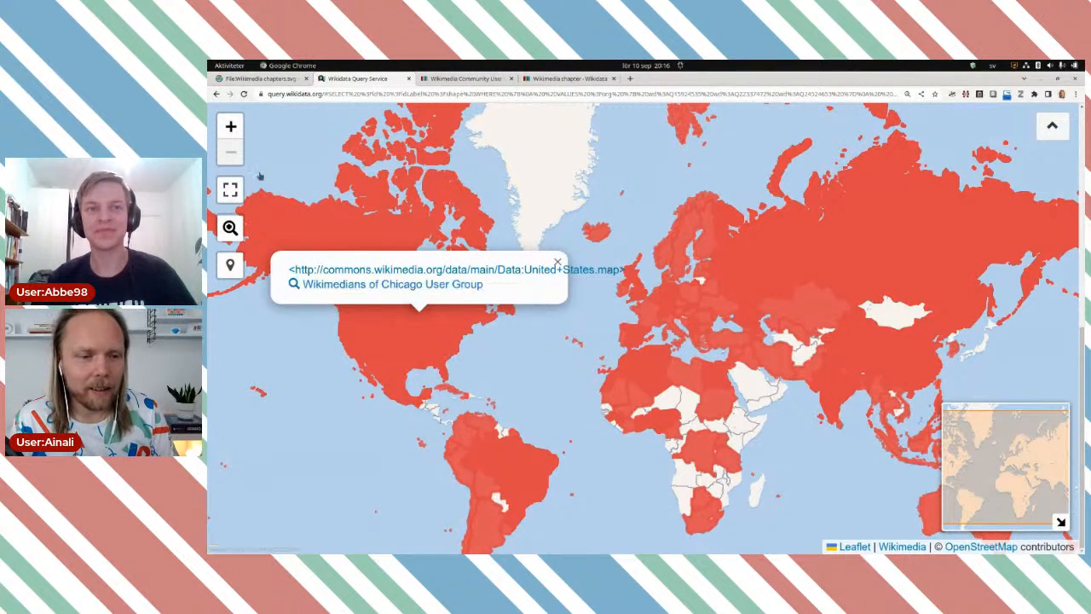
Compare the coloured query map with the reference map File:Wikimedia chapters.svg on Meta-Wiki
click(253, 79)
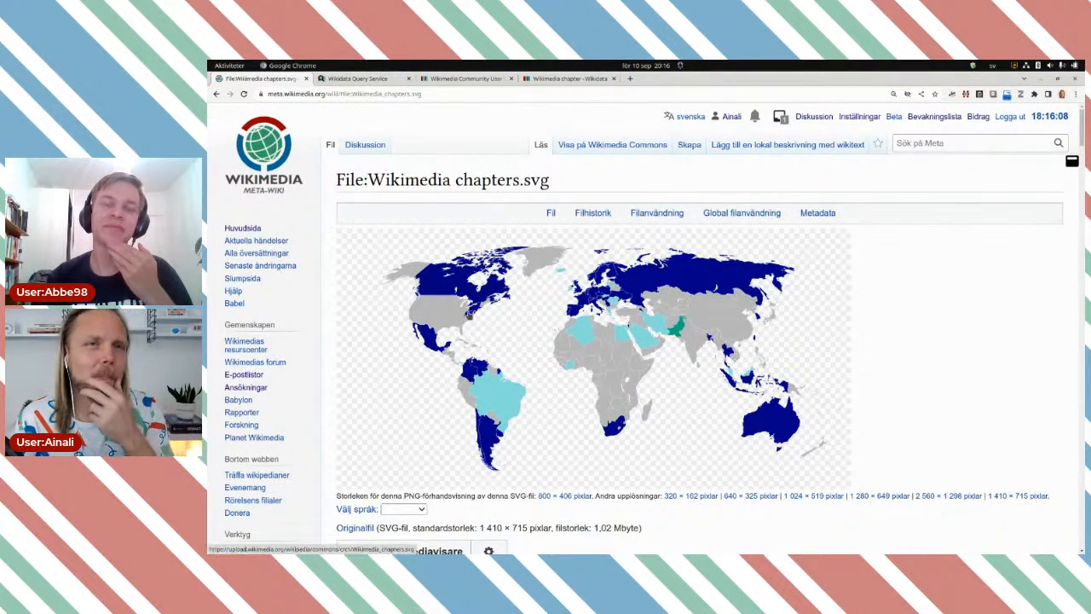
click(375, 78)
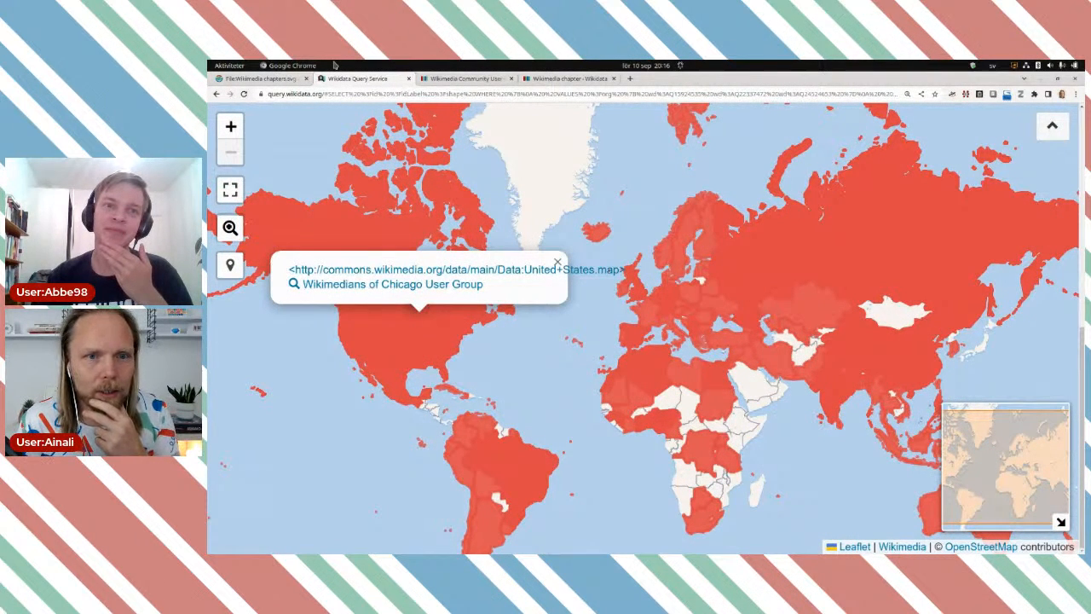
click(265, 80)
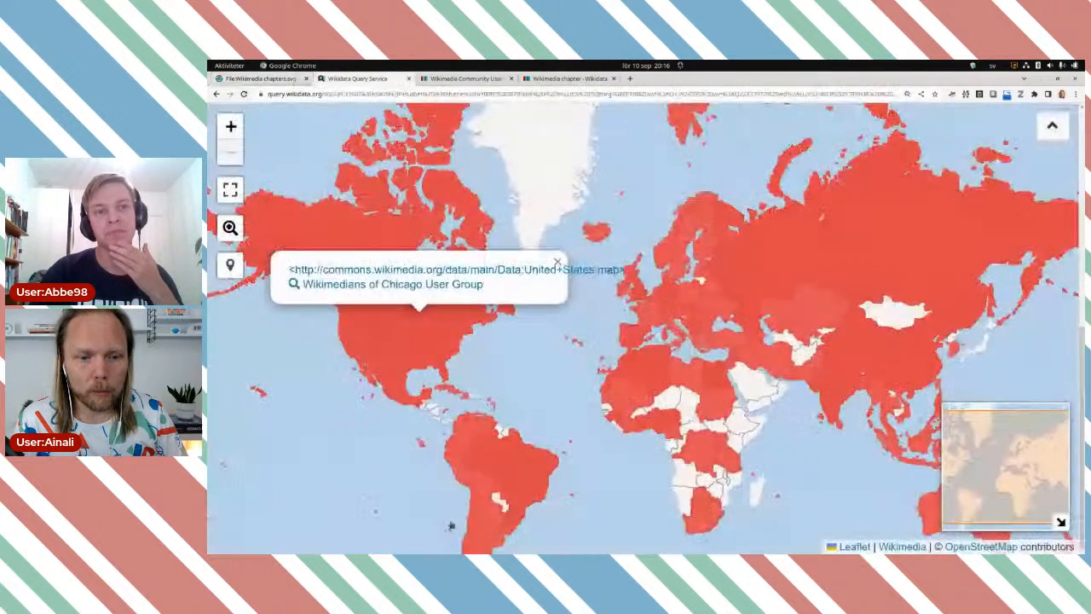
click(381, 80)
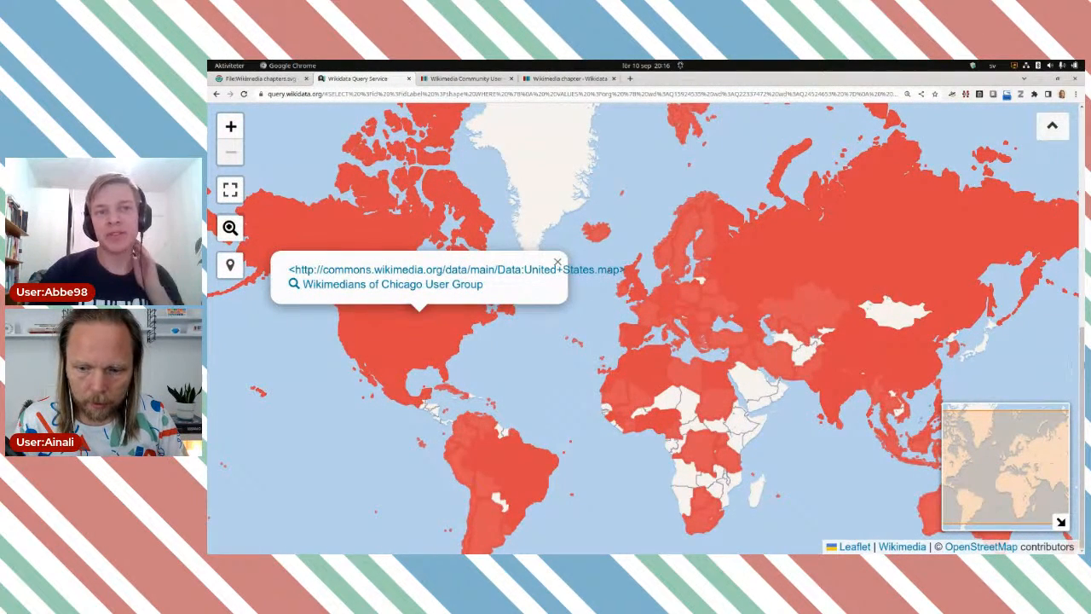
Add the line BIND (?org AS ?layer) to the query below the ?country wdt:P3896 ?shape line
scroll(1076, 373, up, 5)
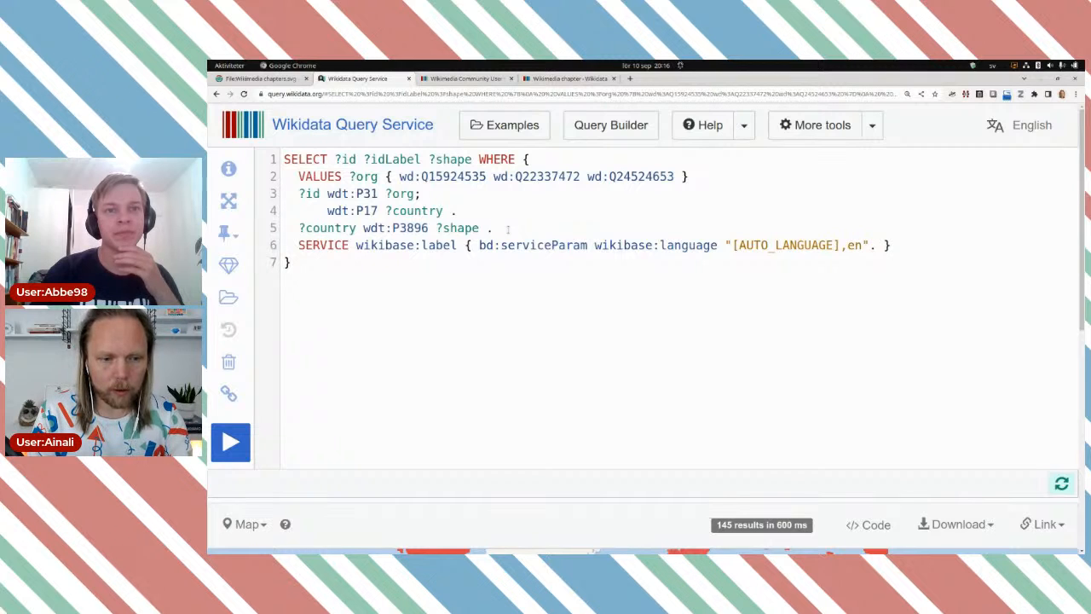
key(Return)
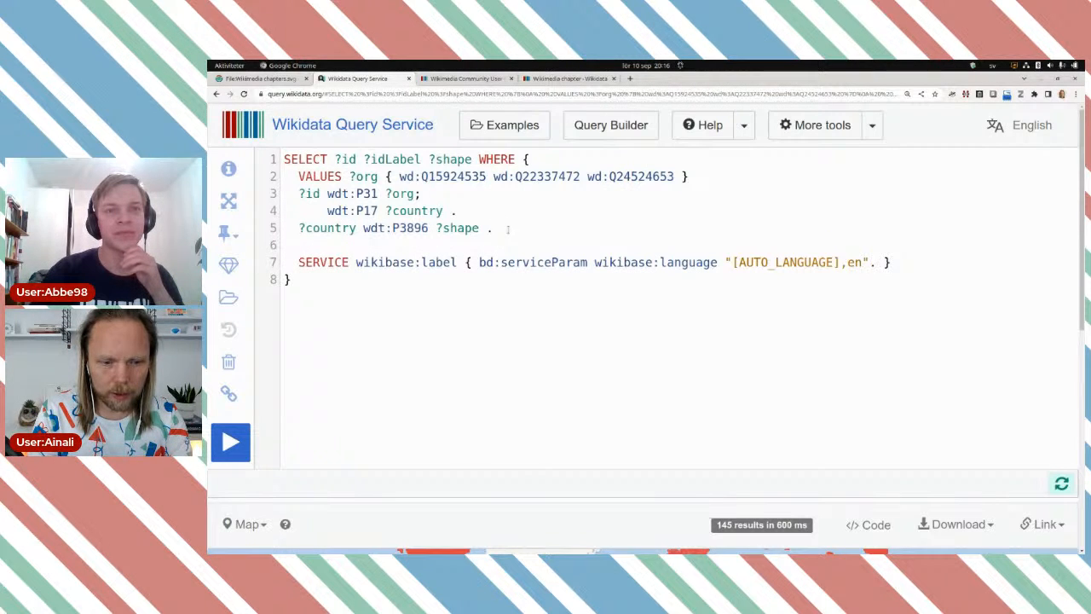
text(B)
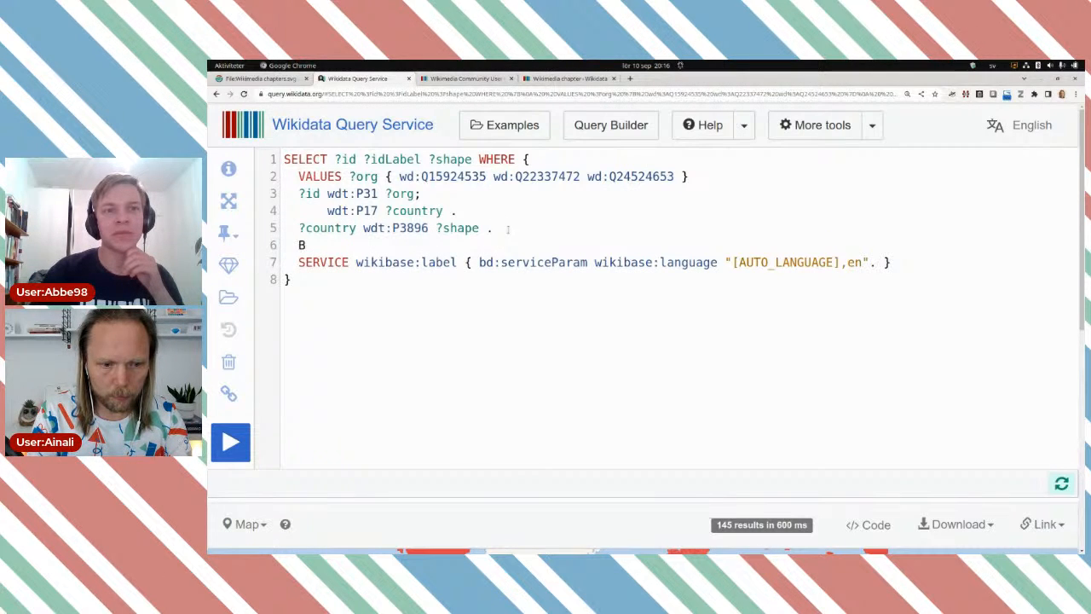
text(IN)
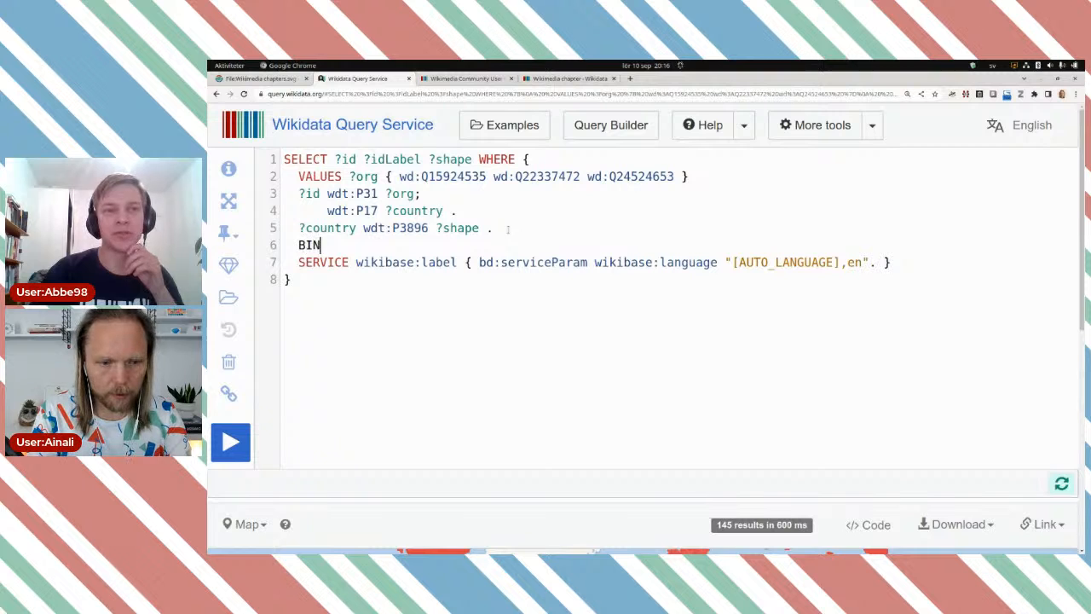
text(D ()
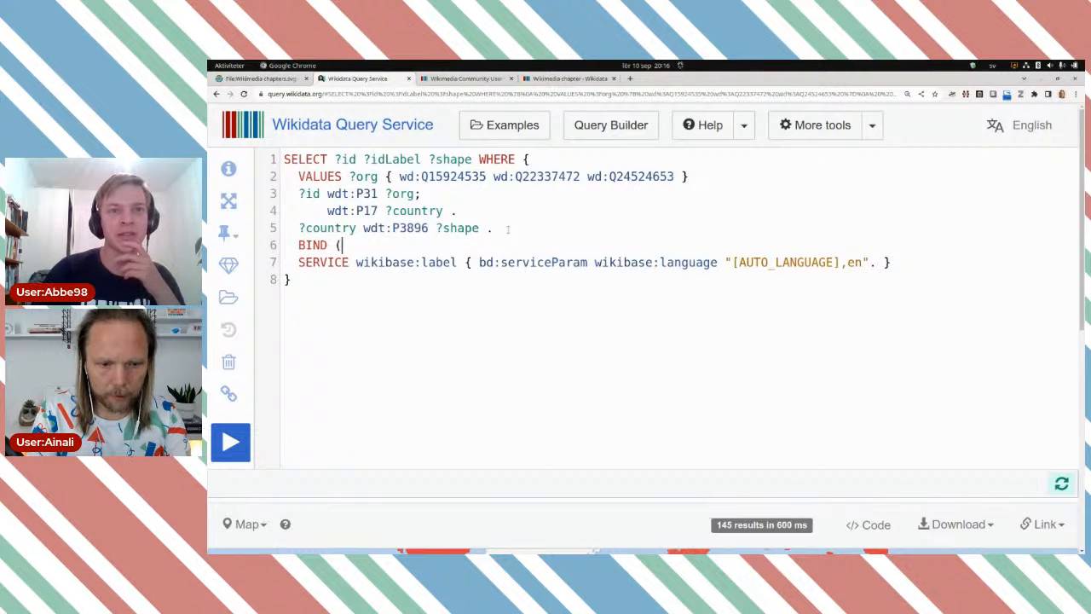
text(?org)
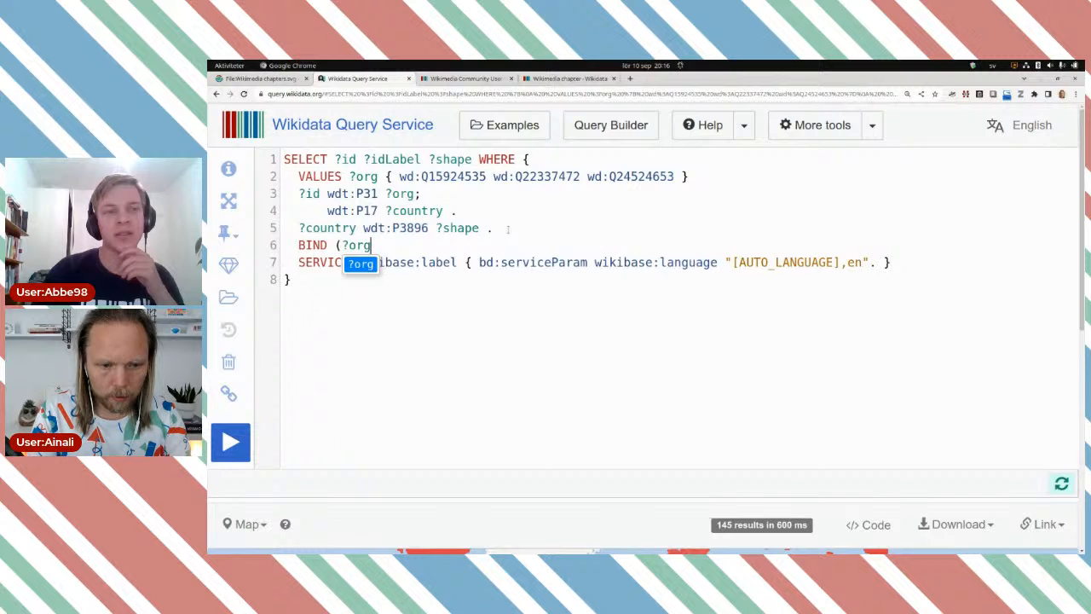
key(Escape)
text())
key(BackSpace)
text(AS )
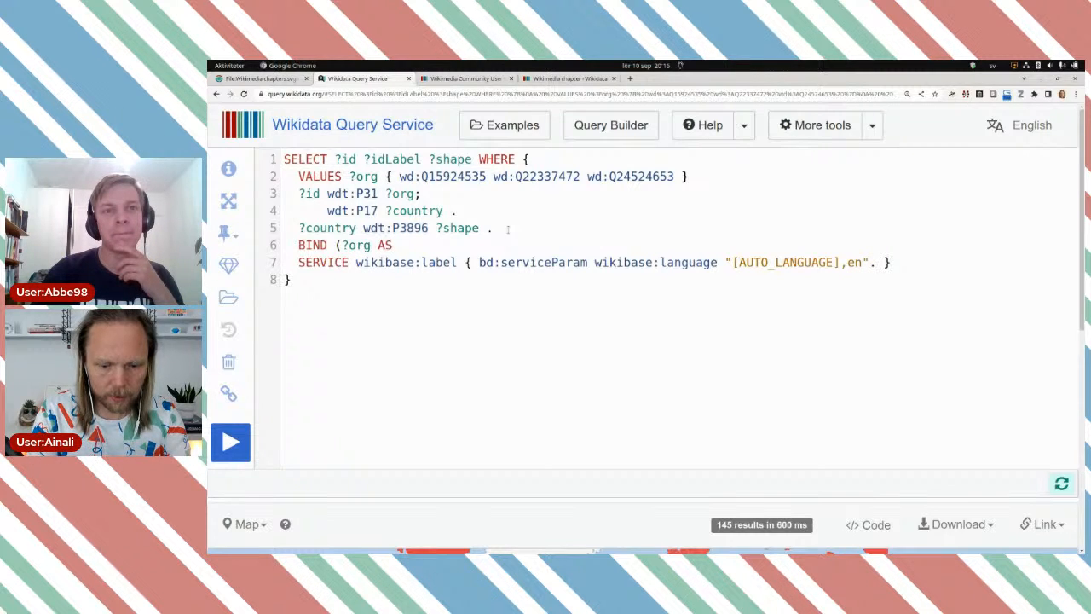
text(?layer ))
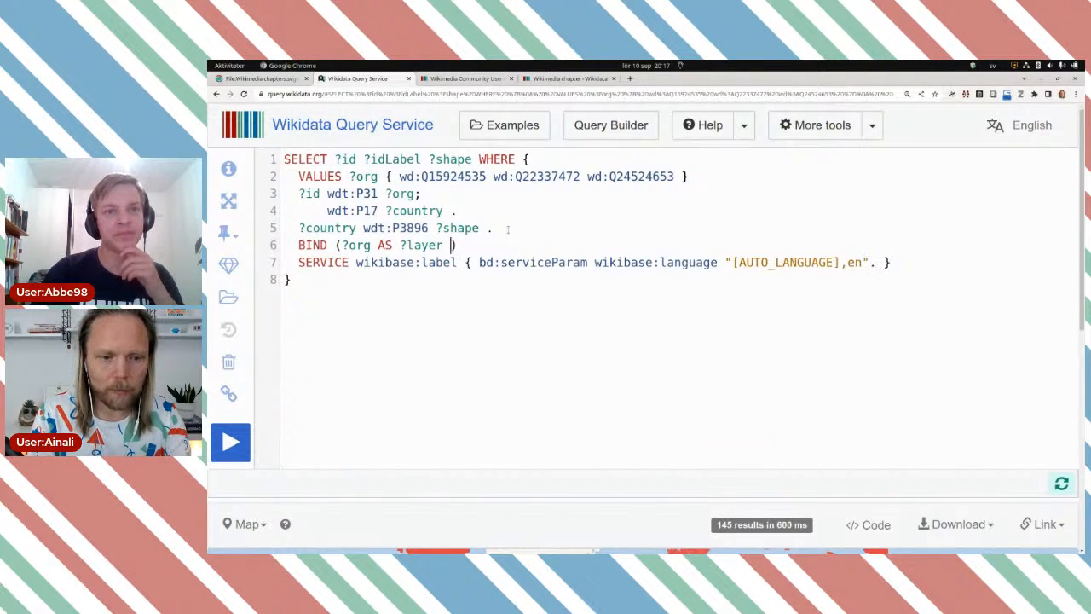
key(BackSpace)
Add ?layer to the SELECT variables after ?shape and rerun the query
click(472, 159)
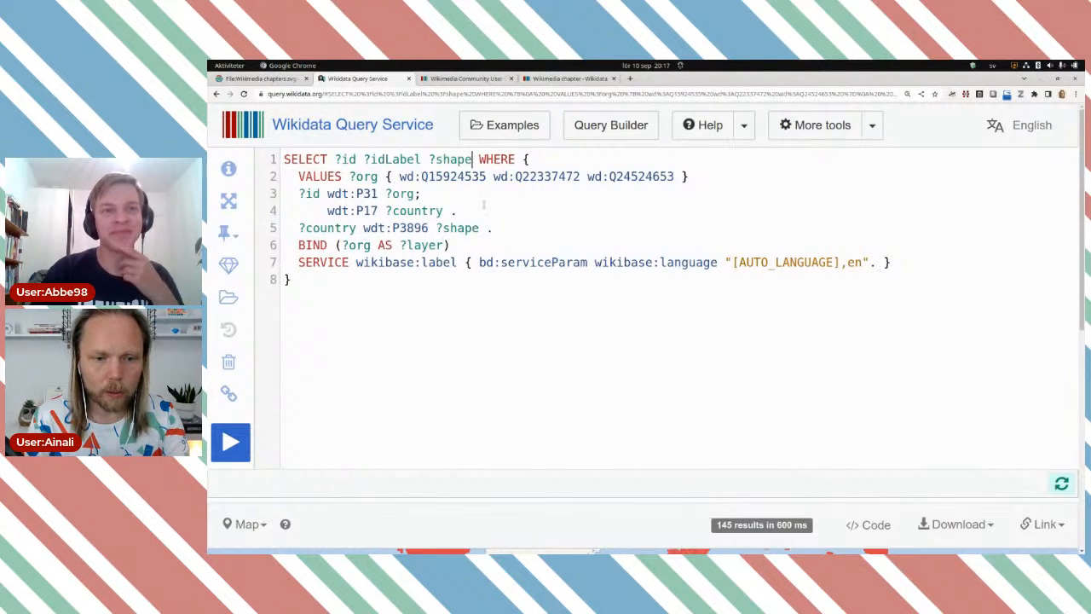
text(?la)
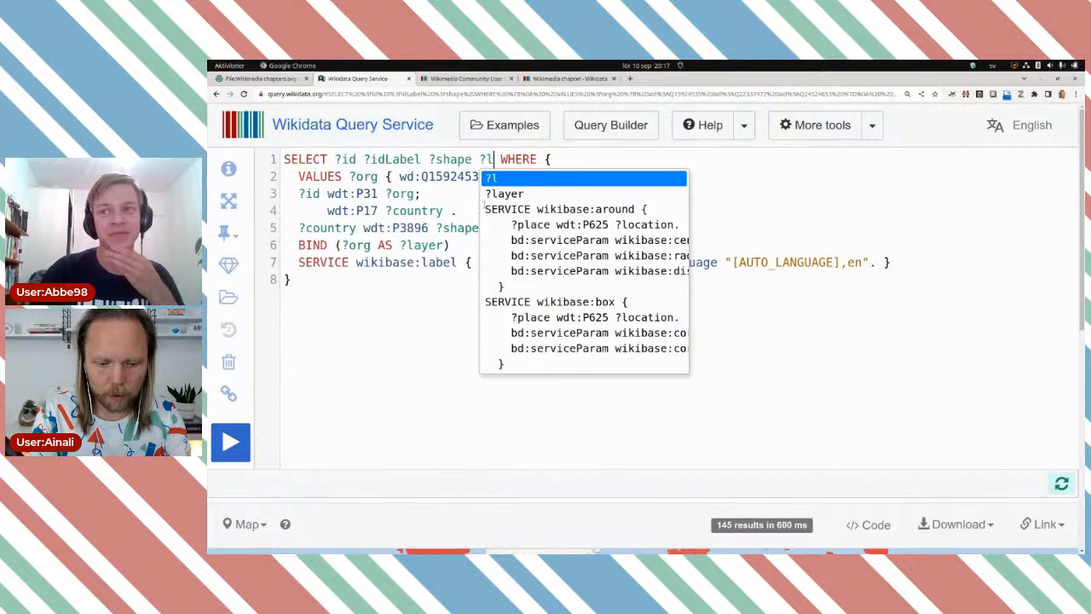
text(yer)
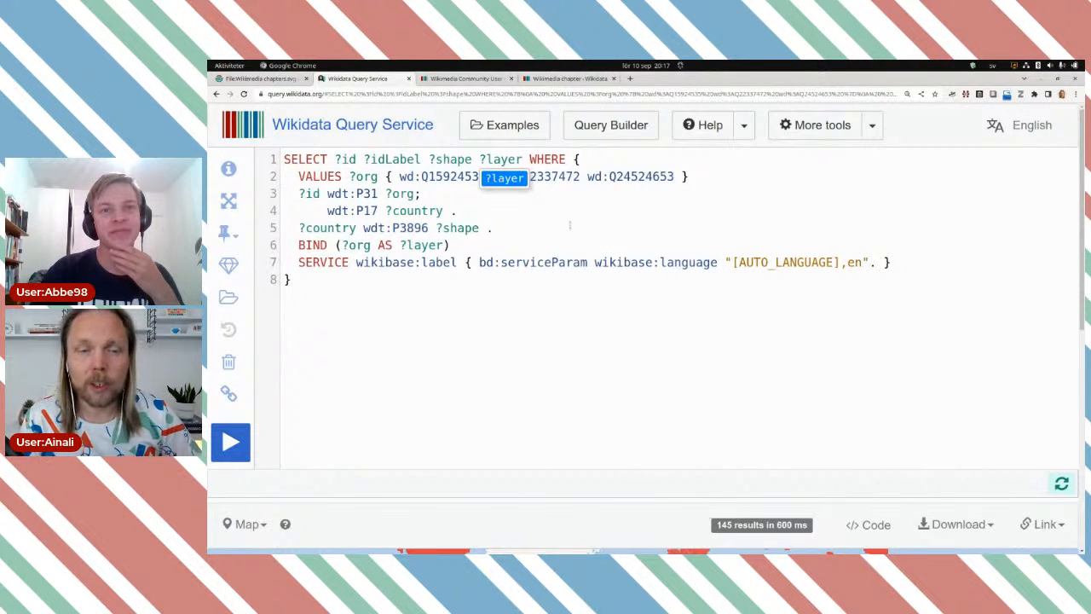
click(569, 226)
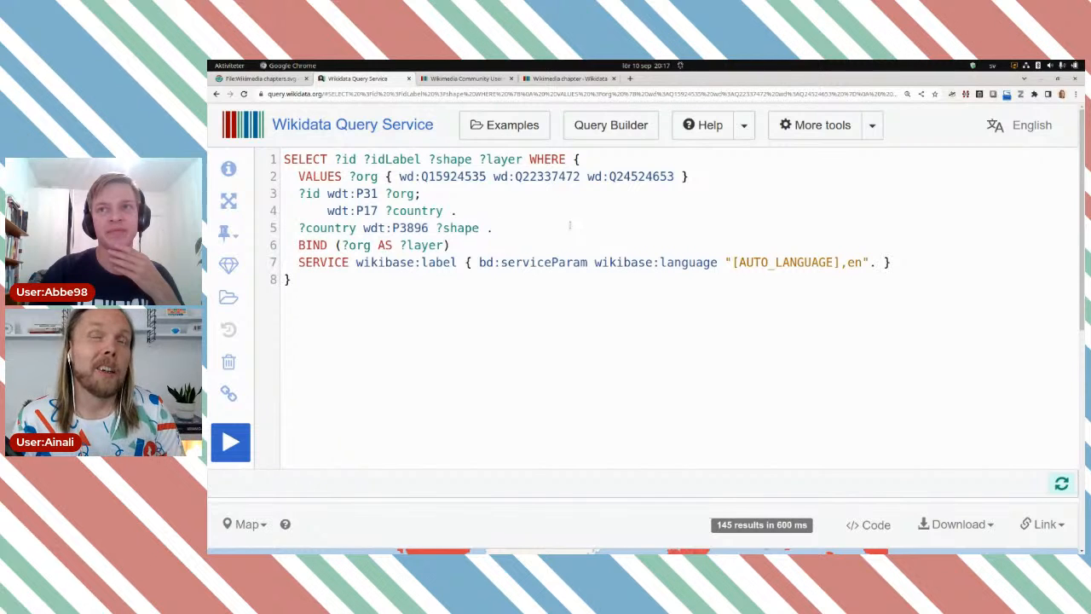
click(230, 442)
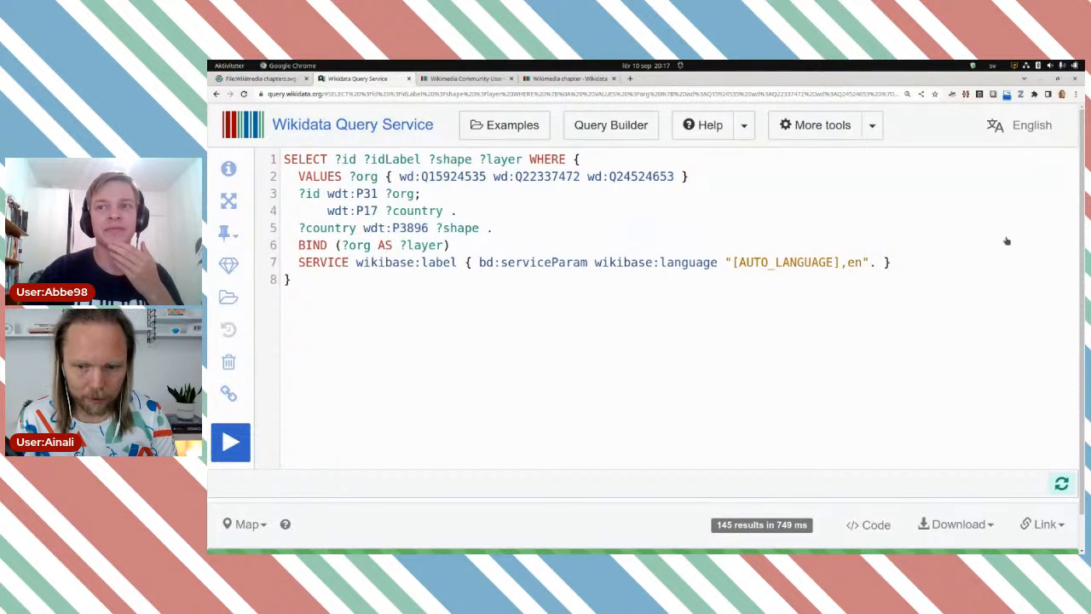
Examine the layer column in the result table to see what each organization is assigned
scroll(1042, 221, down, 5)
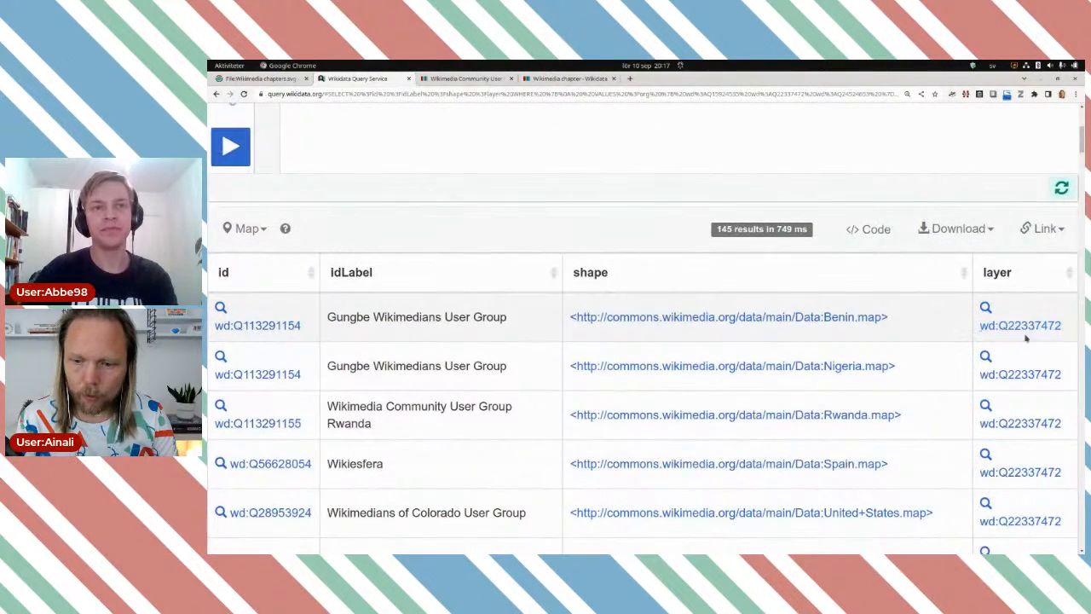
scroll(1031, 392, down, 2)
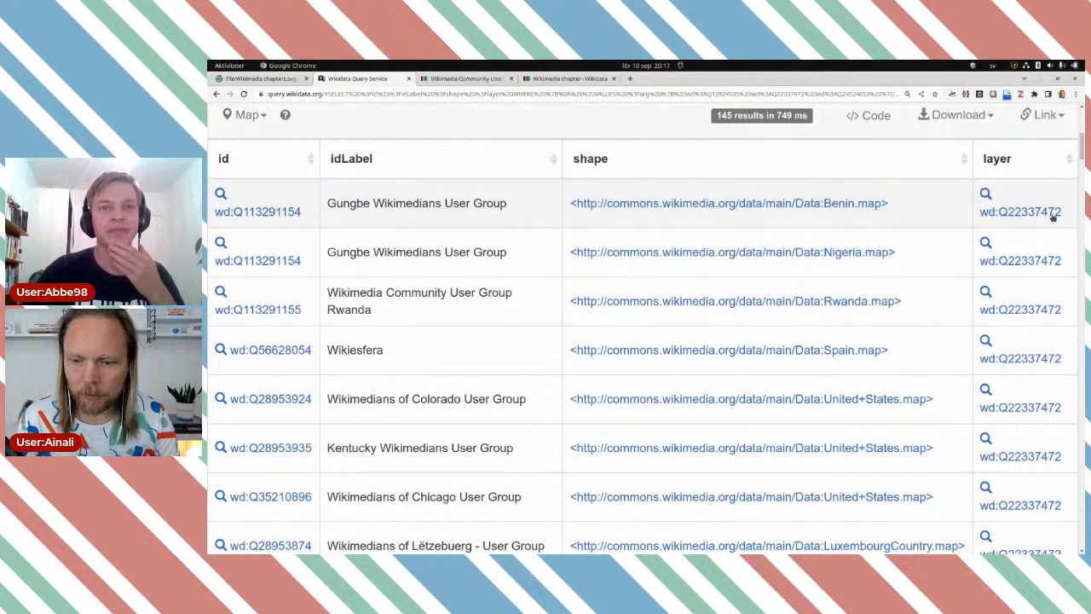
scroll(559, 163, up, 1)
scroll(559, 164, up, 4)
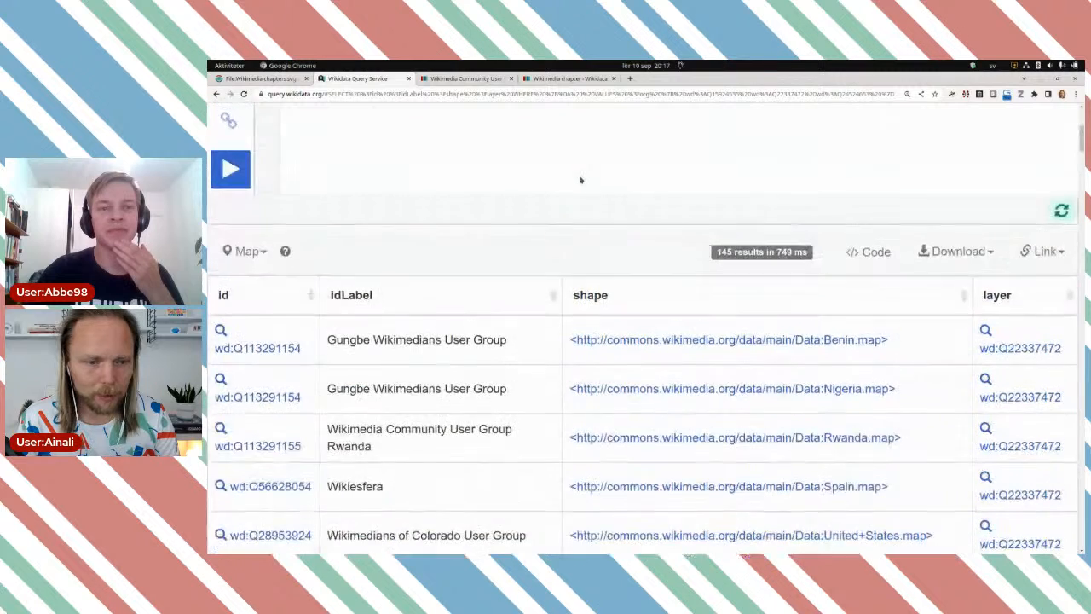
scroll(579, 178, down, 1)
scroll(348, 208, up, 2)
scroll(348, 213, down, 3)
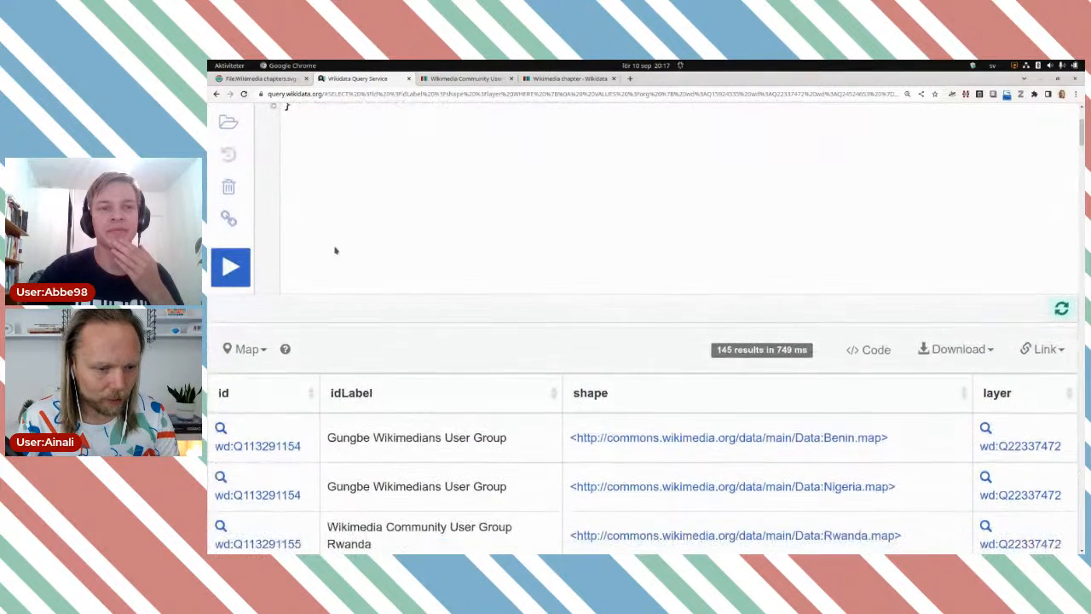
Display the layered query results as a map and bring the world map into view
click(244, 341)
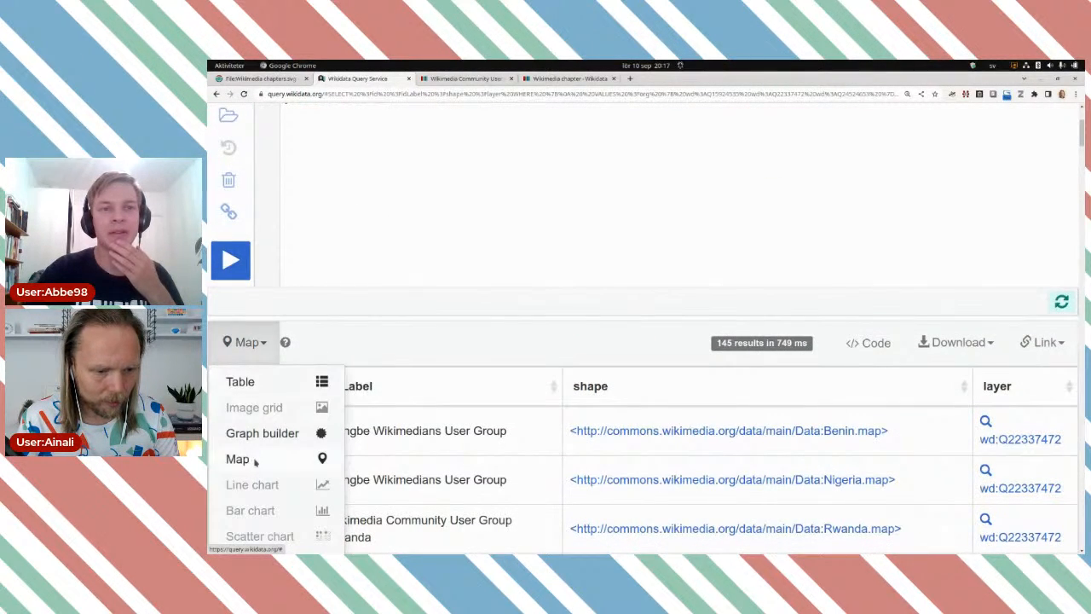
scroll(609, 382, up, 3)
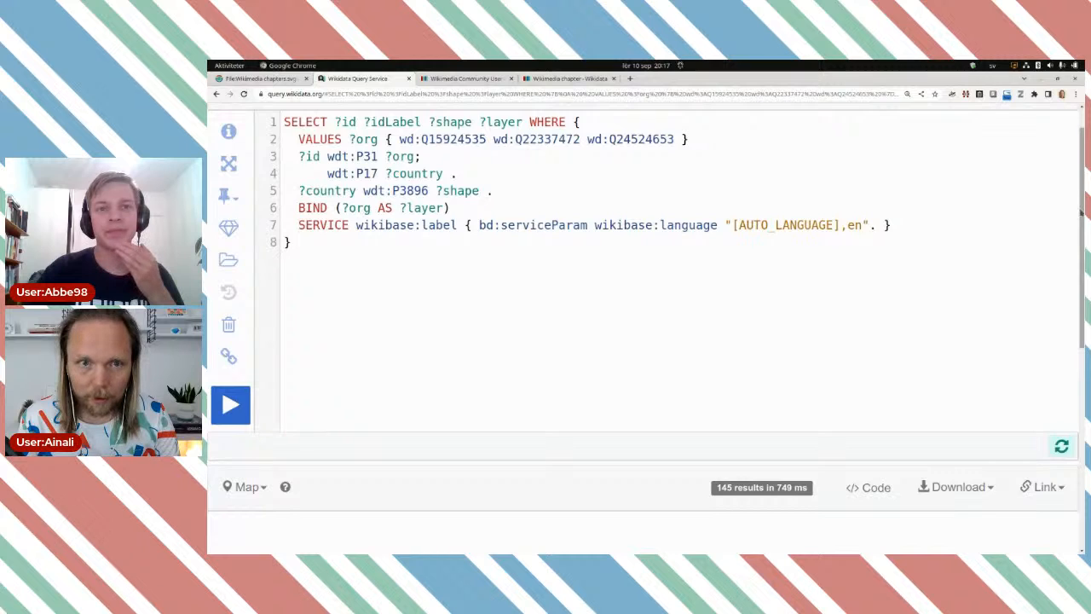
scroll(1056, 371, down, 5)
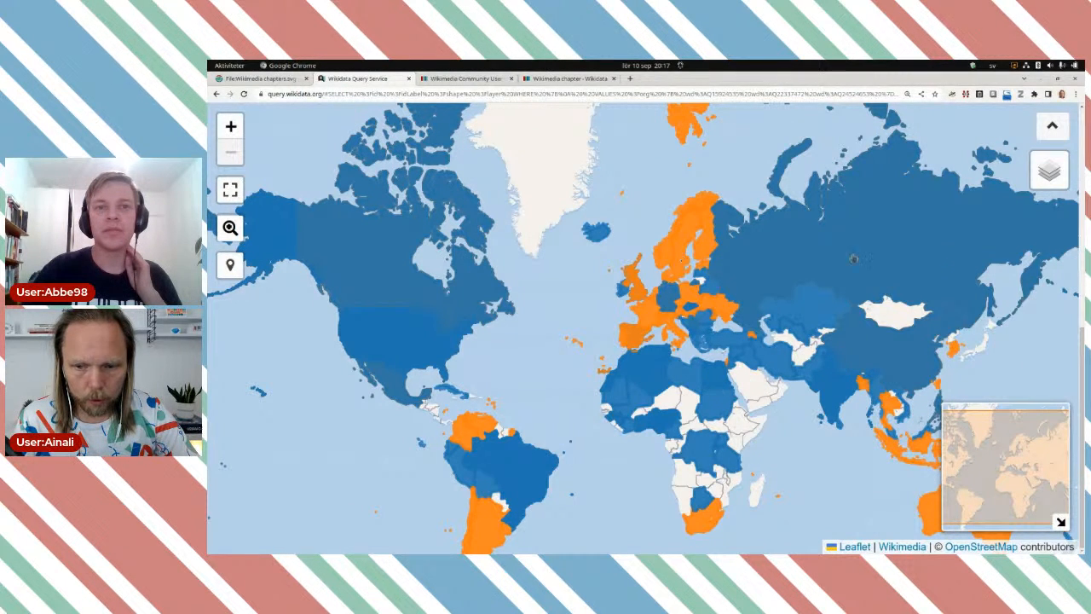
Inspect the map's layer legend and the organizations attached to the shapes of Sweden and Germany
mouse_move(1051, 175)
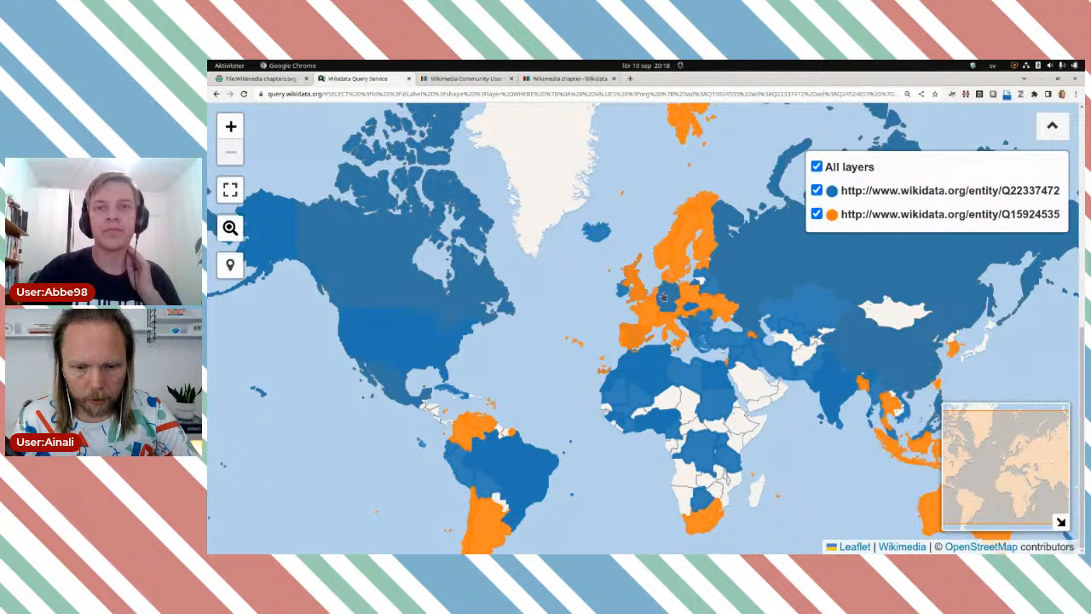
click(682, 261)
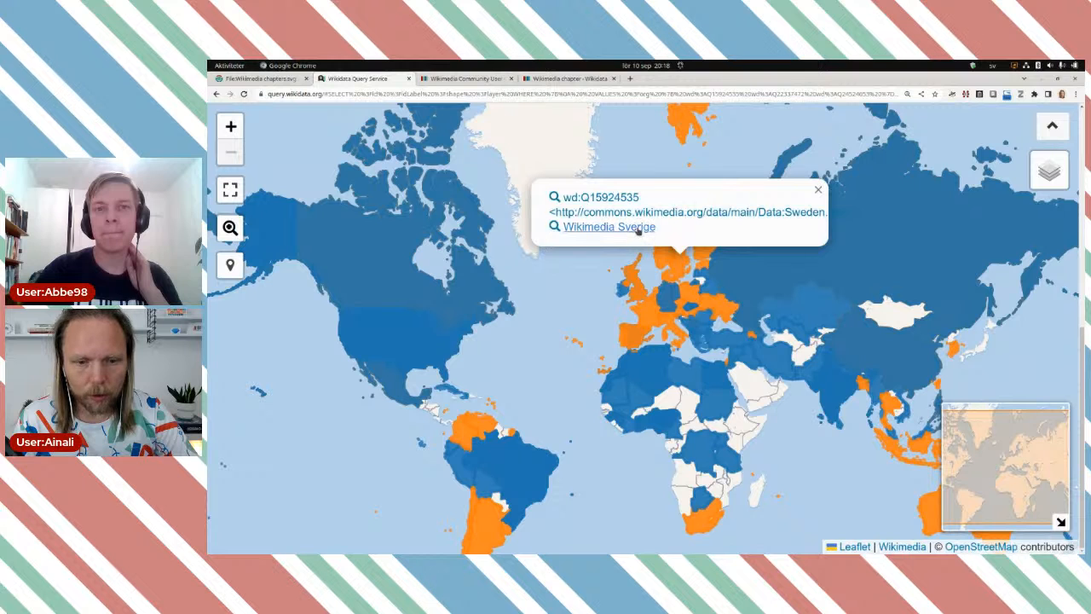
click(667, 302)
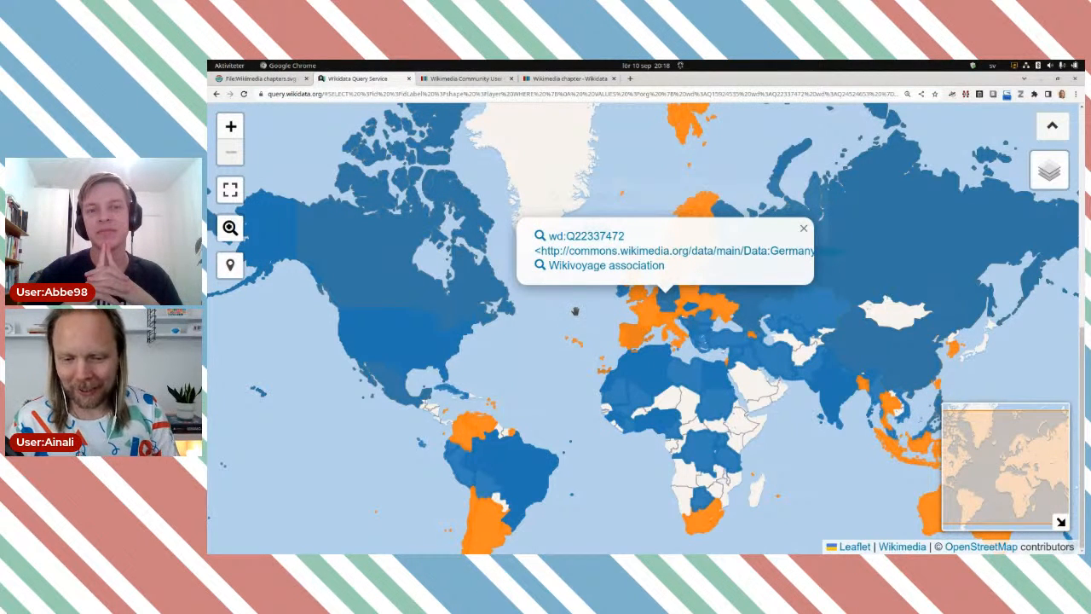
click(825, 437)
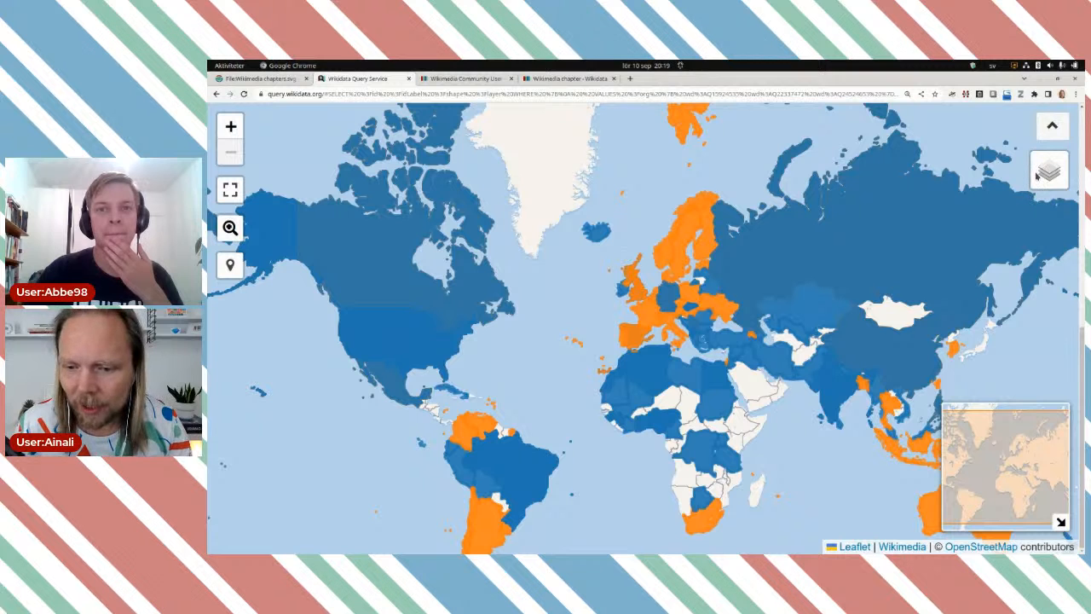
mouse_move(1037, 177)
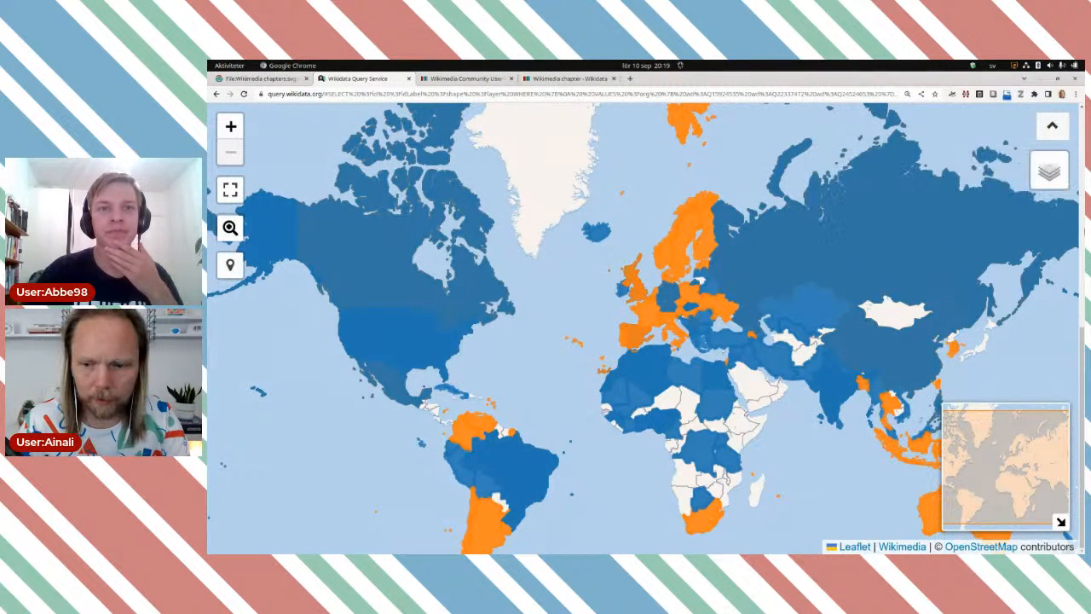
Add the triple ?org rdfs:label ?o . on a new line after the ?country wdt:P3896 ?shape line
scroll(1082, 162, up, 5)
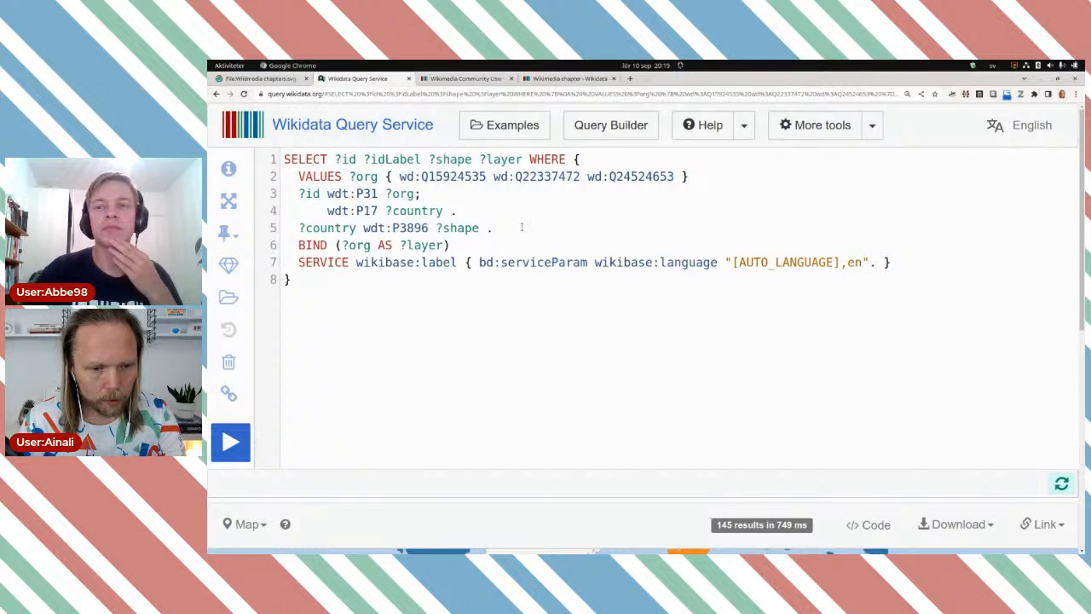
click(518, 227)
key(Return)
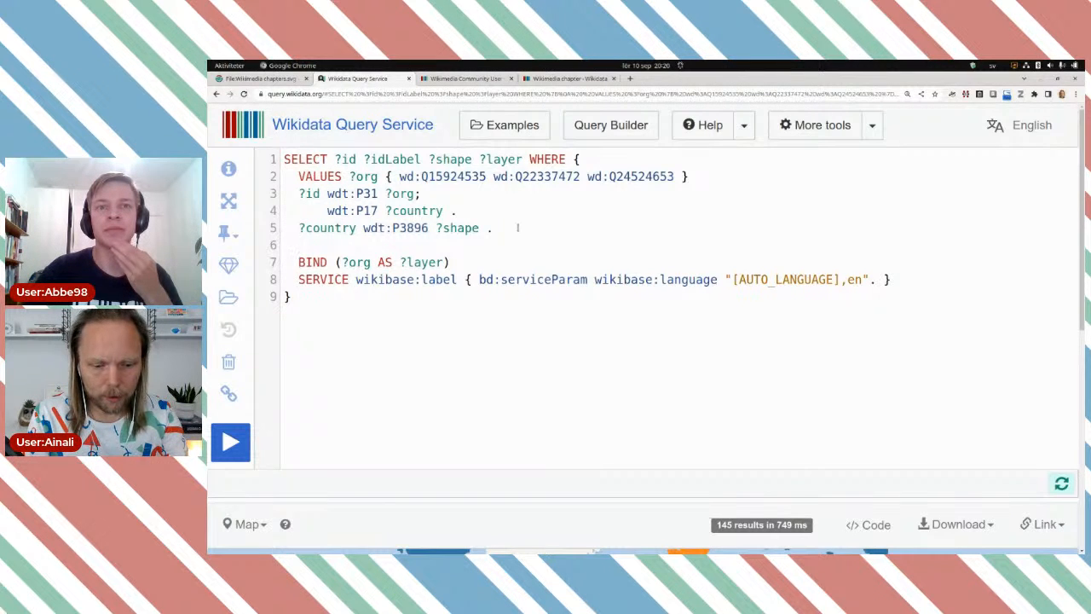
text(?)
key(Down)
key(Down)
key(Down)
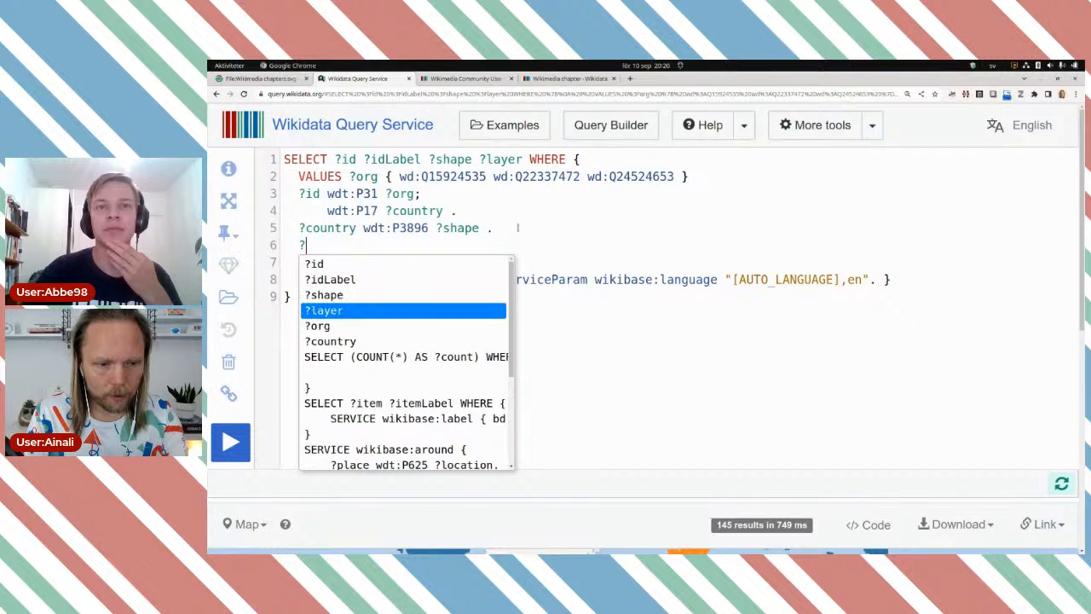
key(Down)
key(Return)
text(rdfs:)
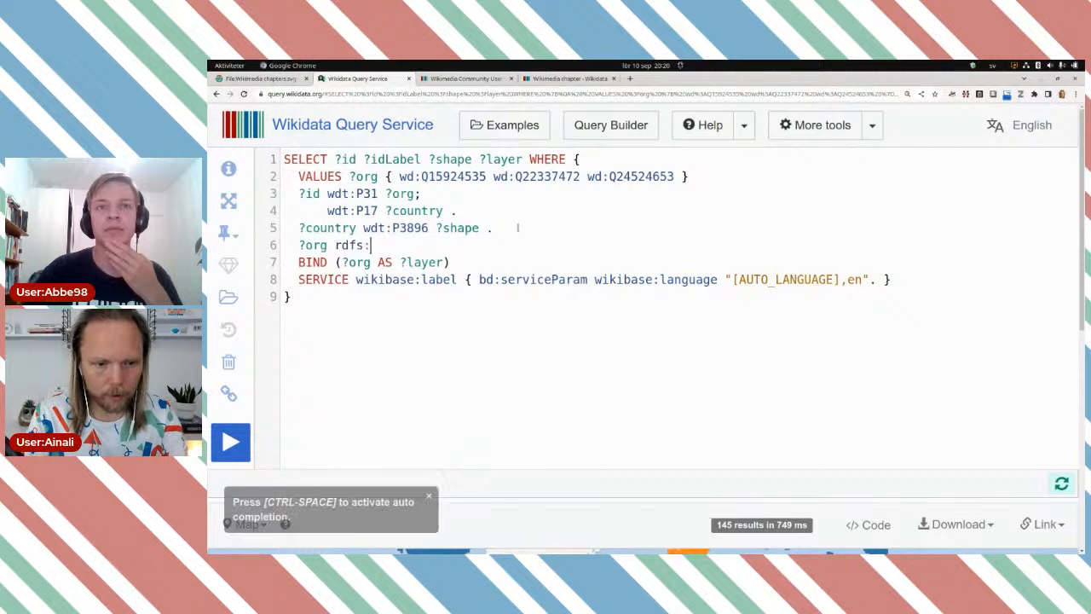
key(ctrl+space)
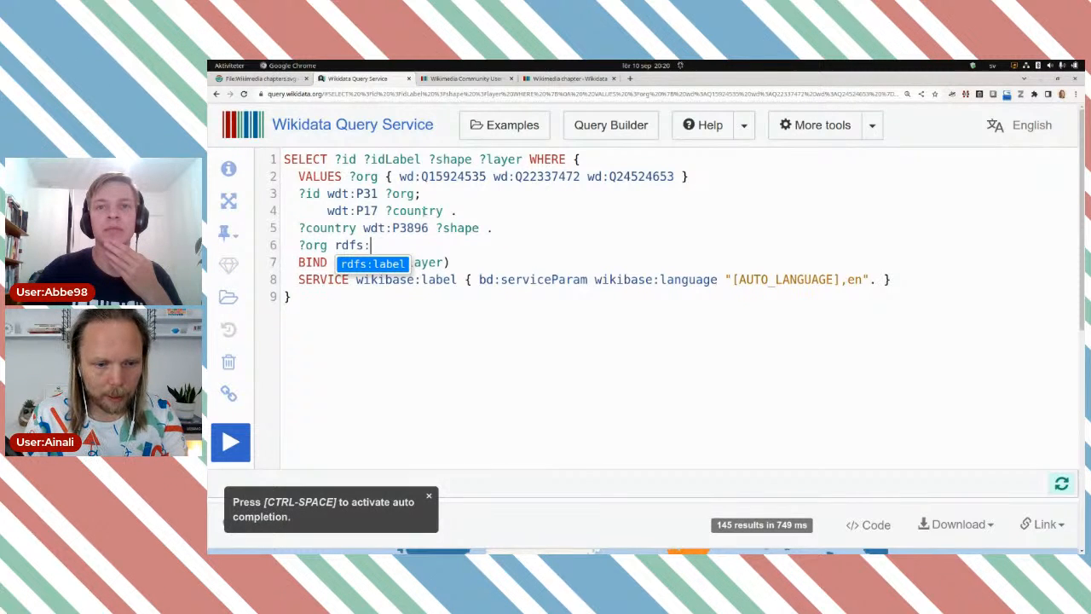
click(373, 263)
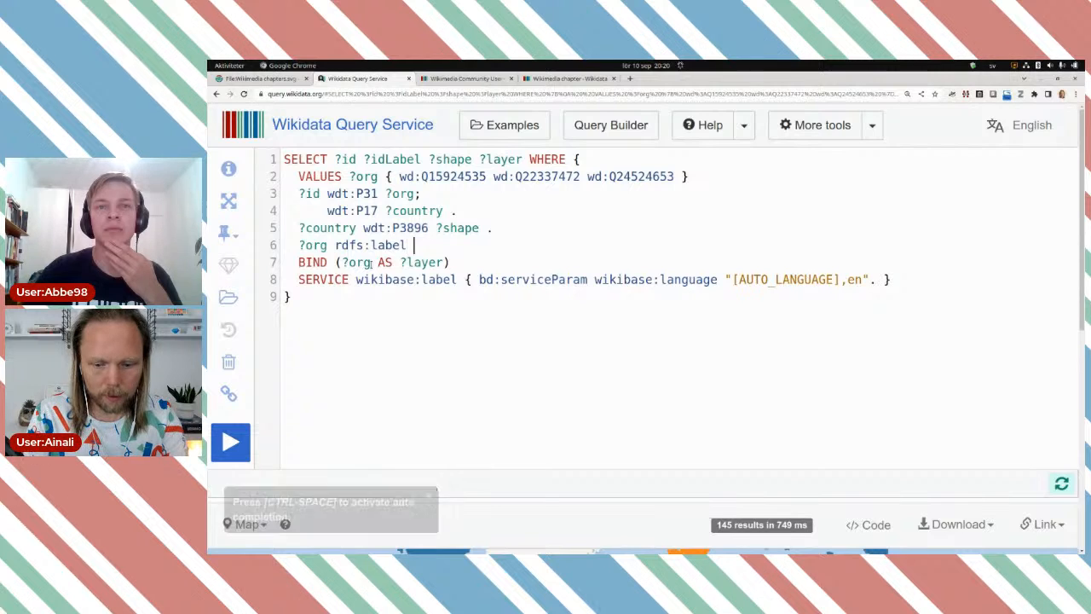
text(?)
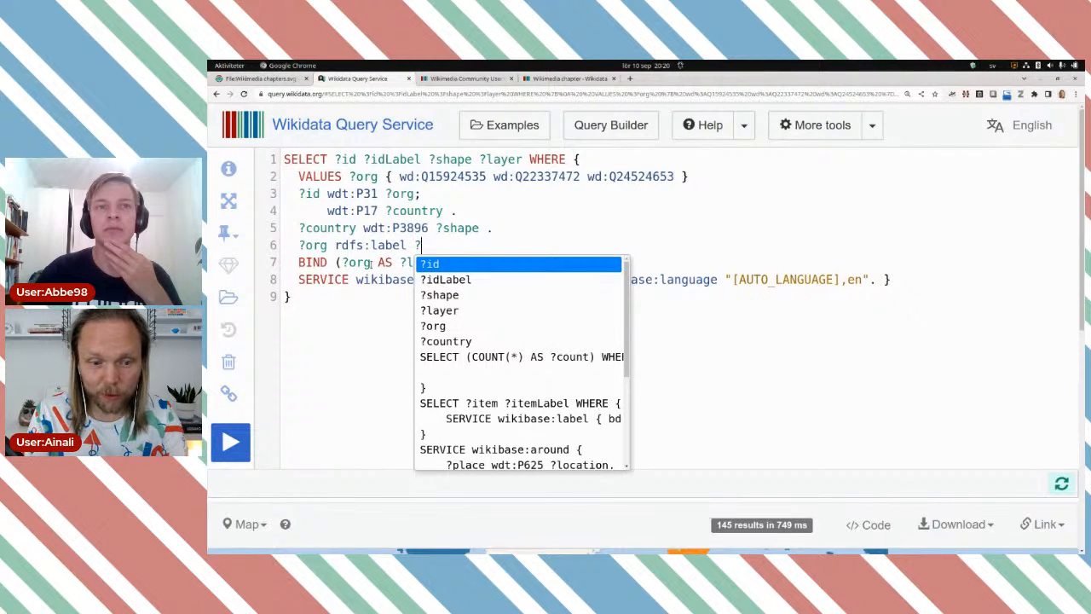
text(o)
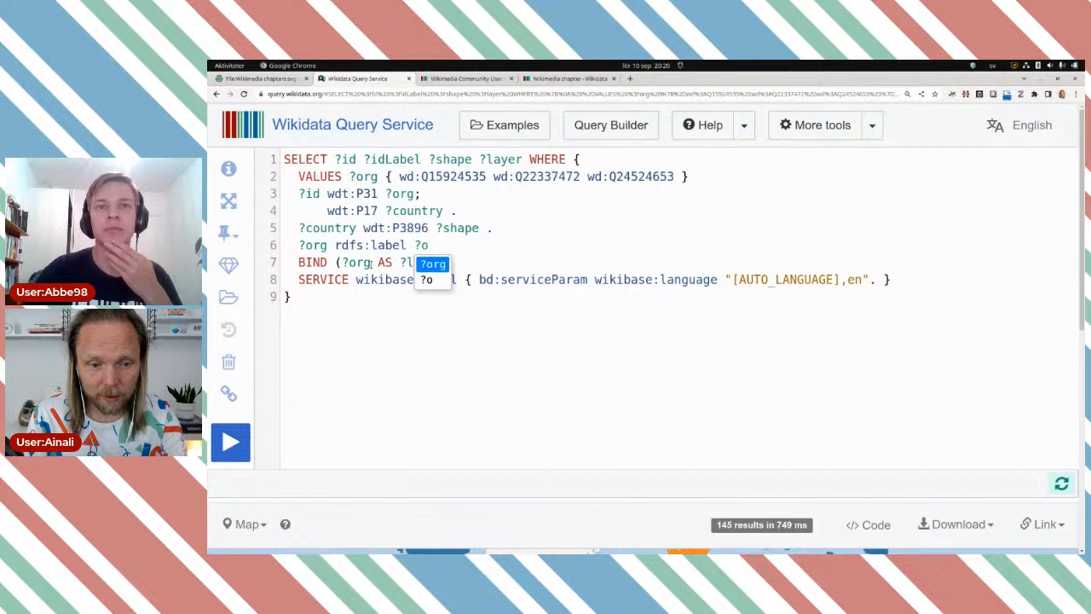
text( .)
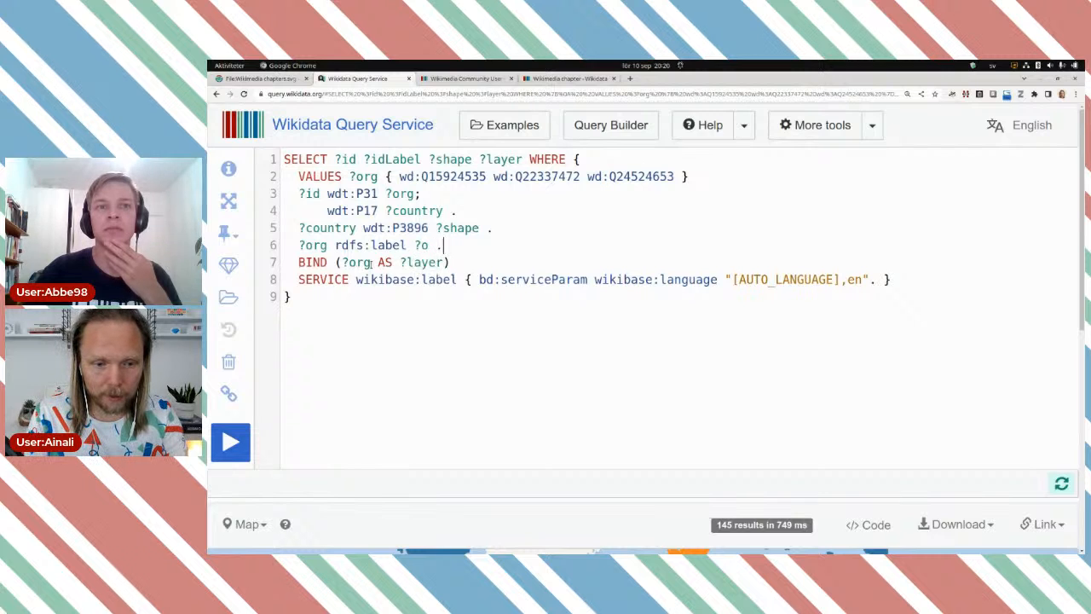
Add FILTER(LANG(?o)='en') below the rdfs:label line to keep only English organization labels
key(Return)
text(FILTER)
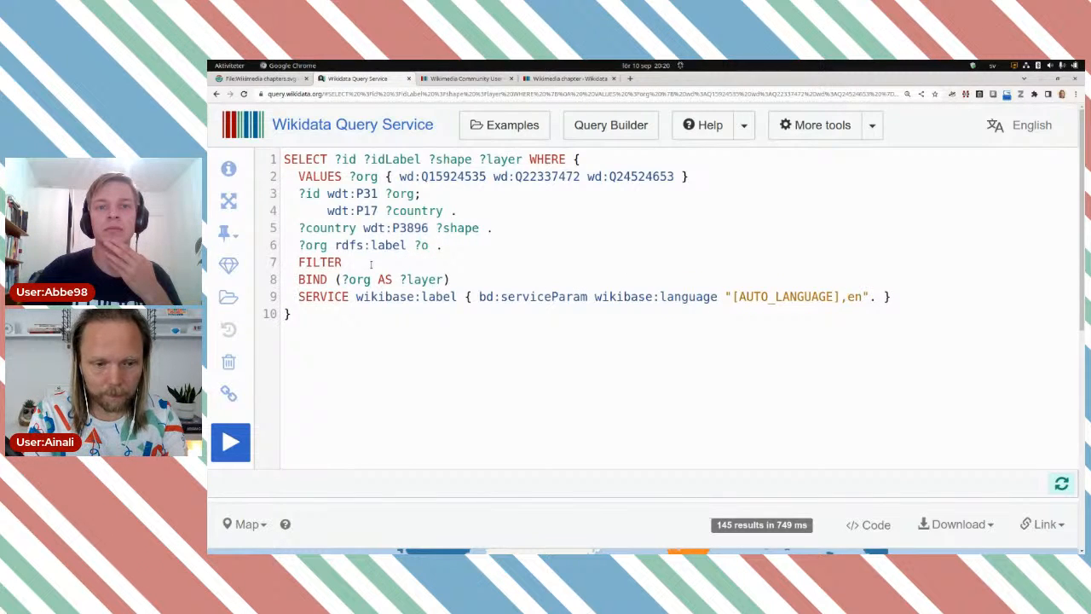
text((LANG()
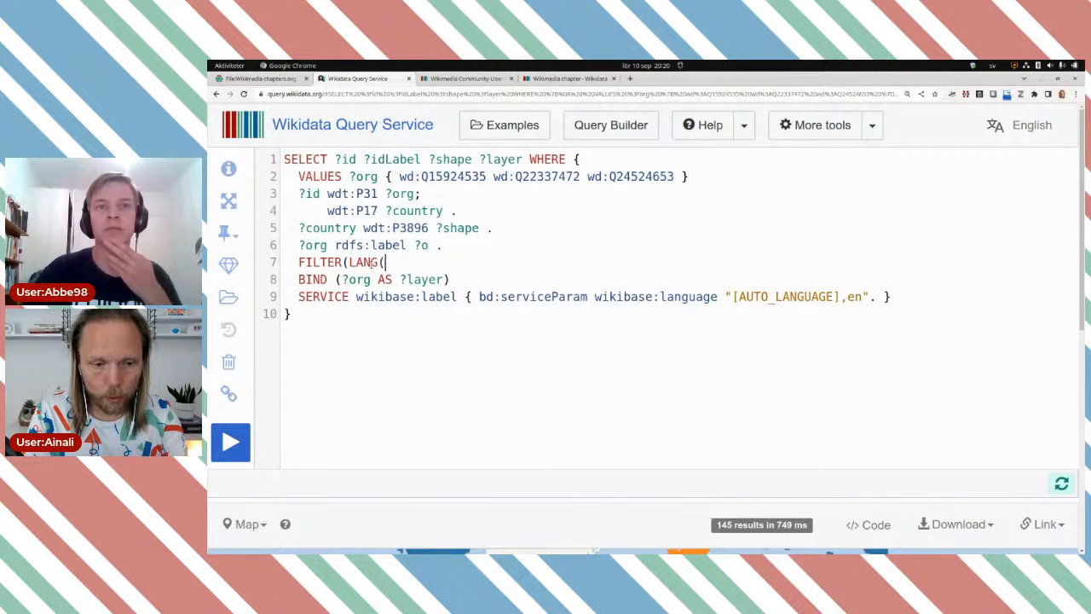
text(?o)=)
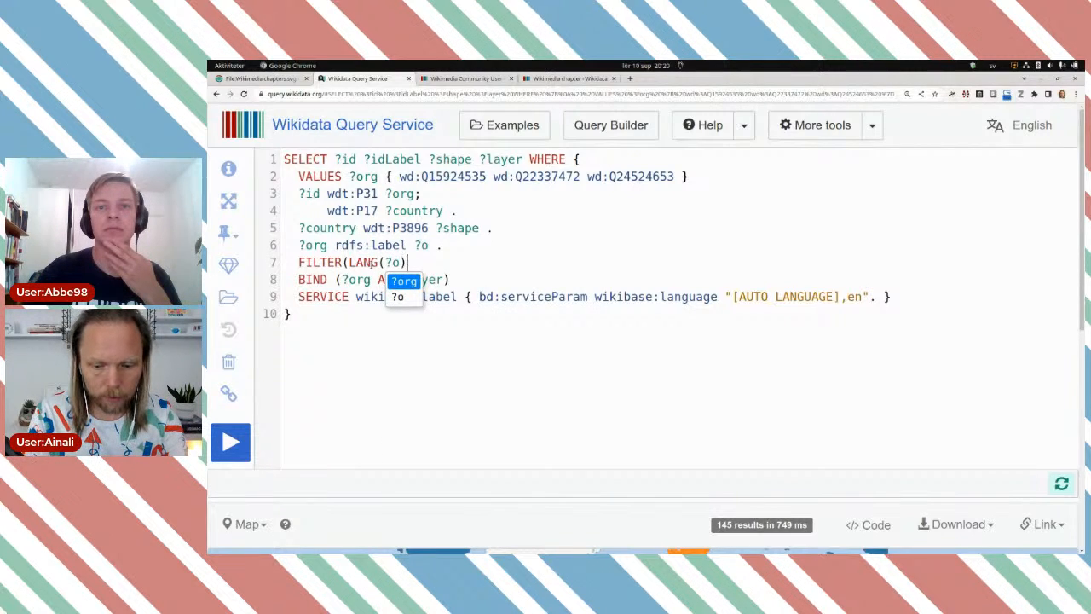
text('en')
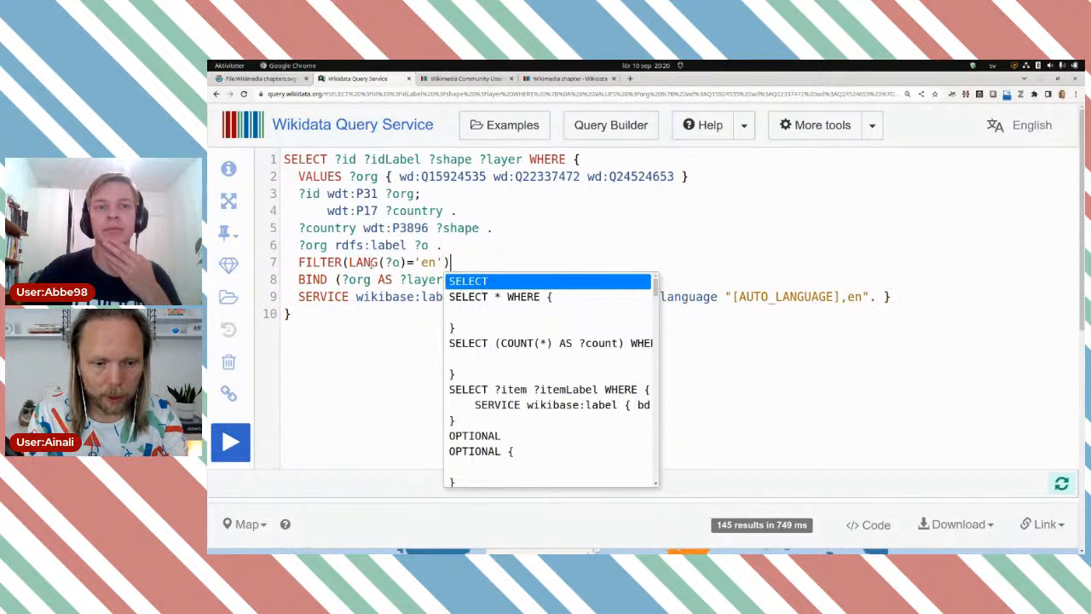
text())
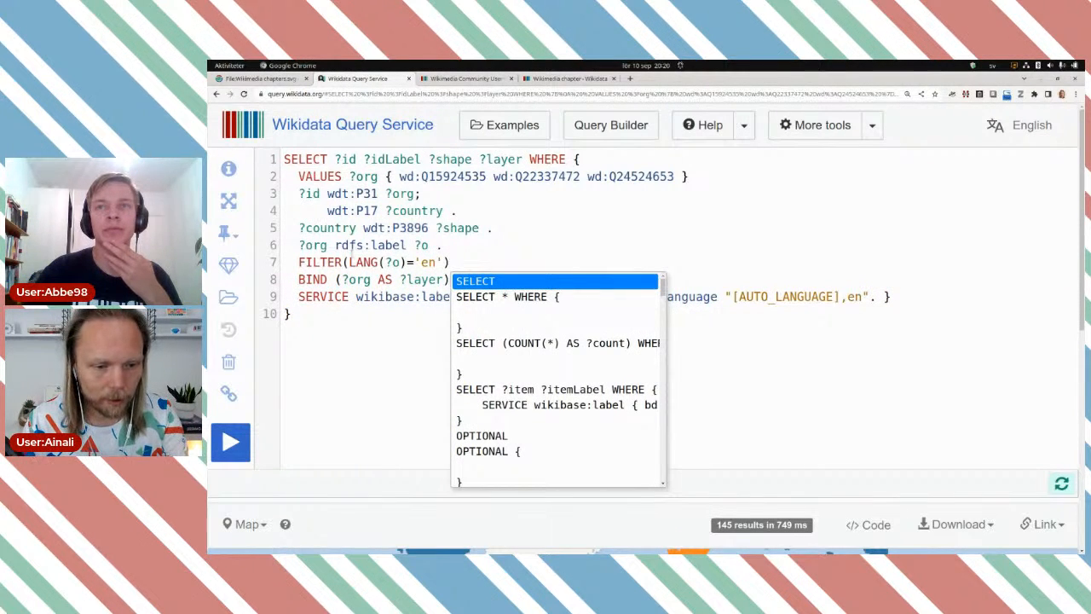
Change the BIND expression to (?o AS ?layer) and rerun the query
click(372, 289)
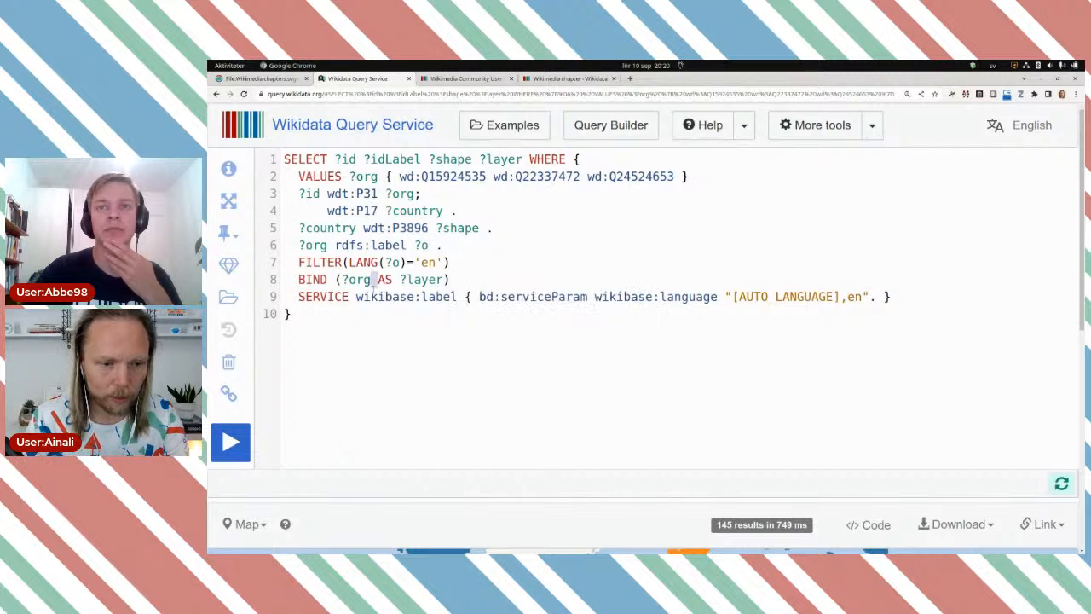
key(BackSpace)
key(BackSpace)
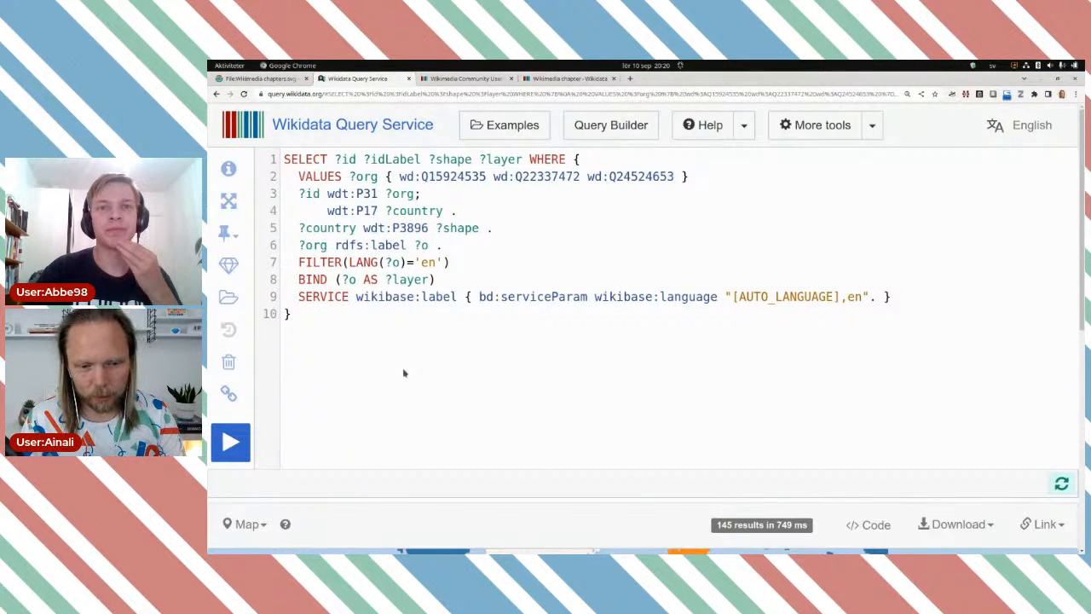
click(233, 443)
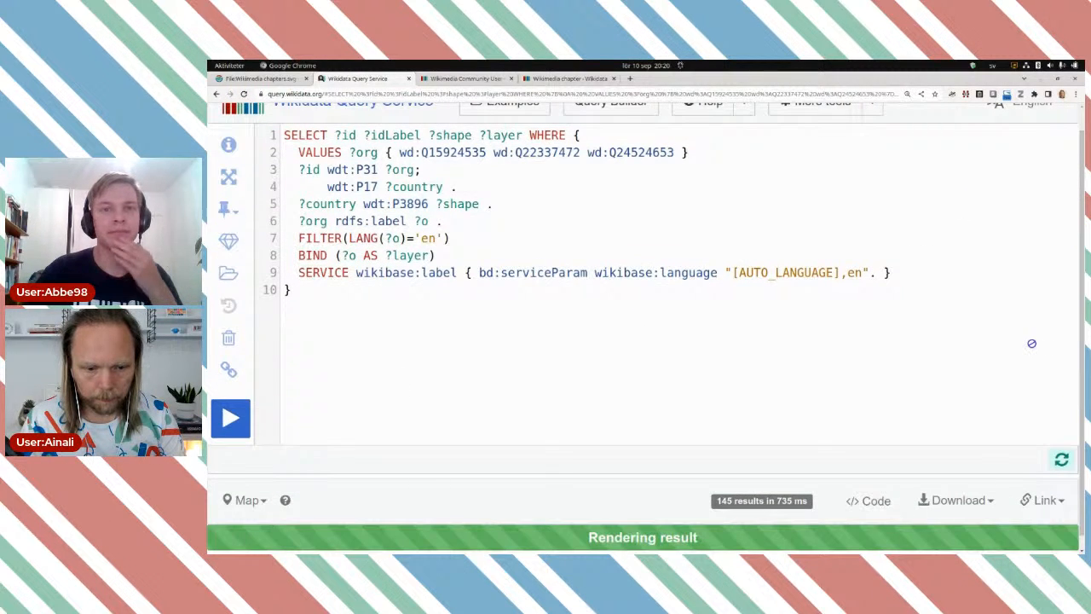
Check the layer names in the result table and display the results as a world map
scroll(989, 333, down, 3)
scroll(998, 360, down, 5)
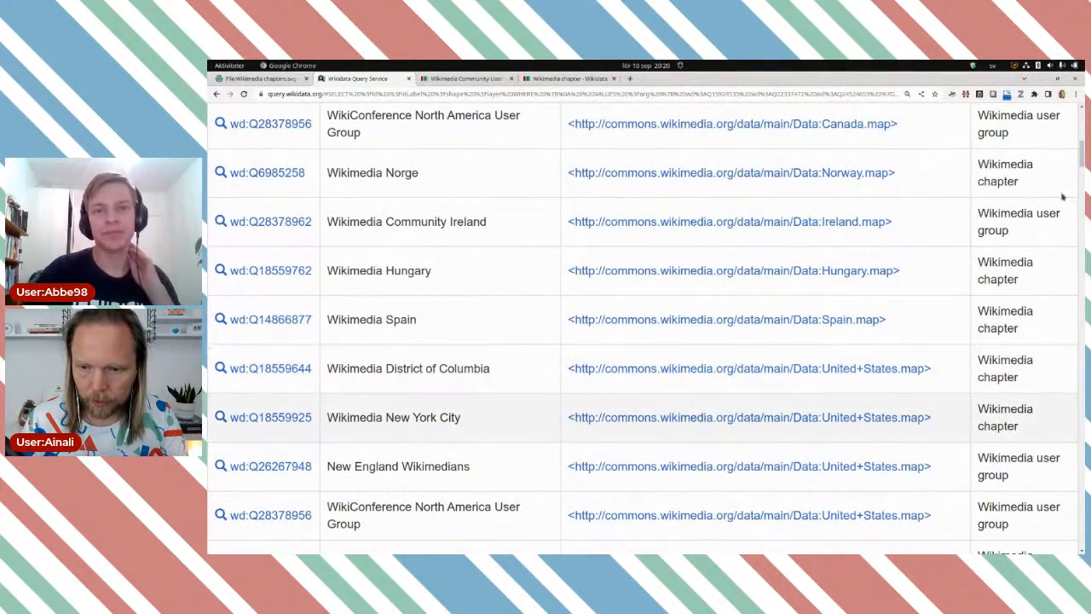
scroll(414, 327, up, 6)
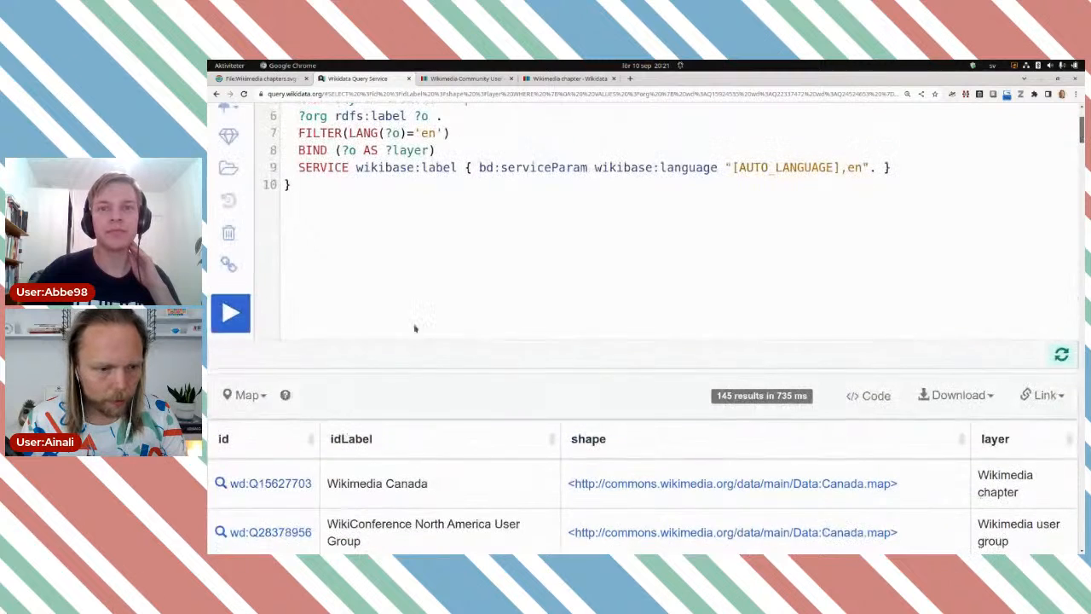
scroll(248, 220, down, 1)
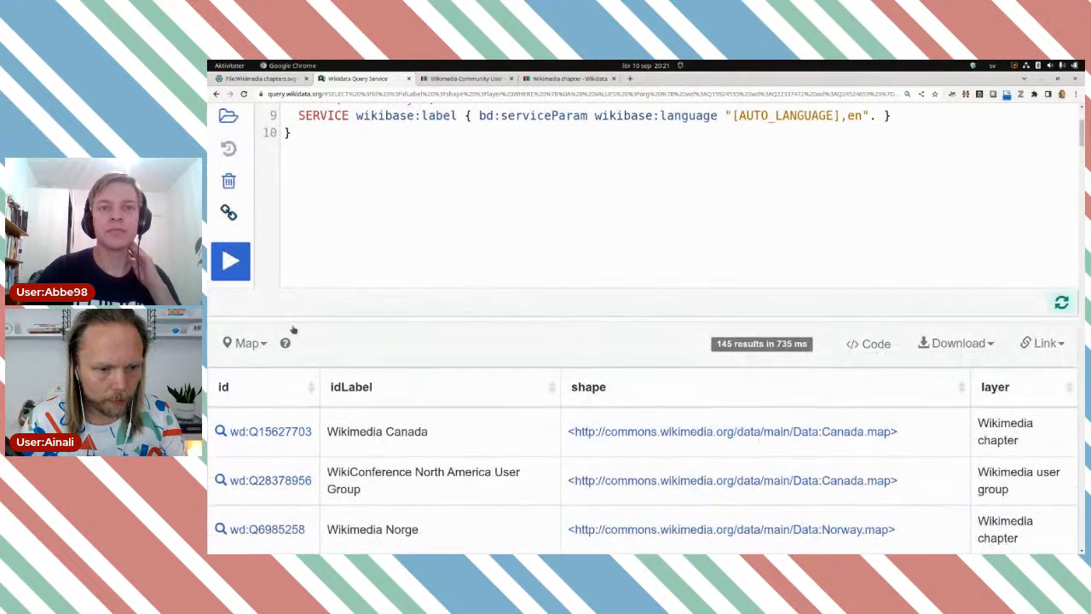
click(248, 345)
click(244, 461)
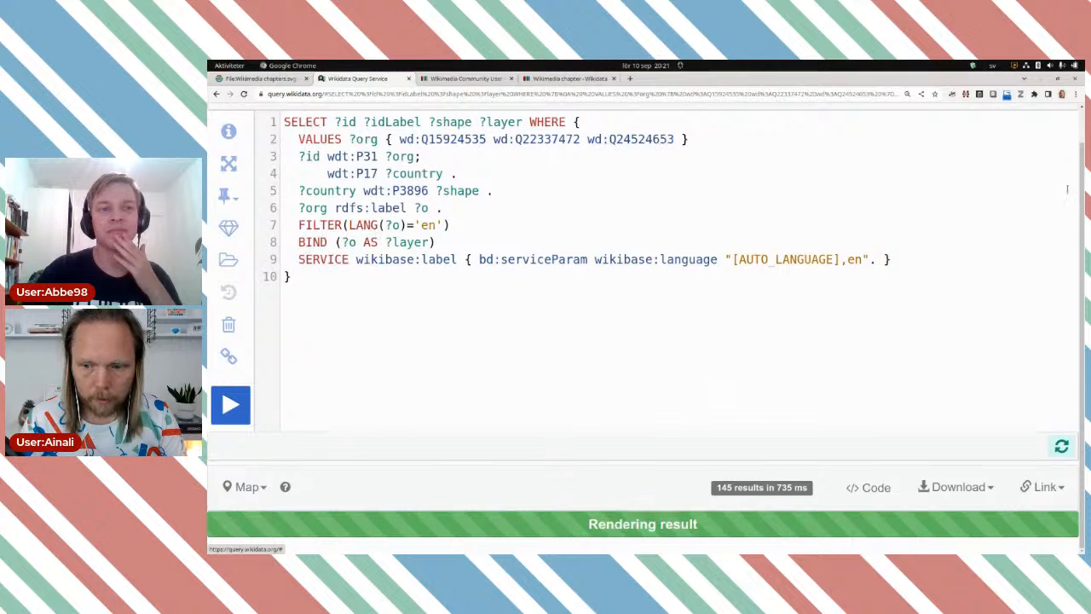
scroll(1057, 179, down, 6)
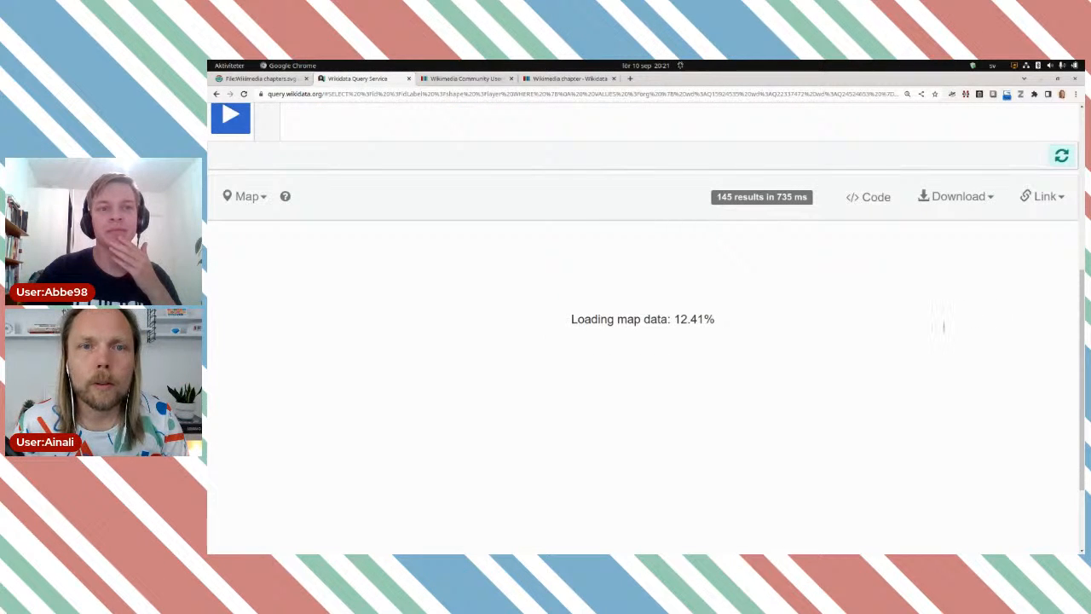
scroll(943, 326, down, 1)
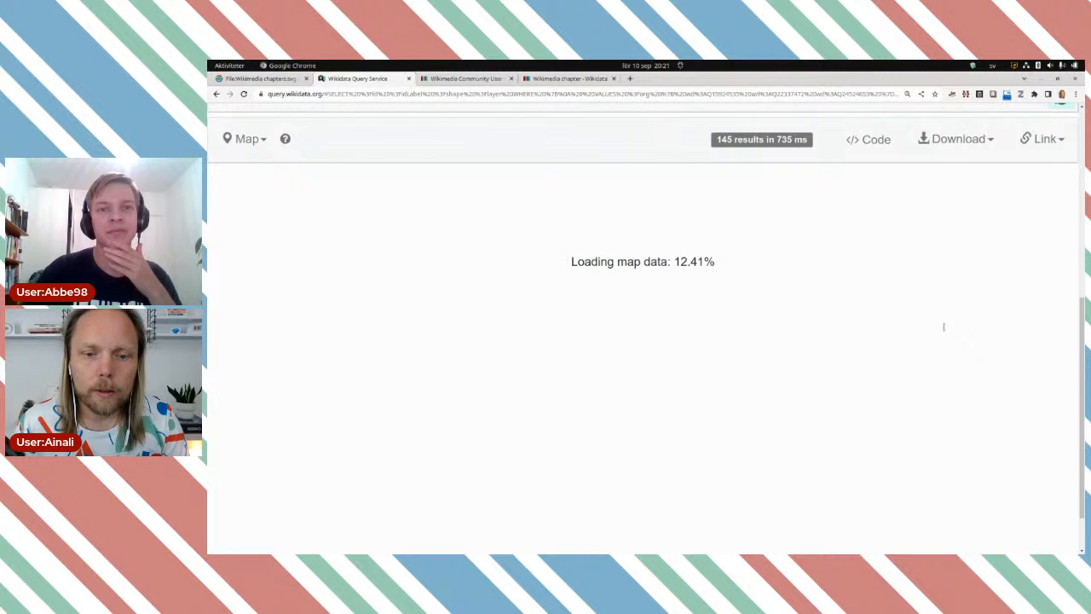
scroll(870, 324, down, 1)
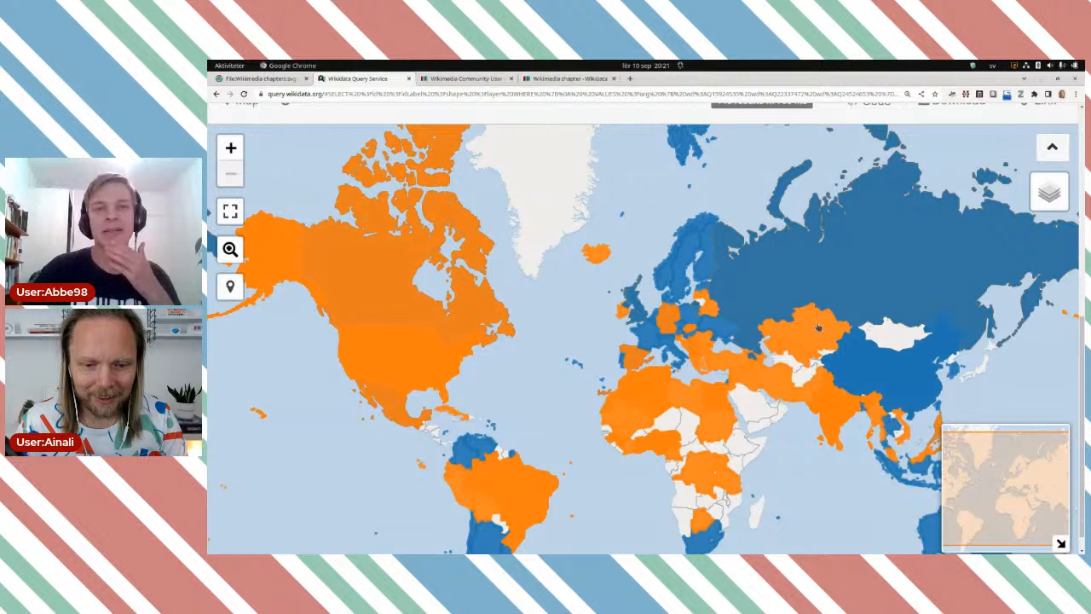
Inspect the organization and layer attached to Algeria, Canada, the United States, Iceland and Sweden on the map, and return to the query code
click(637, 392)
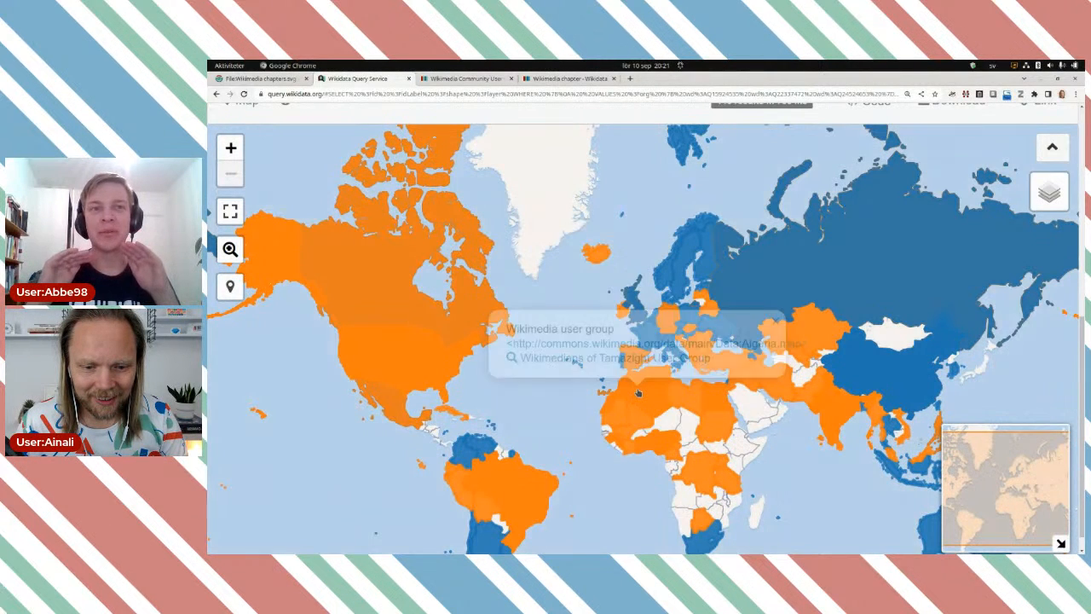
click(425, 315)
click(421, 352)
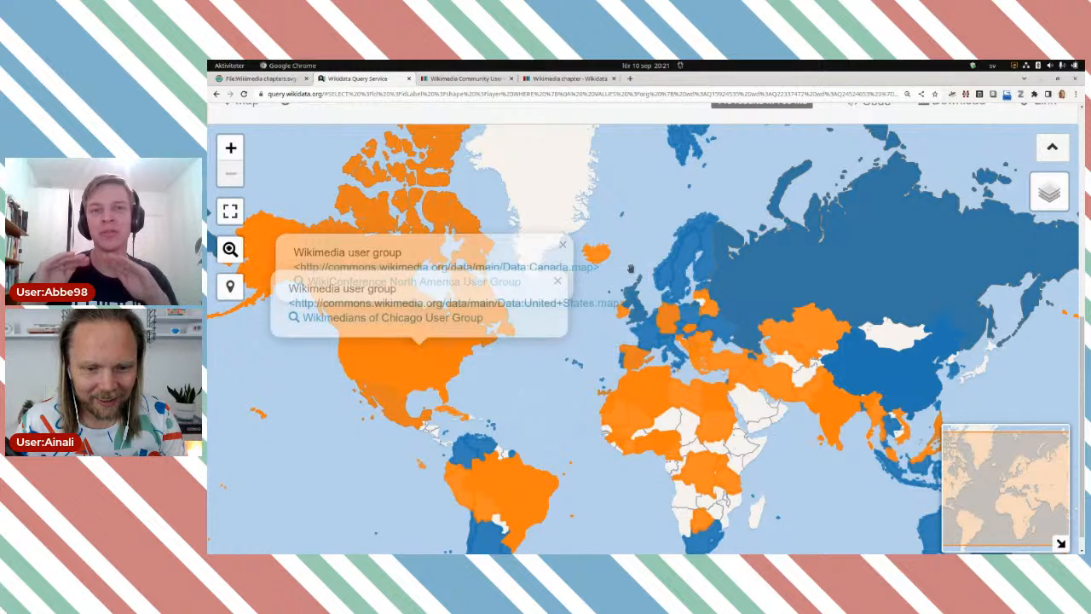
click(604, 256)
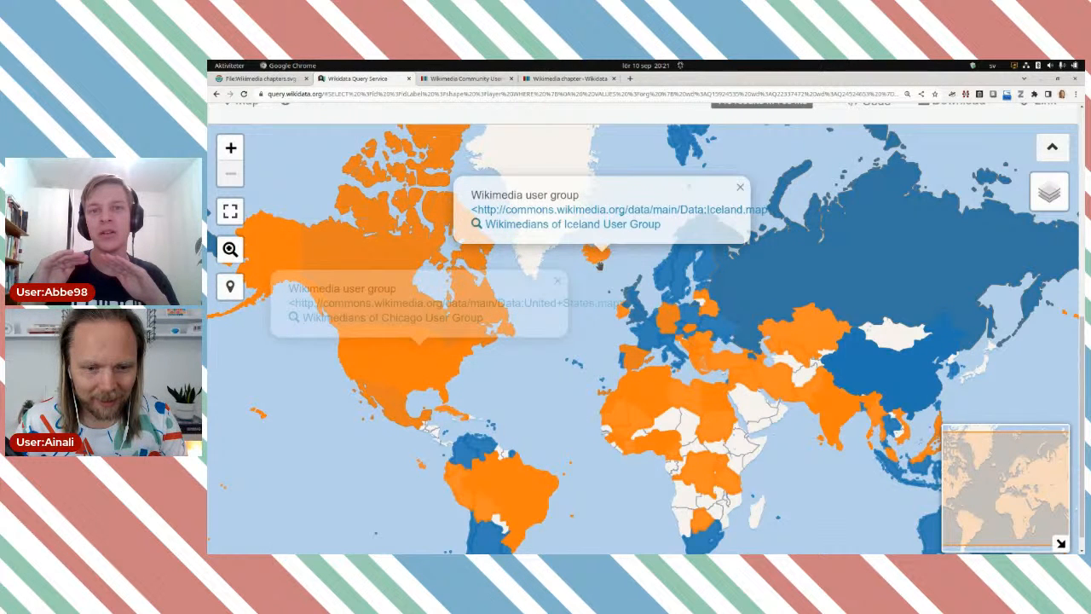
click(682, 279)
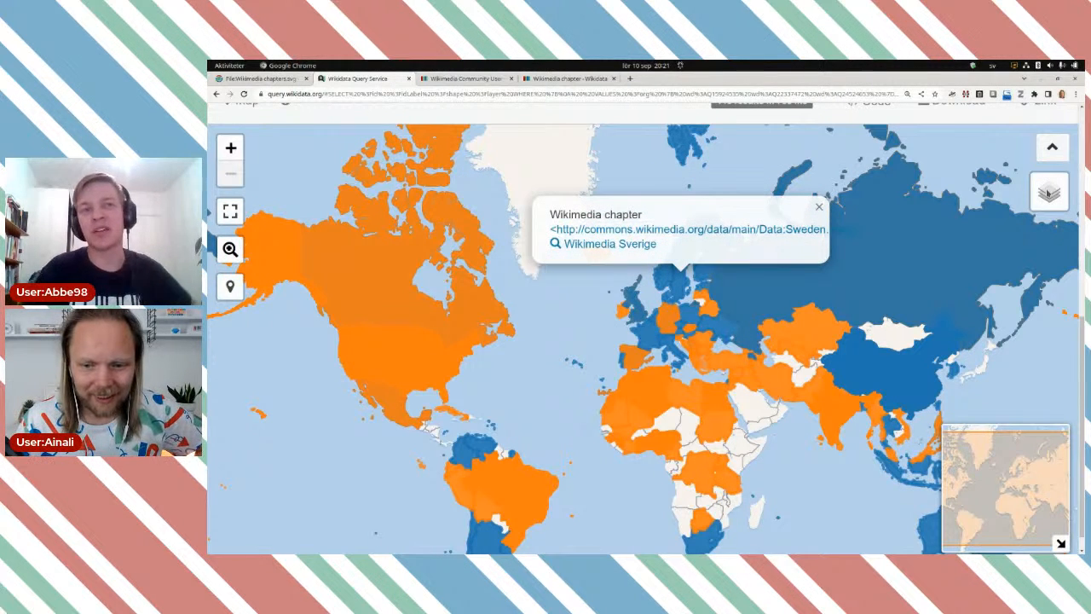
mouse_move(1047, 196)
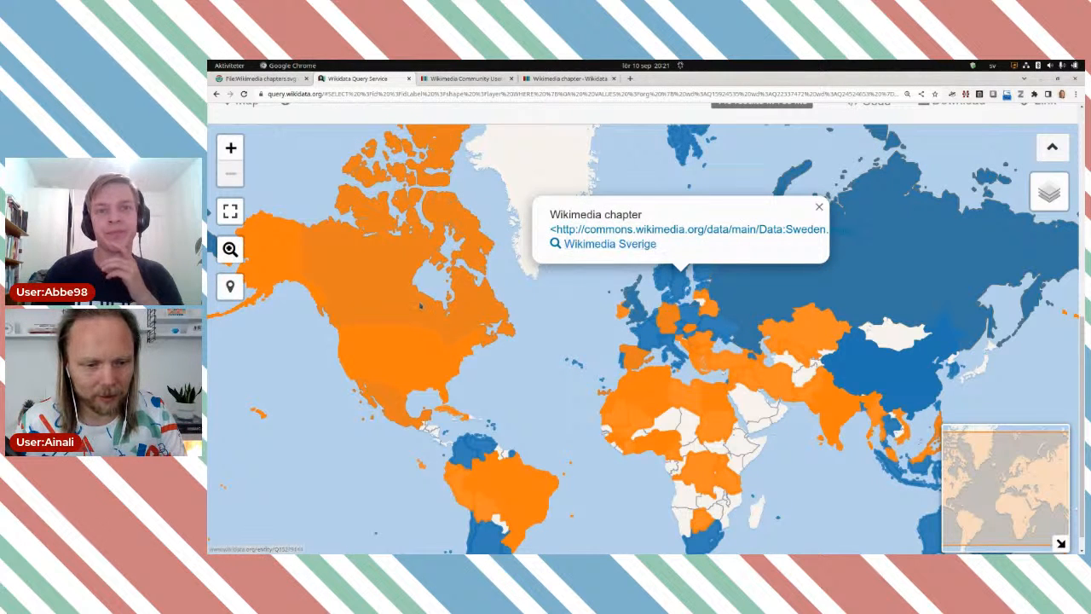
click(418, 305)
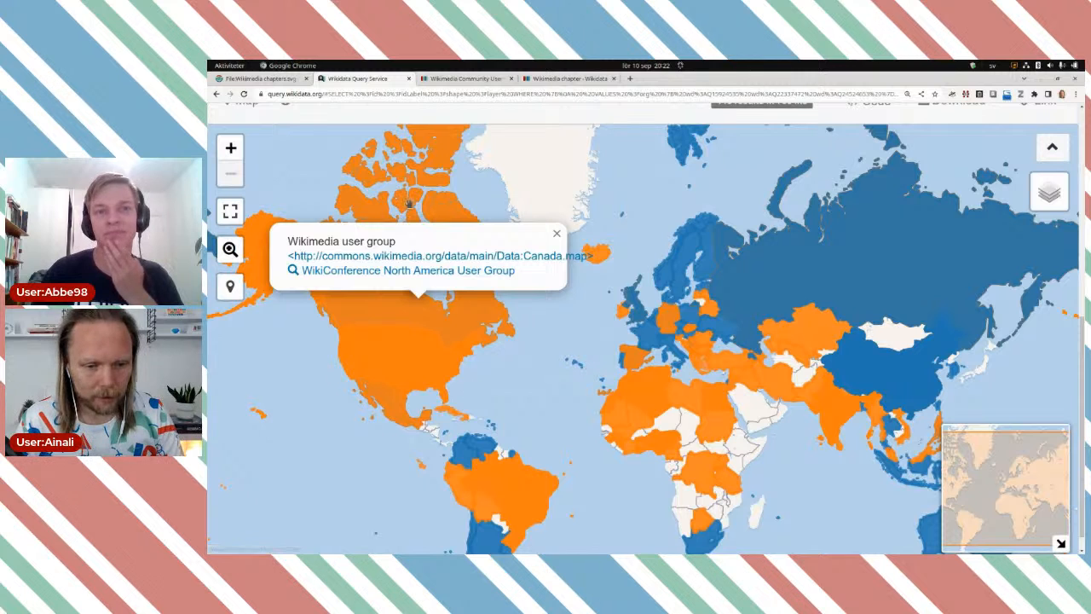
click(571, 393)
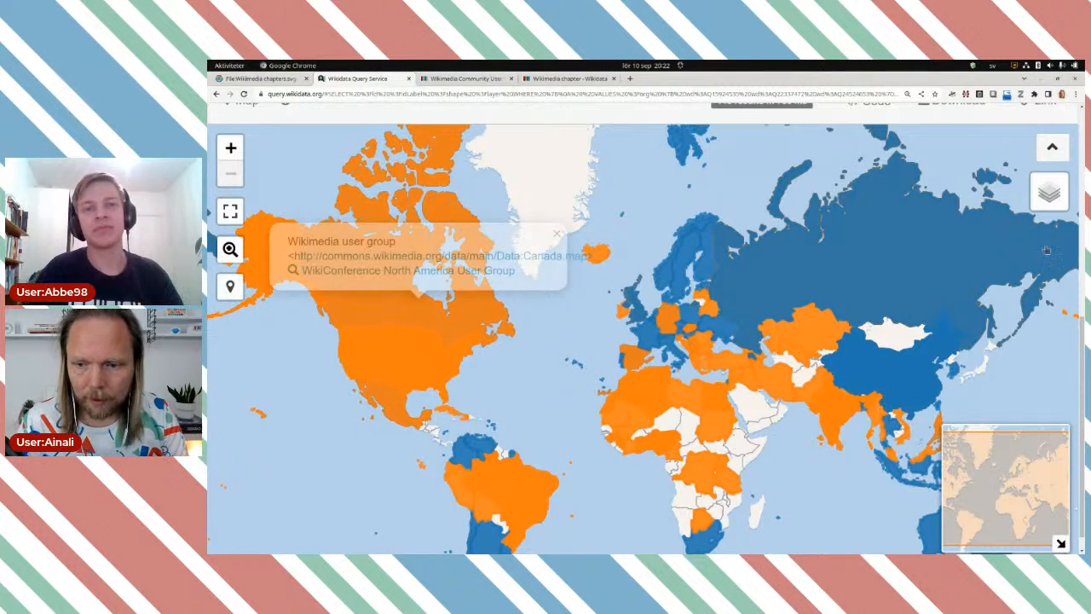
click(682, 275)
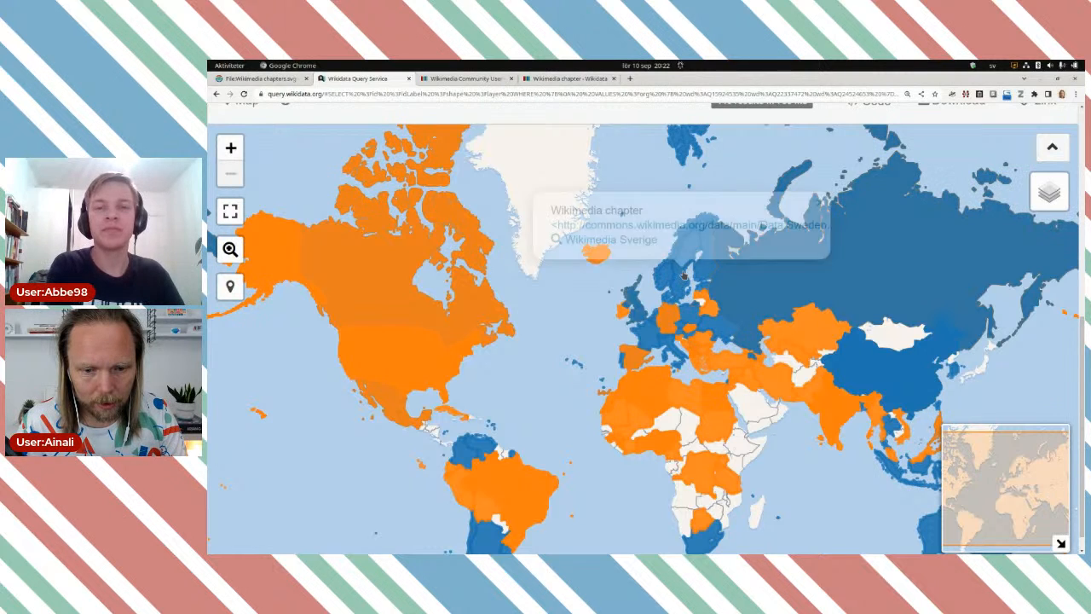
click(560, 325)
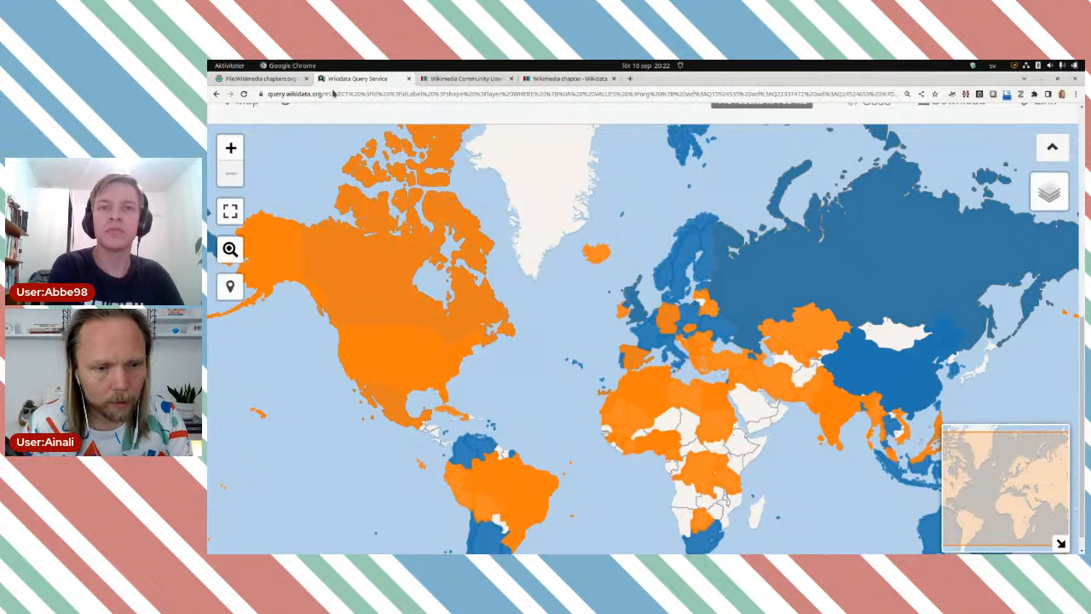
scroll(1082, 132, up, 5)
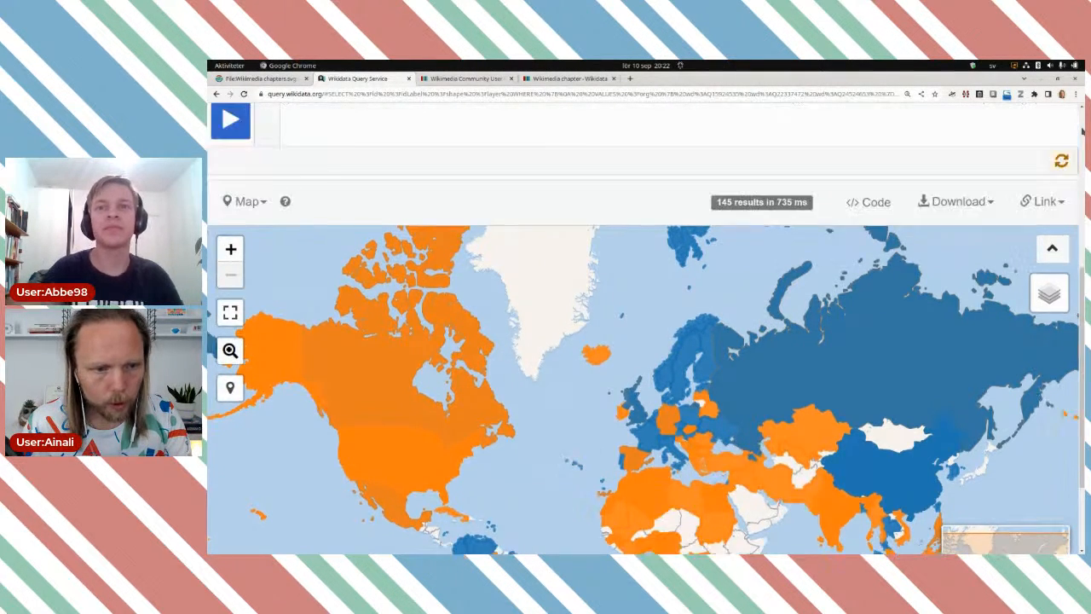
scroll(1082, 129, up, 1)
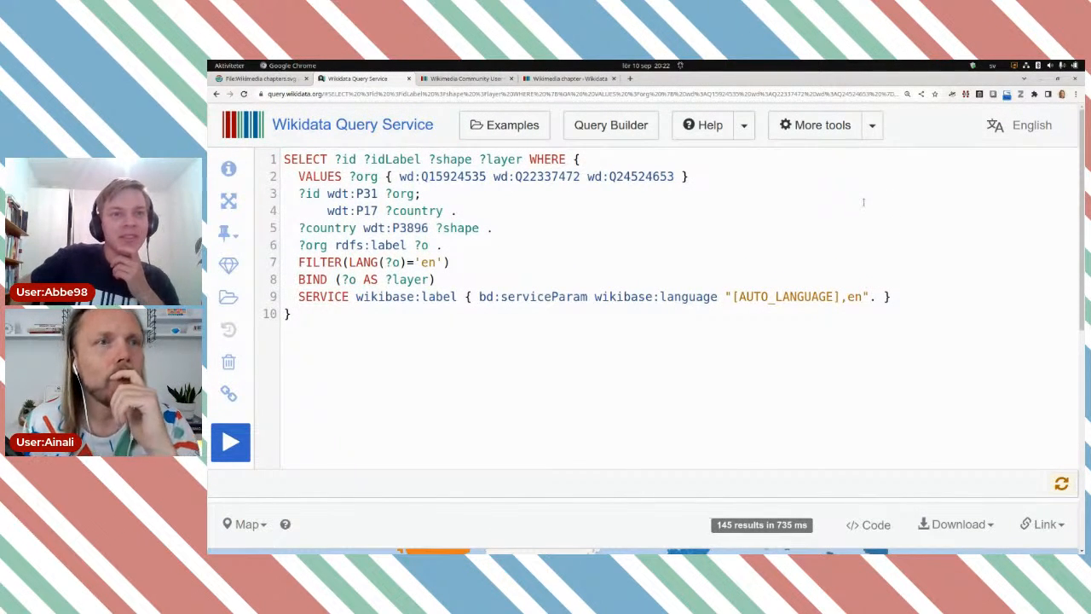
Sort the query results by layer by adding ORDER BY ?layer after the closing brace
click(401, 314)
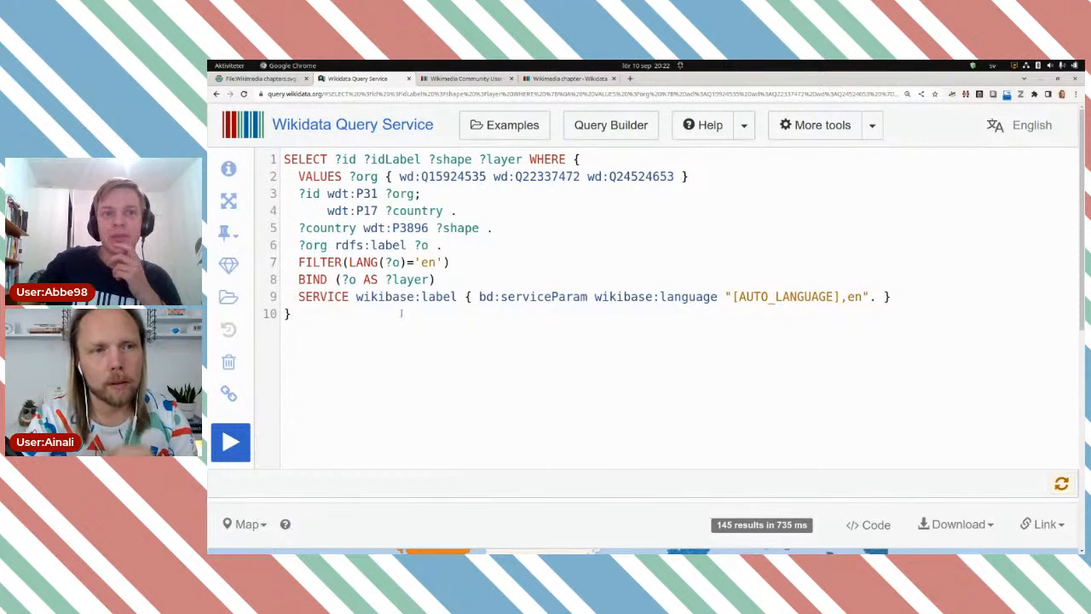
text(ORDE)
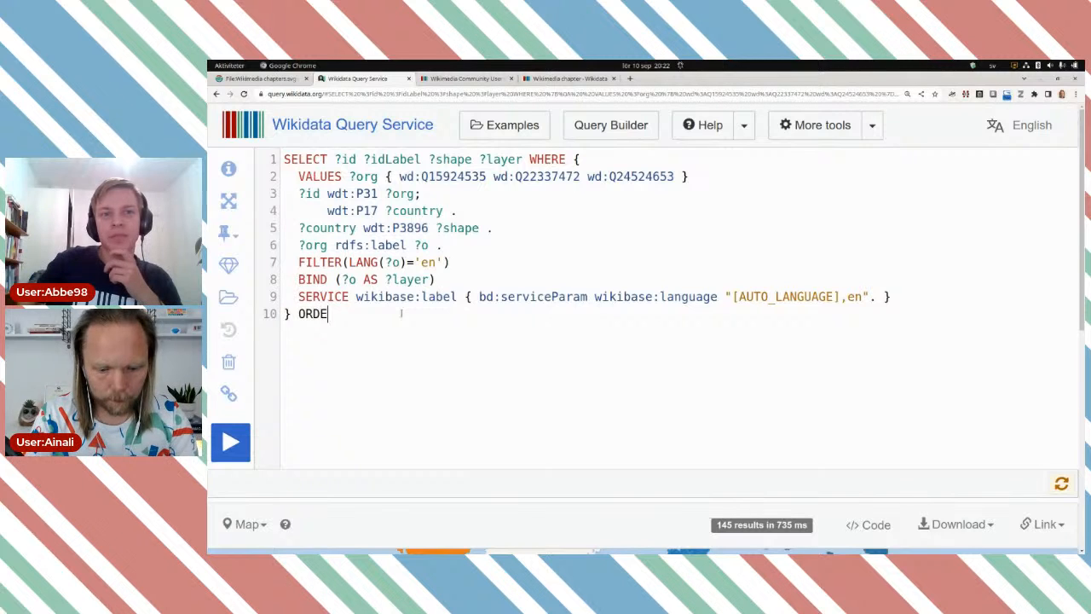
text(R BY )
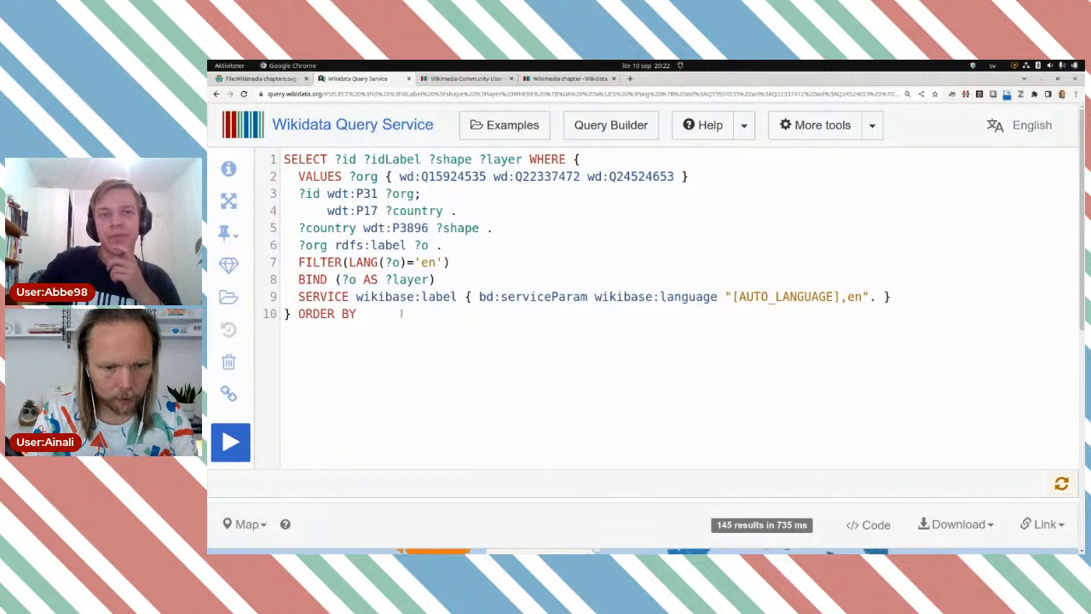
text(?)
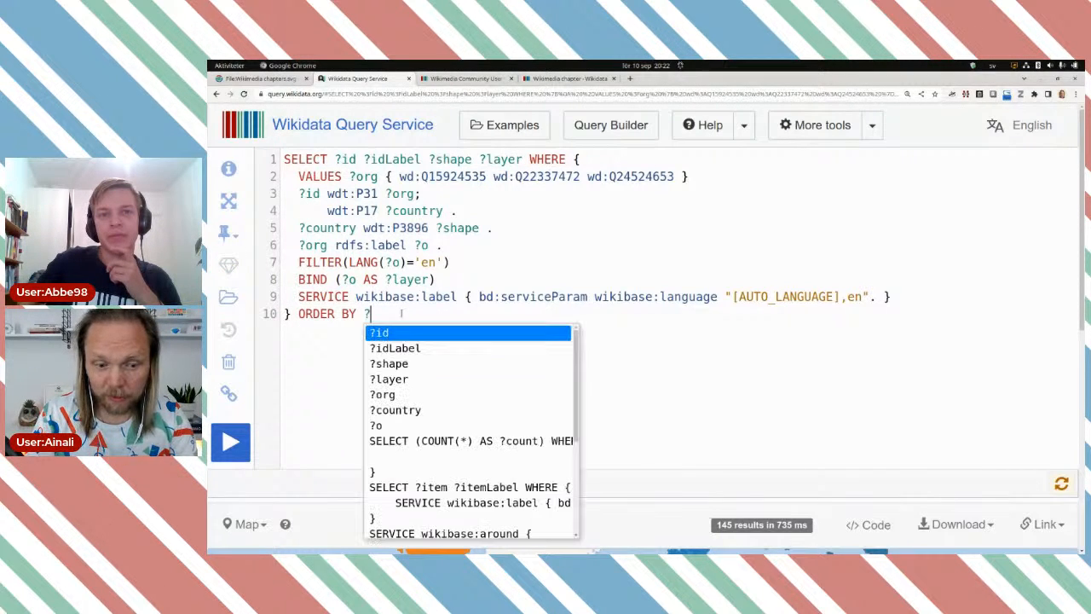
key(Down)
key(Down)
key(Down)
key(Return)
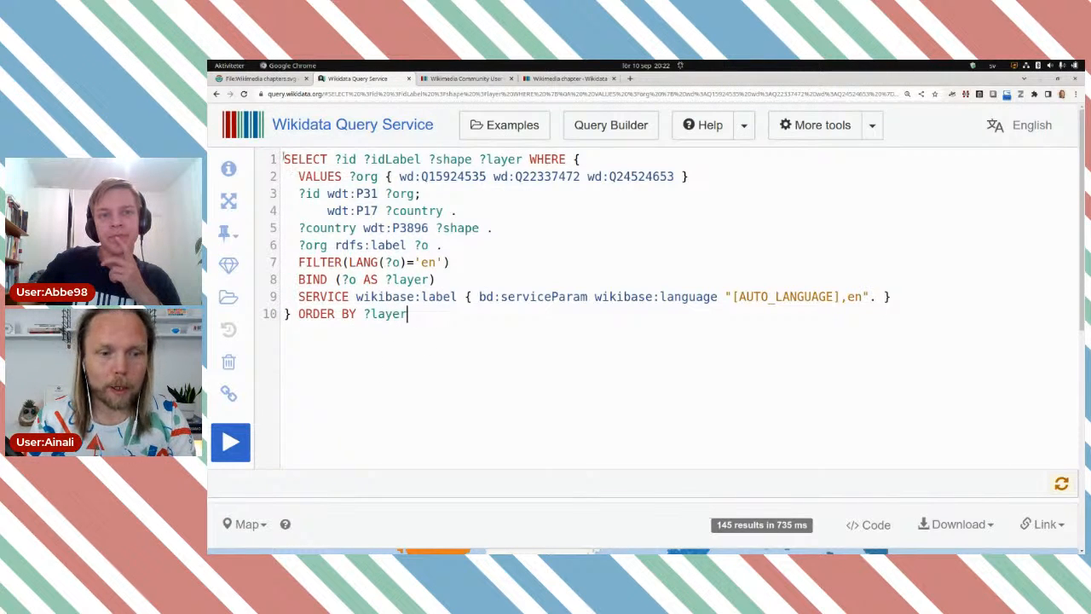
Insert #defaultView:Map as a new first line above SELECT and run the query
click(284, 156)
key(Return)
key(Down)
text(#)
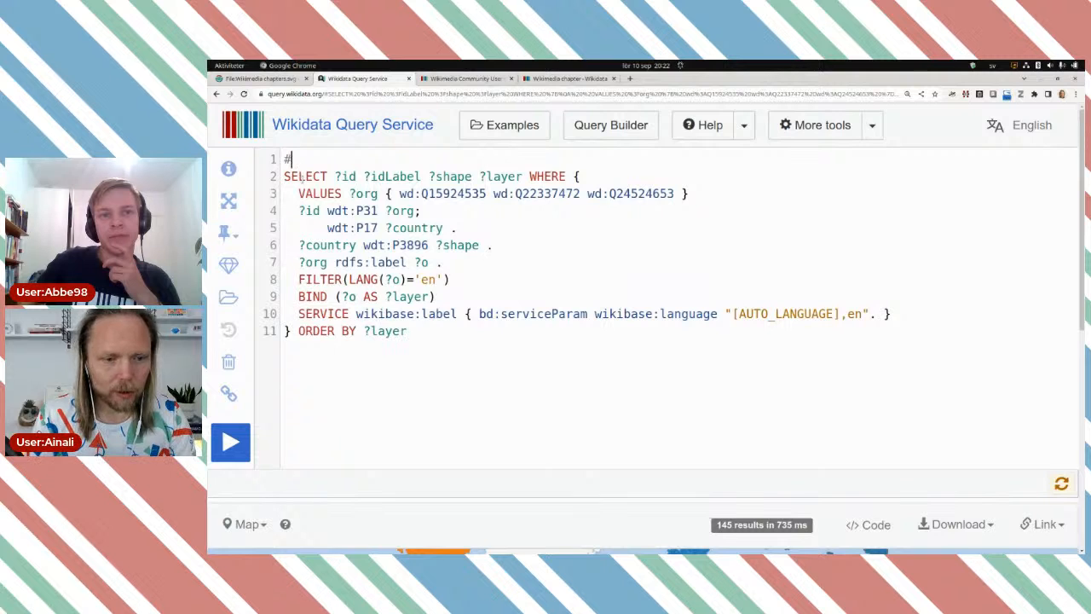
key(ctrl+space)
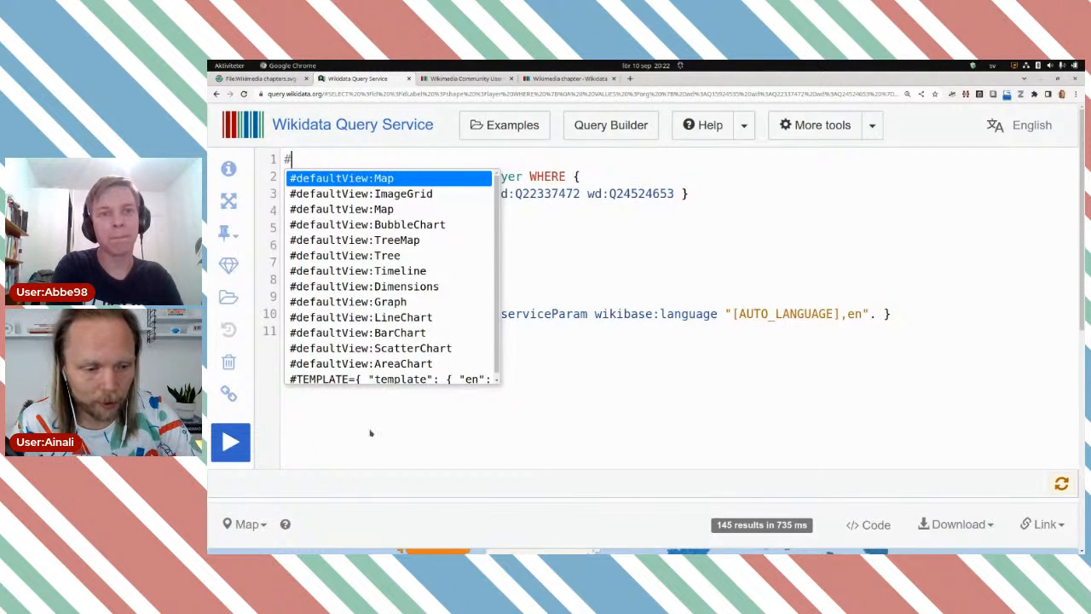
key(Return)
click(237, 444)
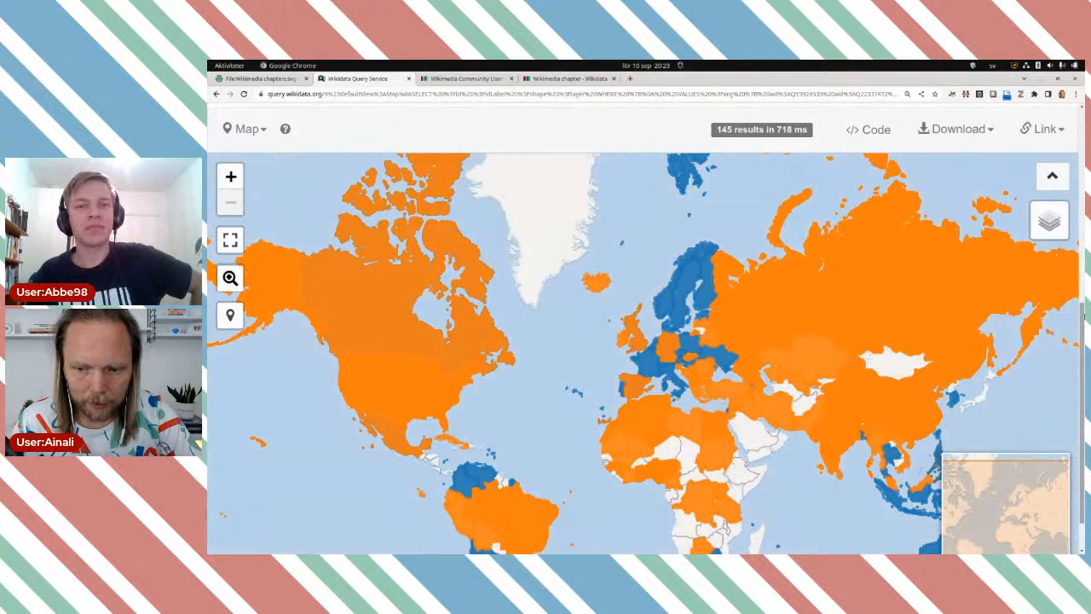
Examine the map's layer list and the organizations attached to the United Kingdom, Ireland and Spain, and return to the query code
click(1048, 223)
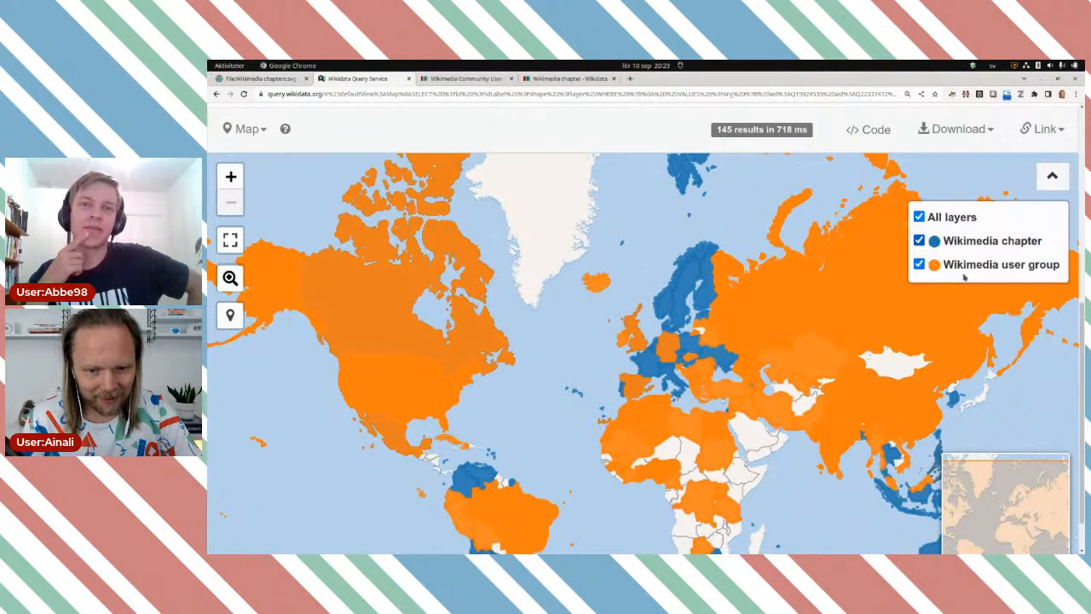
click(641, 341)
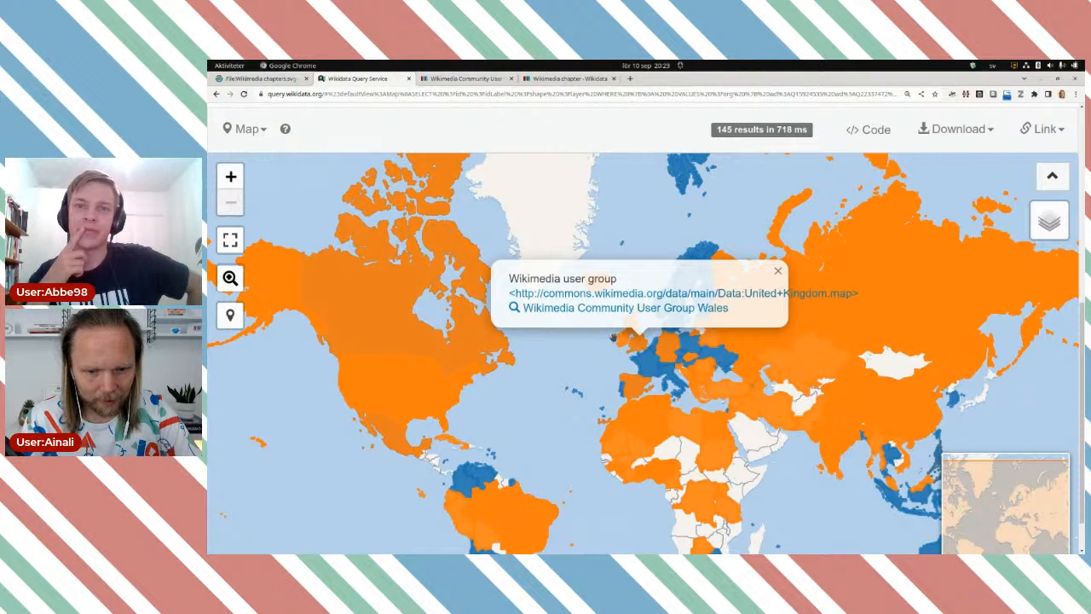
click(623, 341)
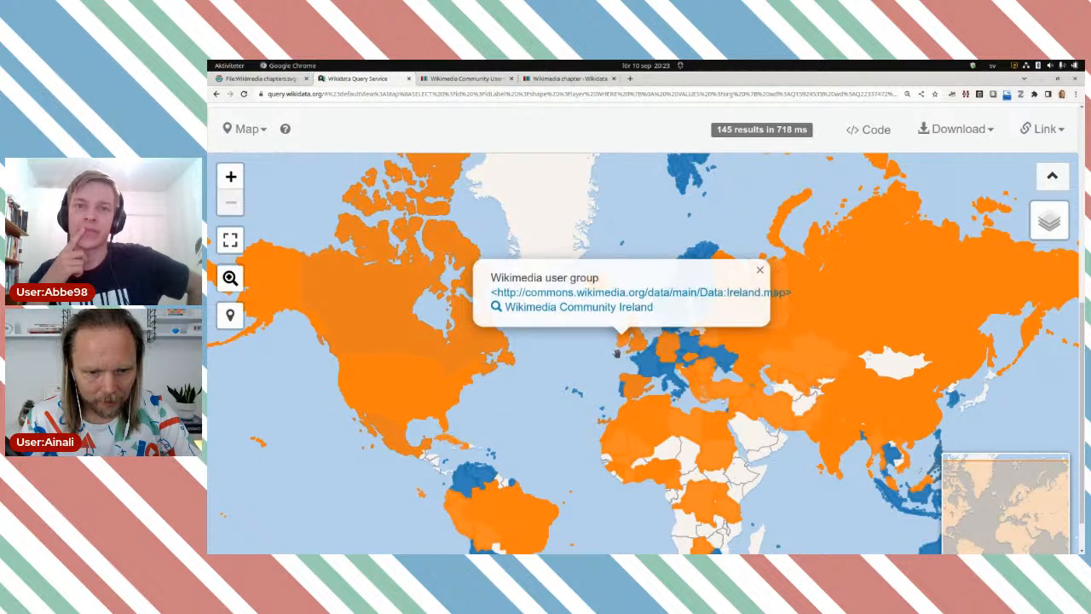
click(631, 392)
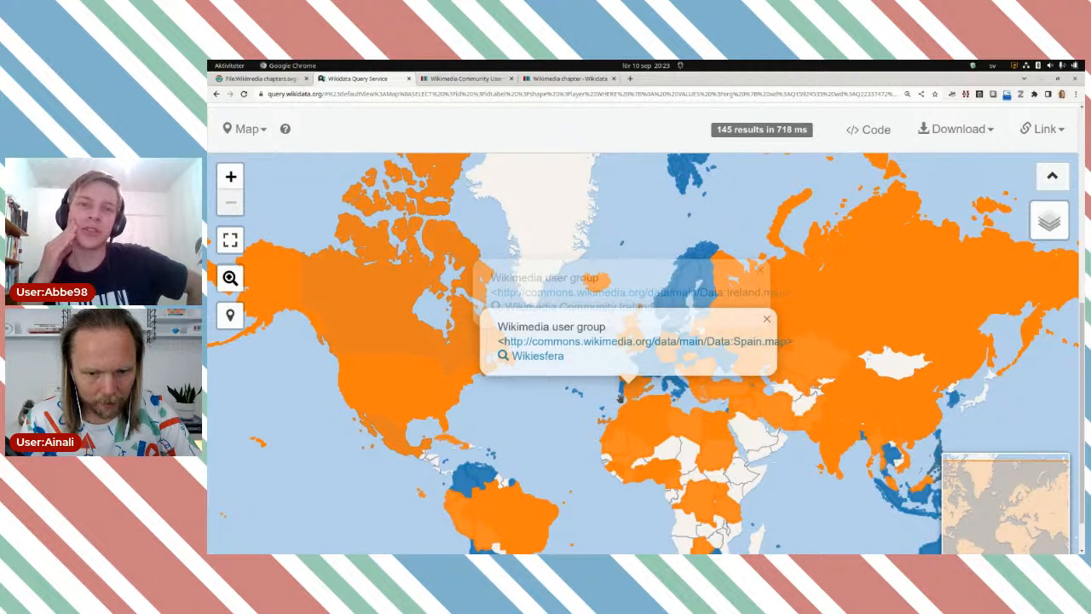
click(609, 395)
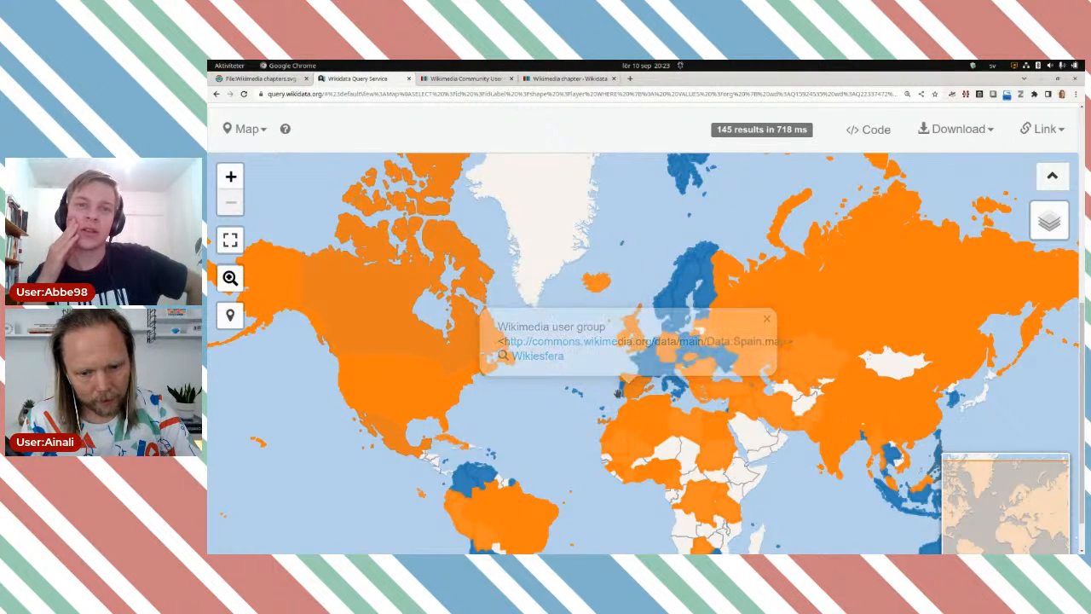
click(637, 392)
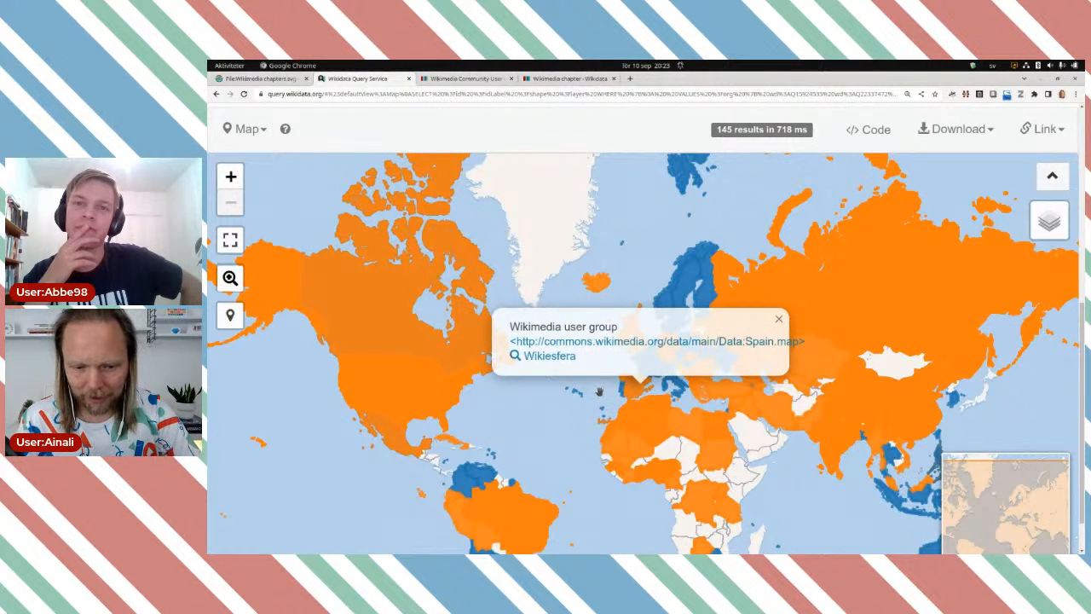
click(599, 392)
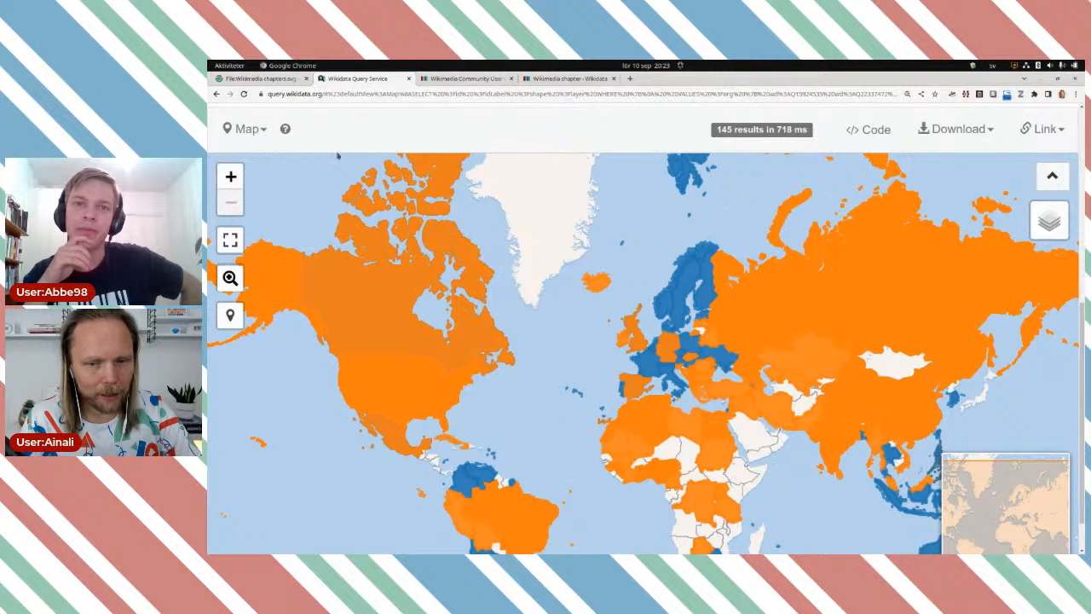
scroll(983, 165, up, 5)
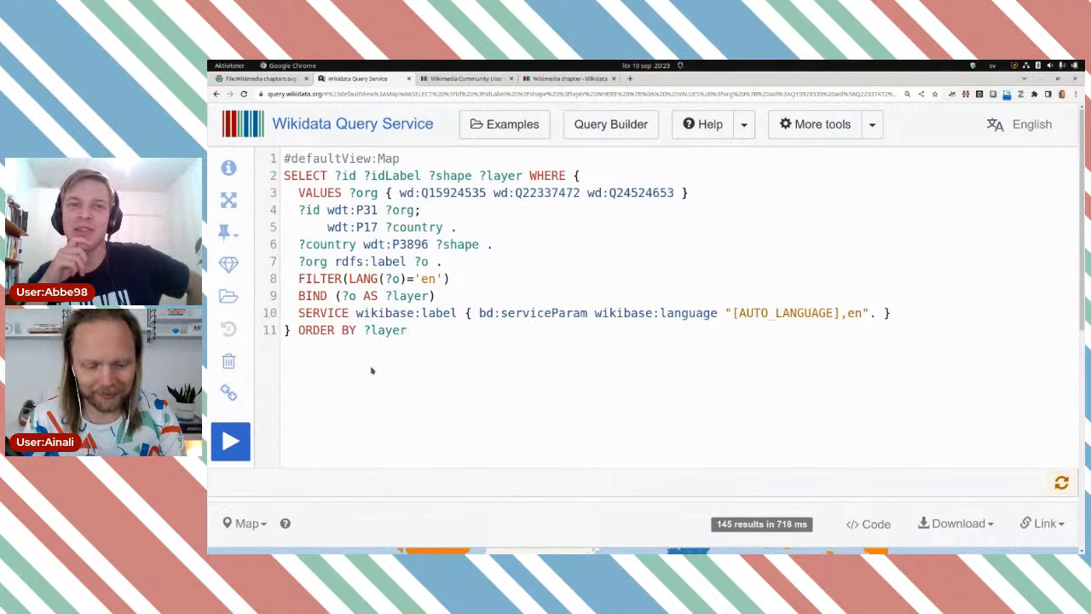
Change the sort order to ORDER BY DESC(?layer) and rerun the query
click(363, 330)
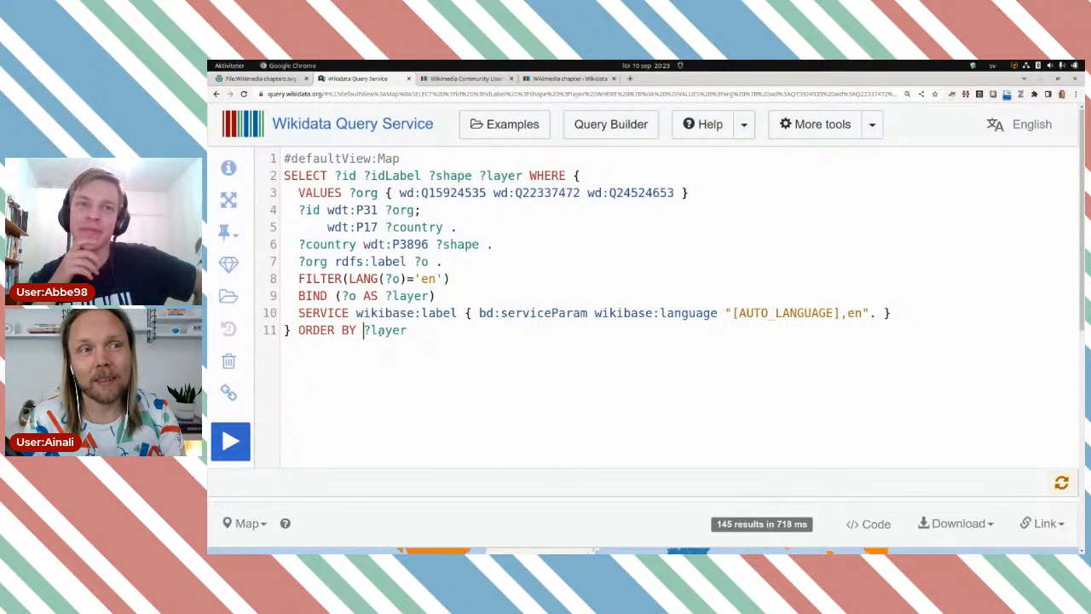
text(DESC()
key(Right)
key(ctrl+Right)
text(()
key(BackSpace)
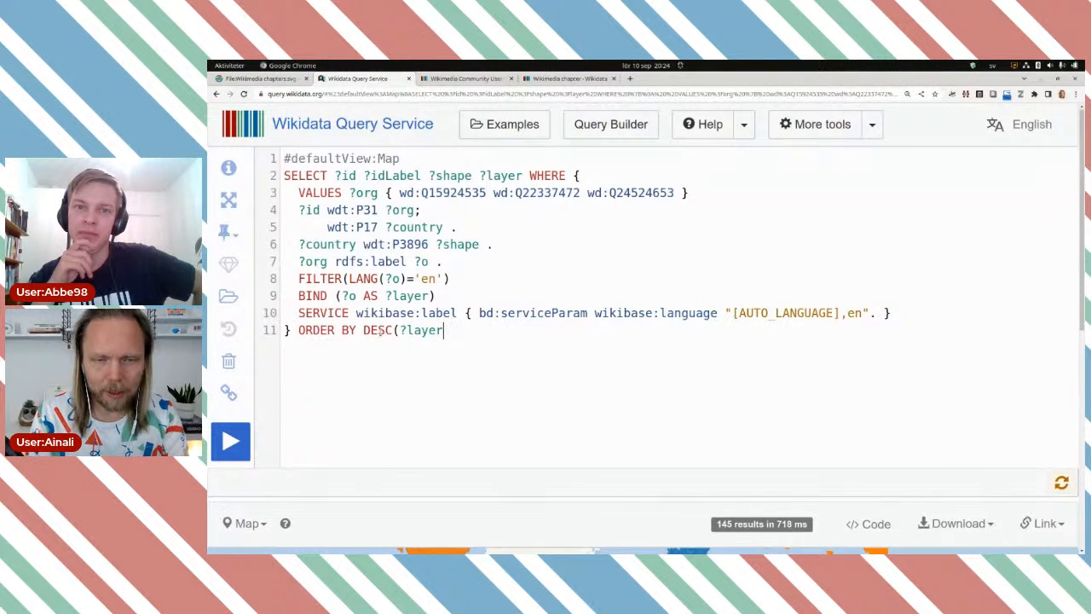
text())
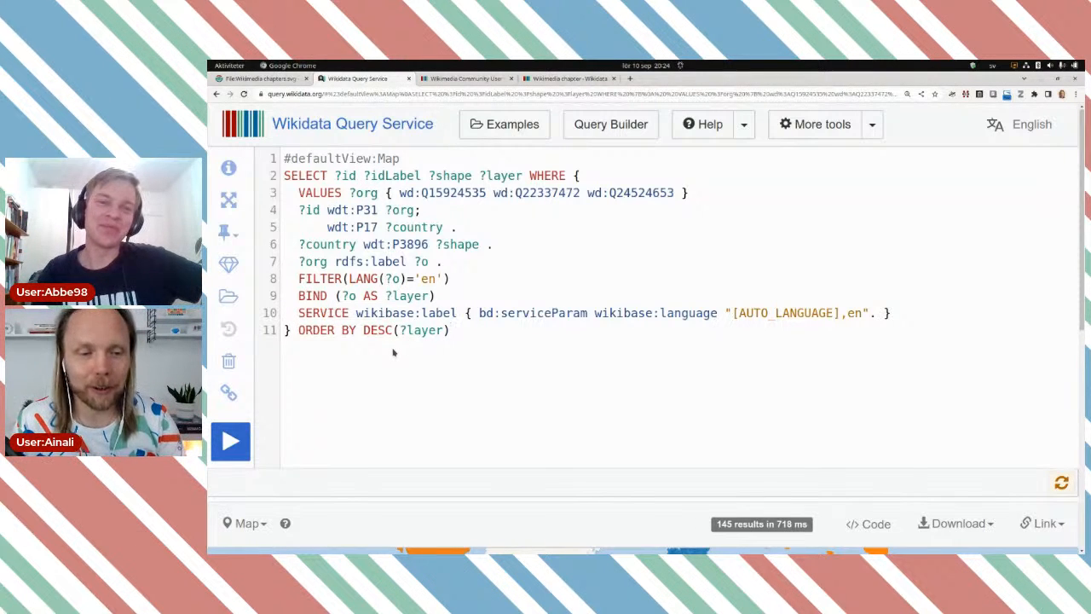
click(242, 429)
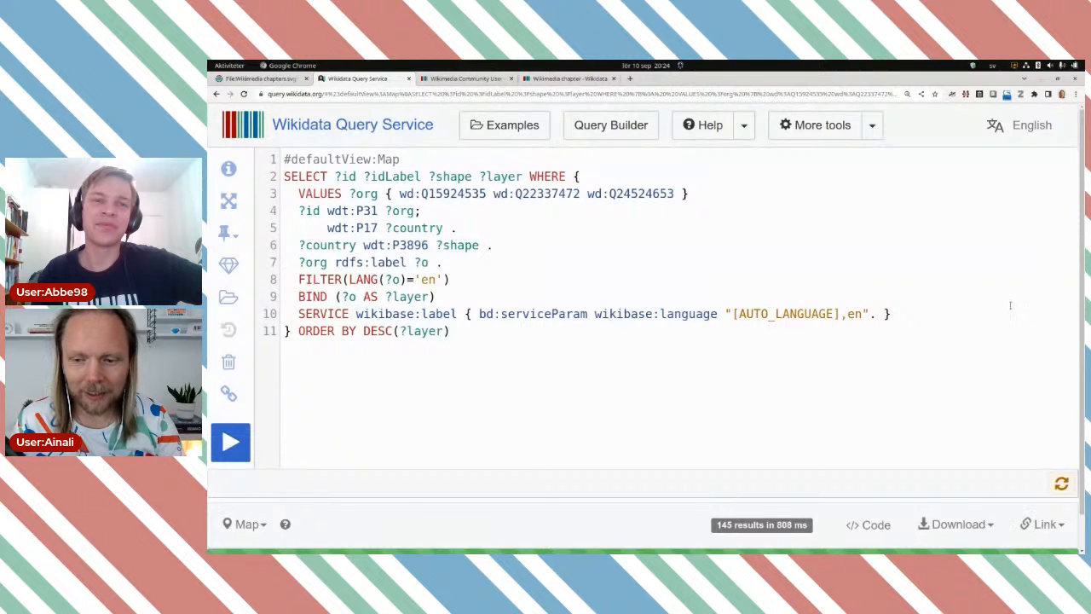
Inspect the layer and organization attached to Germany, Canada, Poland, France, Spain and Sweden on the reordered map
scroll(1025, 285, down, 3)
scroll(1074, 294, down, 2)
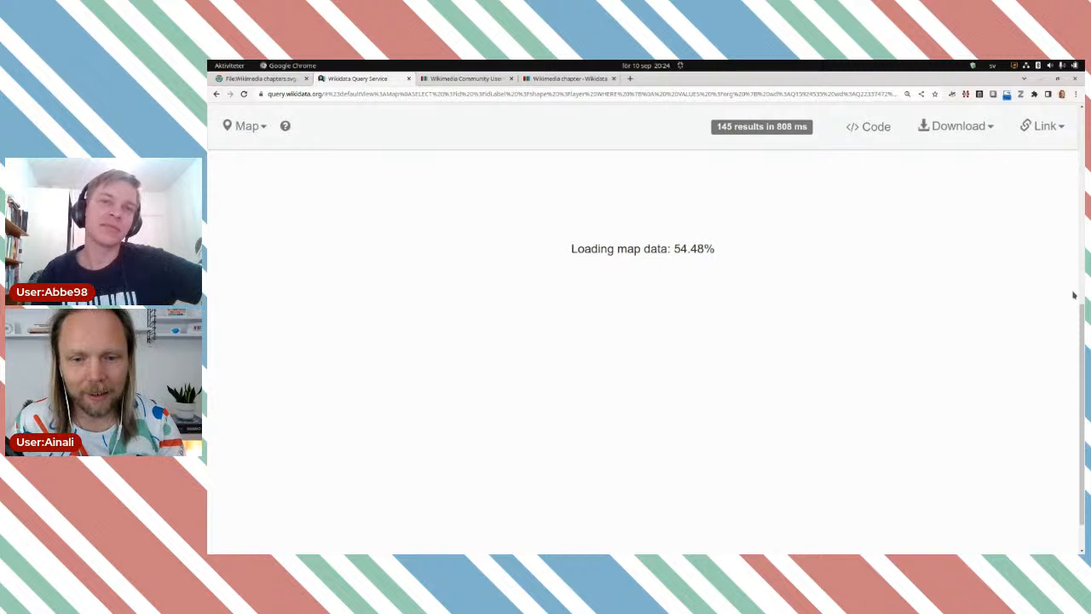
scroll(1072, 292, down, 1)
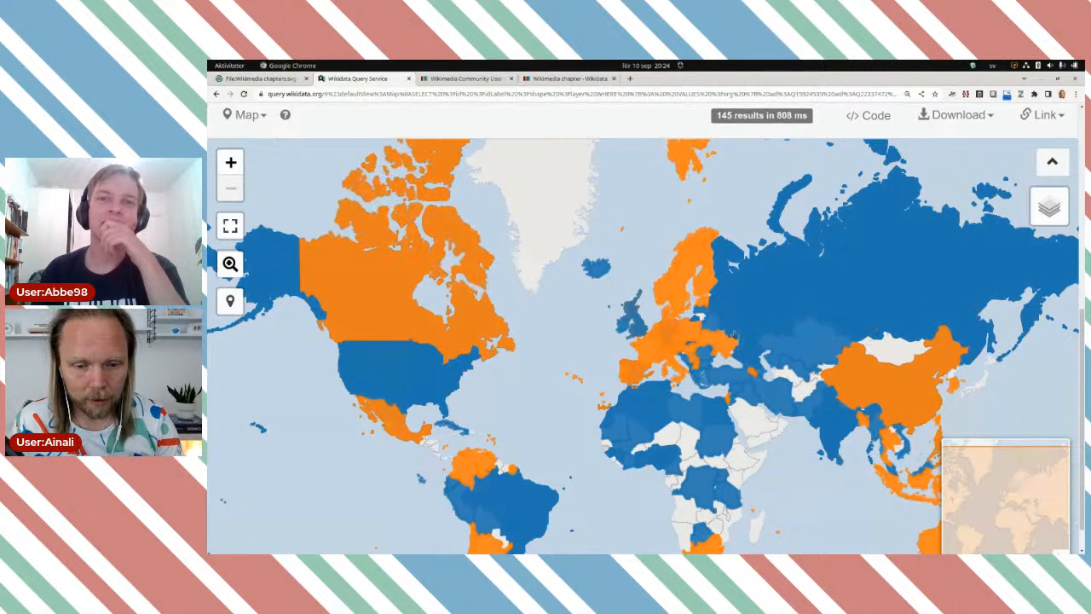
click(665, 335)
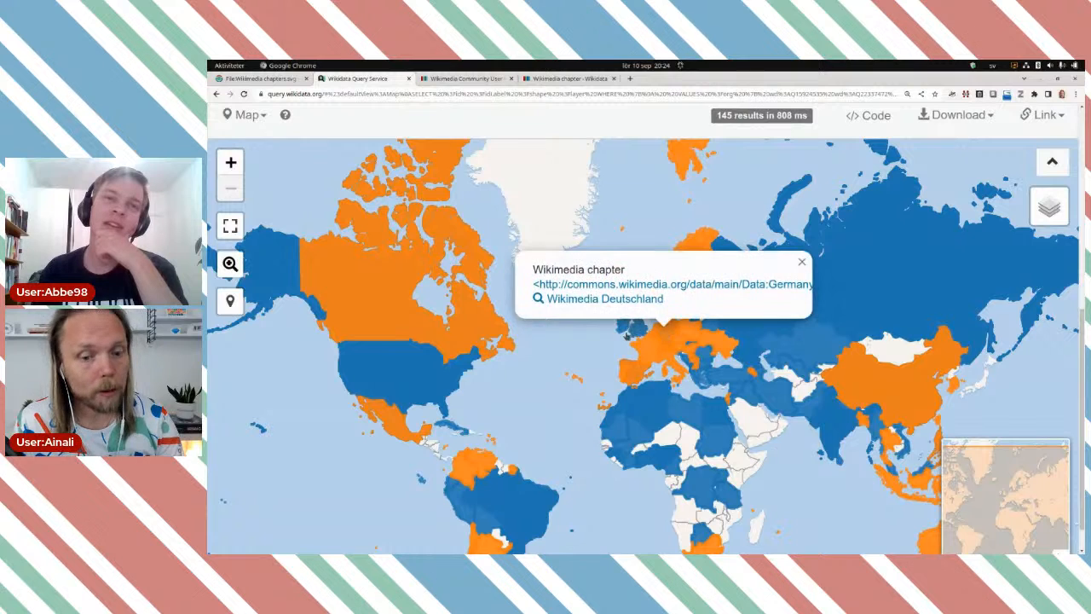
click(411, 321)
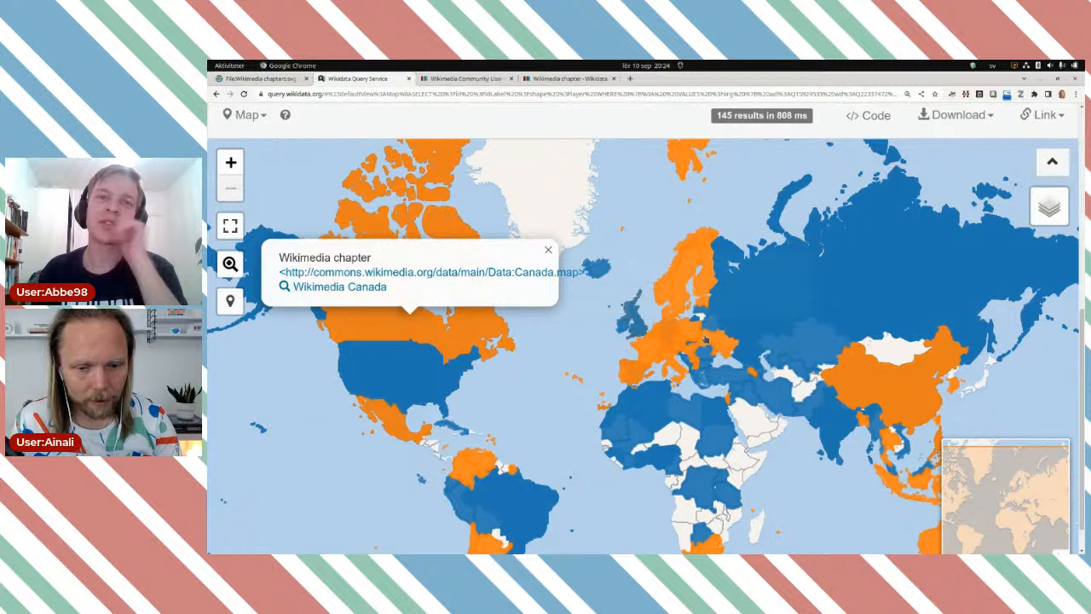
click(668, 332)
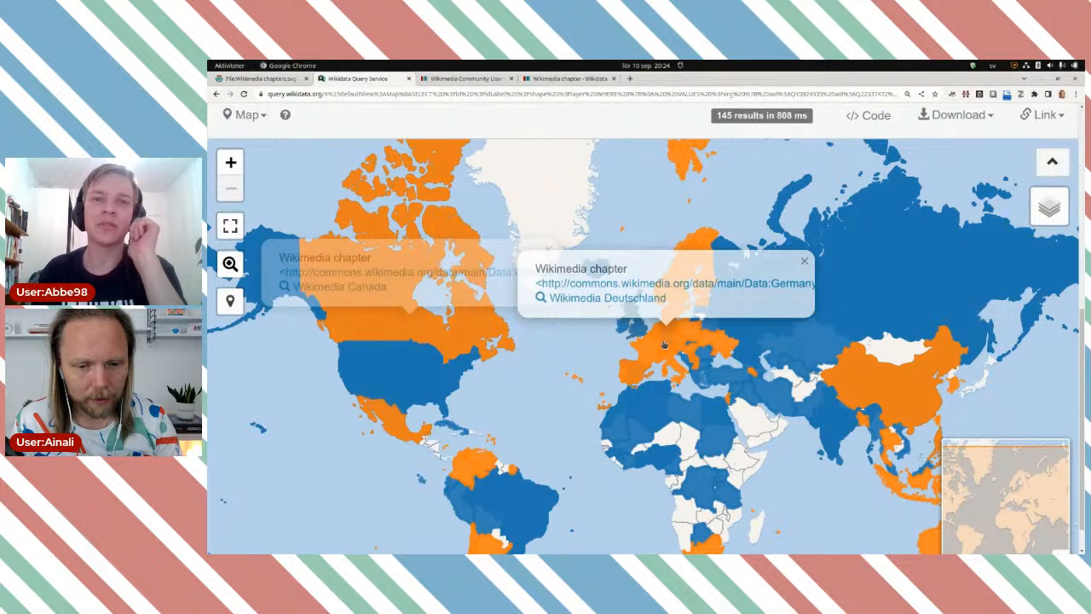
click(678, 339)
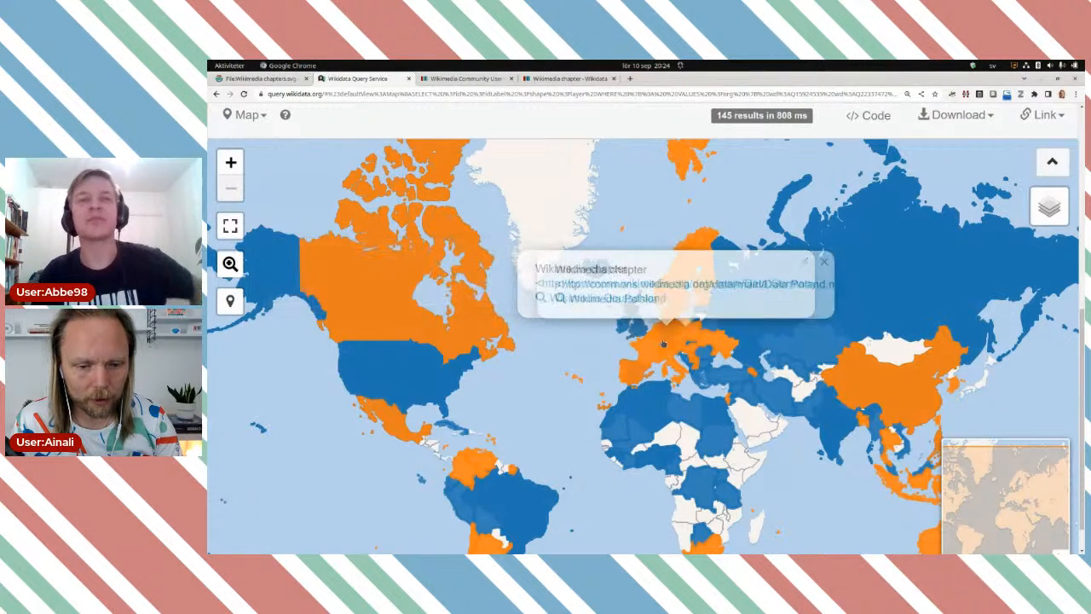
click(648, 346)
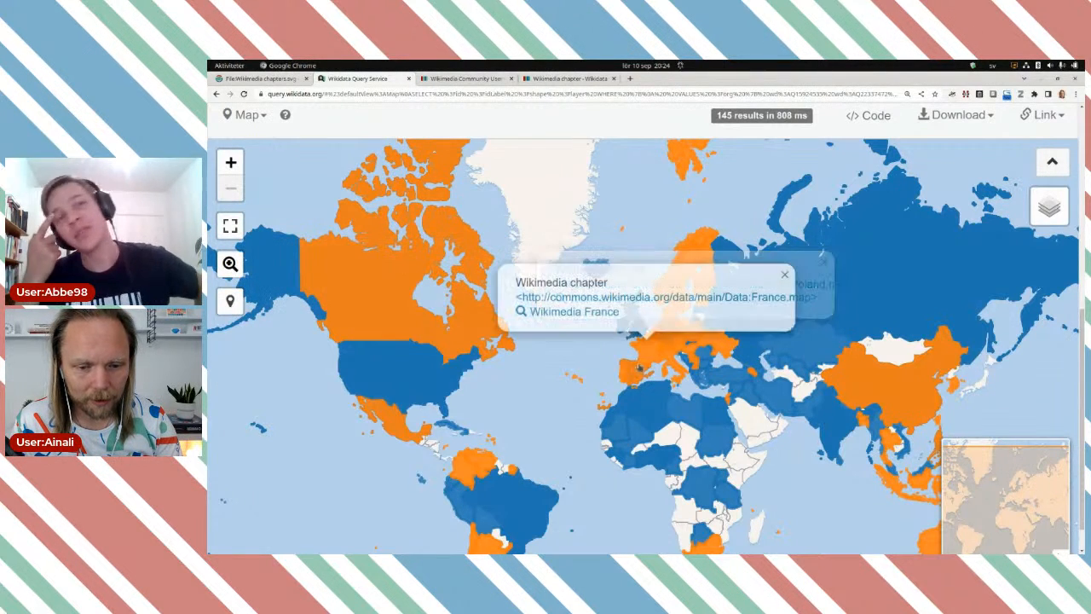
click(641, 368)
click(680, 274)
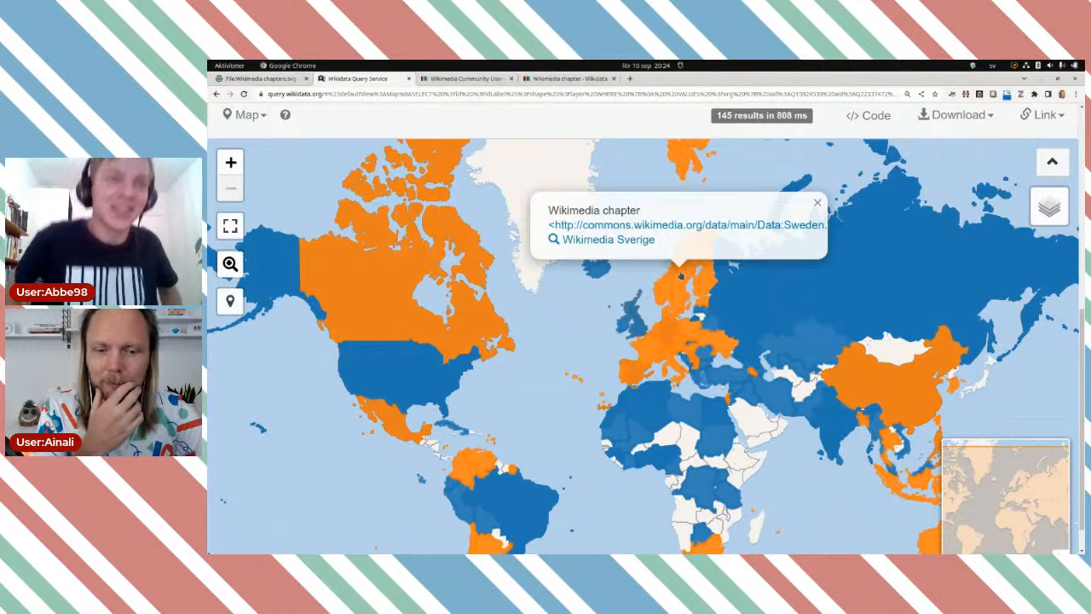
click(579, 316)
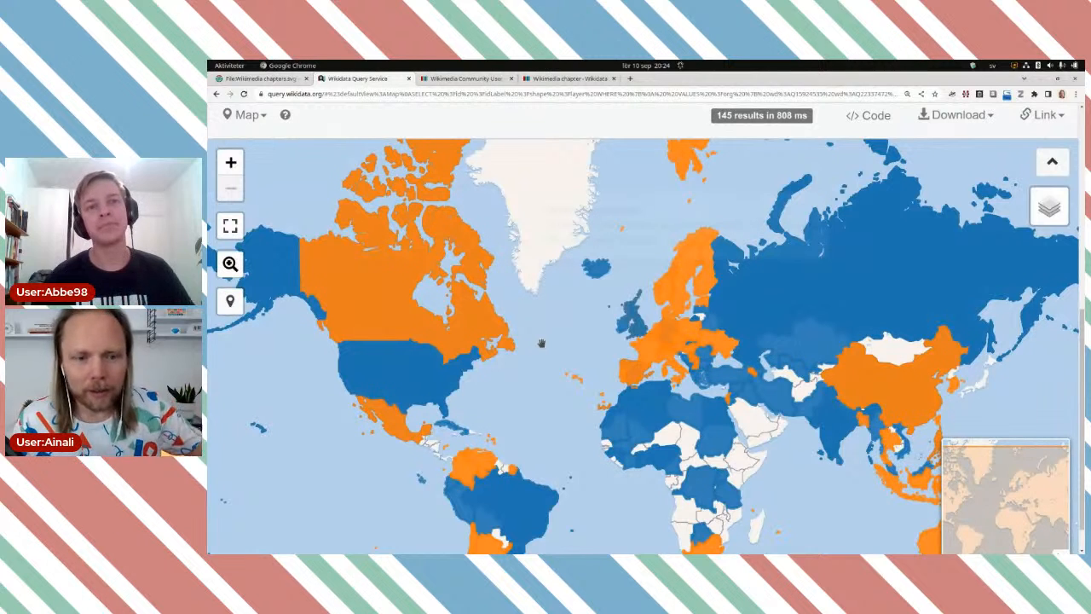
Check which user groups are attached to the United States and Cuba on the map, and close the details
click(382, 367)
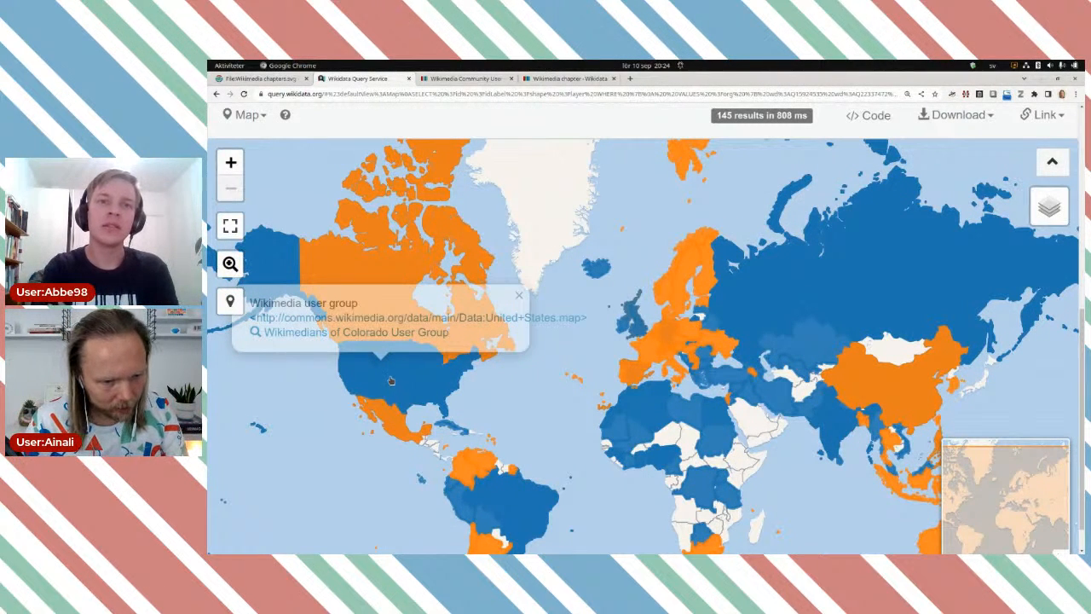
click(388, 383)
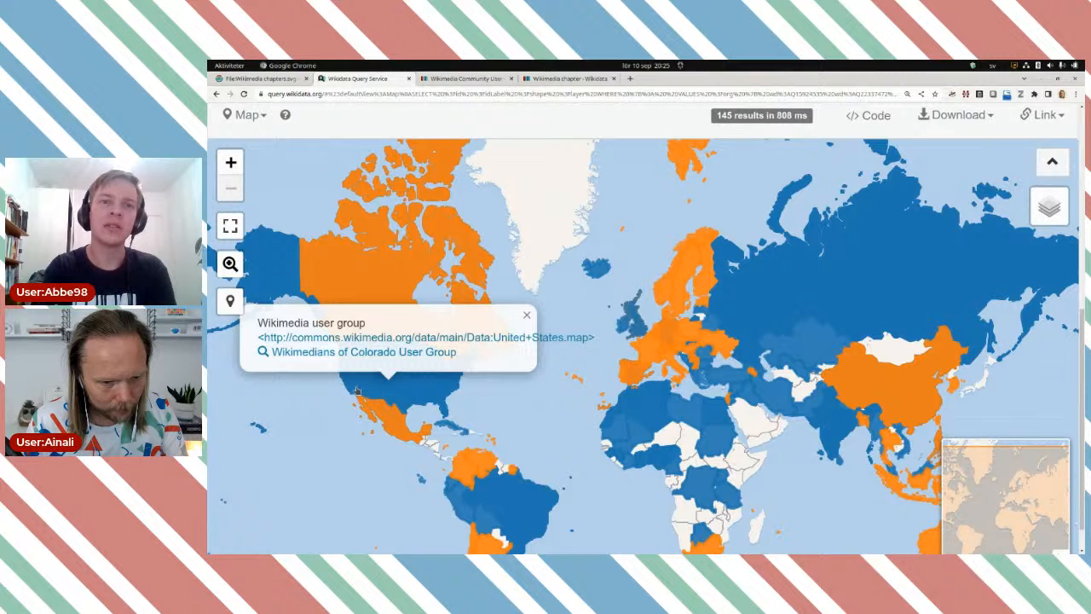
click(373, 385)
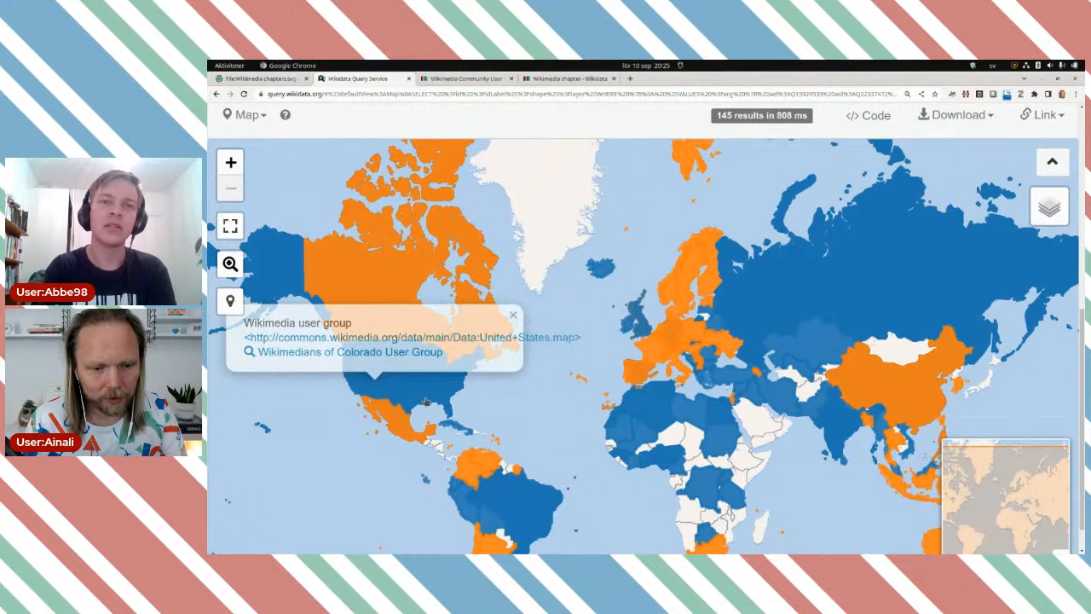
click(425, 400)
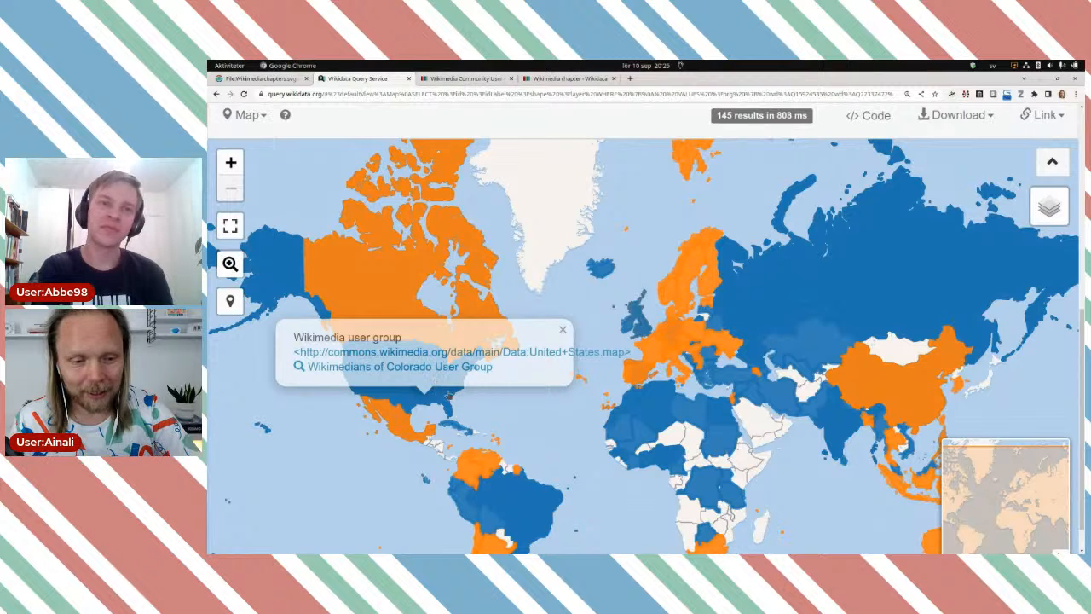
click(456, 426)
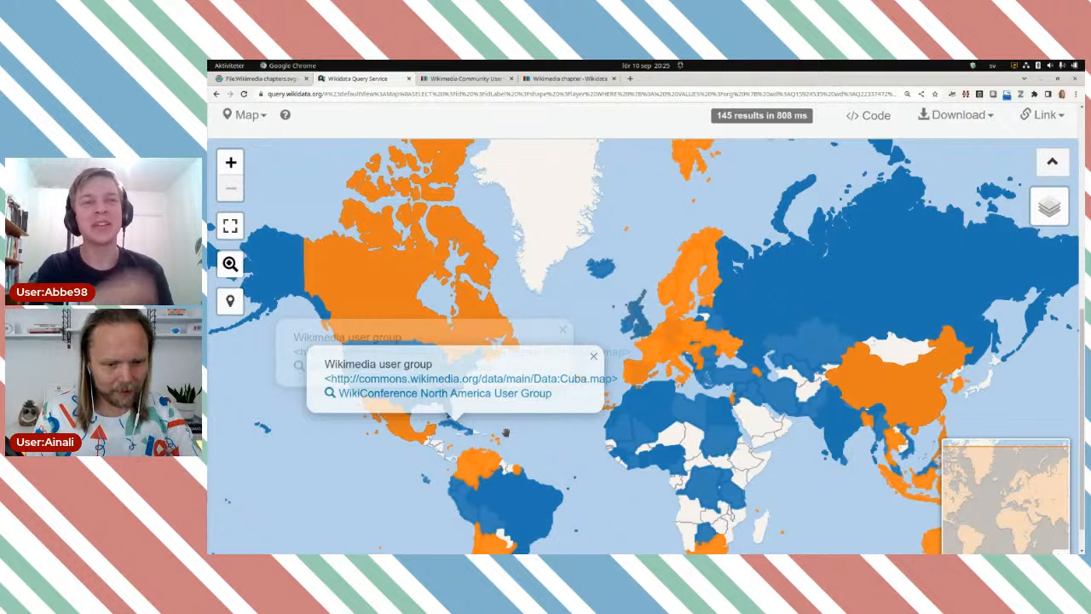
click(569, 318)
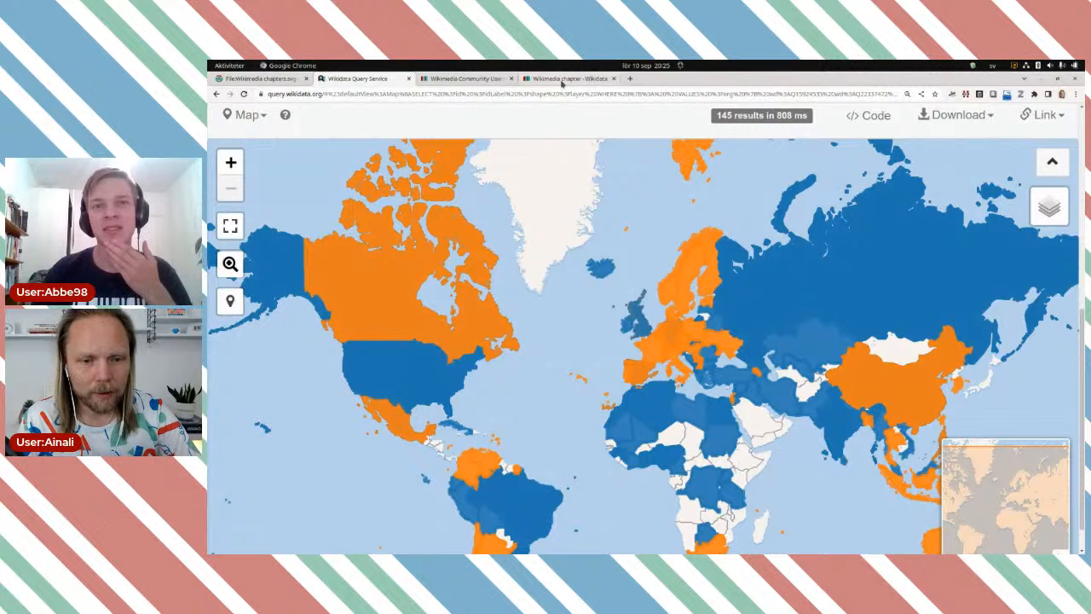
Start an OPTIONAL clause below the rdfs:label line of the query with ?logo and the logo property wdt:P154
scroll(1080, 111, up, 5)
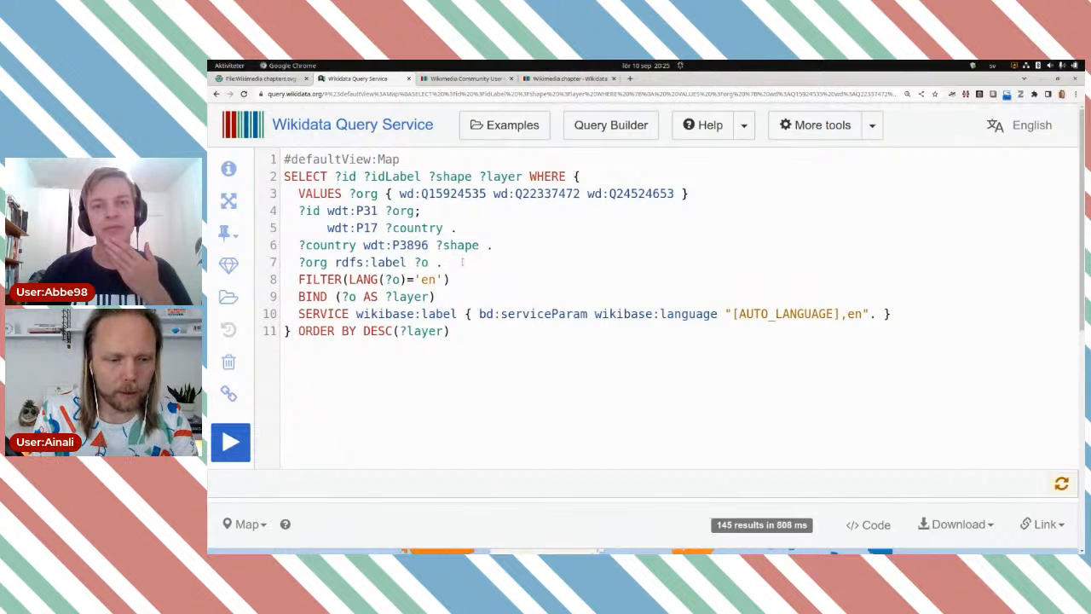
key(Return)
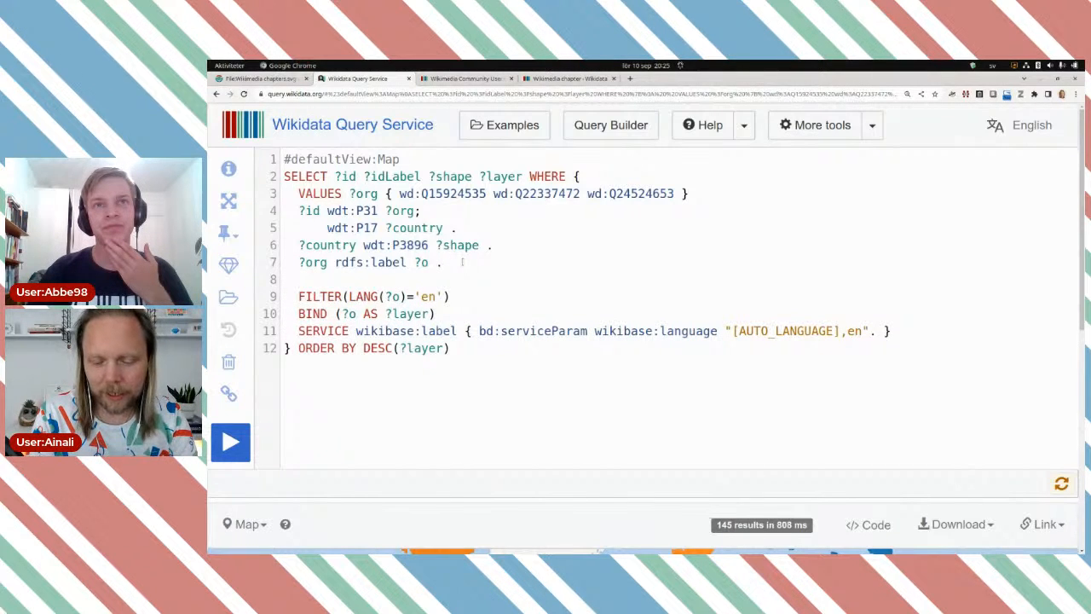
text(OPTINA)
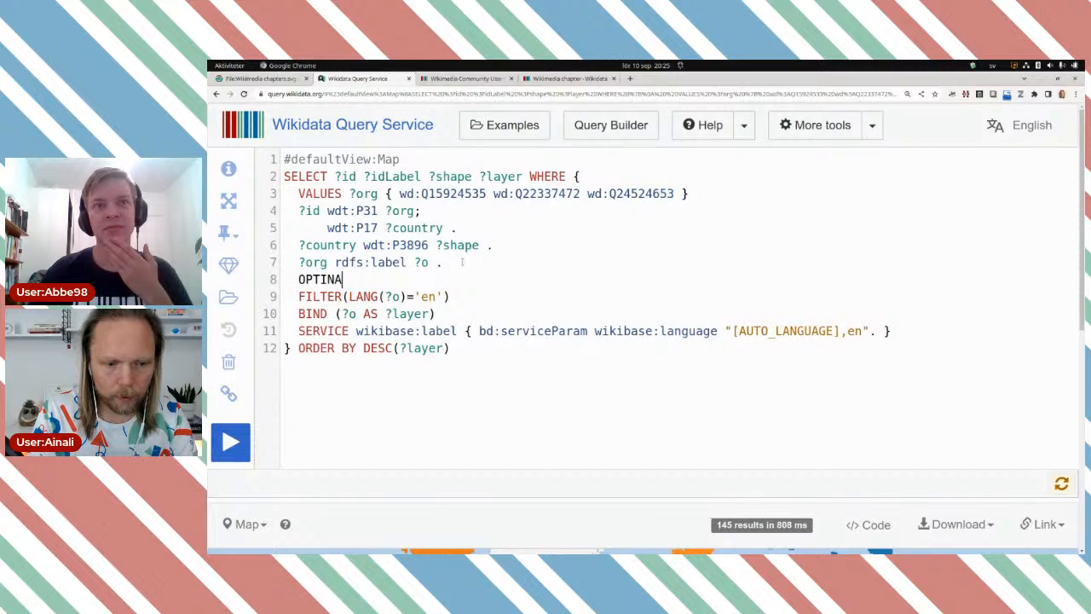
key(BackSpace)
key(BackSpace)
text(ONAL{)
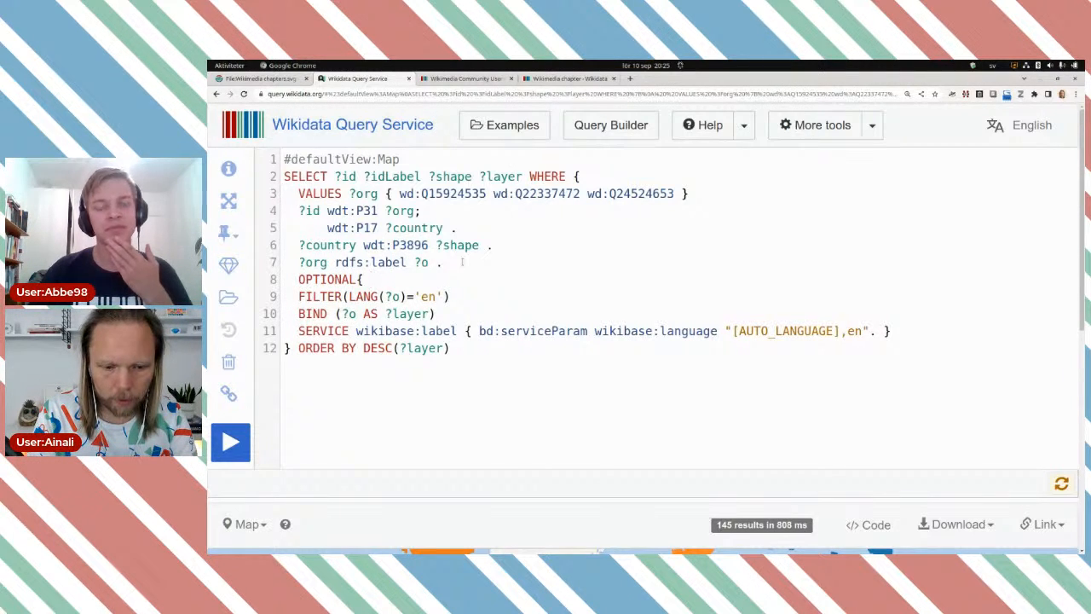
text( ?logo wdt:logo)
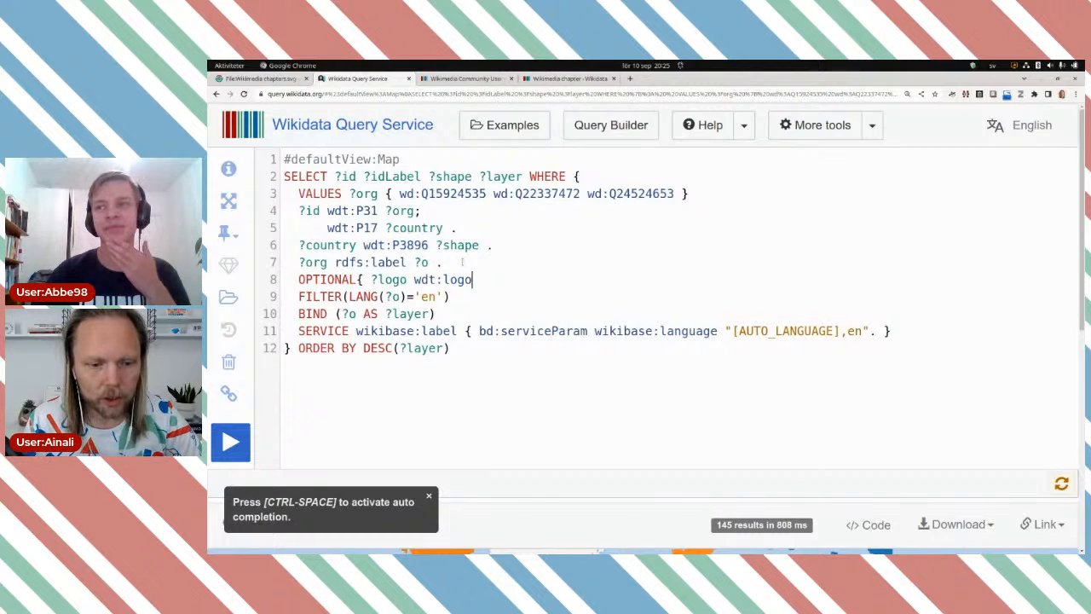
key(ctrl+space)
click(510, 316)
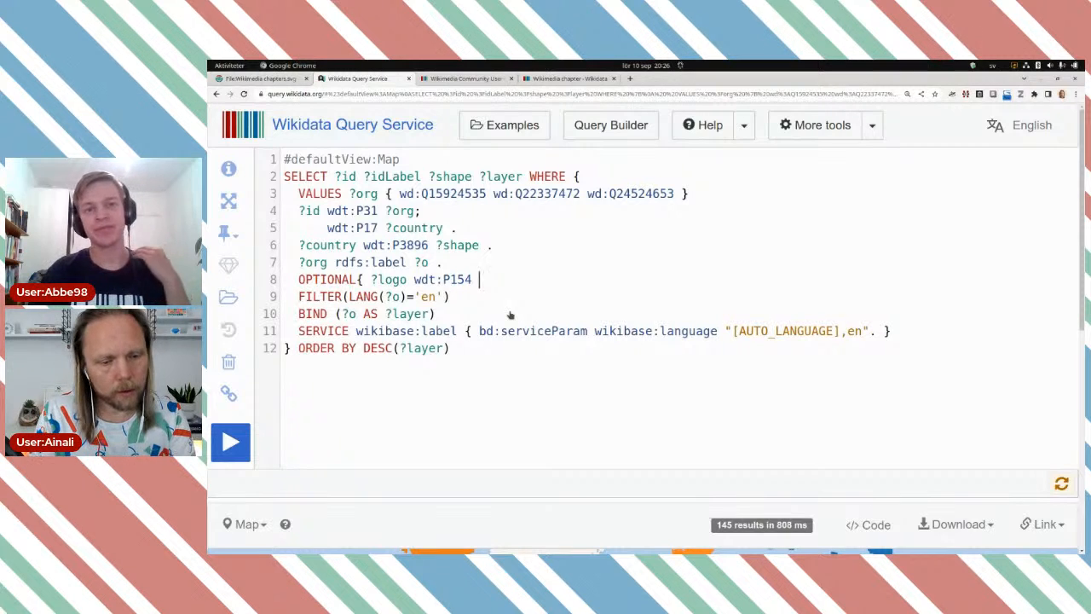
Replace the OPTIONAL clause's subject with ?id and add ?logo as the object after wdt:P154
key(ctrl+Left)
key(ctrl+Left)
key(ctrl+Left)
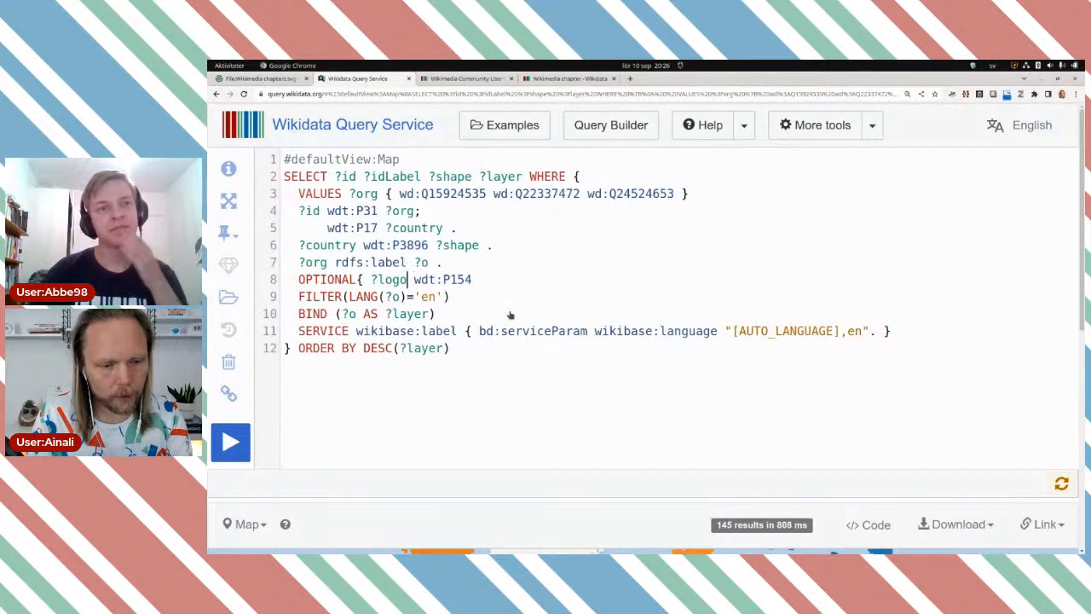
key(ctrl+shift+Left)
key(BackSpace)
text(i)
key(BackSpace)
text(?i)
key(ctrl+space)
text(d)
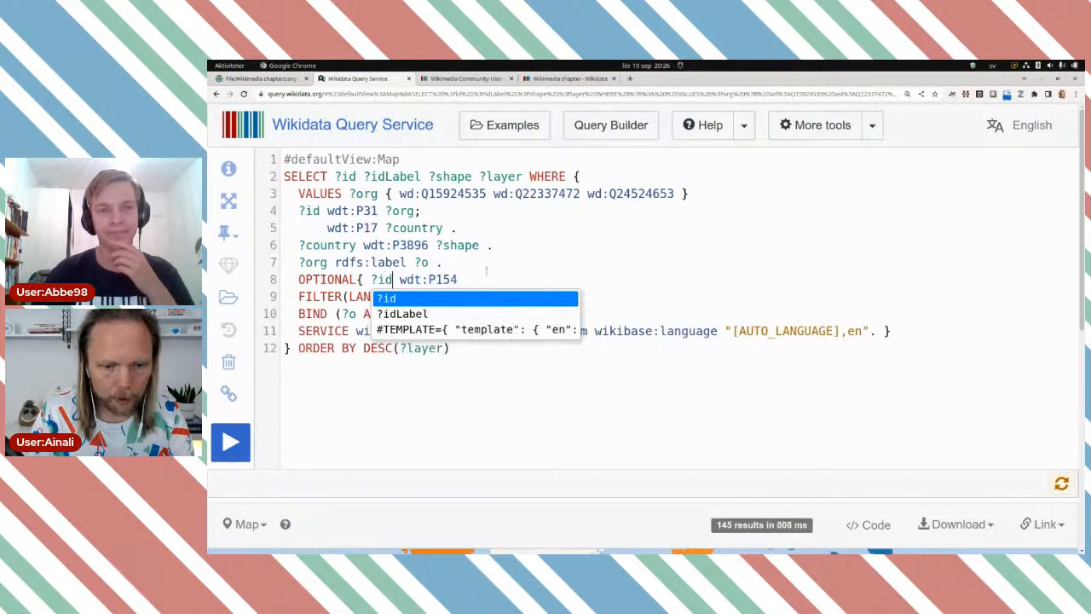
click(483, 278)
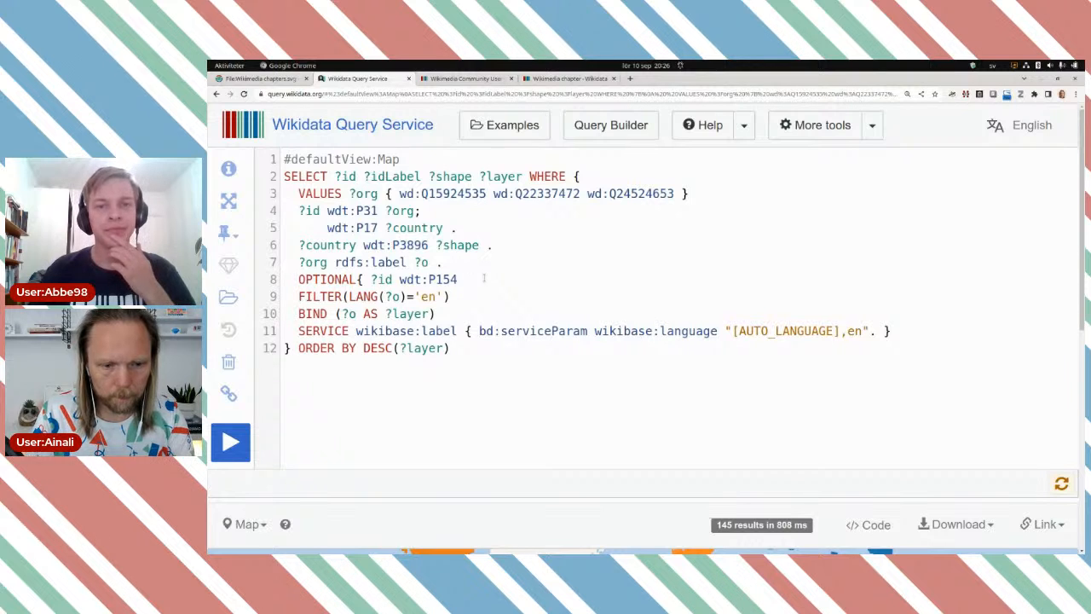
text(?logo )
text(})
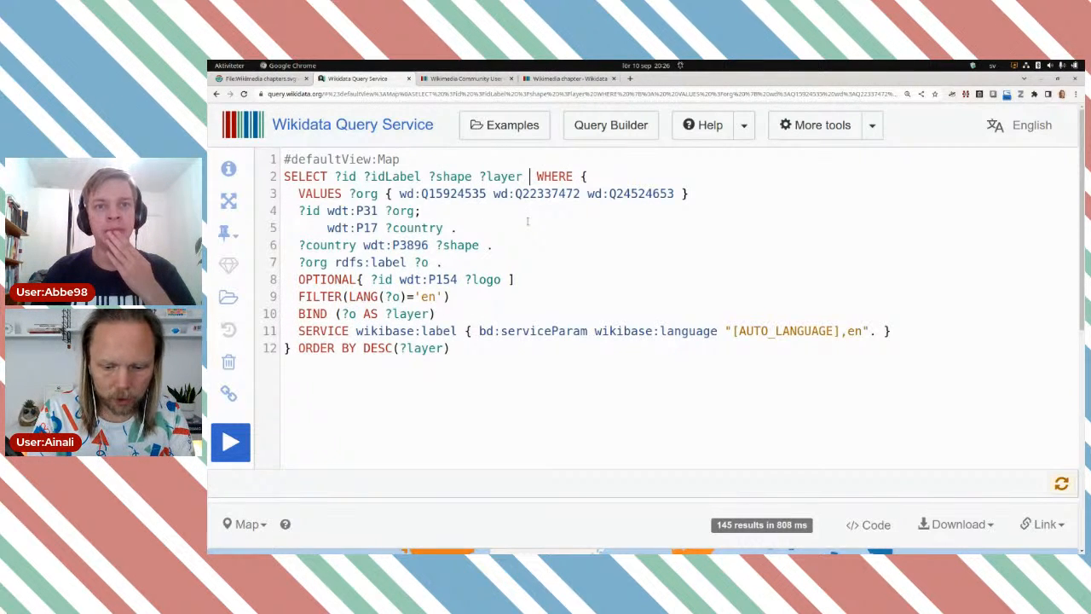
Add ?logo to the SELECT variables, end the OPTIONAL clause with a closing brace, and run the query to load the map
text( ?logo)
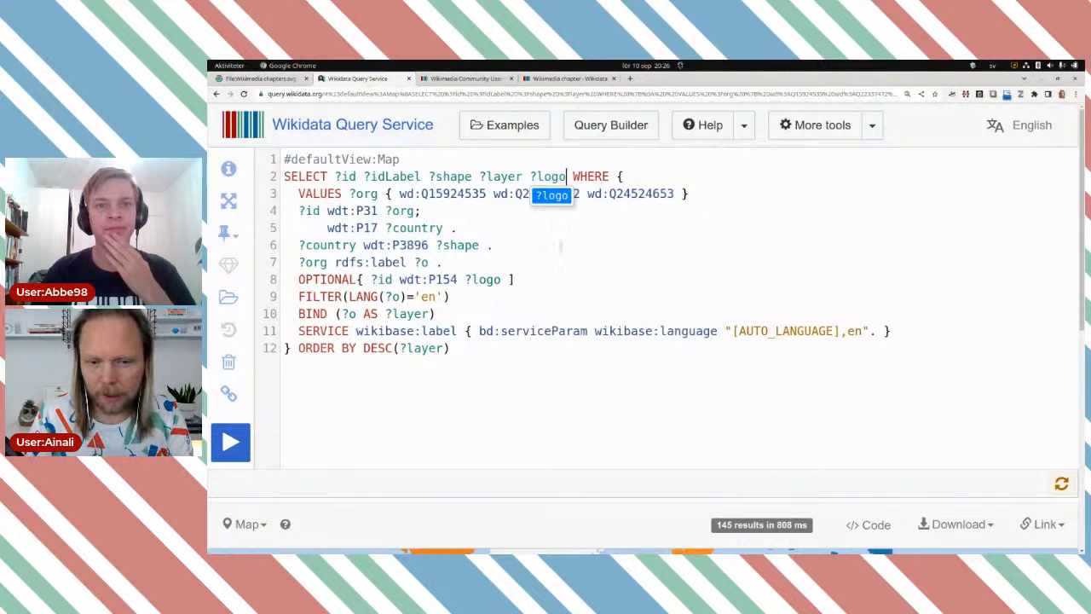
click(561, 246)
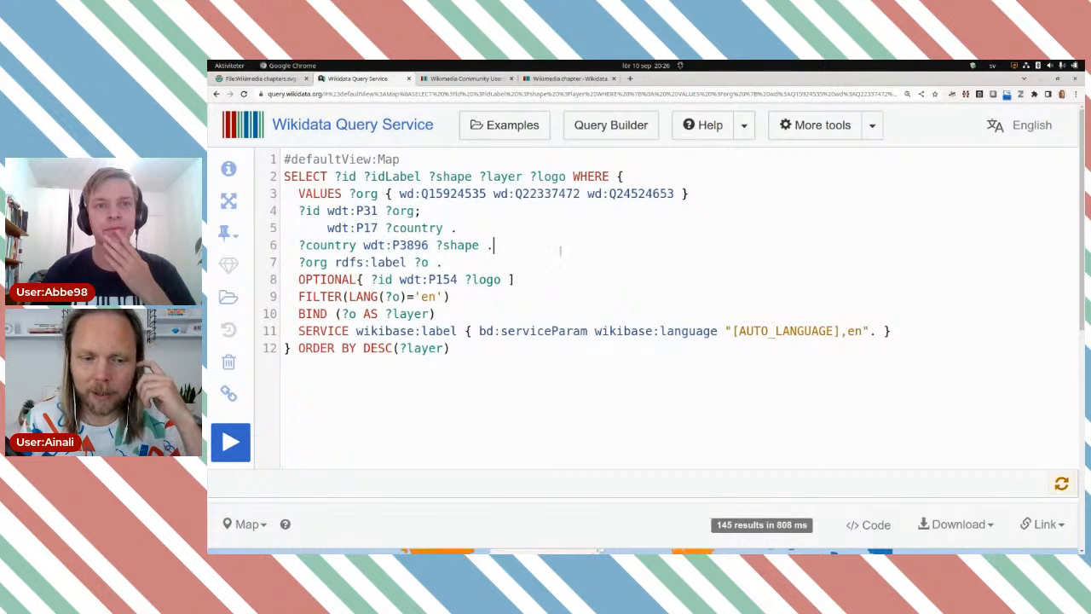
key(BackSpace)
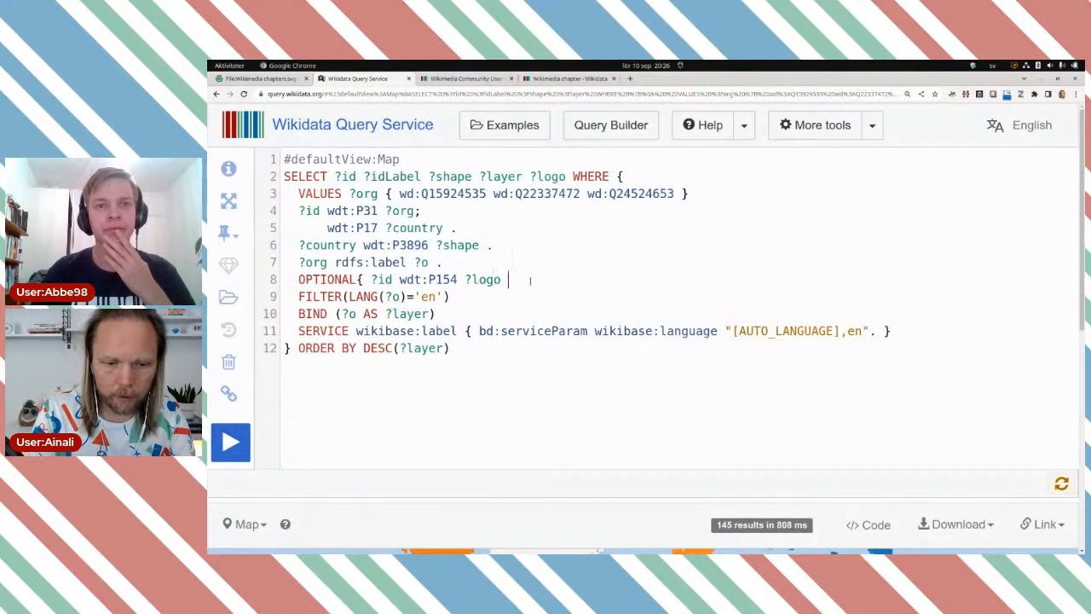
text(})
key(BackSpace)
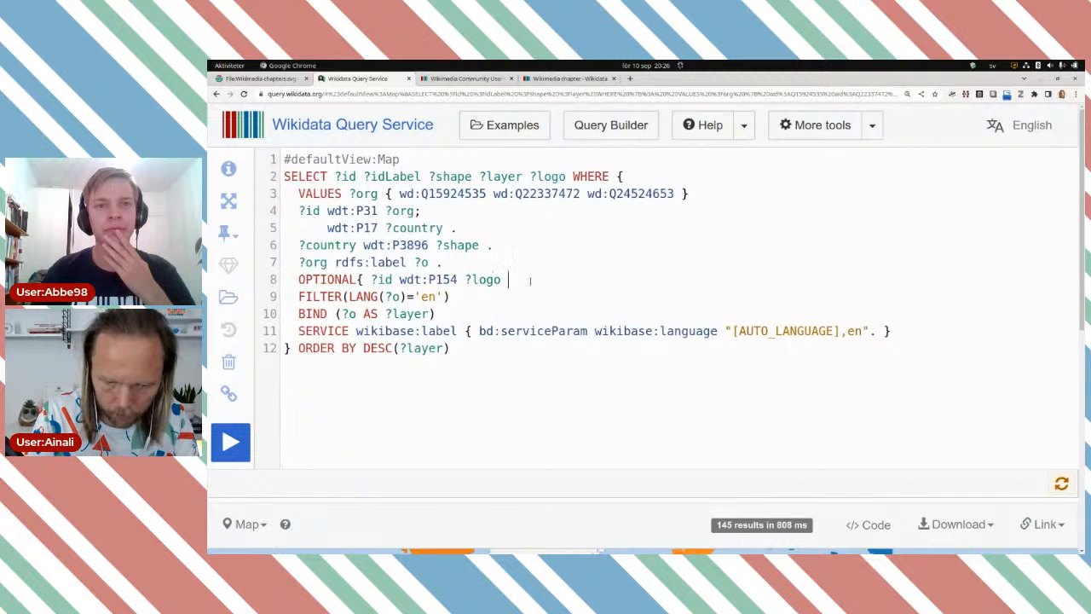
text(})
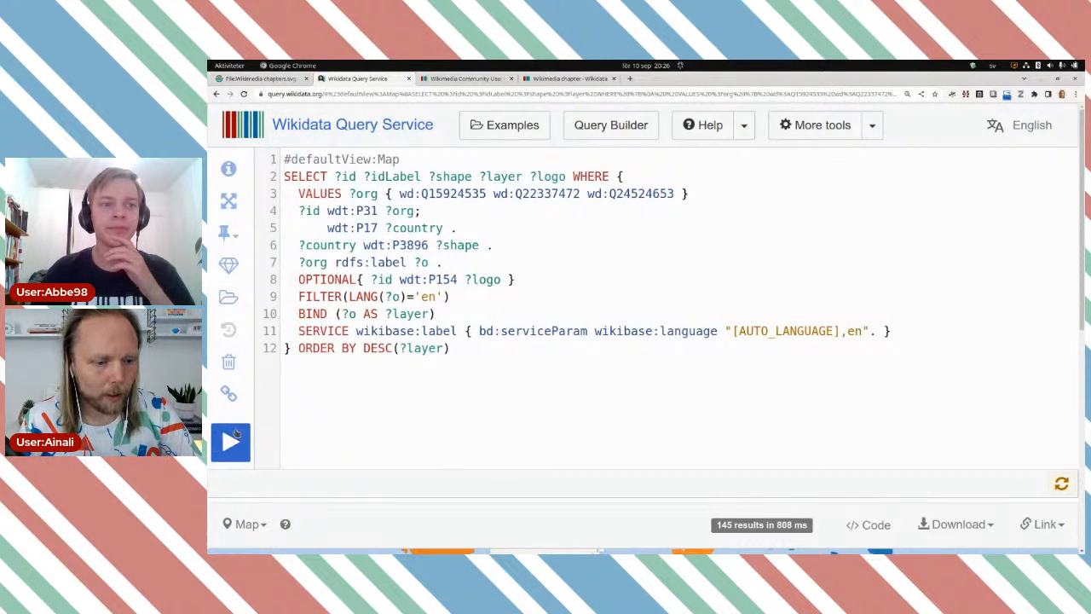
click(246, 443)
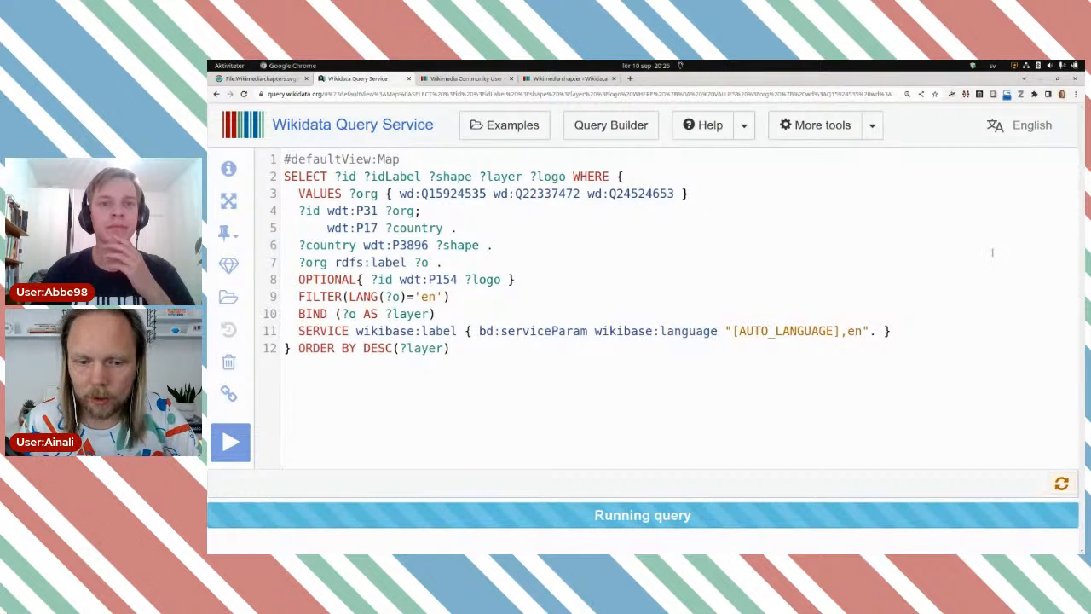
scroll(987, 242, down, 5)
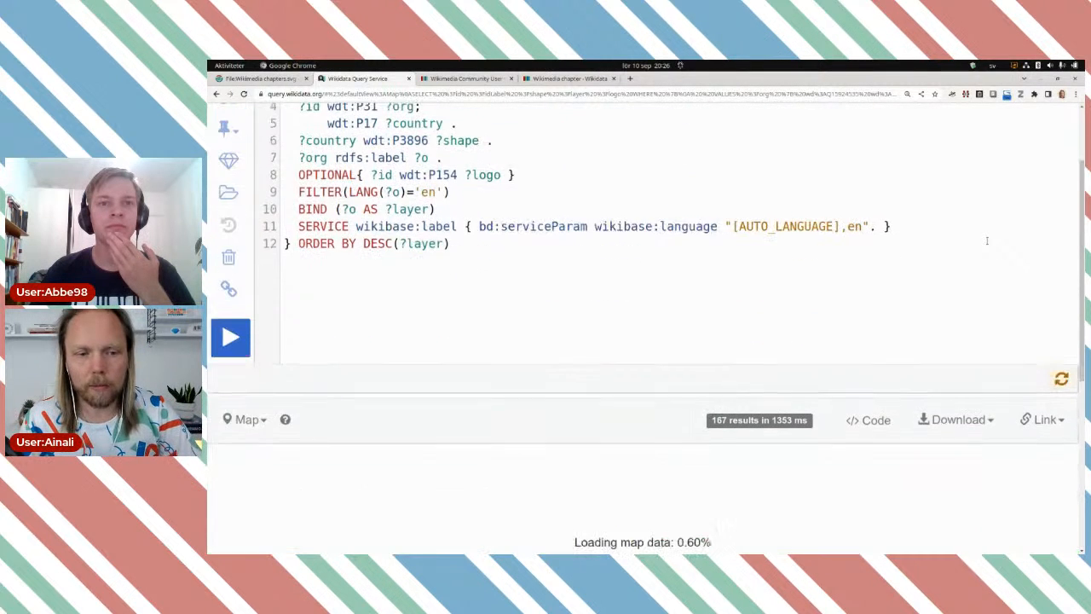
scroll(958, 196, down, 2)
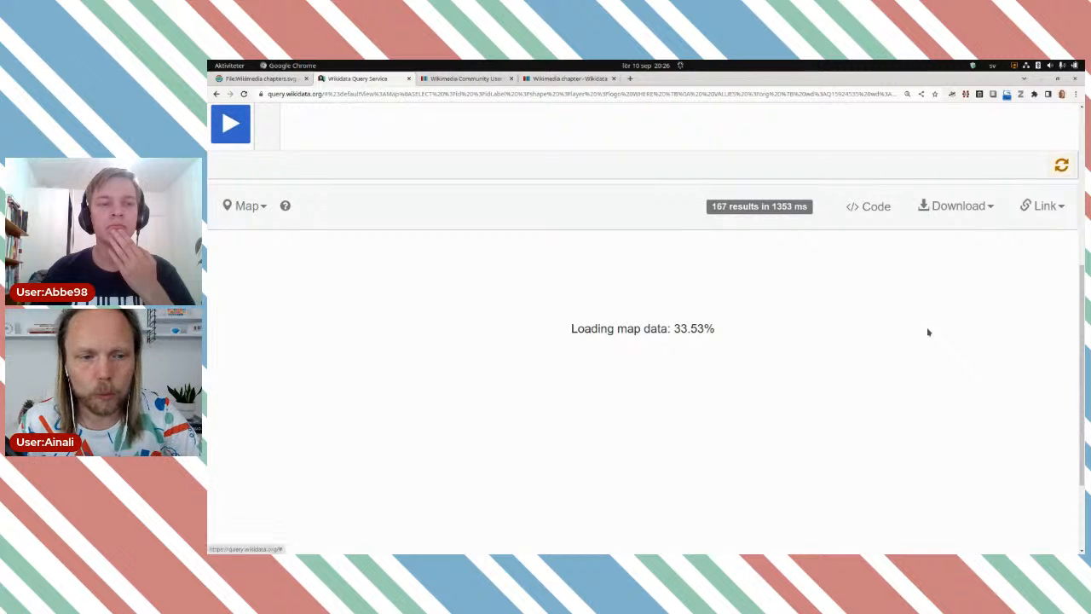
scroll(928, 332, down, 1)
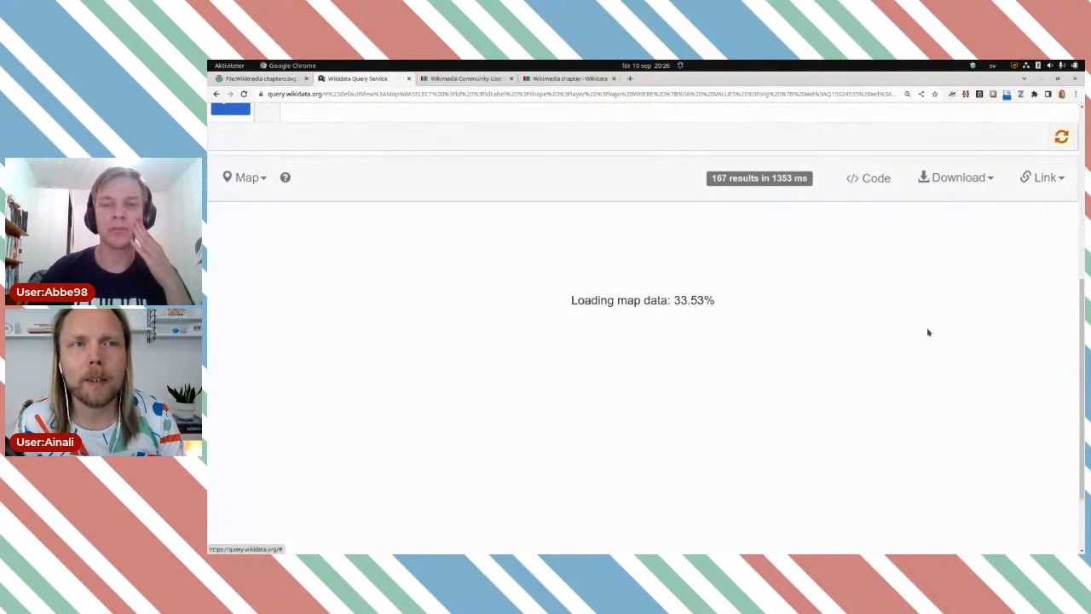
scroll(928, 332, down, 1)
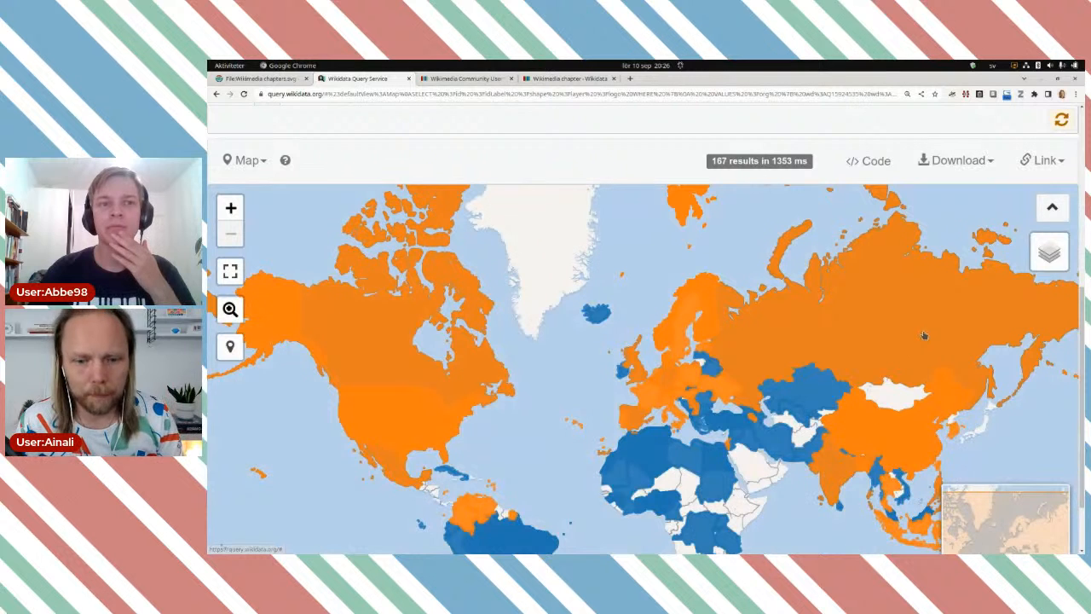
Inspect the organization details and logos for Sweden, Russia, Canada and Algeria on the map, and close the details
click(682, 339)
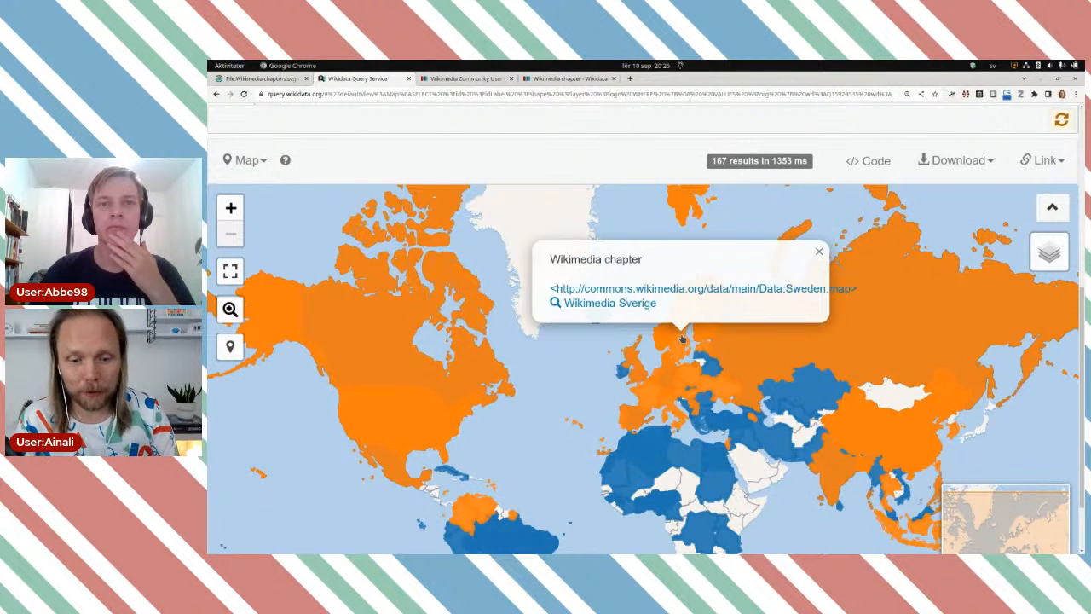
click(783, 363)
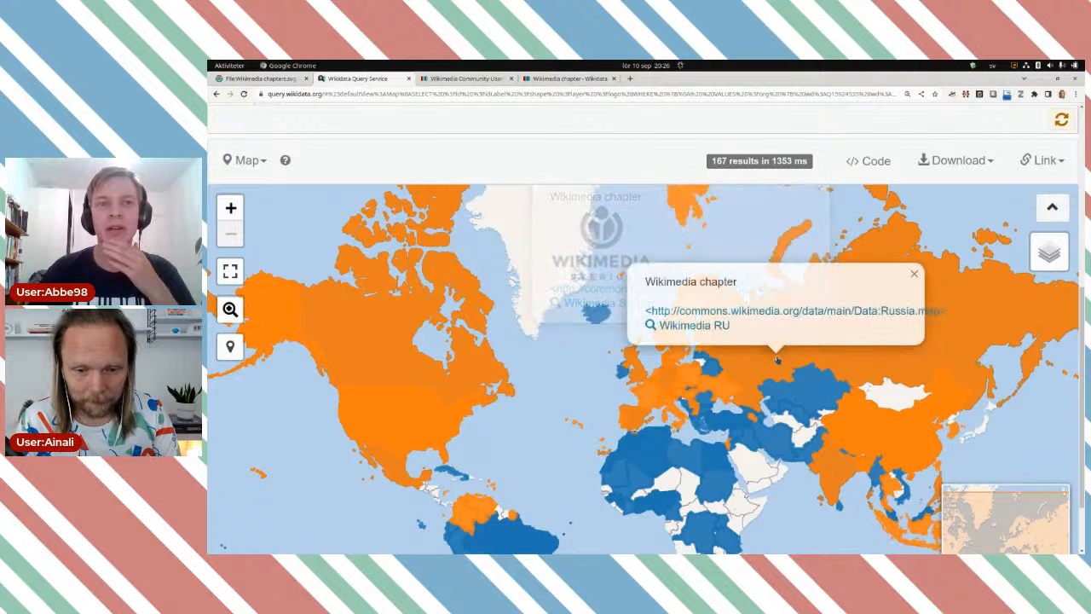
click(404, 370)
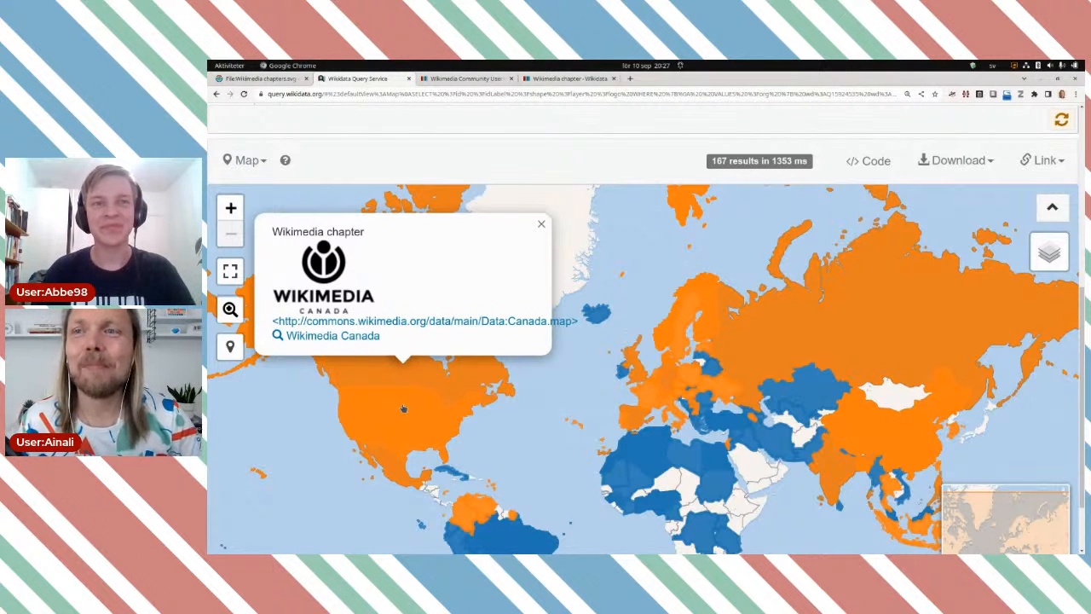
click(656, 445)
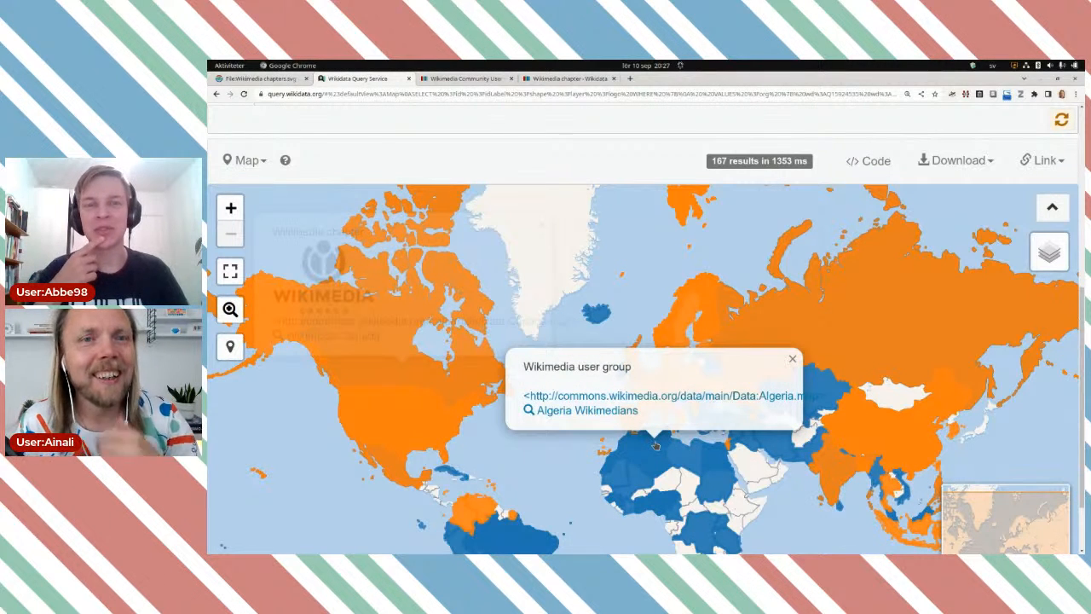
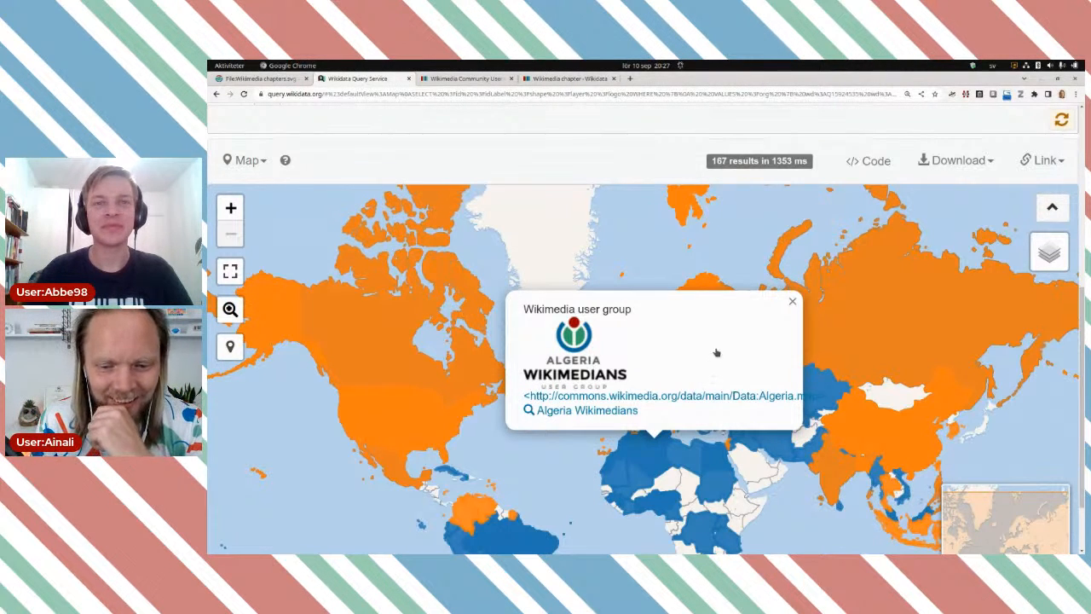
click(792, 302)
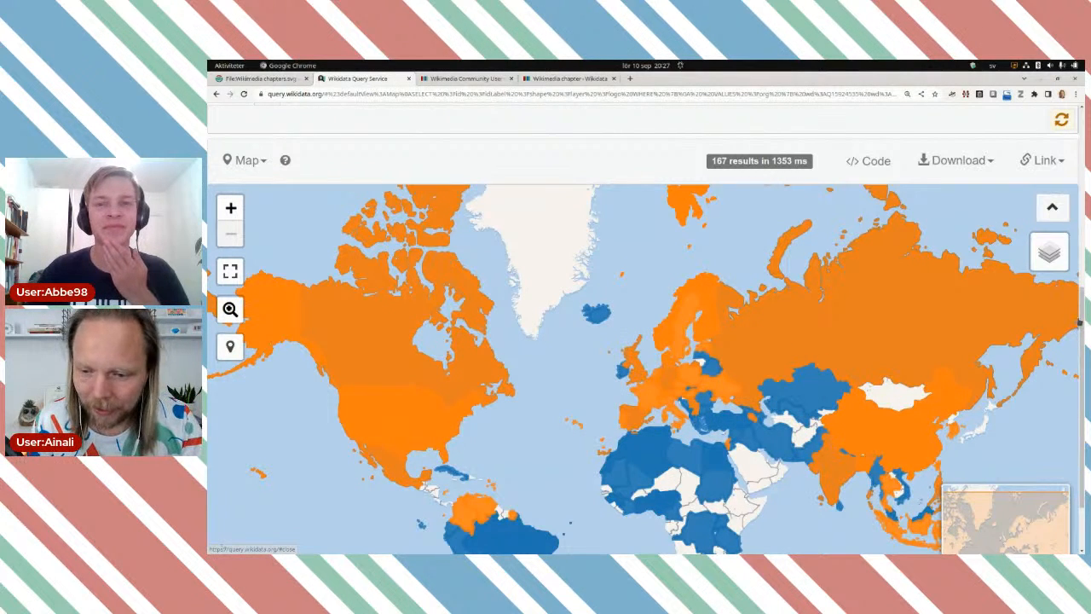
scroll(1079, 315, down, 2)
click(1075, 260)
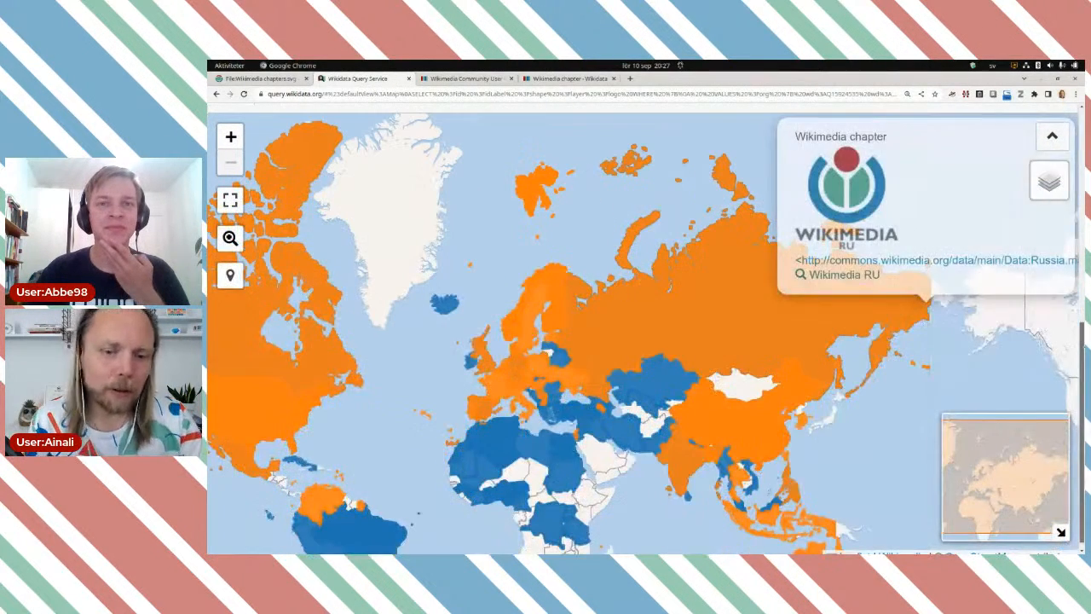
click(846, 381)
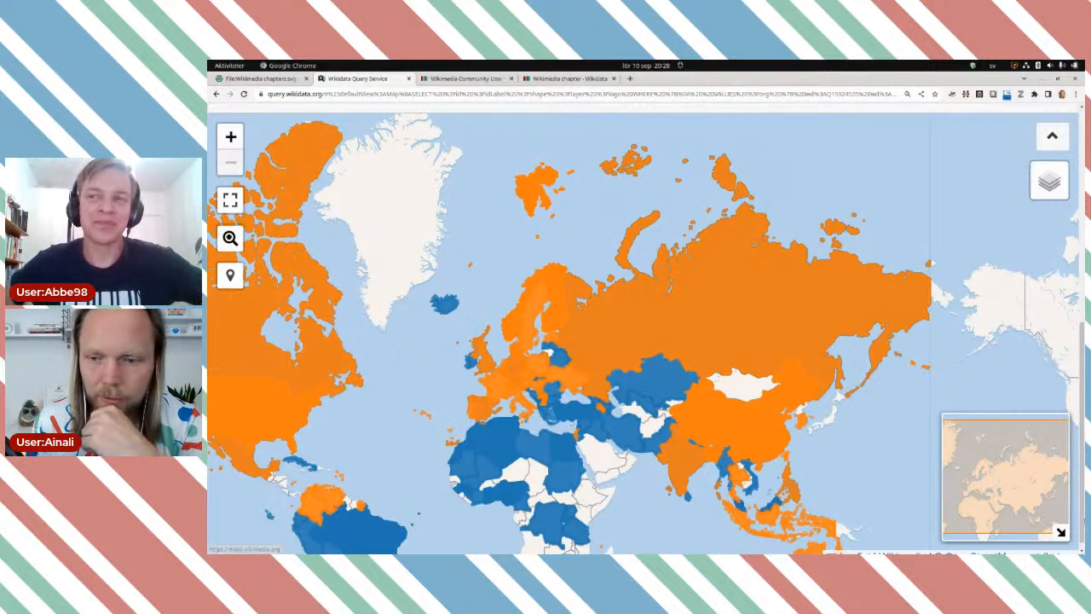
Return to the query code, generate a short URL for the query and select the link text
mouse_move(1041, 206)
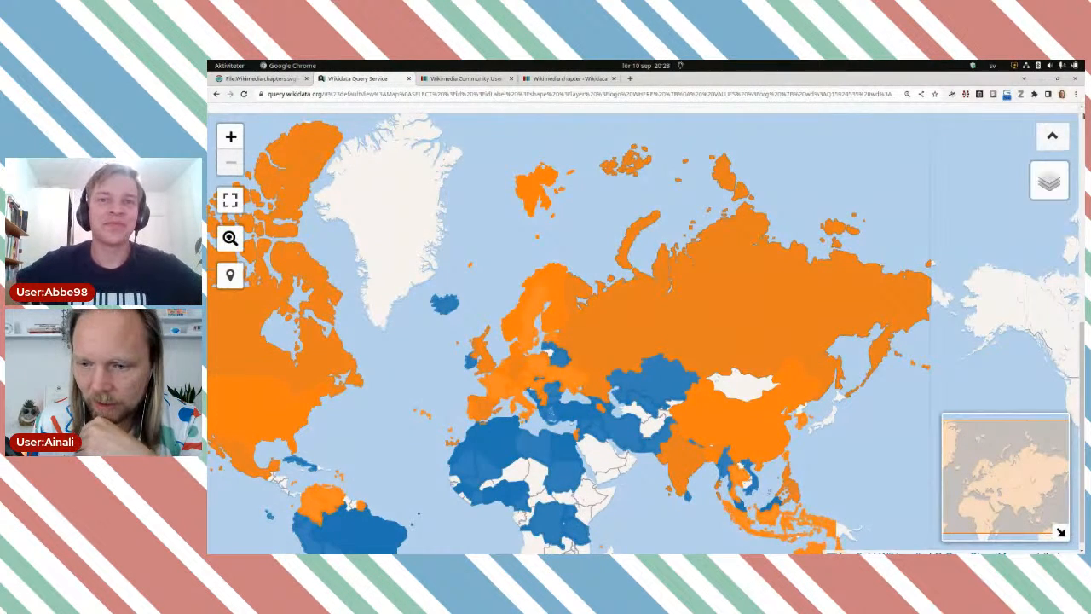
click(1051, 137)
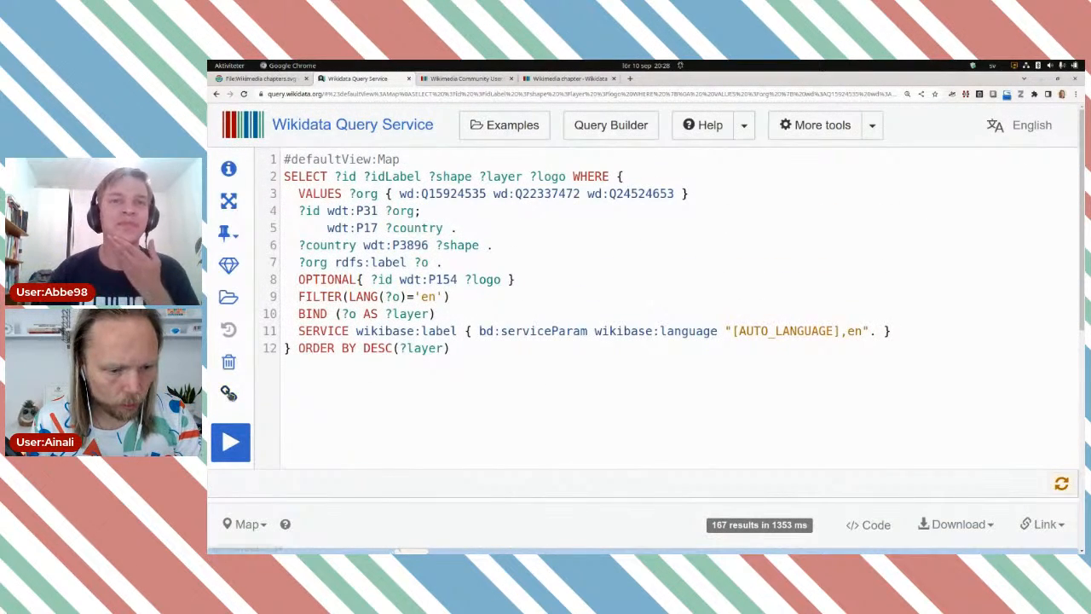
click(229, 393)
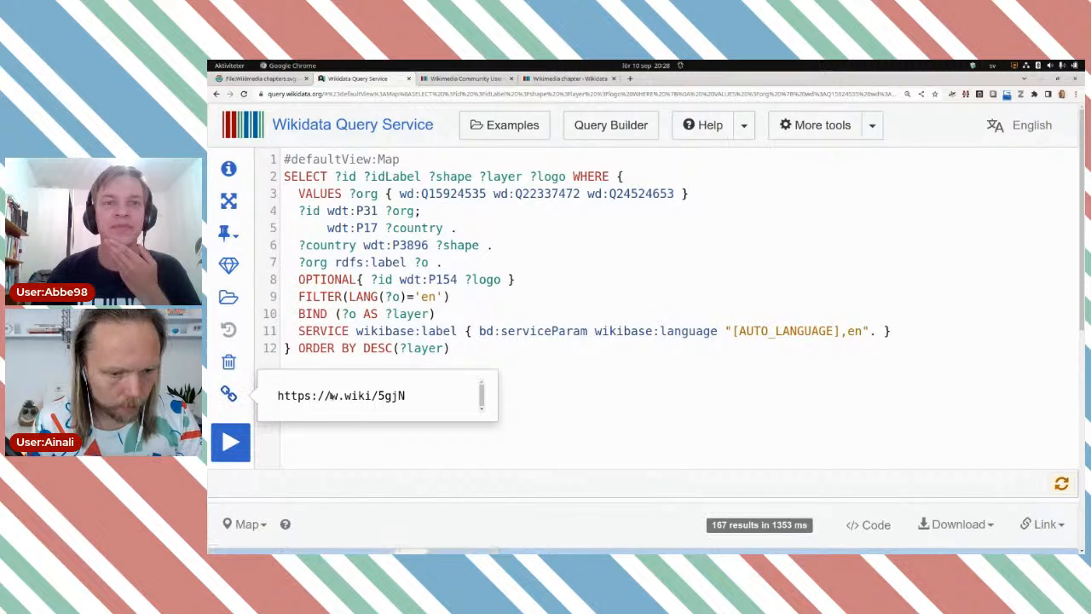
triple_click(340, 395)
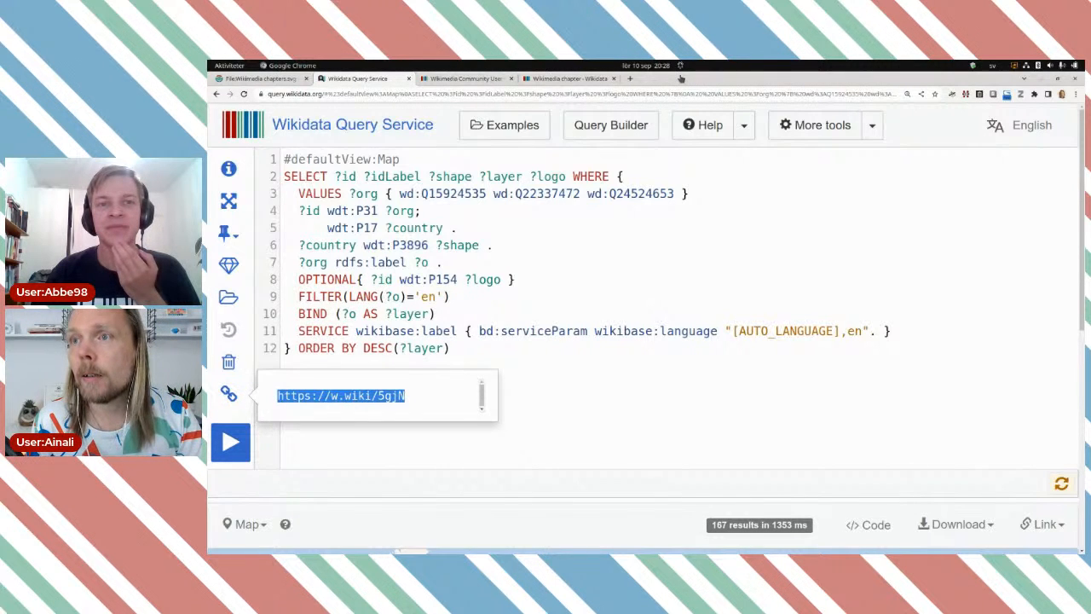
drag(340, 396, 681, 78)
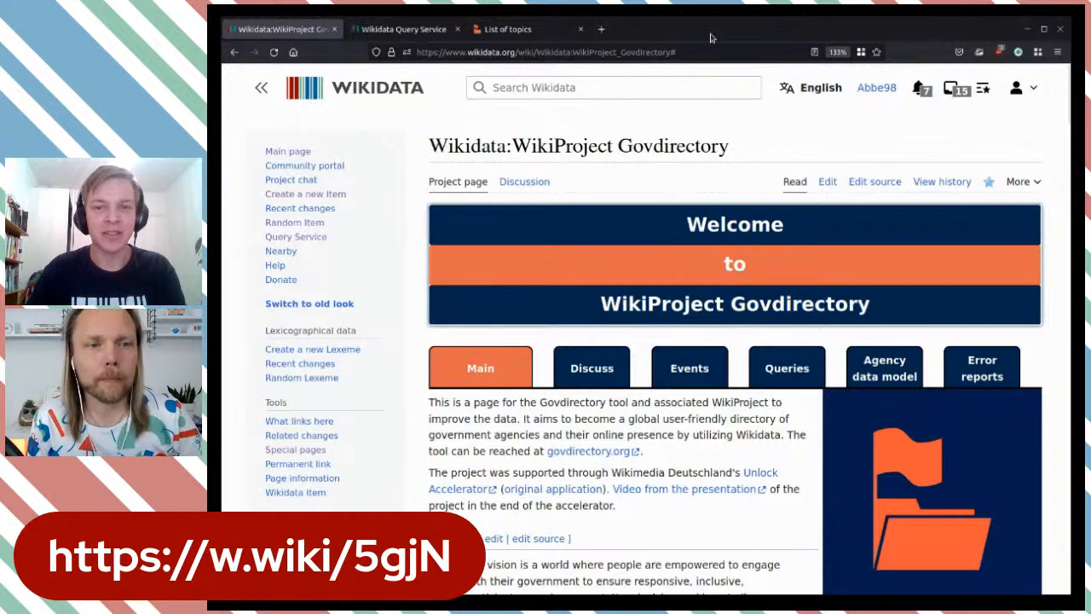
Switch to Govdirectory's list of topics and open the Environmental protection topic
click(507, 29)
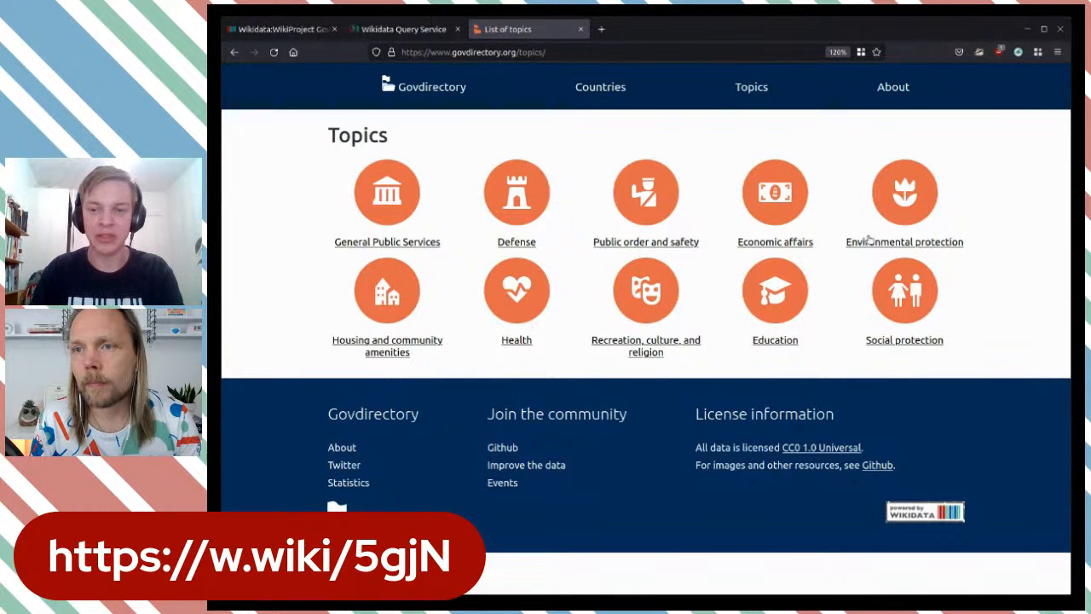
click(902, 247)
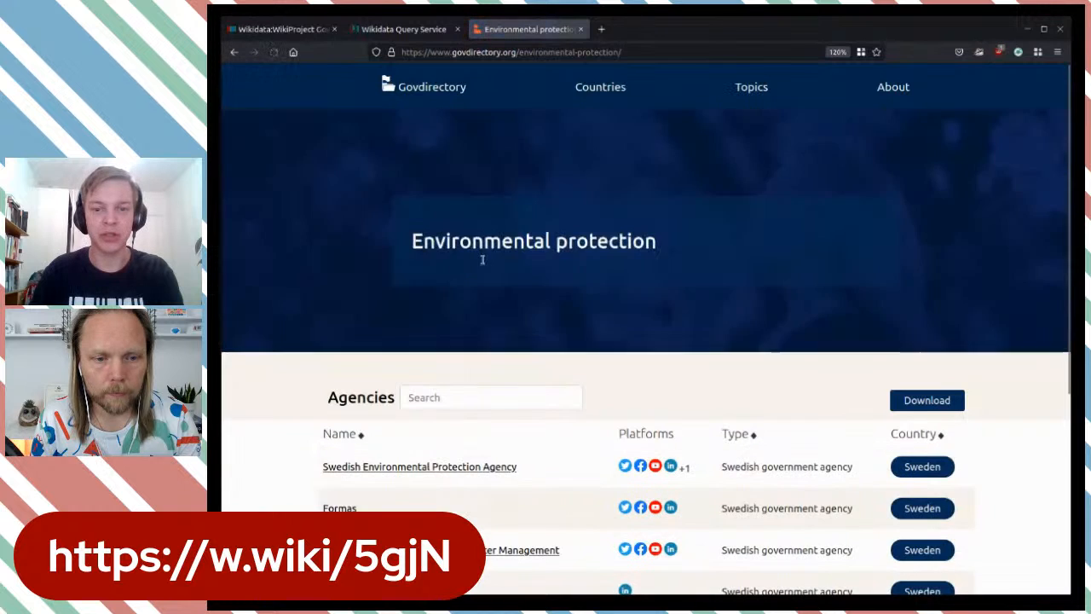
Look through the agencies listed under the Environmental protection topic, including their platforms, types and countries
scroll(572, 271, down, 2)
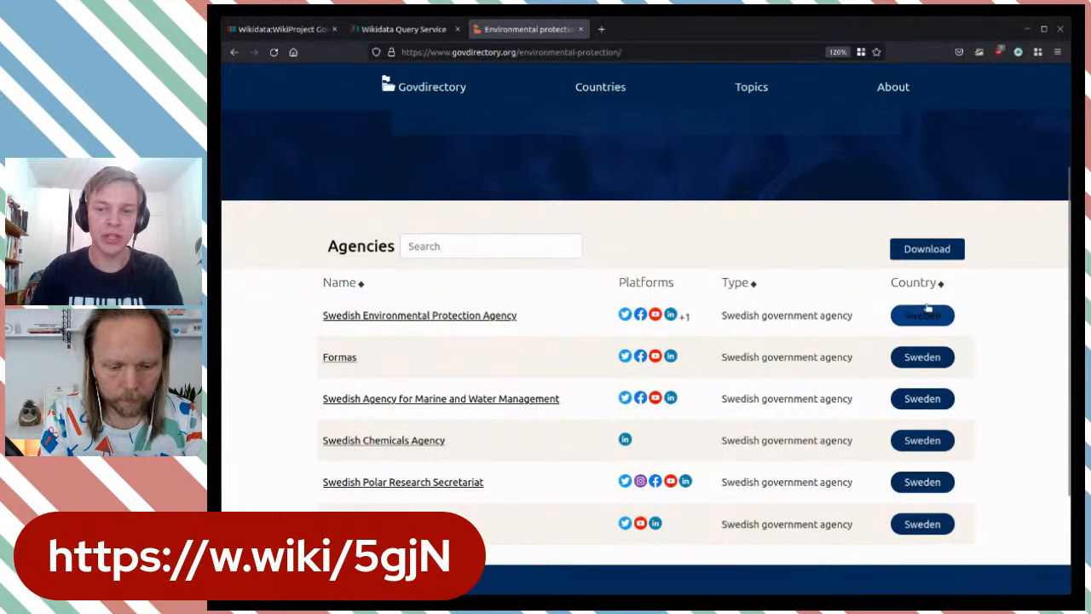
scroll(740, 279, up, 2)
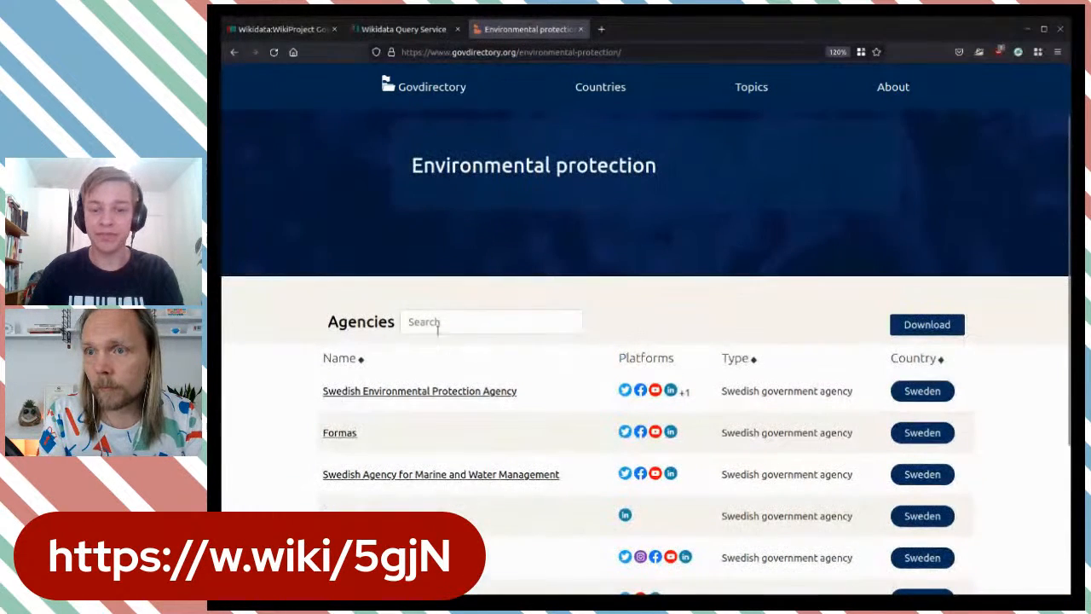
scroll(650, 297, up, 2)
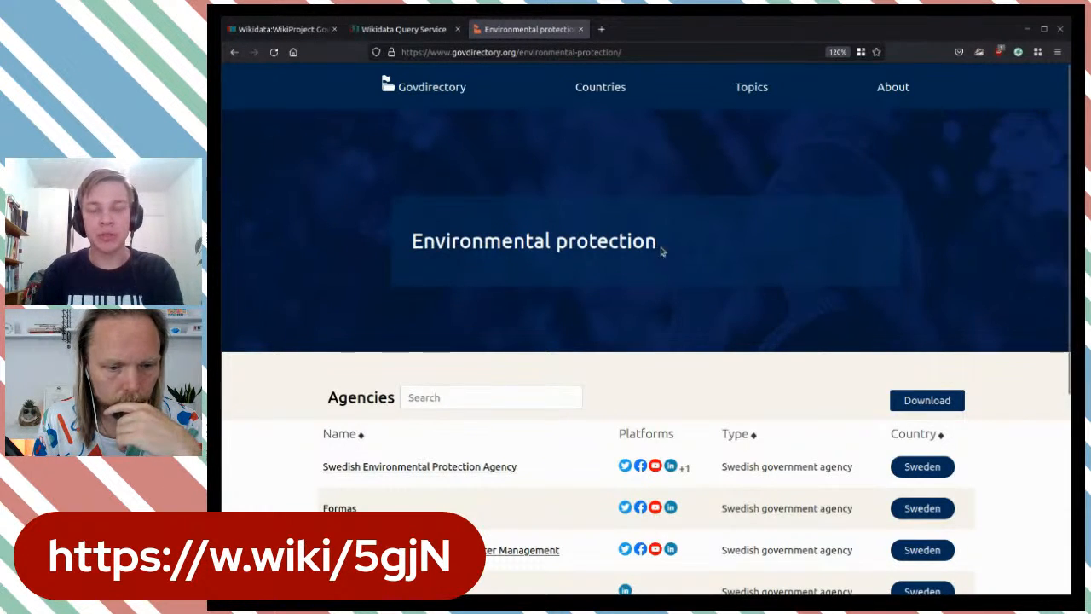
scroll(780, 256, down, 3)
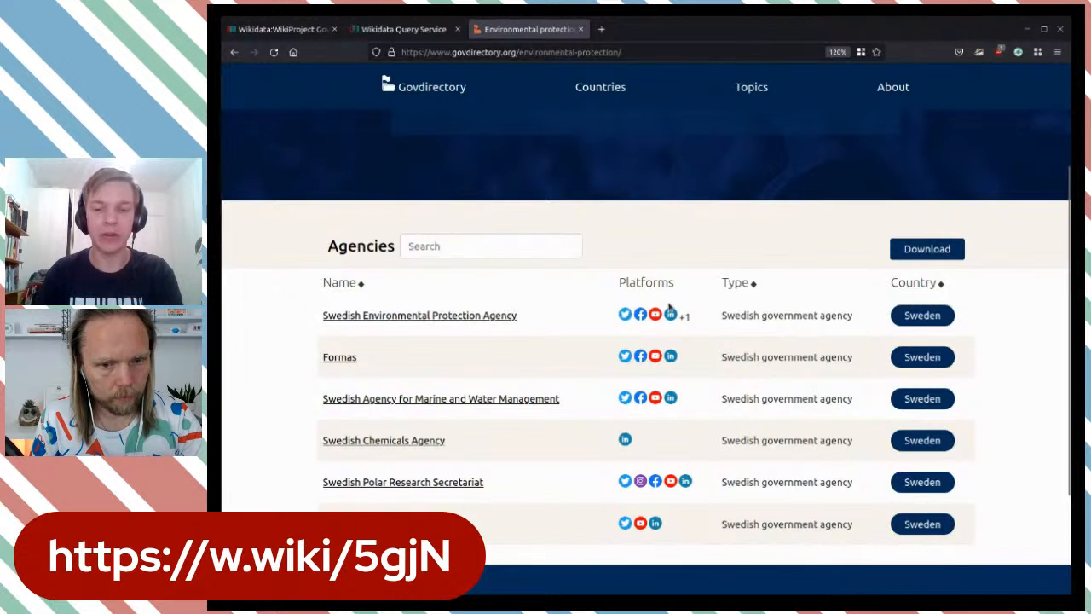
scroll(764, 271, down, 1)
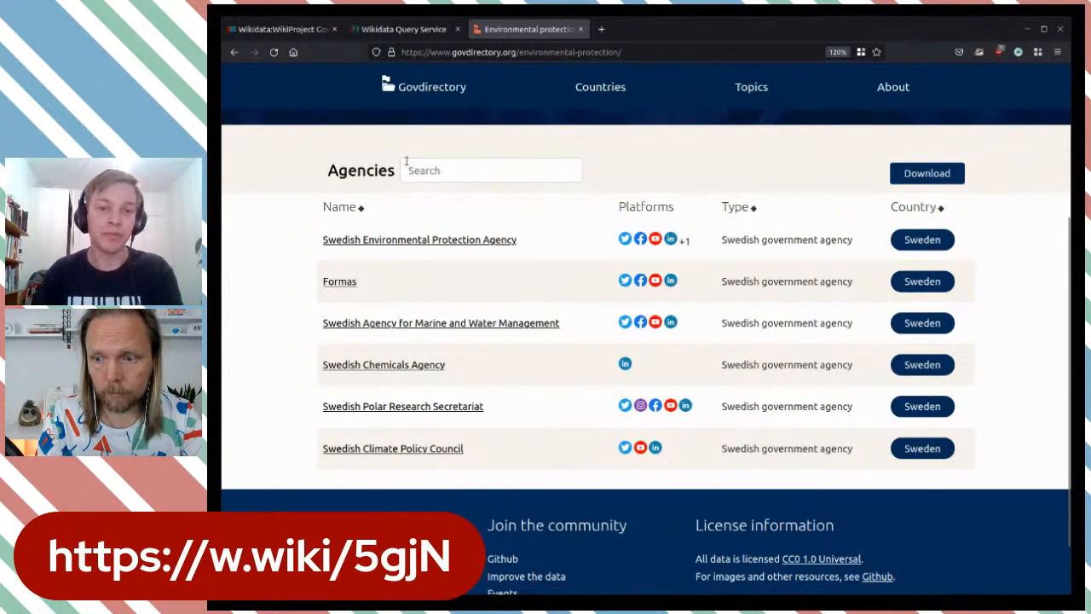
Switch to the Wikidata Query Service and paste the copied Swedish government agencies query into the empty editor
click(409, 30)
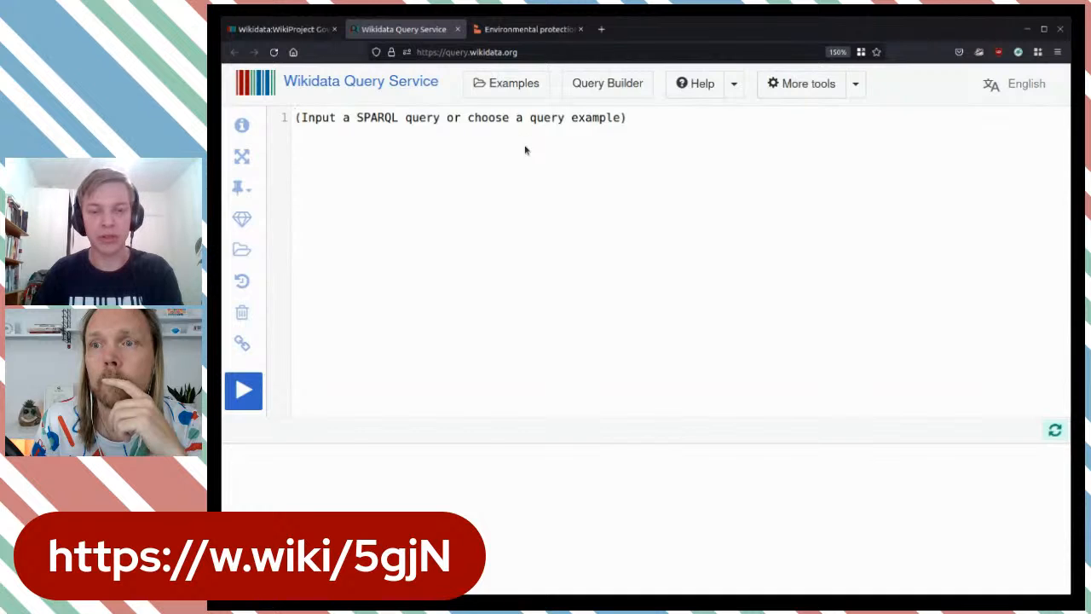
key(ctrl+v)
scroll(460, 245, up, 10)
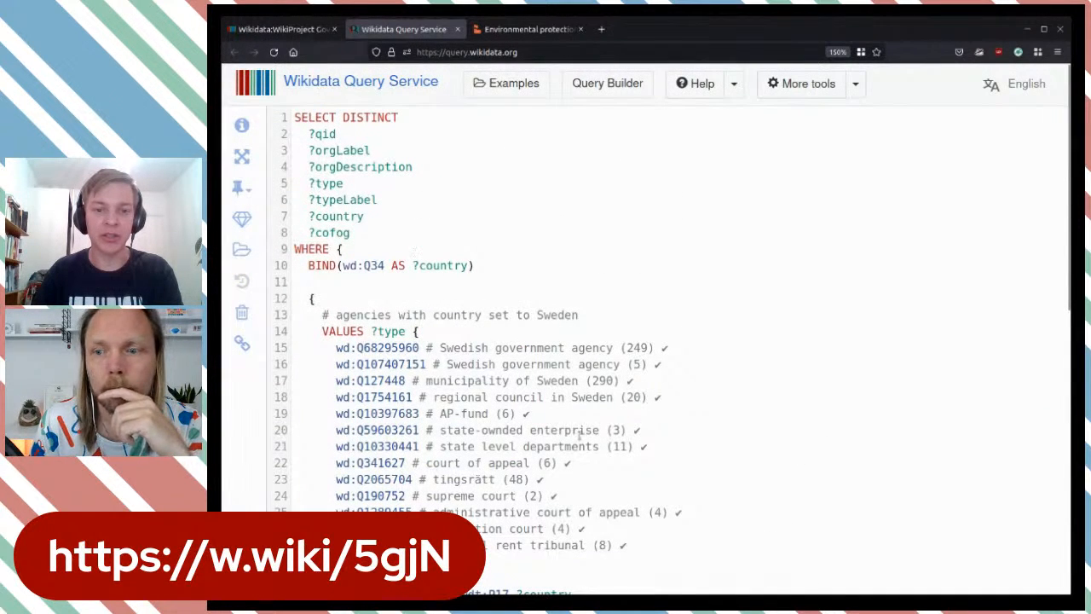
Examine the query's SELECT variables, including ?cofog, and the list of Swedish agency types in the first VALUES block
drag(349, 233, 369, 150)
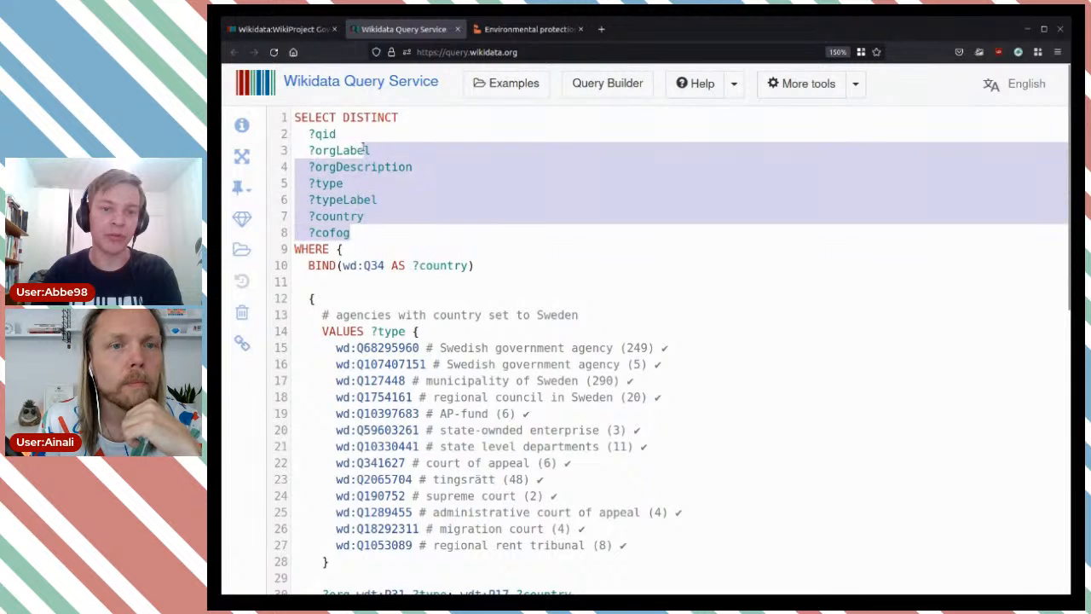
click(512, 168)
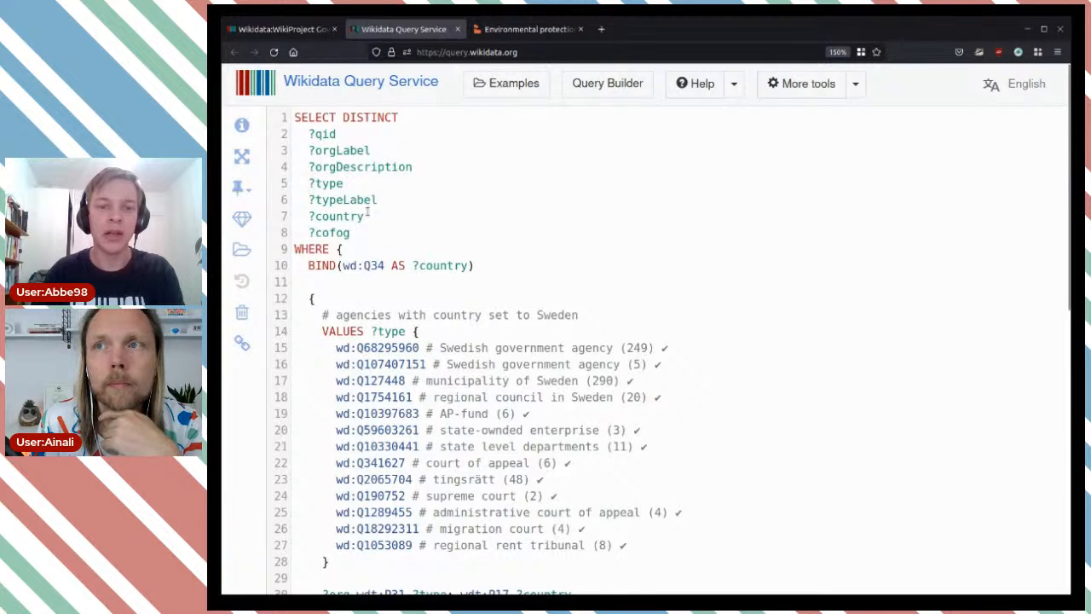
drag(350, 233, 304, 232)
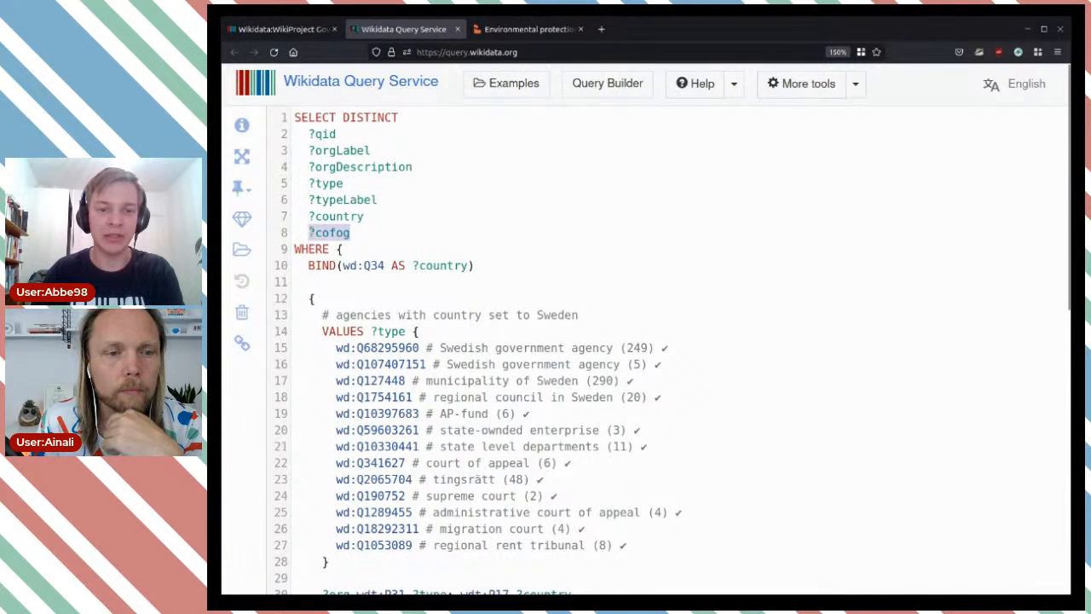
click(304, 232)
scroll(346, 127, down, 3)
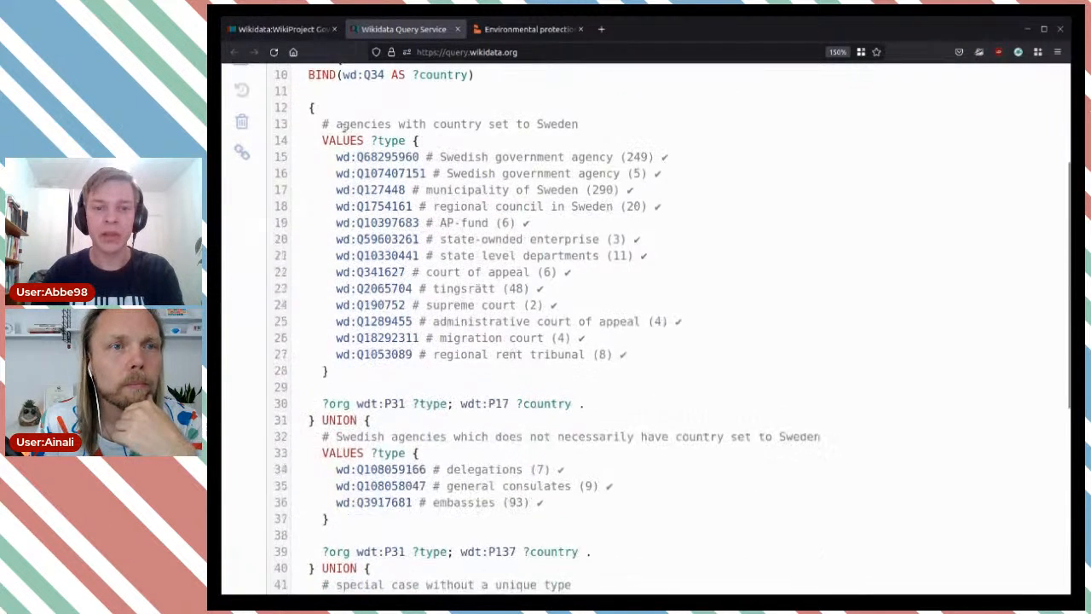
scroll(346, 128, up, 2)
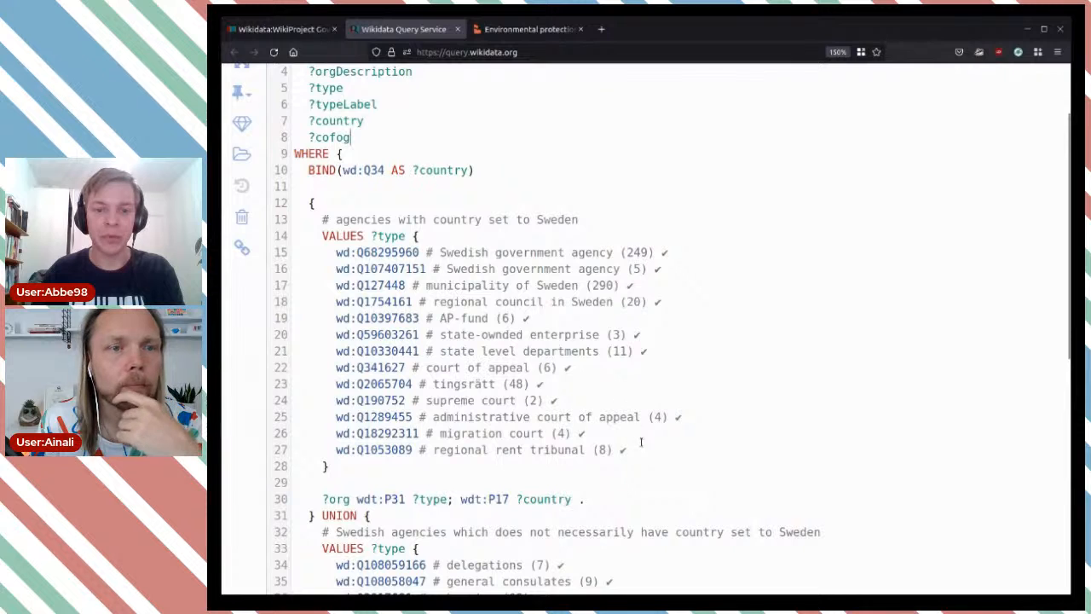
drag(634, 450, 333, 253)
click(482, 345)
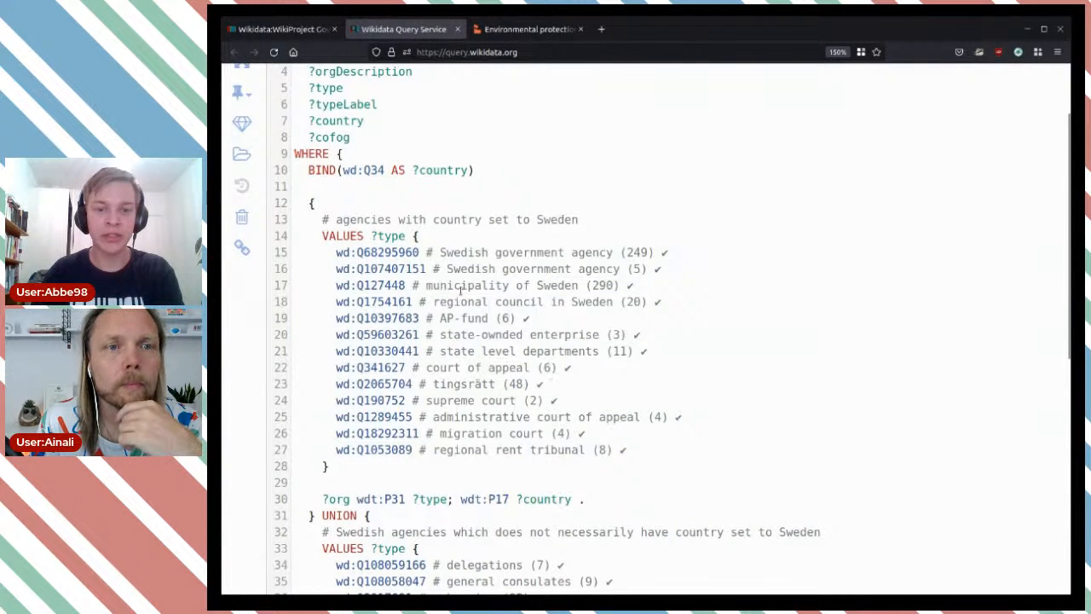
Review the query's UNION branches, the domstolsverket special case and the MINUS clauses for P576, P1366 and P3999
scroll(528, 344, down, 7)
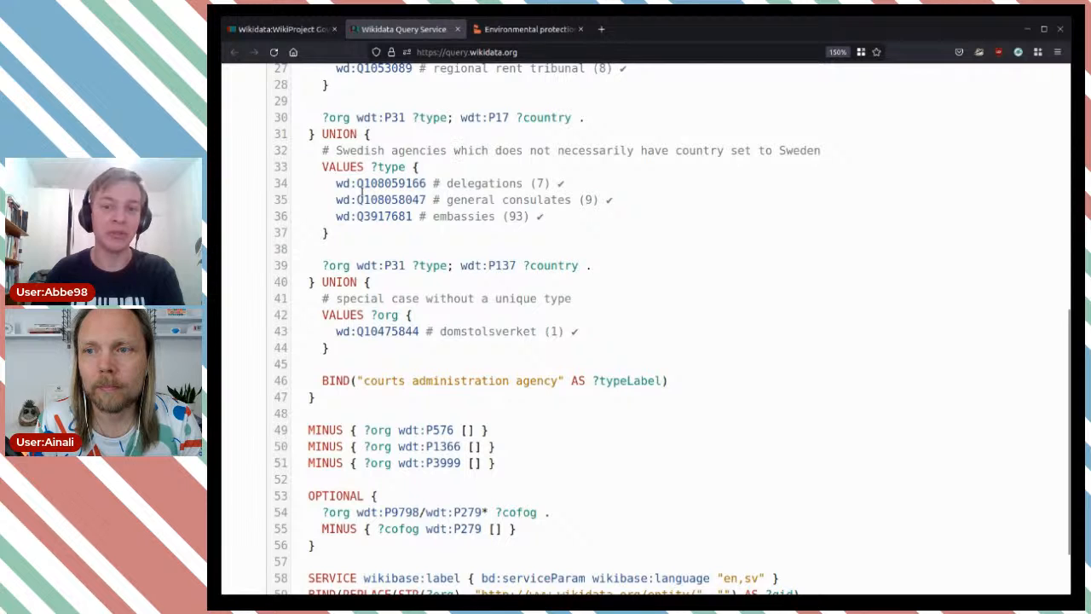
scroll(492, 250, down, 2)
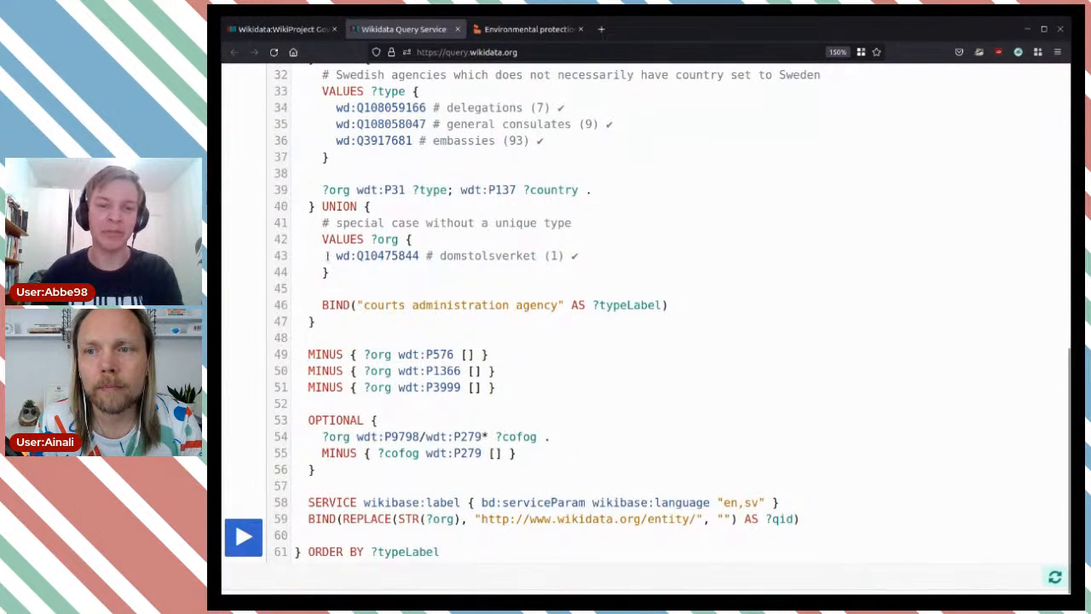
drag(329, 255, 573, 255)
click(580, 256)
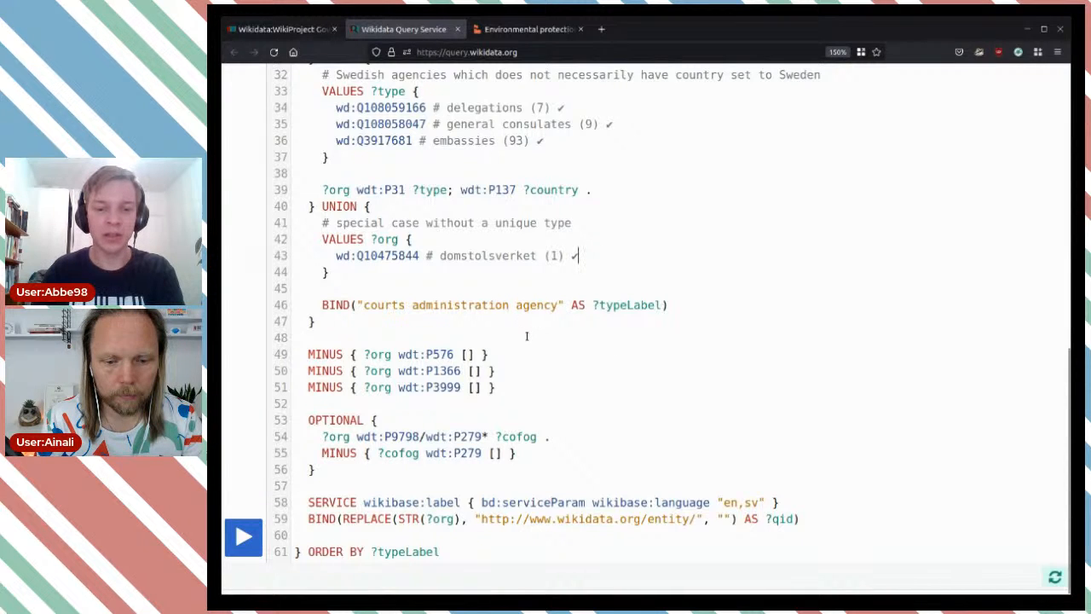
mouse_move(338, 353)
mouse_down()
mouse_move(490, 353)
mouse_move(478, 371)
mouse_move(335, 371)
mouse_up()
click(511, 382)
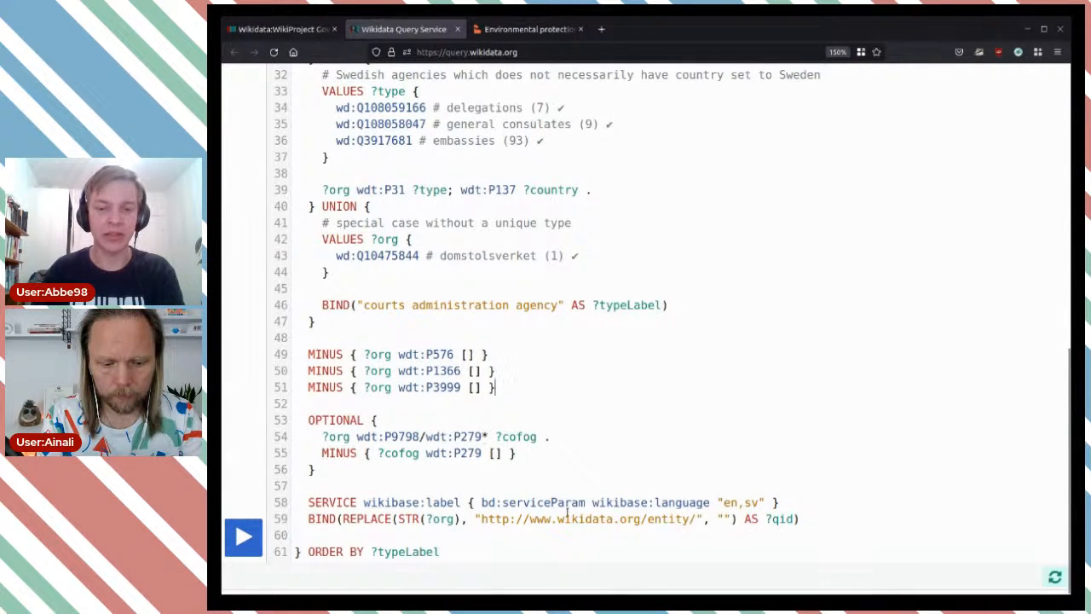
Run the query and inspect the Swedish National Courts Administration row and the cofog column in the results table
key(ctrl+Return)
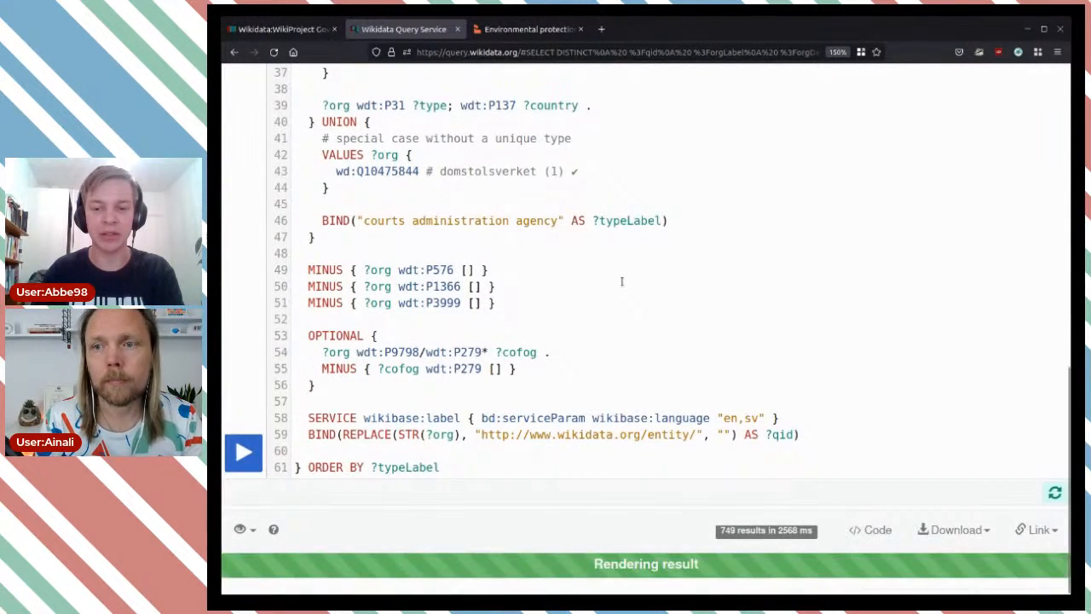
scroll(630, 294, down, 4)
scroll(622, 283, down, 2)
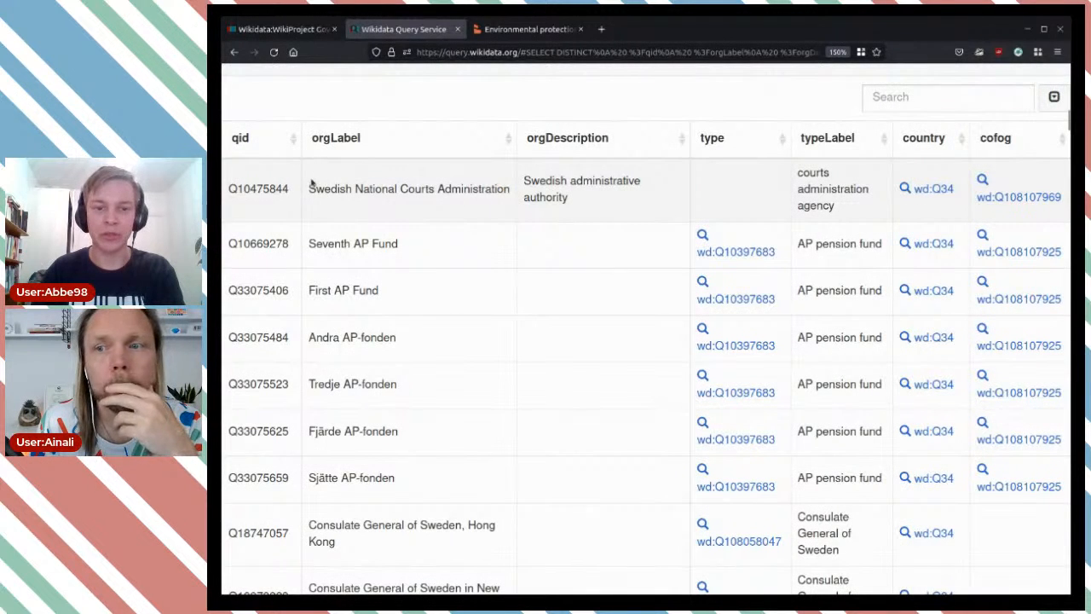
drag(313, 185, 451, 188)
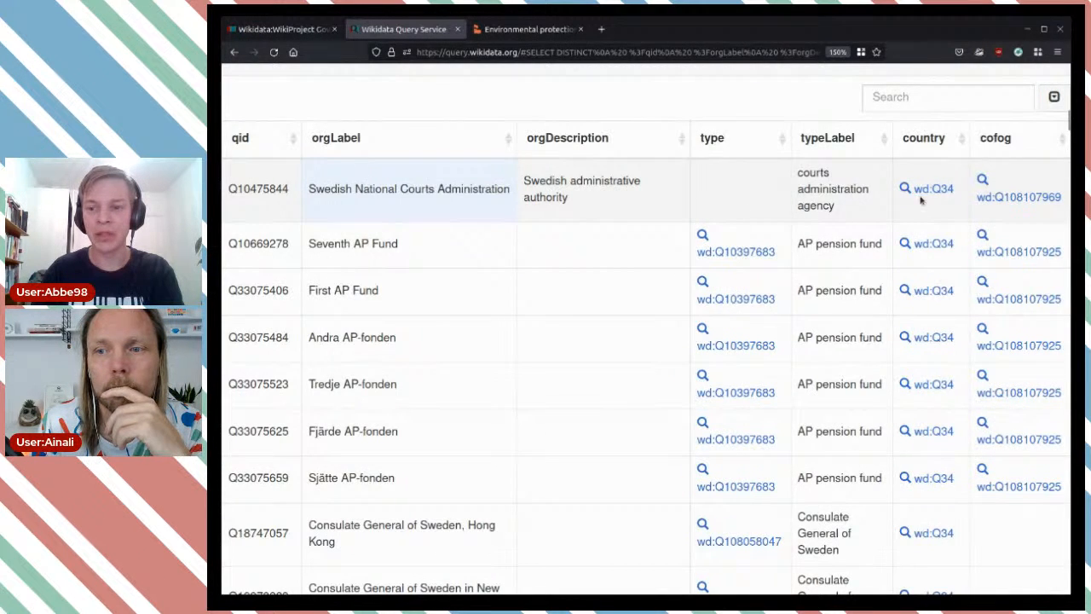
scroll(937, 189, down, 2)
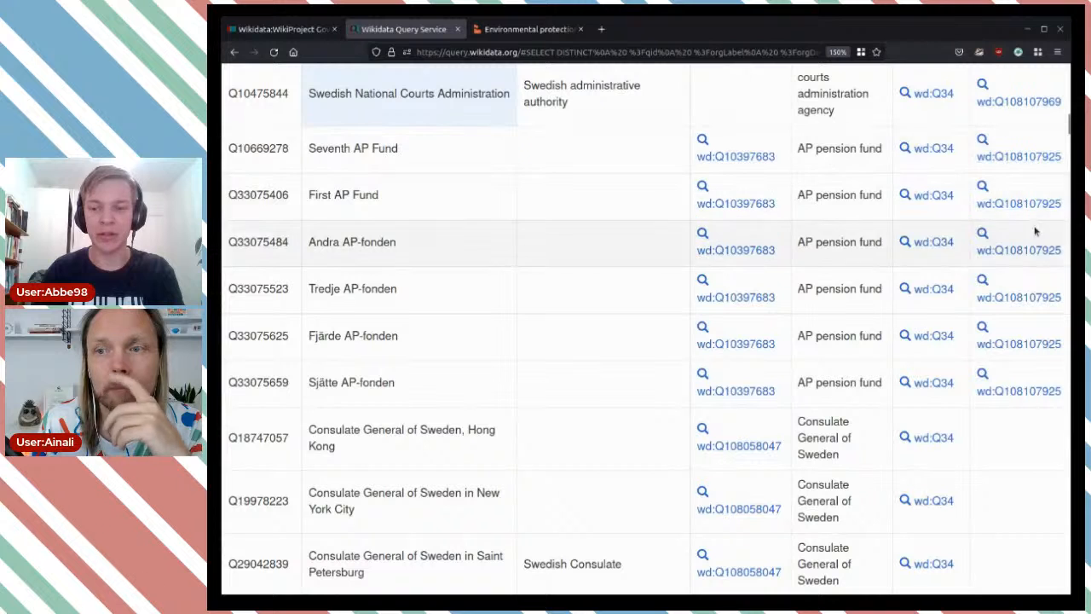
scroll(998, 282, up, 2)
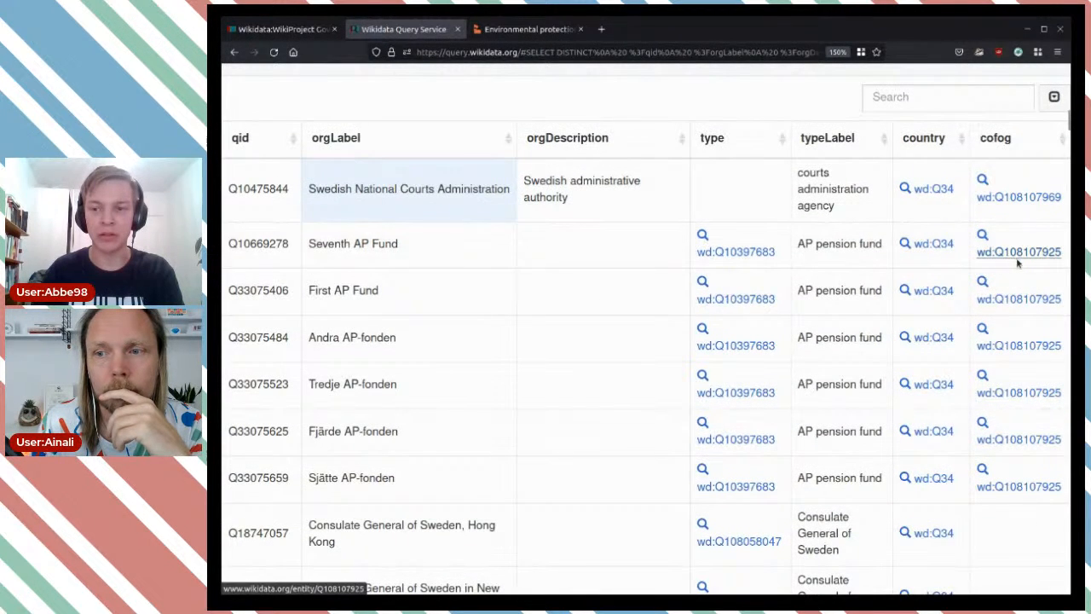
Open the Seventh AP Fund's cofog item in a new tab and examine its title and statements
middle_click(1008, 262)
click(519, 34)
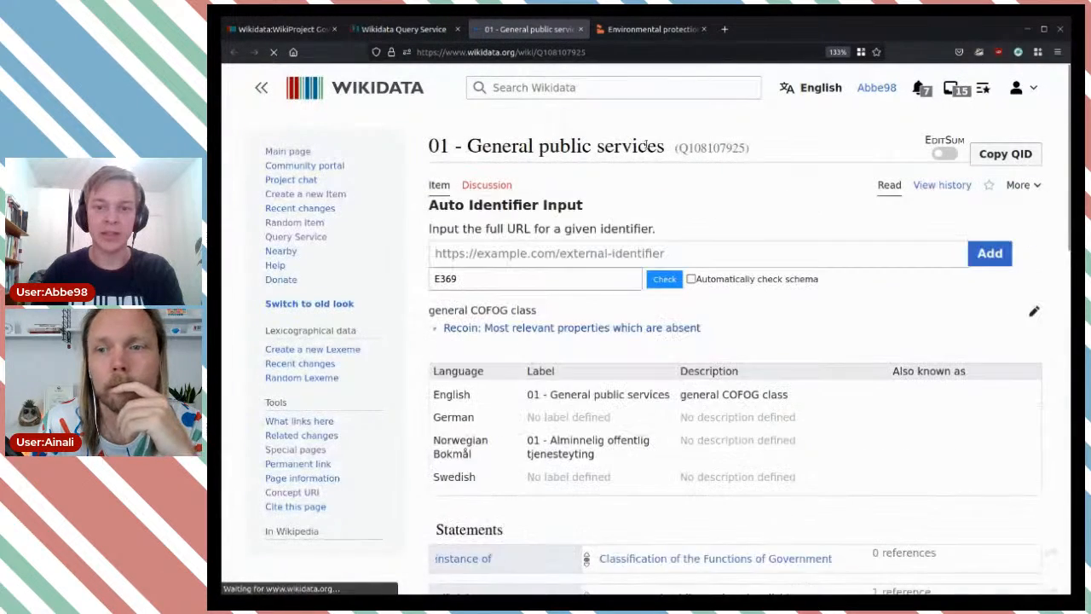
drag(661, 146, 488, 147)
click(585, 175)
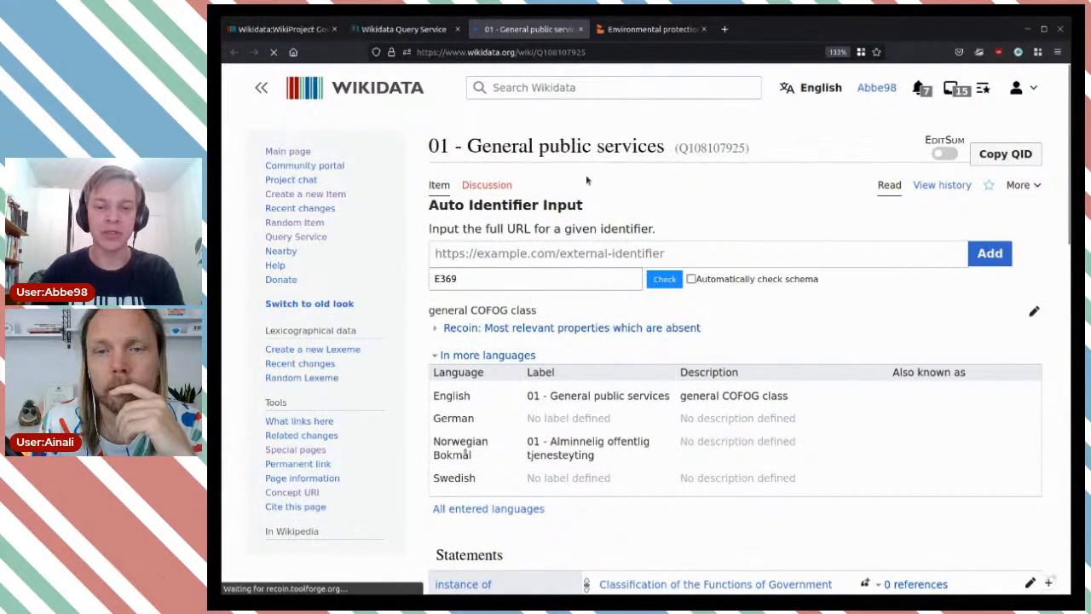
scroll(589, 176, down, 2)
scroll(588, 176, down, 5)
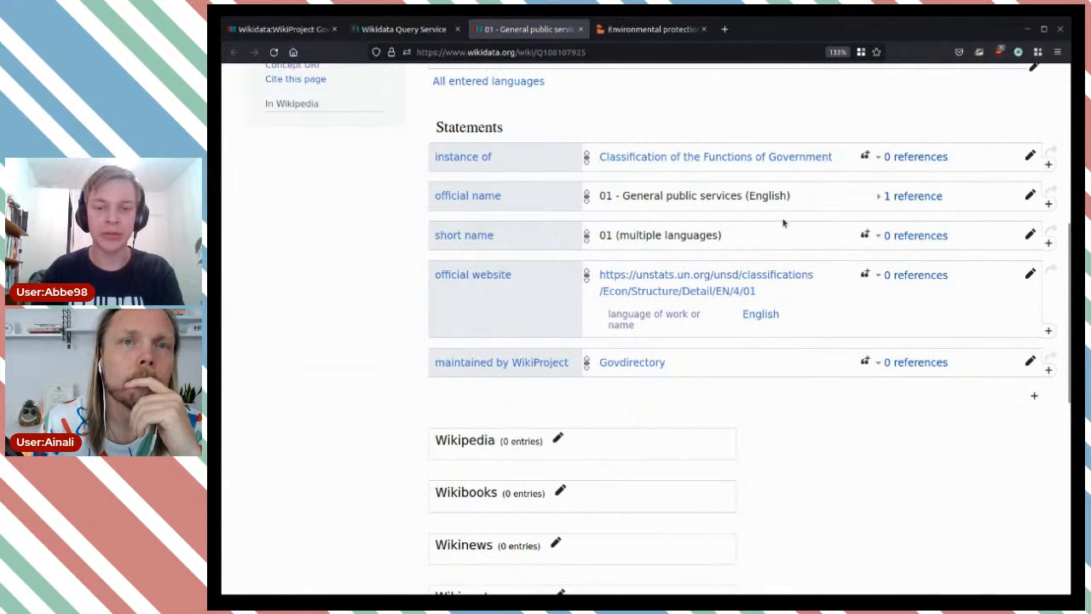
scroll(781, 218, up, 2)
scroll(783, 218, up, 1)
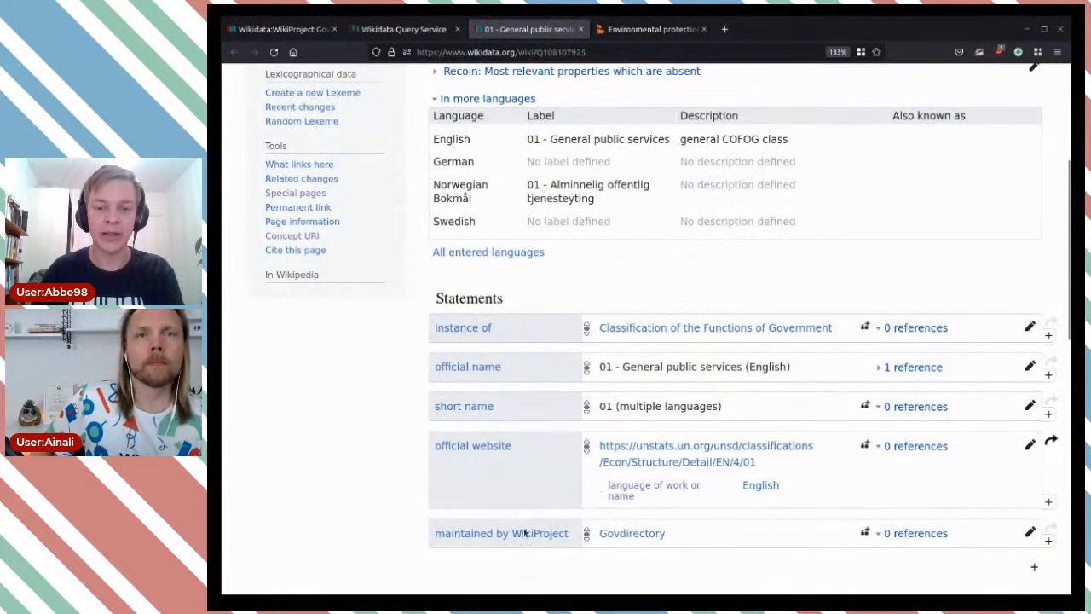
Return to the query results, inspect the Hong Kong consulate general's row and open its type item in a new tab
click(404, 30)
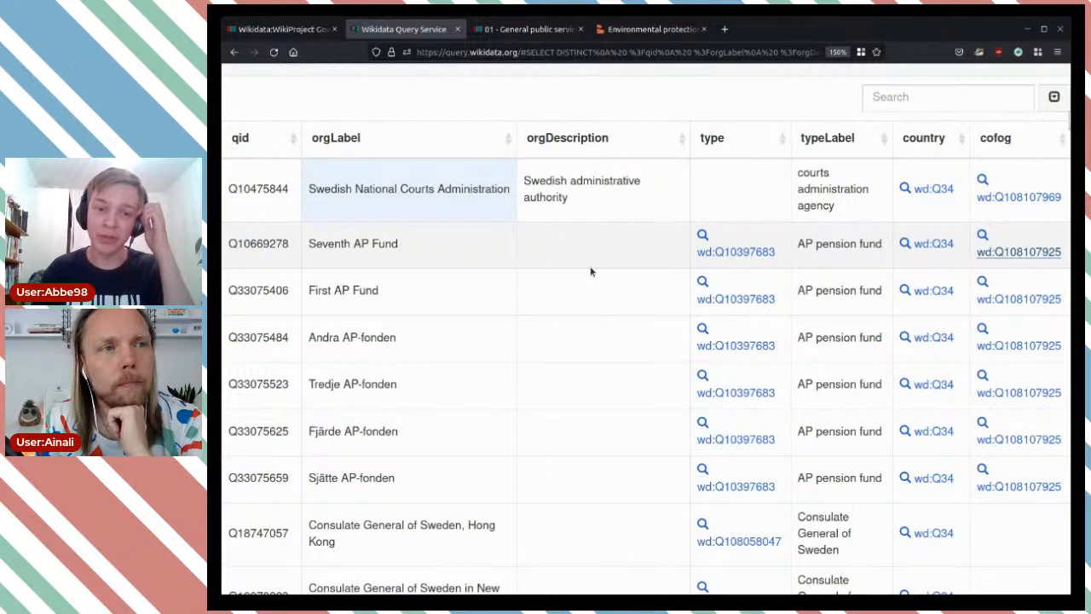
scroll(590, 271, down, 2)
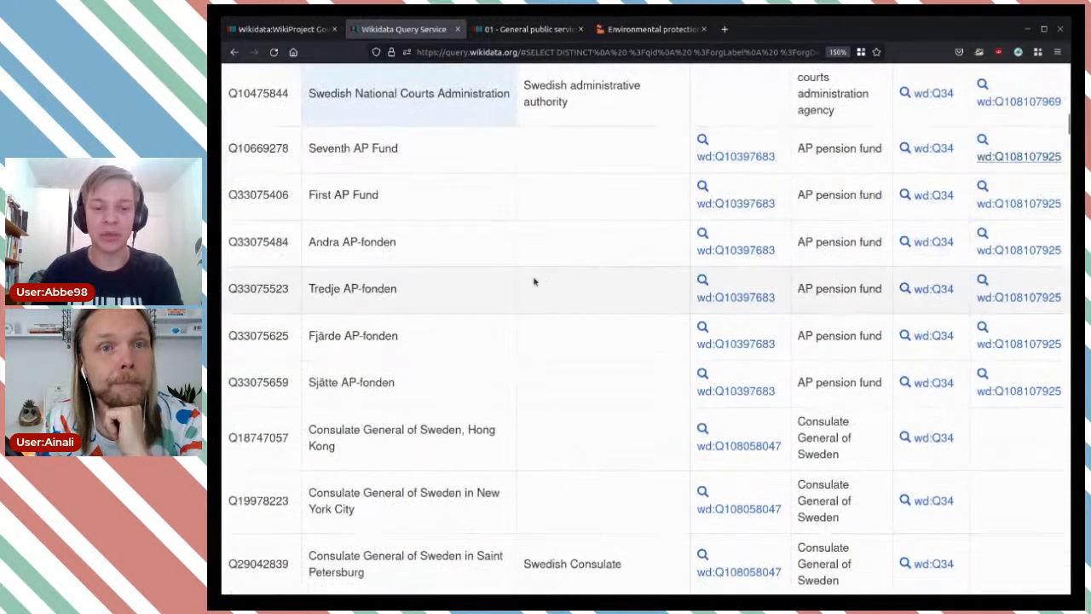
scroll(460, 401, down, 2)
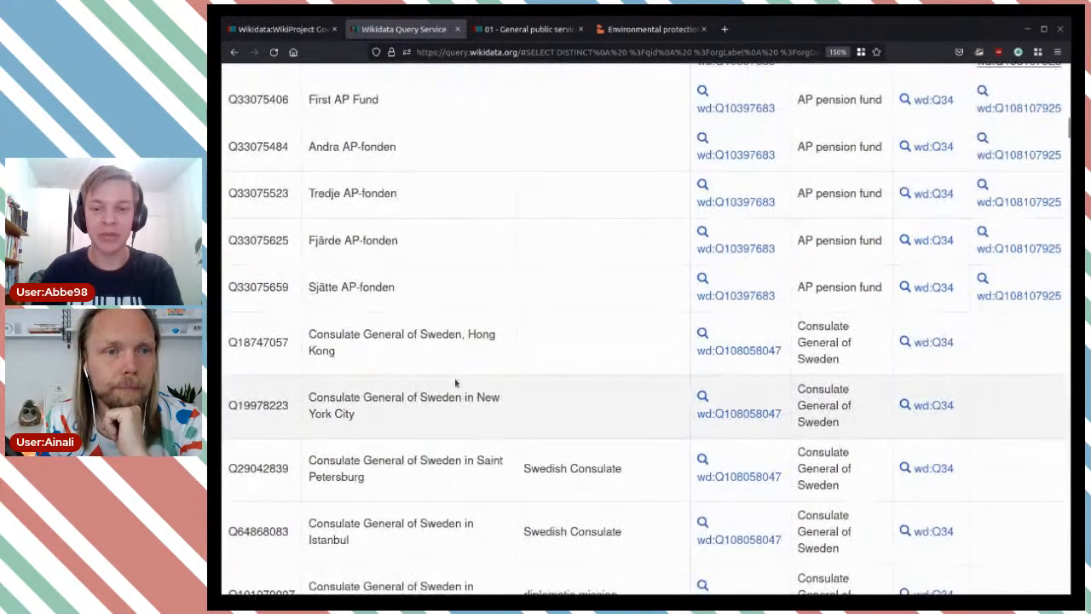
drag(378, 360, 323, 336)
click(424, 361)
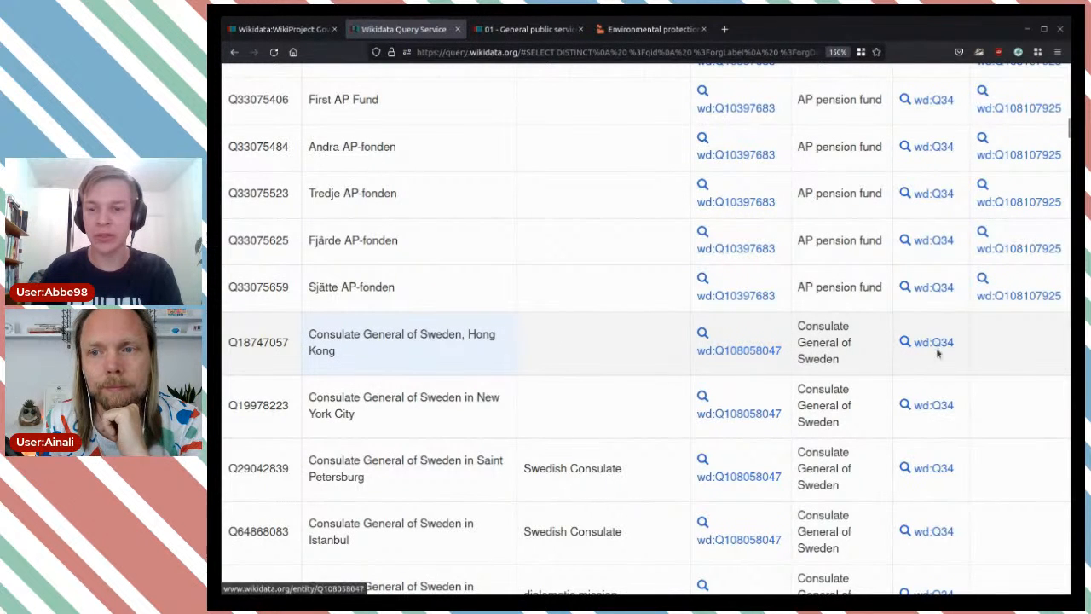
middle_click(763, 362)
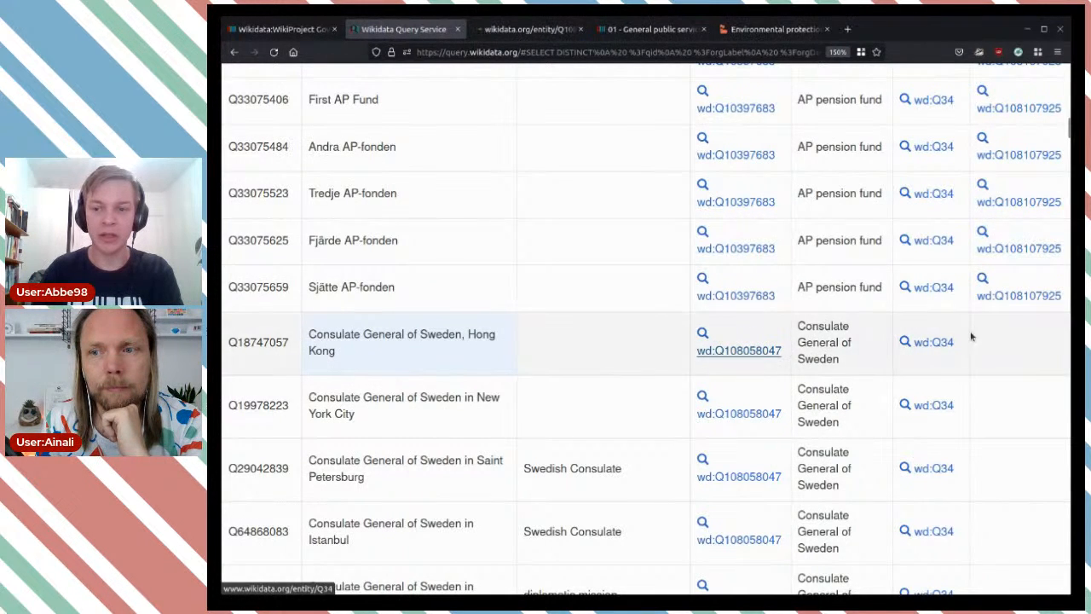
scroll(1031, 360, up, 5)
scroll(1030, 360, up, 2)
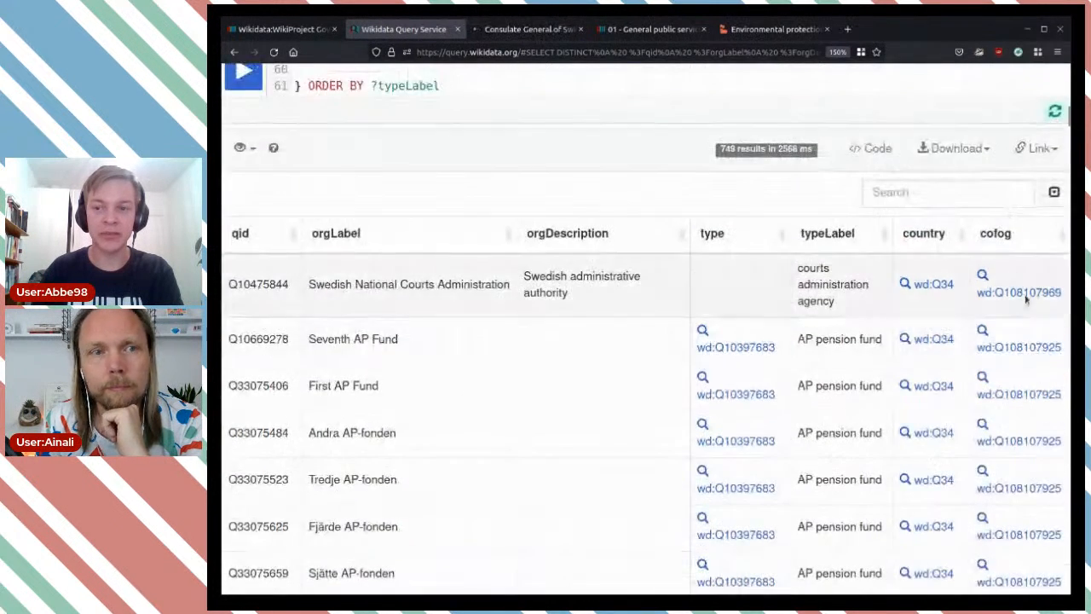
Read the Consulate General of Sweden item's statements, close its tab and return to the query results
click(524, 29)
scroll(761, 233, down, 5)
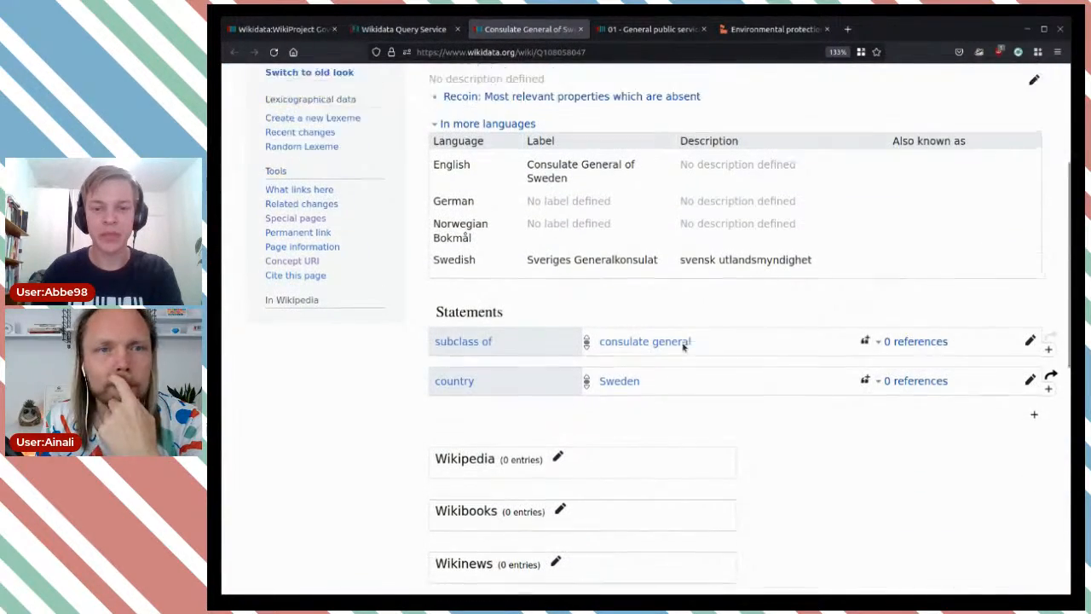
scroll(682, 348, up, 5)
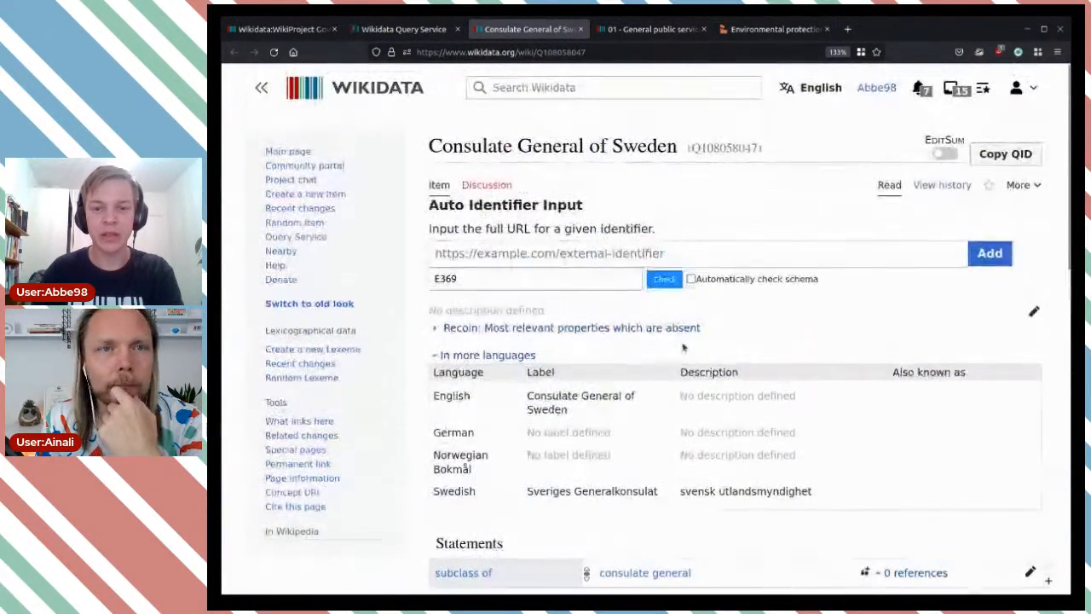
click(580, 29)
scroll(740, 418, down, 1)
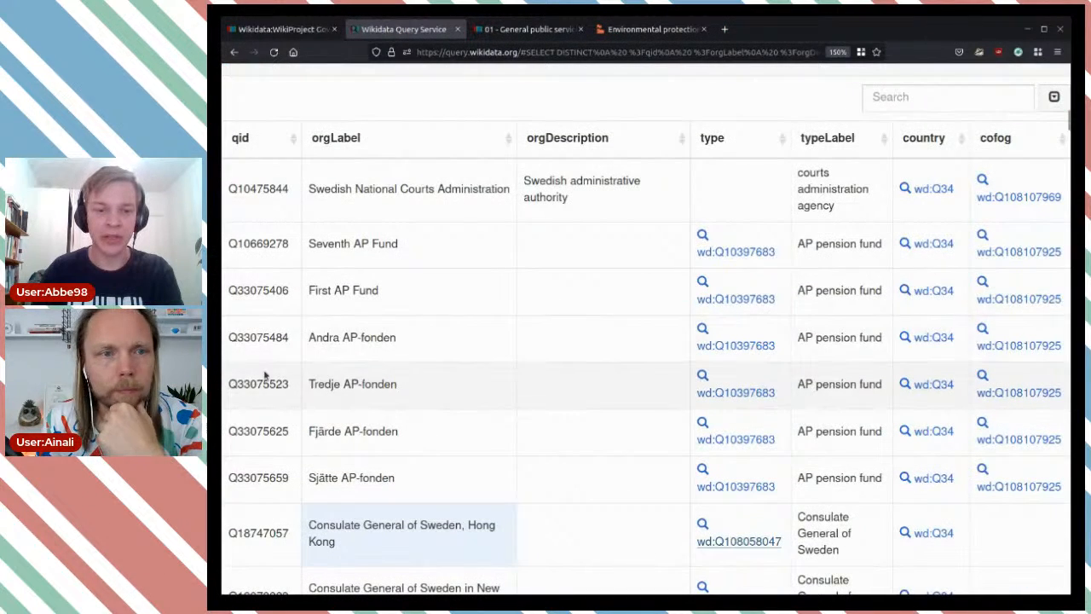
Copy the Hong Kong consulate general's QID, Q18747057, from the results and open its Wikidata item in place of the general public services item
double_click(259, 533)
key(ctrl+c)
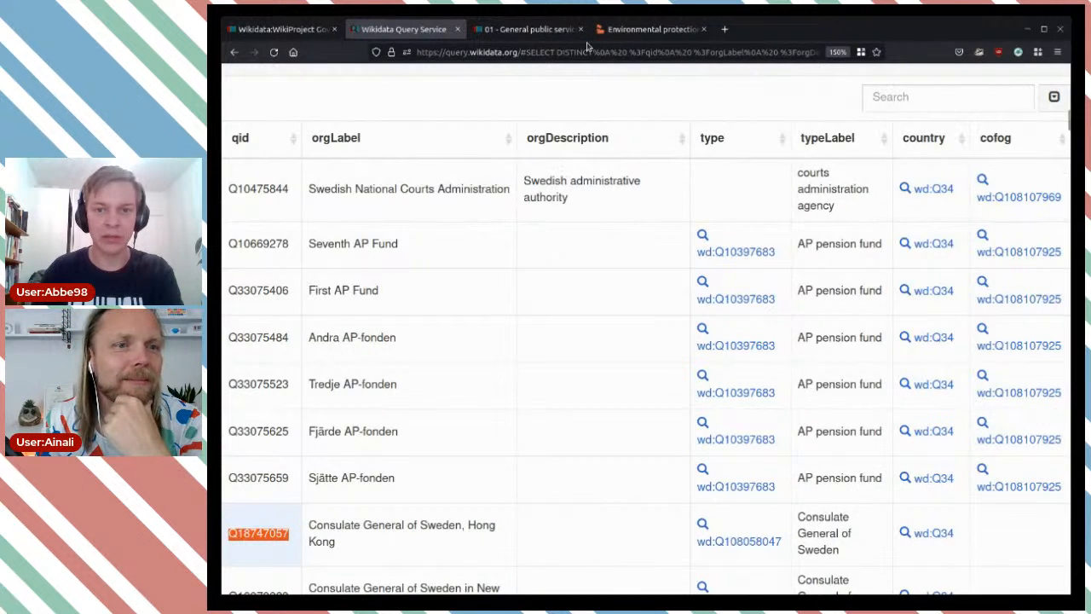
click(528, 29)
scroll(561, 137, up, 3)
double_click(555, 52)
key(ctrl+v)
key(Return)
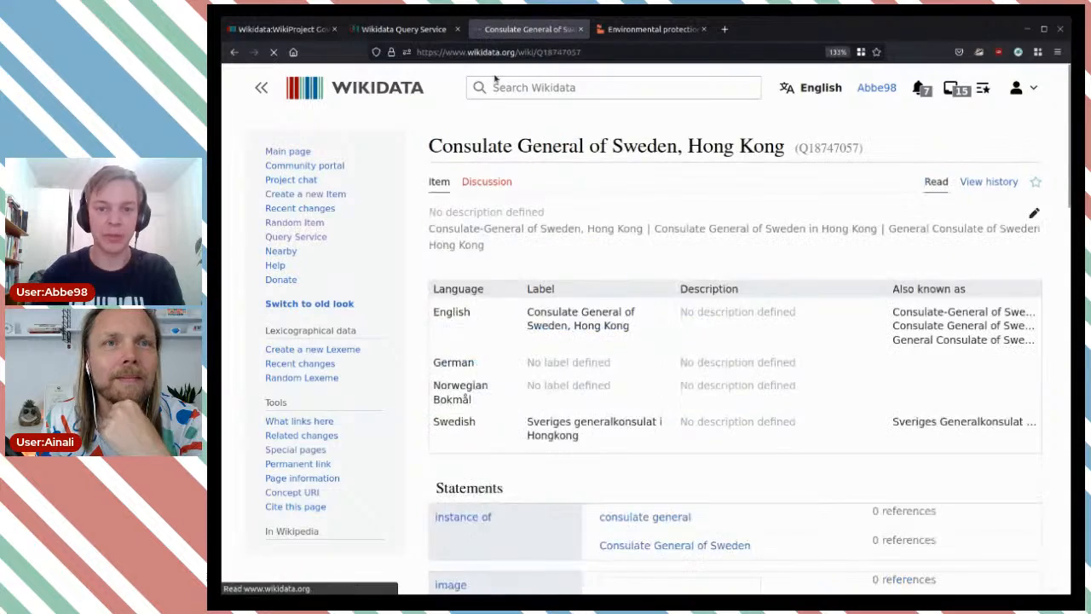
Read through the Hong Kong consulate general's statements and return to the query results
scroll(605, 204, down, 5)
scroll(609, 205, down, 5)
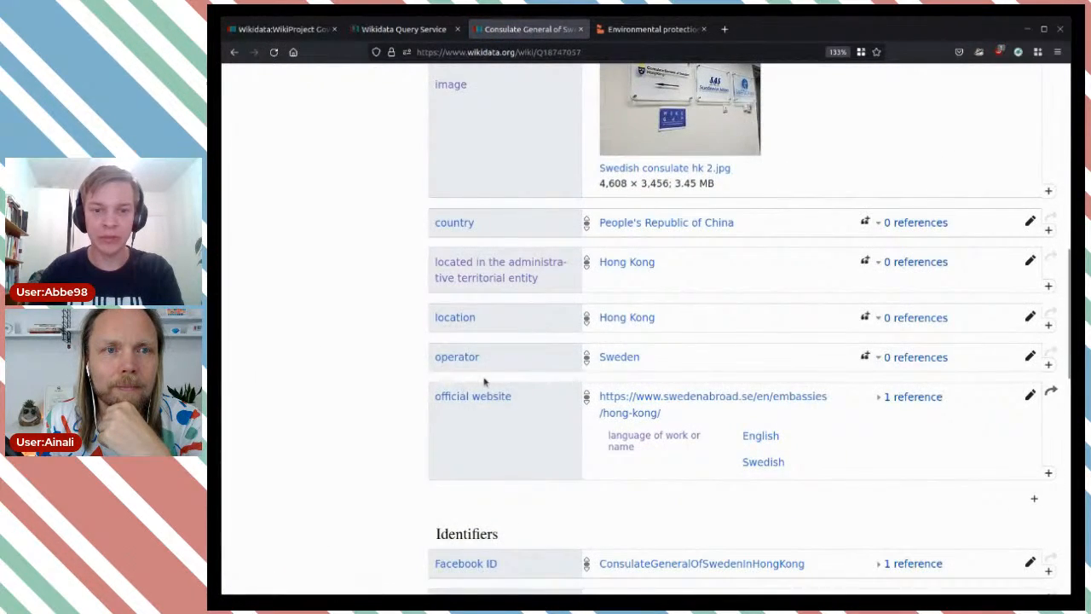
scroll(482, 383, up, 2)
scroll(503, 224, up, 2)
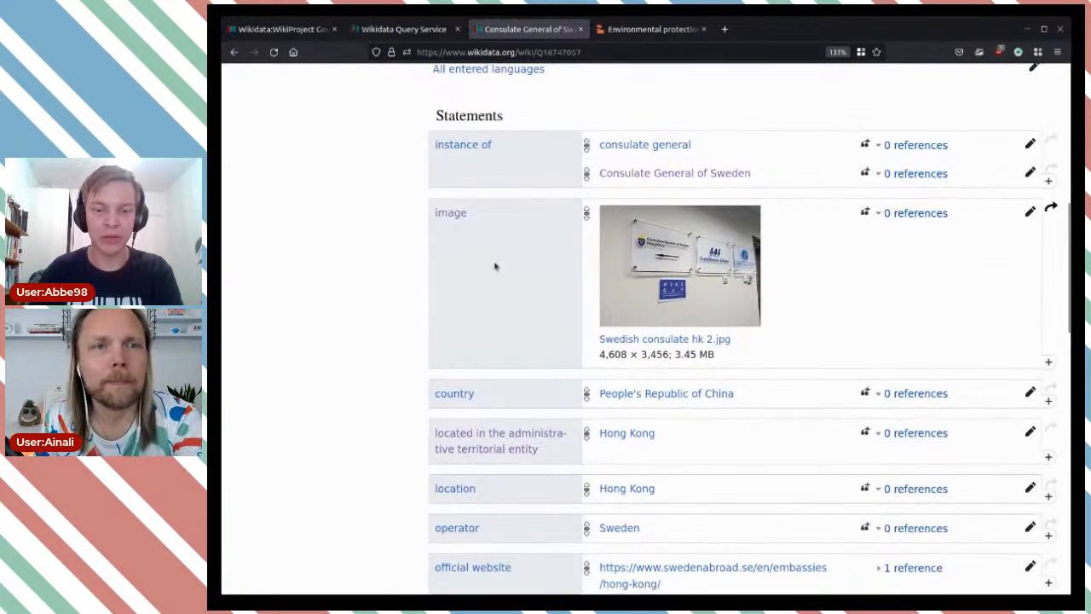
scroll(501, 303, down, 3)
click(362, 29)
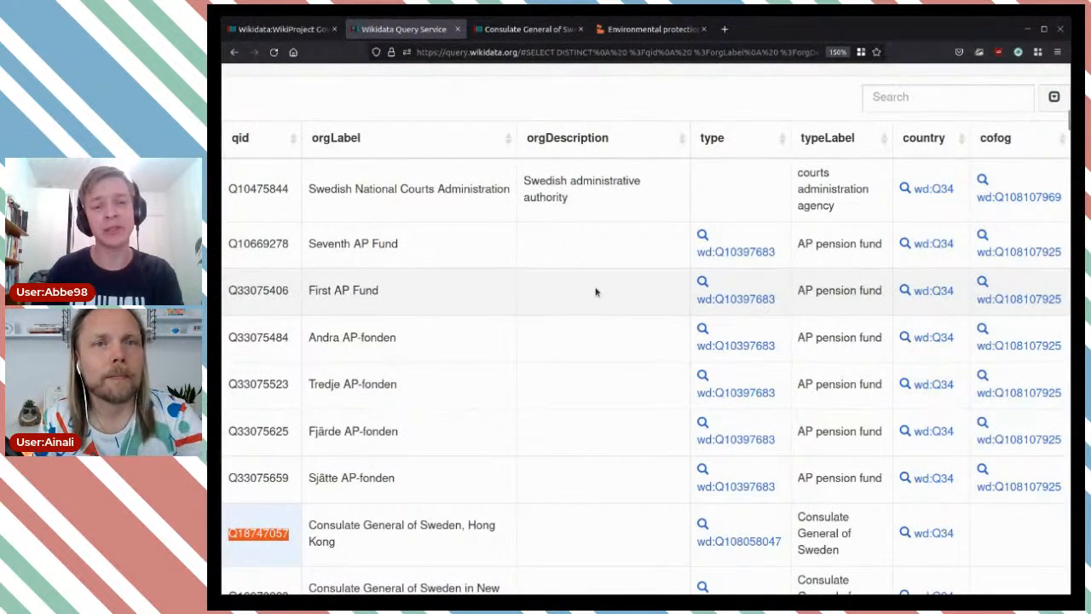
Remove the ?type and ?country variables from the query's SELECT list
scroll(511, 170, up, 5)
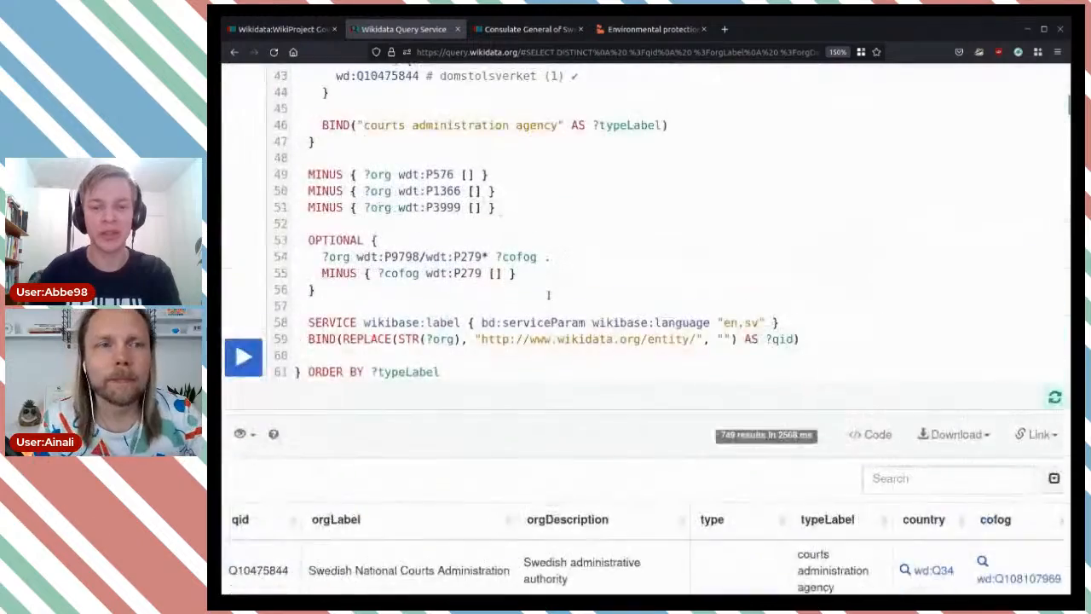
scroll(767, 426, down, 2)
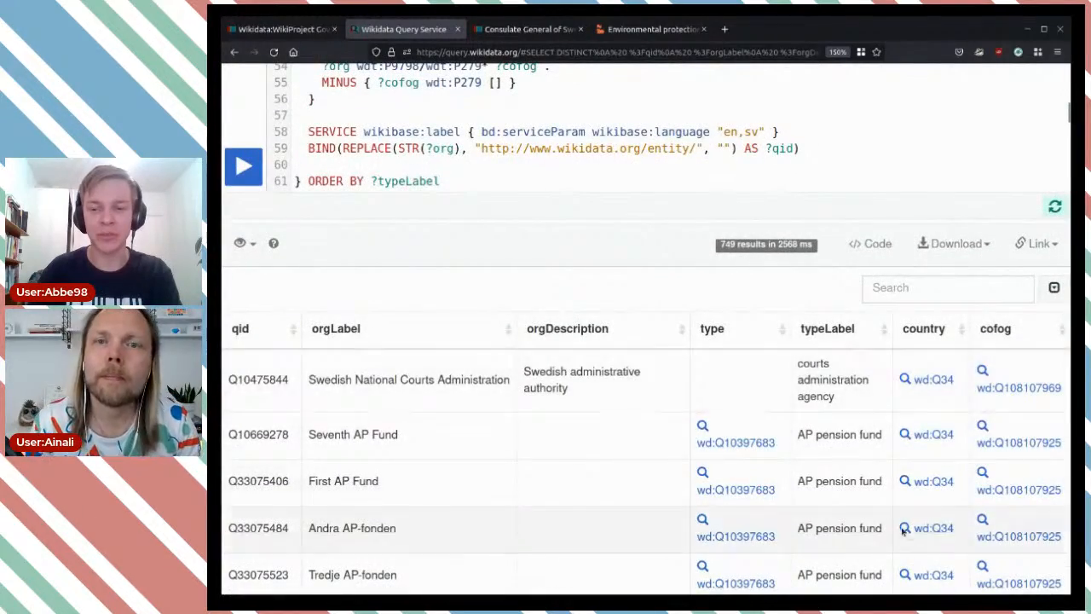
scroll(673, 392, up, 4)
scroll(560, 413, up, 2)
scroll(560, 410, down, 2)
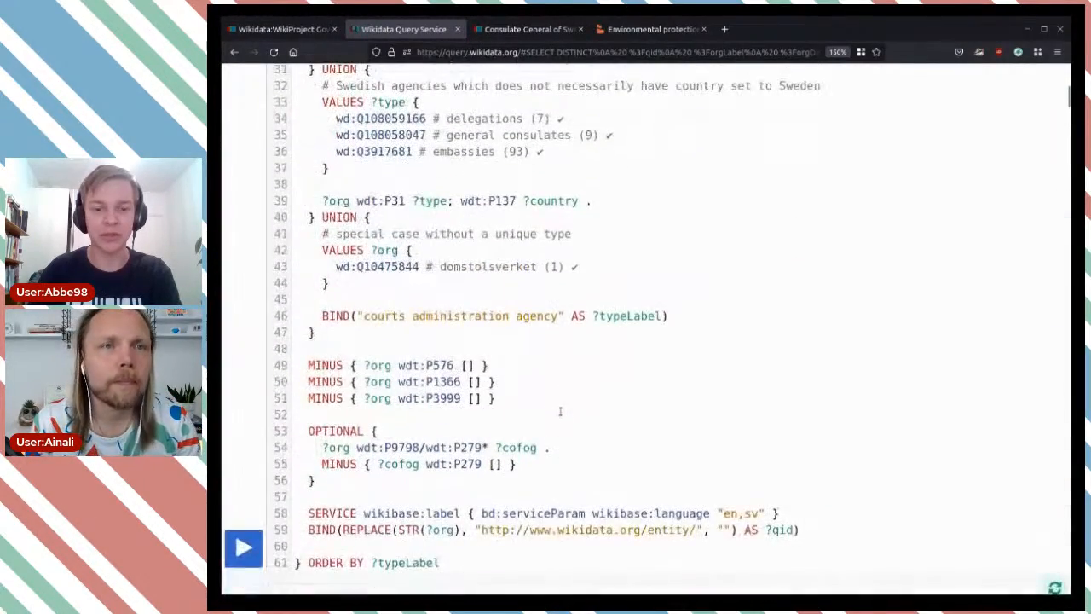
scroll(367, 477, up, 10)
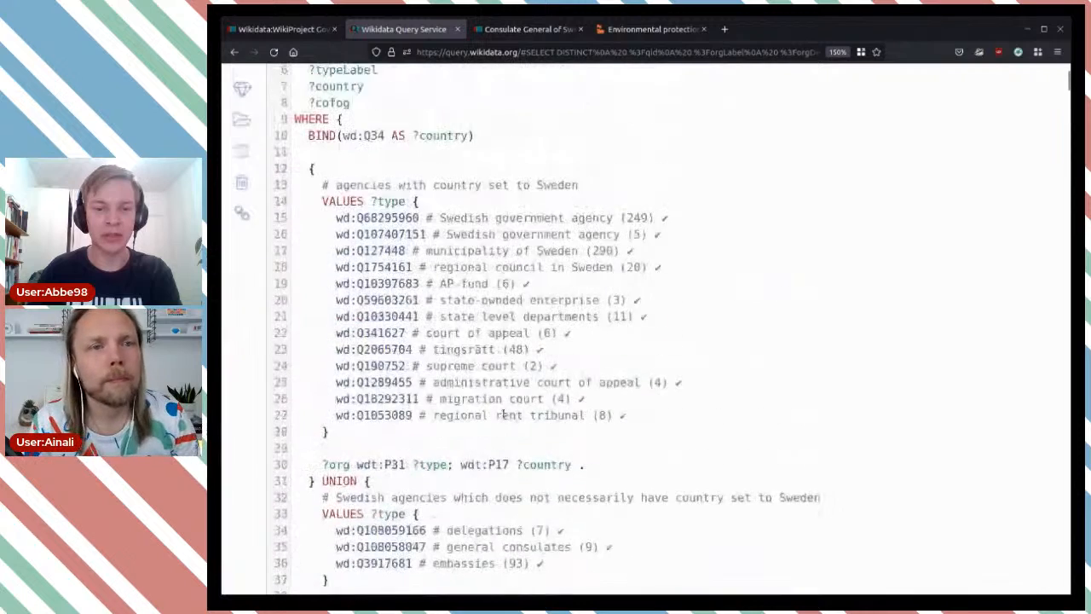
drag(372, 232, 315, 232)
click(401, 219)
click(397, 221)
drag(384, 216, 387, 181)
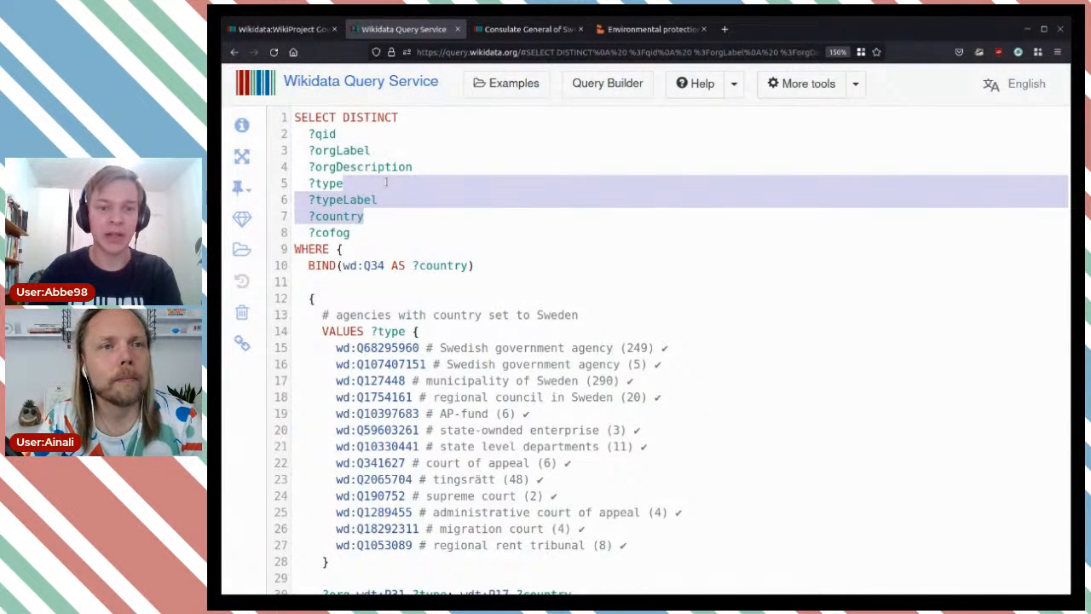
drag(387, 203, 434, 165)
key(BackSpace)
key(BackSpace)
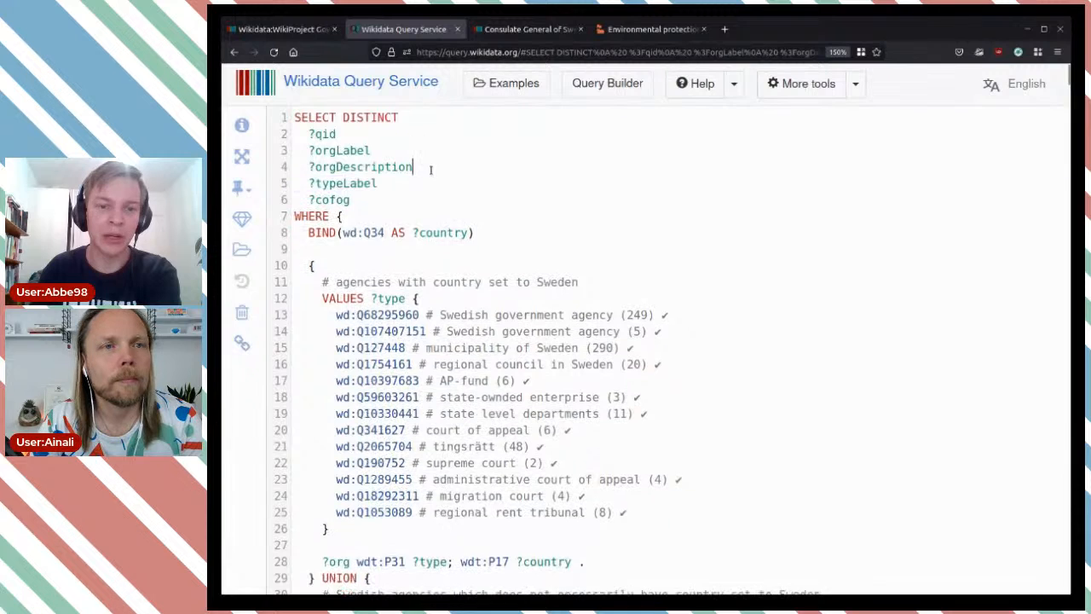
Delete the ?orgDescription variable and its empty line from the SELECT list
shift+click(279, 173)
key(BackSpace)
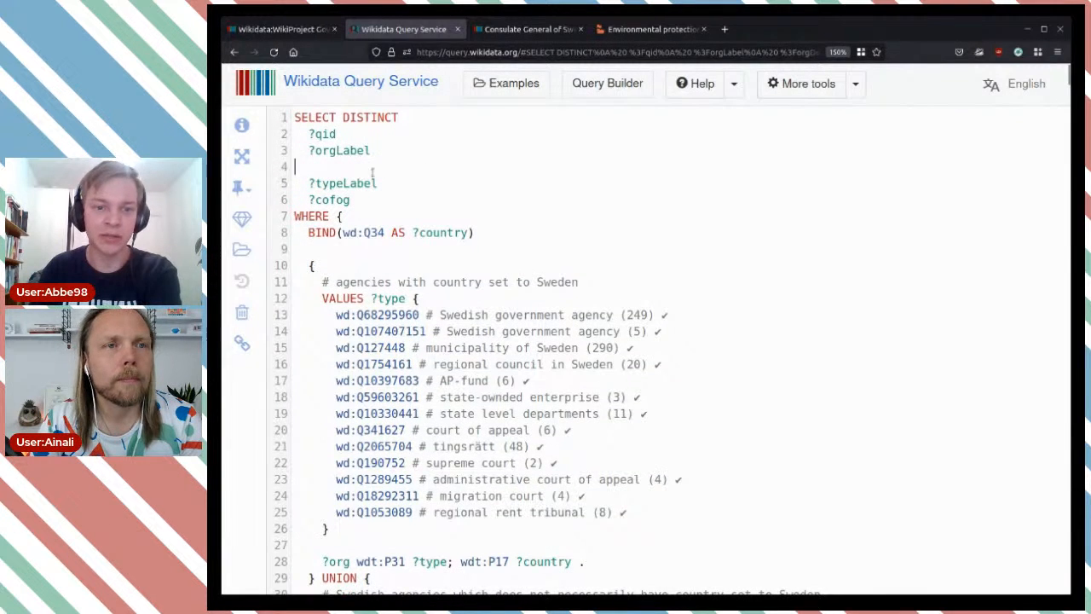
key(BackSpace)
Replace the ?qid variable with ?org in the SELECT list
drag(336, 134, 310, 134)
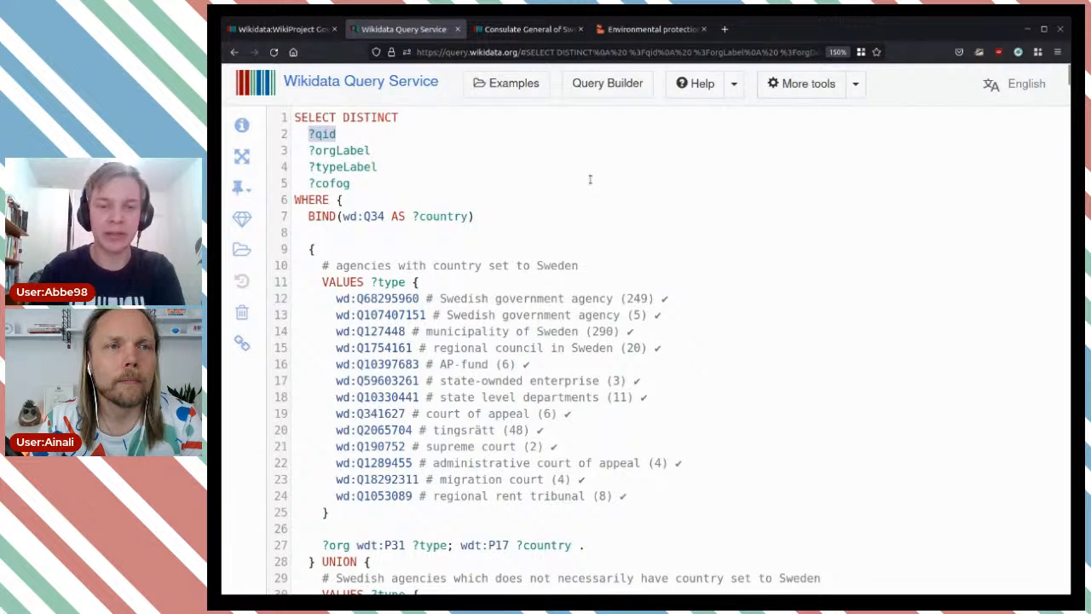
key(BackSpace)
scroll(545, 221, down, 5)
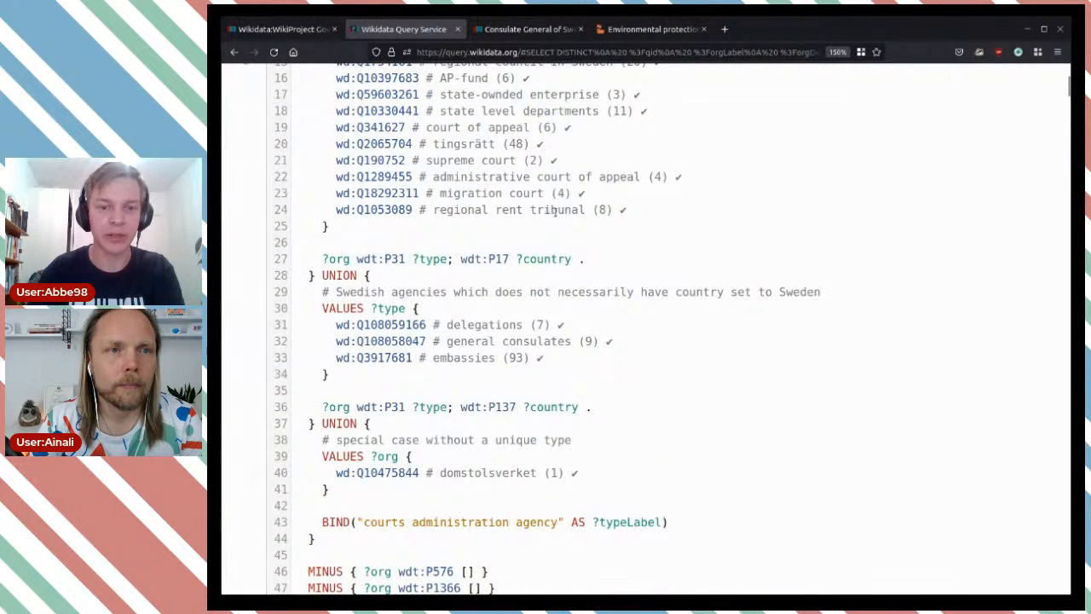
scroll(555, 211, up, 5)
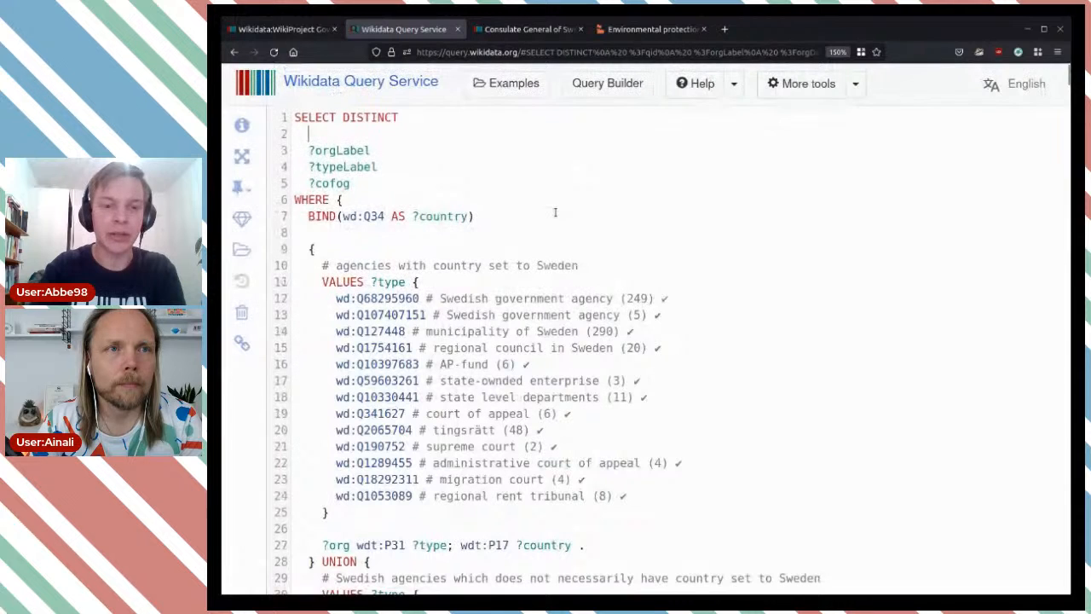
text(?org)
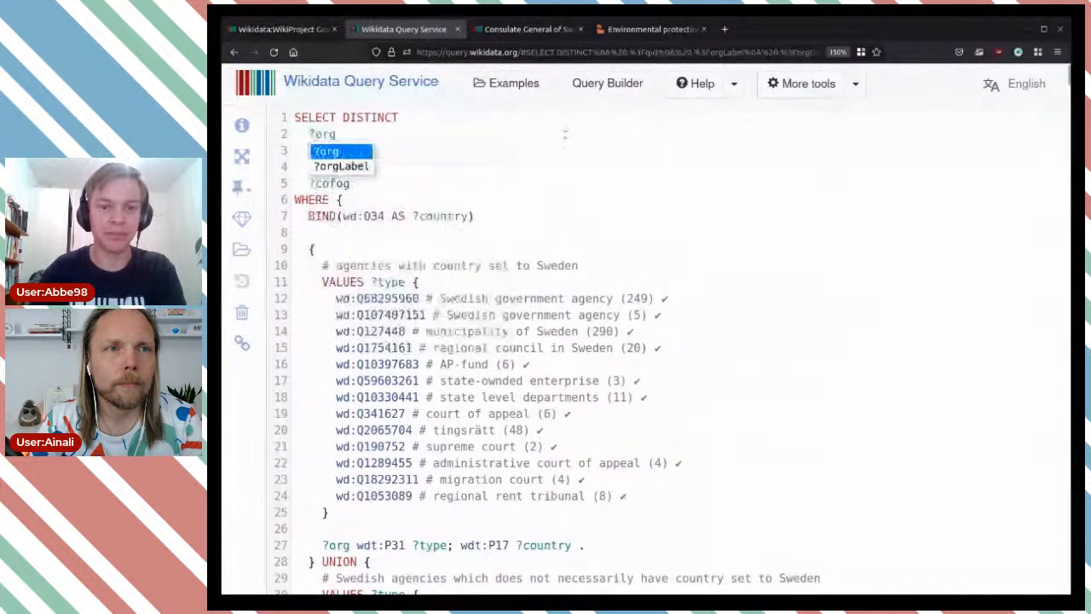
key(Escape)
Start an OPTIONAL clause below the cofog block with ?org as subject and the wdt: prefix for its property
scroll(515, 228, down, 8)
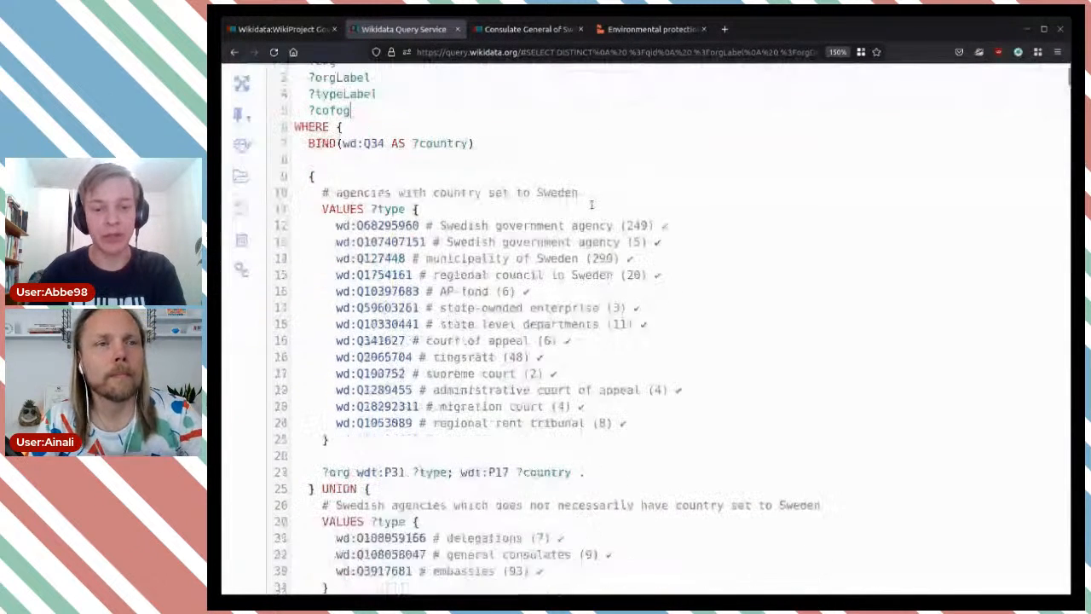
scroll(572, 223, down, 3)
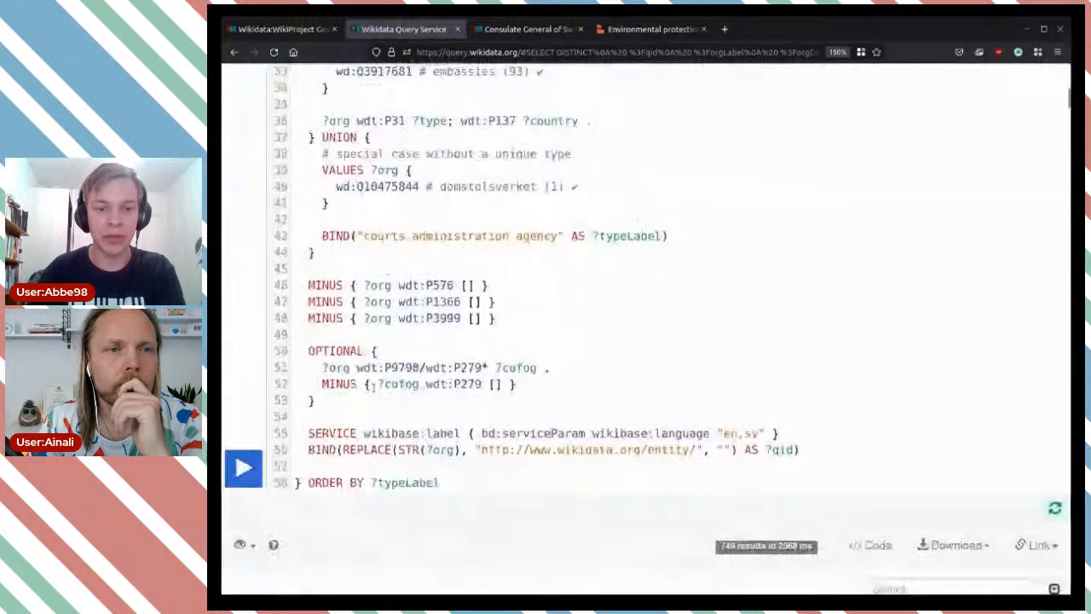
key(Return)
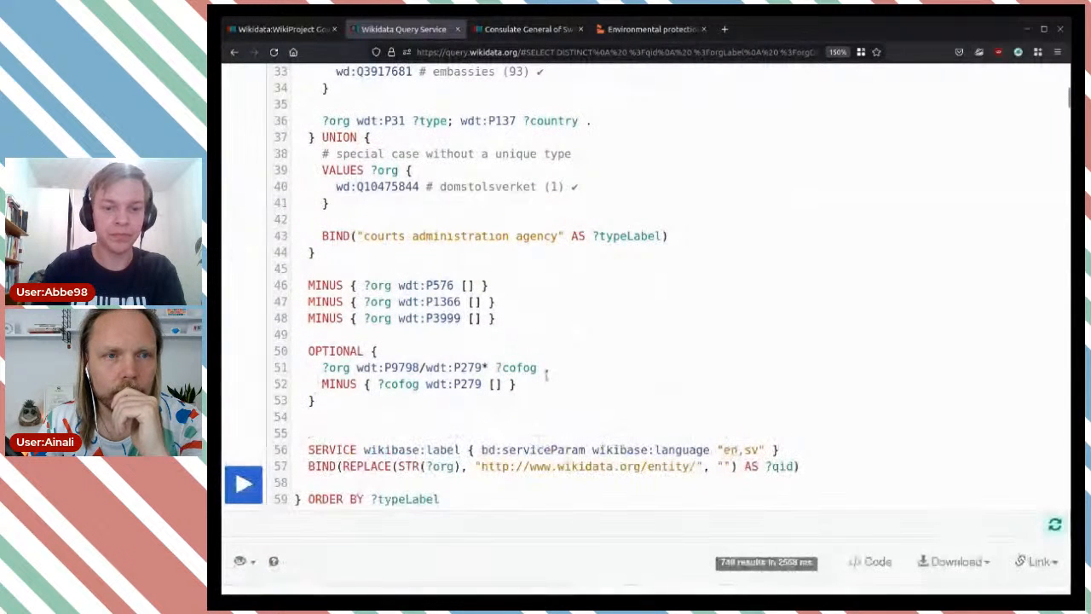
text(OPTIONA)
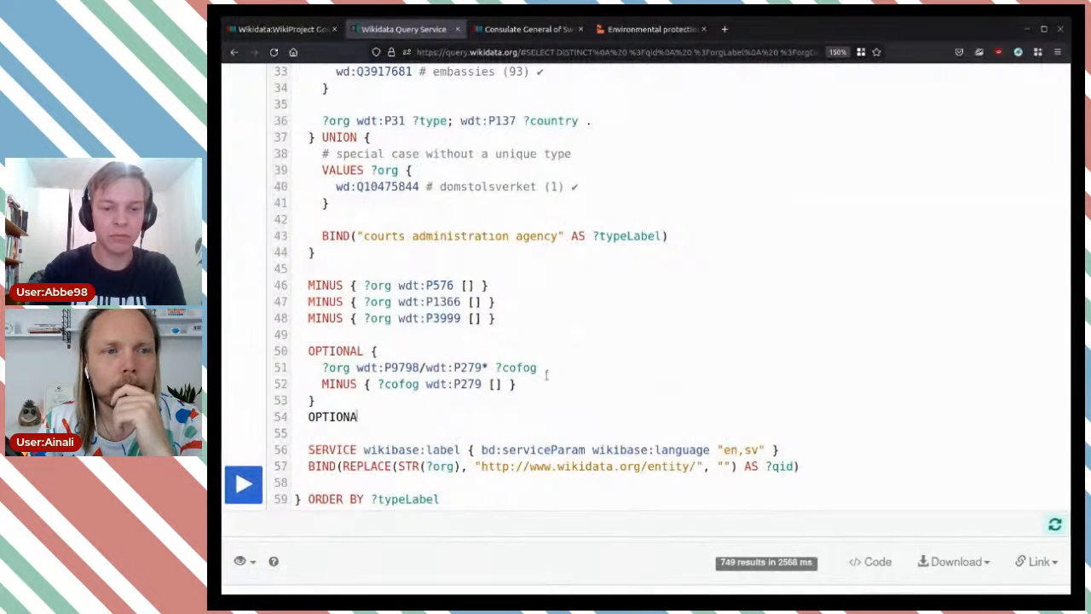
text(L { )
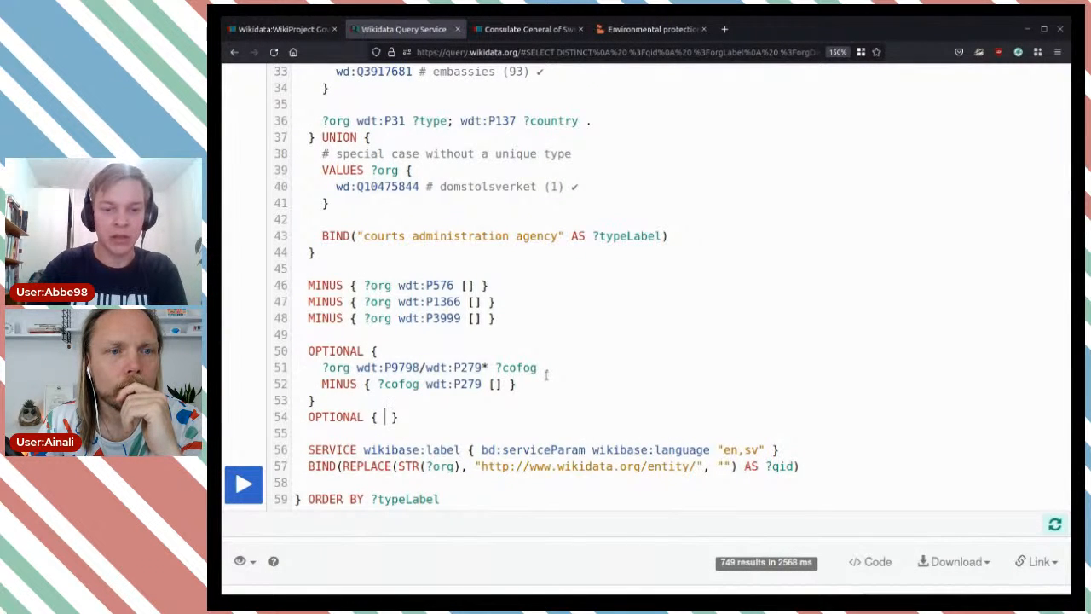
text(?org)
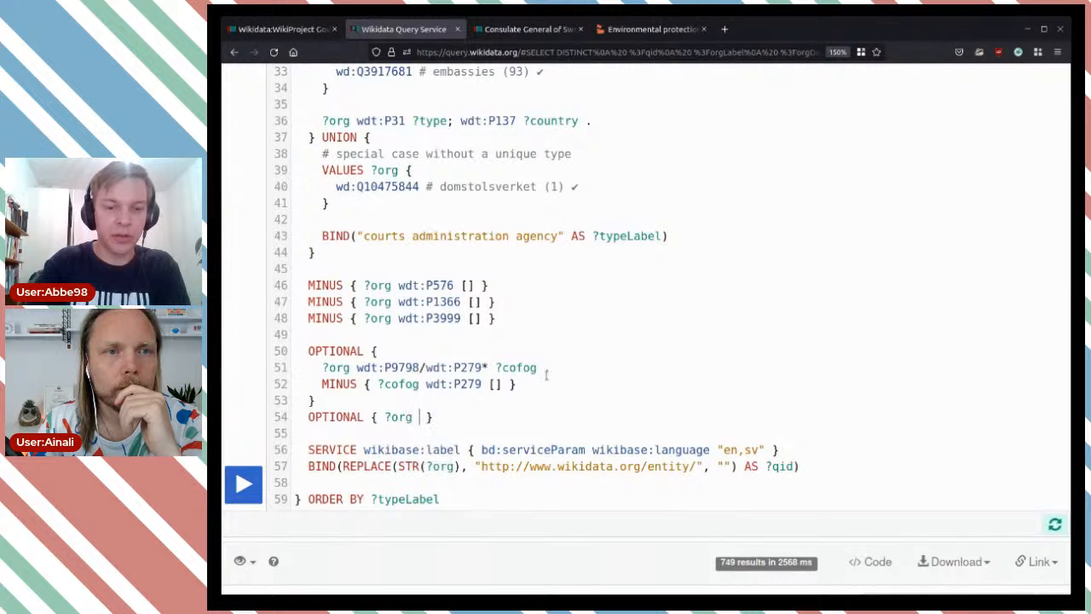
text( wdt:)
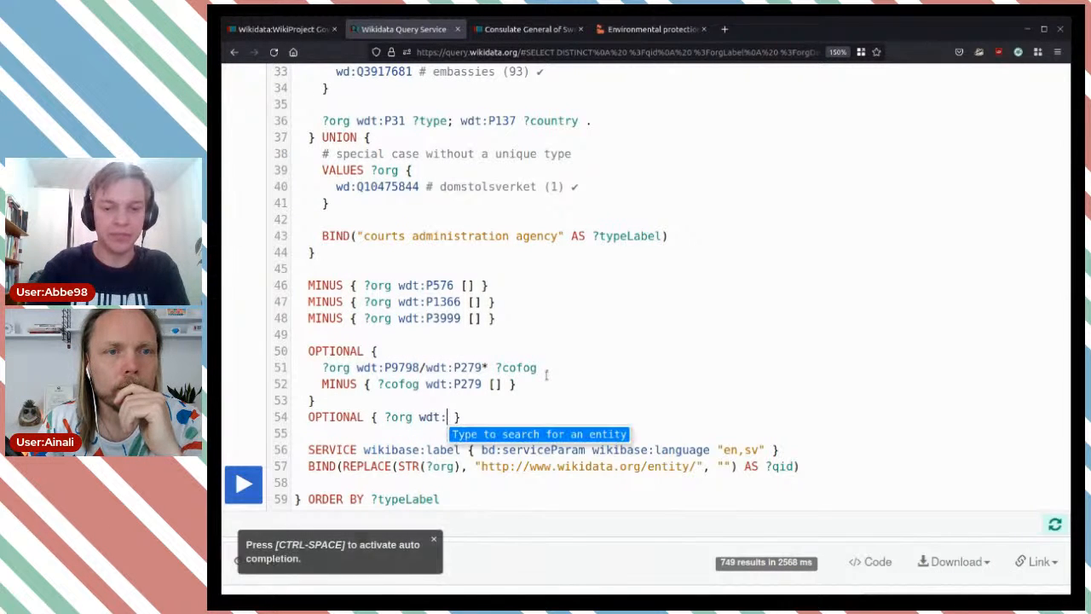
Look up "field of work" as the clause's property and insert P101
text(feild)
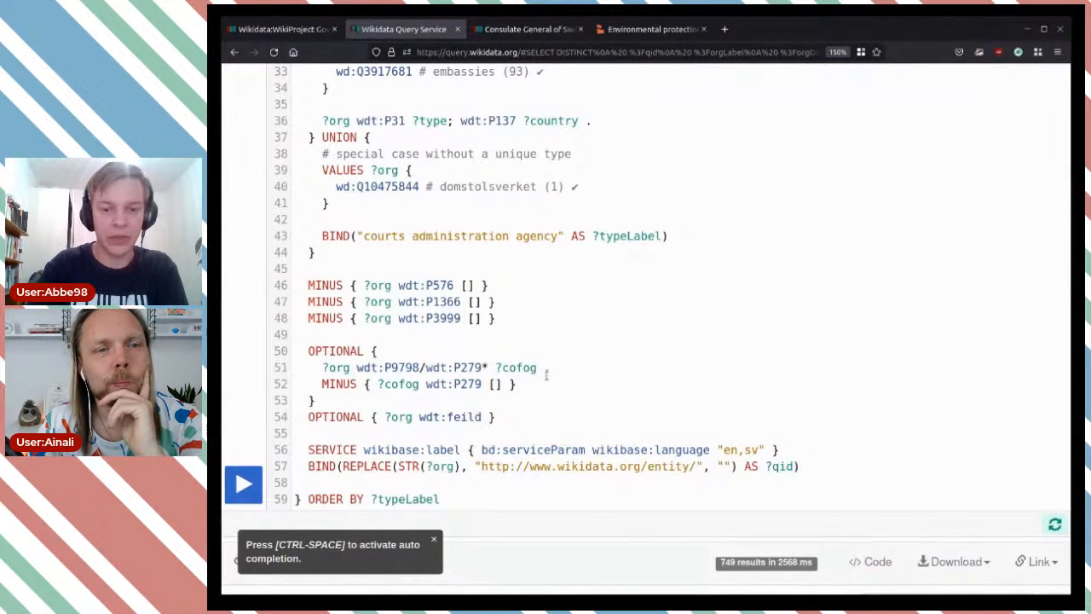
key(BackSpace)
key(BackSpace)
text(i)
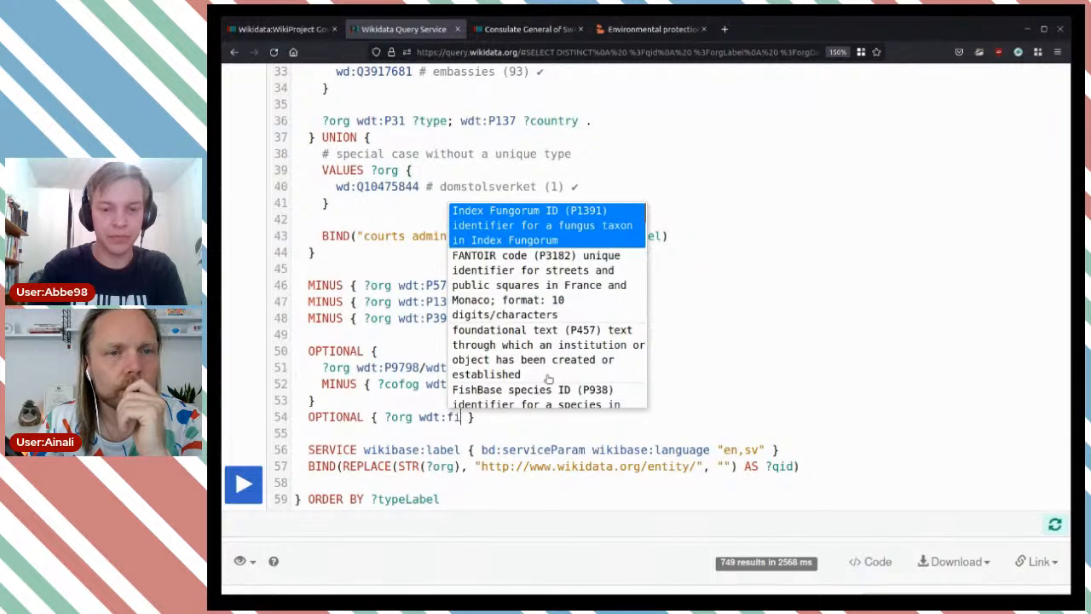
text(eld)
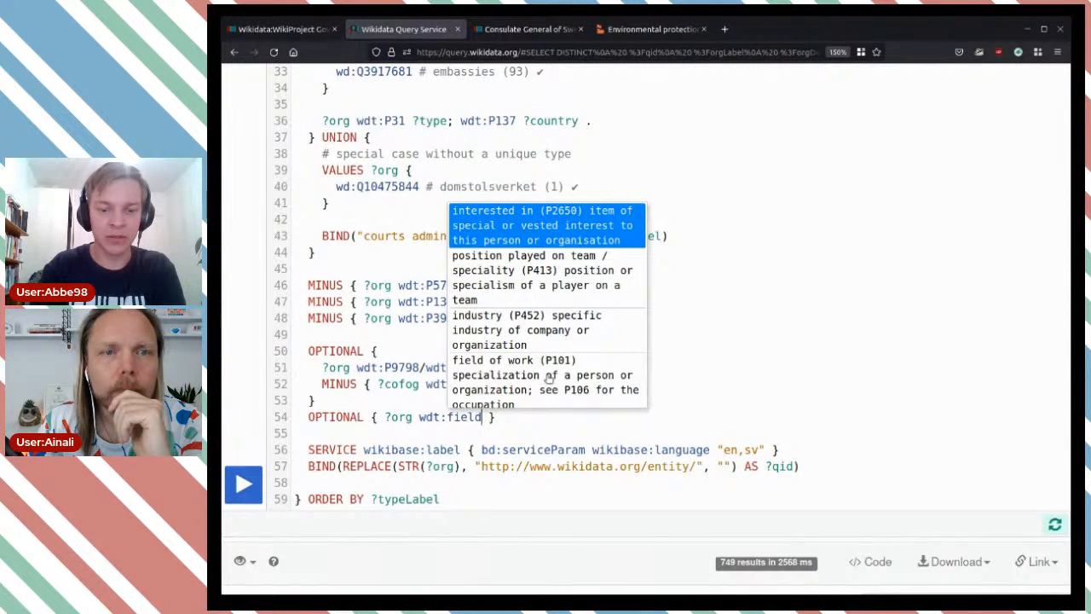
text(of)
scroll(550, 378, down, 1)
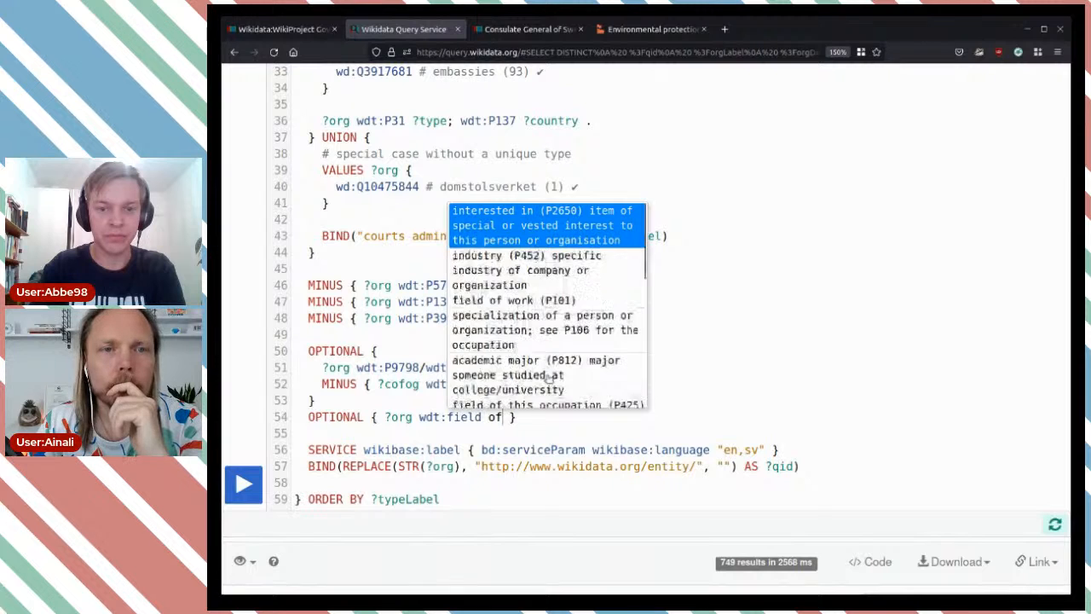
text(wor)
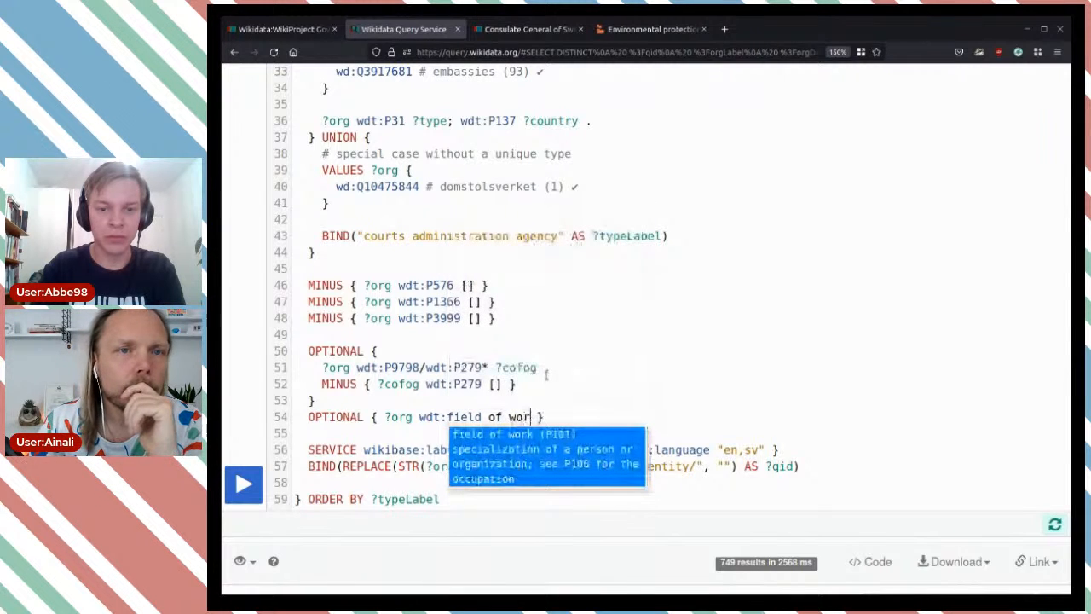
key(Return)
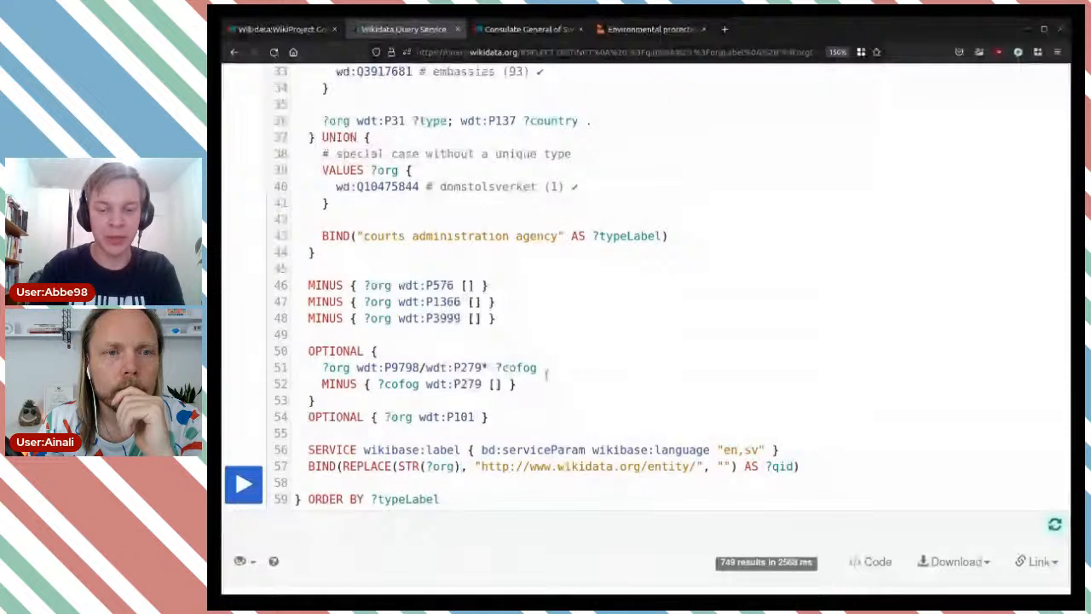
Complete the OPTIONAL clause with ?field_of_work as the variable for the P101 value
text(? )
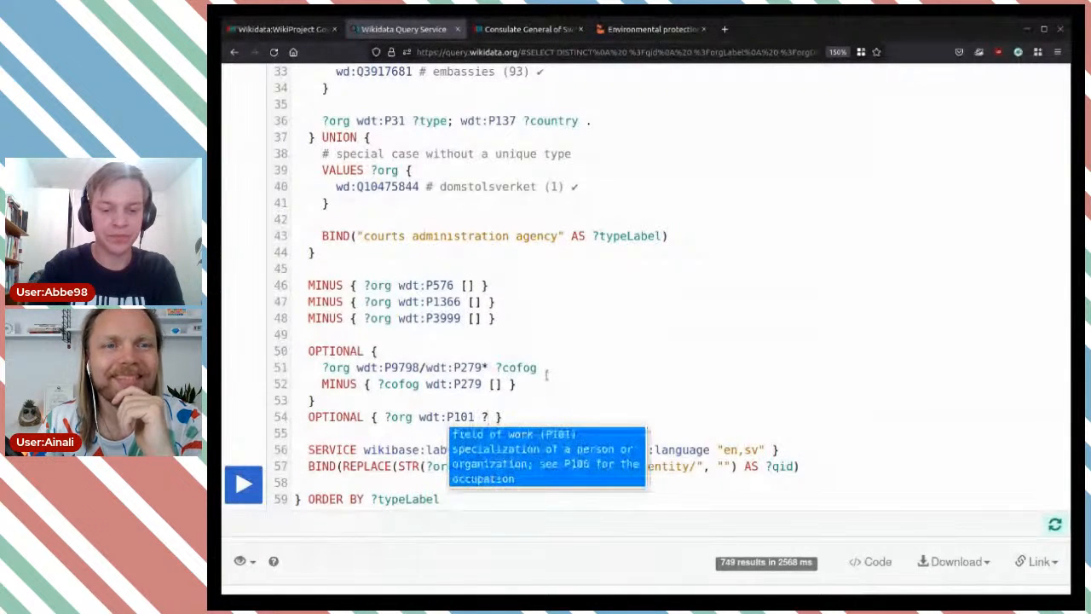
text(field of w)
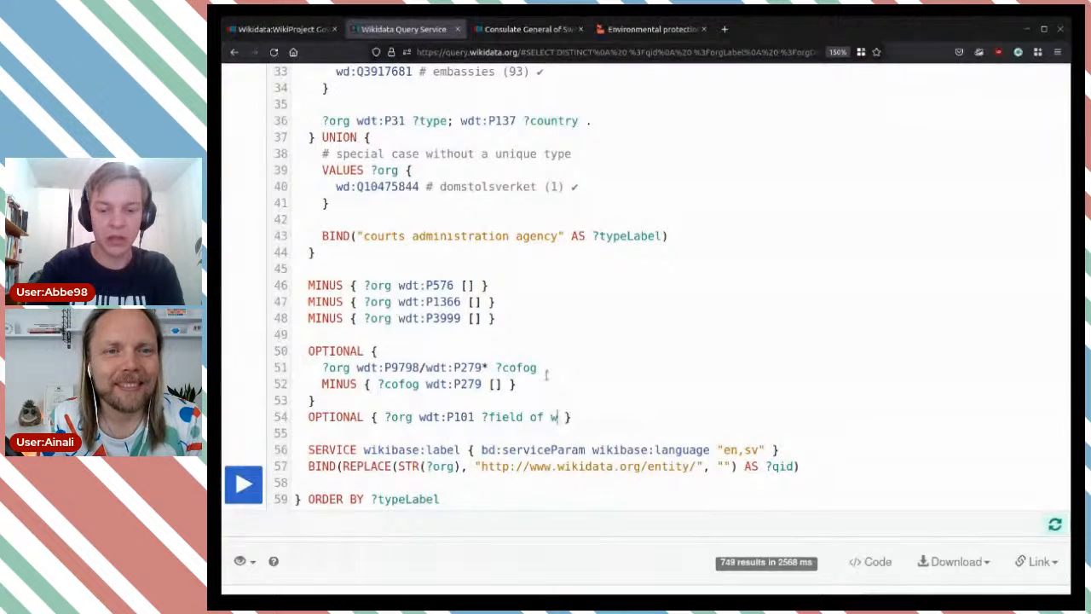
text(ork)
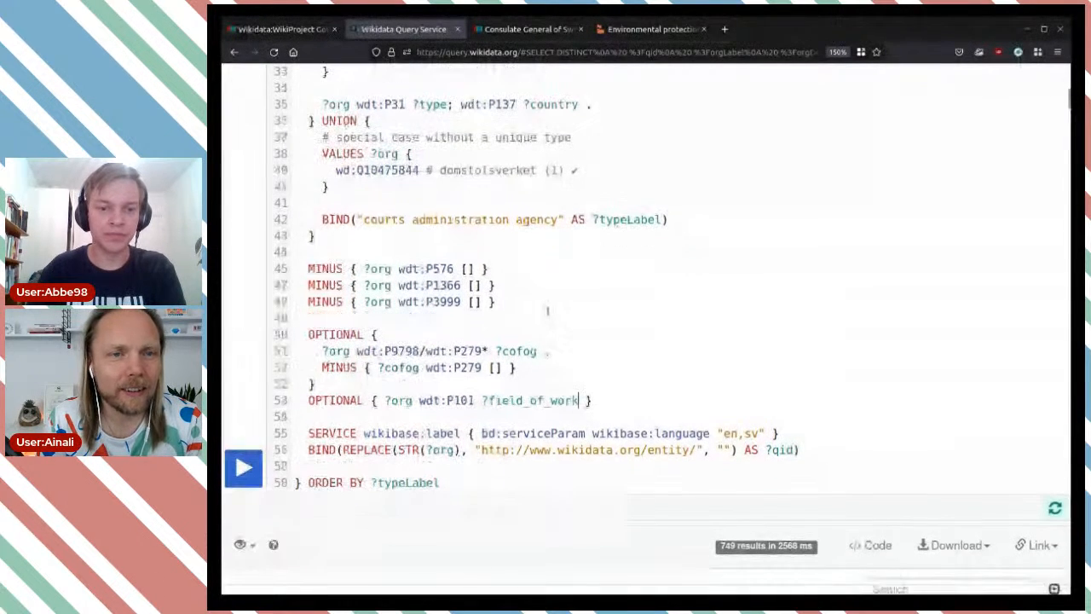
Add ?field_of_workLabel to the SELECT list below ?cofog
scroll(547, 310, down, 2)
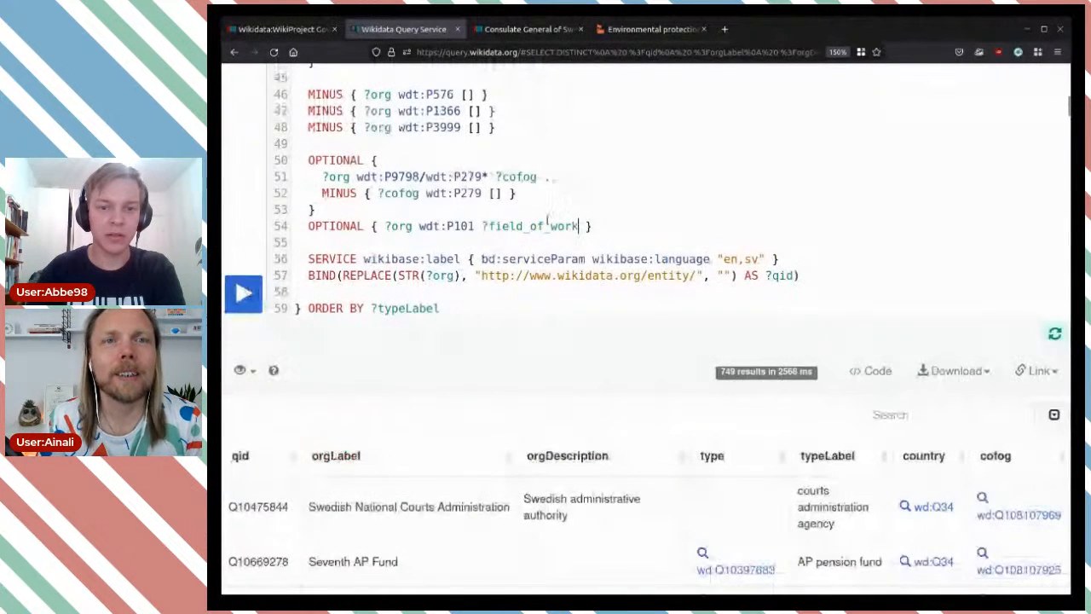
scroll(548, 220, up, 5)
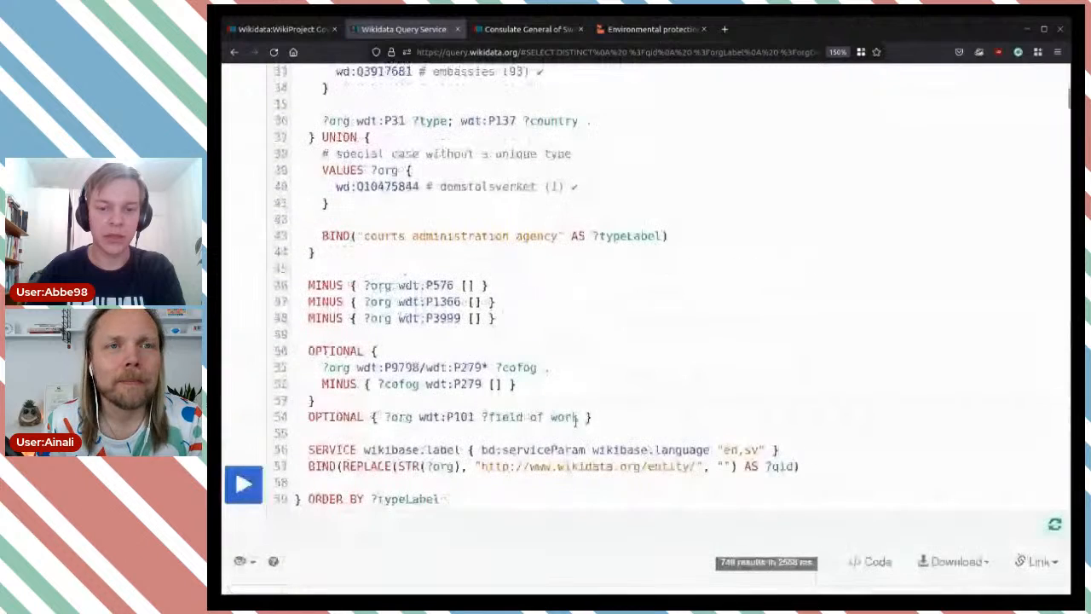
drag(484, 417, 580, 416)
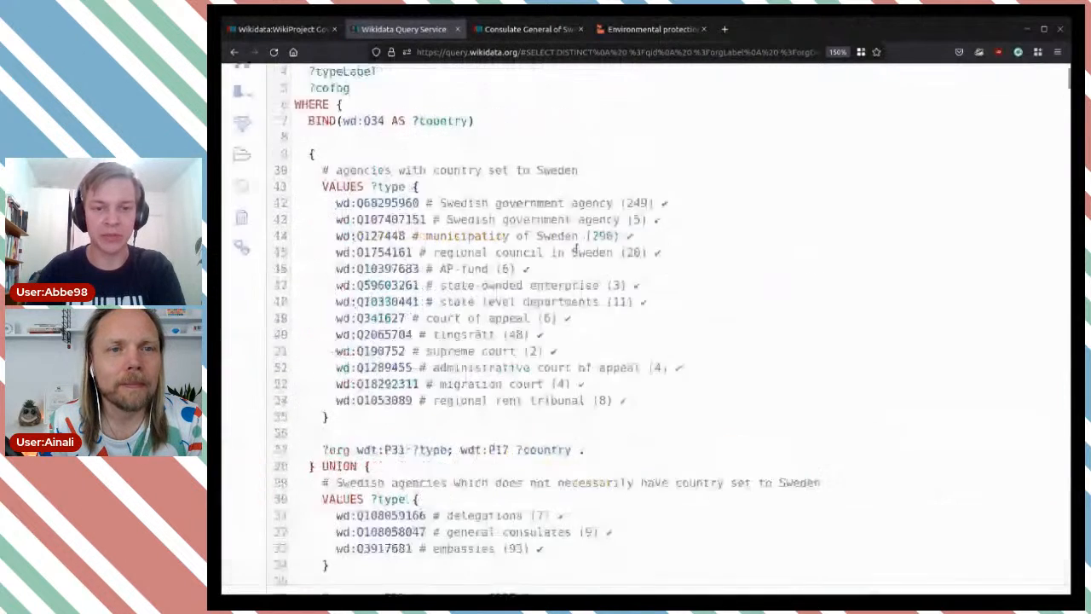
scroll(575, 248, up, 1)
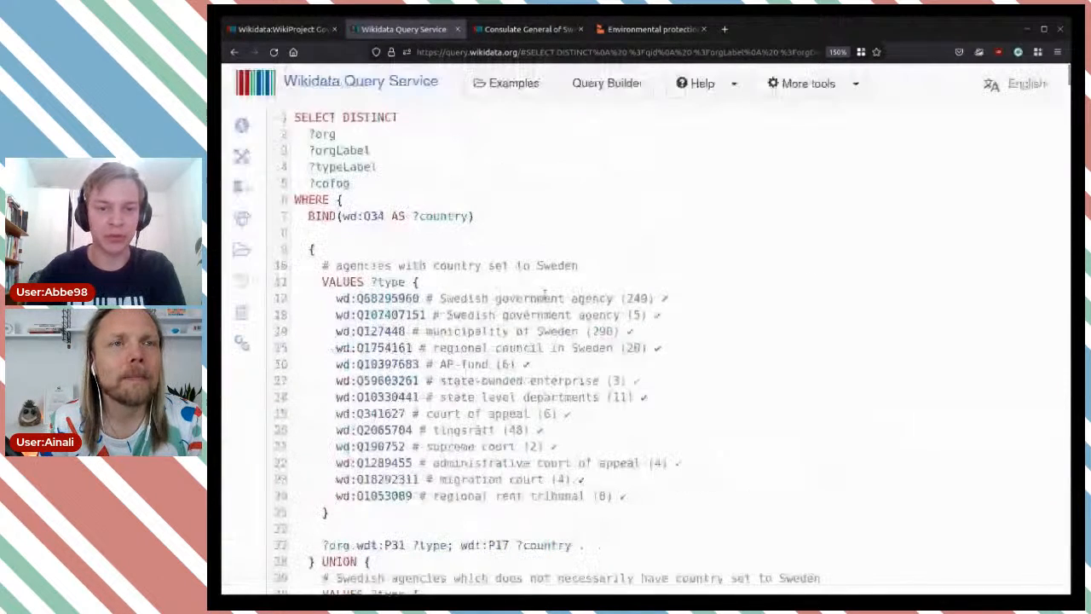
click(384, 181)
key(Return)
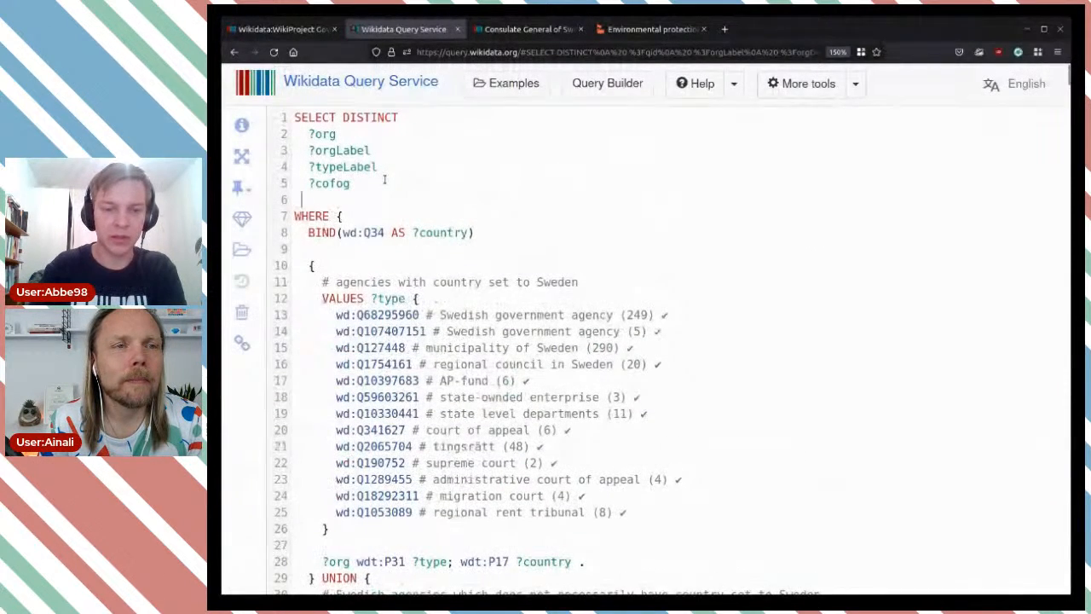
text(?)
text(field_of_work)
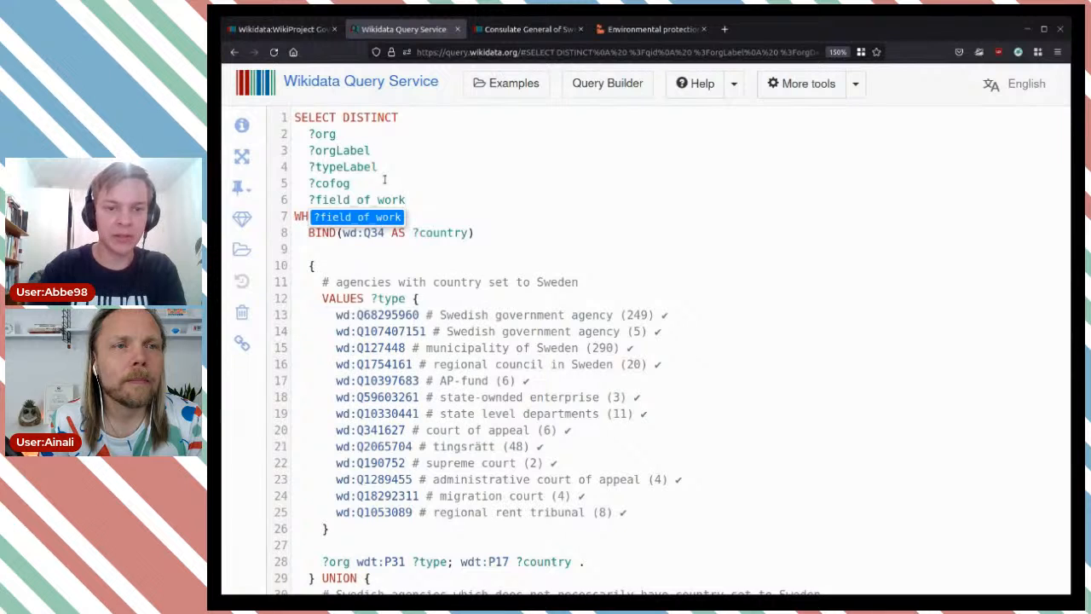
text(Label)
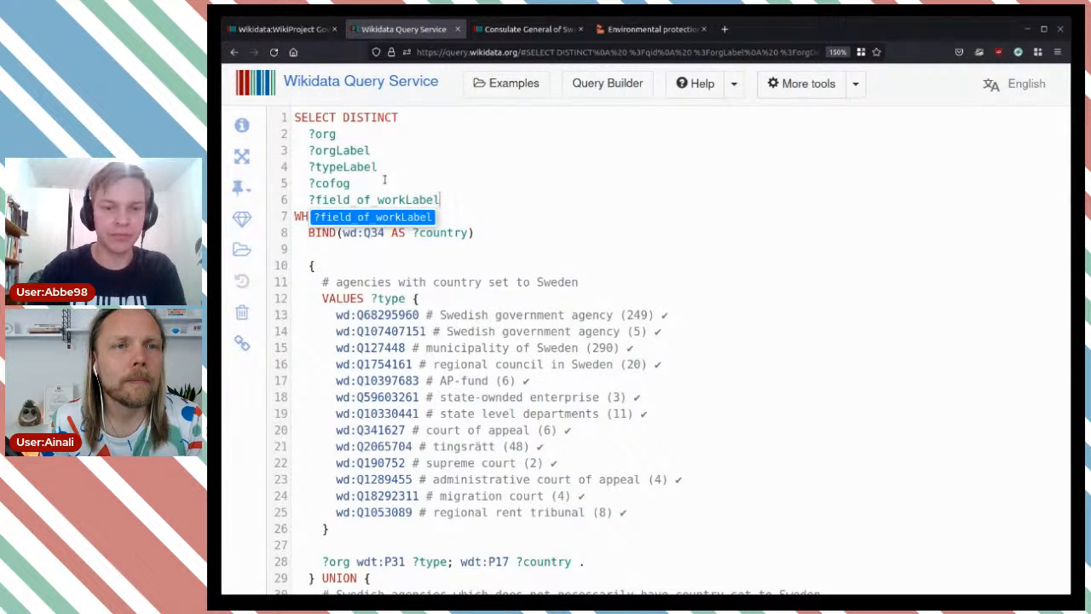
key(Escape)
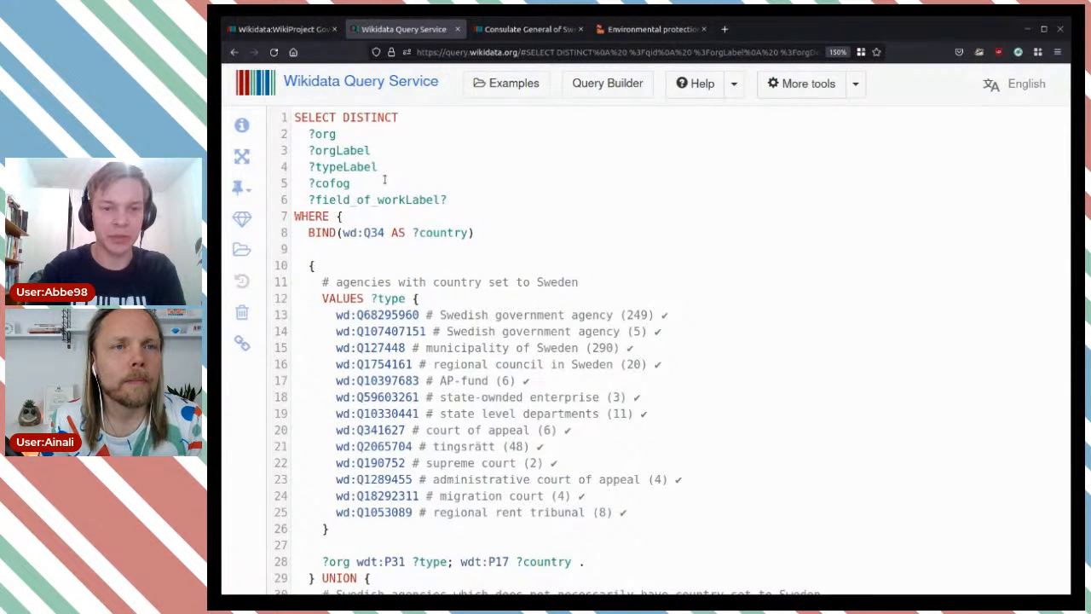
key(BackSpace)
Add ?field_of_work as the last variable of the SELECT list and run the query
key(Return)
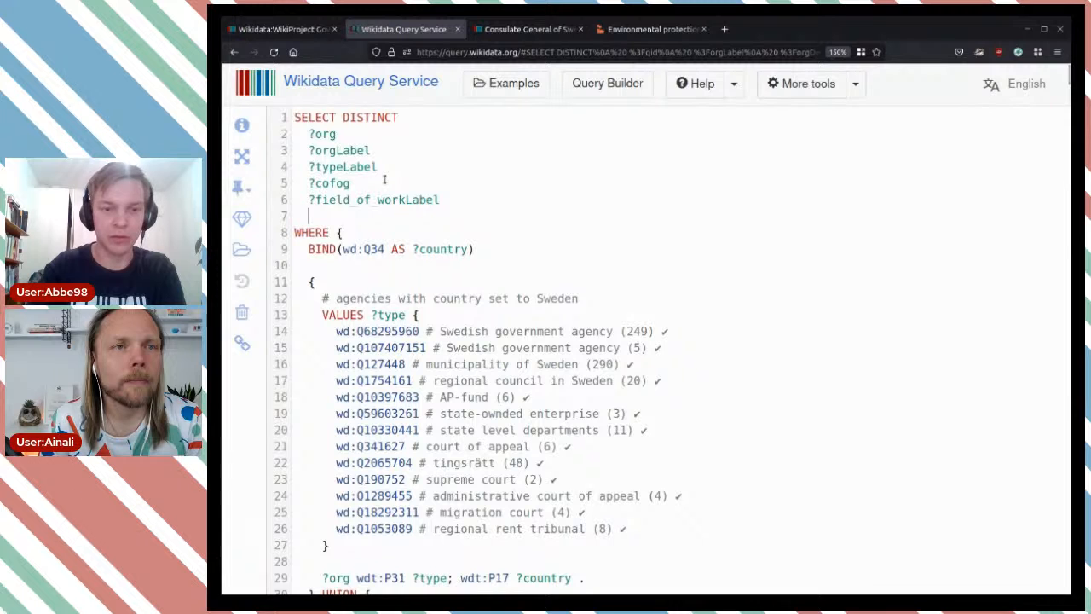
text(?field_of_work)
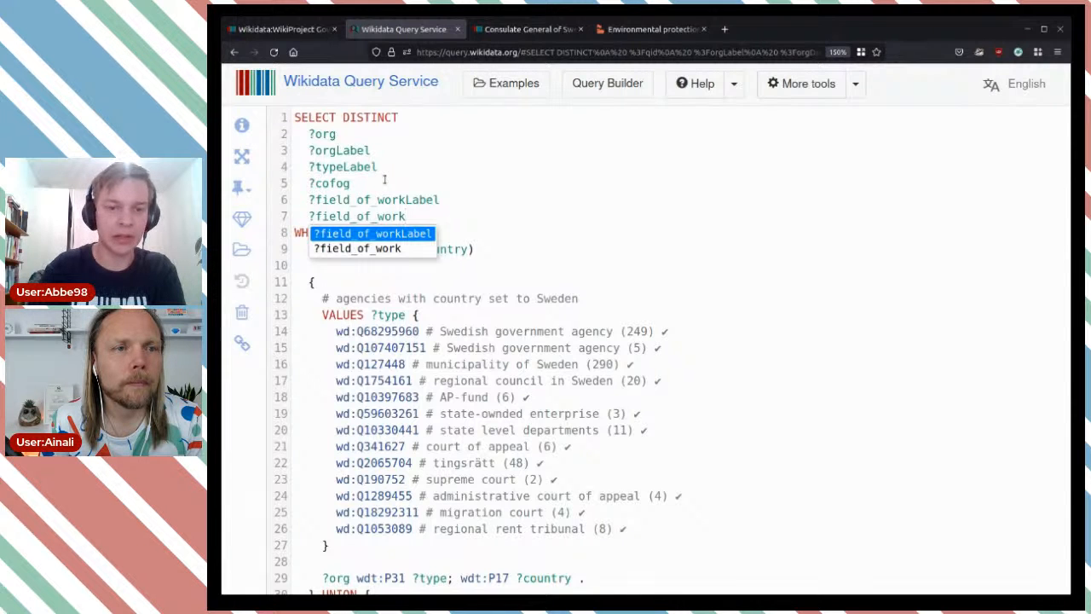
click(500, 266)
scroll(490, 178, down, 8)
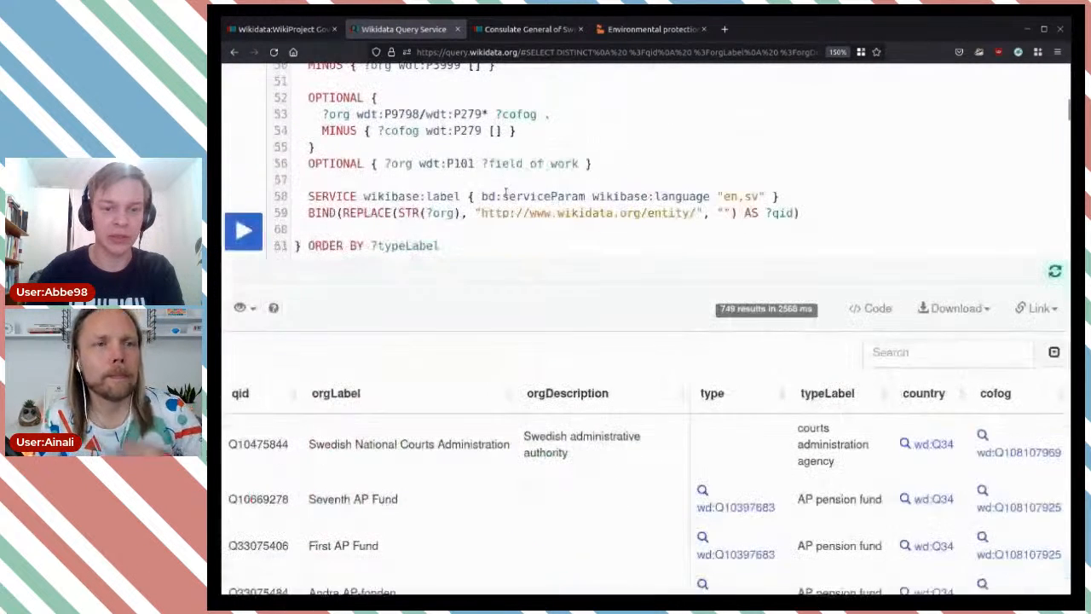
click(244, 231)
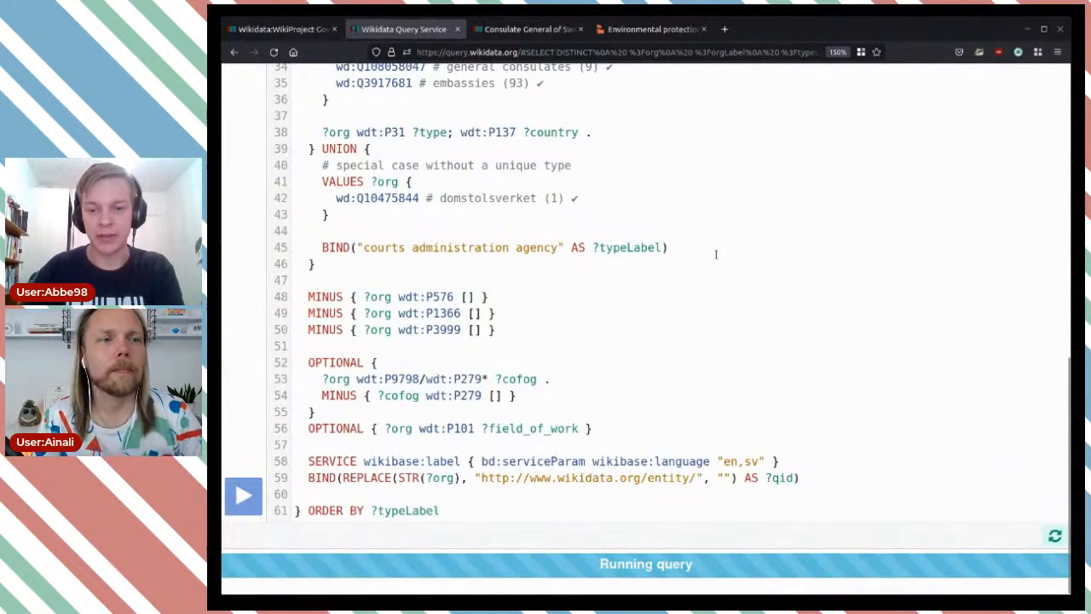
Look through the results for rows with a field of work and check the COFOG class item of the Swedish Security Service
scroll(716, 254, down, 5)
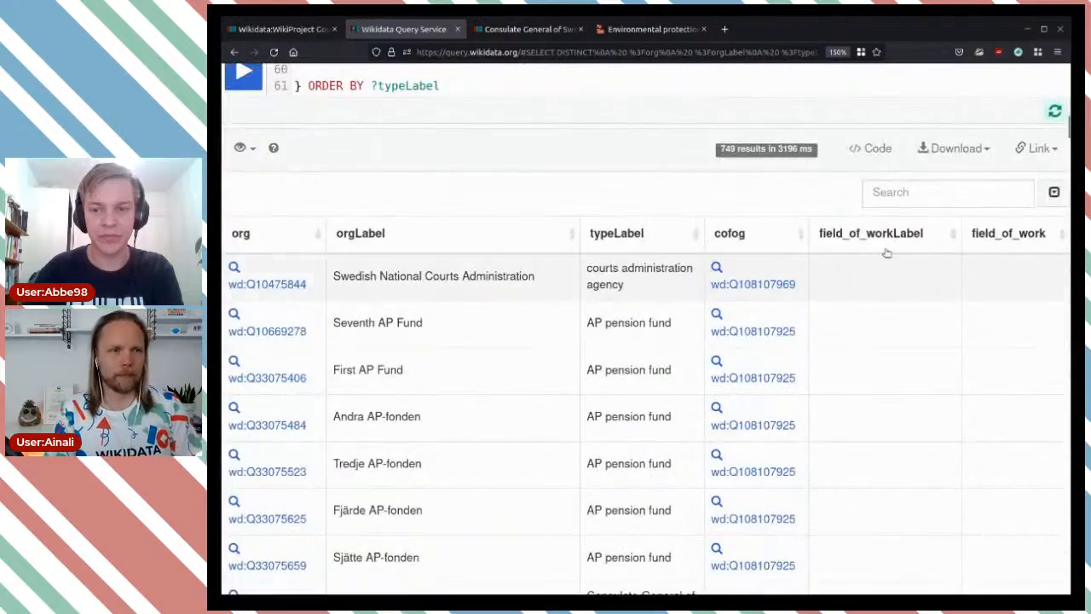
scroll(866, 282, down, 20)
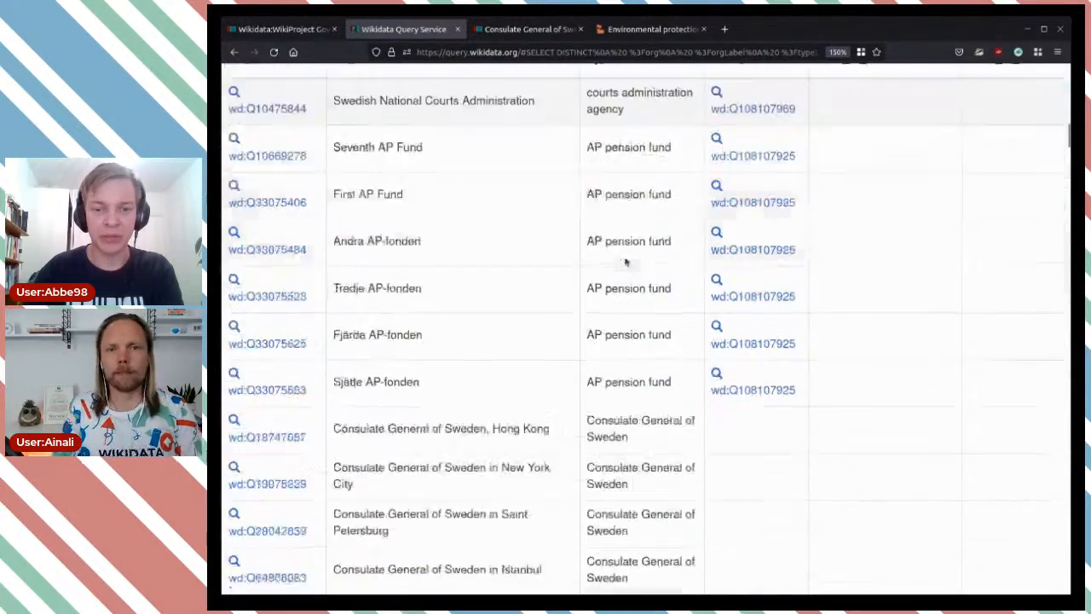
scroll(788, 232, down, 20)
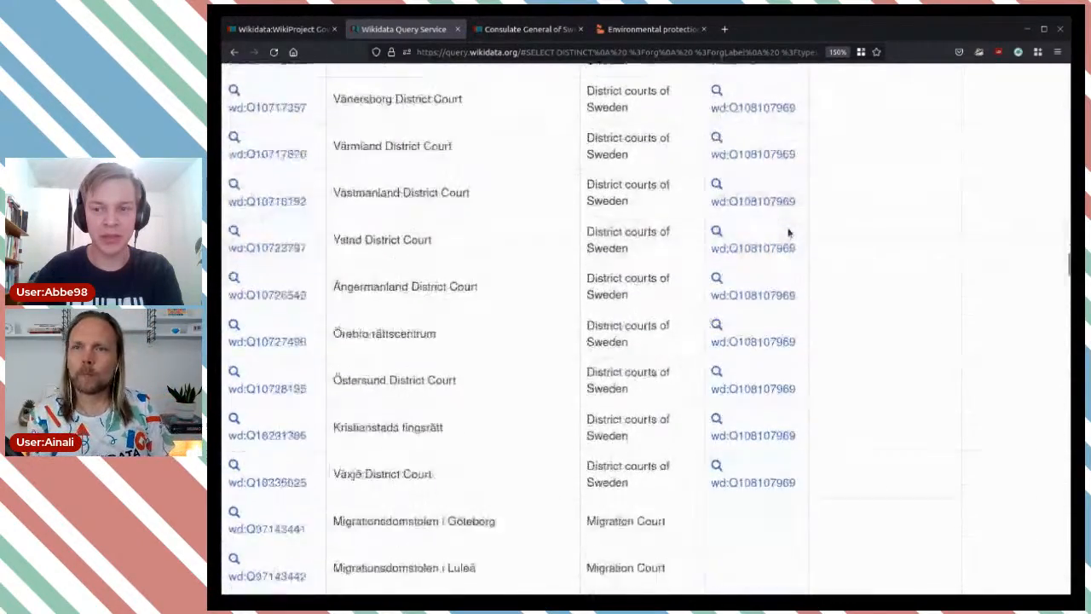
scroll(788, 239, down, 20)
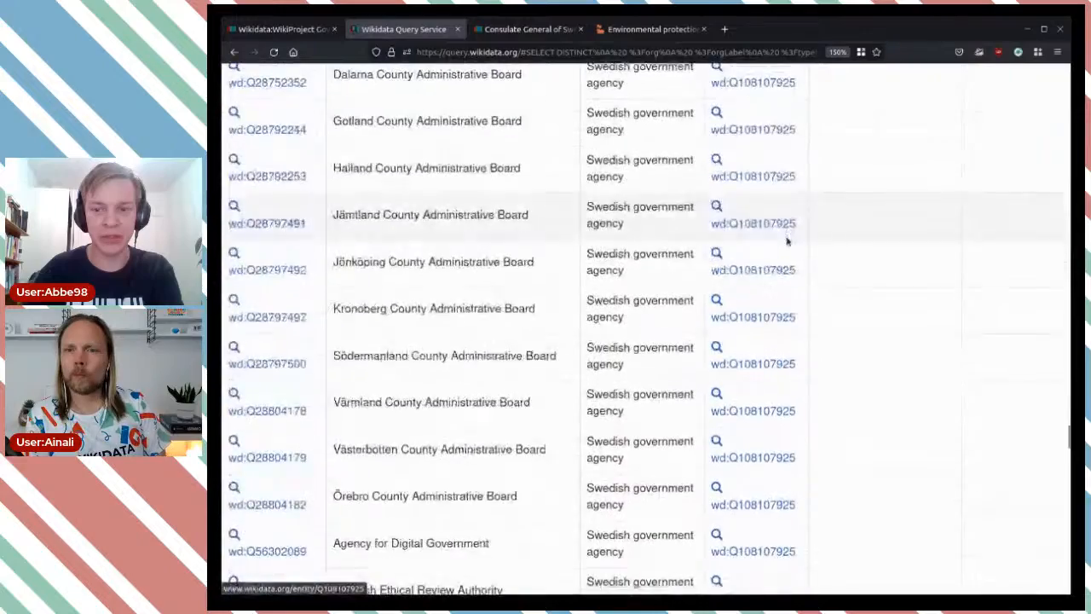
scroll(790, 243, up, 3)
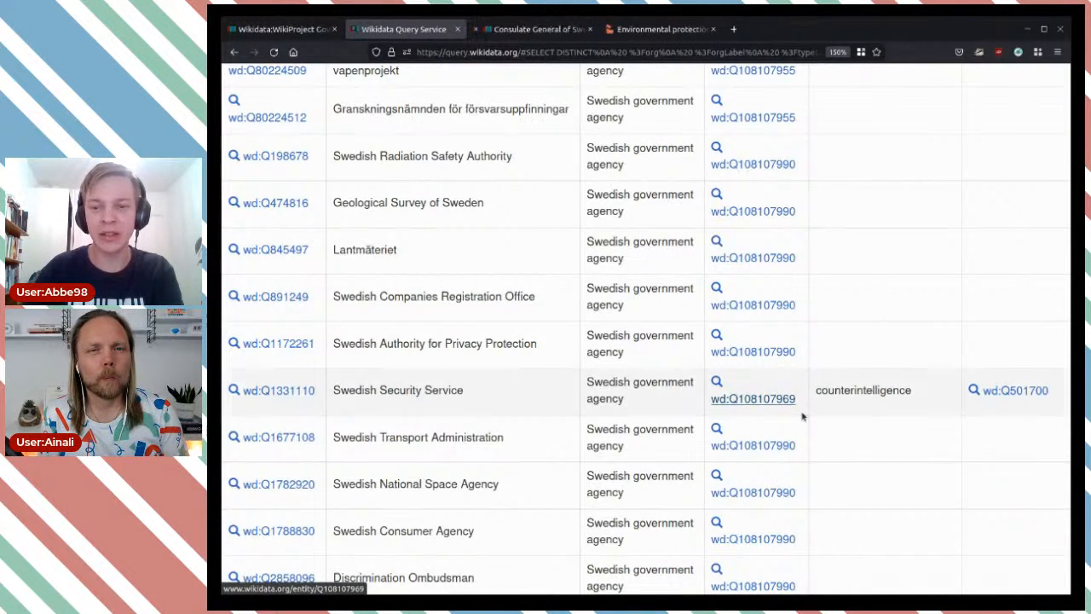
middle_click(801, 414)
click(521, 31)
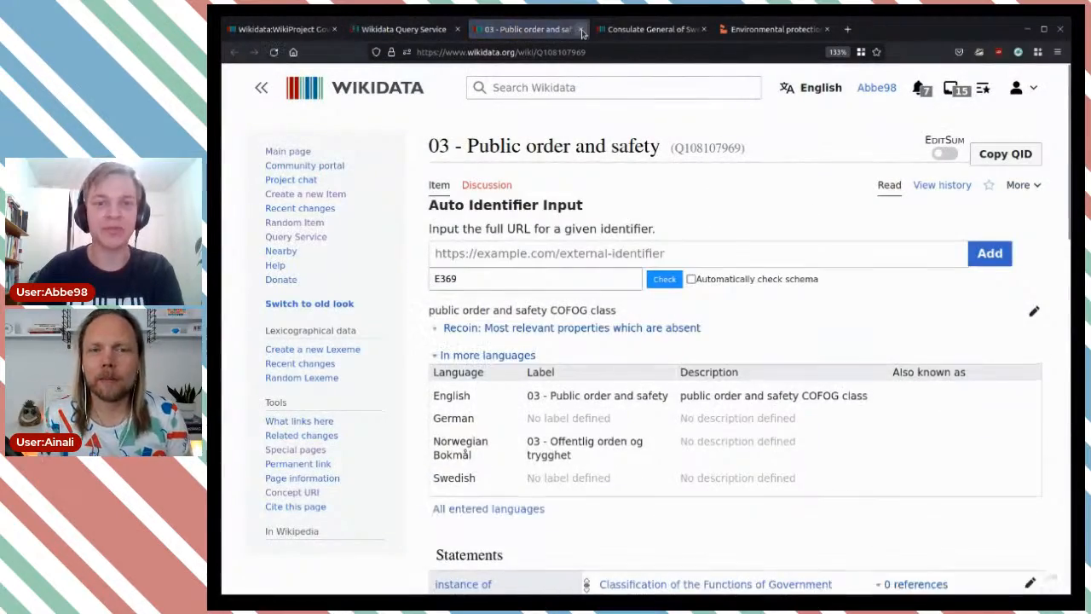
click(582, 30)
Find the Swedish Work Environment Authority in the results, view its COFOG class item, and return to the results
scroll(852, 260, down, 5)
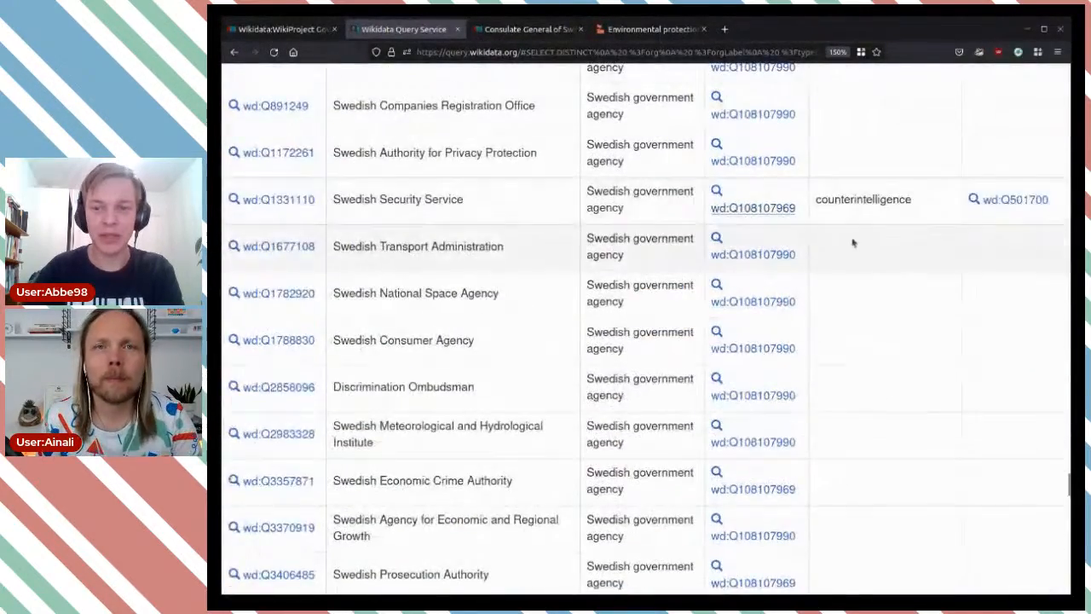
scroll(870, 255, down, 5)
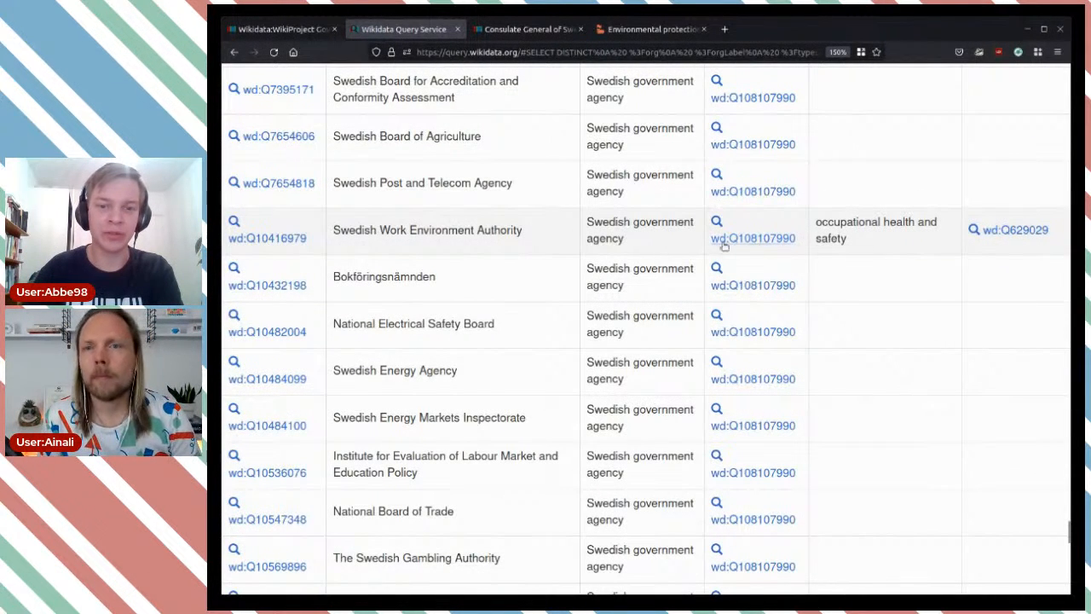
middle_click(767, 239)
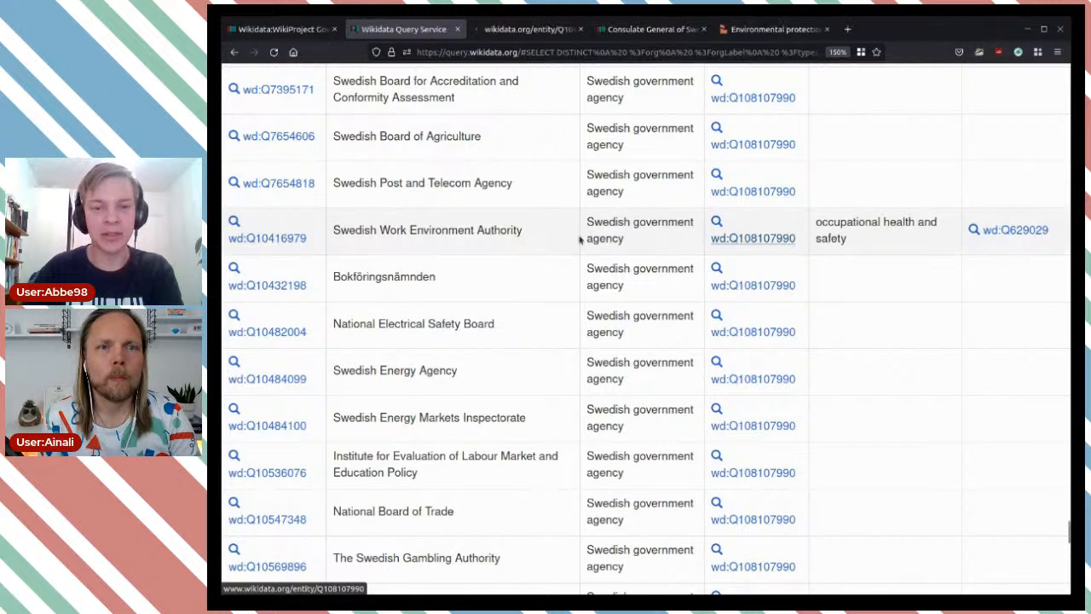
click(512, 30)
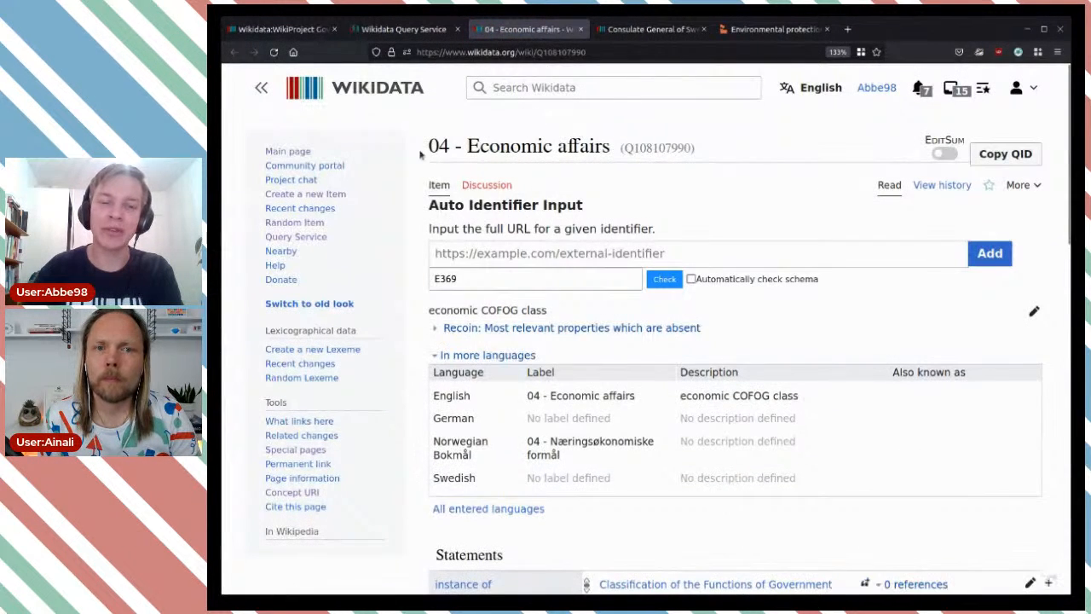
click(580, 29)
Find the Swedish Gender Equality Agency in the results, view its COFOG class item, and return to the results
scroll(895, 298, down, 5)
scroll(907, 294, down, 5)
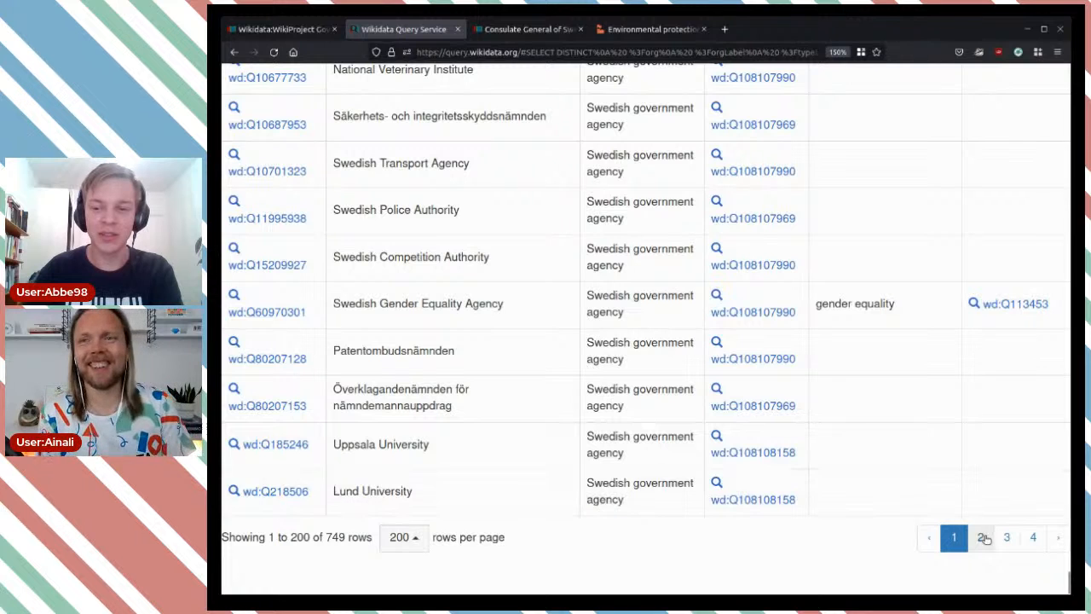
middle_click(750, 312)
click(543, 32)
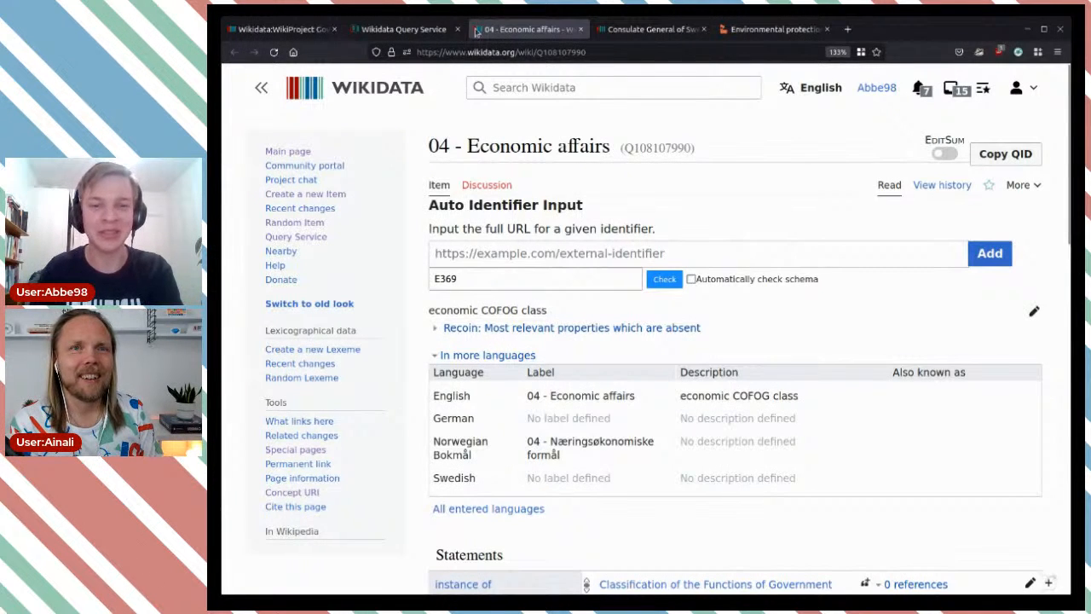
click(580, 29)
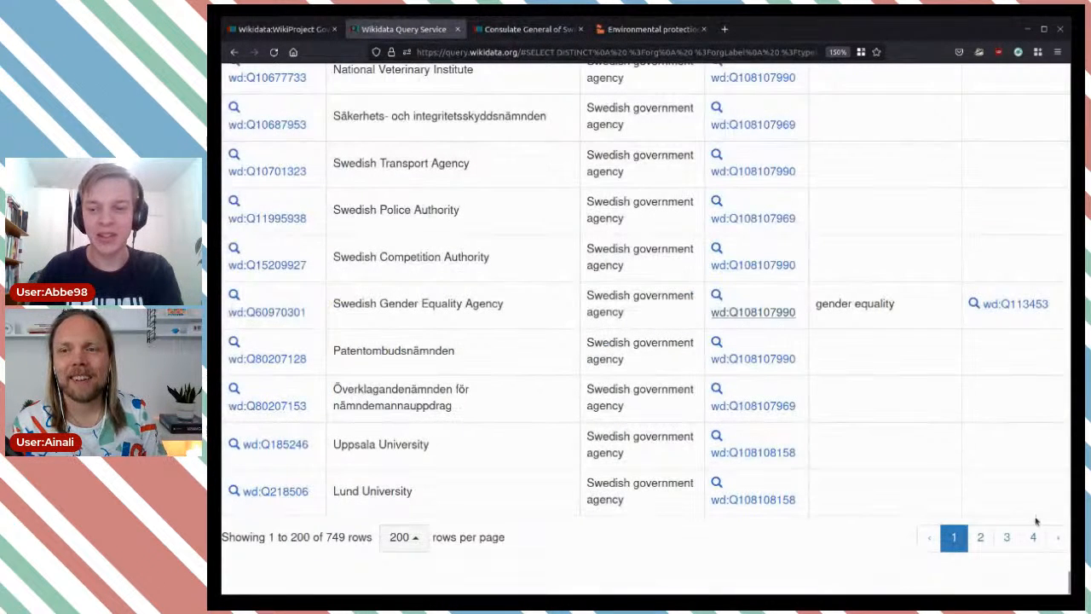
Go to page 2 of the results and examine the Office of Psychological Defense row's name and field of work
click(980, 537)
scroll(877, 317, up, 5)
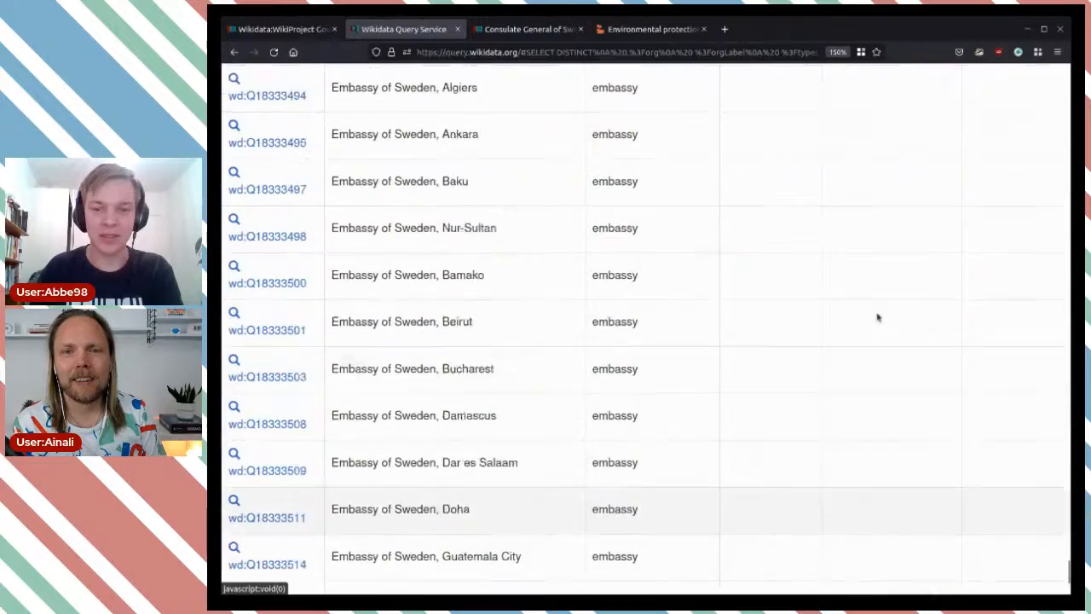
scroll(876, 317, up, 15)
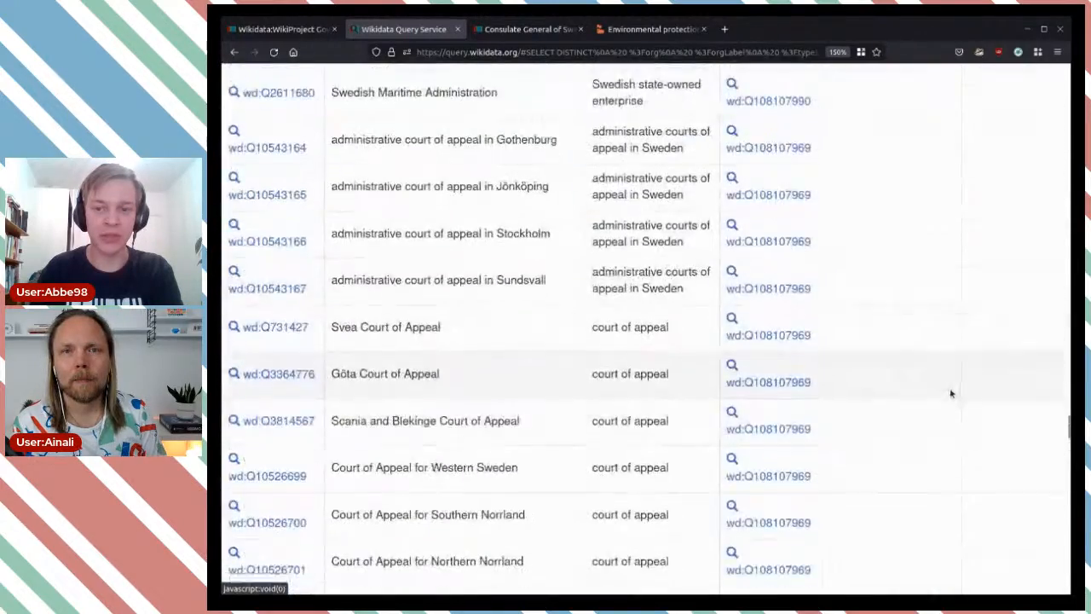
scroll(866, 401, up, 10)
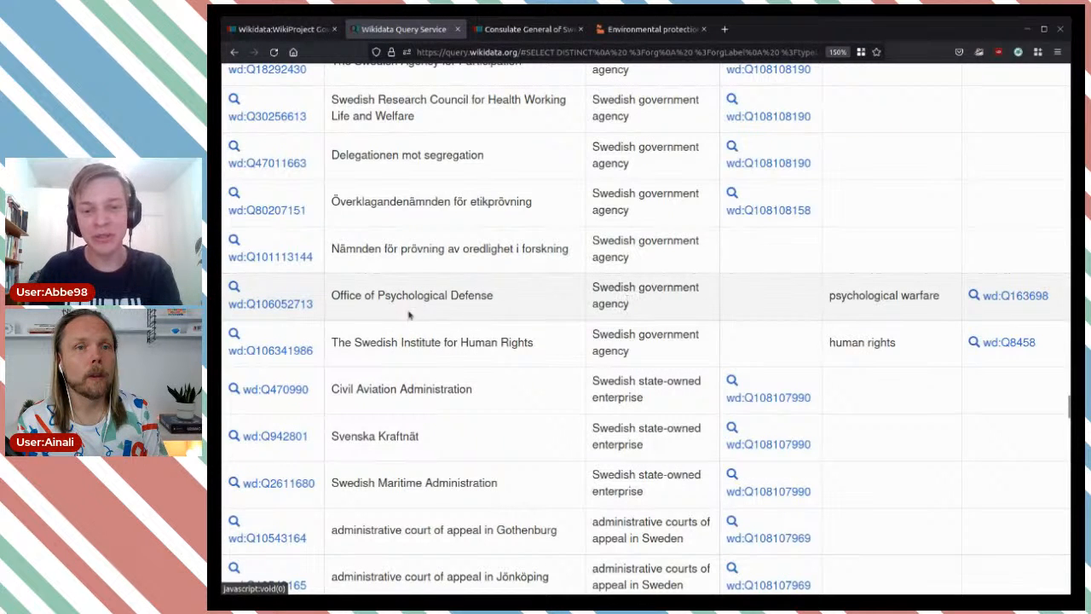
drag(522, 298, 474, 297)
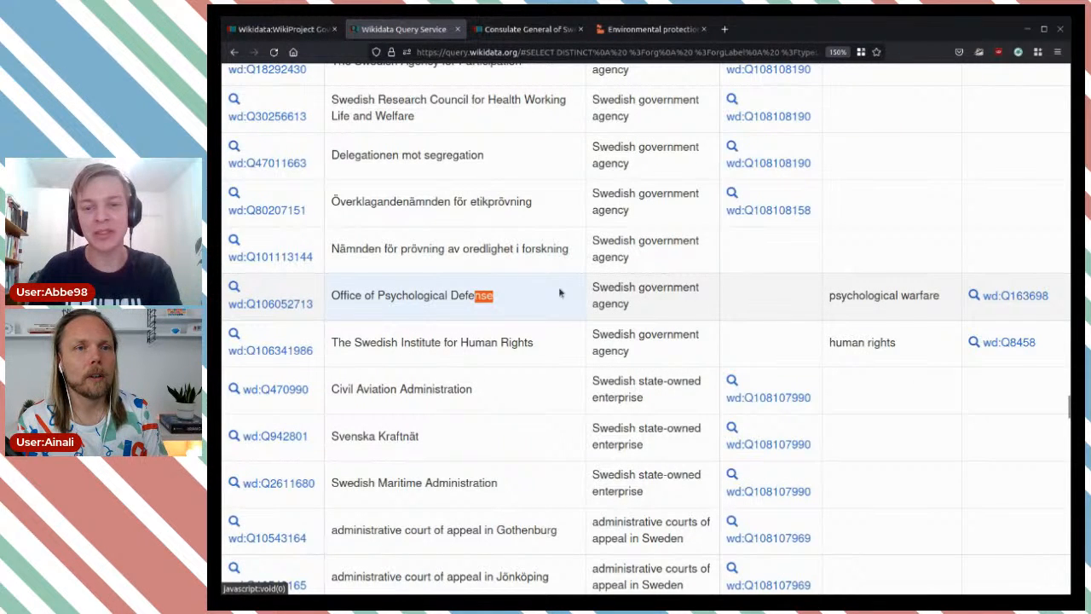
click(461, 320)
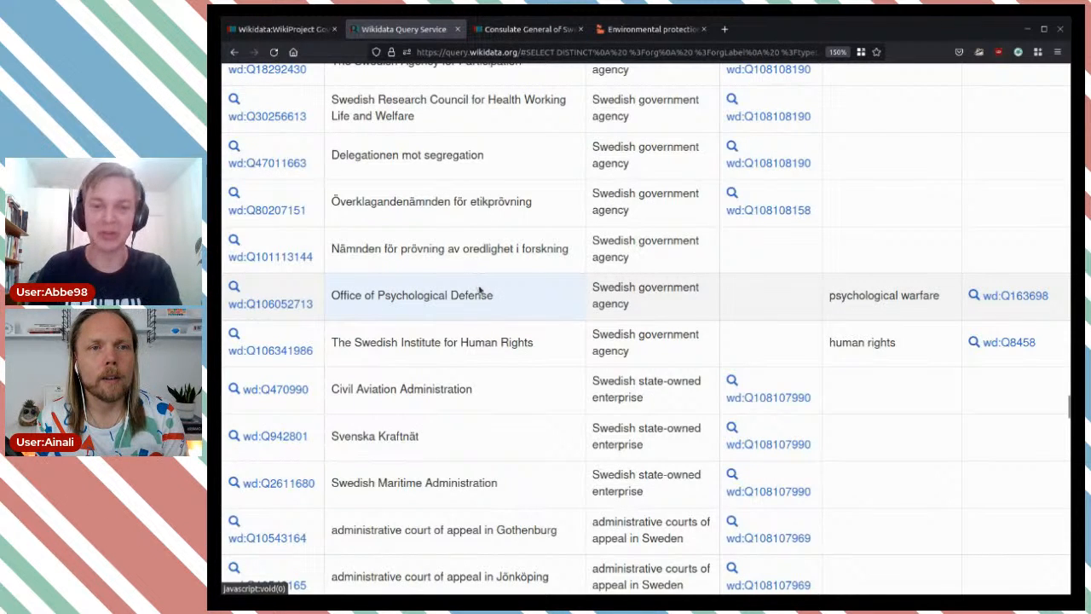
drag(942, 300, 842, 298)
click(860, 314)
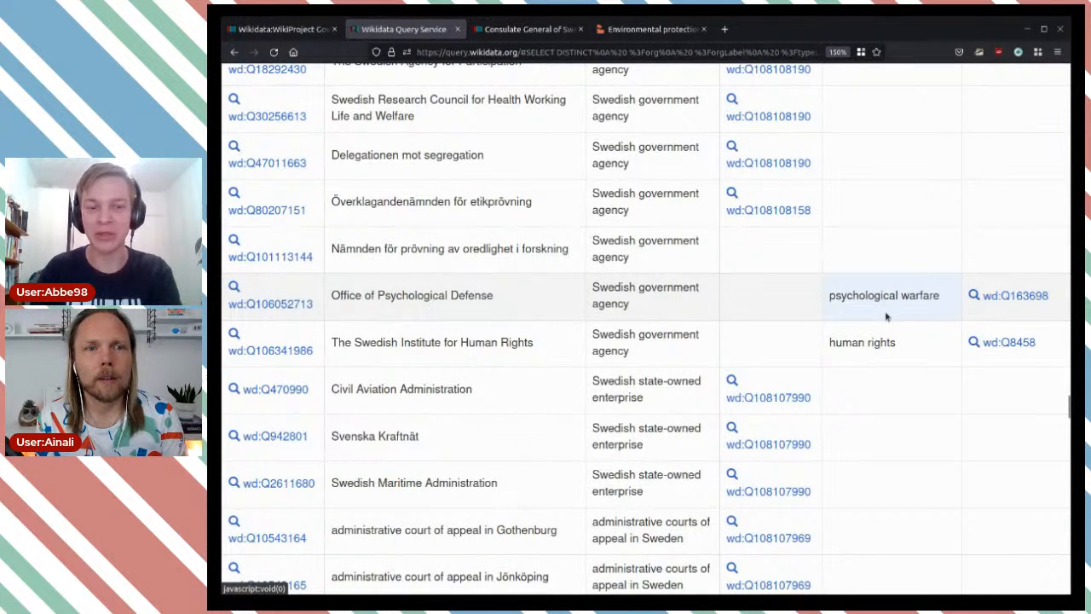
drag(941, 298, 910, 292)
click(911, 322)
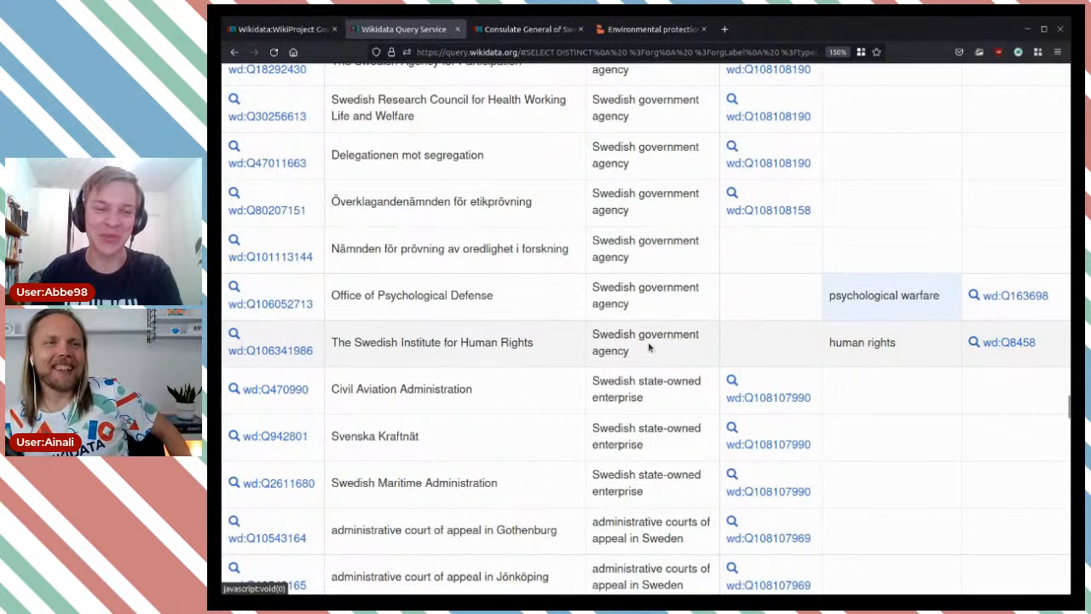
Compare the Swedish Institute for Human Rights row with the Office of Psychological Defense row, examining names, types and fields of work
drag(638, 359, 597, 336)
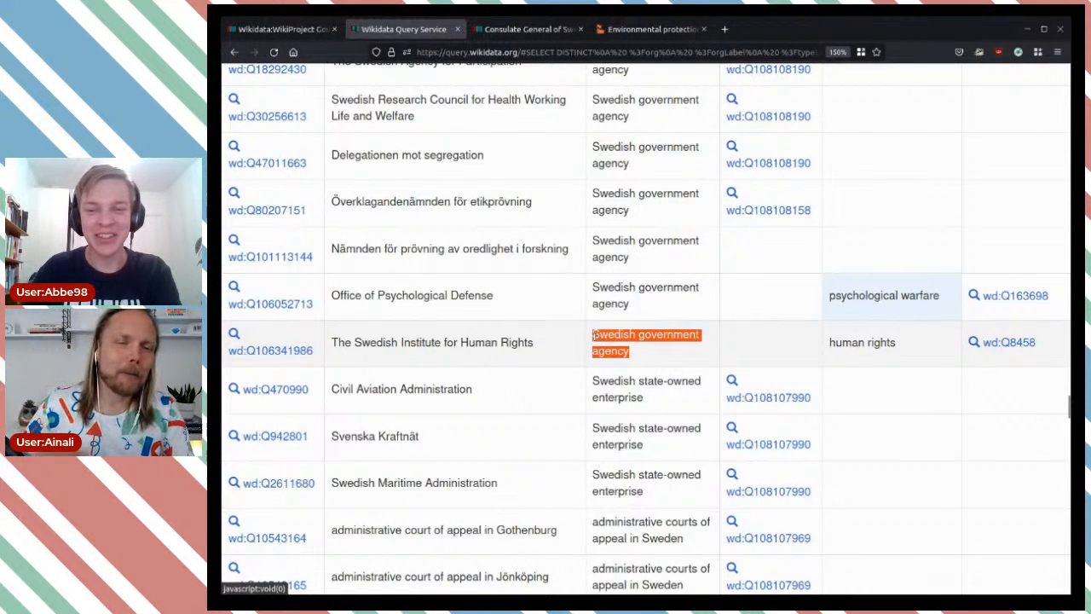
click(698, 351)
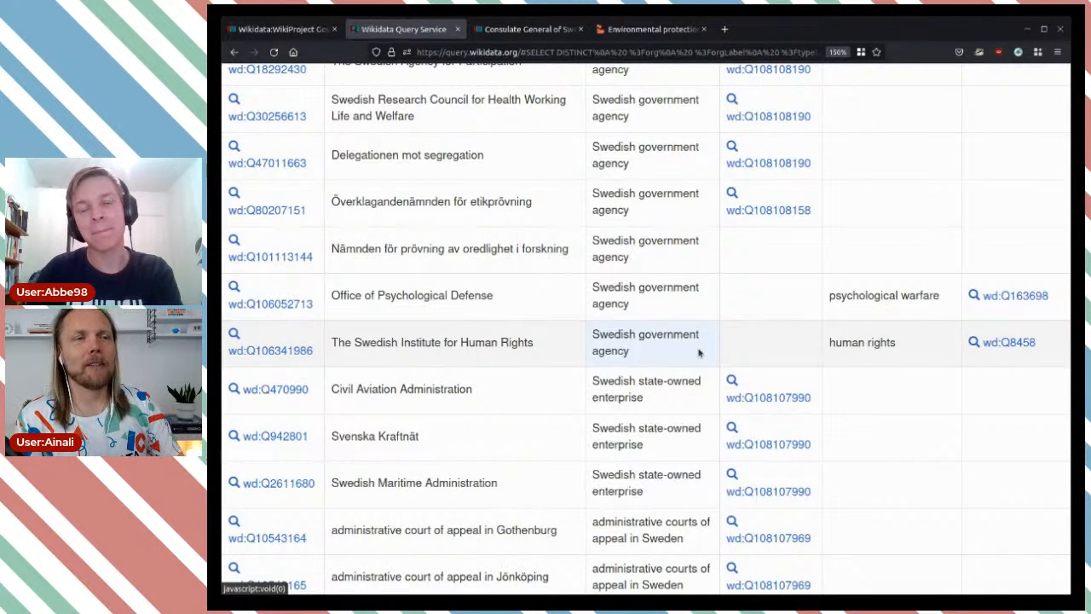
double_click(523, 297)
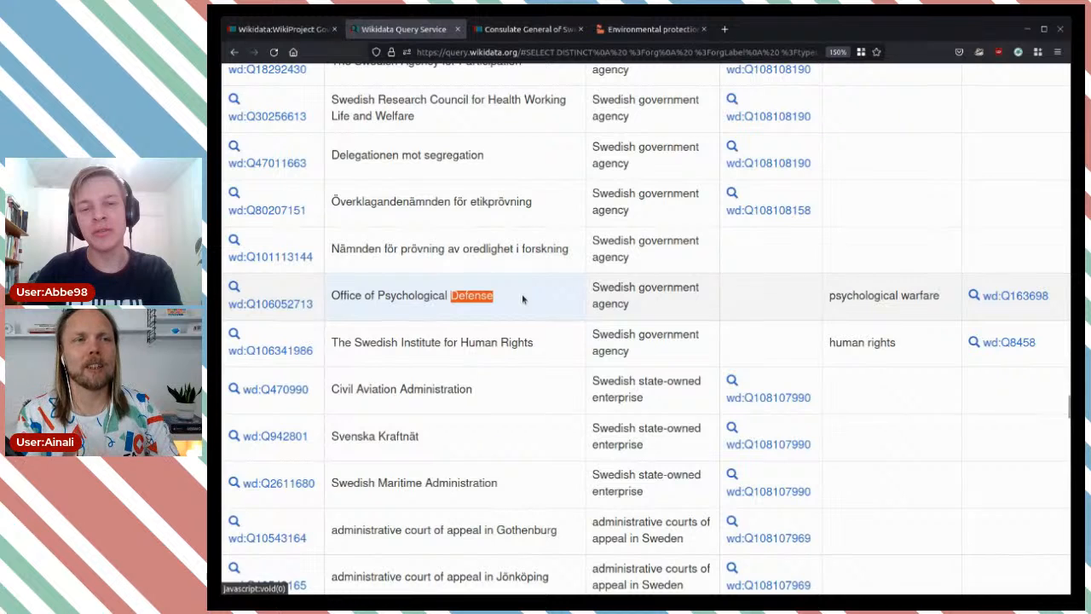
click(523, 296)
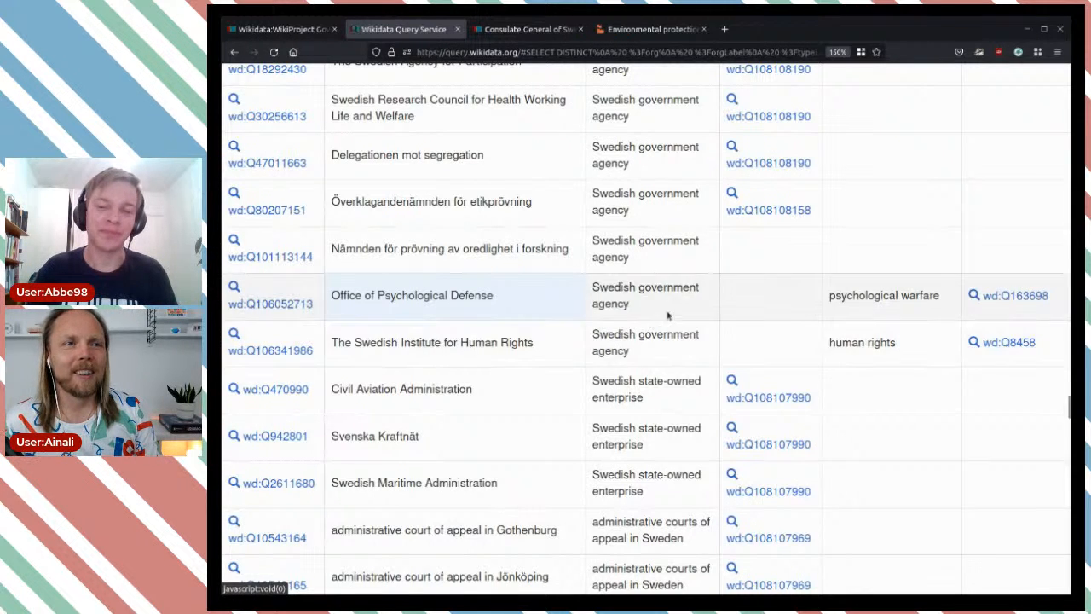
drag(646, 354, 600, 334)
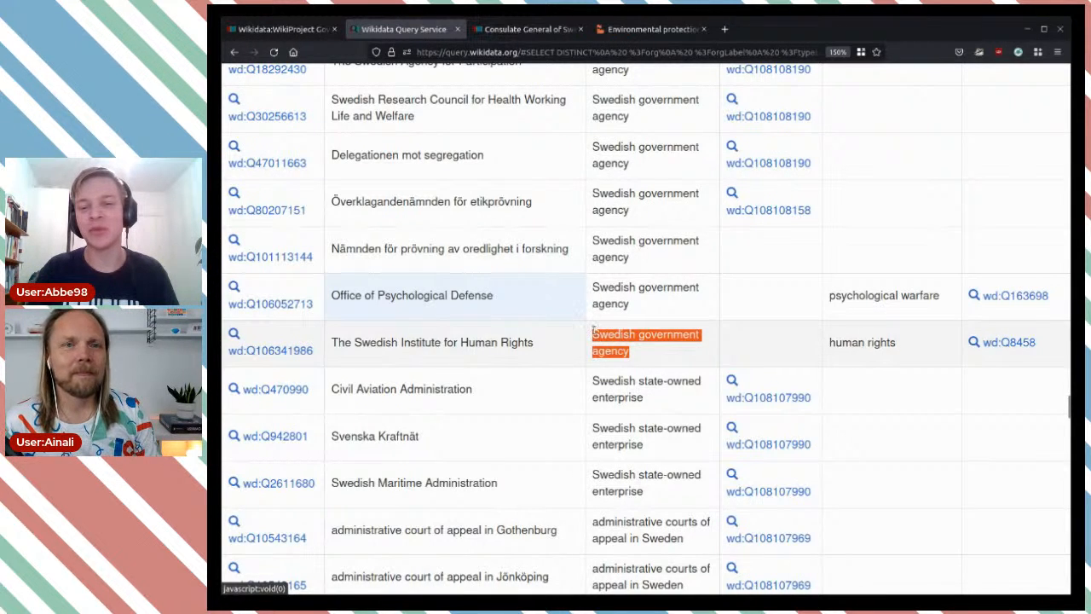
click(653, 335)
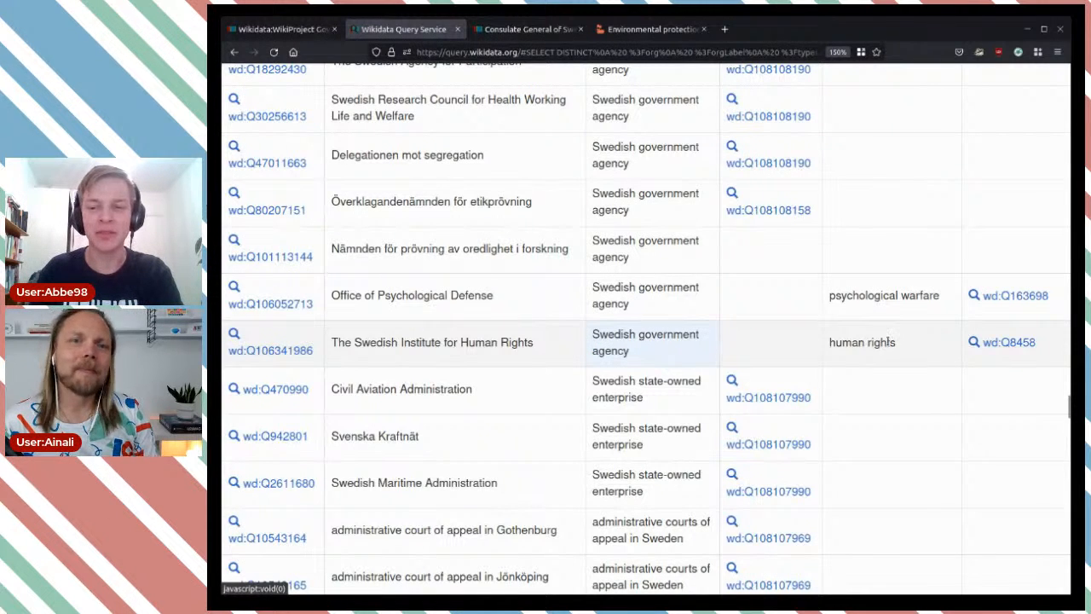
drag(535, 342, 332, 343)
click(461, 348)
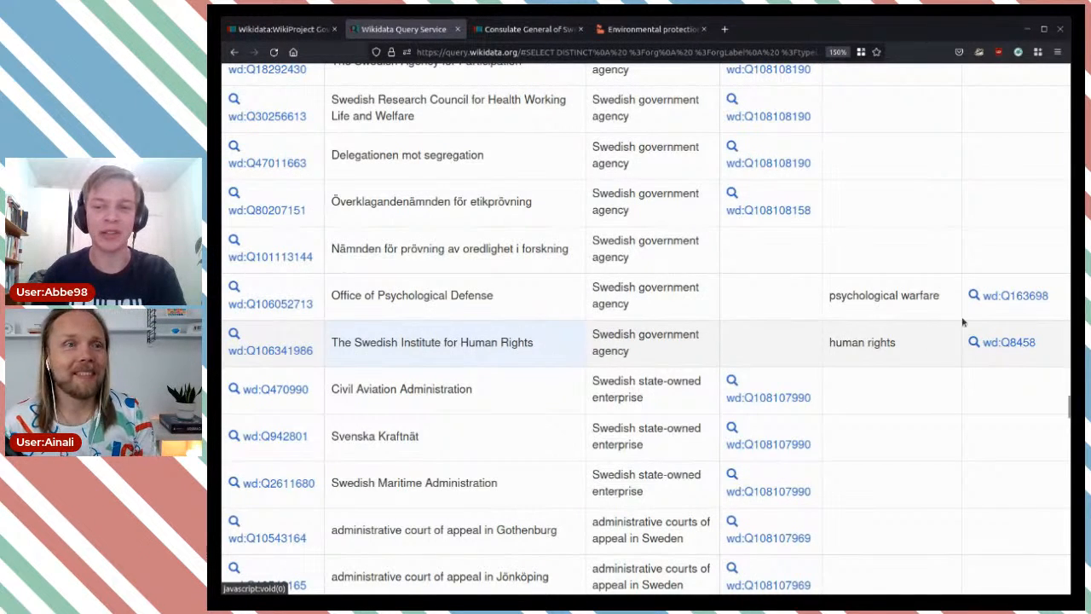
scroll(529, 296, down, 1)
scroll(529, 295, down, 4)
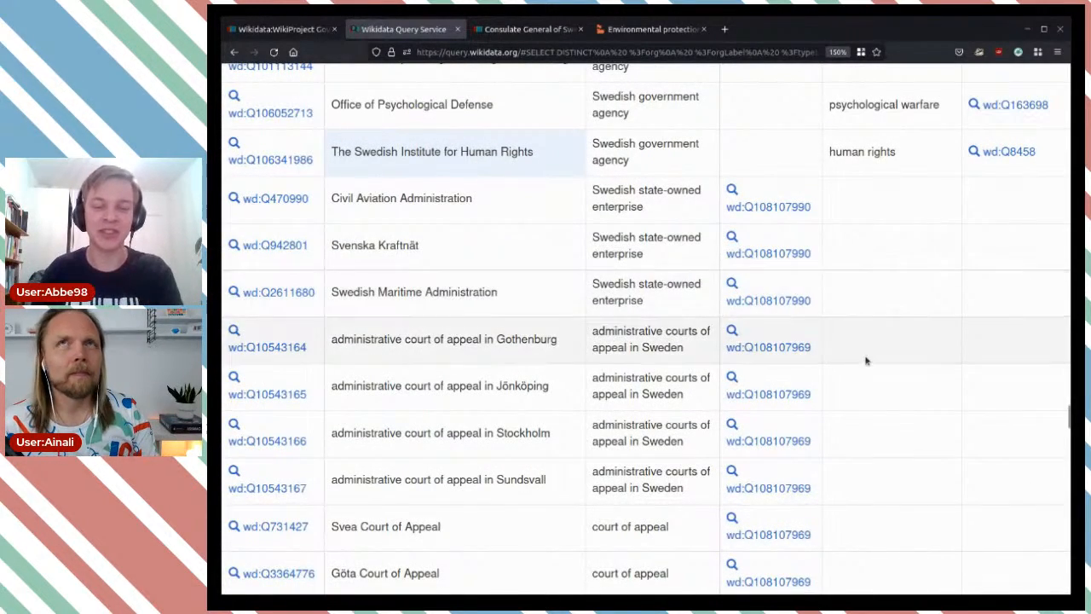
Look through the remaining courts and embassies in the query results and go to results page 3
scroll(862, 361, down, 2)
scroll(654, 374, down, 15)
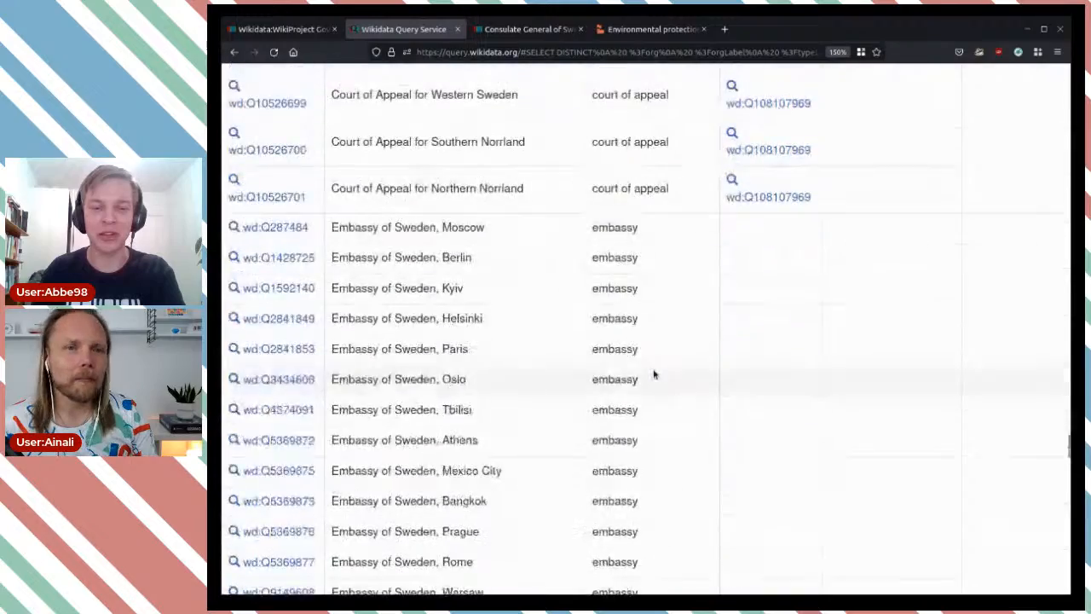
scroll(643, 343, down, 8)
scroll(582, 348, down, 15)
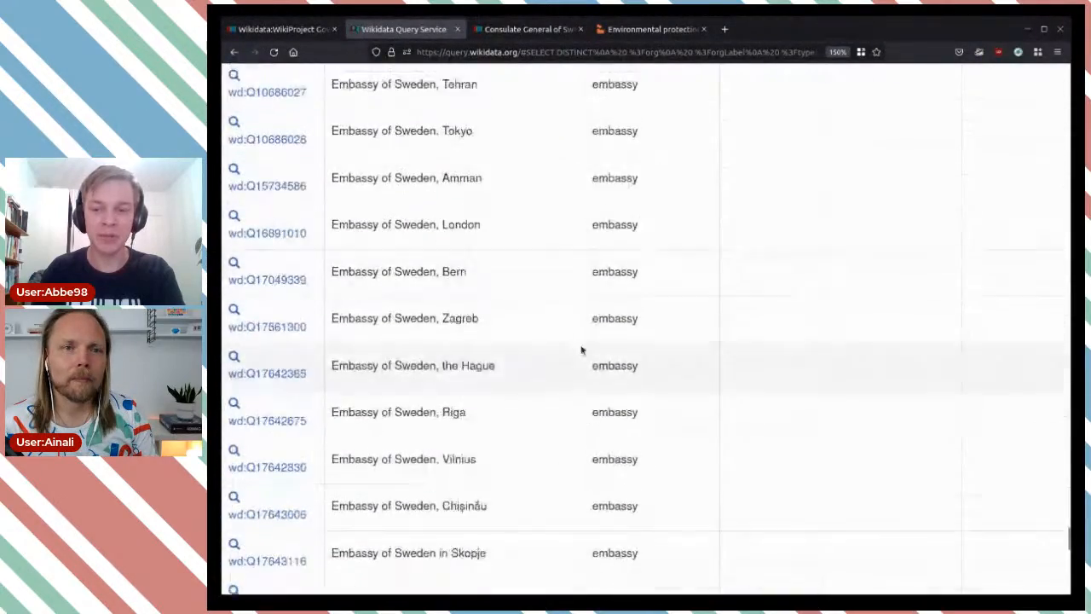
click(1006, 535)
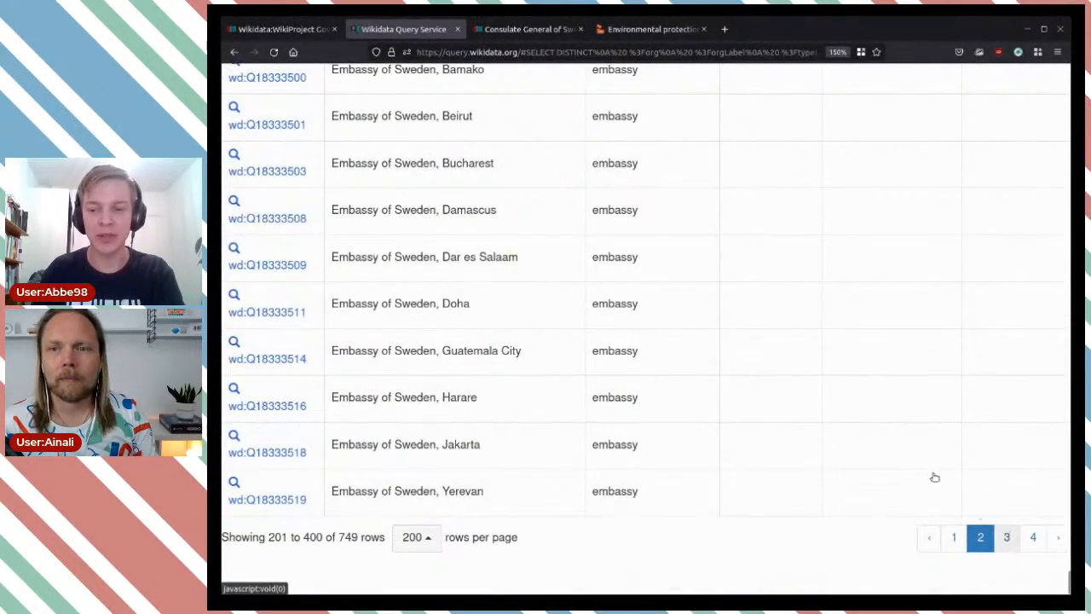
Examine the embassy and ministry rows on results page 3 for COFOG and field of work values
scroll(758, 341, up, 15)
scroll(764, 341, up, 15)
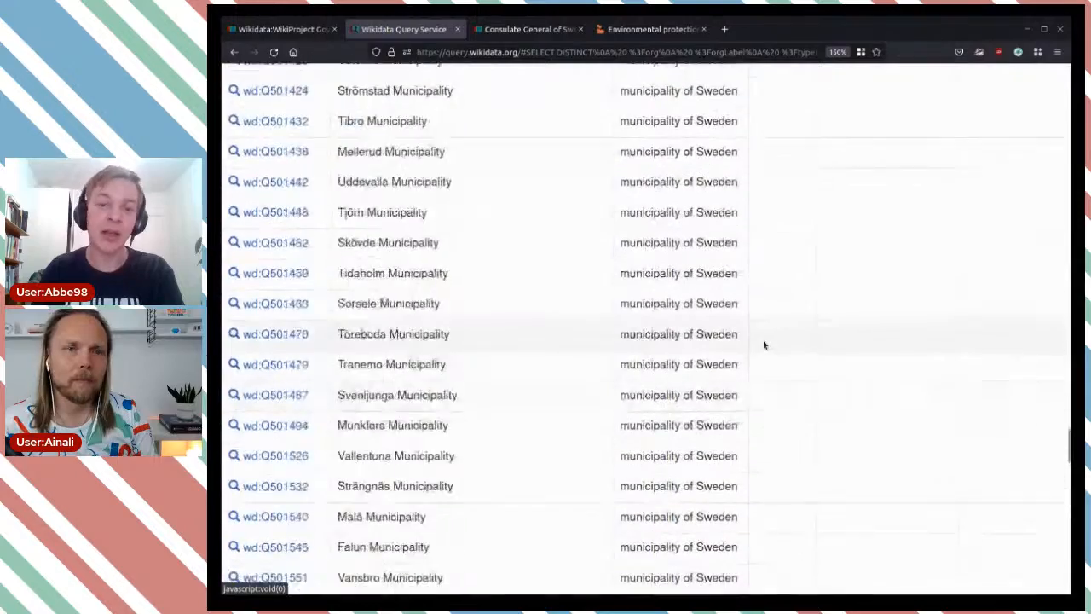
scroll(762, 324, up, 15)
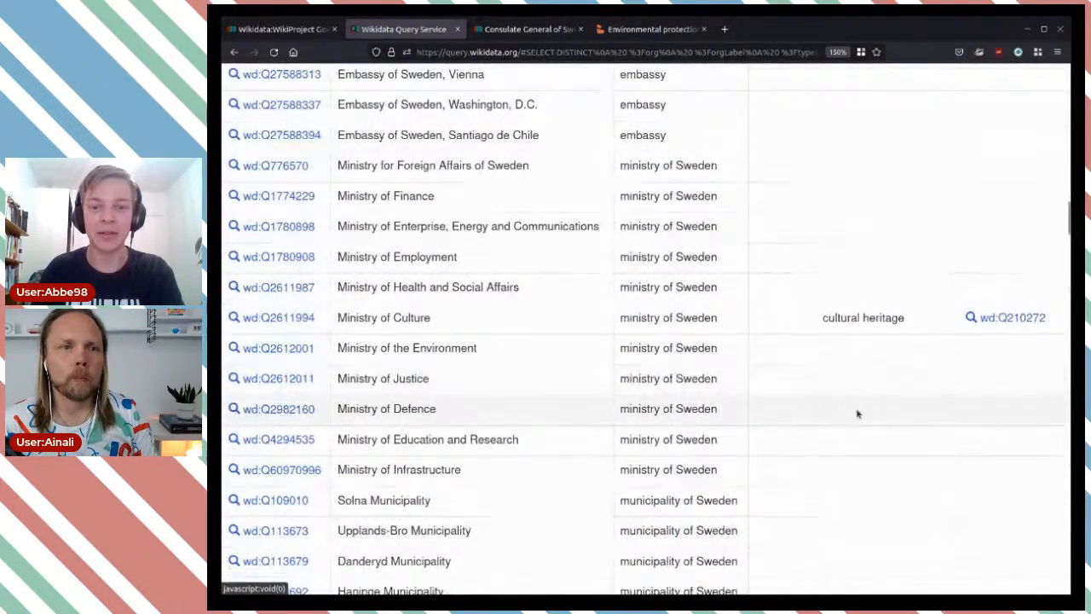
scroll(857, 400, up, 20)
scroll(859, 405, down, 5)
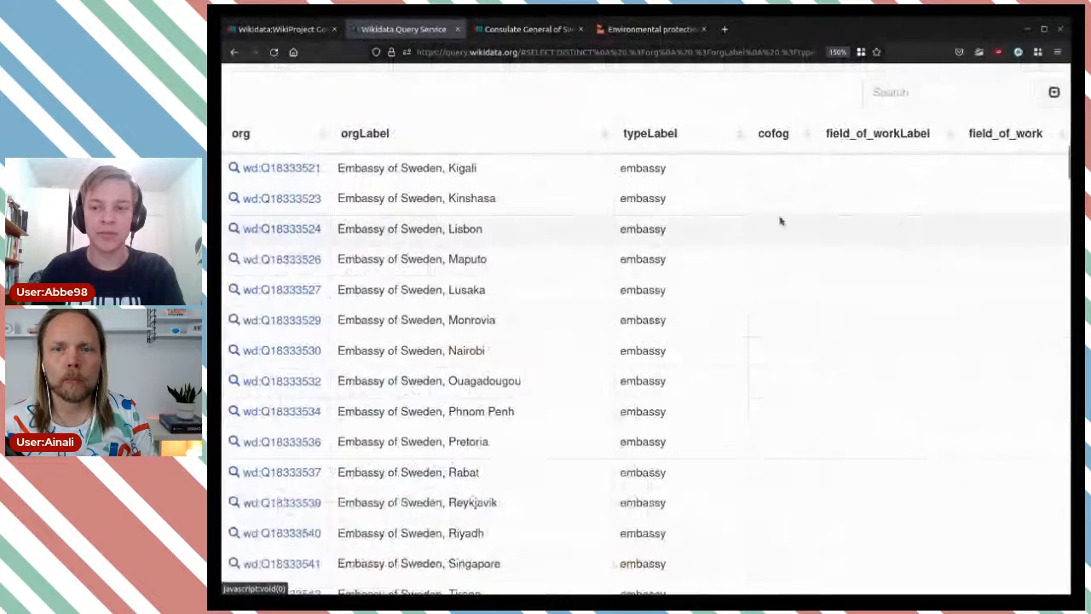
scroll(828, 318, down, 3)
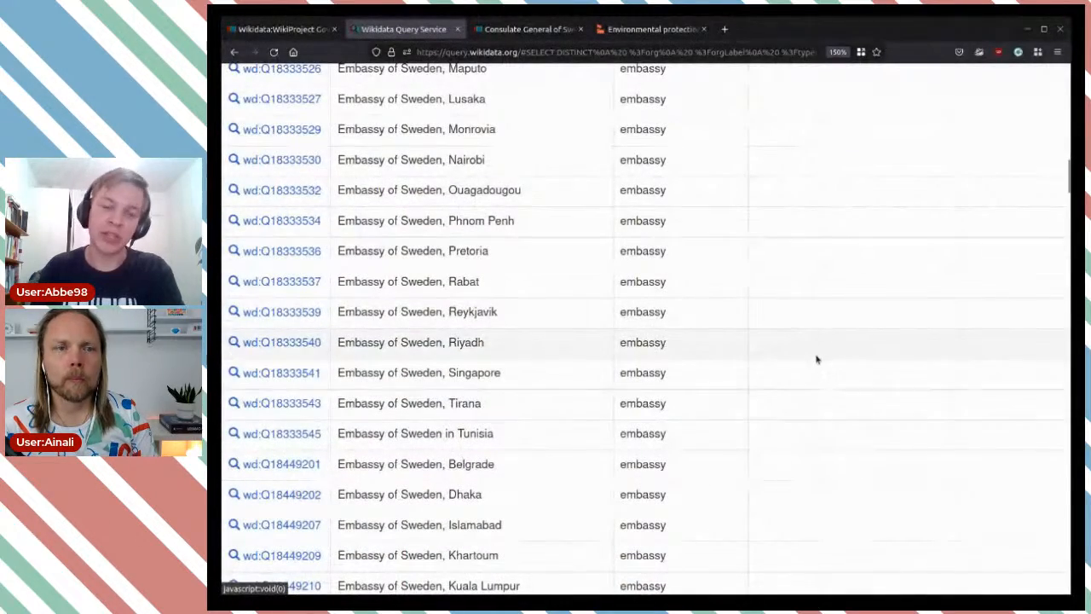
scroll(814, 358, down, 4)
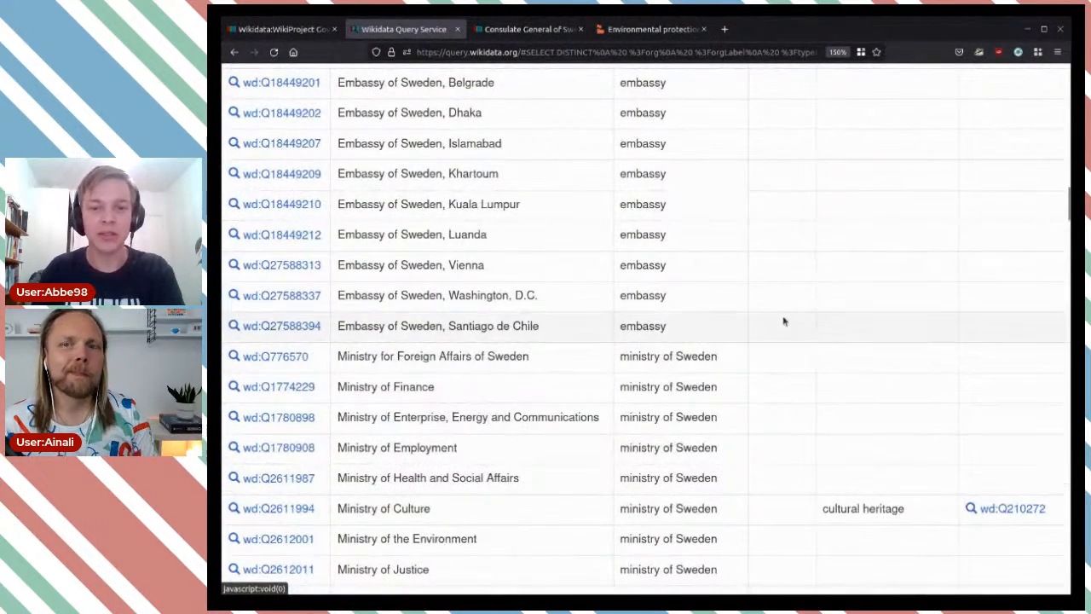
scroll(870, 360, down, 2)
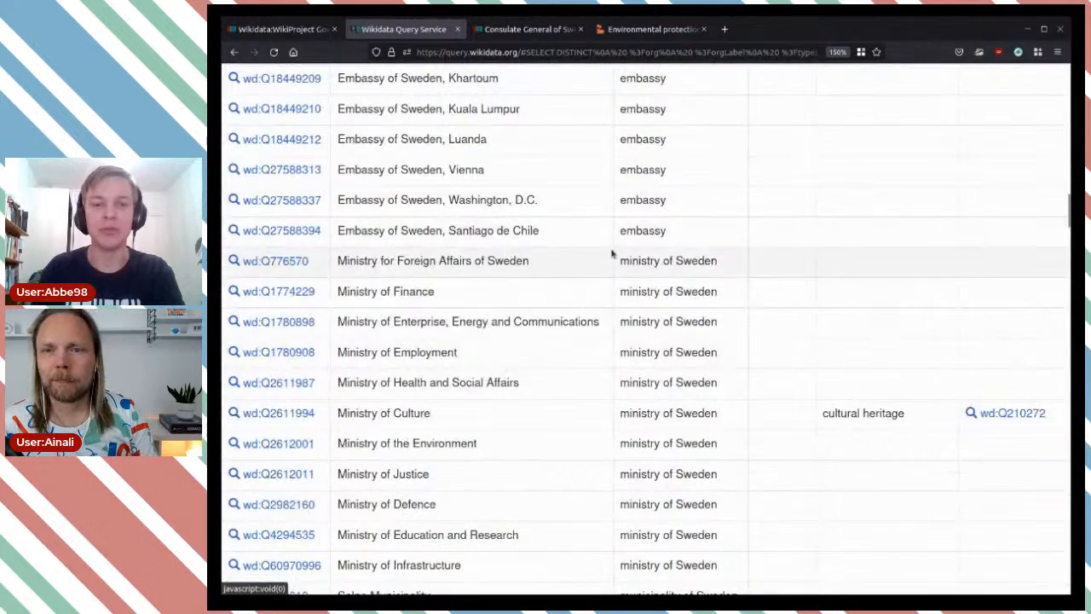
scroll(857, 315, down, 2)
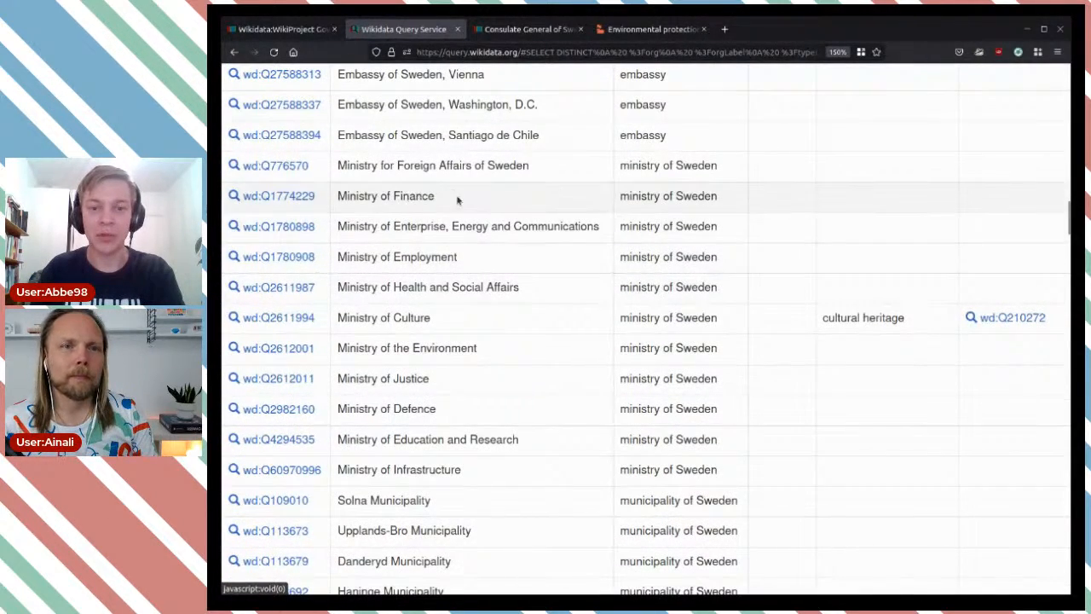
Point out the Ministry of Finance, Ministry for Foreign Affairs and Ministry of Defence rows by highlighting their names
scroll(448, 204, up, 2)
drag(438, 294, 364, 293)
click(505, 295)
double_click(504, 261)
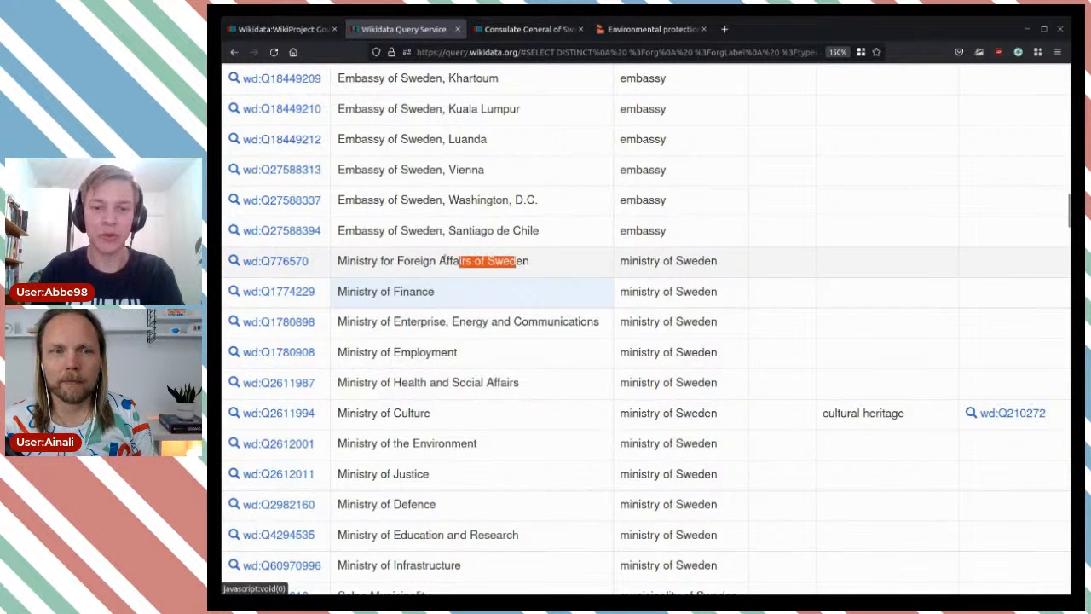
click(512, 261)
scroll(452, 193, down, 4)
drag(456, 314, 337, 313)
click(531, 317)
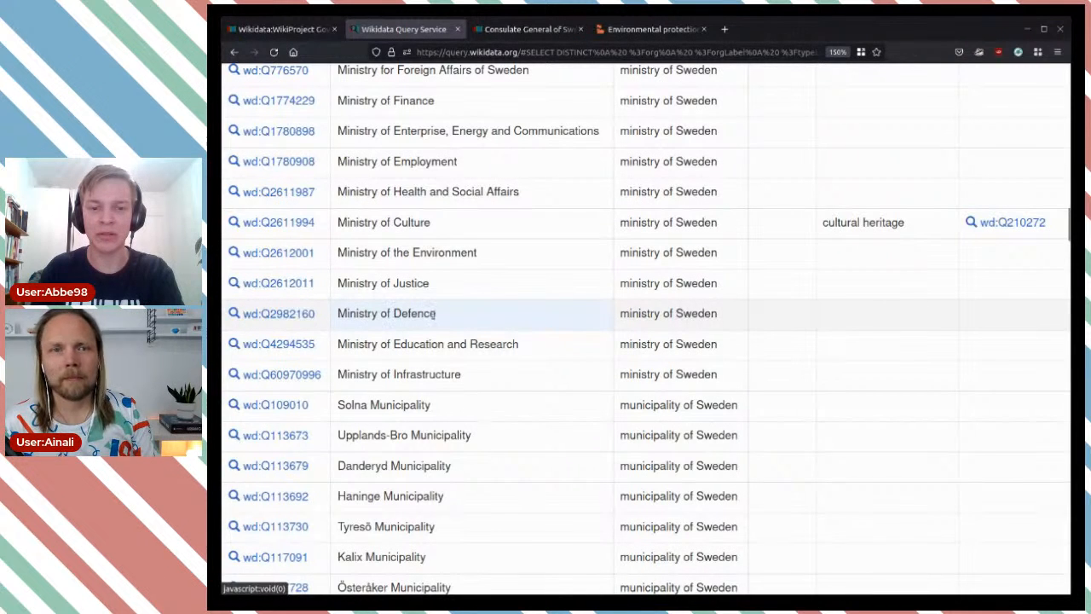
drag(436, 314, 345, 317)
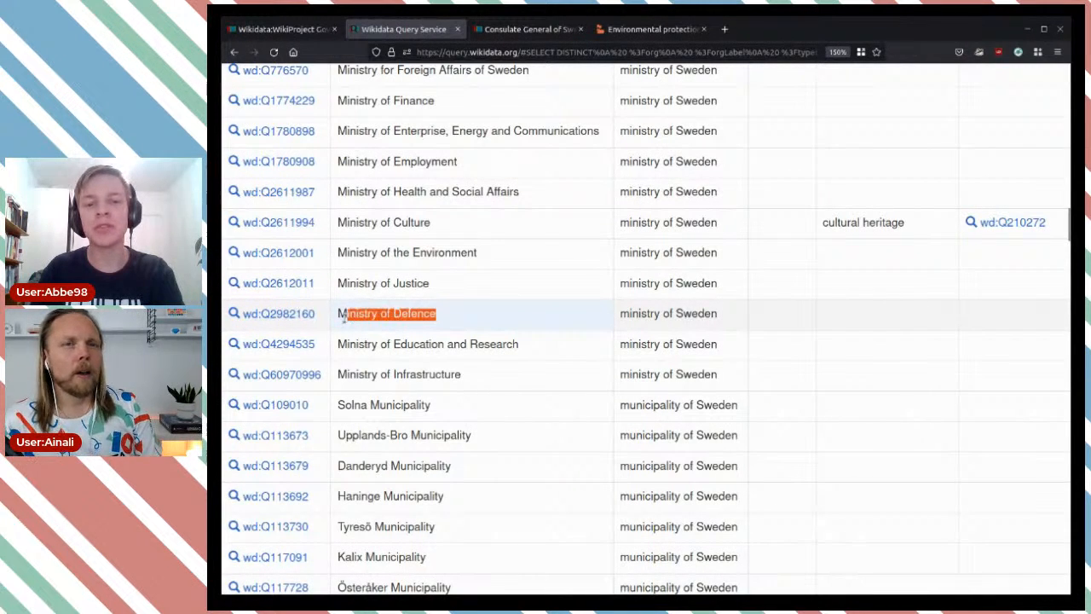
click(442, 321)
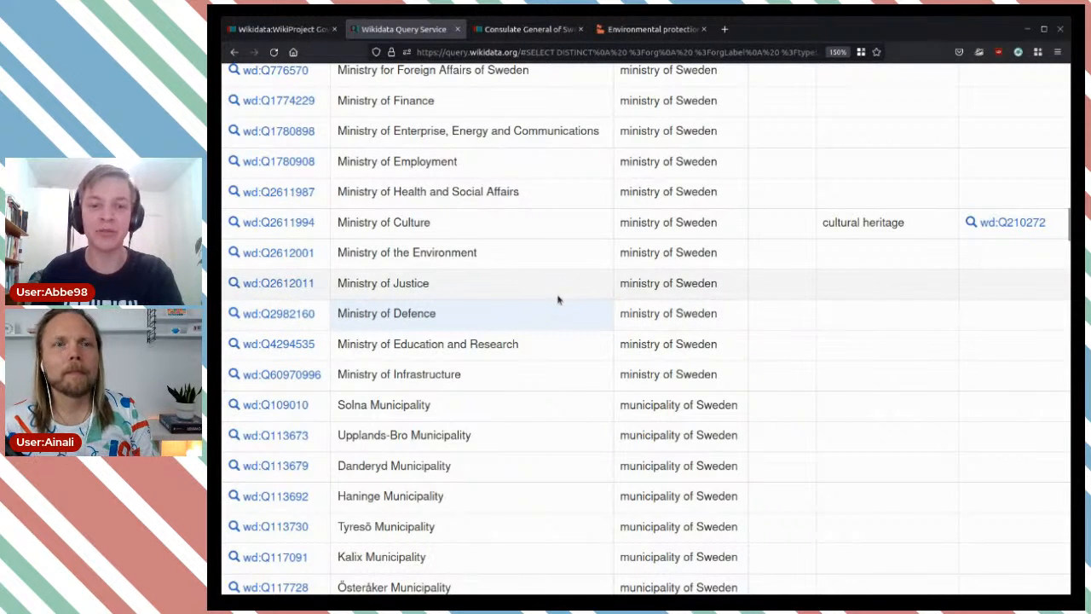
Look through the municipality rows to the end of the page and go to results page 4
scroll(588, 333, down, 3)
scroll(597, 327, down, 20)
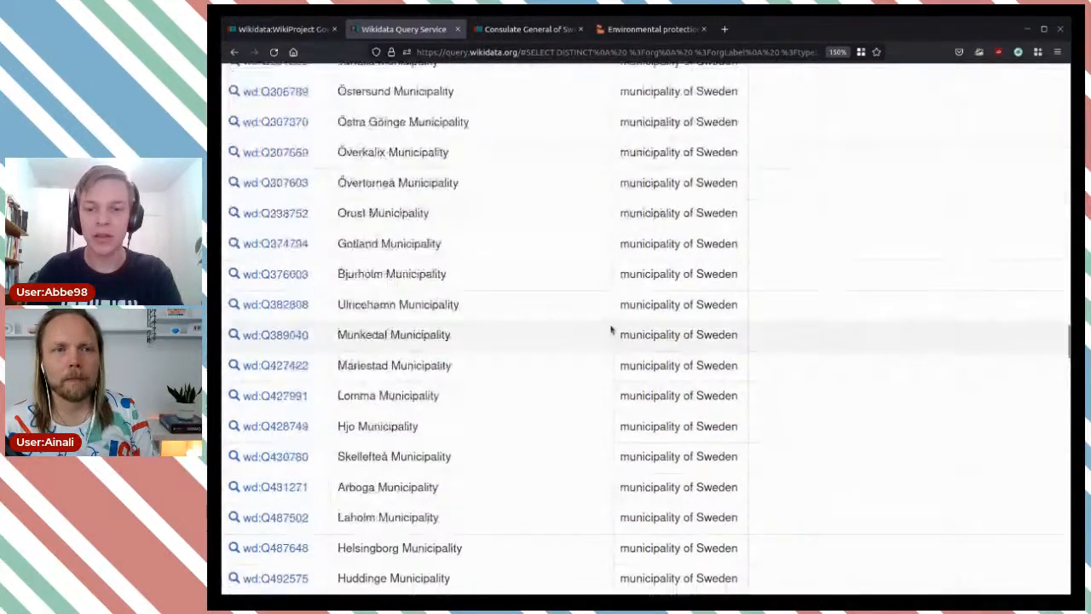
scroll(648, 339, down, 15)
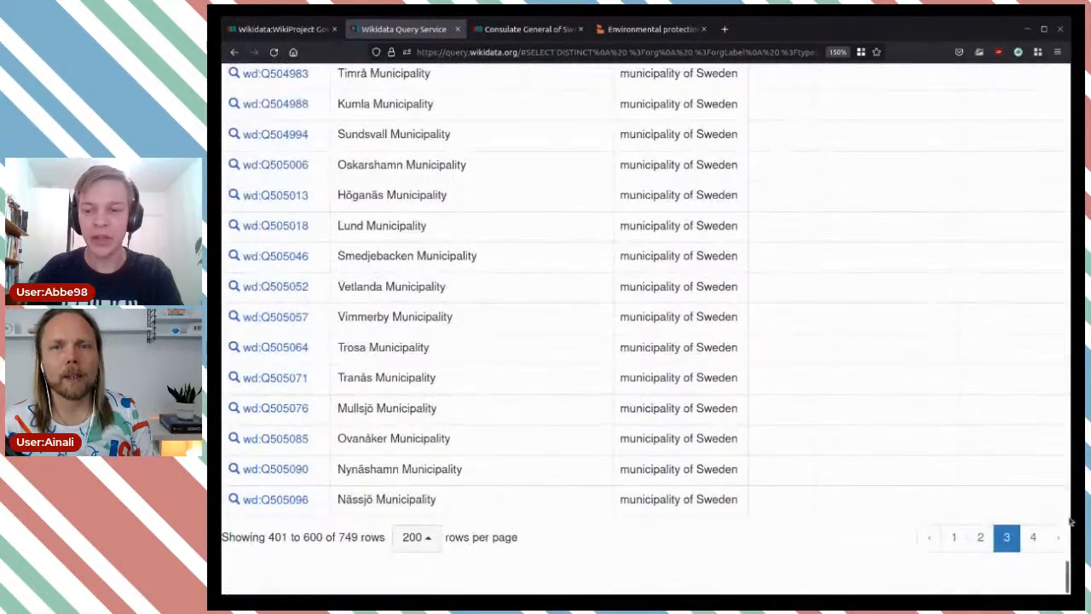
click(1040, 540)
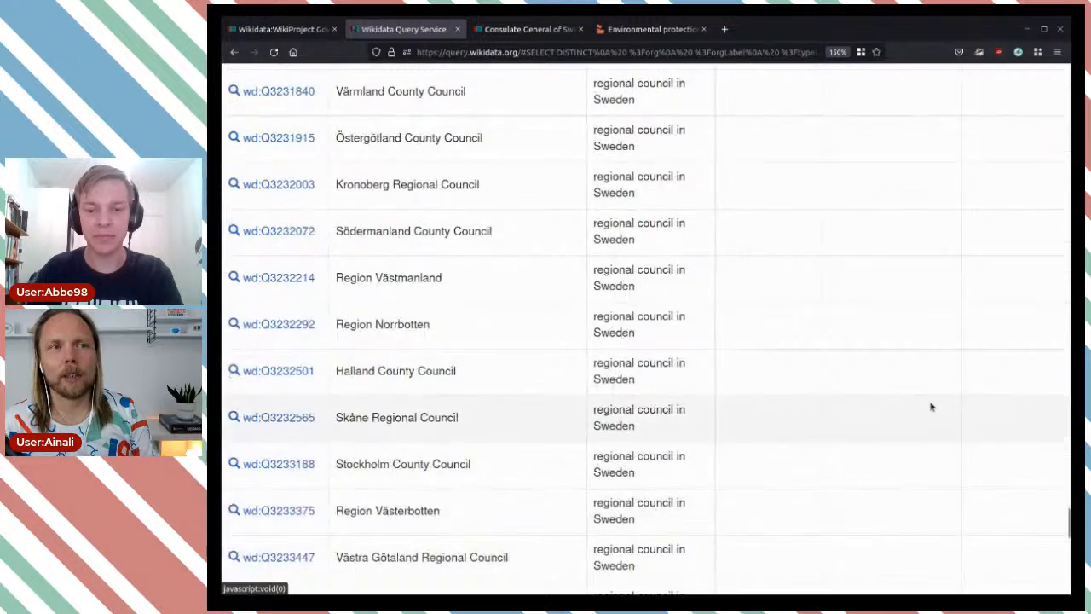
Examine the municipality, regional council and supreme court rows on results page 4 for COFOG values
scroll(932, 407, up, 5)
scroll(931, 407, up, 15)
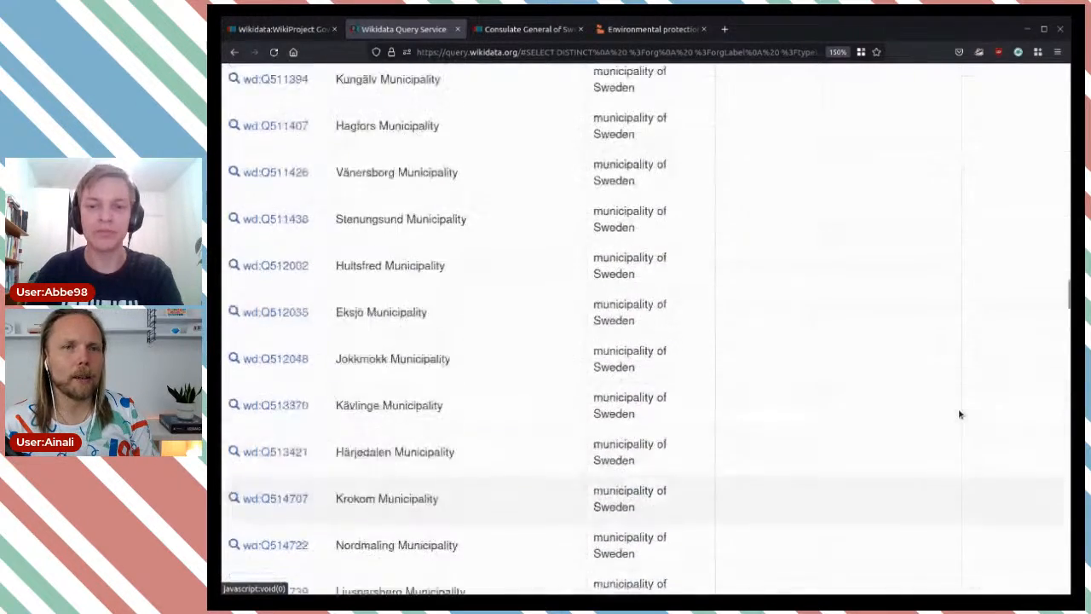
scroll(978, 410, up, 3)
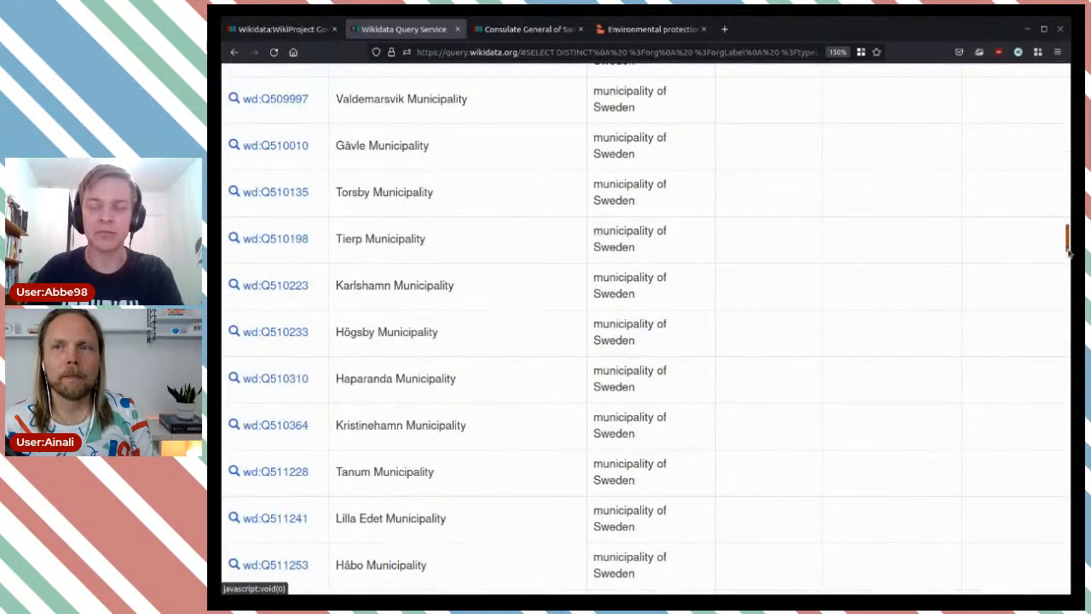
drag(1066, 250, 1056, 523)
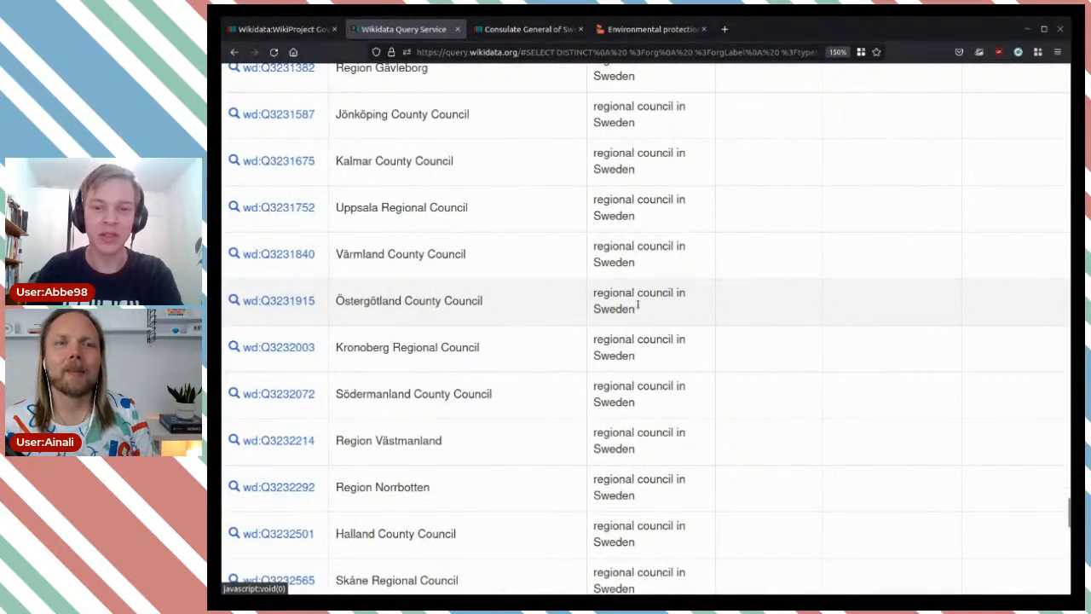
scroll(695, 300, down, 8)
scroll(725, 302, up, 4)
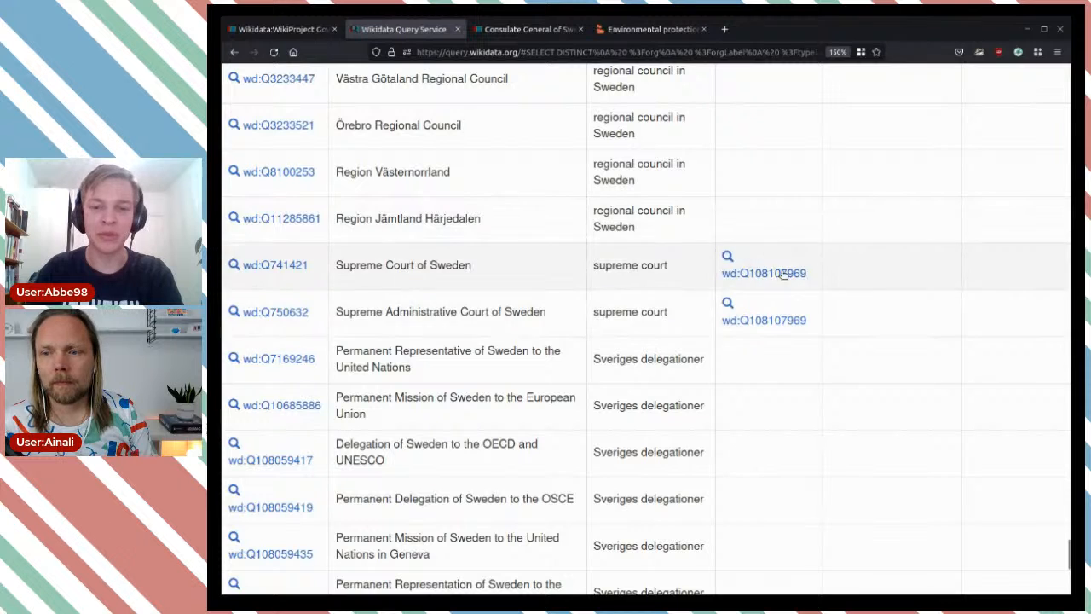
scroll(791, 270, down, 2)
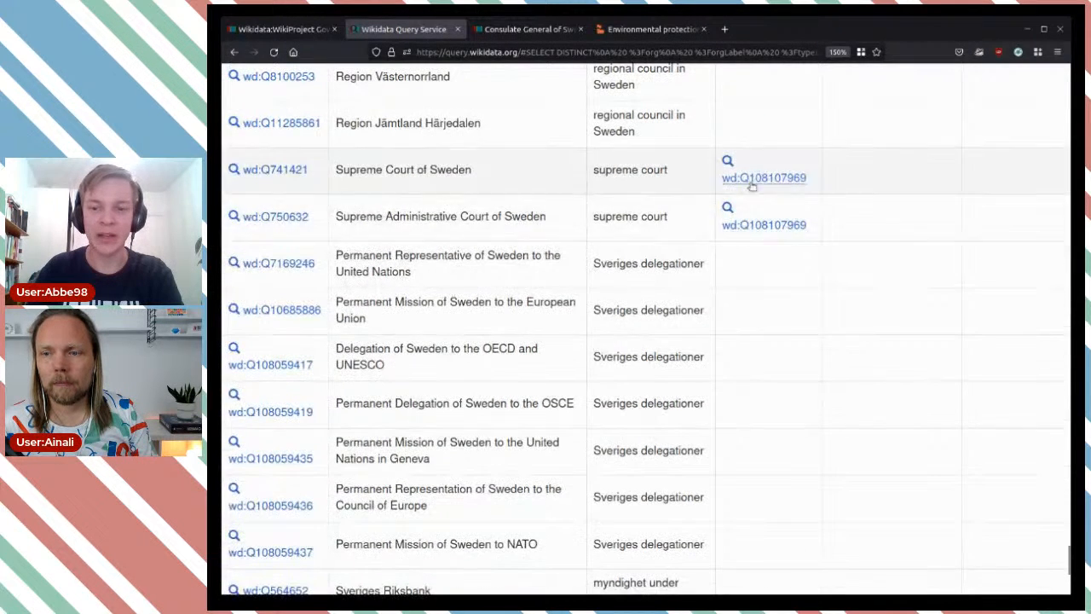
Check the name of the COFOG class linked to the Supreme Court of Sweden in a separate tab, closing it when done
middle_click(764, 177)
click(524, 33)
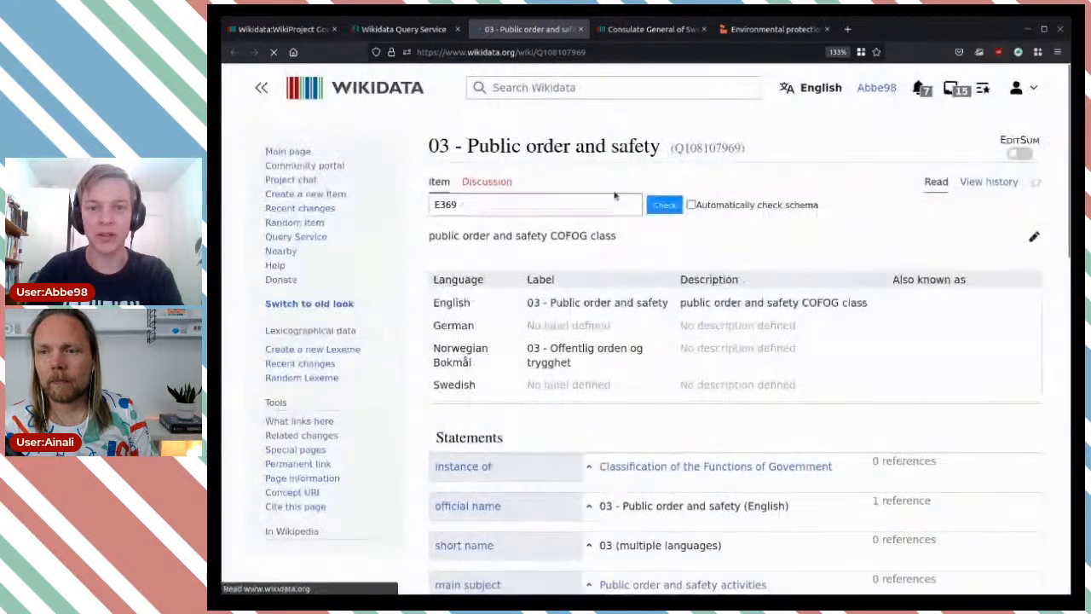
drag(663, 147, 468, 149)
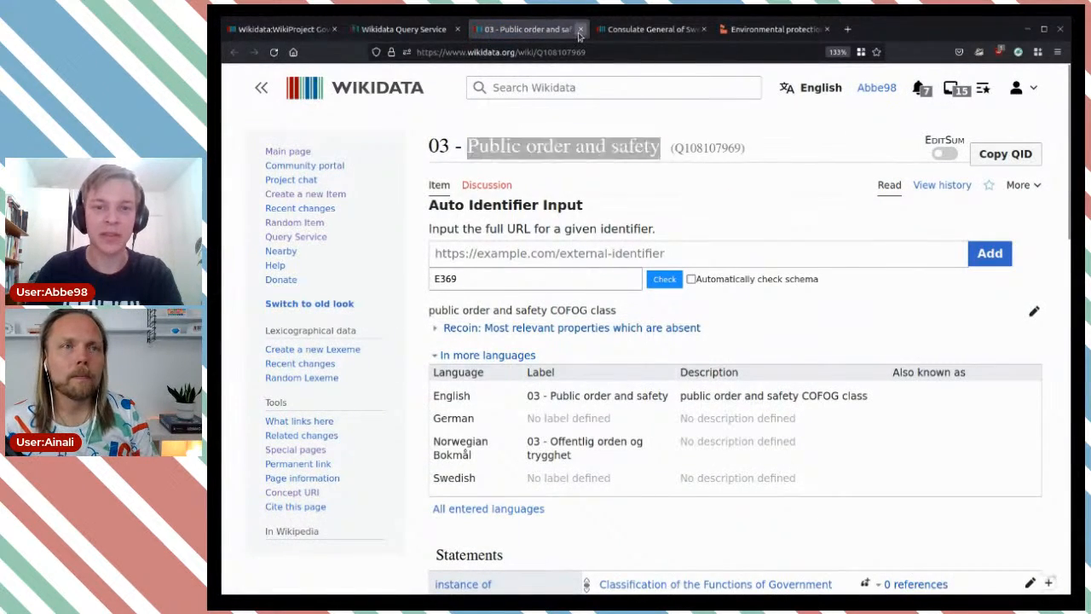
click(580, 29)
Examine the COFOG column for Sweden's permanent delegations and the agencies under the parliament at the end of the results
scroll(801, 317, down, 2)
drag(592, 394, 729, 288)
click(730, 281)
drag(714, 358, 657, 288)
click(758, 315)
scroll(838, 354, down, 4)
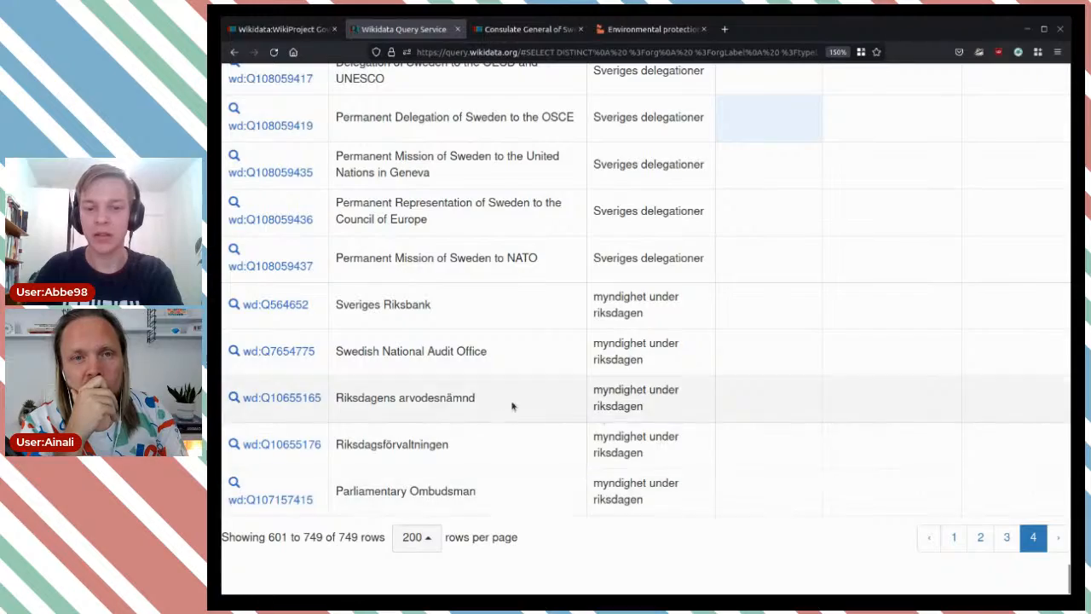
Return to results page 1 and view its first rows, including the AP pension funds
scroll(946, 396, up, 15)
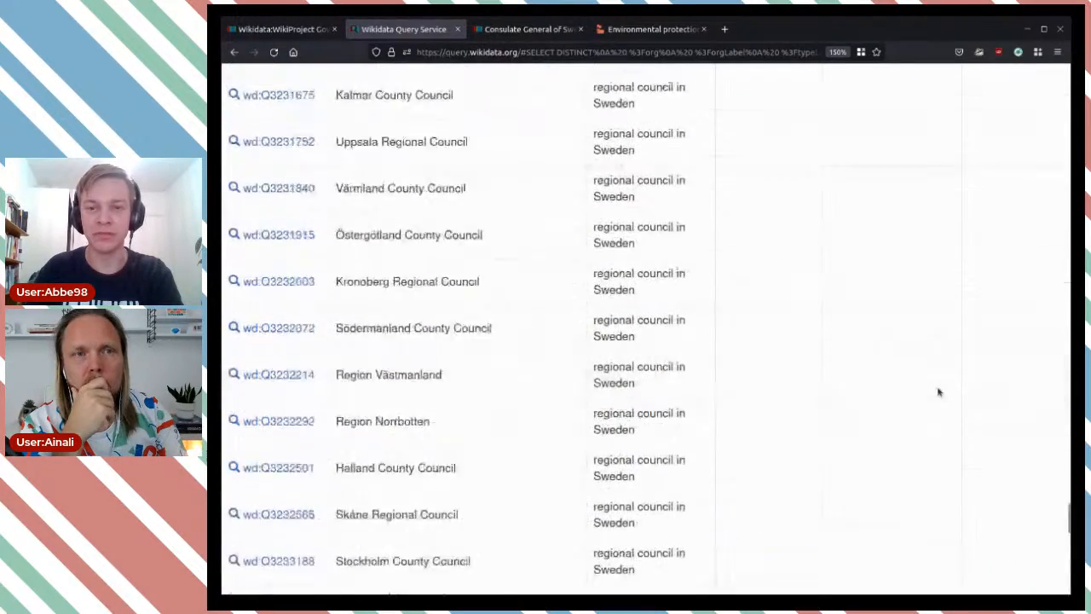
drag(1067, 447, 1064, 575)
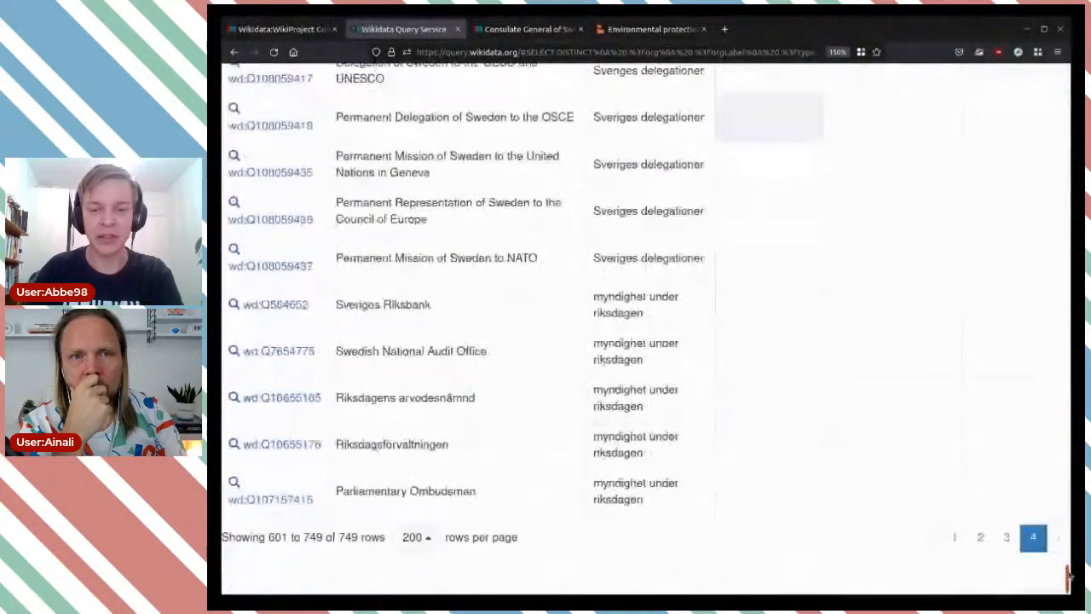
click(960, 542)
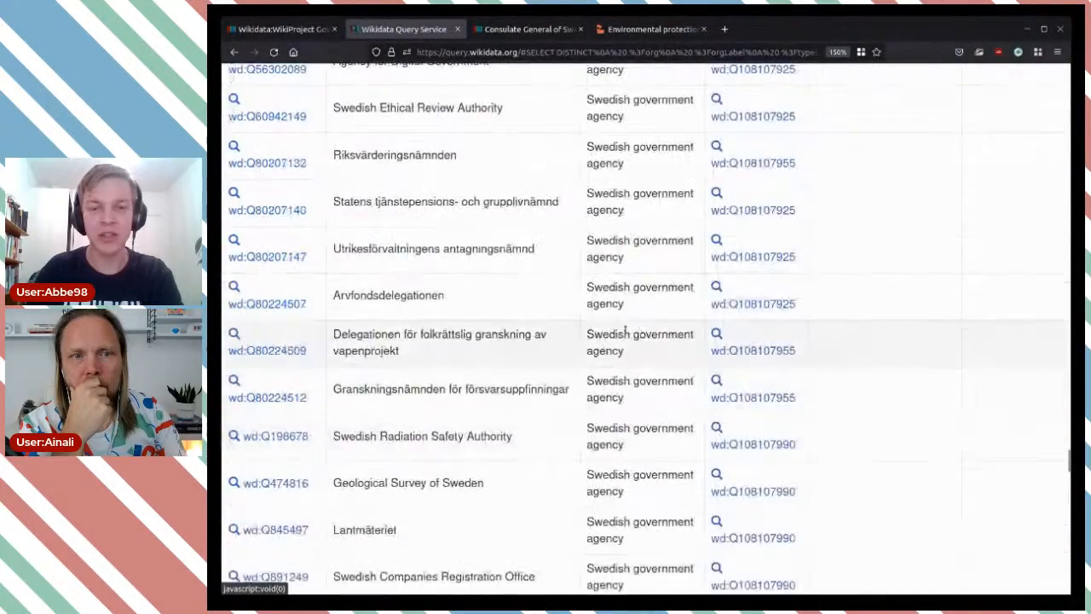
scroll(631, 324, up, 10)
scroll(649, 306, up, 5)
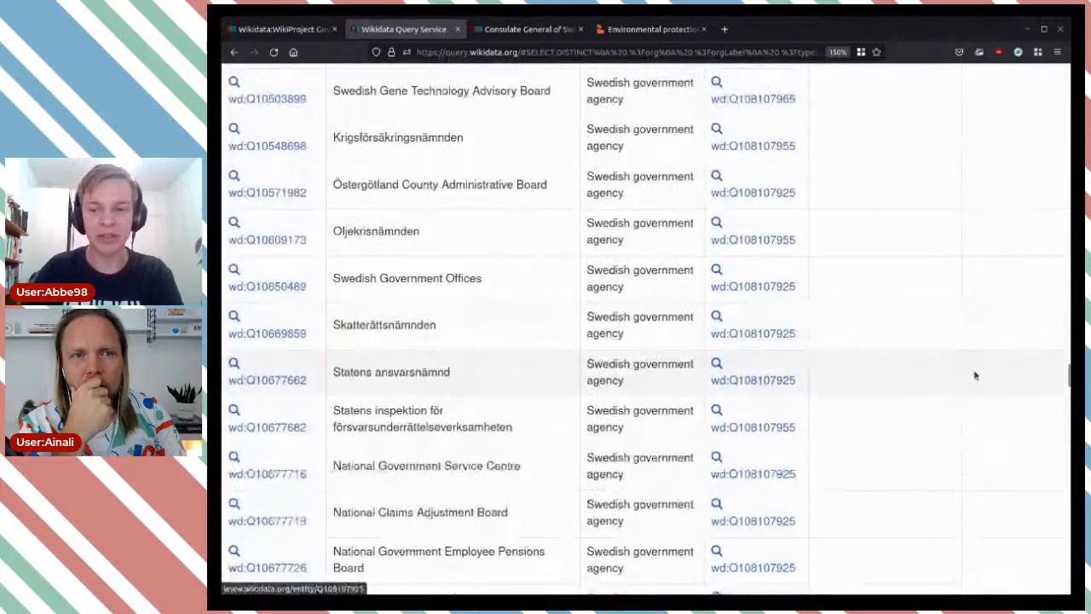
drag(1067, 375, 1065, 128)
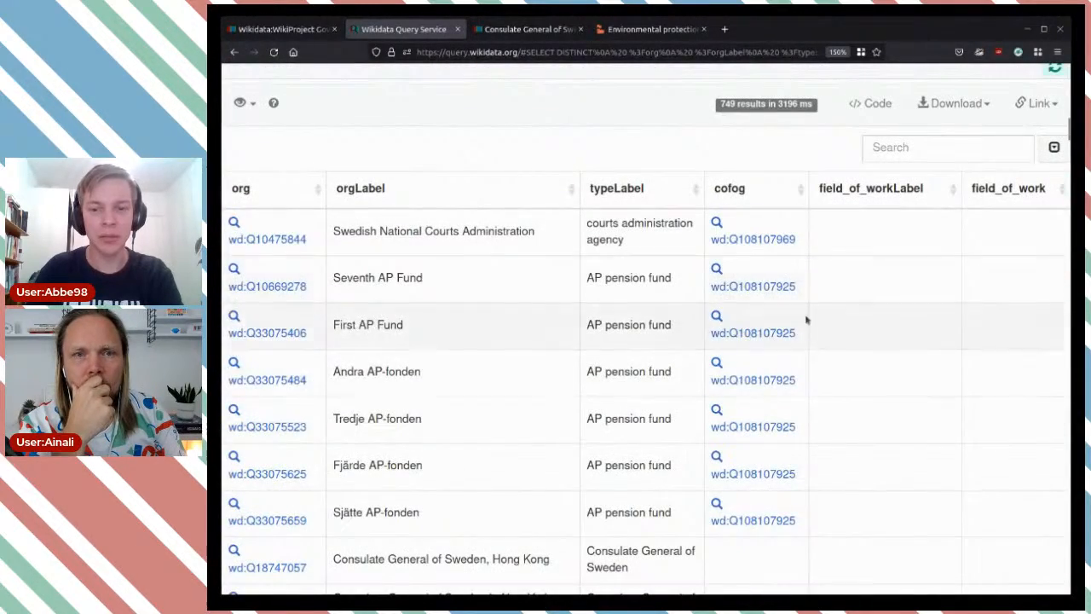
scroll(864, 370, down, 2)
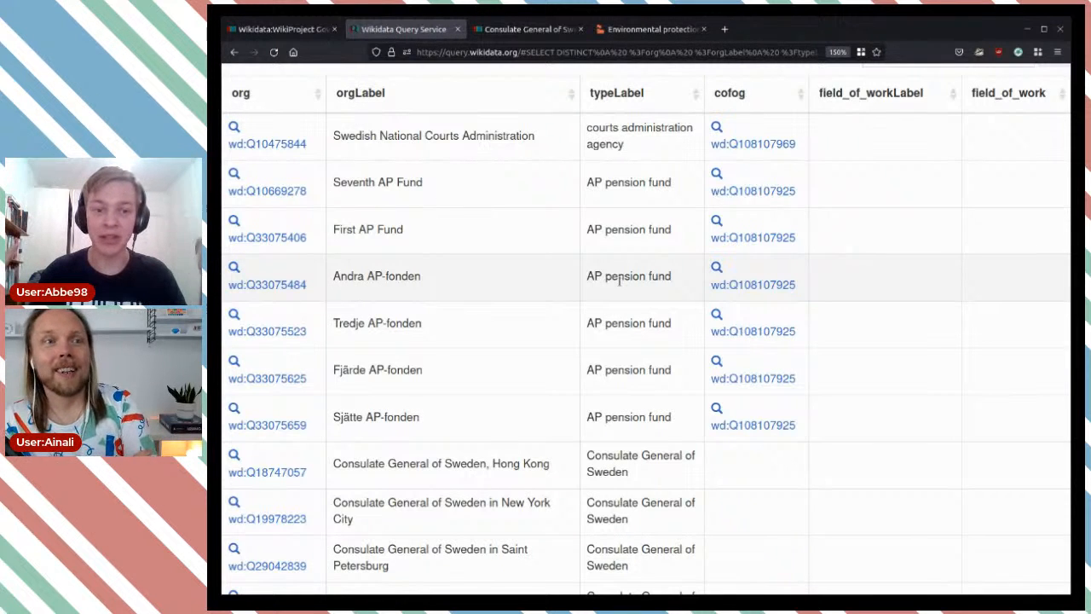
Open a blank Wikidata Query Service page at query.wikidata.org in a new tab
click(726, 35)
text(query)
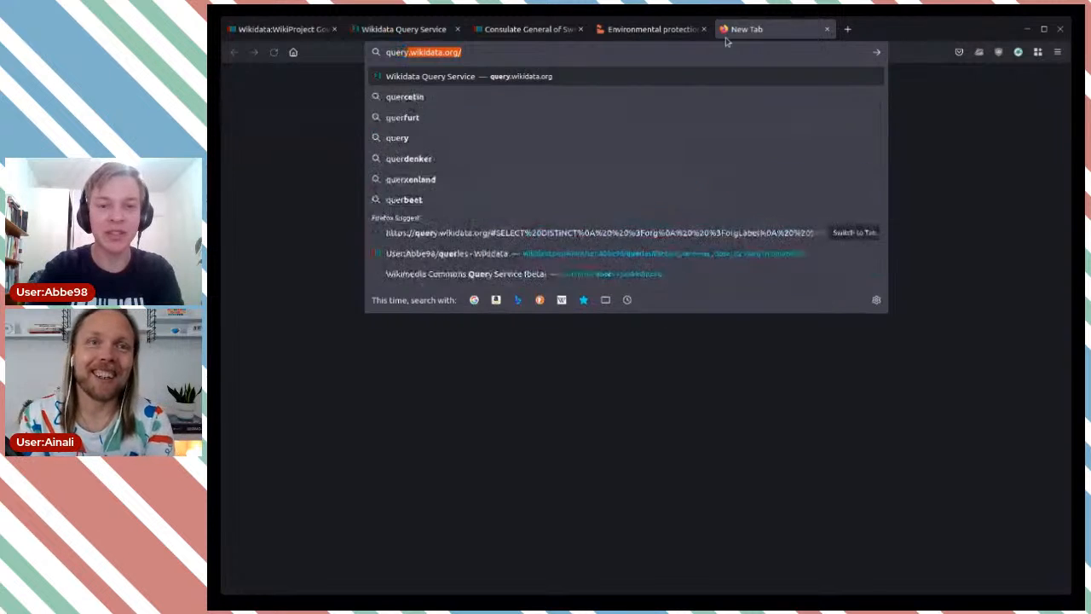
key(Return)
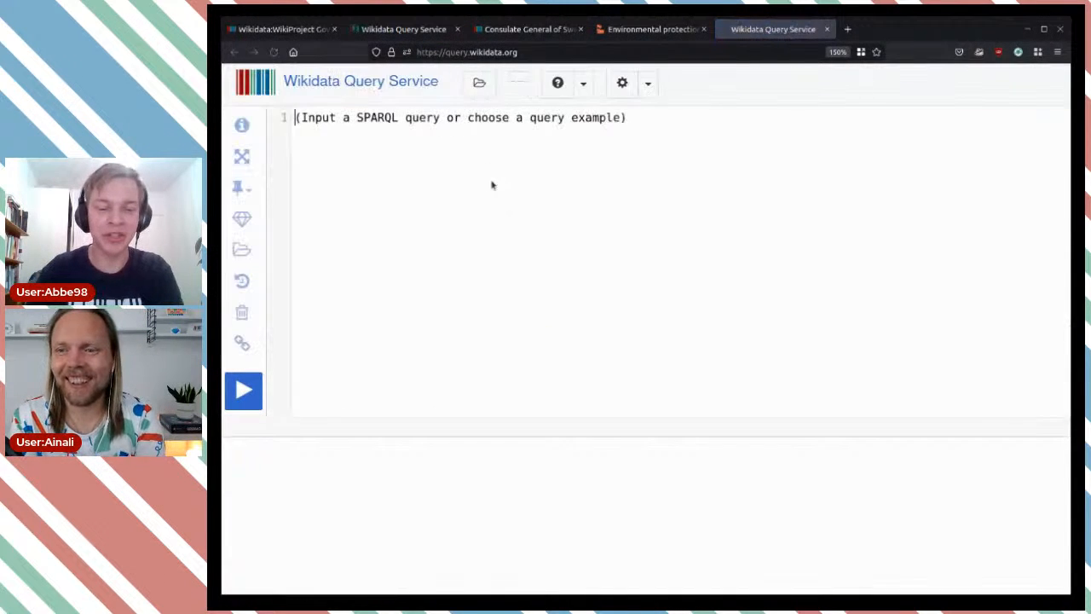
Write the skeleton of a new SPARQL query, SELECT * WHERE { }, with an empty line between the braces
text(SELC)
key(BackSpace)
key(BackSpace)
key(BackSpace)
text(ECT )
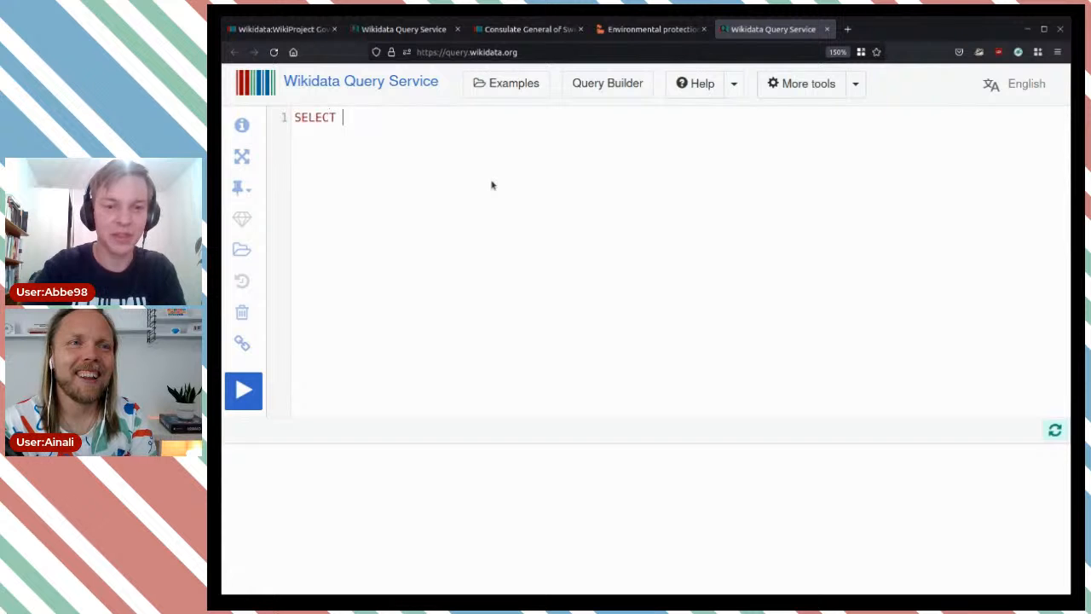
text(* WHERE )
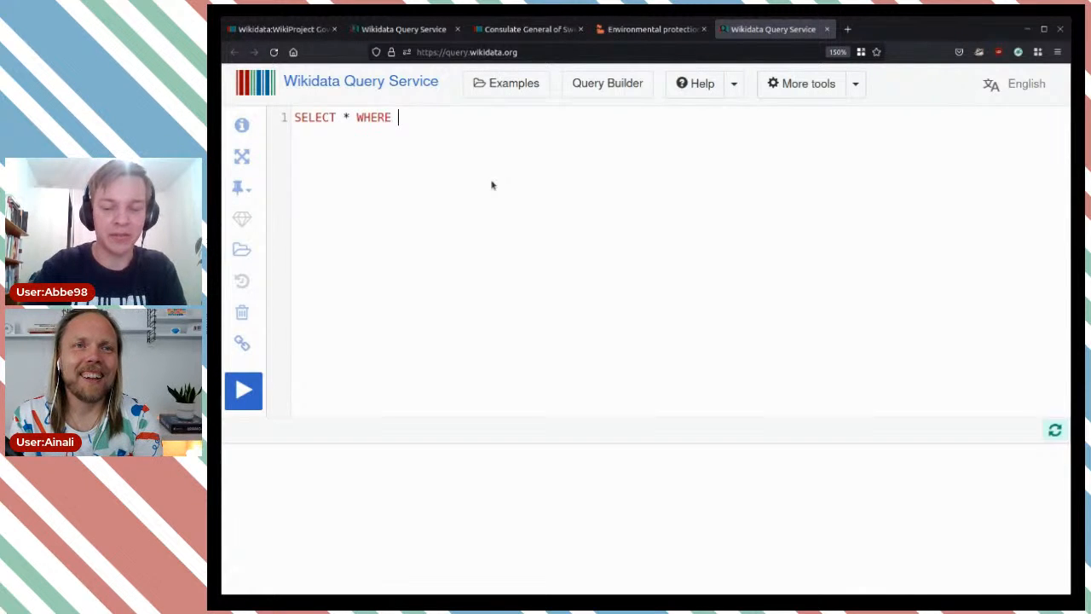
text({})
key(Return)
key(Return)
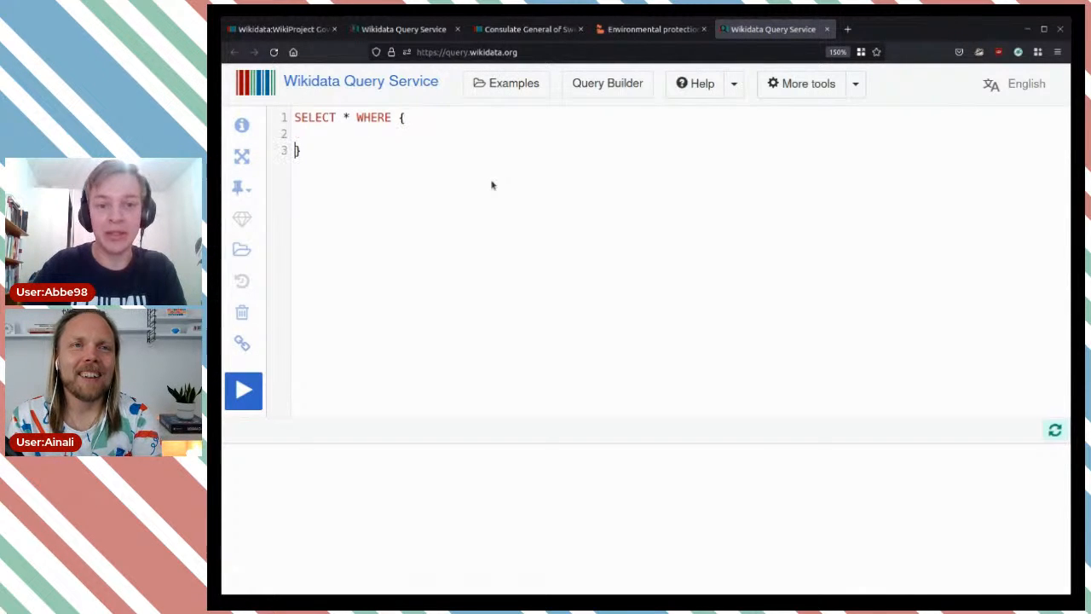
key(BackSpace)
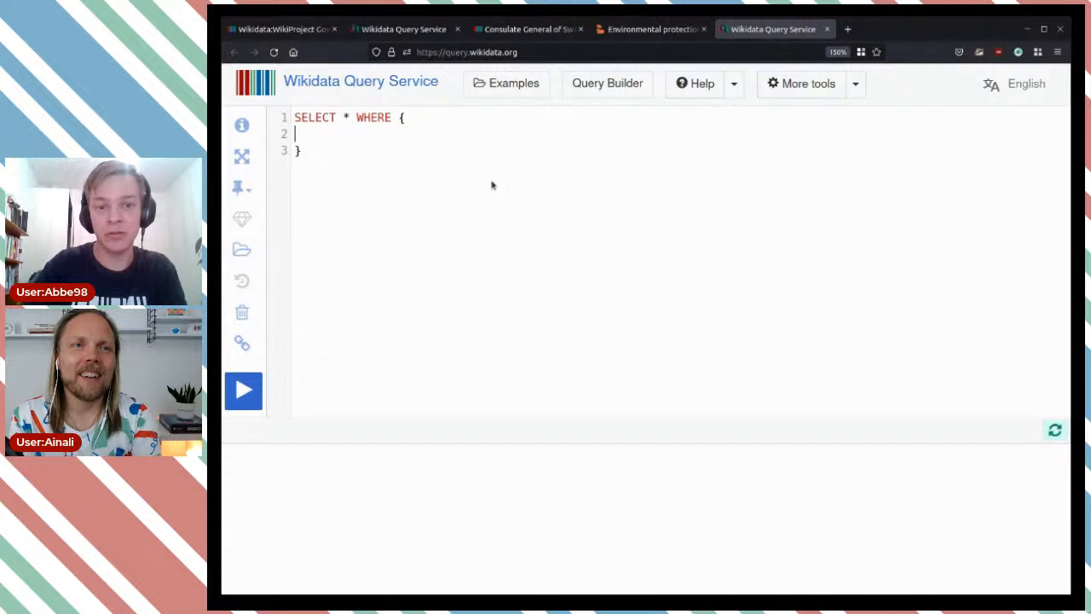
Add a triple restricting ?item to instances of embassy: ?item wdt:P31 wd:Q3917681
text(?i)
text(tem wdt:P31 wd)
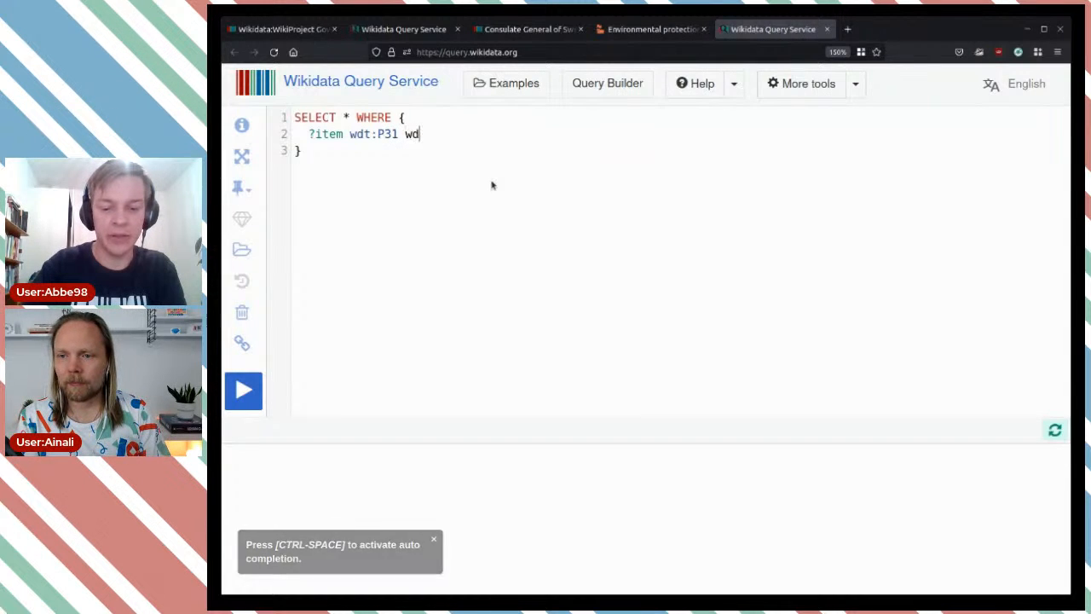
text(:abbassy)
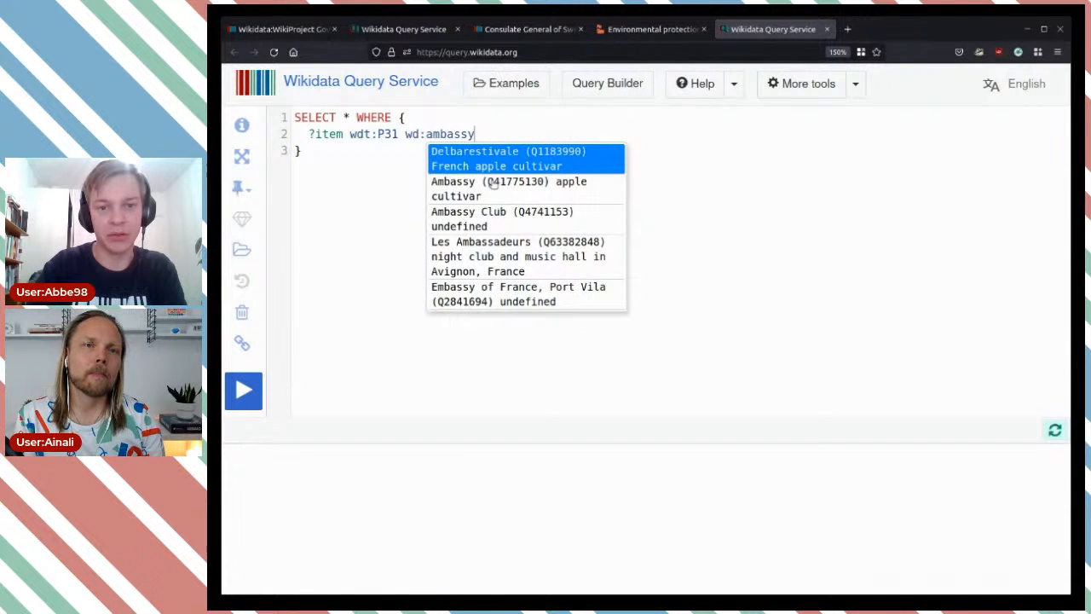
key(BackSpace)
key(BackSpace)
key(BackSpace)
key(BackSpace)
key(BackSpace)
key(BackSpace)
text(e)
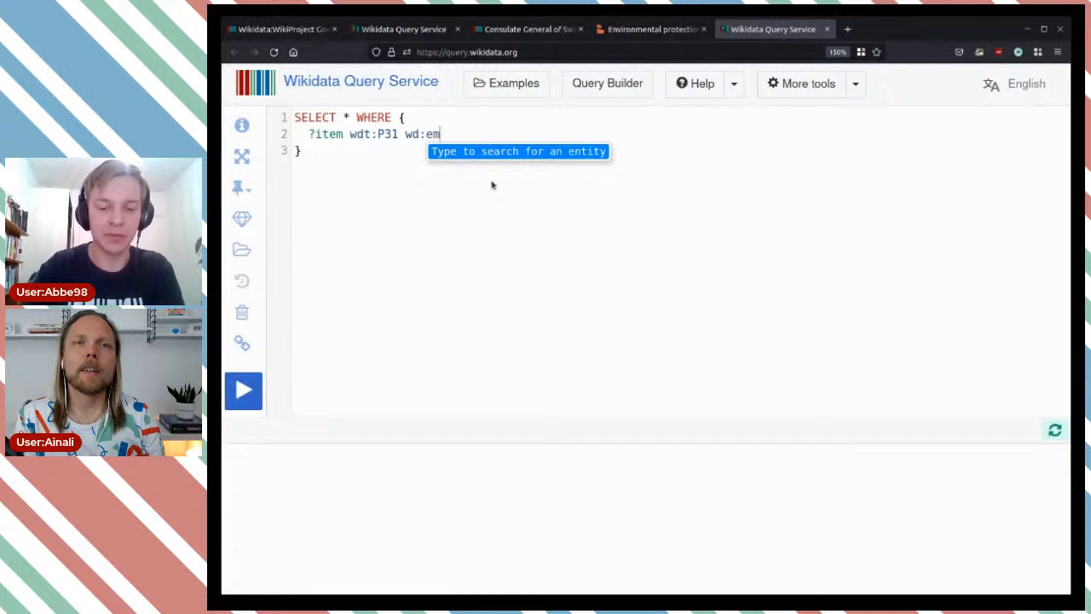
text(mbassy)
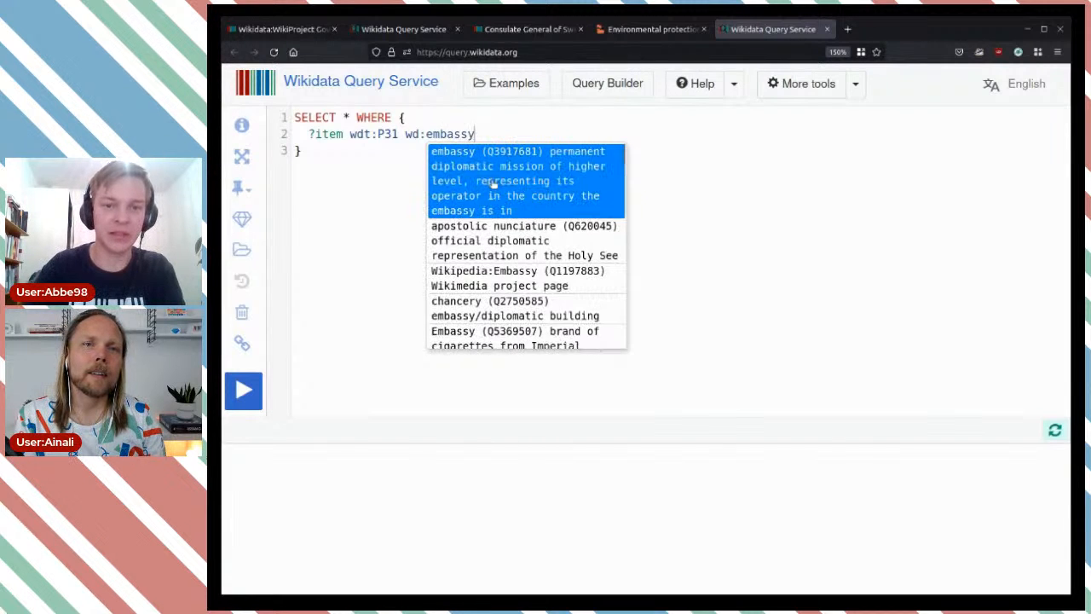
click(517, 181)
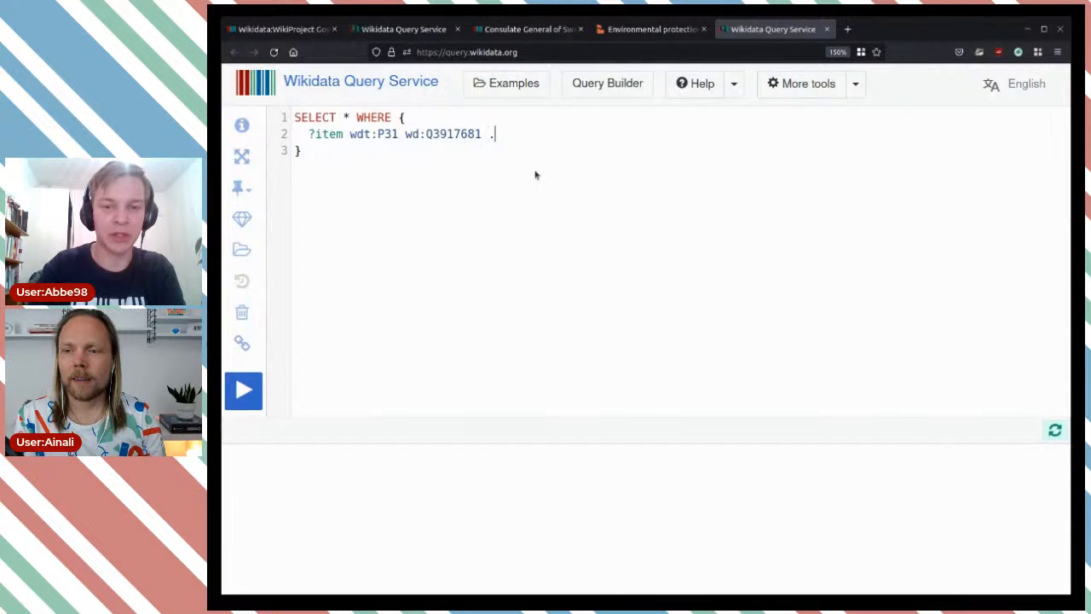
Add a field of work triple, ?item wdt:P101 ?field, below the embassy triple and run the query
key(Return)
text(?ie)
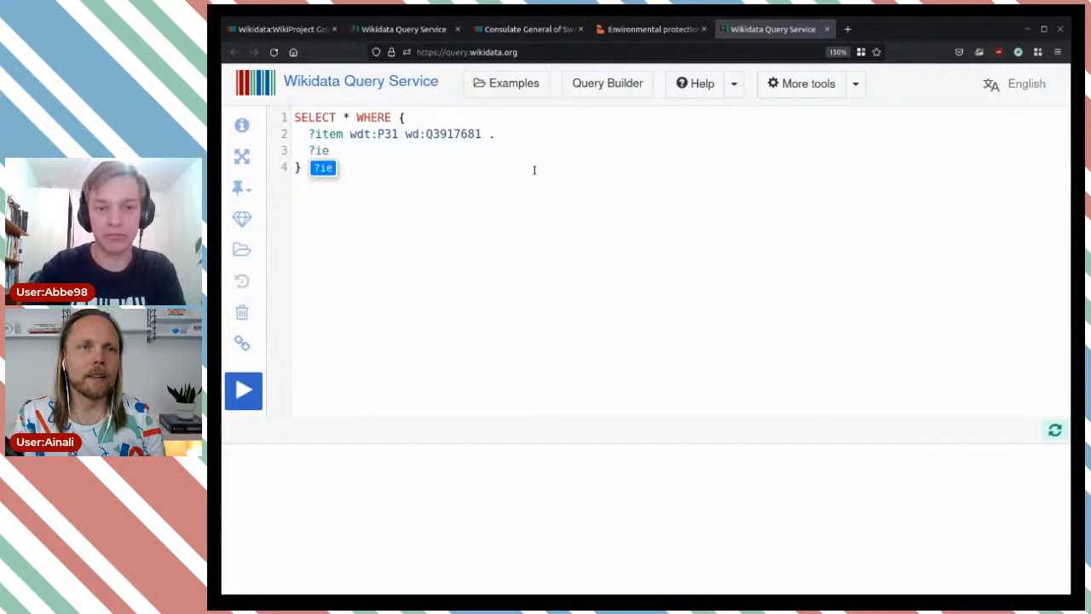
key(BackSpace)
text(t)
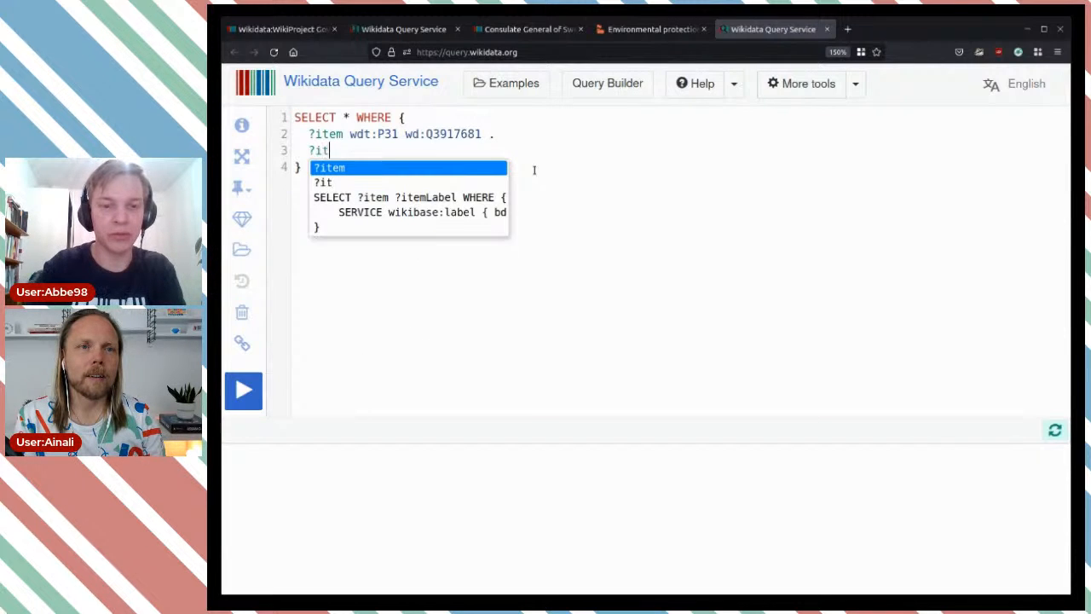
text(em wdt)
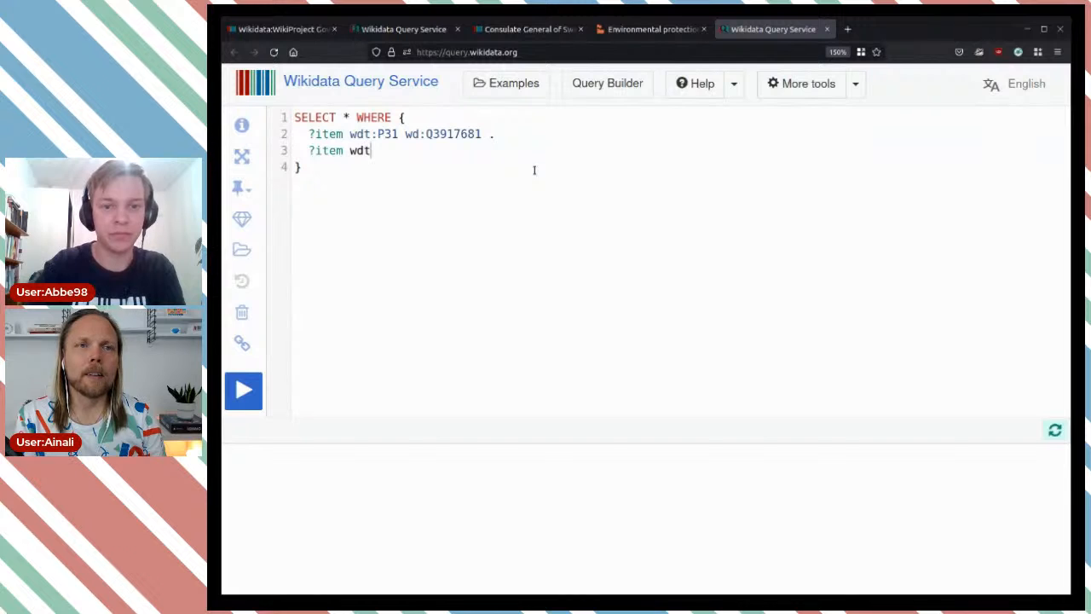
text(:)
key(ctrl+space)
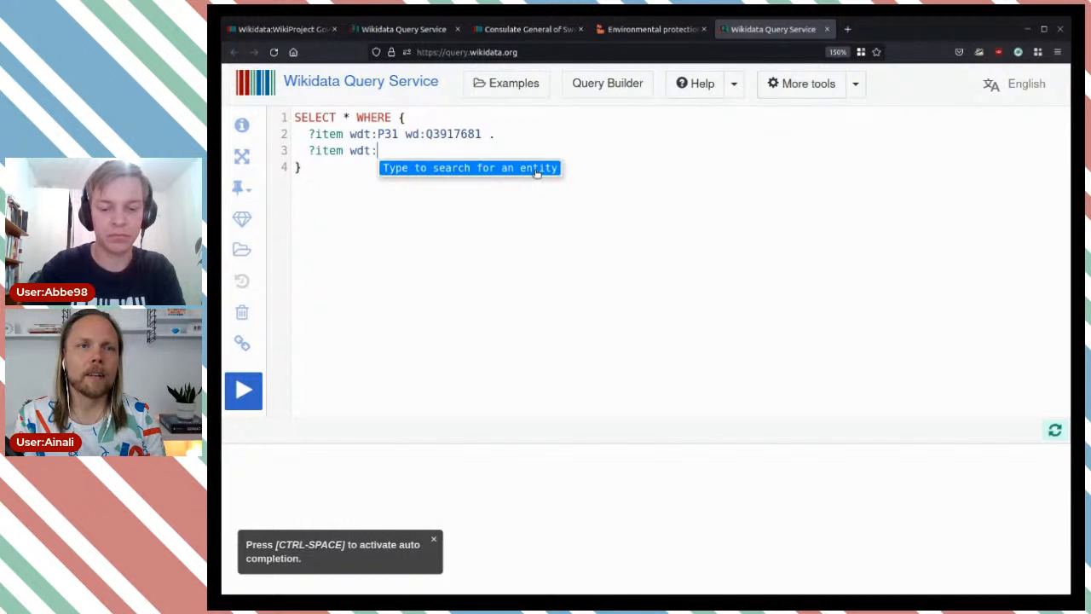
text(P101)
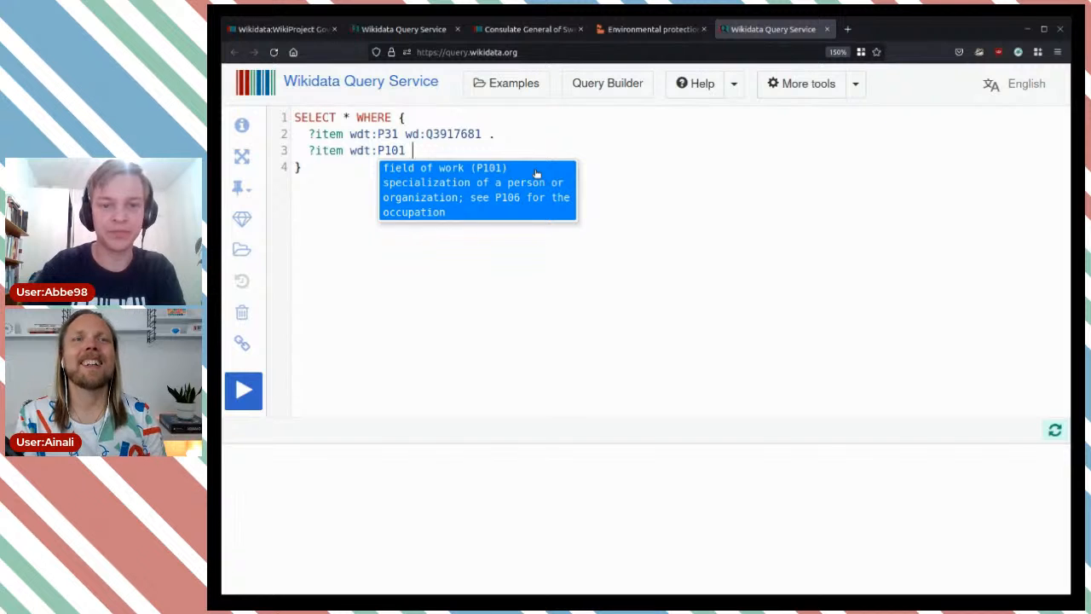
text( ?field)
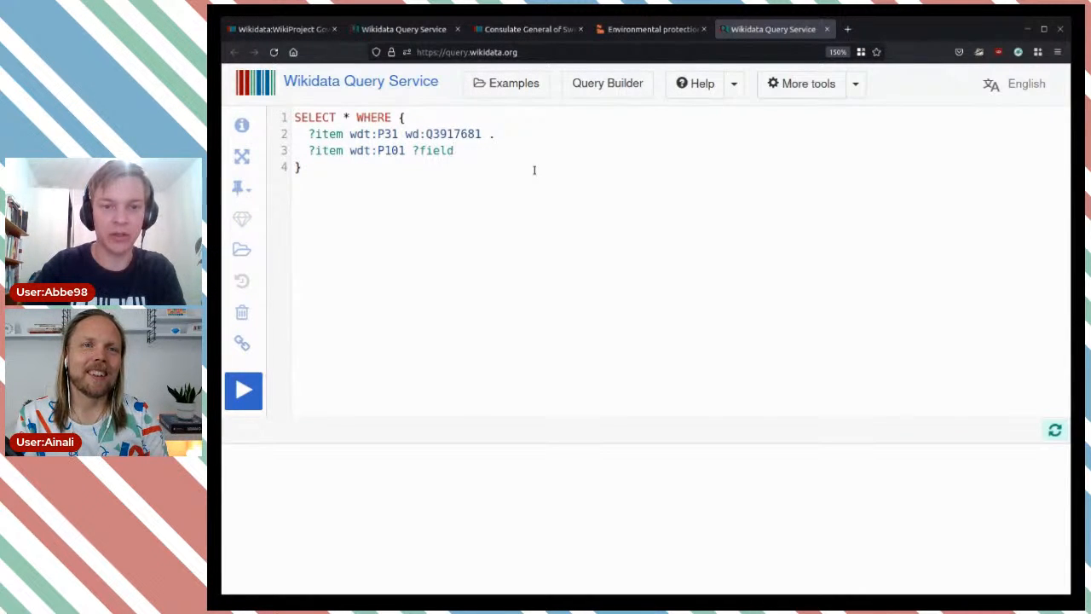
key(ctrl+Return)
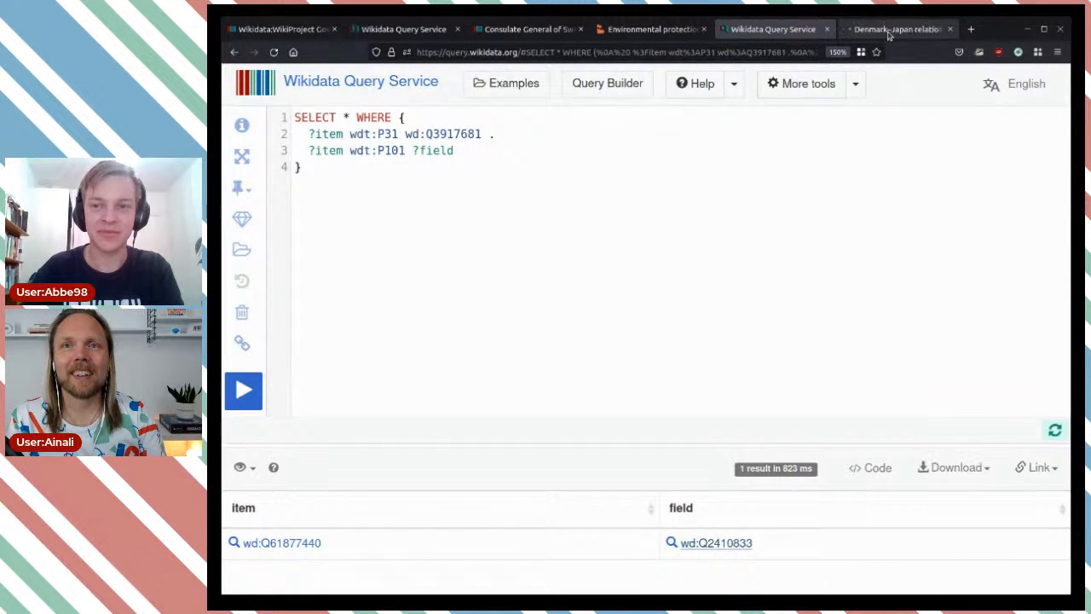
View the item page for the result's field value, Q2410833, and read its title
click(889, 35)
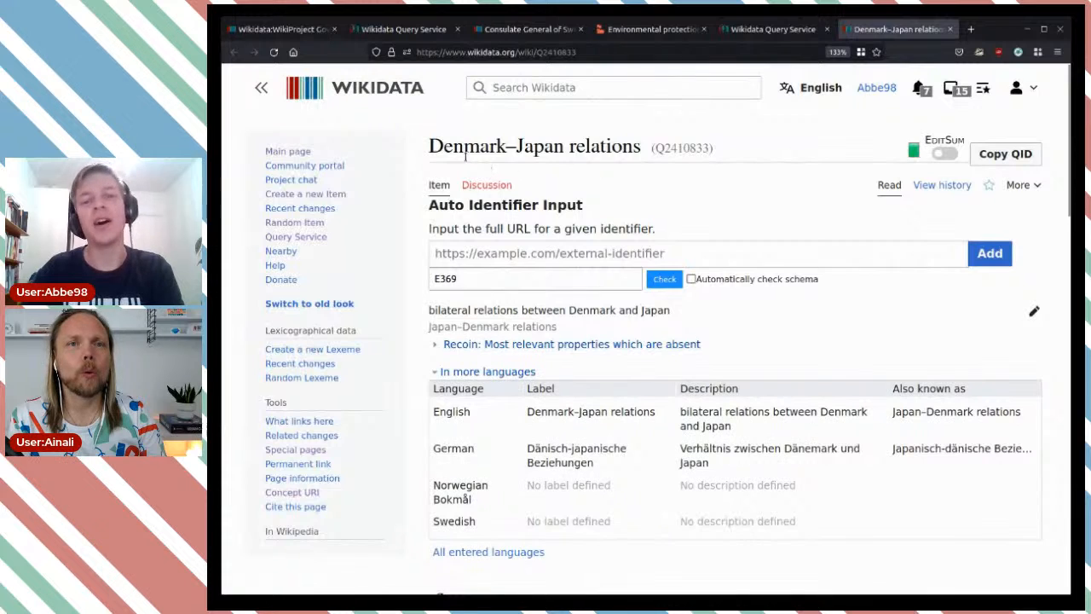
drag(430, 146, 560, 143)
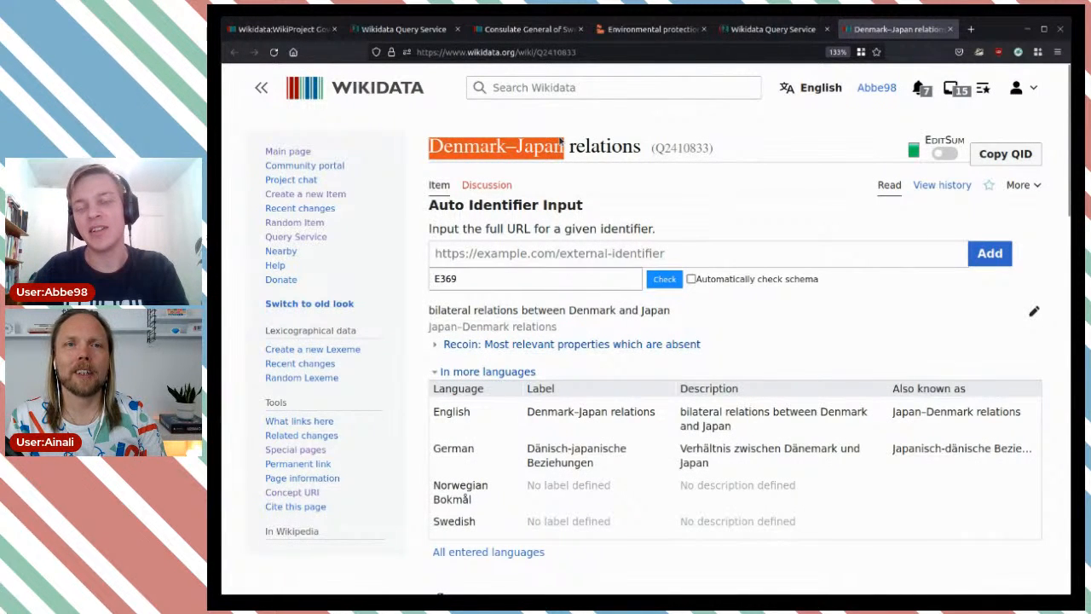
click(585, 136)
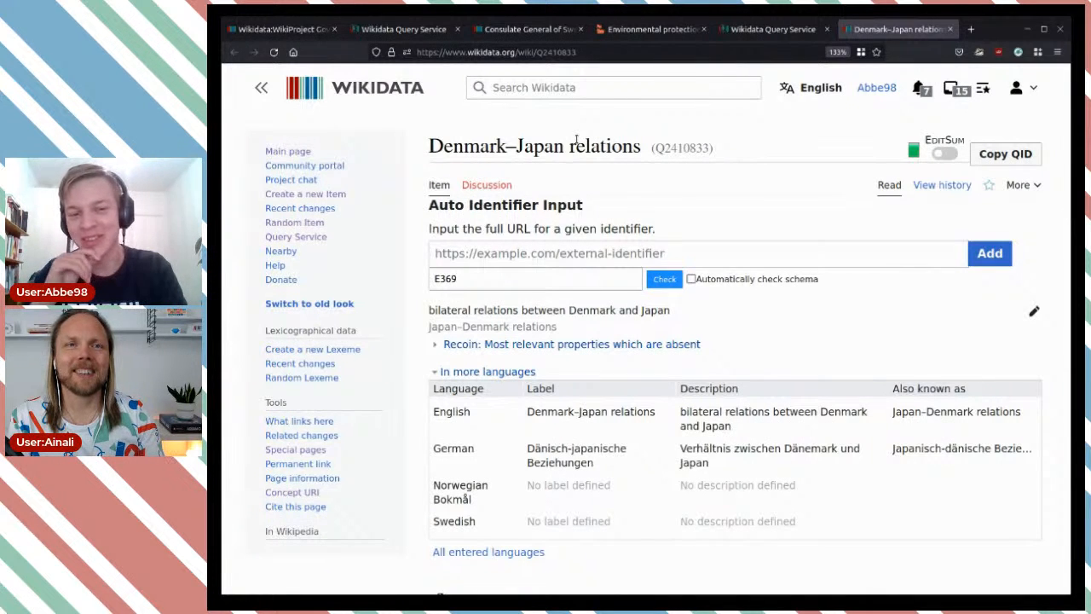
drag(632, 145, 461, 146)
click(741, 202)
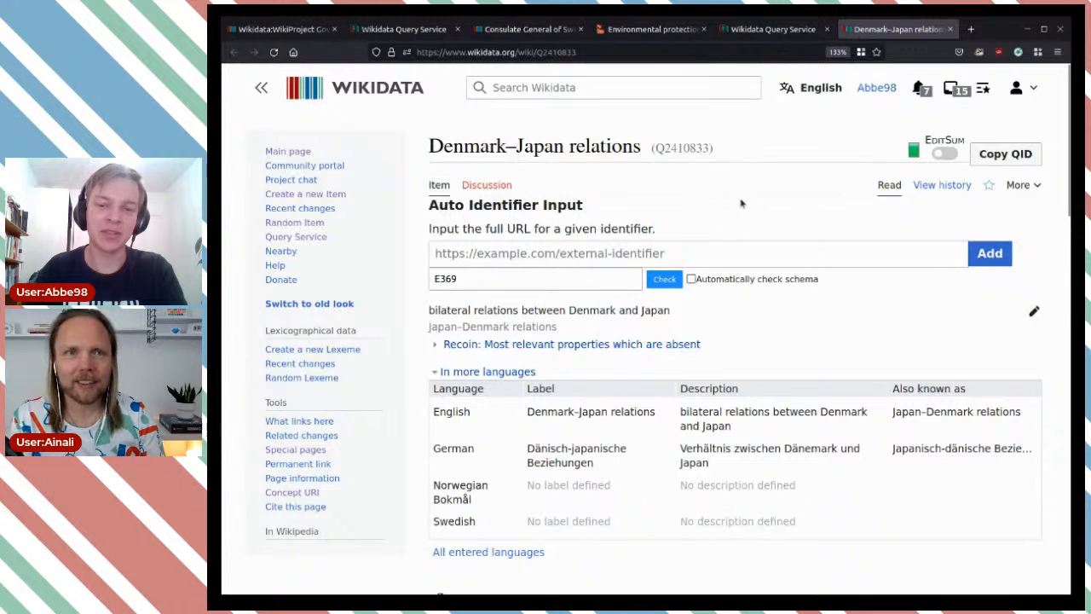
Examine the Denmark–Japan relations item's statements, including its instance of value, and its Wikipedia links
scroll(786, 187, down, 5)
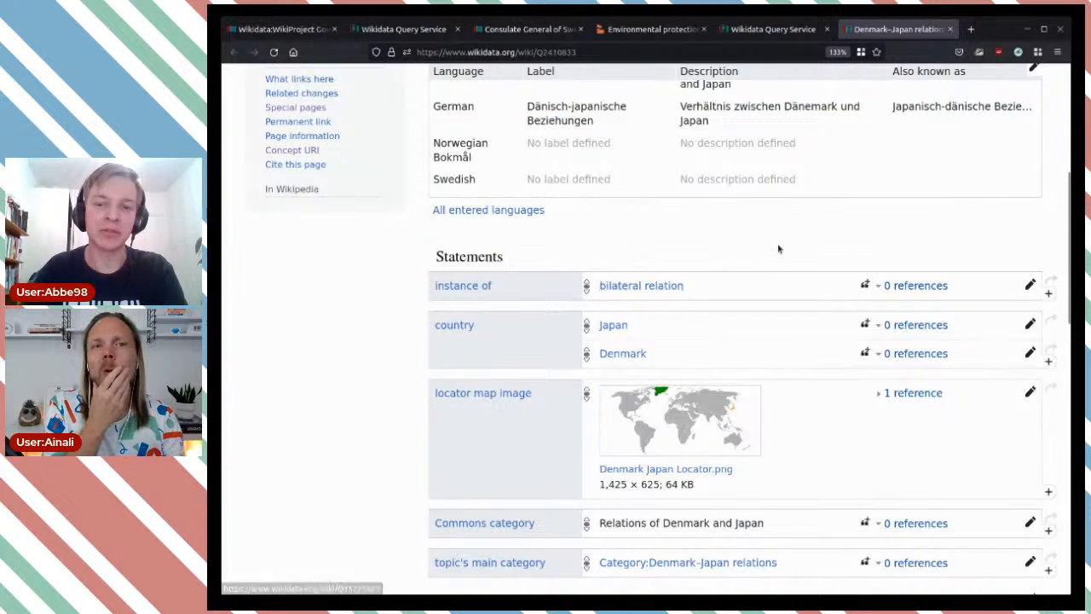
scroll(778, 248, down, 3)
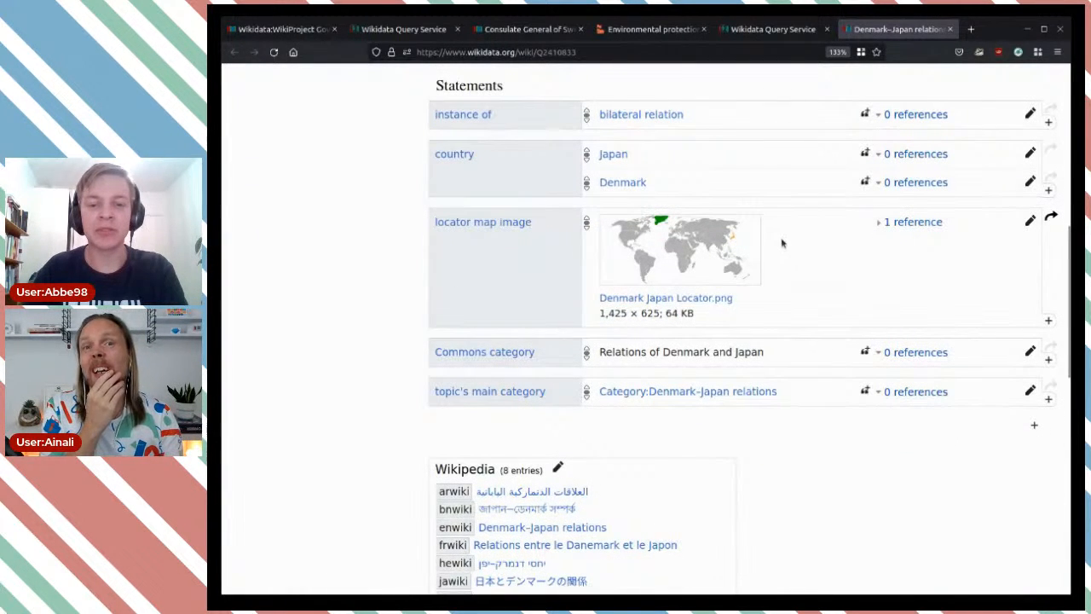
scroll(789, 266, up, 2)
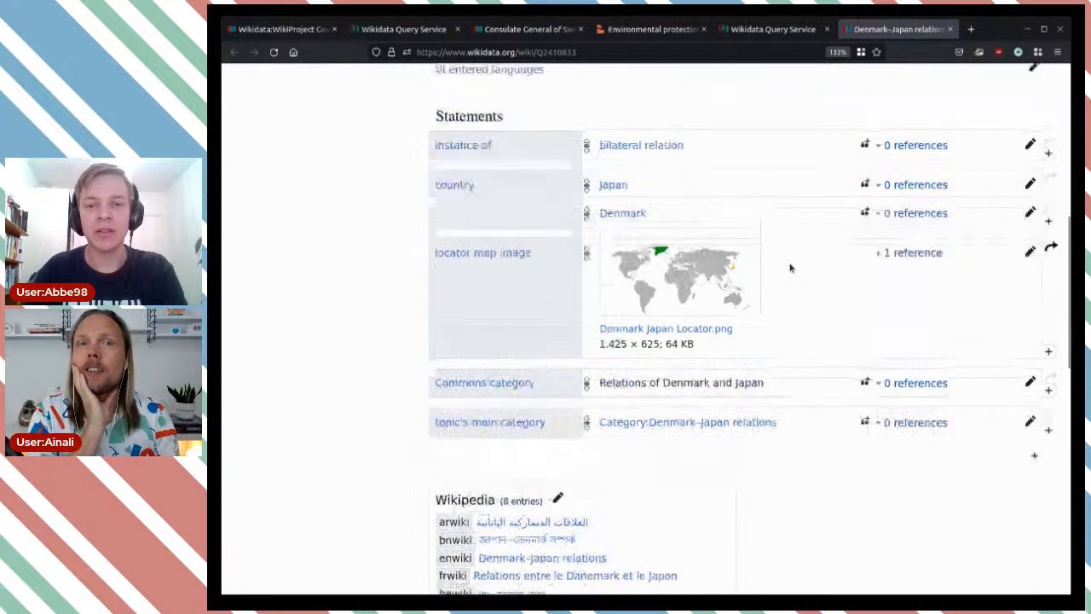
triple_click(695, 205)
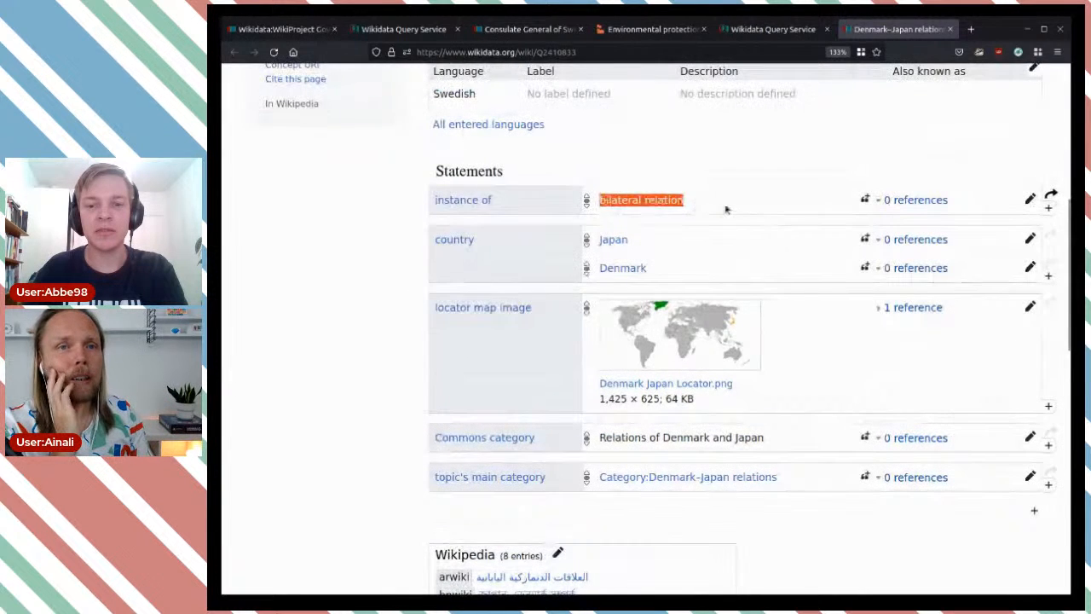
click(725, 207)
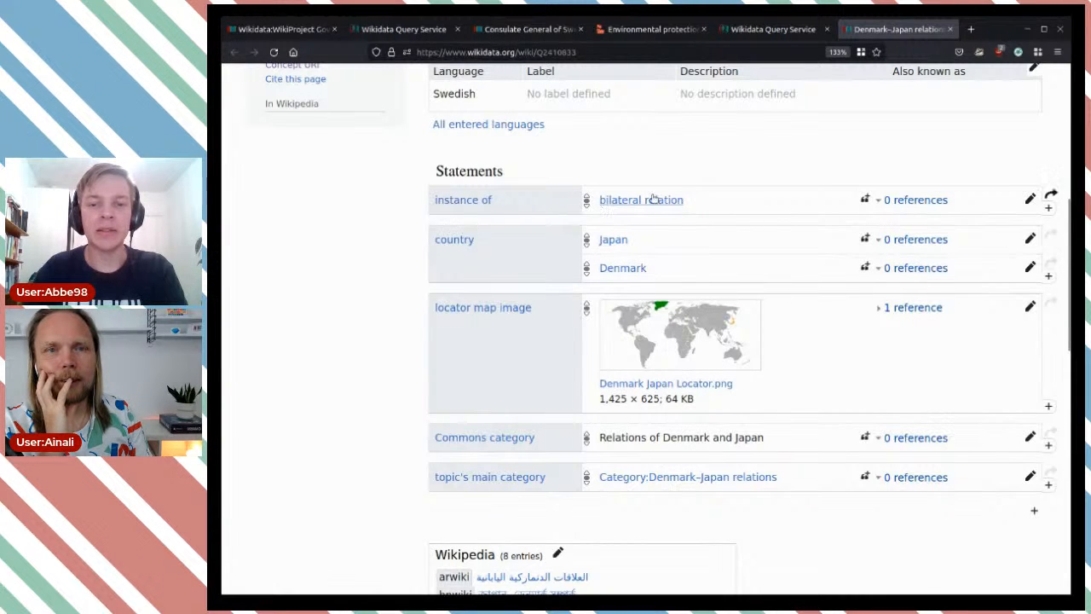
scroll(723, 206, up, 4)
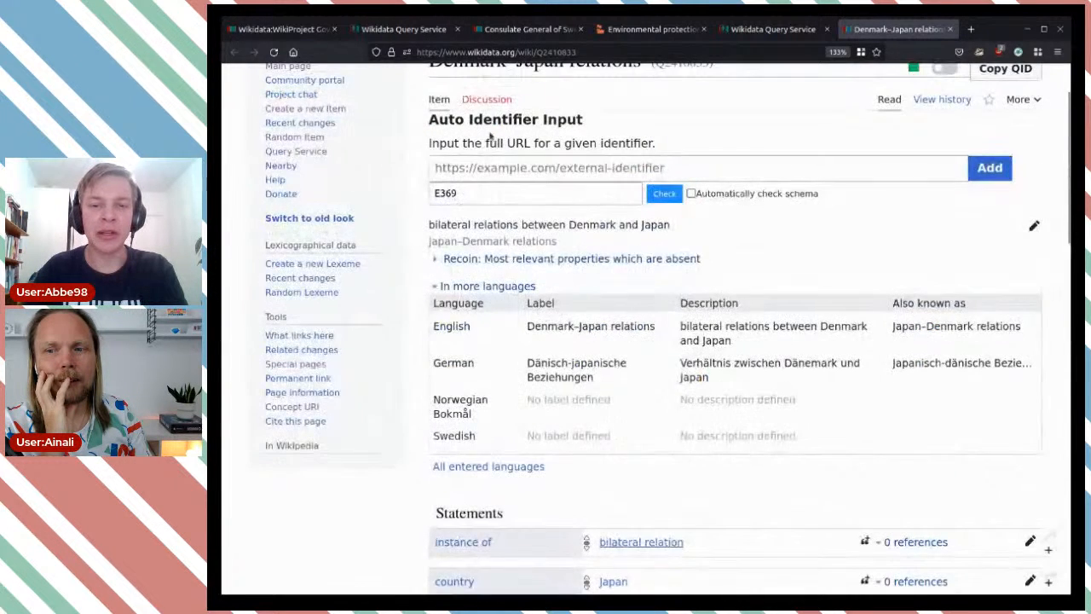
scroll(725, 206, up, 1)
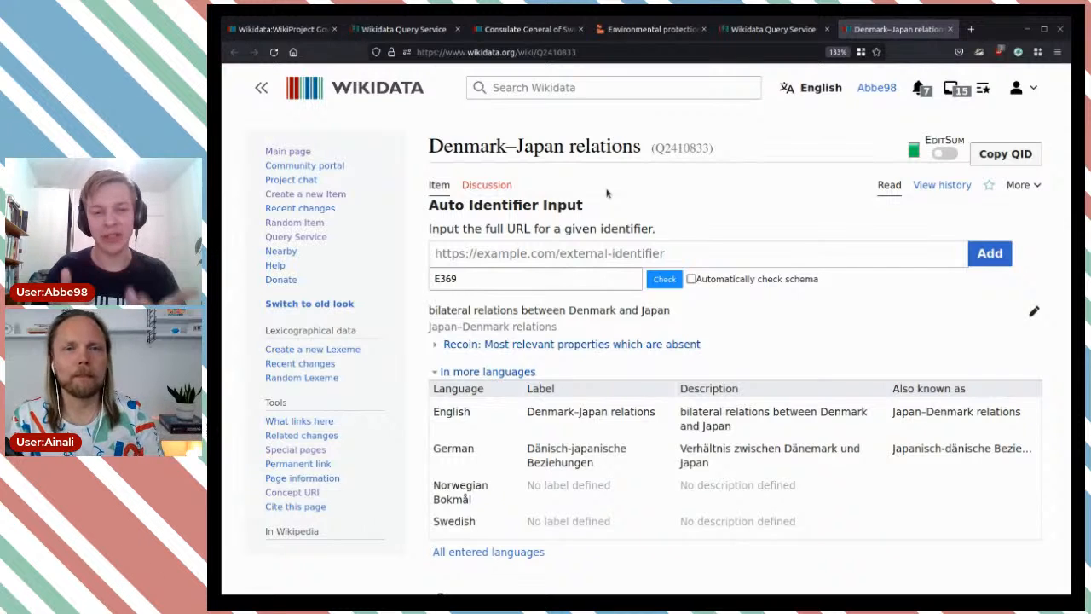
scroll(631, 210, down, 5)
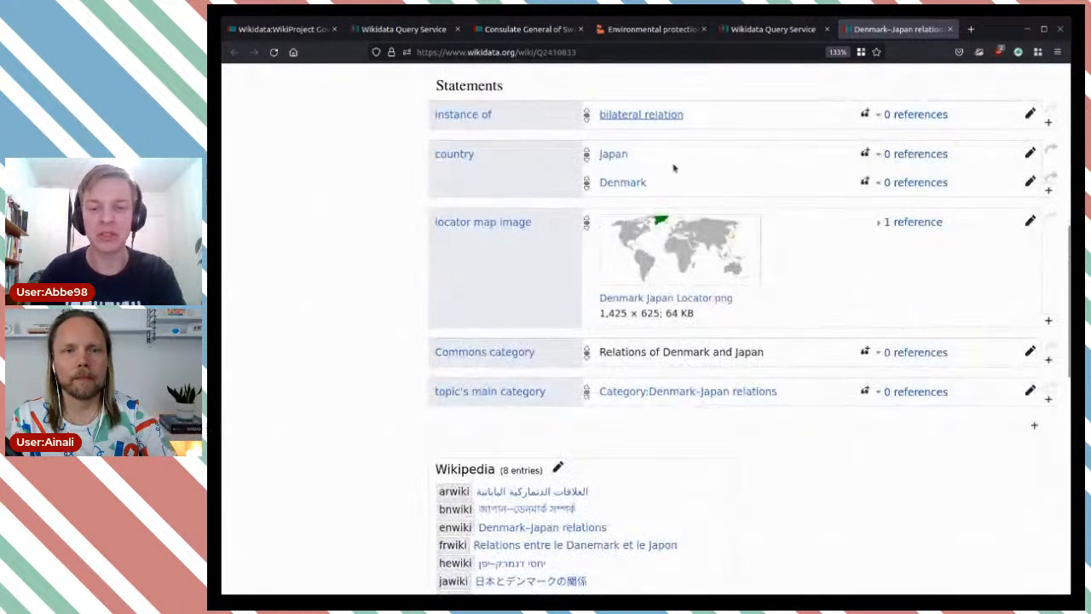
scroll(830, 326, down, 3)
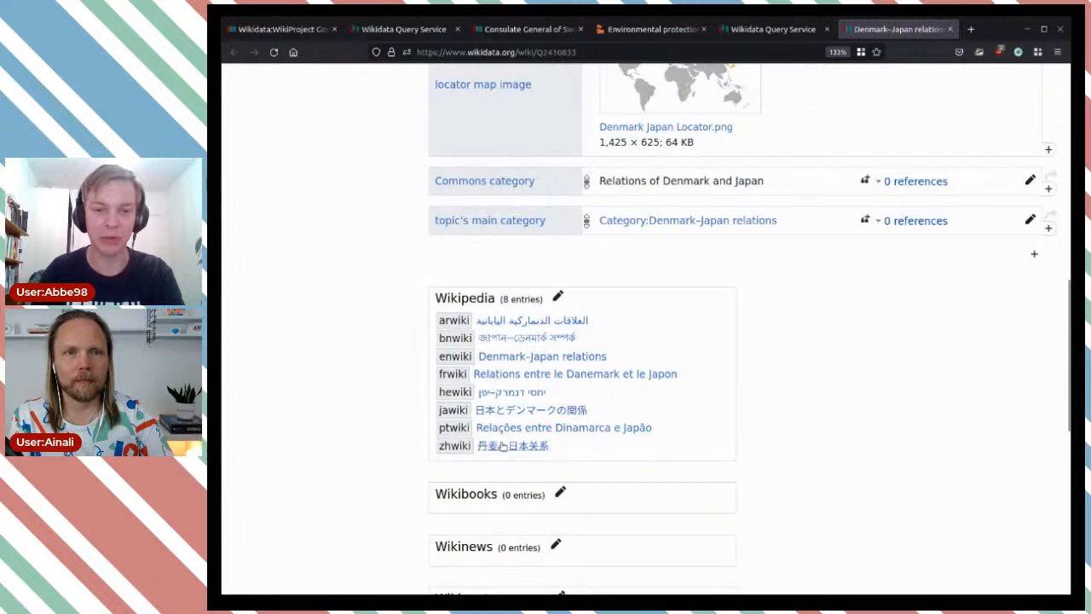
scroll(698, 339, up, 15)
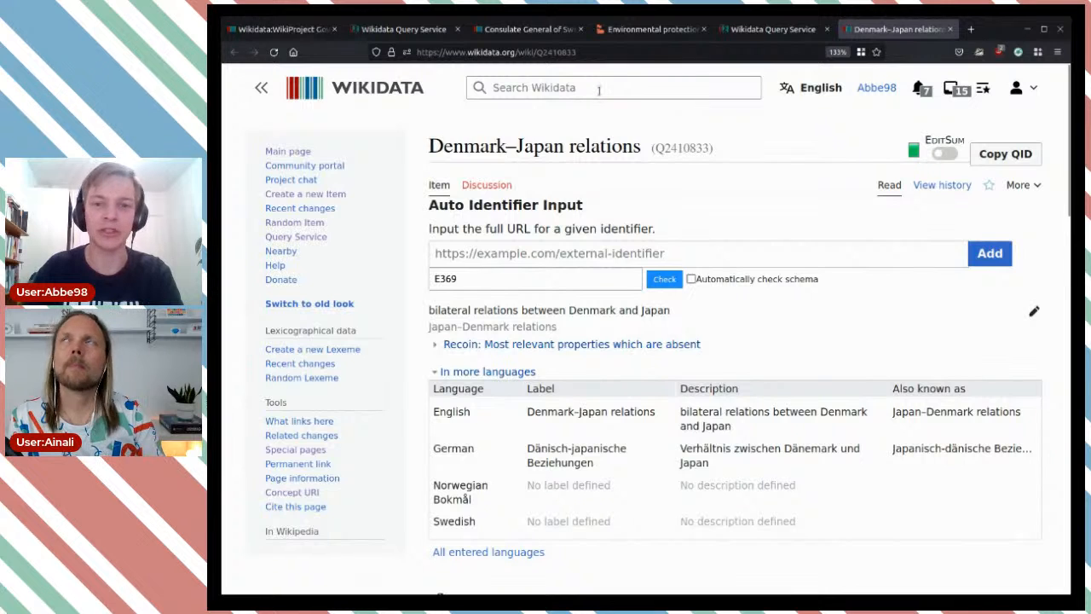
Search Wikidata for "Germany–Japan relations", reusing the current item's title, and open the matching item
drag(638, 146, 444, 143)
key(ctrl+c)
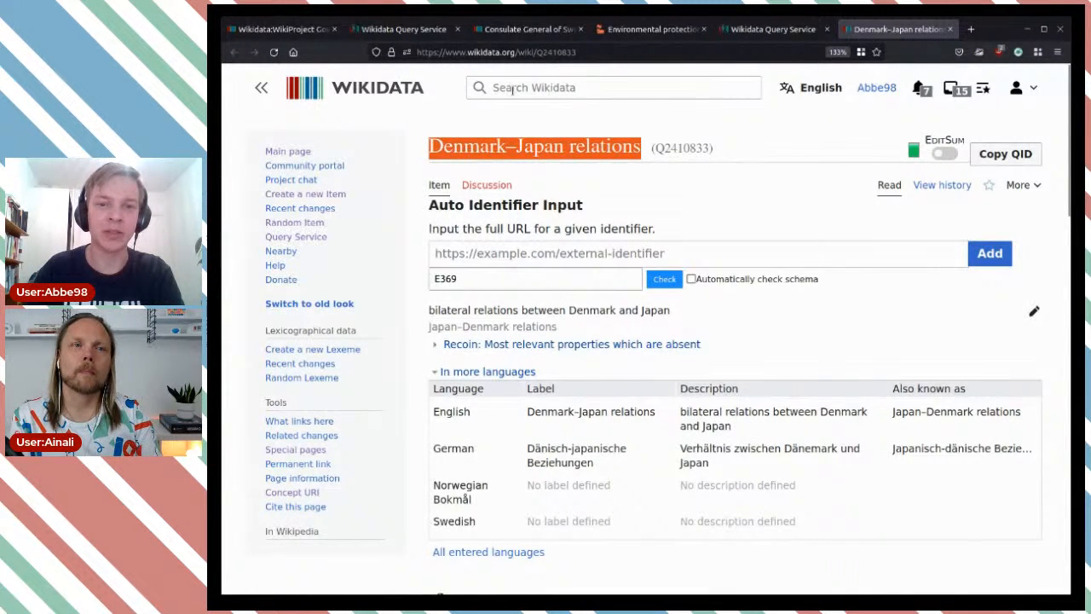
click(510, 95)
key(ctrl+v)
double_click(515, 88)
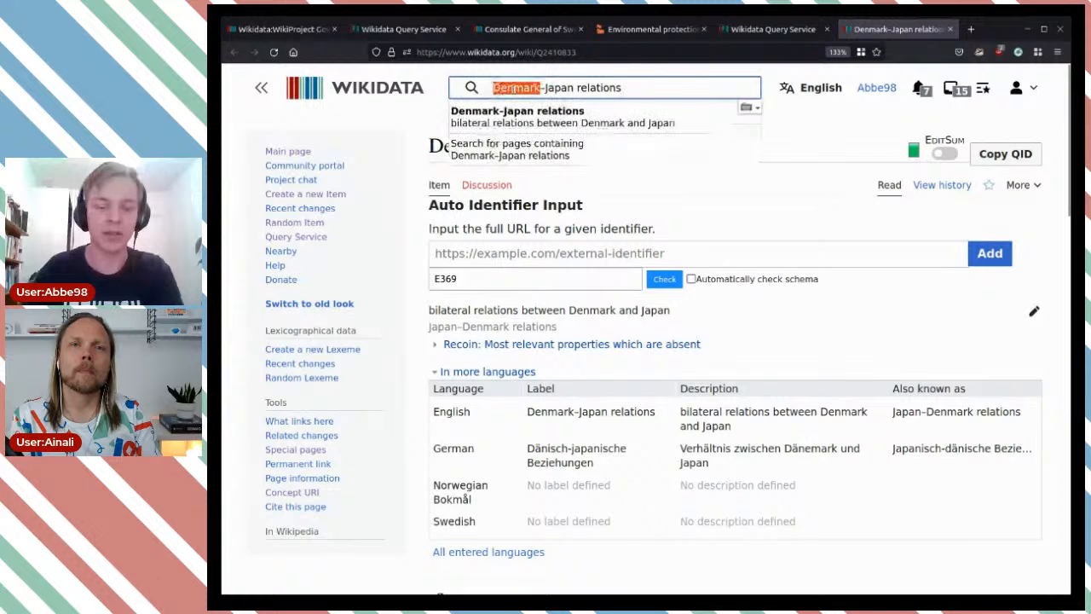
text(Germany)
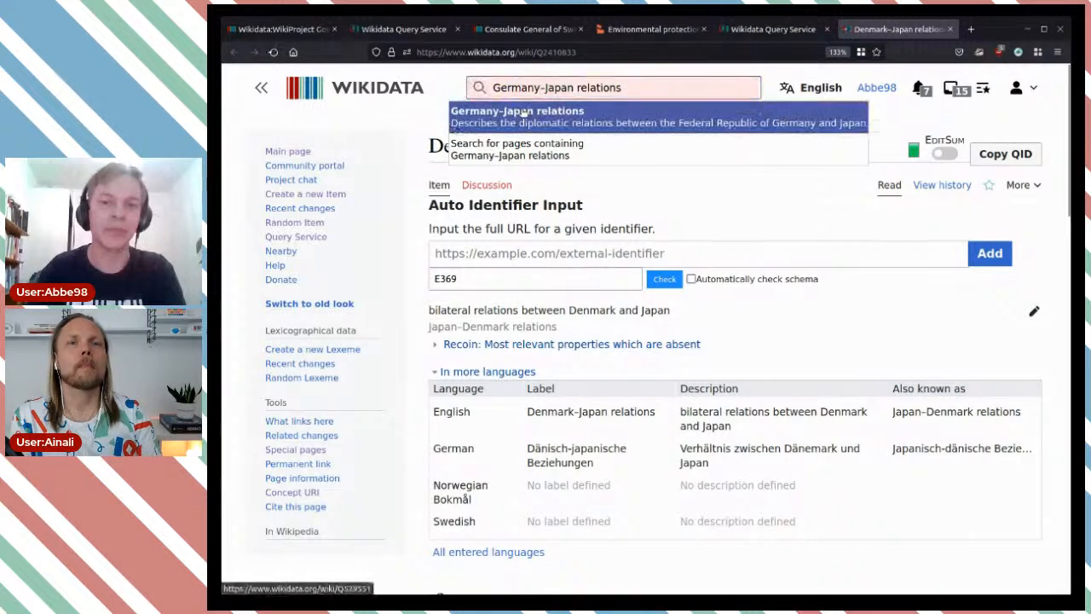
click(517, 112)
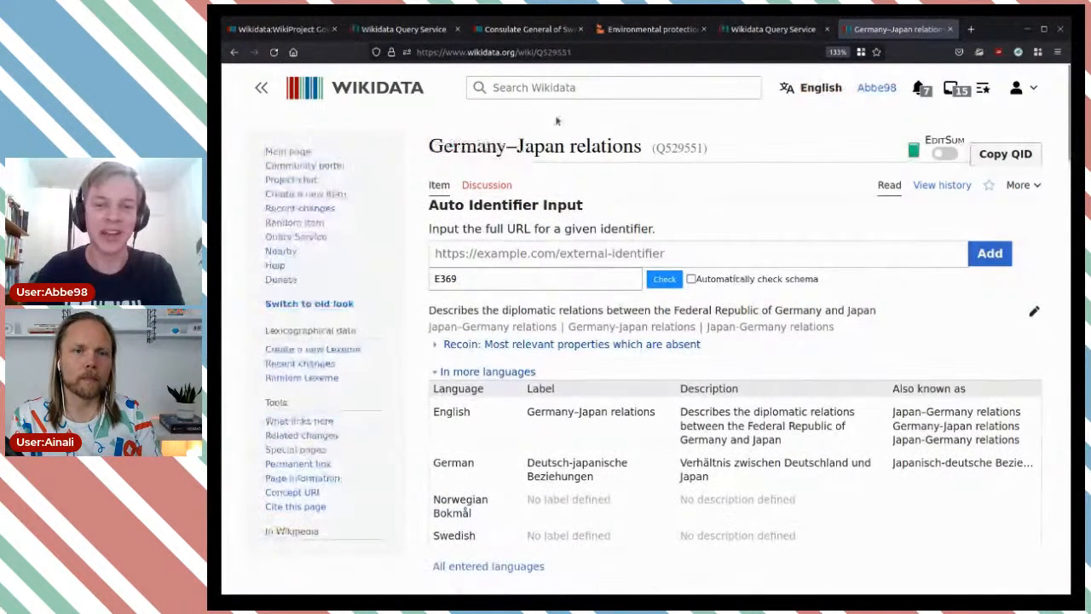
Search Wikidata for "Sweden–Japan relations" and open the matching bilateral relationship item
click(523, 87)
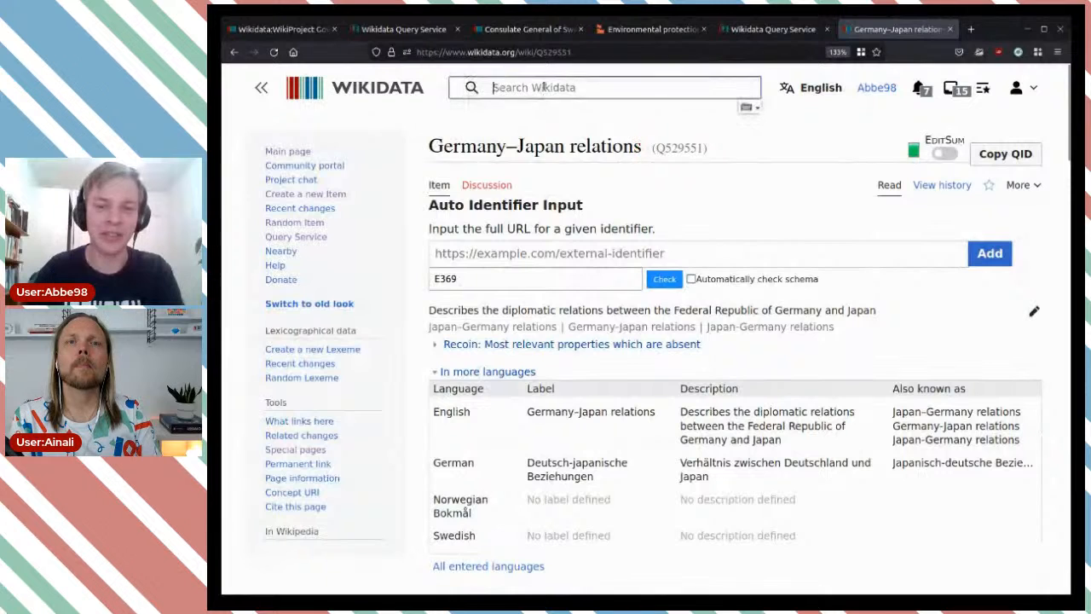
text(Denmark-Japan relations)
double_click(524, 87)
text(Sweden)
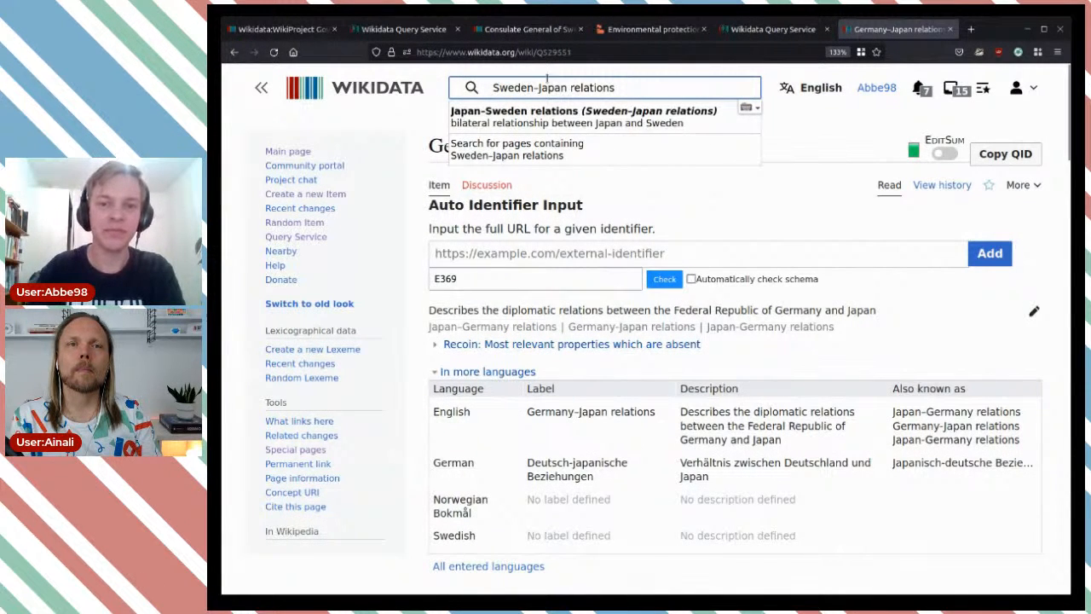
click(603, 121)
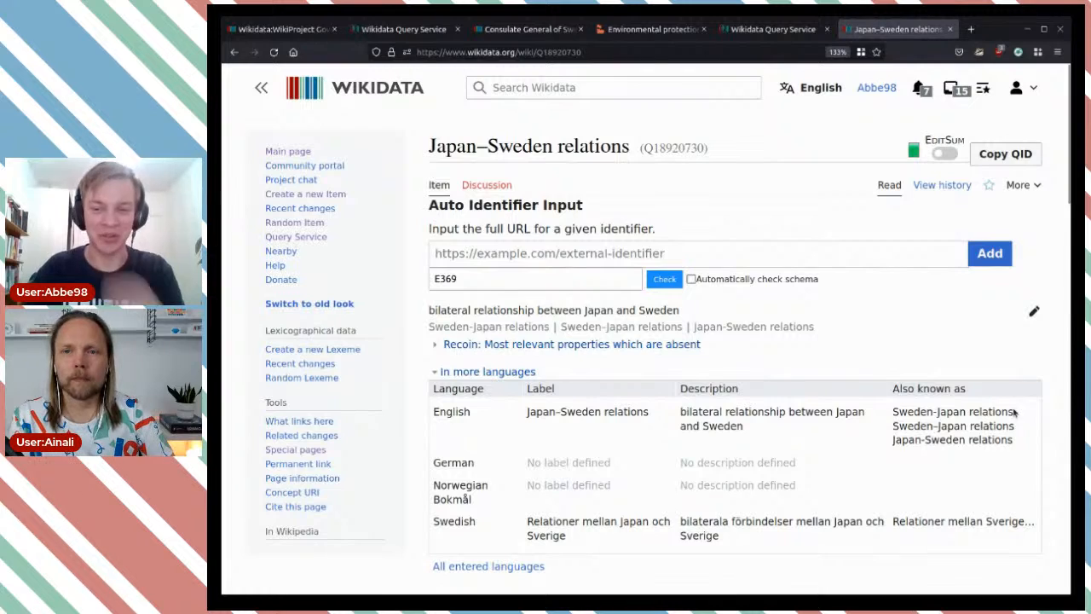
Examine the Japan–Sweden relations item's English aliases and its instance of and country statements, and close the item
drag(1014, 413, 893, 412)
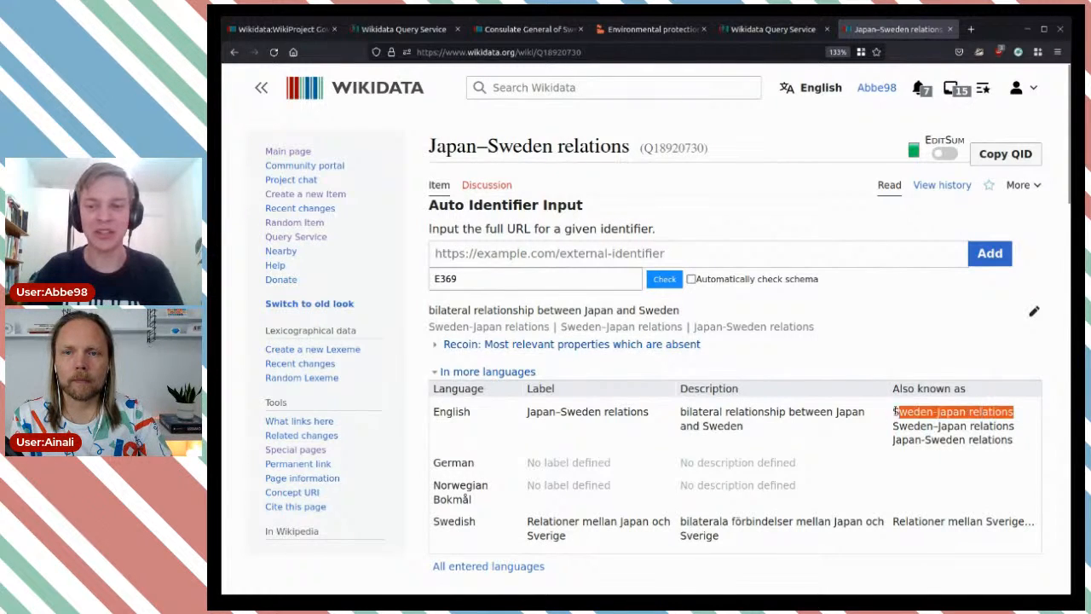
click(768, 248)
scroll(763, 239, down, 5)
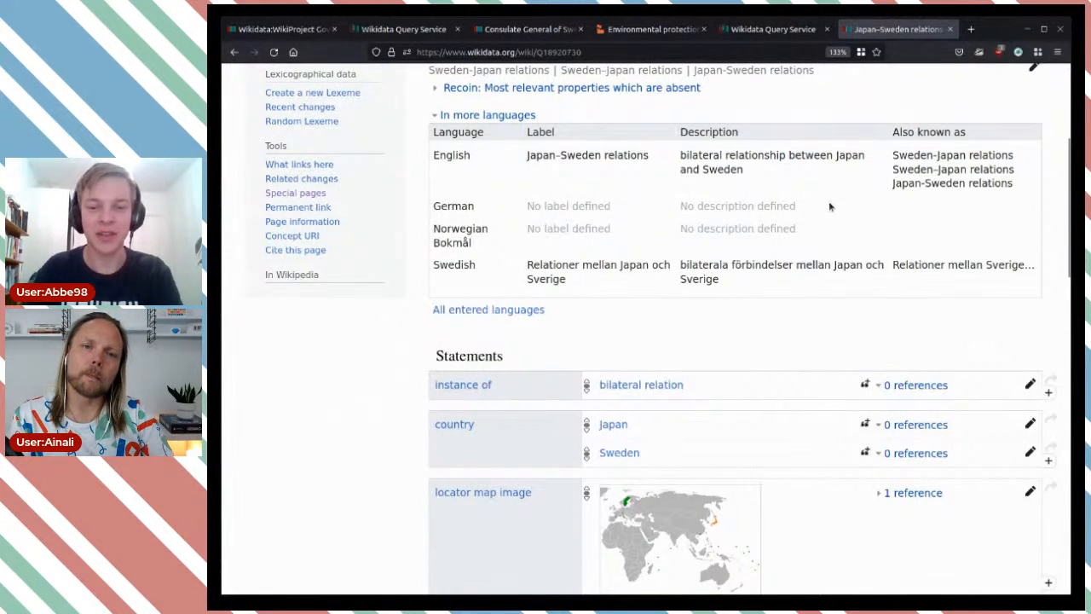
scroll(823, 208, up, 7)
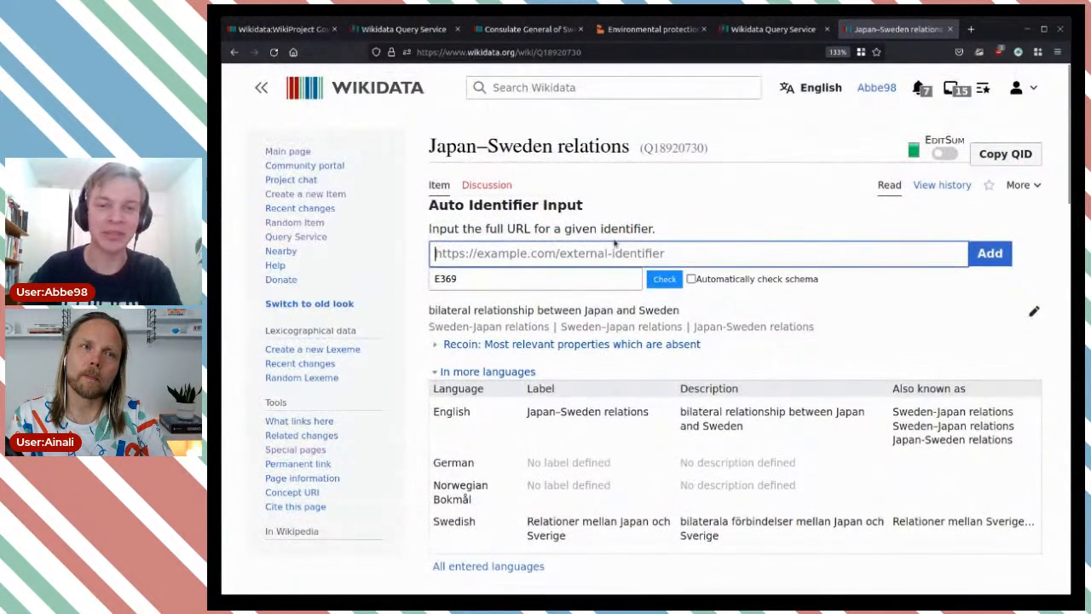
click(950, 29)
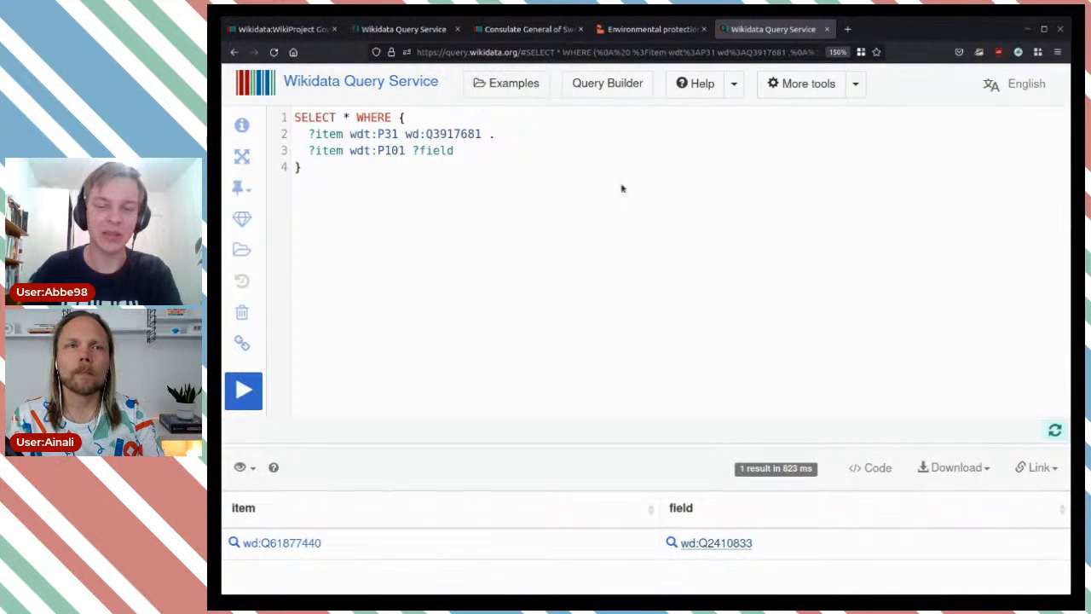
Return to the Swedish government organisations query and review its results and the listed organisation types
mouse_move(607, 83)
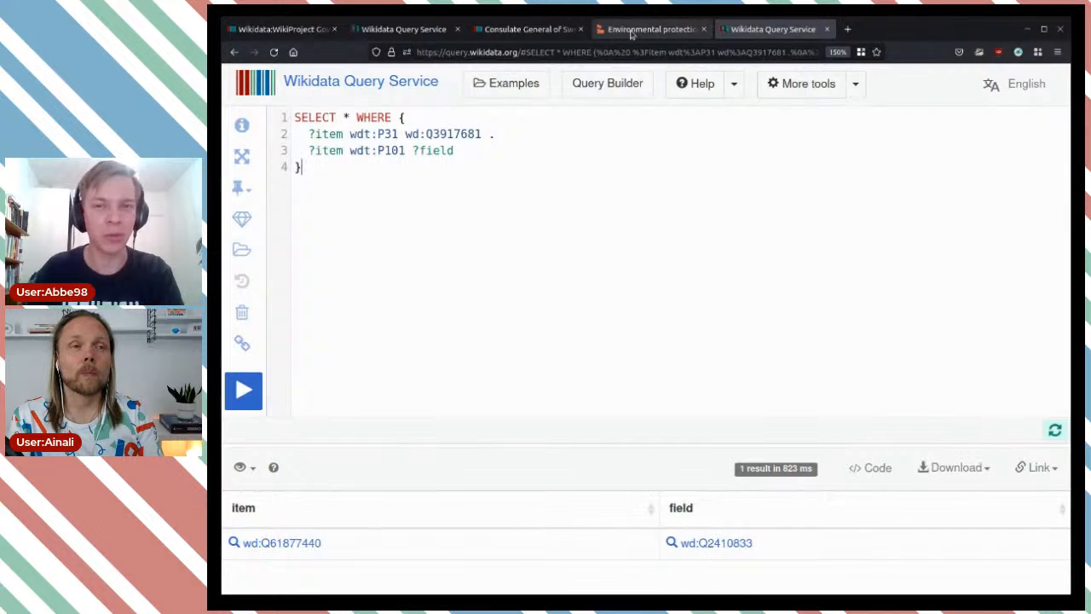
click(400, 33)
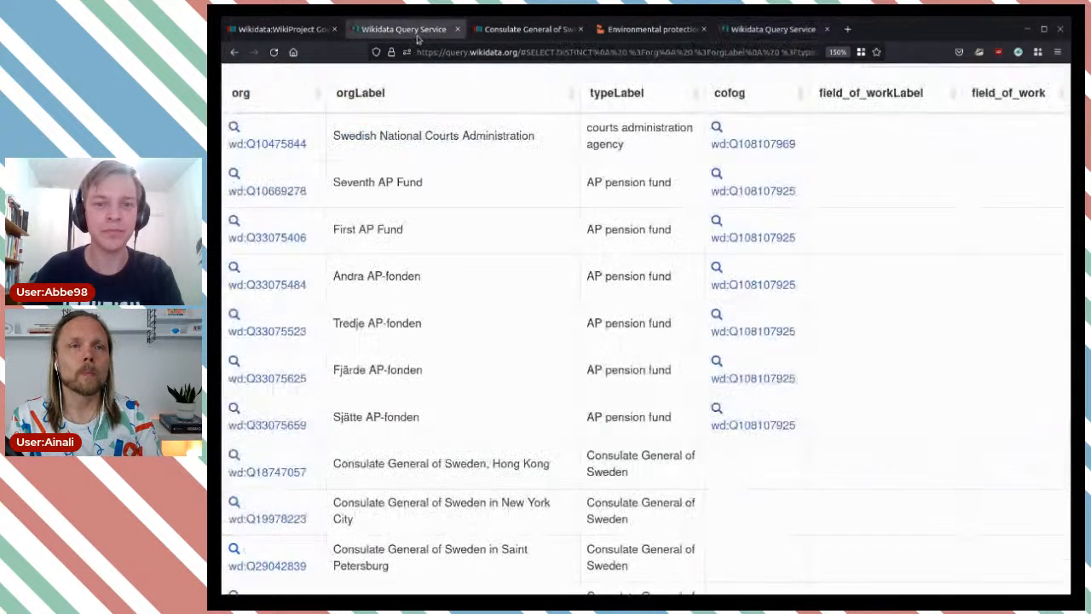
scroll(925, 352, up, 5)
scroll(842, 323, down, 4)
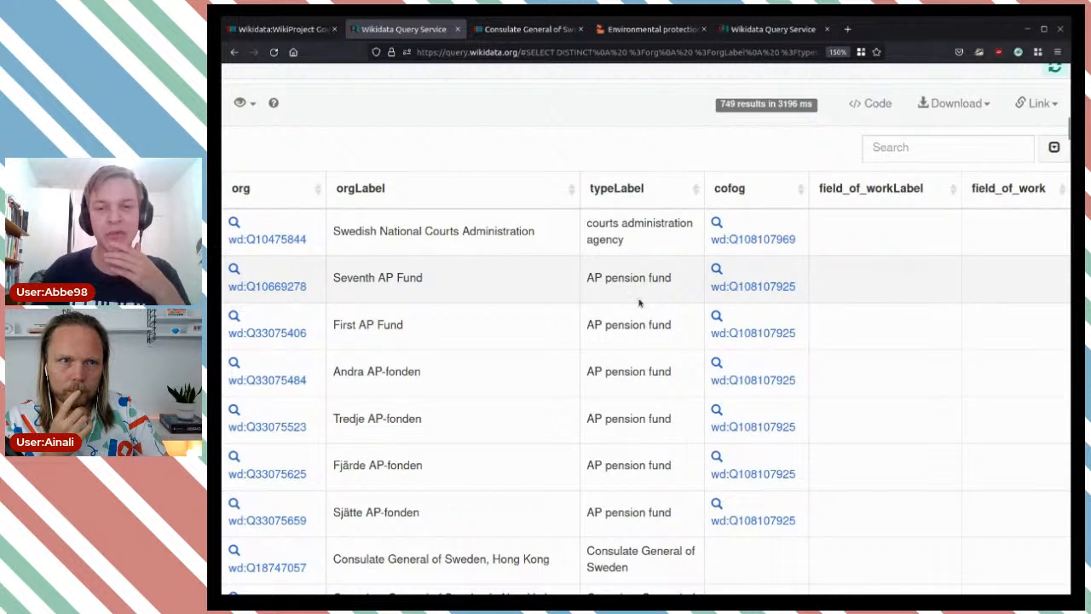
scroll(640, 303, up, 10)
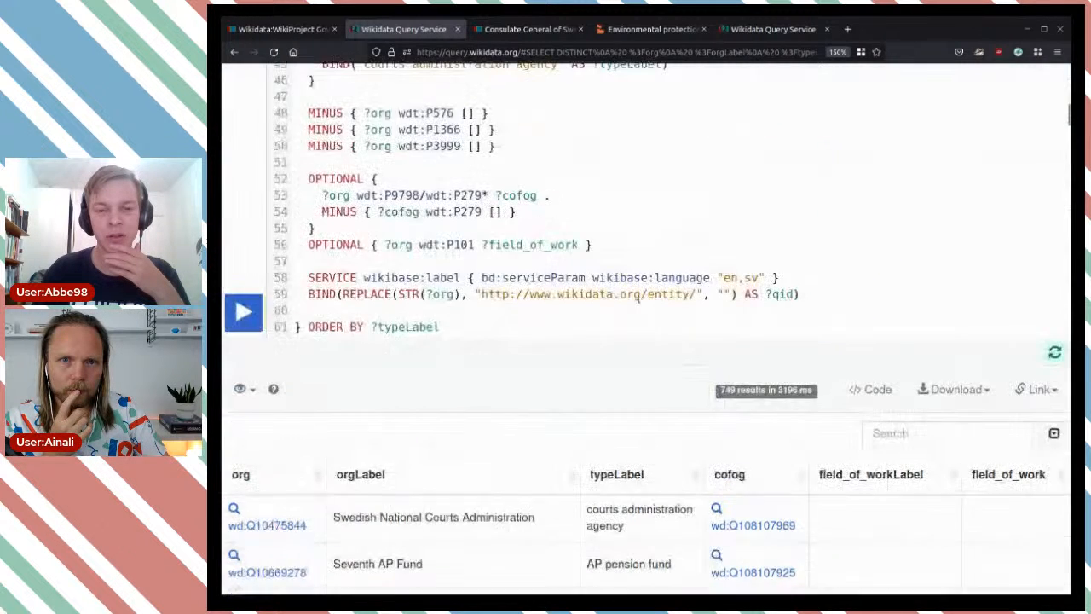
scroll(638, 299, up, 1)
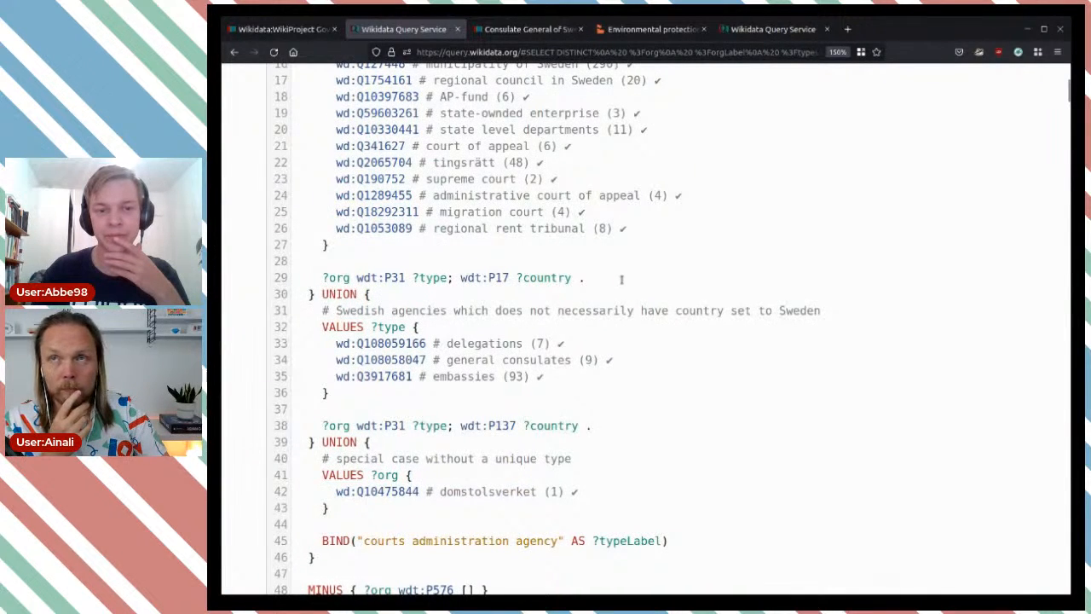
scroll(621, 278, up, 8)
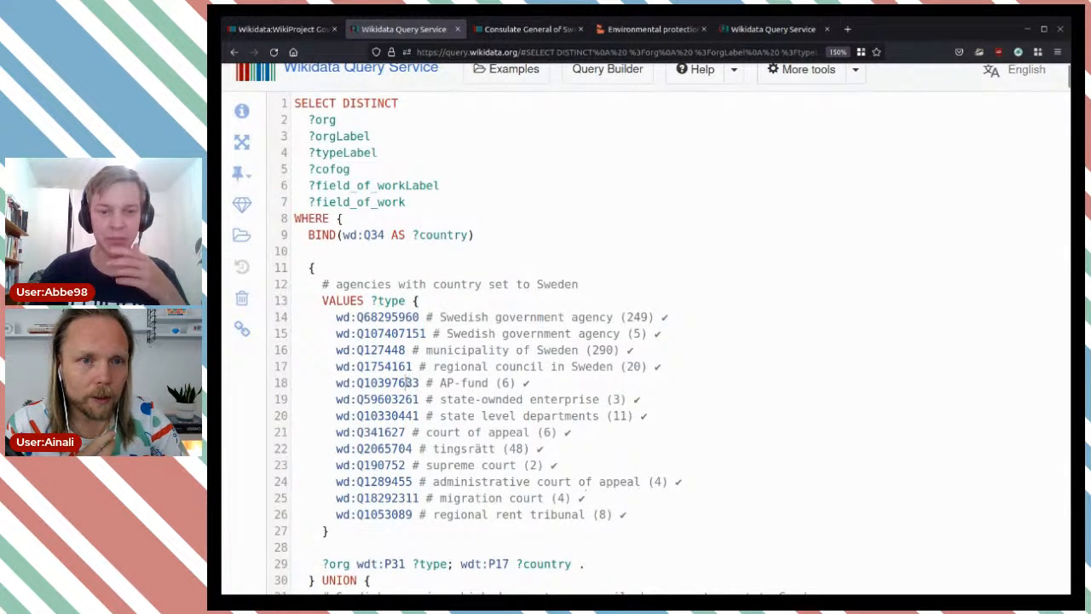
Copy the AP-fund identifier Q10397683 from the query and open its item in place of the Hong Kong consulate page, at its statements
double_click(406, 383)
key(ctrl+c)
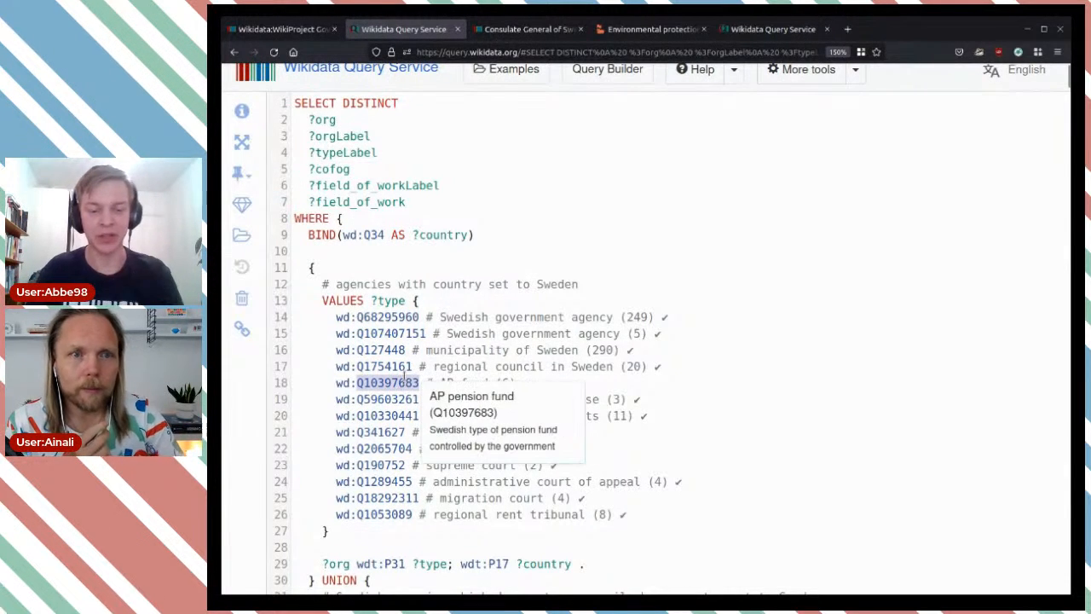
click(536, 31)
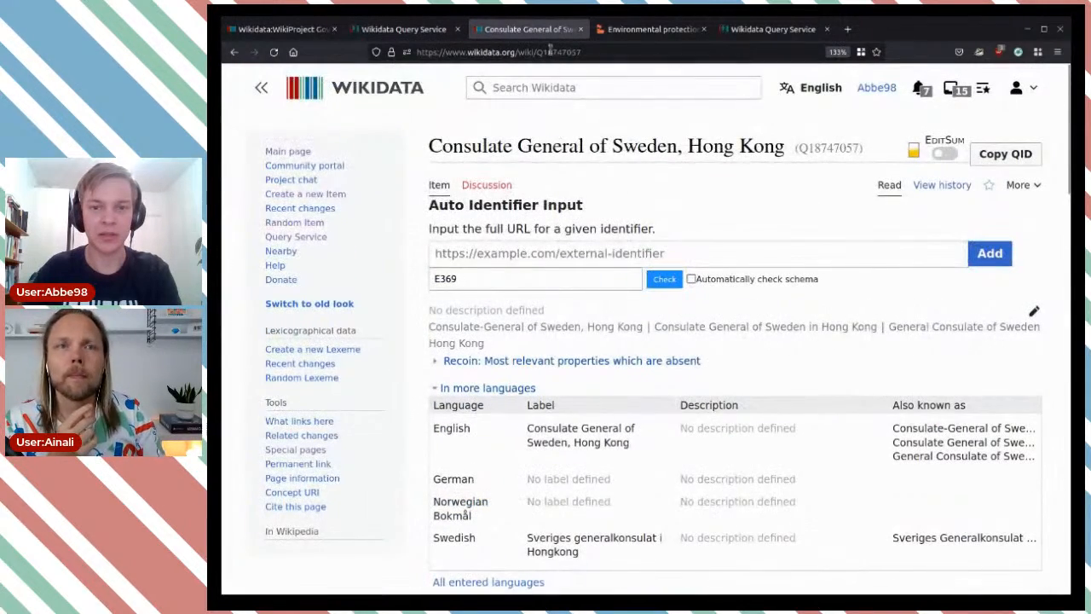
double_click(550, 52)
key(ctrl+v)
key(Return)
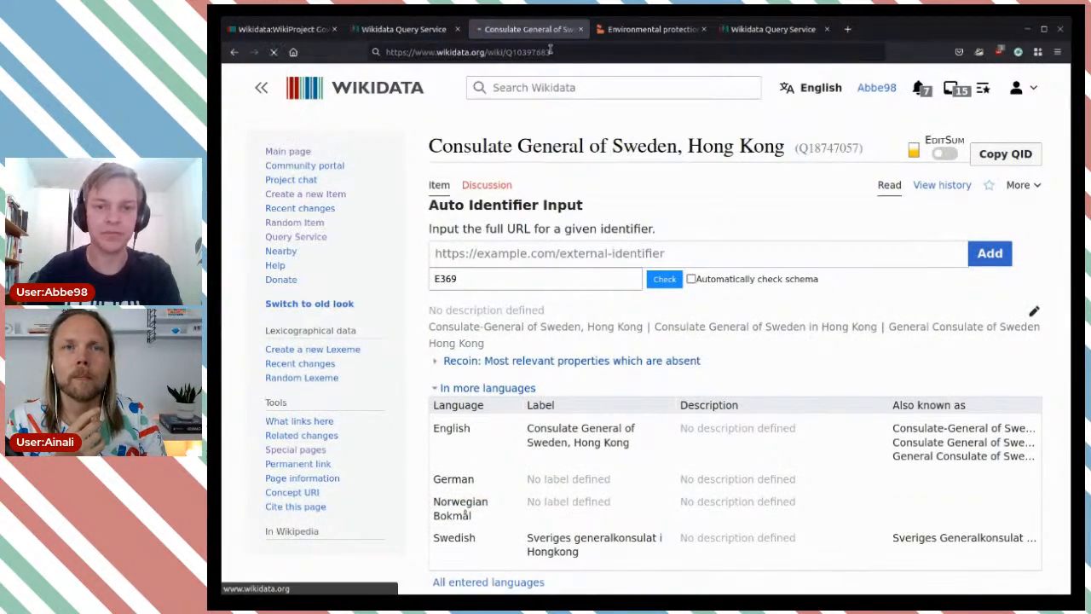
scroll(583, 271, down, 5)
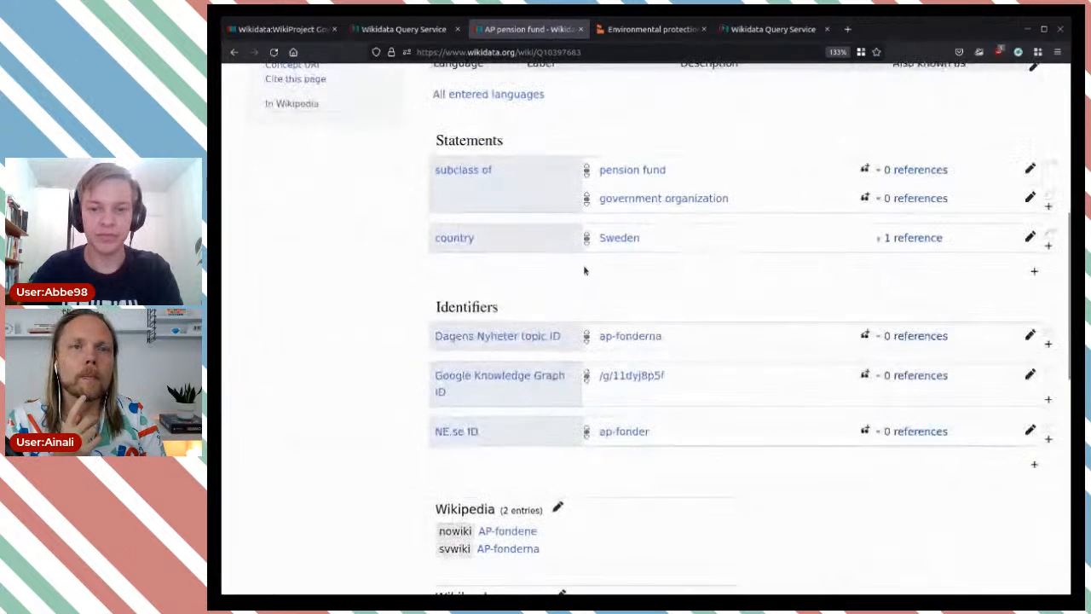
click(1032, 271)
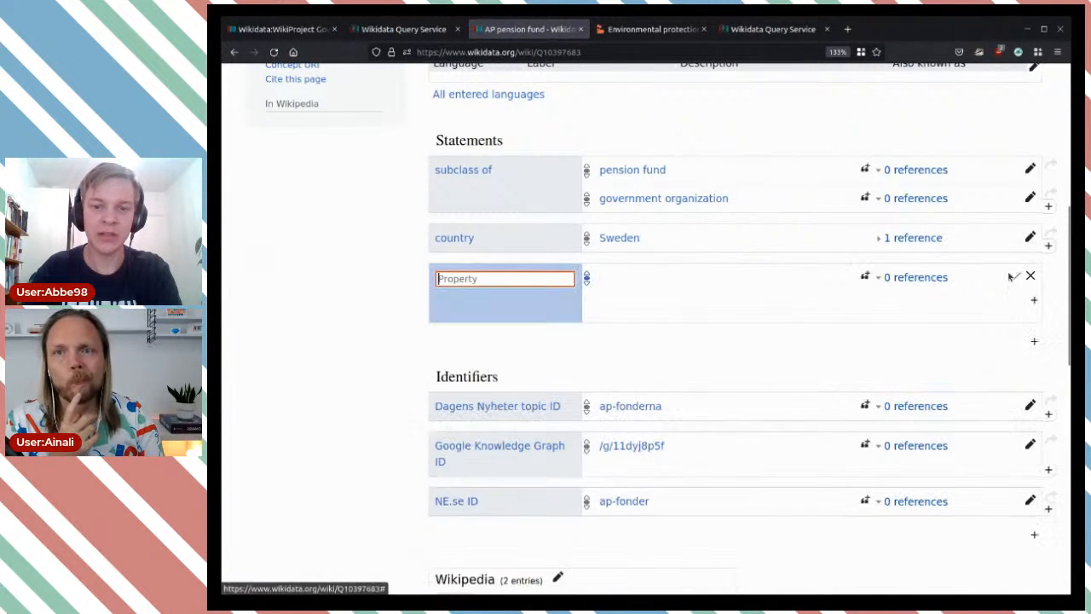
text(f)
key(BackSpace)
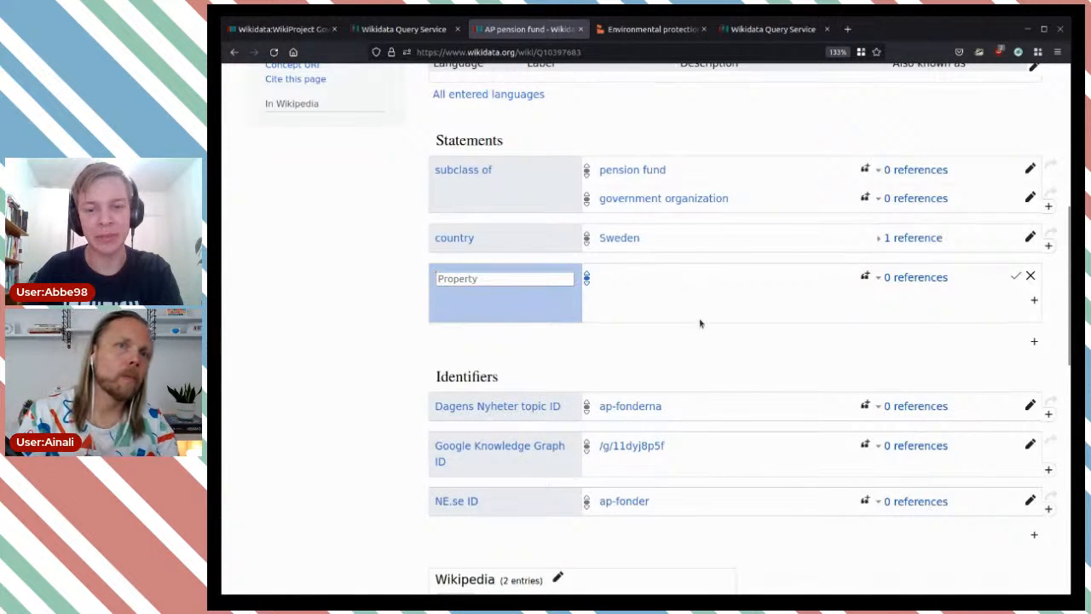
click(1031, 276)
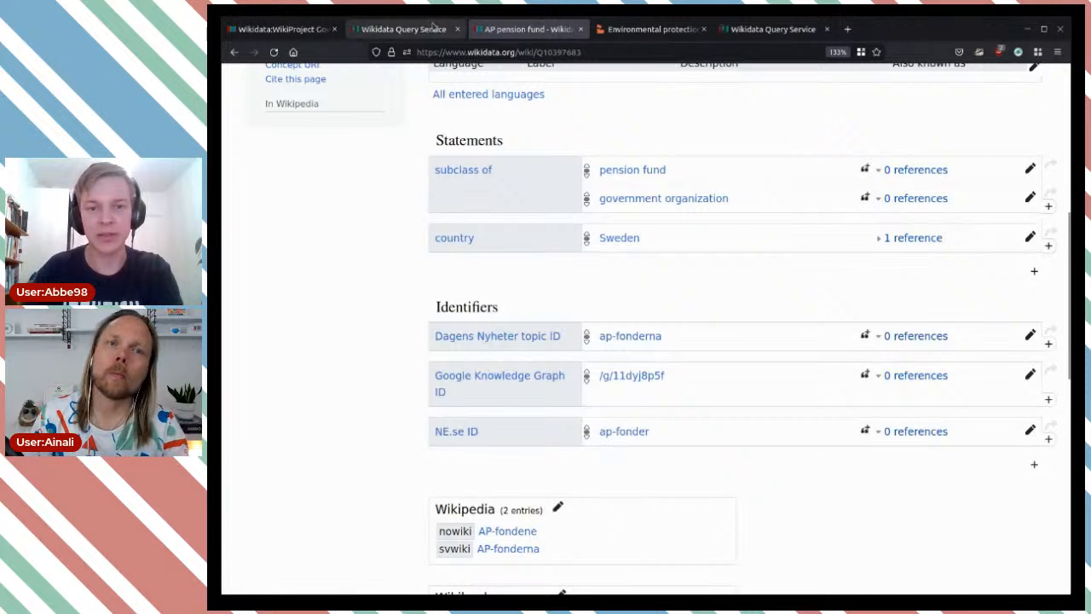
Start a new statement on the AP pension fund item with the property field of work
click(1034, 271)
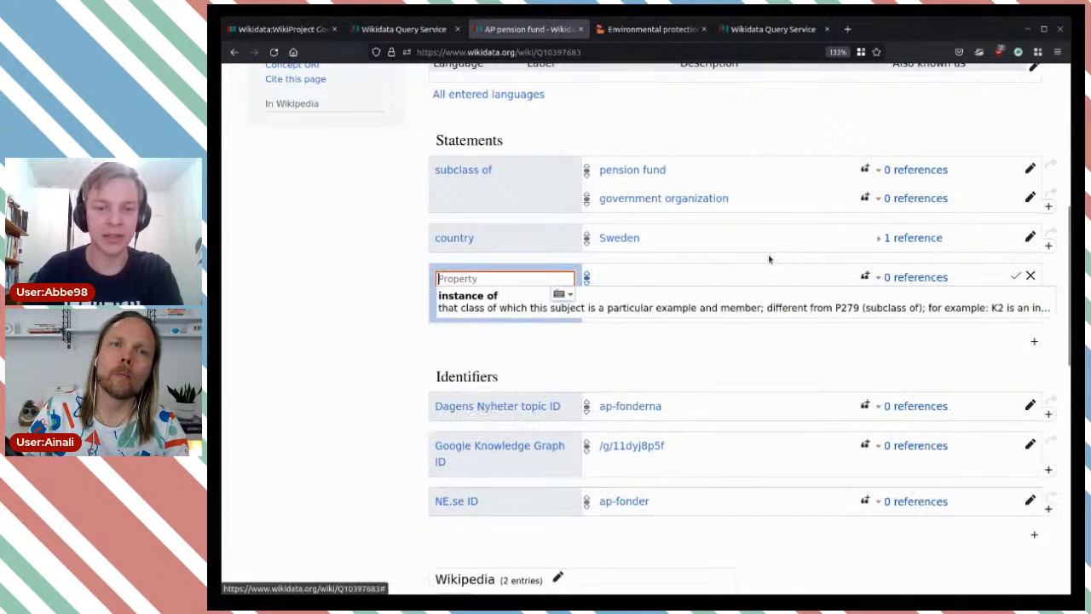
text(field o)
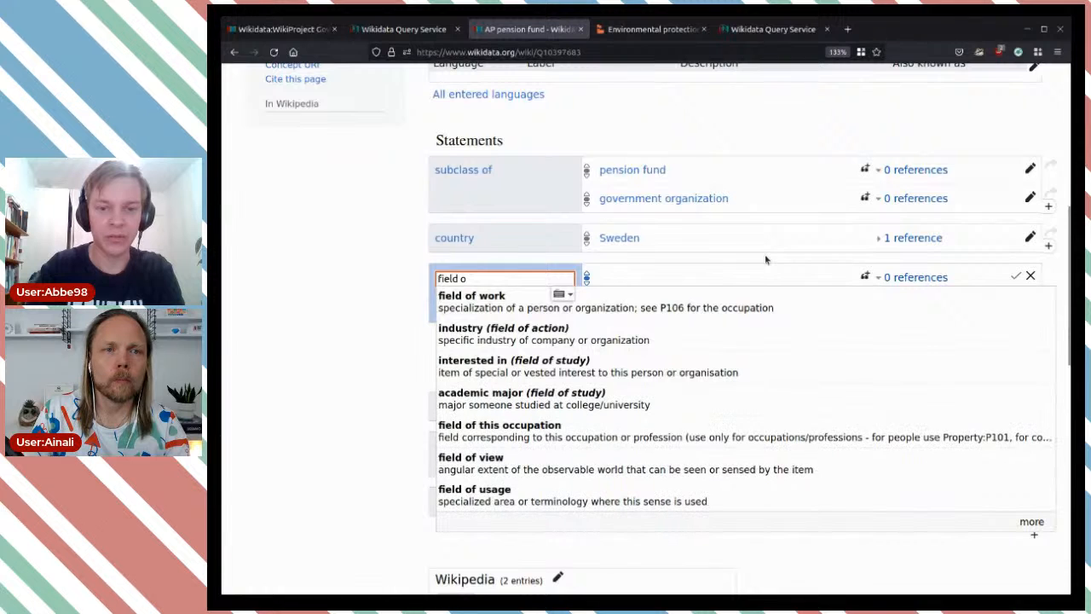
key(Return)
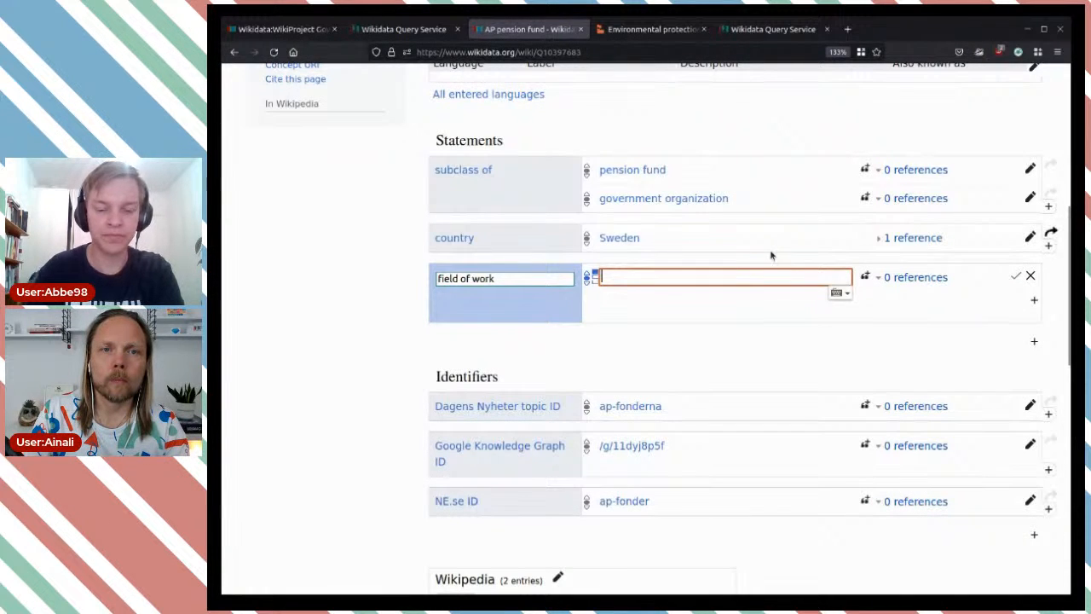
key(ctrl+v)
key(BackSpace)
key(BackSpace)
key(BackSpace)
key(BackSpace)
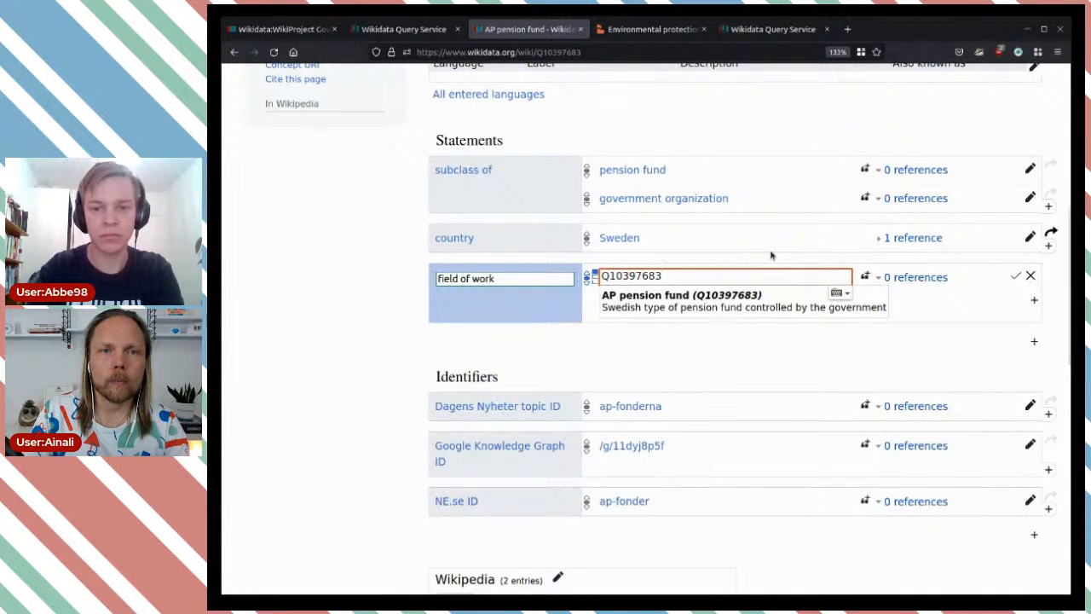
key(BackSpace)
key(BackSpace)
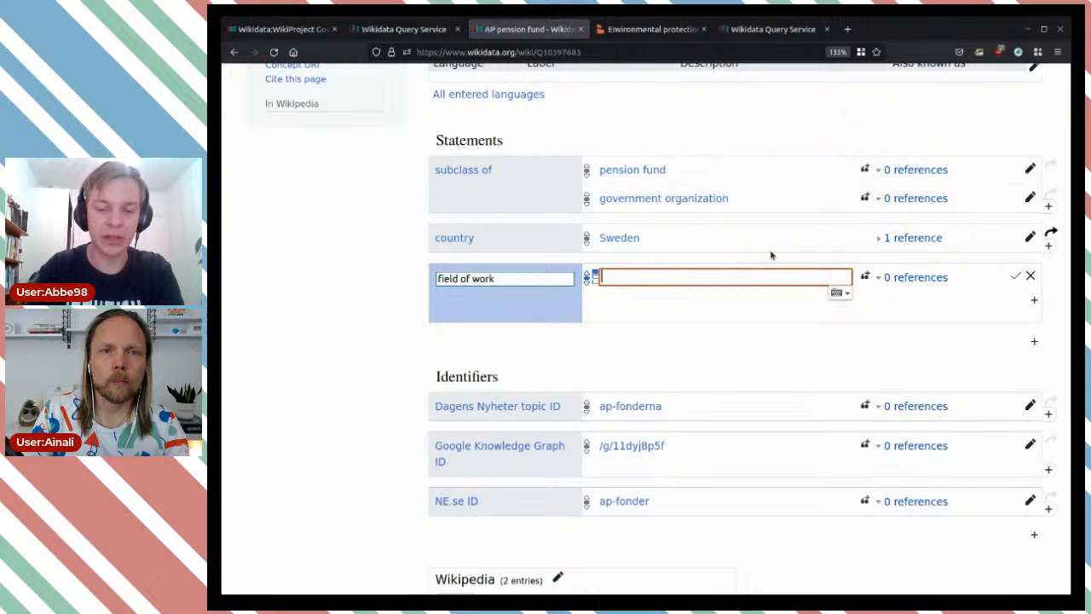
Try "pensions" as the field of work value and clear the entry again
text(pensions)
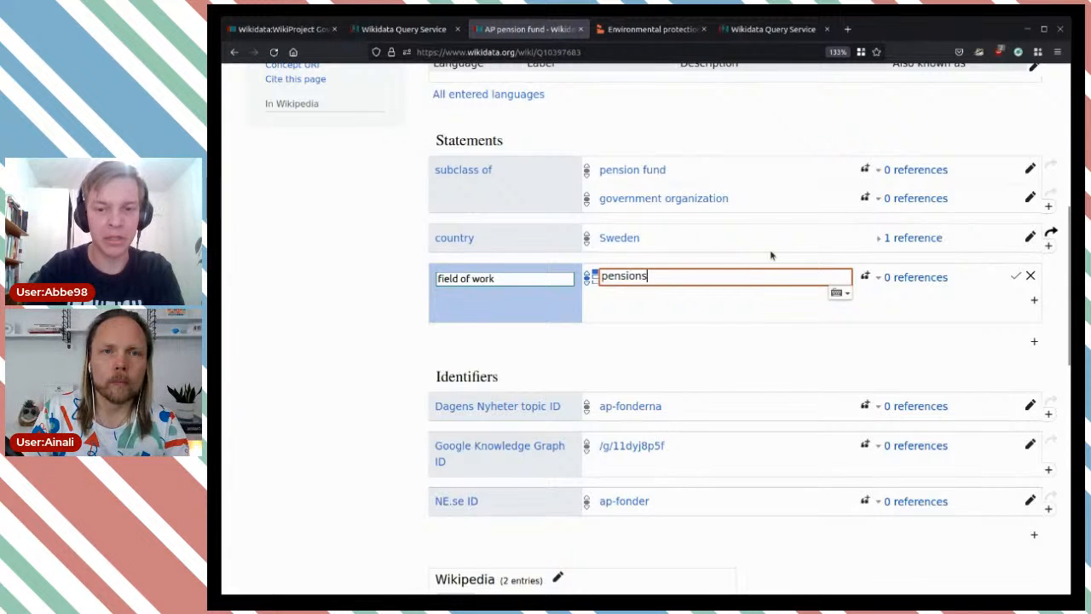
double_click(649, 275)
key(BackSpace)
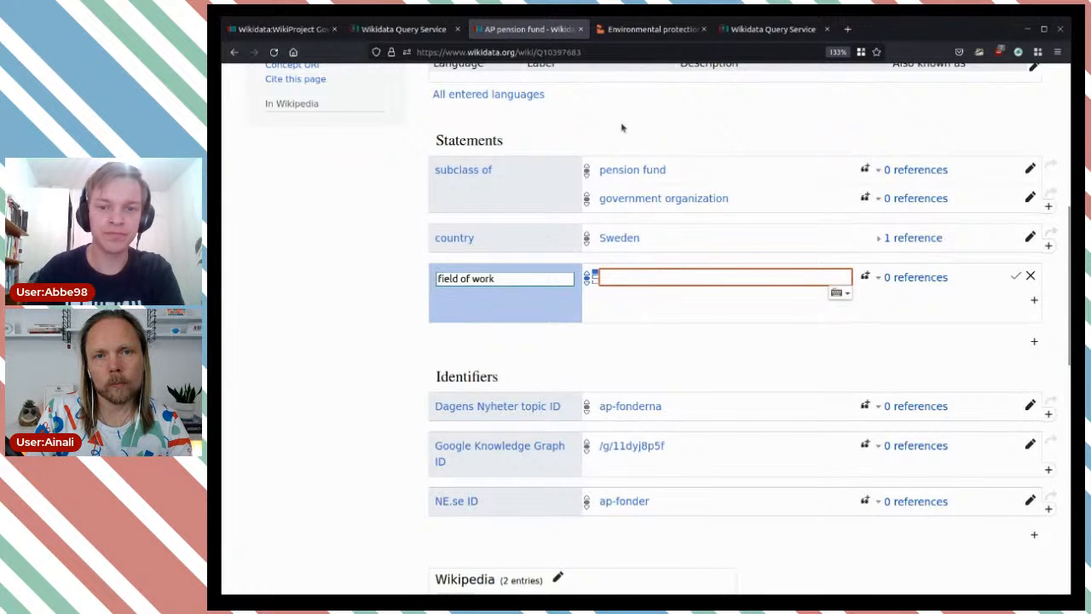
Open the pension fund item, linked under subclass of, in a separate tab and examine its statements
middle_click(643, 169)
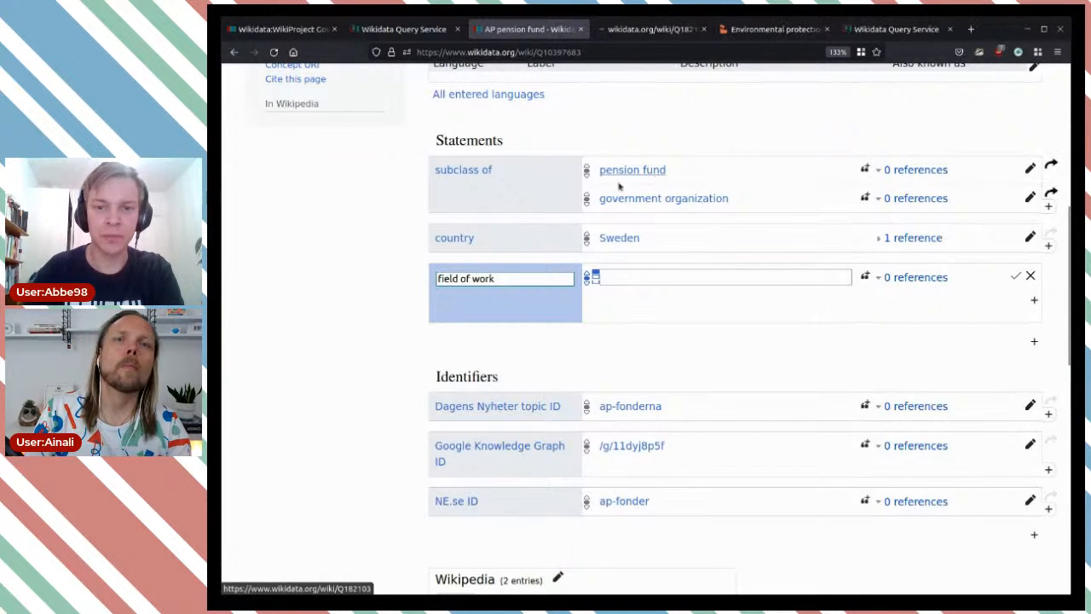
click(639, 31)
scroll(648, 230, down, 10)
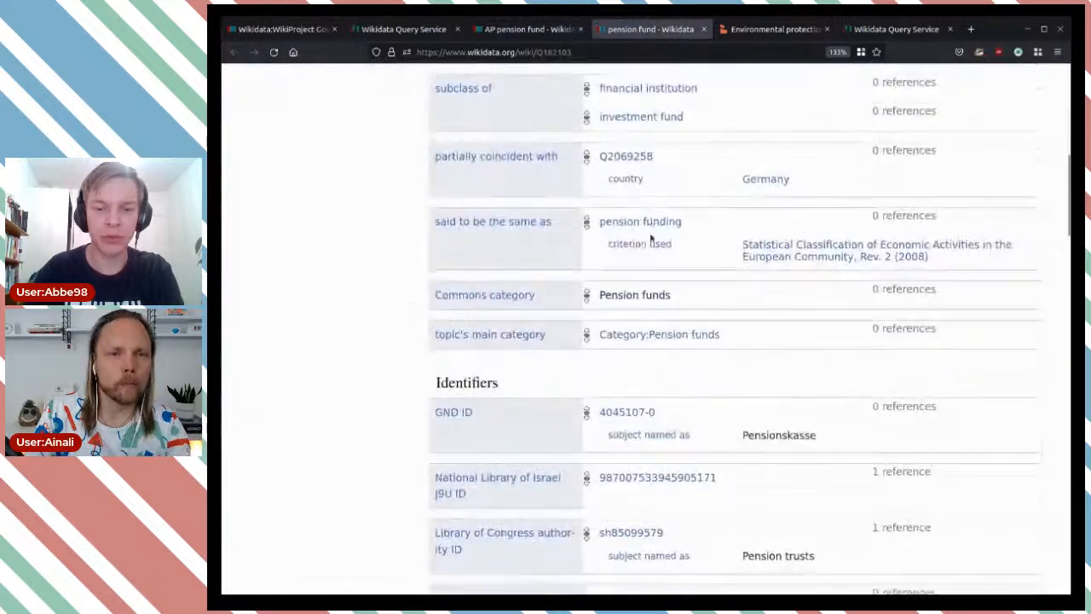
scroll(648, 239, up, 4)
scroll(647, 239, up, 4)
scroll(601, 347, down, 2)
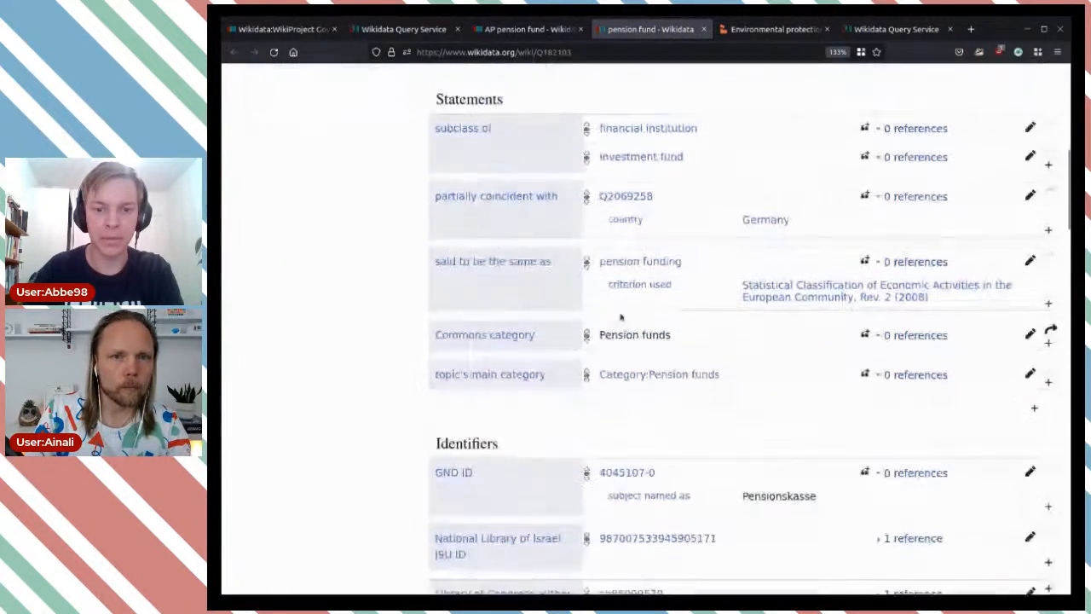
Open the pension funding item linked under said to be the same as, and examine its statements through different from
middle_click(637, 264)
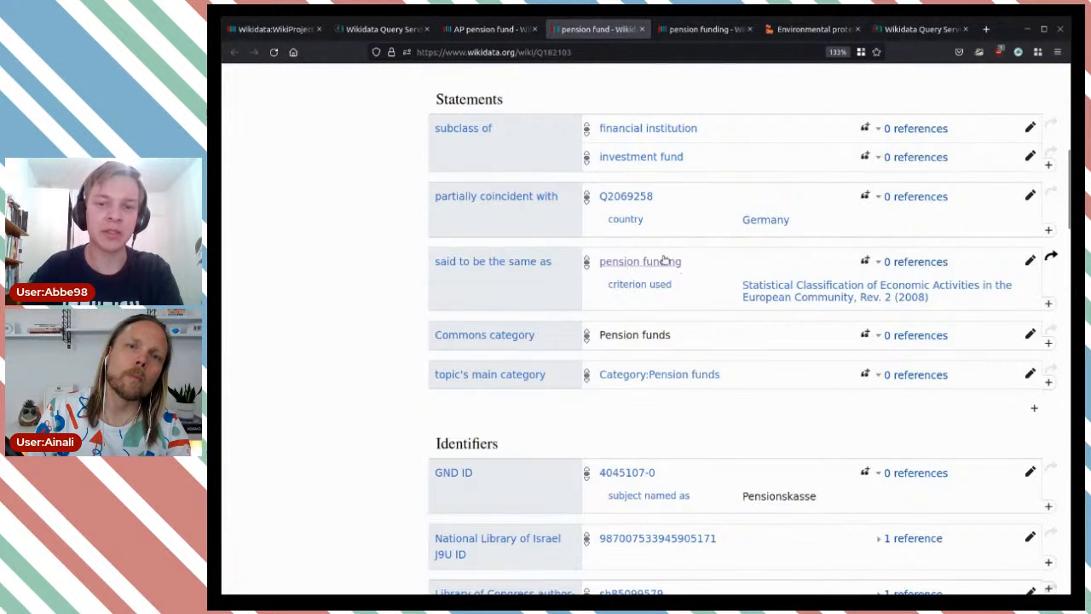
key(ctrl+Tab)
scroll(726, 245, down, 5)
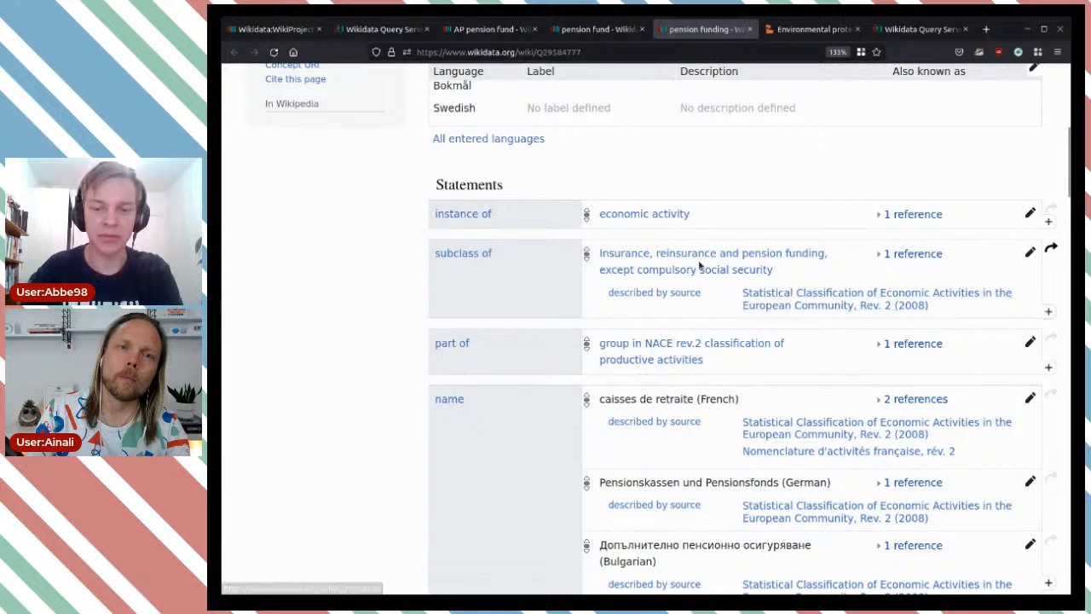
scroll(699, 266, down, 1)
scroll(699, 266, down, 12)
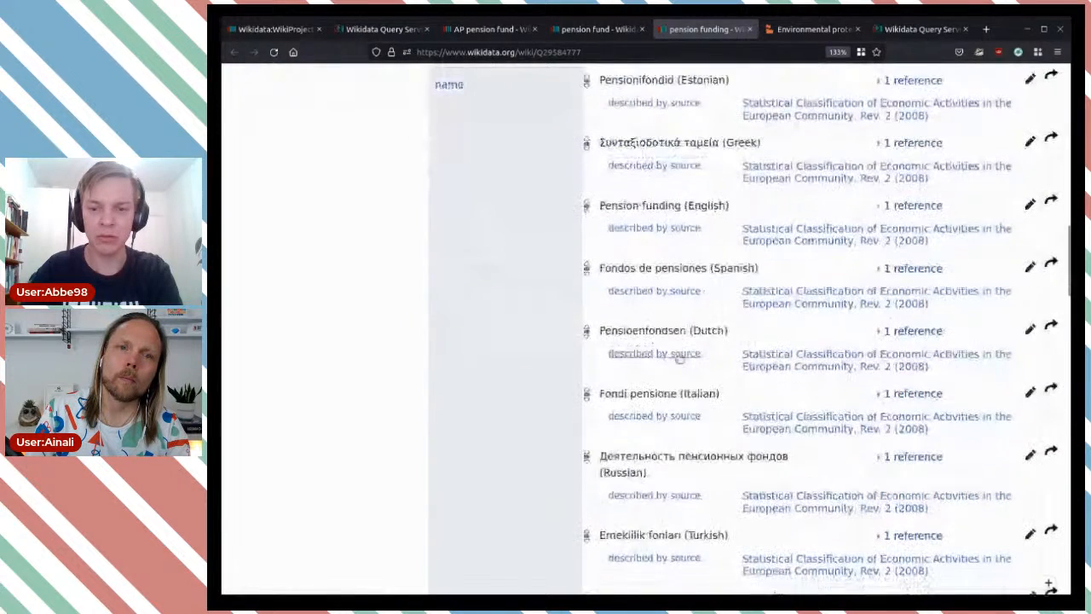
scroll(682, 352, down, 8)
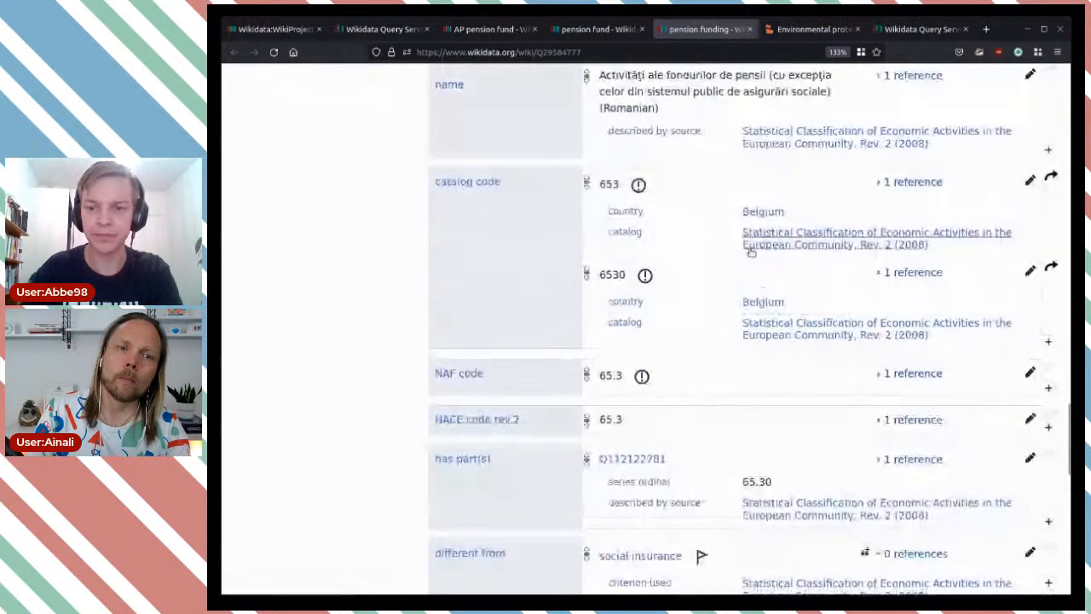
scroll(742, 263, down, 7)
scroll(605, 436, up, 2)
scroll(626, 282, up, 2)
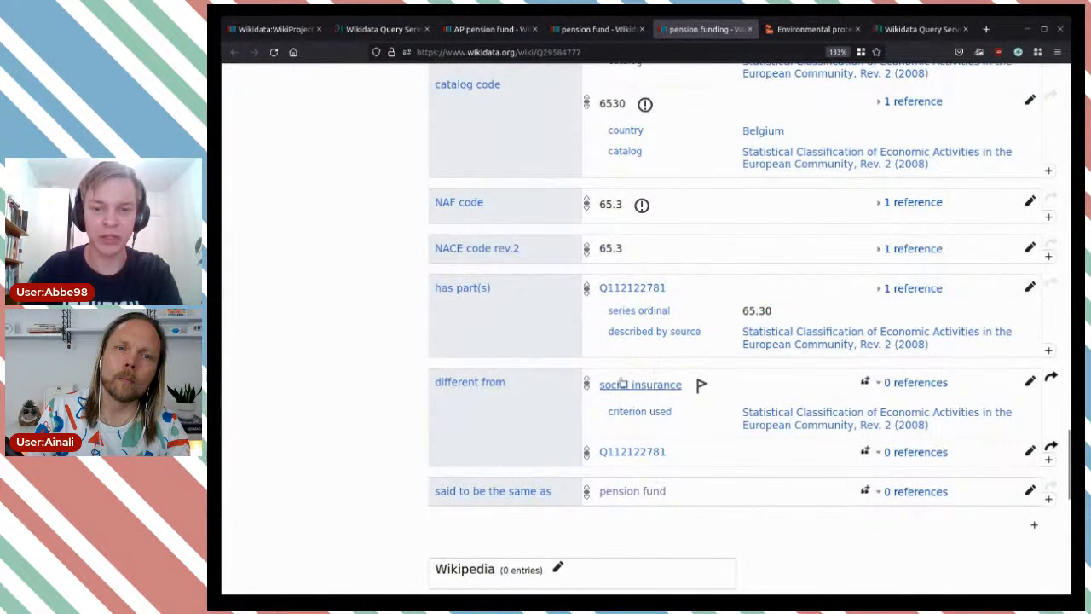
Return to the pension fund item, examine its statements and identifiers, and open its English Wikipedia article
scroll(694, 383, up, 5)
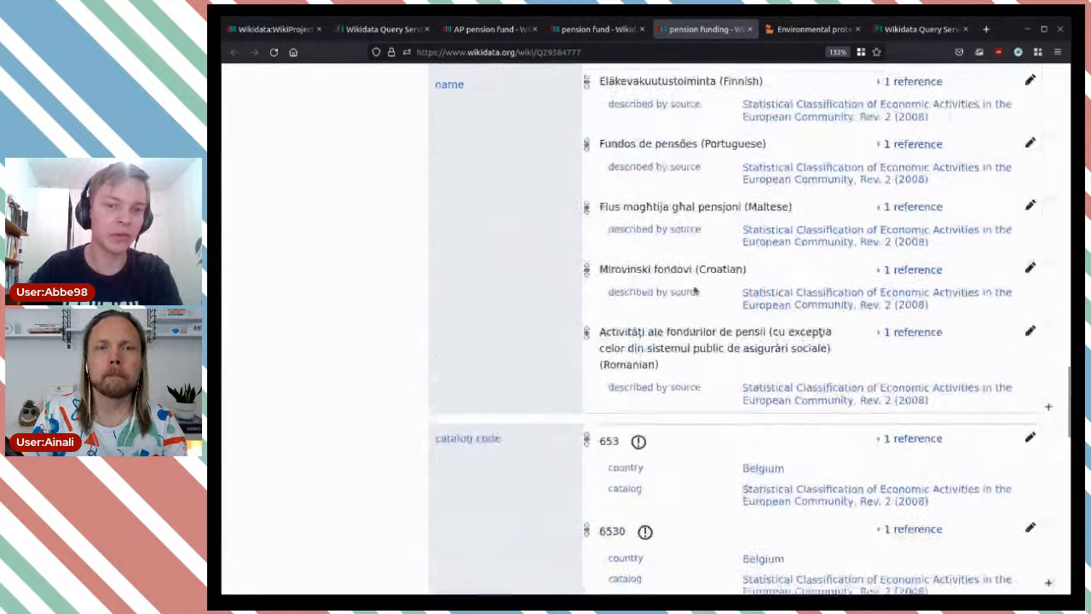
click(624, 31)
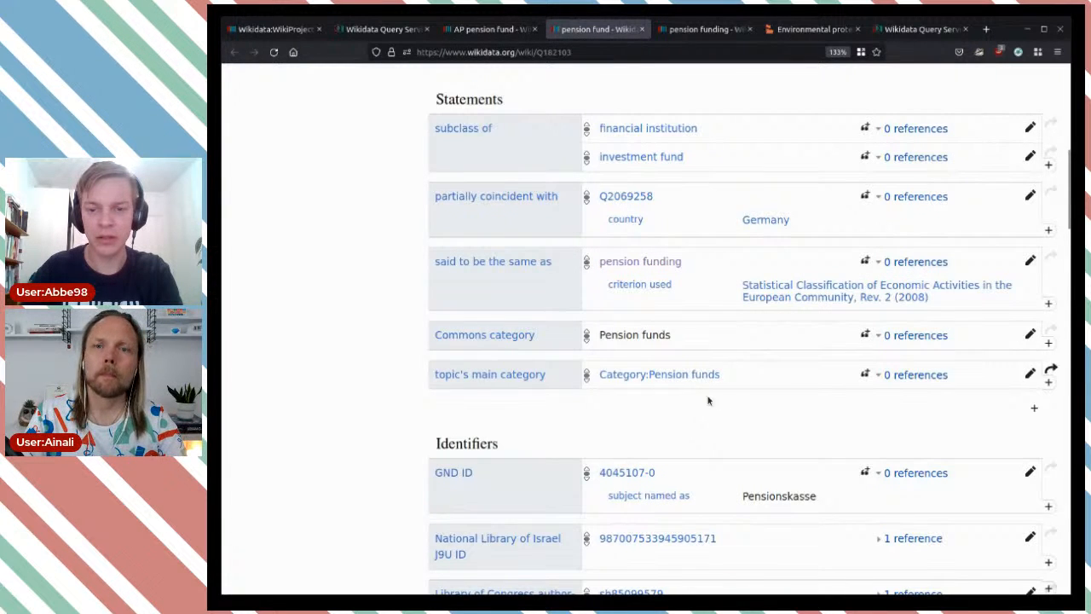
scroll(708, 401, down, 4)
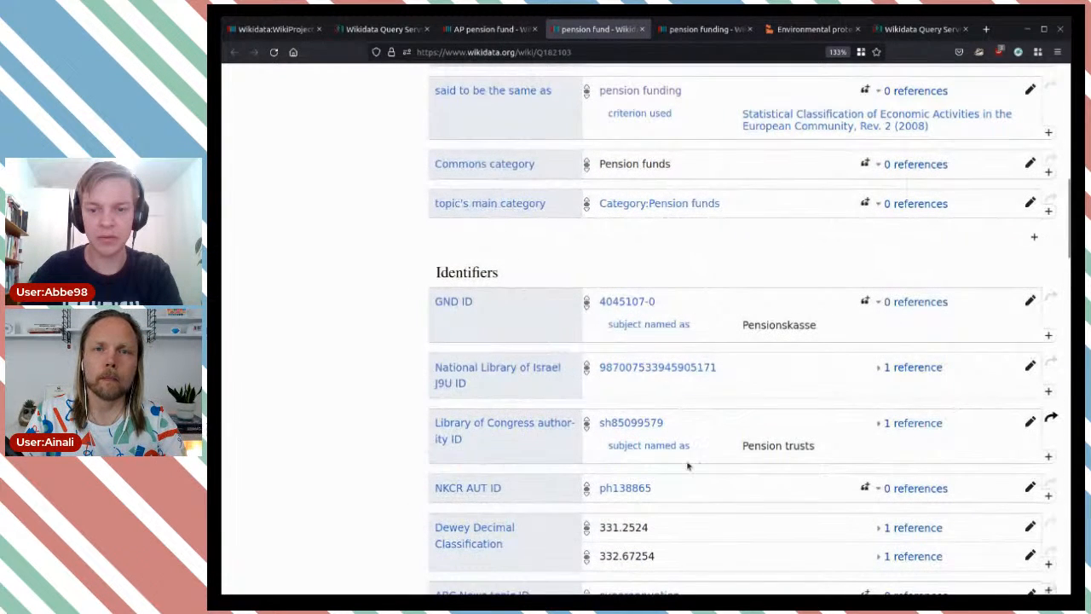
scroll(687, 465, down, 2)
scroll(687, 445, up, 10)
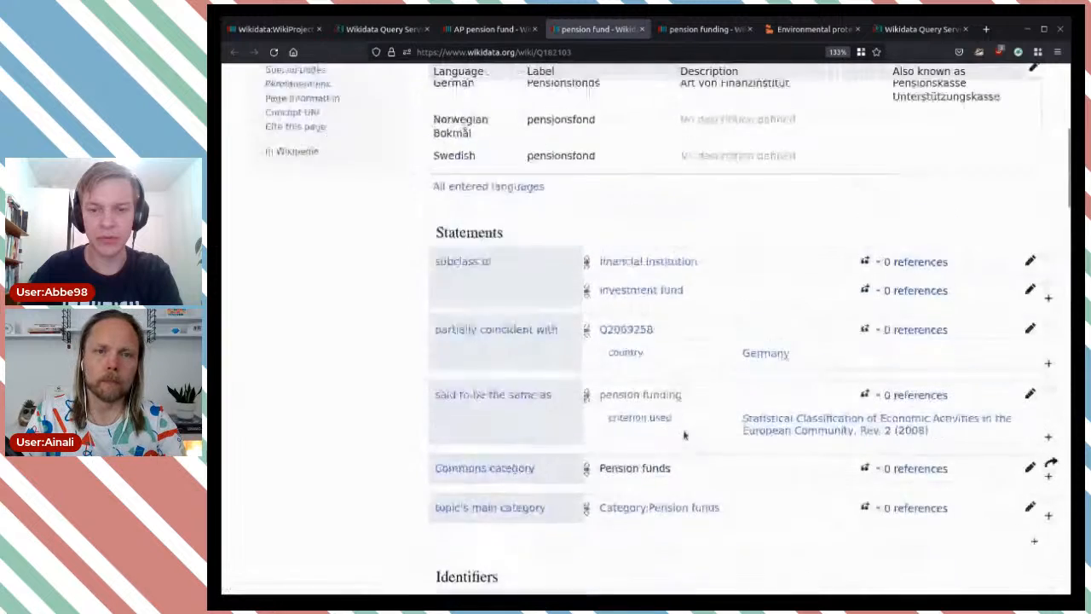
scroll(684, 434, down, 15)
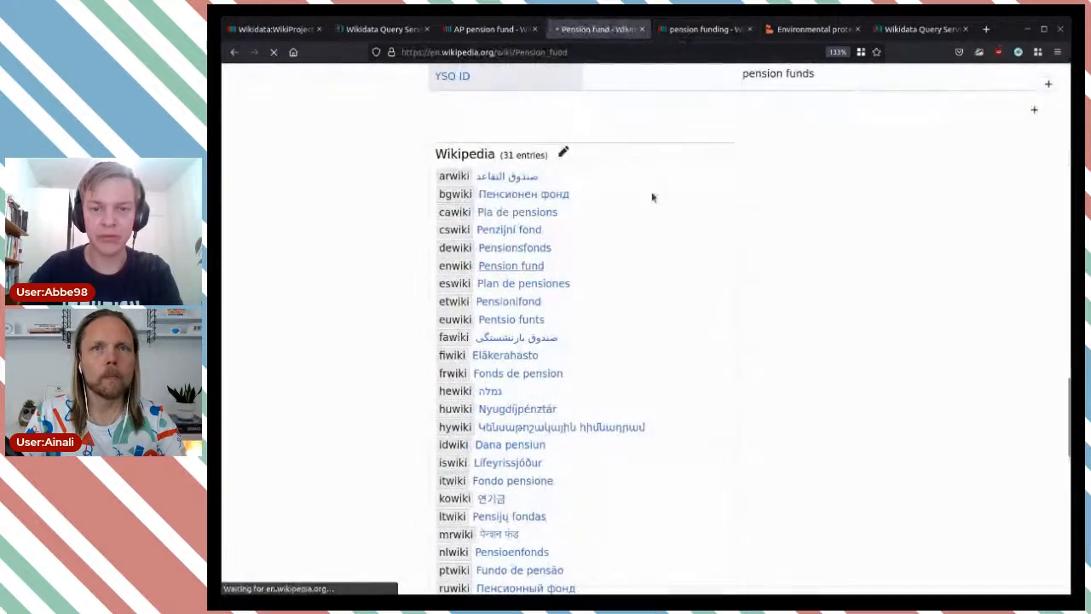
Search the Pension fund article for "auth" and examine the country sections around Norway and Romania
scroll(661, 203, down, 2)
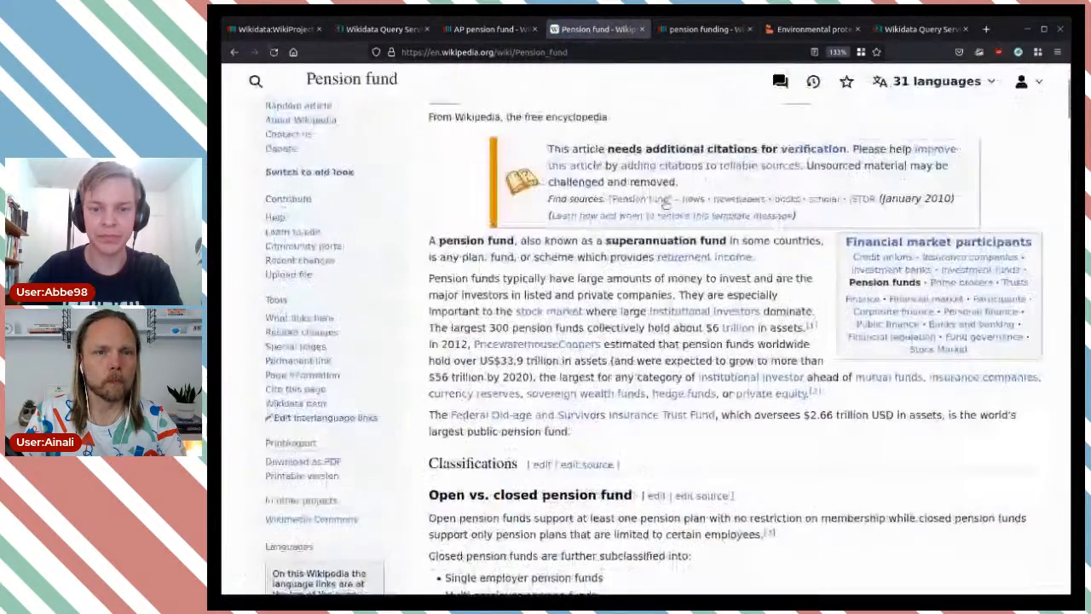
key(ctrl+f)
text(auth)
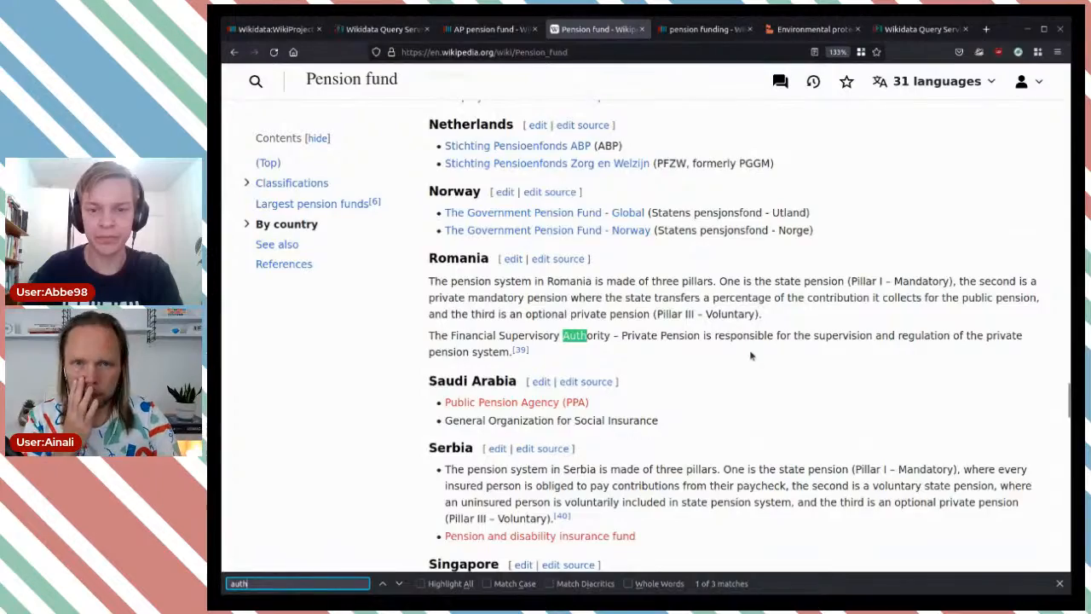
scroll(749, 356, down, 2)
scroll(649, 315, up, 4)
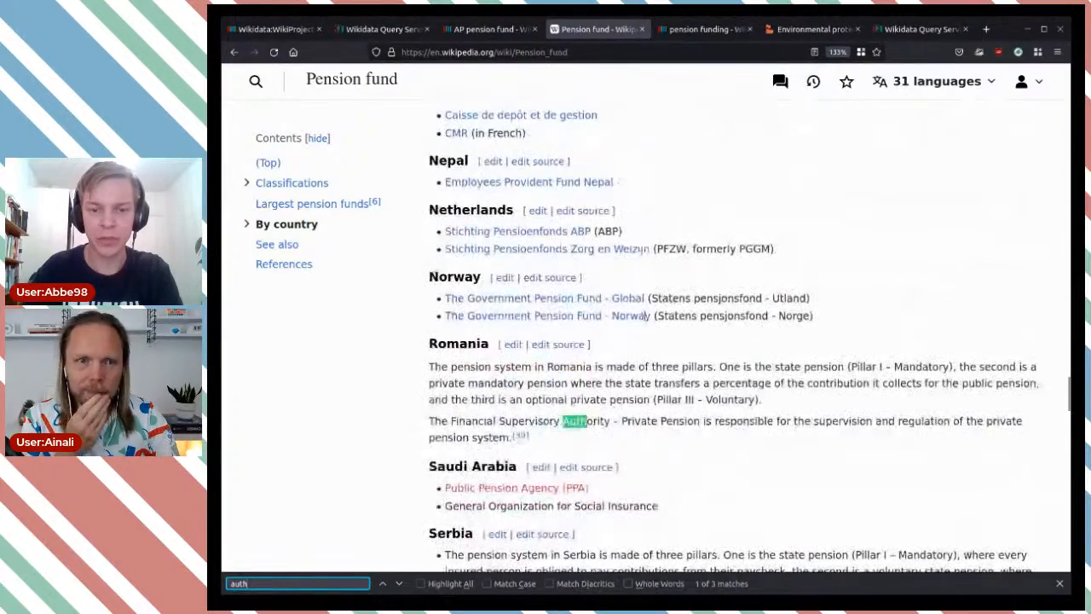
Open the Government Pension Fund - Global link under Norway and read the article's introduction, fund purpose and background
click(503, 297)
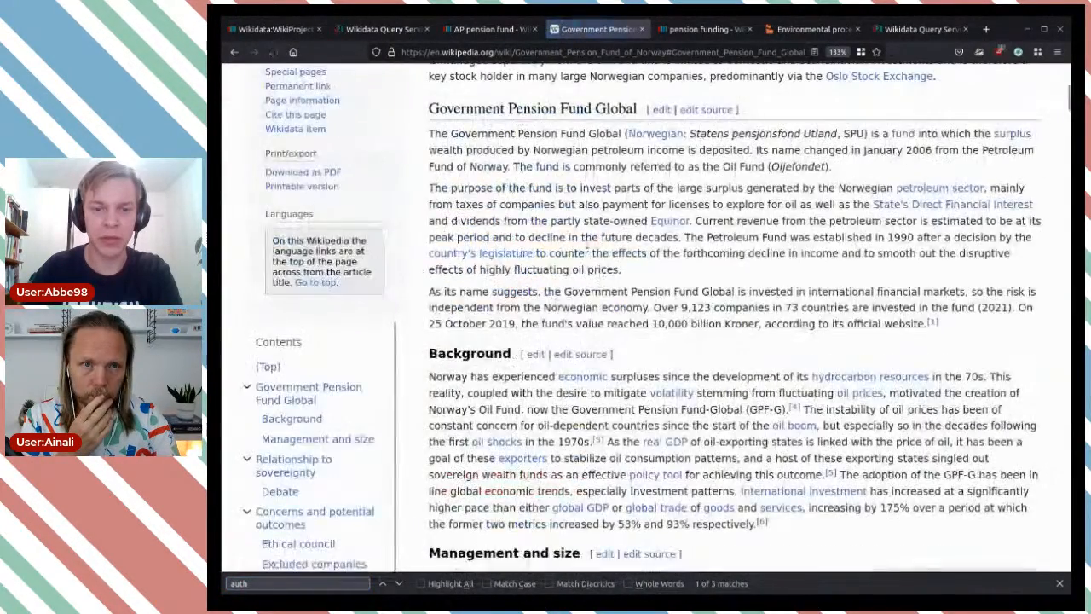
scroll(591, 246, up, 3)
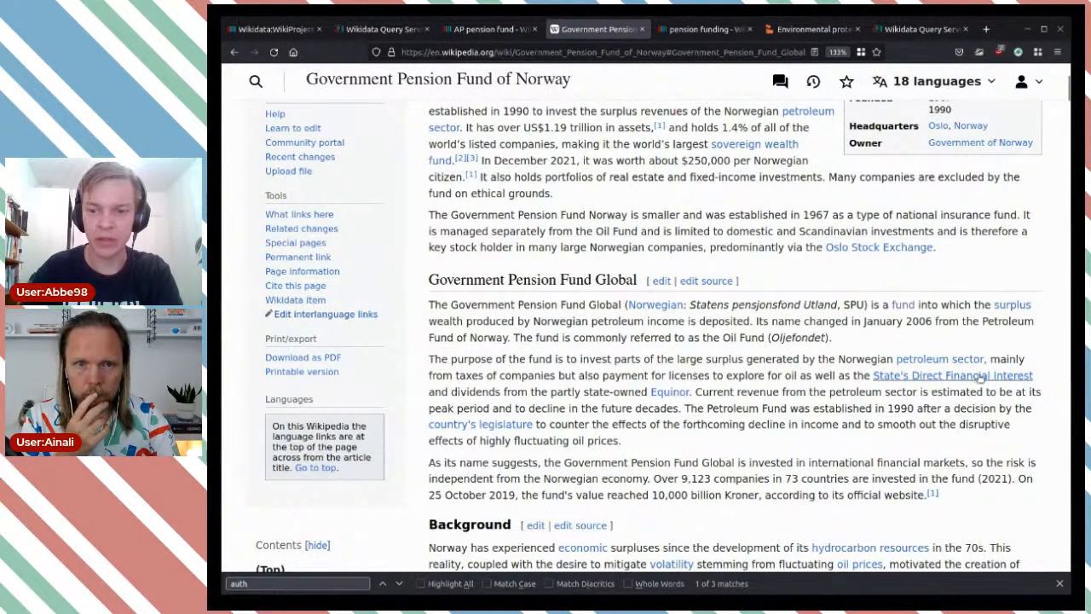
scroll(692, 305, up, 3)
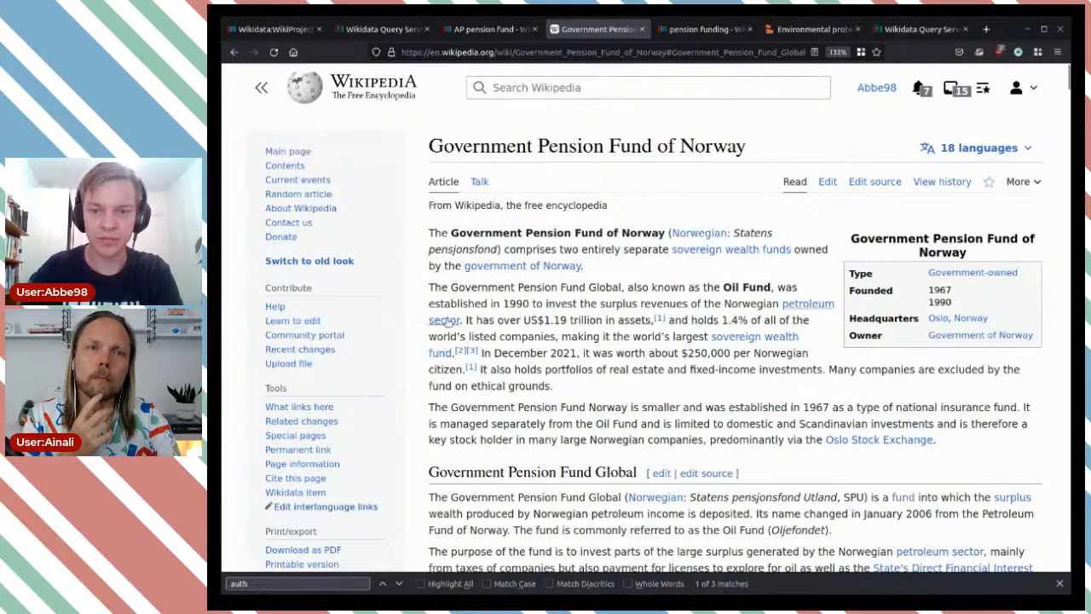
mouse_move(733, 250)
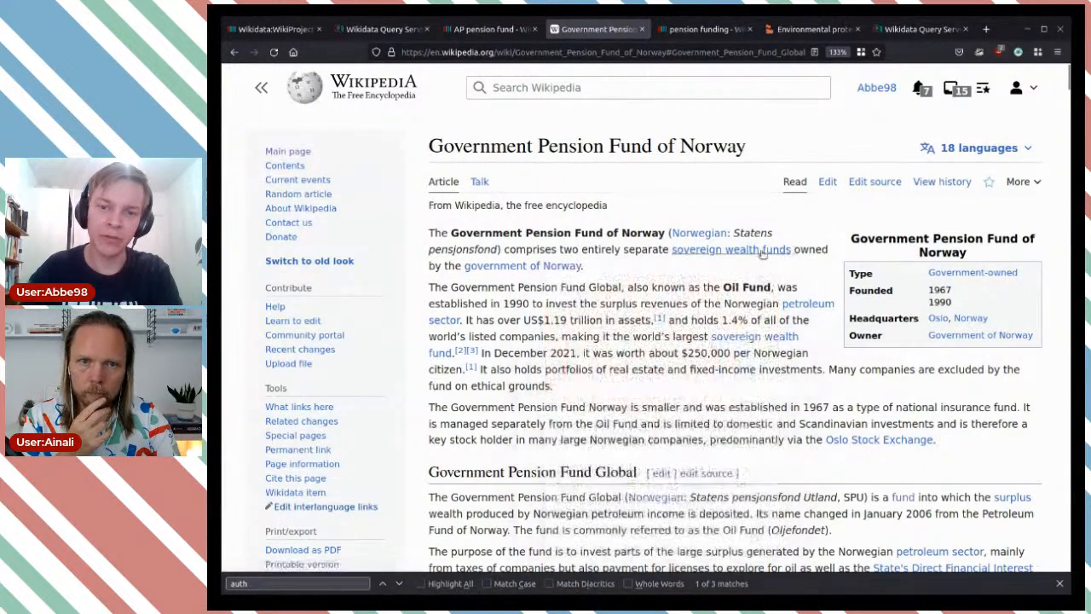
scroll(628, 278, down, 2)
scroll(649, 284, down, 2)
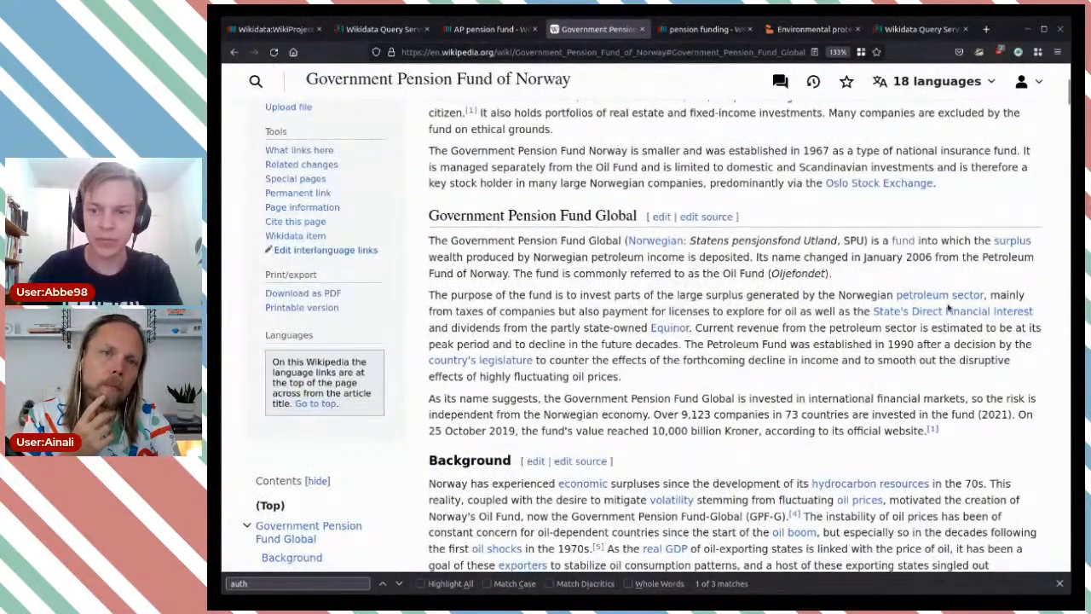
scroll(761, 338, down, 2)
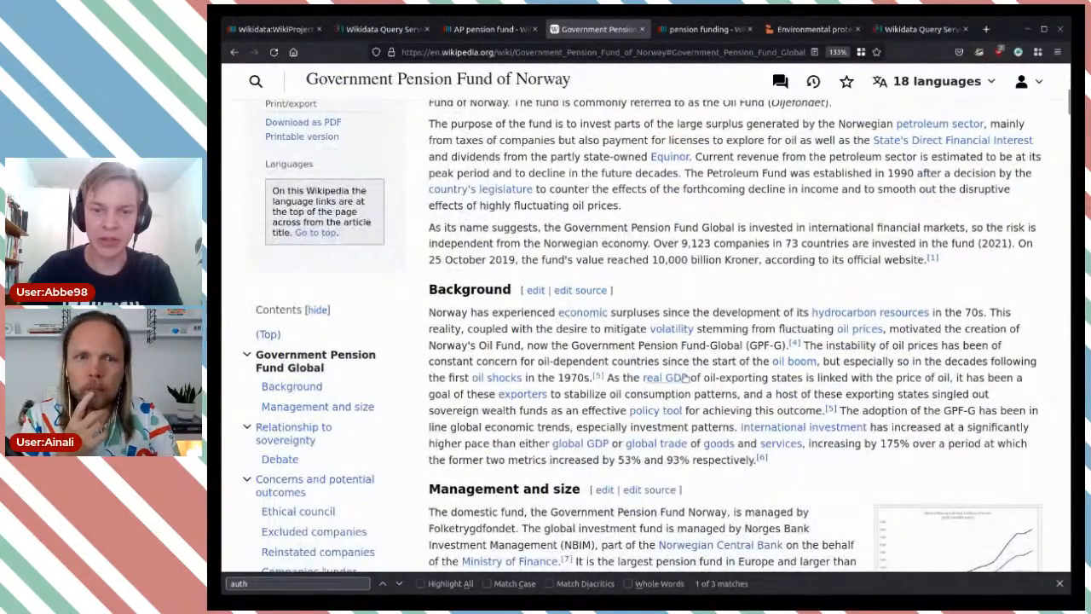
Close the Norwegian pension fund article and copy the identifier Q29584777 from the pension funding item's address
click(641, 29)
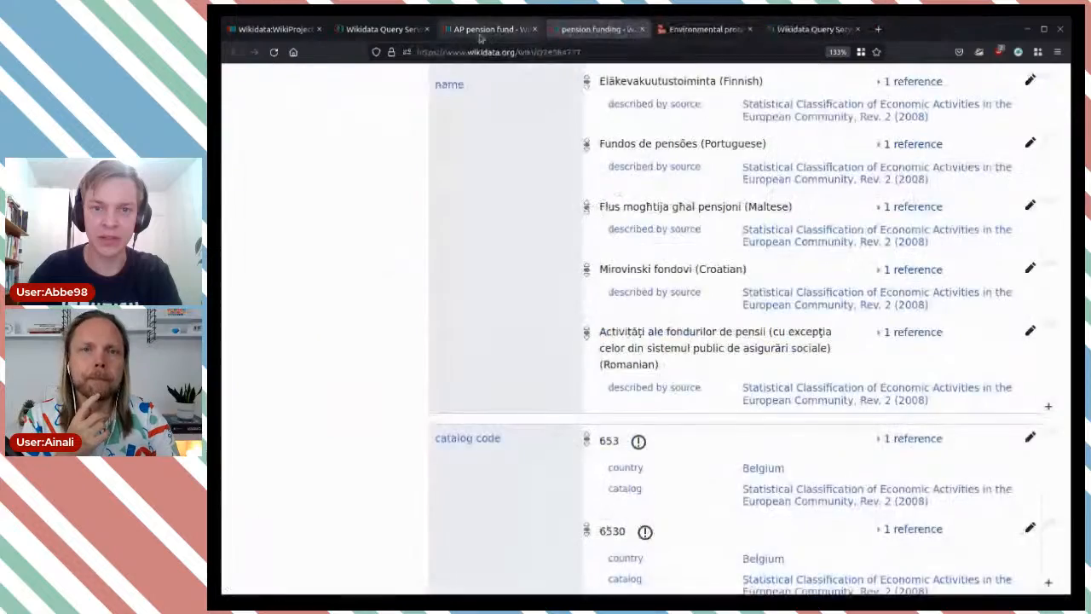
click(483, 34)
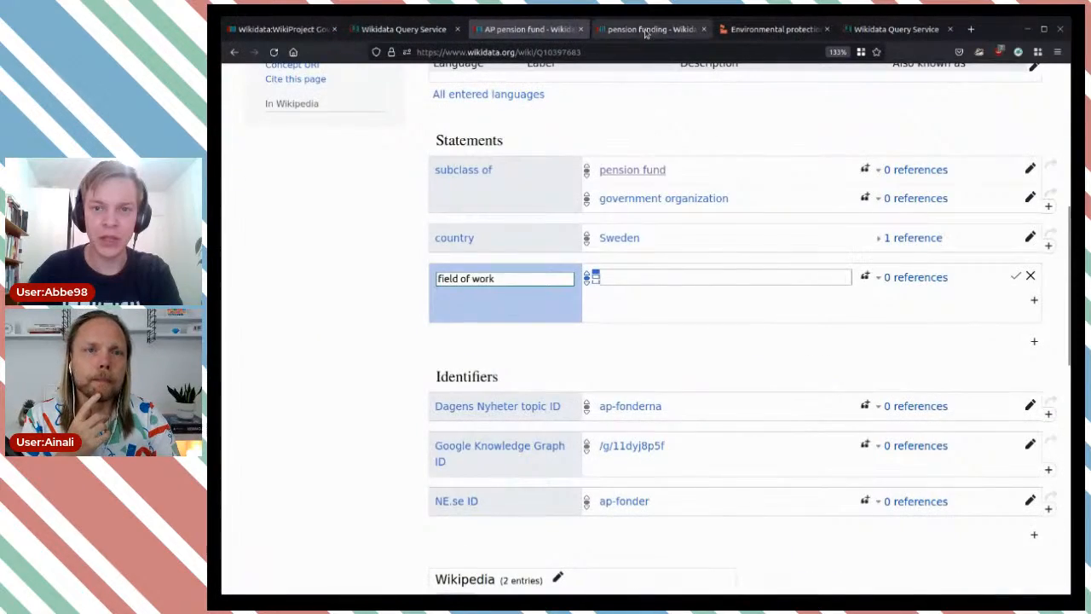
click(645, 31)
scroll(653, 151, up, 5)
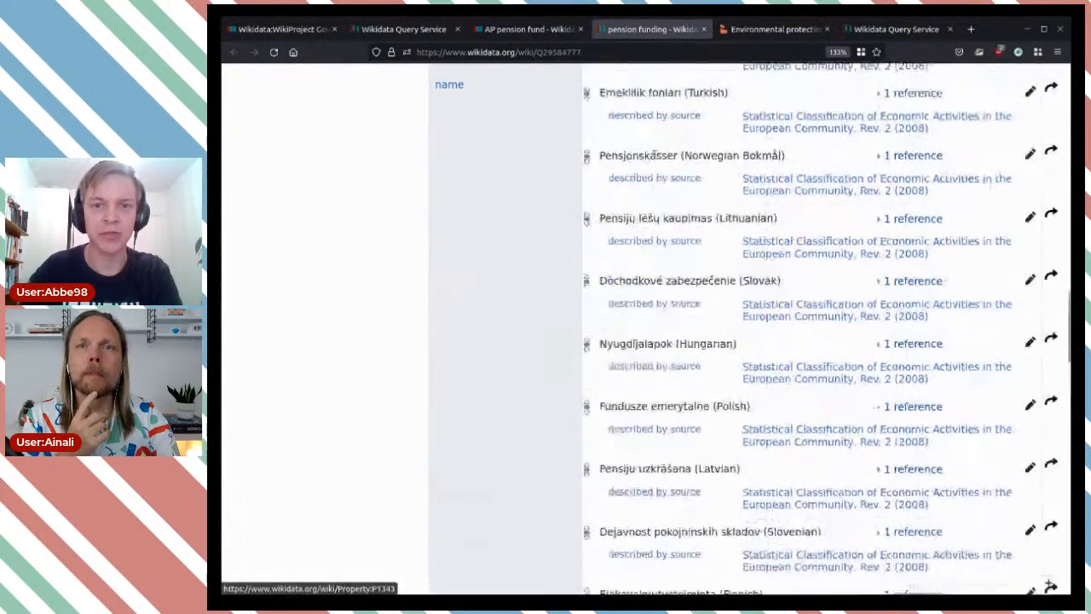
click(558, 49)
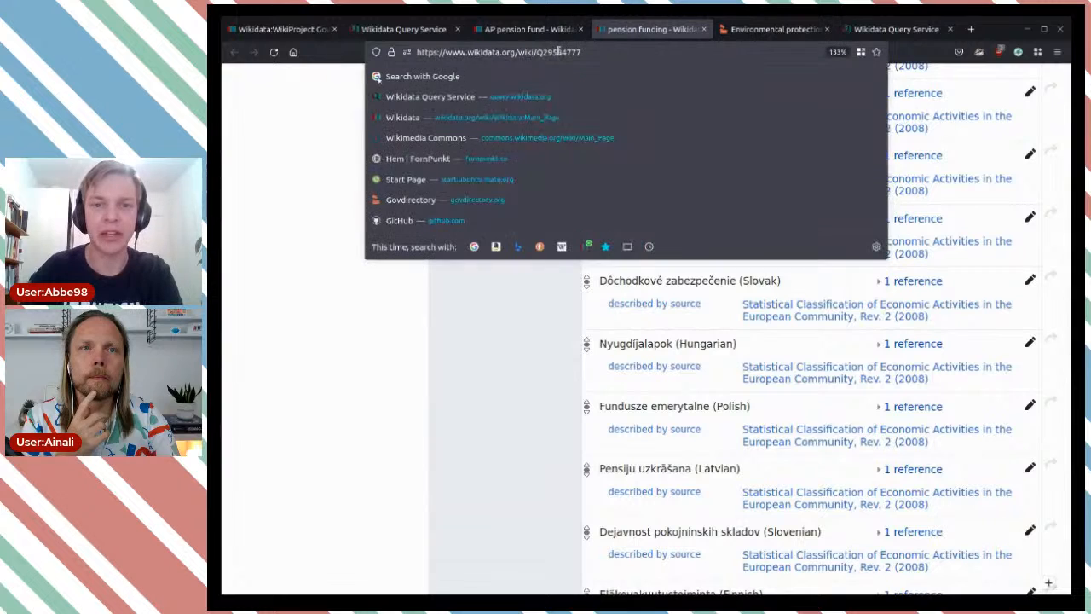
double_click(558, 52)
key(ctrl+c)
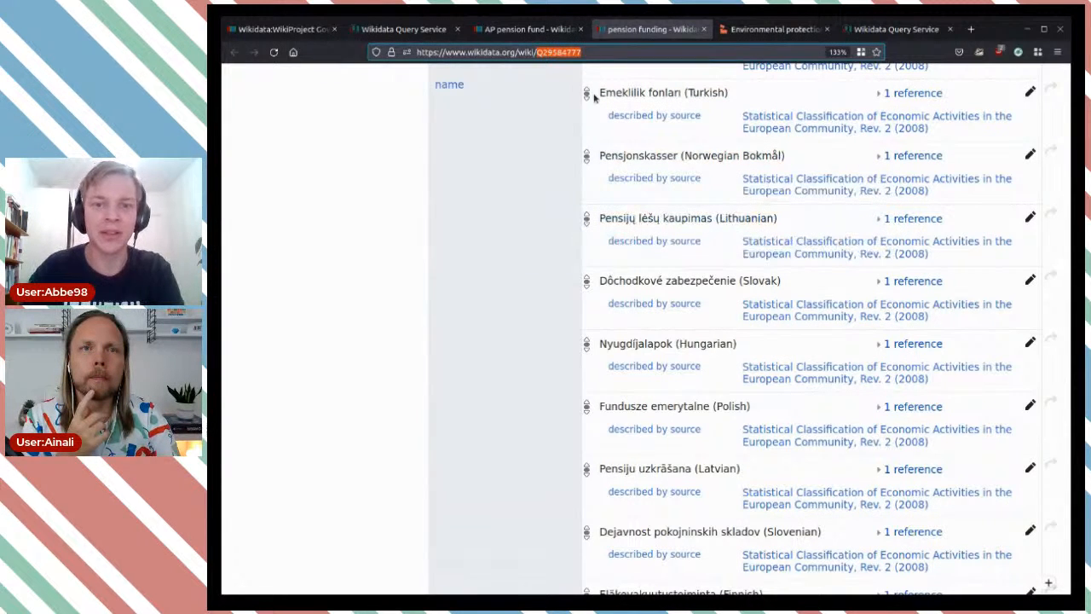
Review the organisation types in the Swedish agencies query, and load an empty Wikidata Query Service editor in place of the AP pension fund page
click(407, 29)
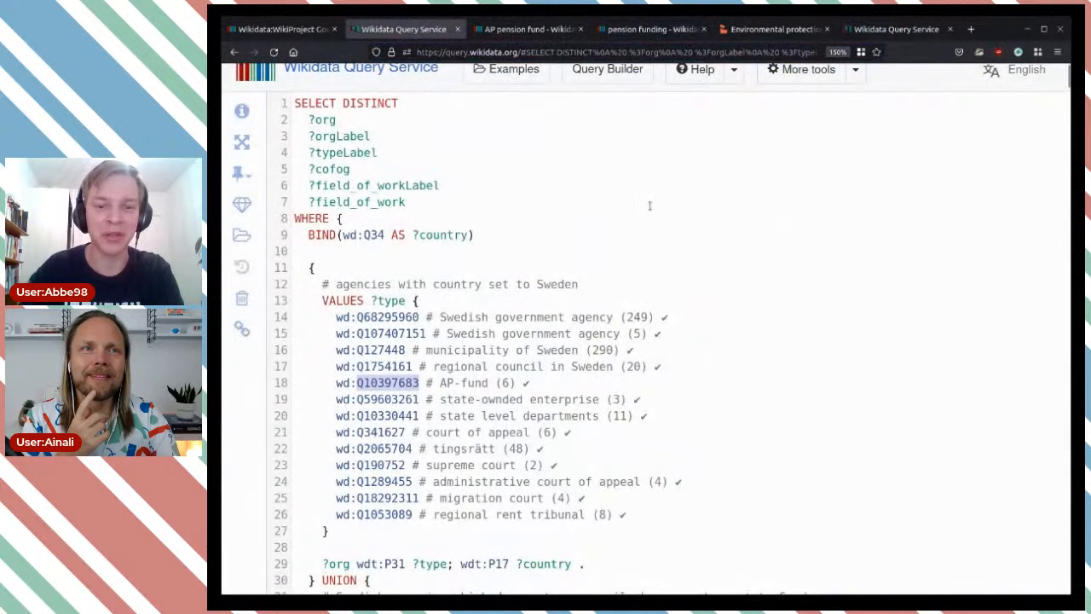
scroll(586, 452, down, 5)
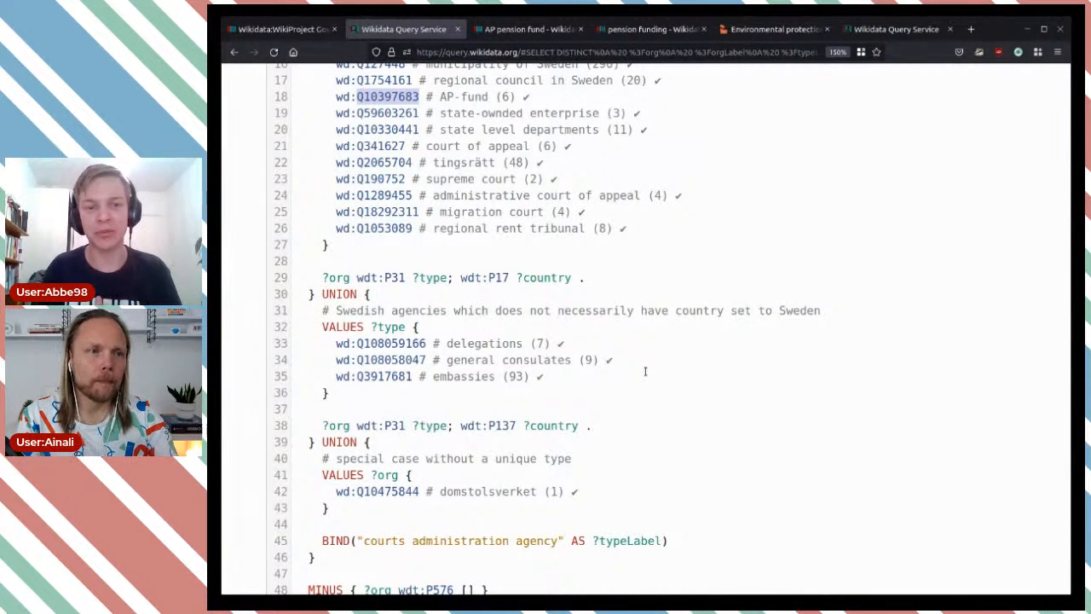
click(532, 35)
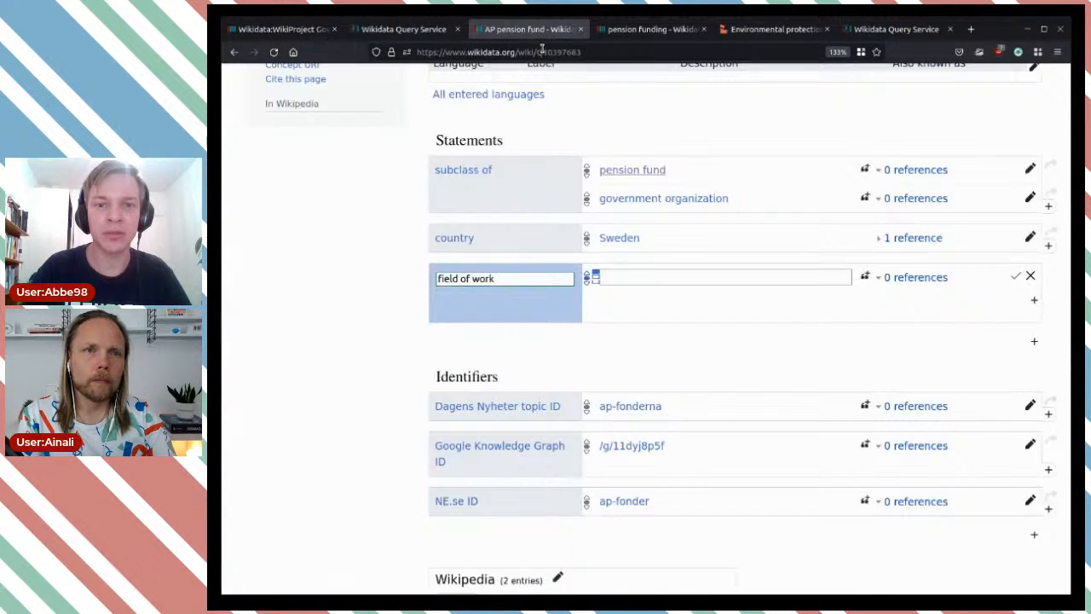
click(543, 52)
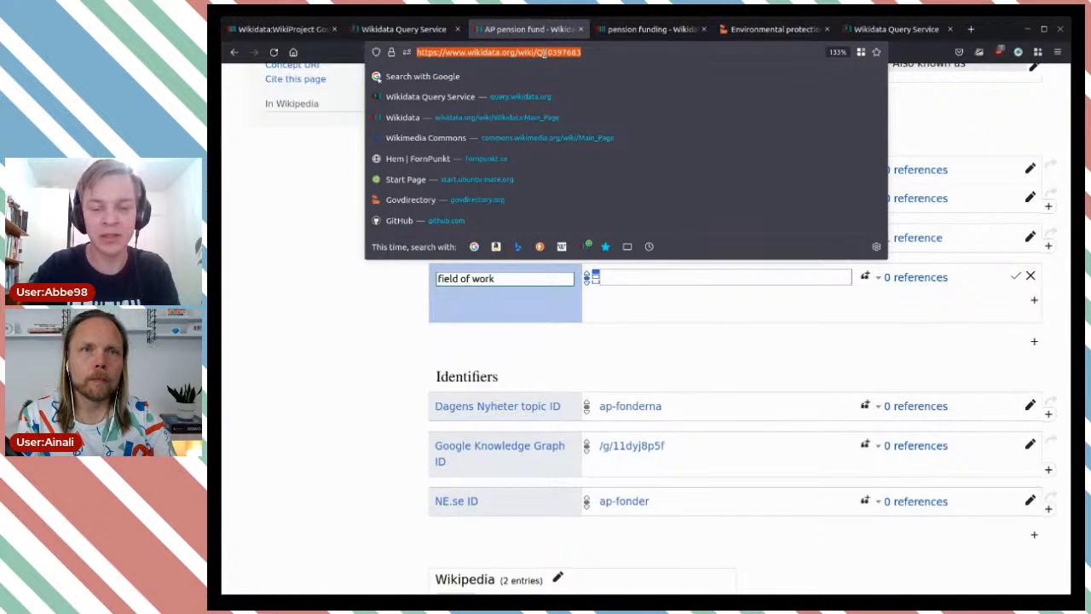
text(se)
key(BackSpace)
key(BackSpace)
text(query)
key(Return)
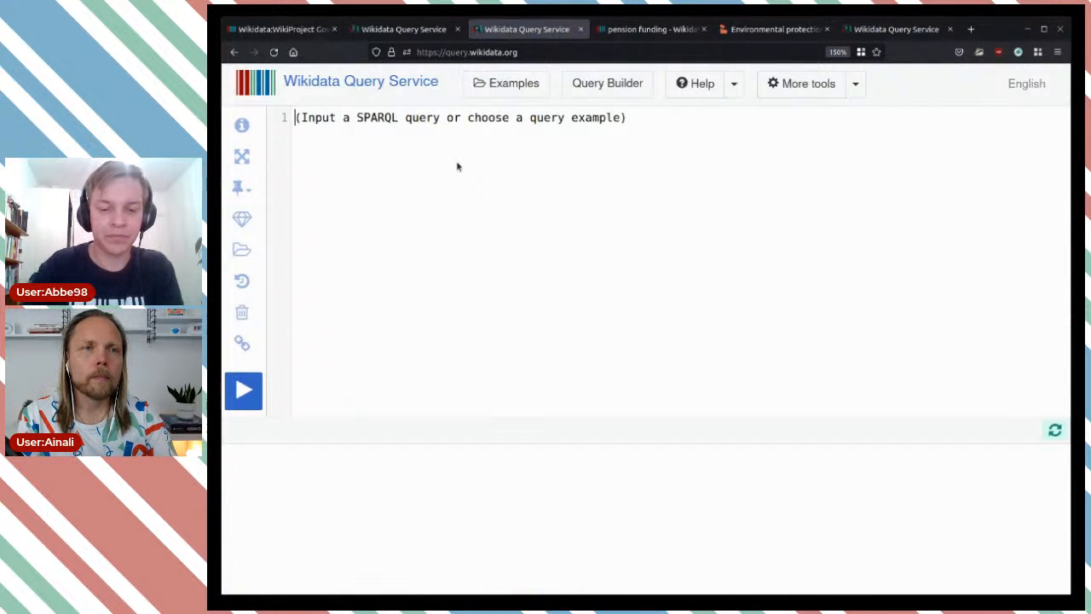
Start a SPARQL query with SELECT * WHERE and an empty pair of braces
text(SELECT * WHERE {)
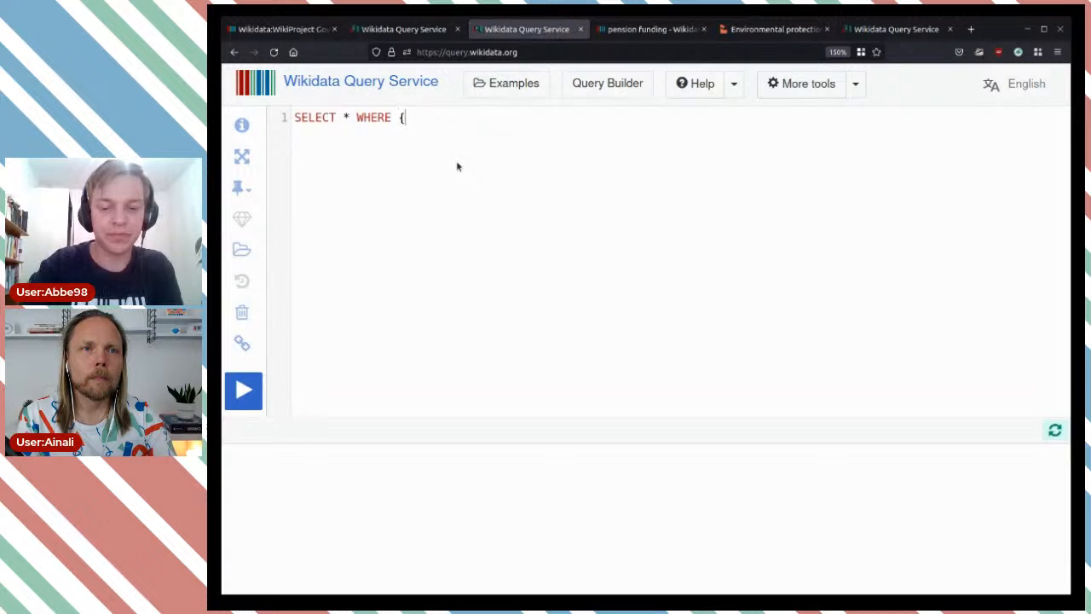
key(Return)
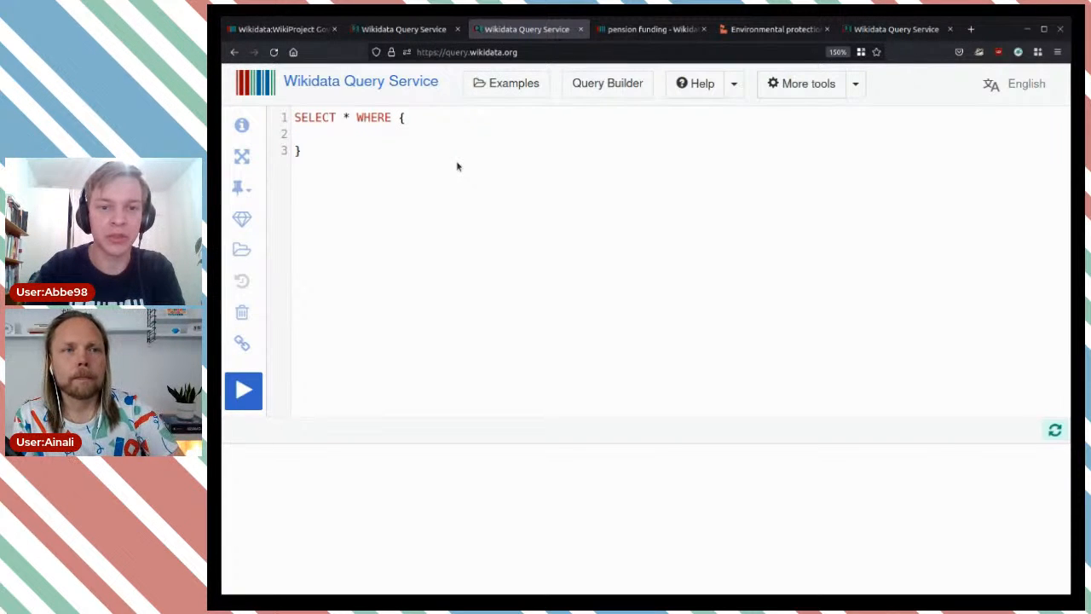
text(?)
key(BackSpace)
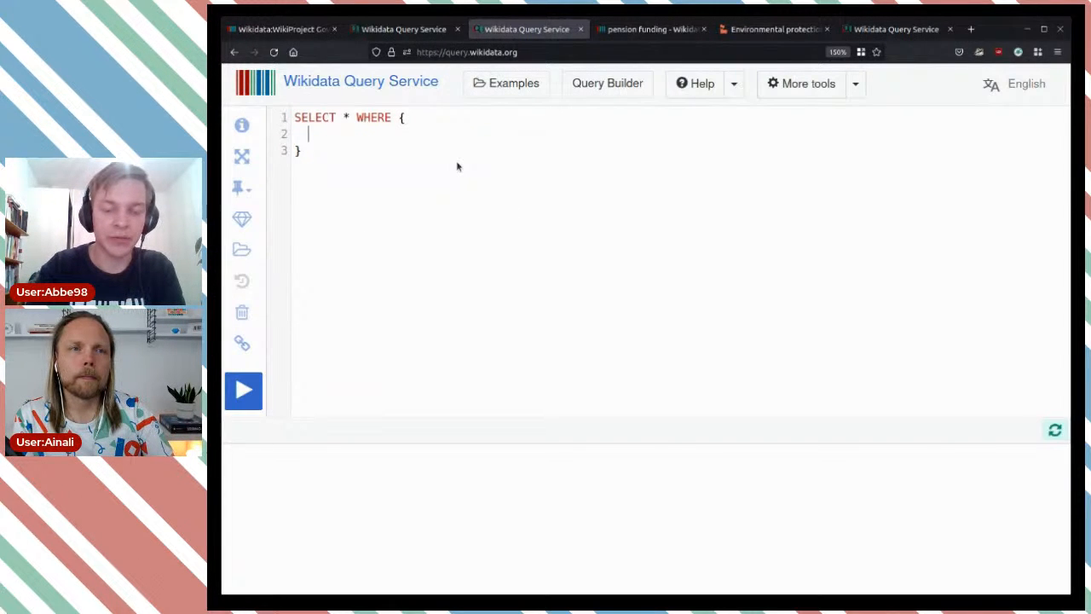
Begin the query's triple pattern with ?item, the instance of property wdt:P31 and the wd prefix
text(?item )
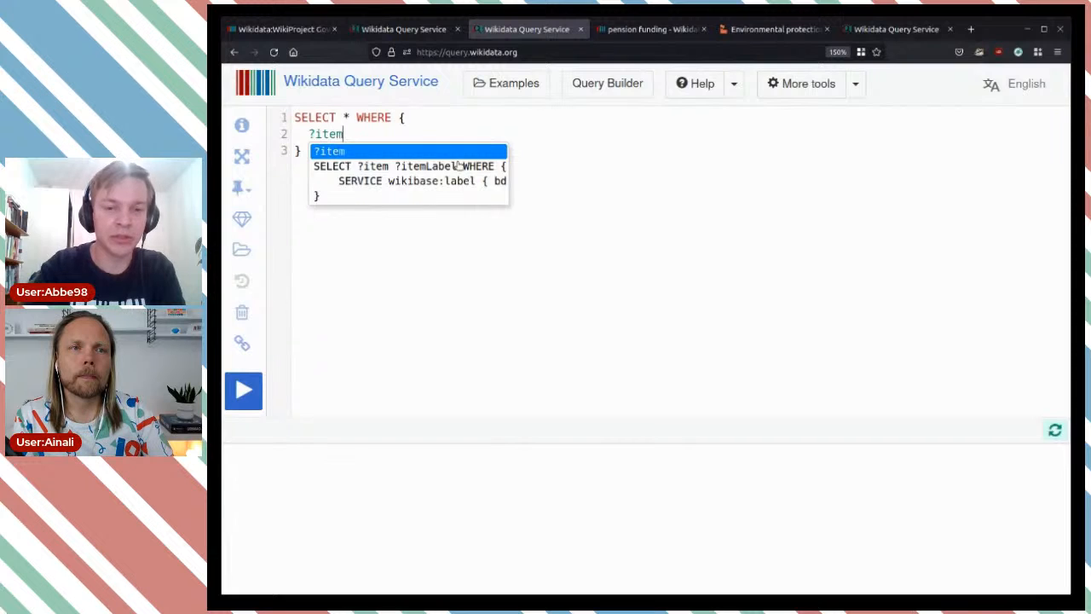
text(wdt)
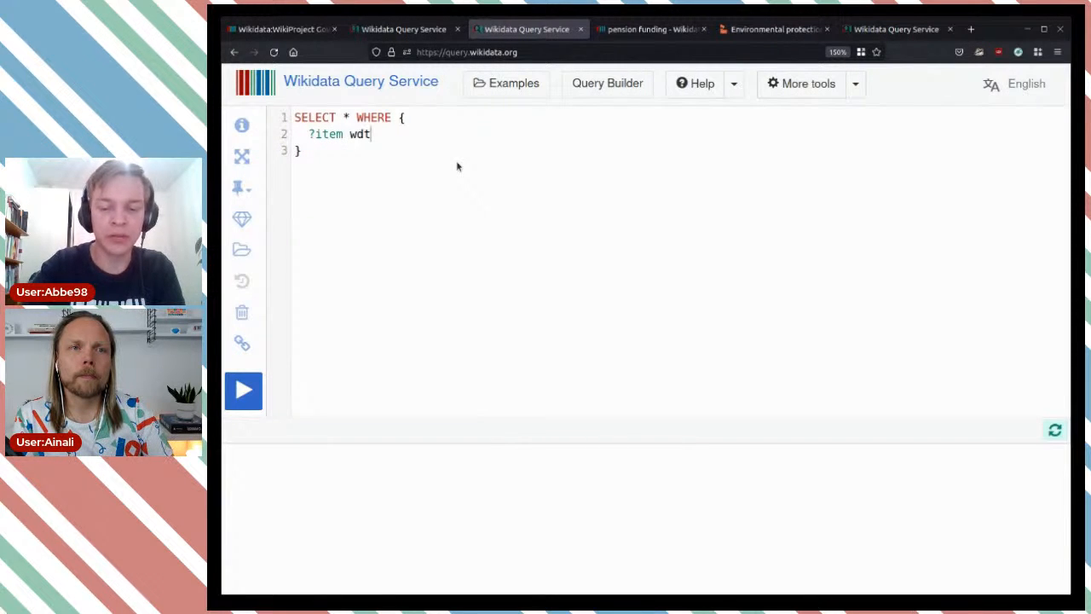
text(:instan)
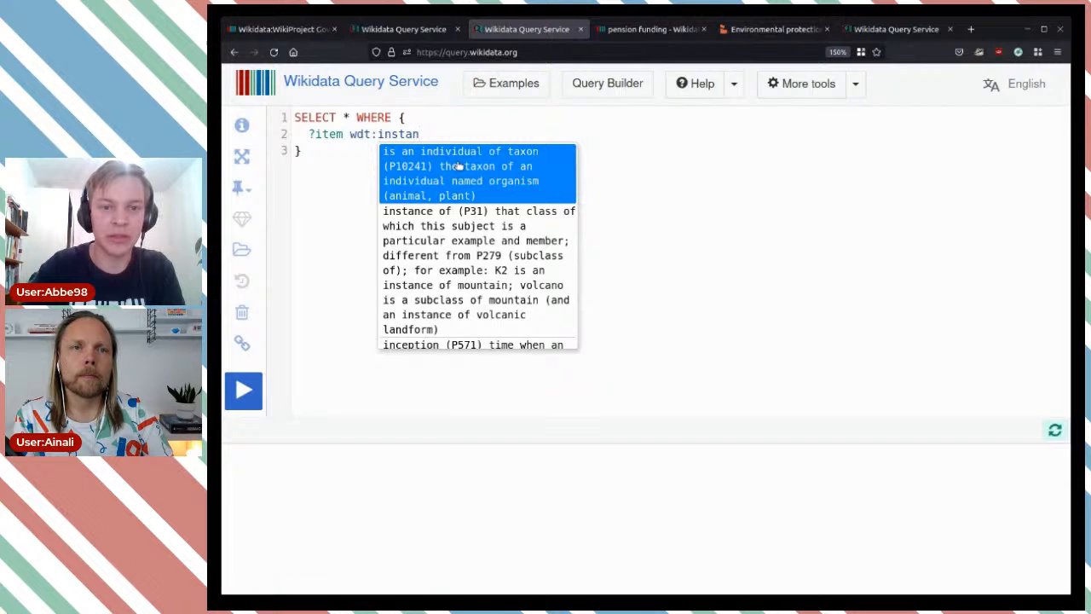
key(BackSpace)
key(BackSpace)
key(BackSpace)
key(BackSpace)
key(BackSpace)
key(BackSpace)
text(P31)
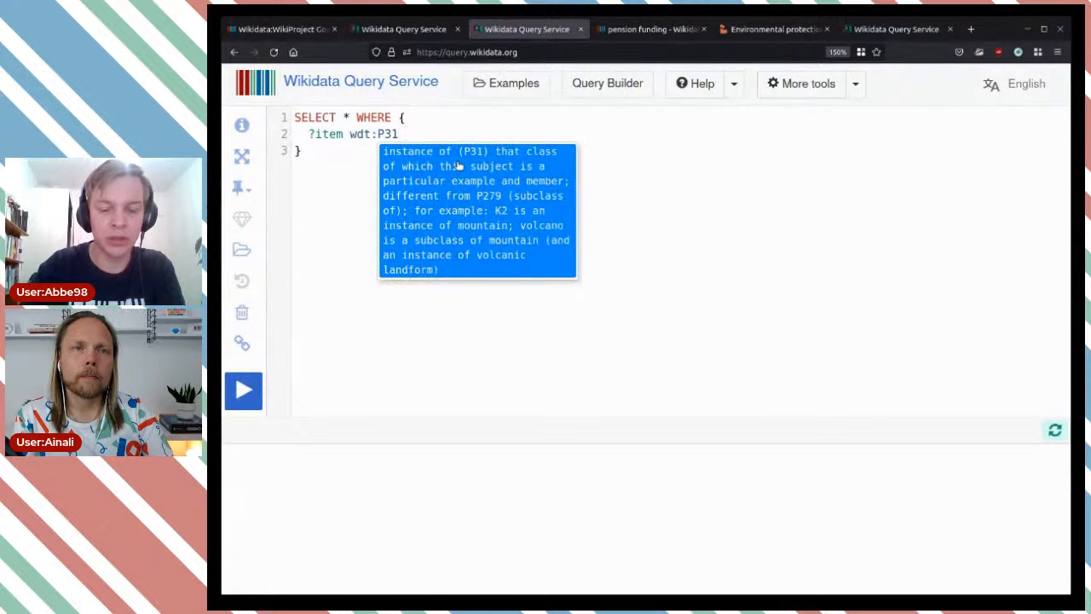
text( wd)
Try the pension funding item Q29584777 as the instance of value and remove the identifier again
text(:Q29584777)
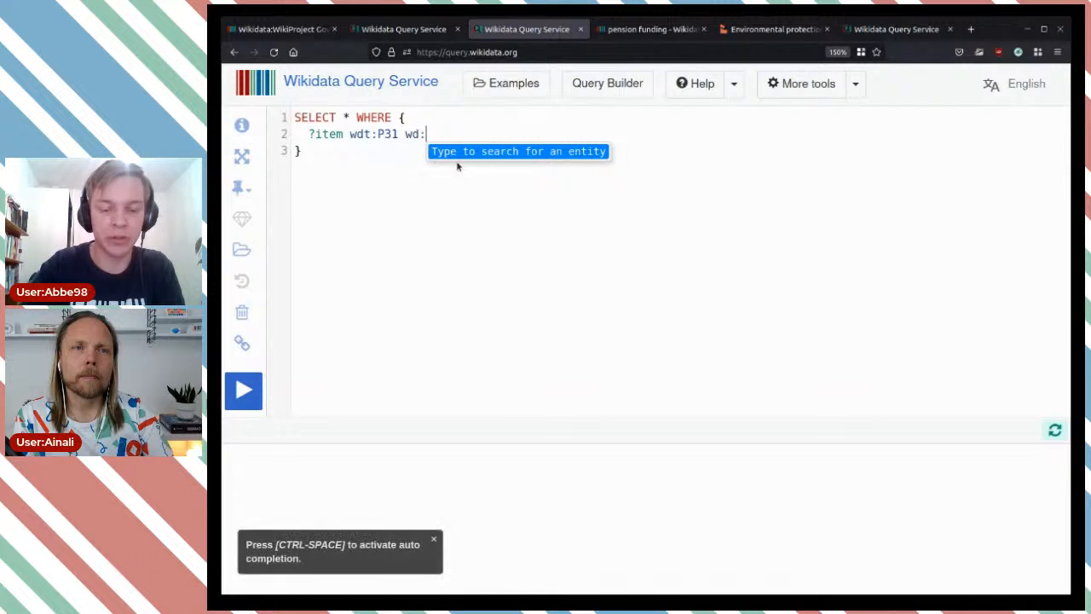
key(ctrl+v)
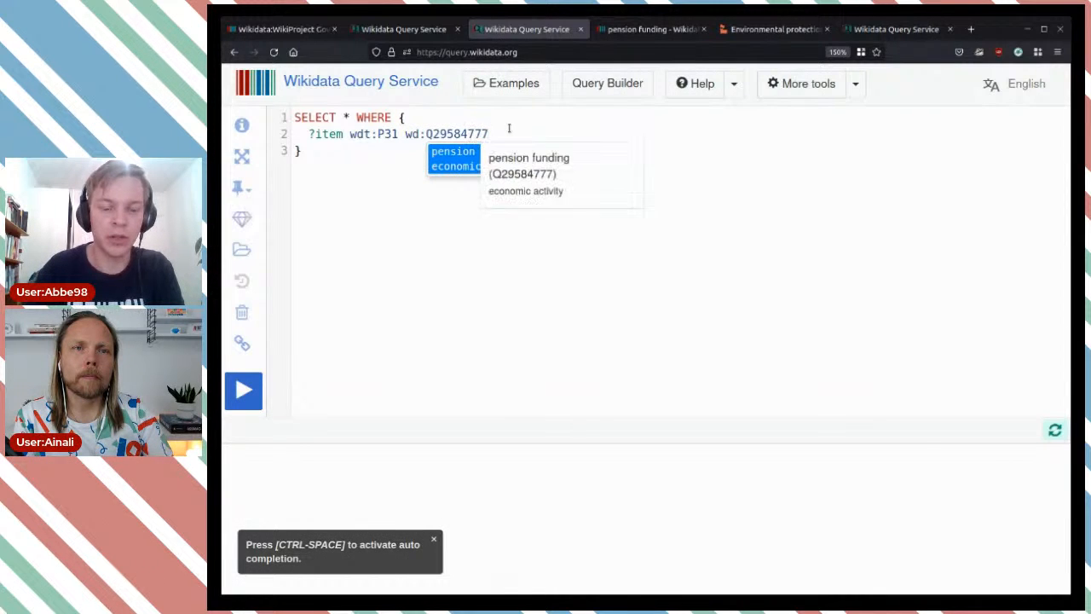
key(ctrl+BackSpace)
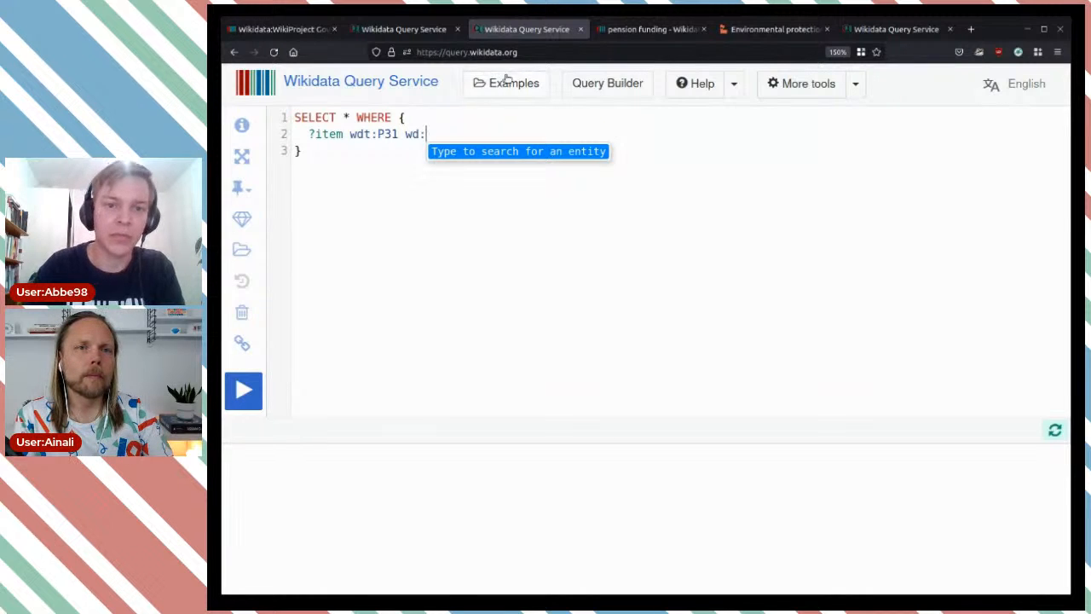
Complete the triple with the AP-fund identifier Q10397683 from the Swedish agencies query, end it with a period and start a new line
click(408, 29)
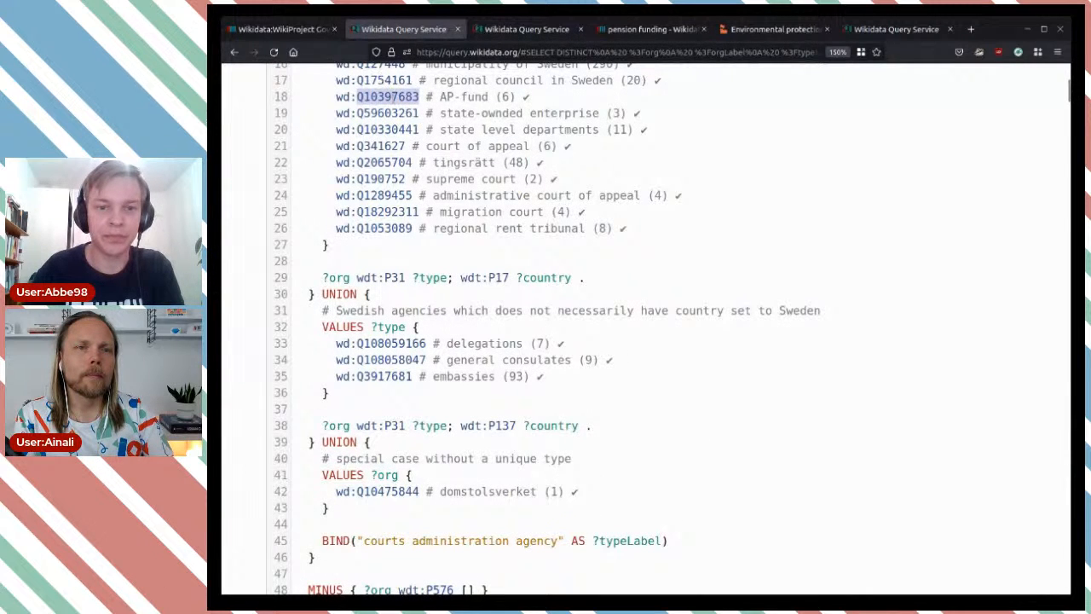
mouse_move(393, 99)
click(527, 29)
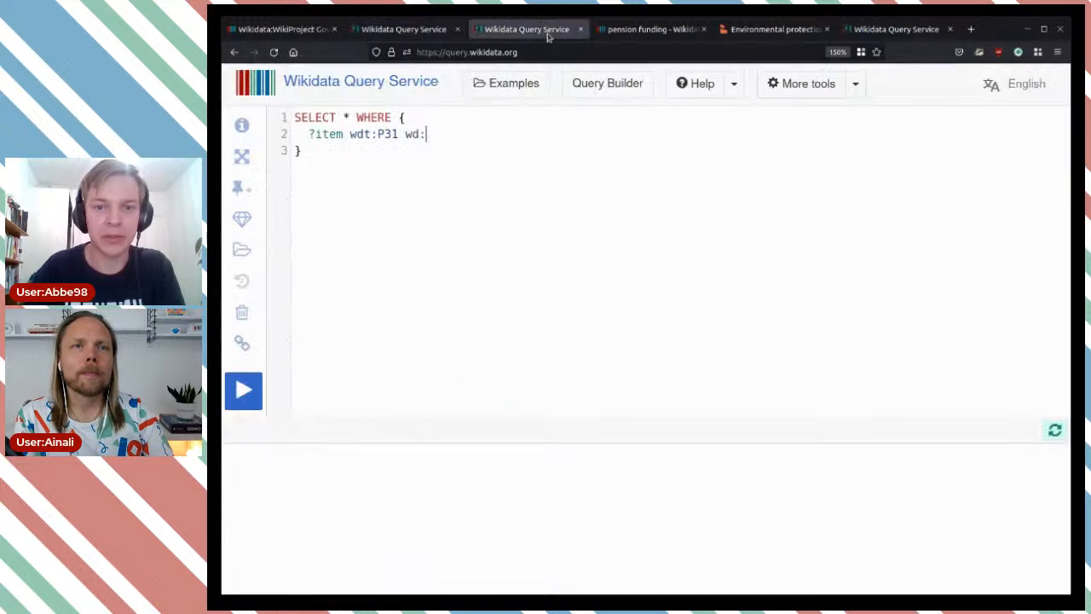
text(Q10397683)
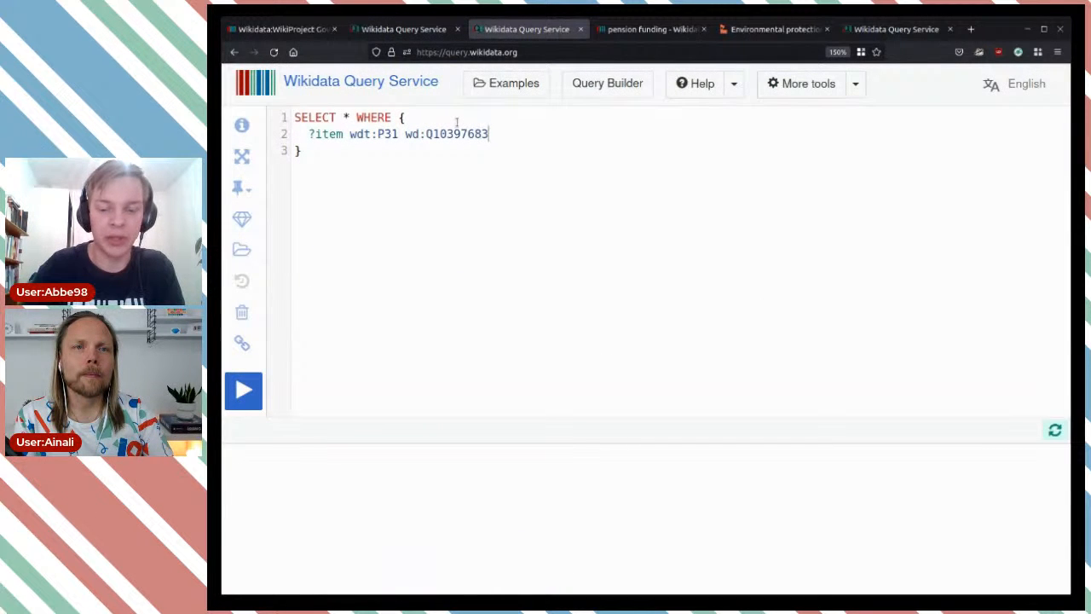
key(Return)
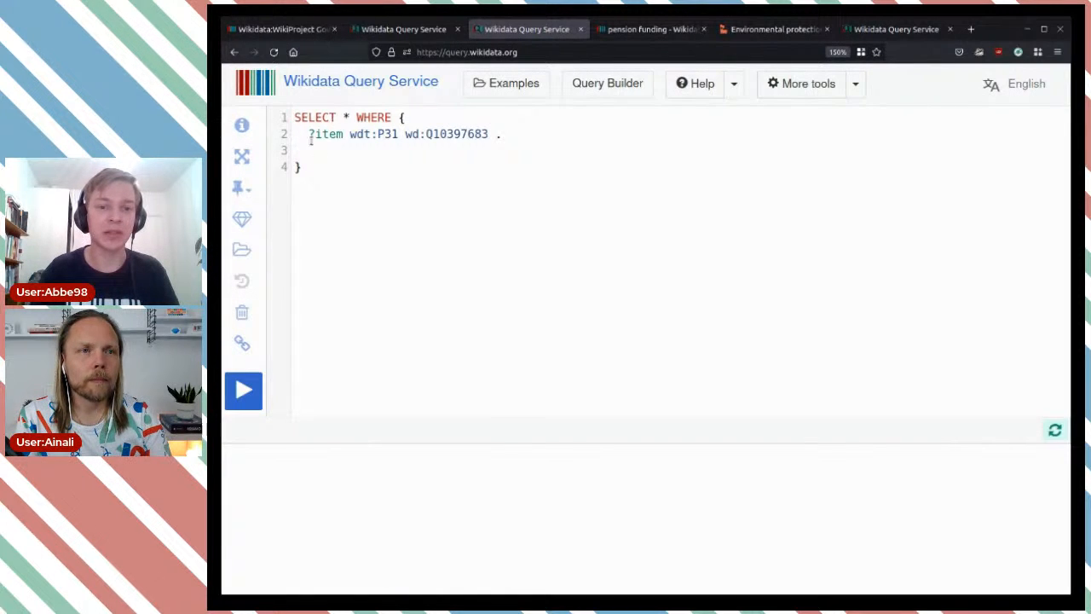
Copy the BIND(REPLACE(STR(?org)...) AS ?qid) line from the Swedish agencies query into the new query below its triple
key(ctrl+Page_Up)
scroll(534, 285, down, 6)
scroll(497, 256, up, 2)
drag(805, 293, 309, 295)
key(ctrl+c)
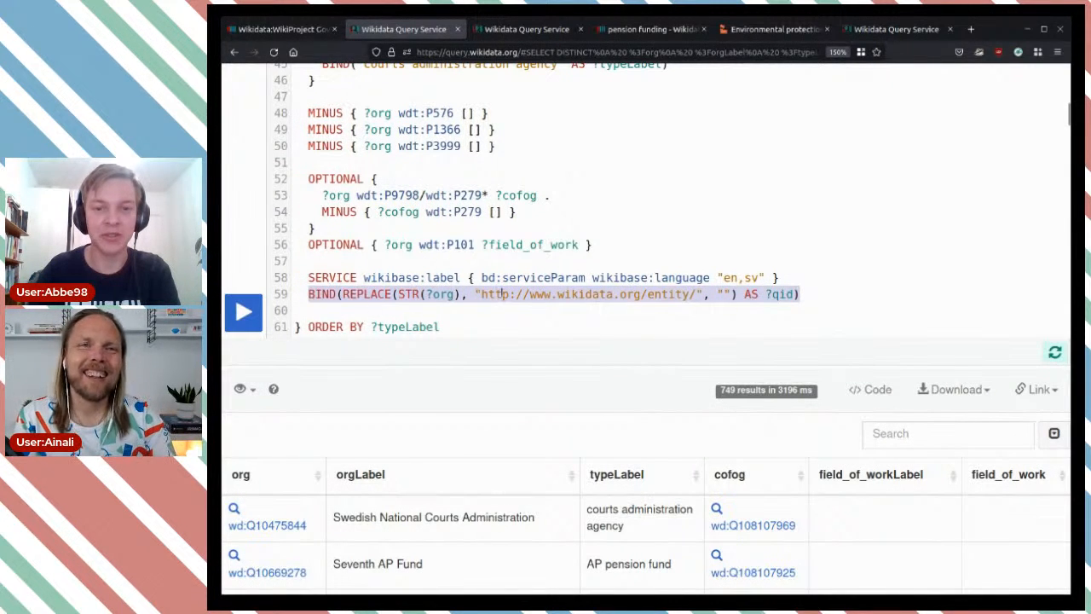
click(524, 31)
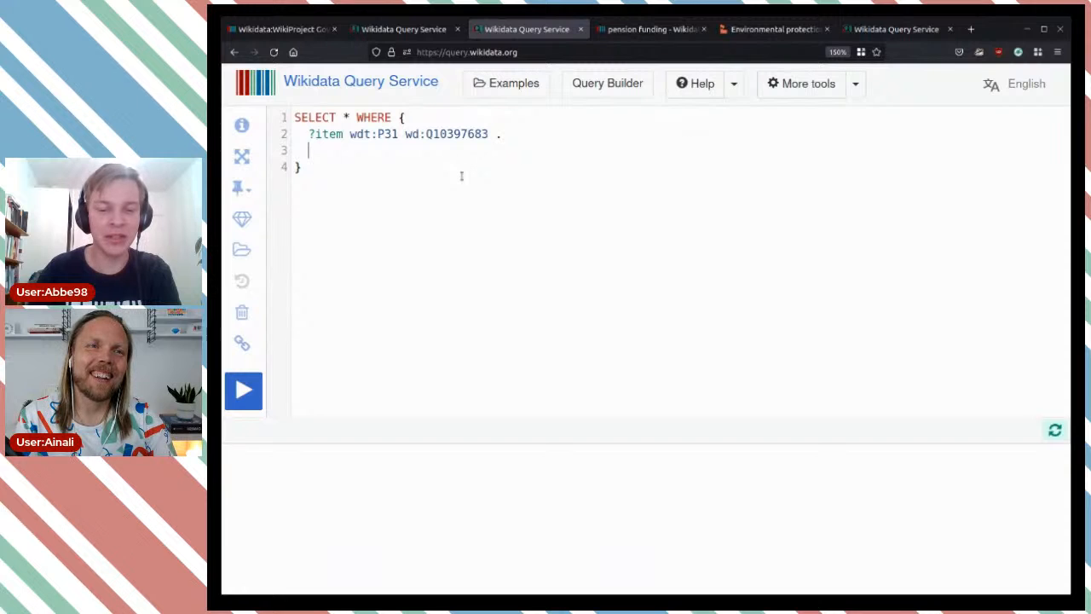
key(ctrl+v)
Replace the variable org with item inside the STR function of the copied BIND line
double_click(441, 150)
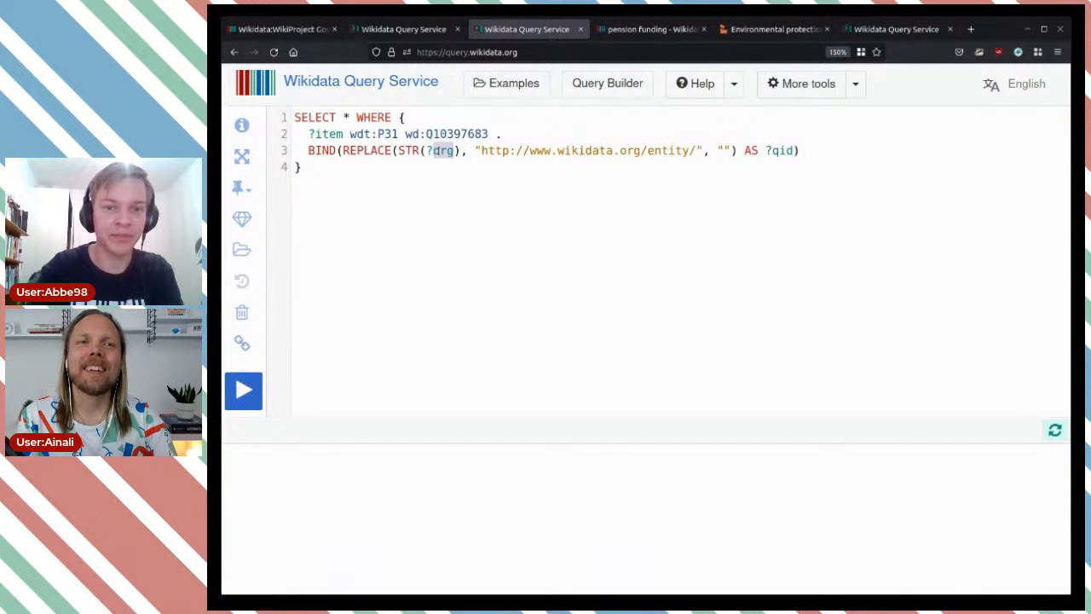
key(BackSpace)
text(item)
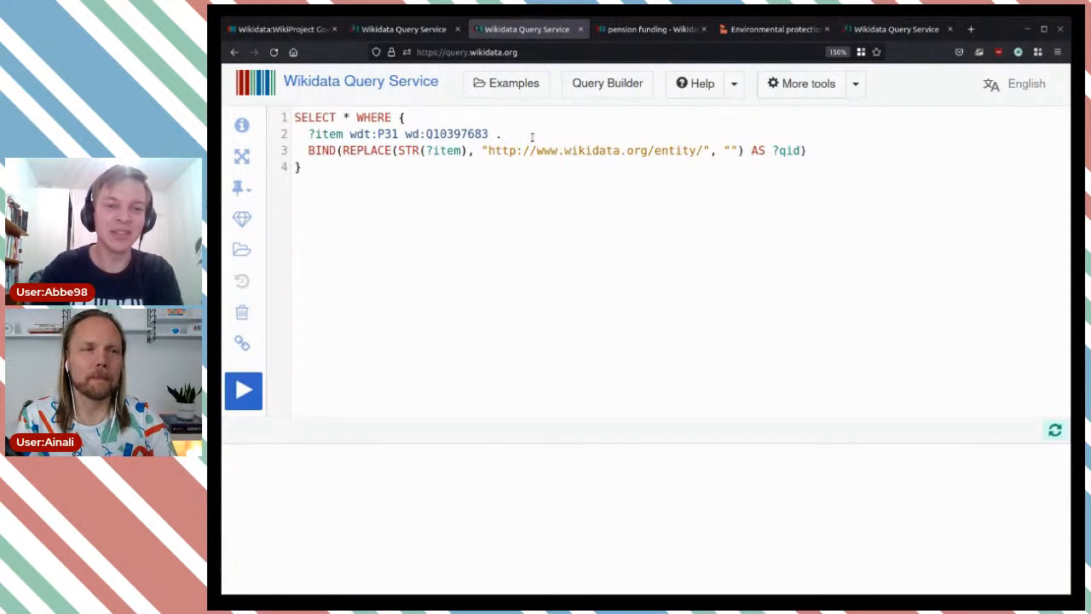
Add a BIND() line containing an empty single-quoted string between the triple and the ?qid line
key(Return)
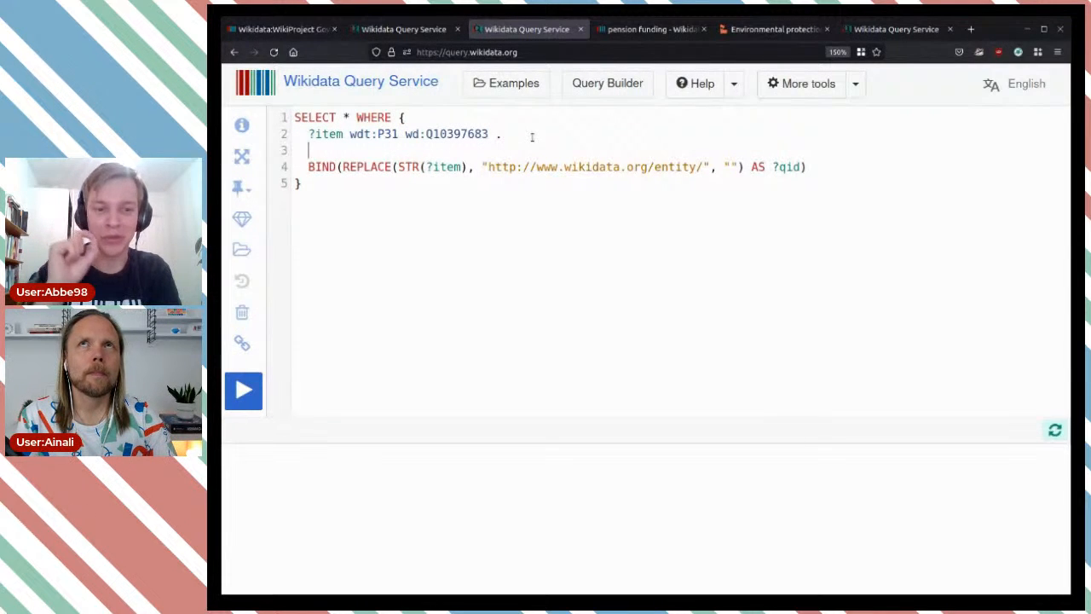
text(BIN)
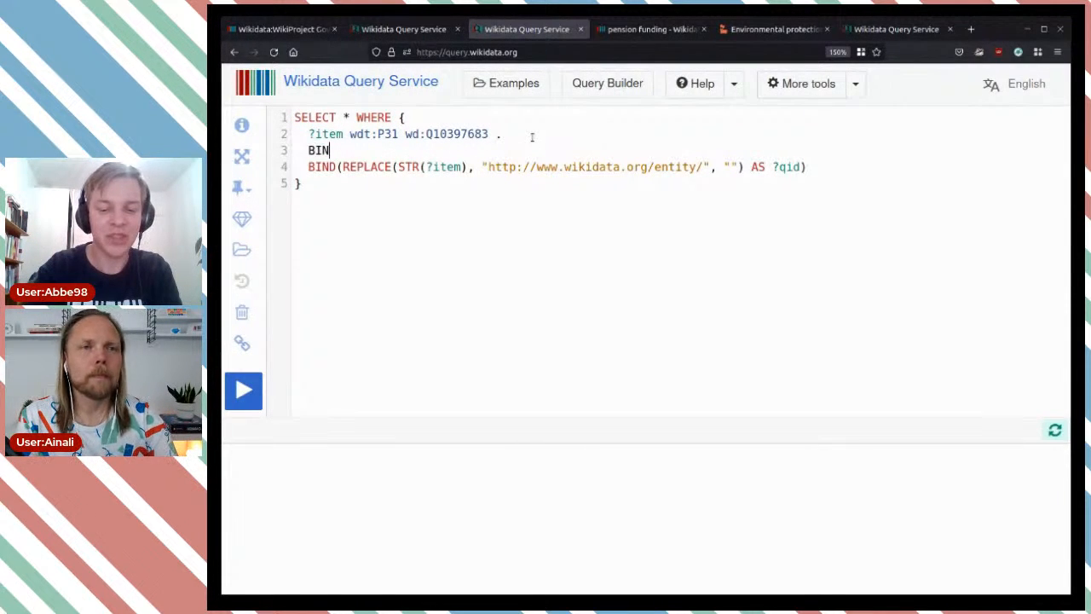
text(D()
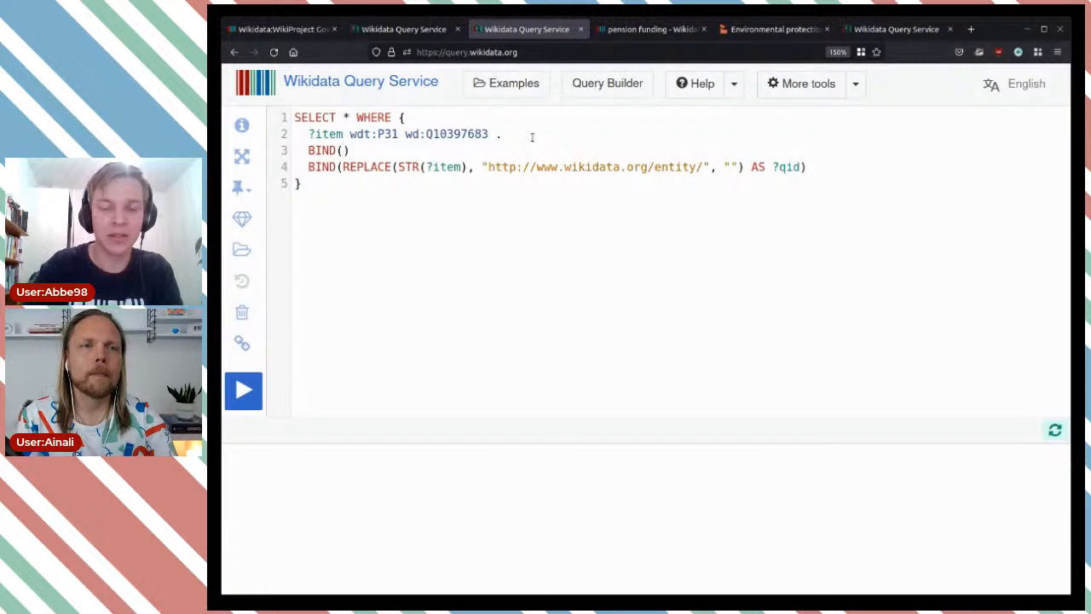
text(?)
key(BackSpace)
text('')
key(Left)
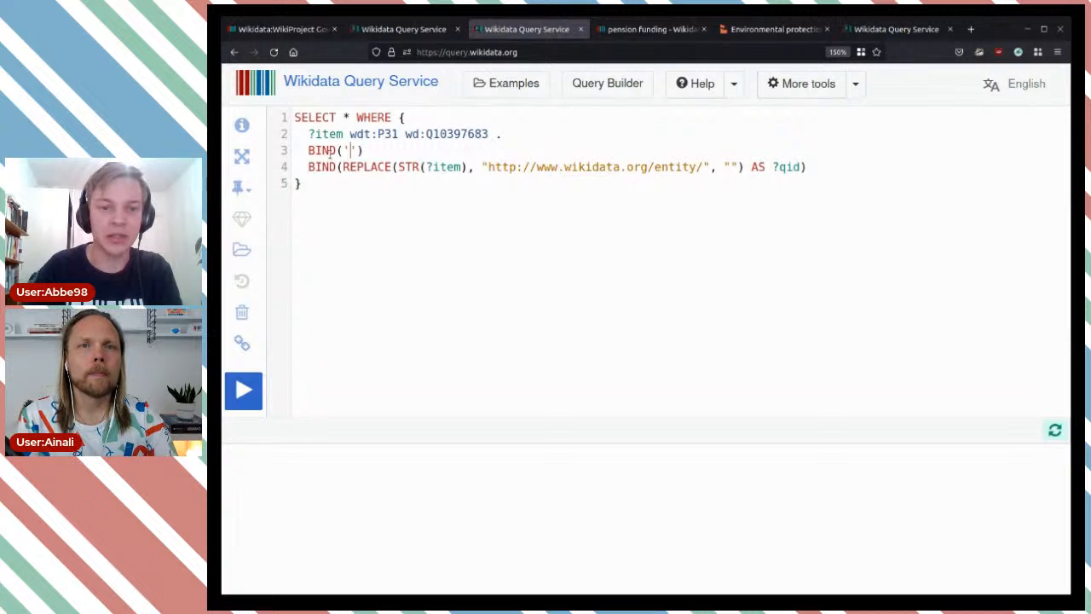
Fill the new BIND string with the pension funding item's identifier Q29584777, taken from its Wikidata page address
text(Q10397683)
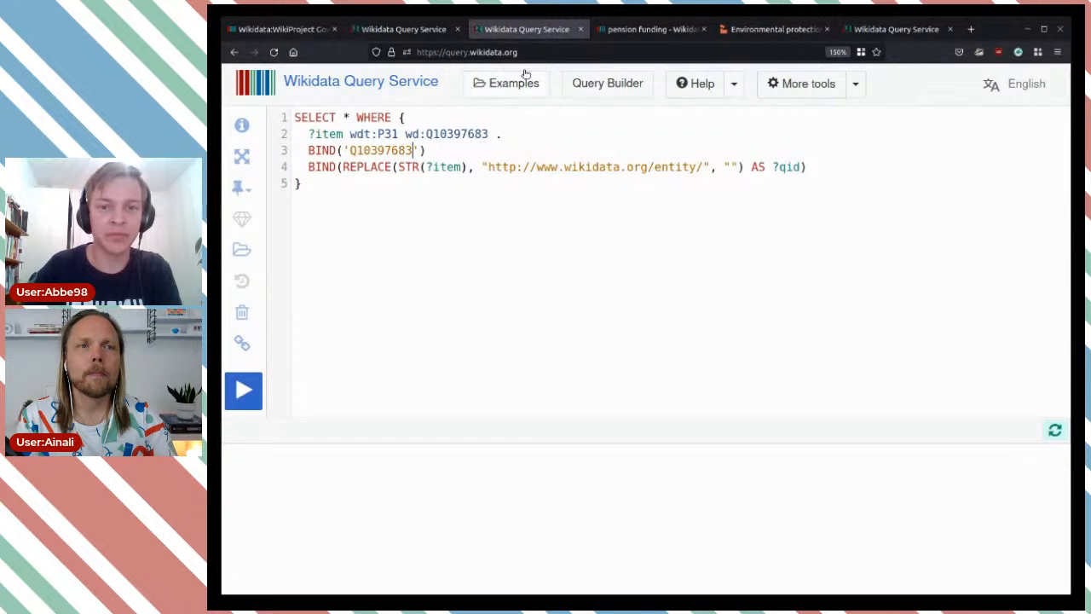
click(652, 29)
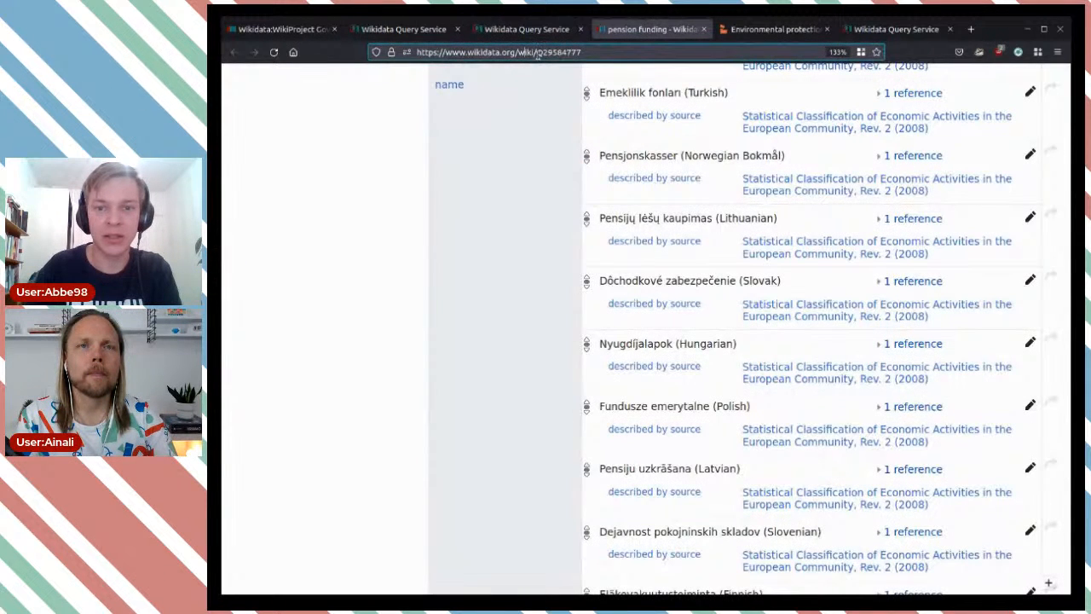
double_click(575, 52)
key(ctrl+c)
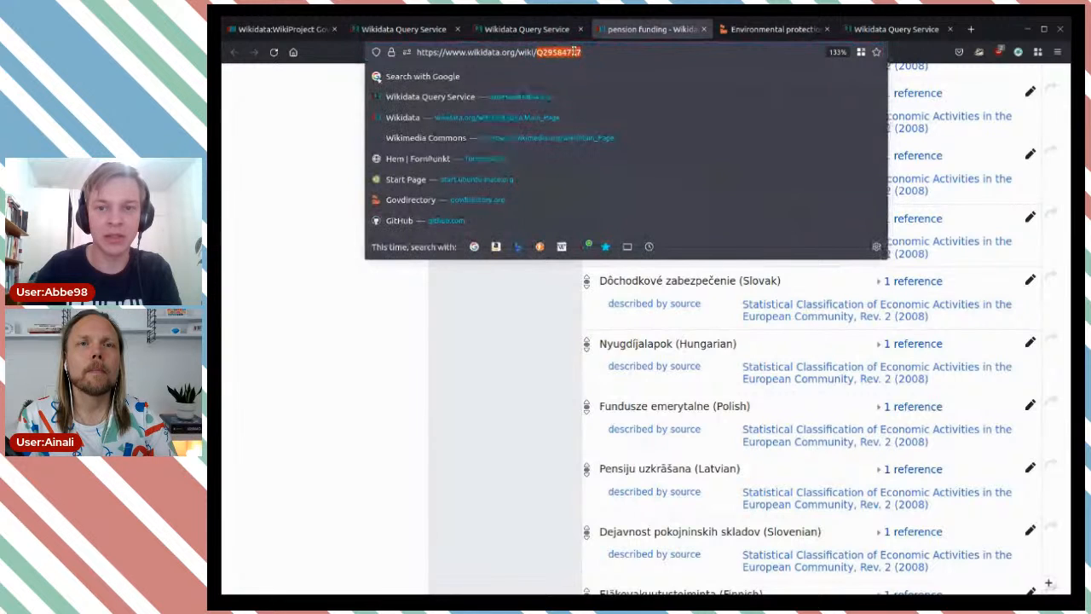
click(527, 29)
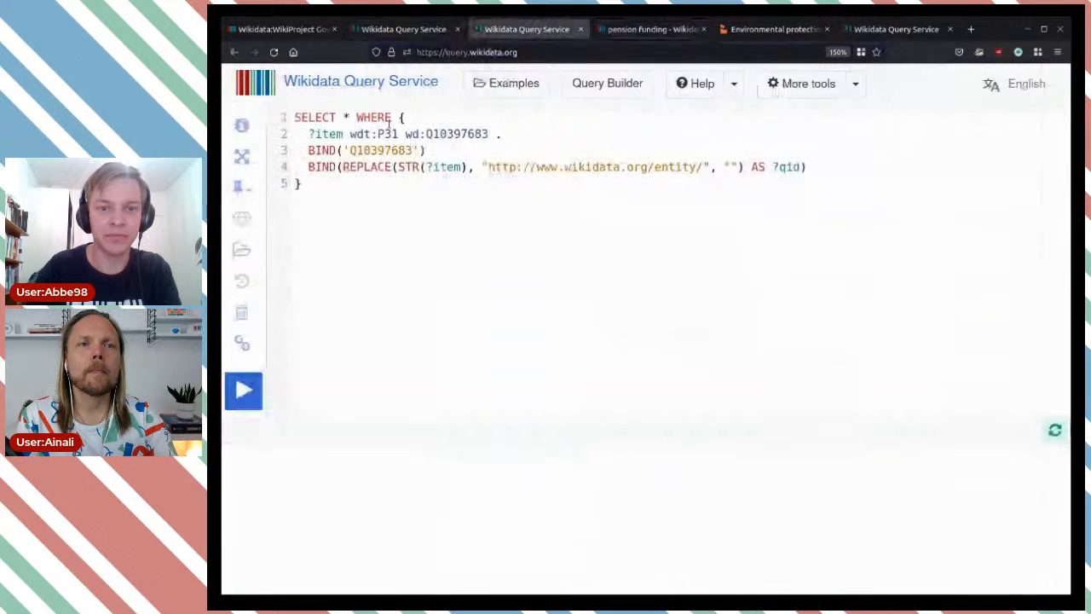
double_click(385, 150)
key(ctrl+v)
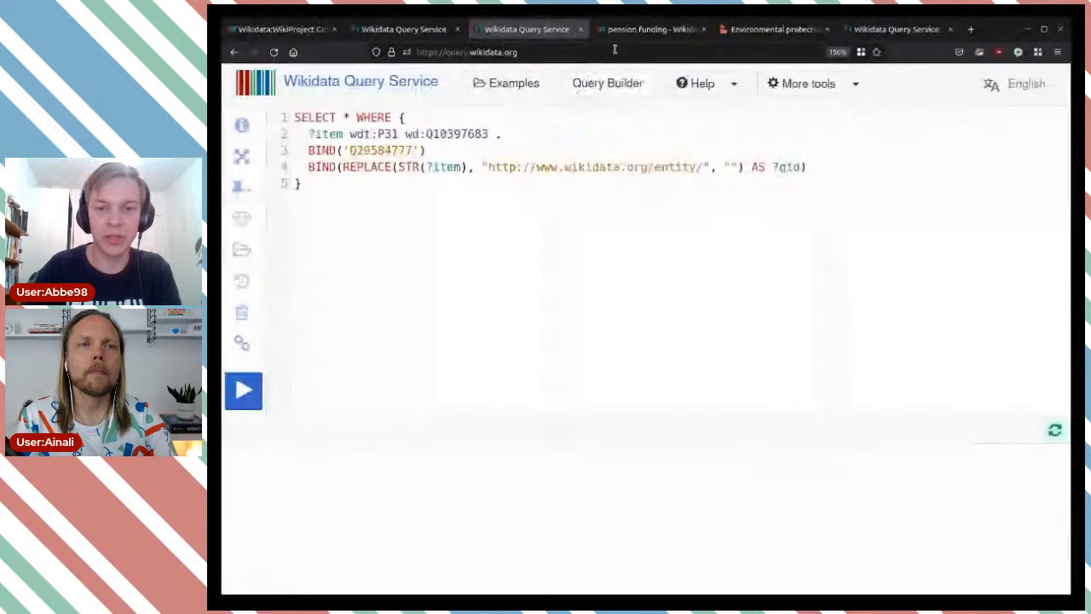
Check the field of work property in the Swedish agencies query and bind the Q29584777 string AS ?P101
click(449, 28)
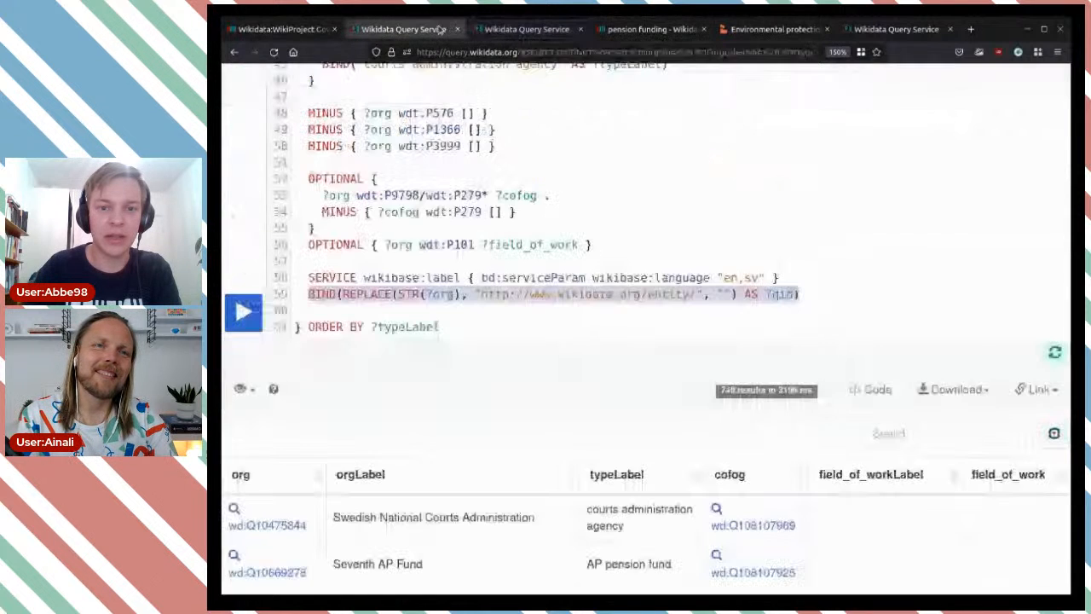
click(577, 223)
click(537, 30)
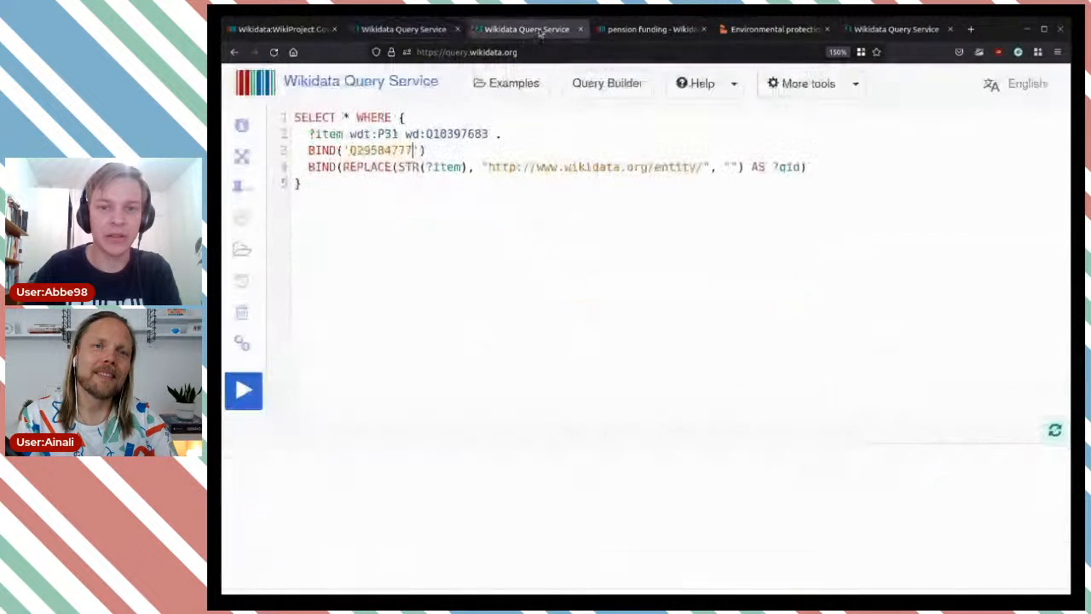
mouse_move(456, 141)
text(AS )
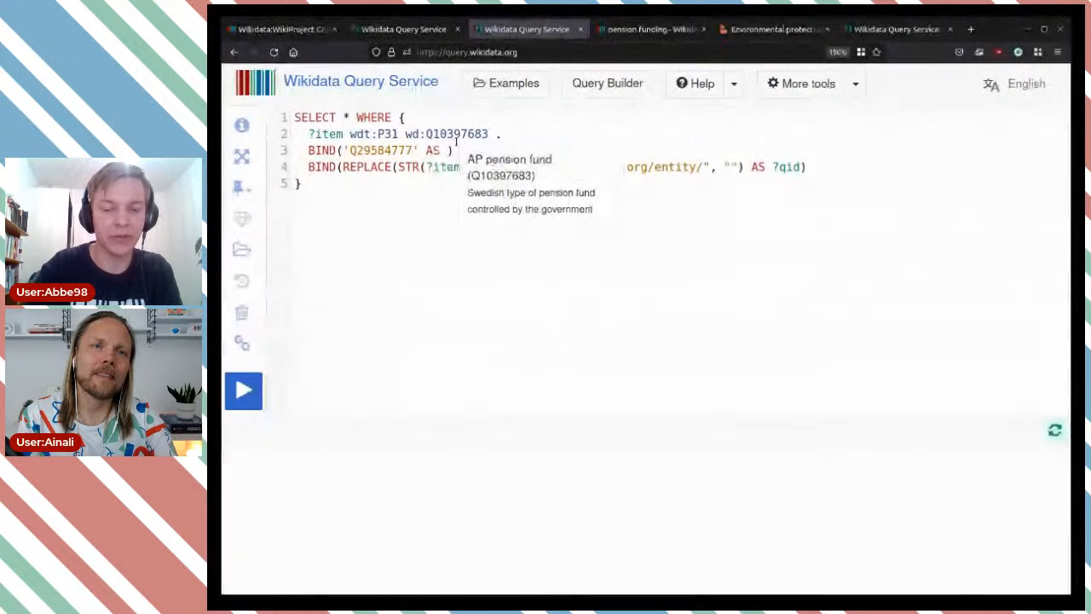
text(?P101)
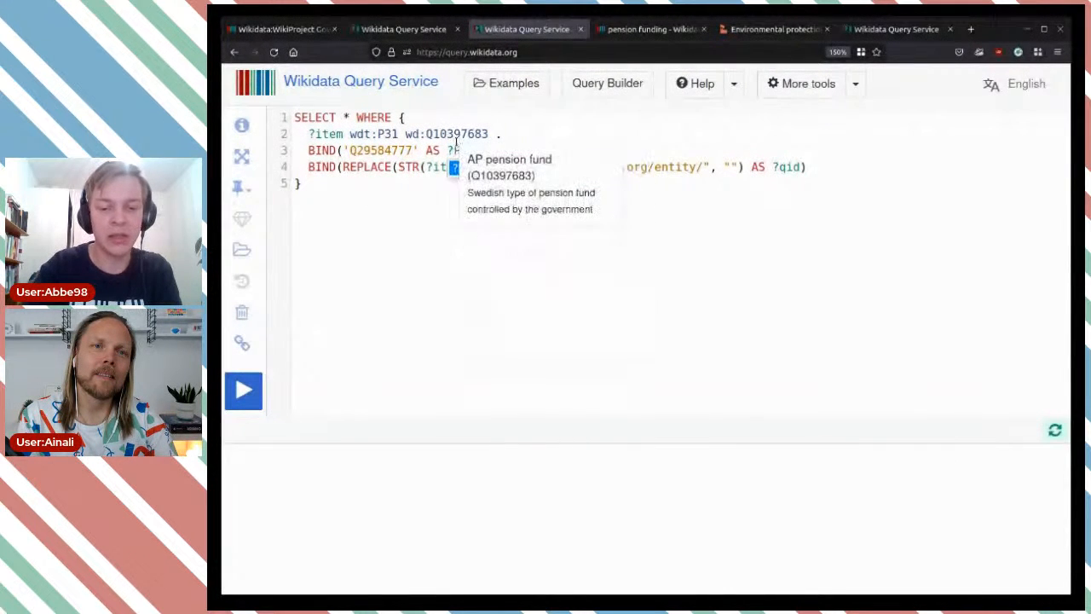
click(371, 221)
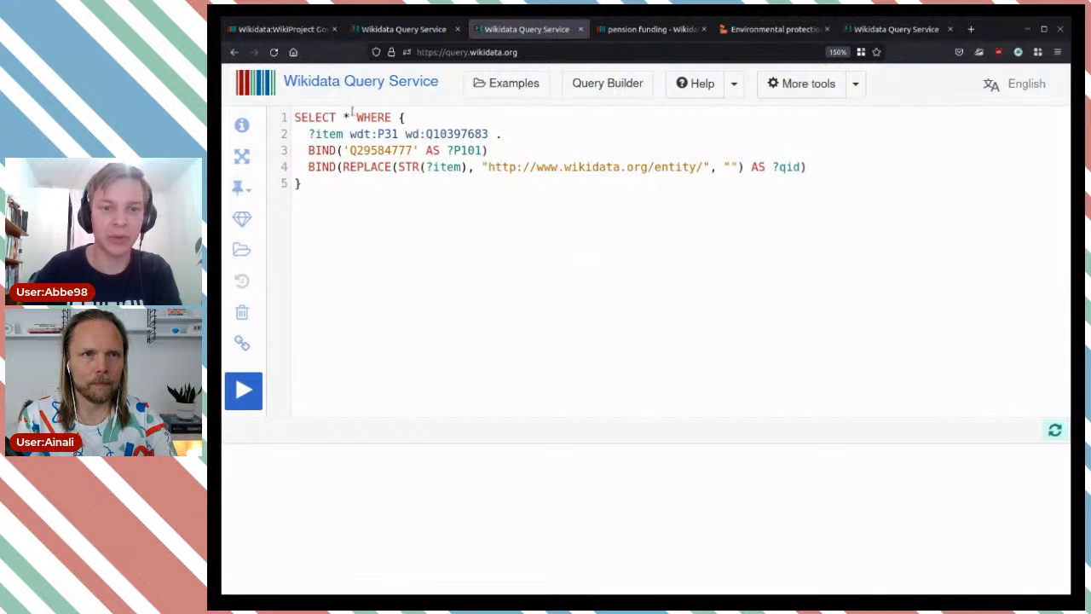
Run the AP pension fund query and review the item, qid and P101 columns of its results
click(254, 392)
scroll(560, 301, down, 3)
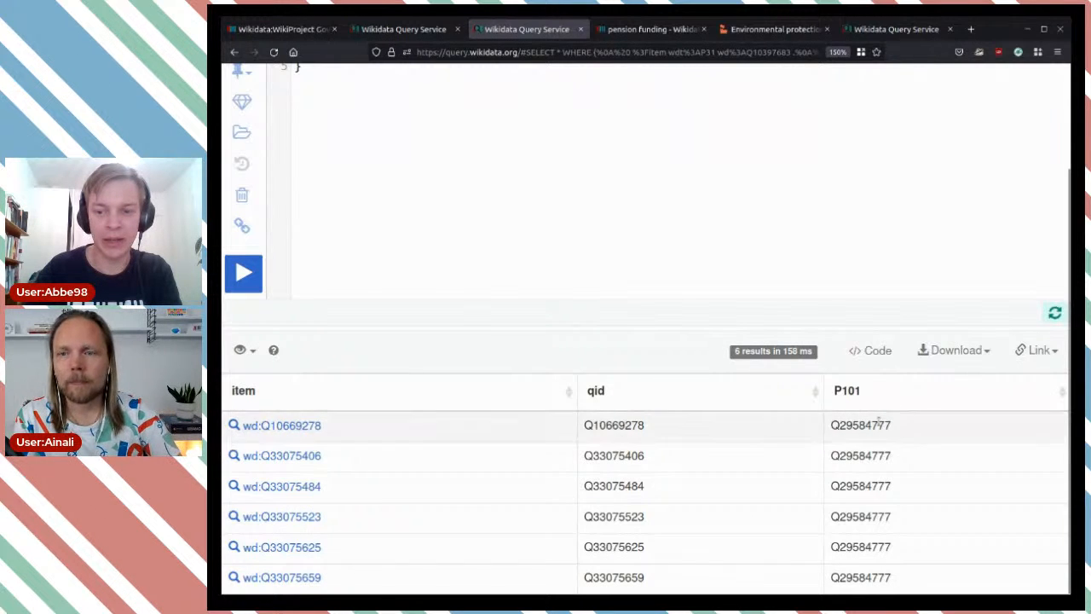
scroll(881, 574, up, 3)
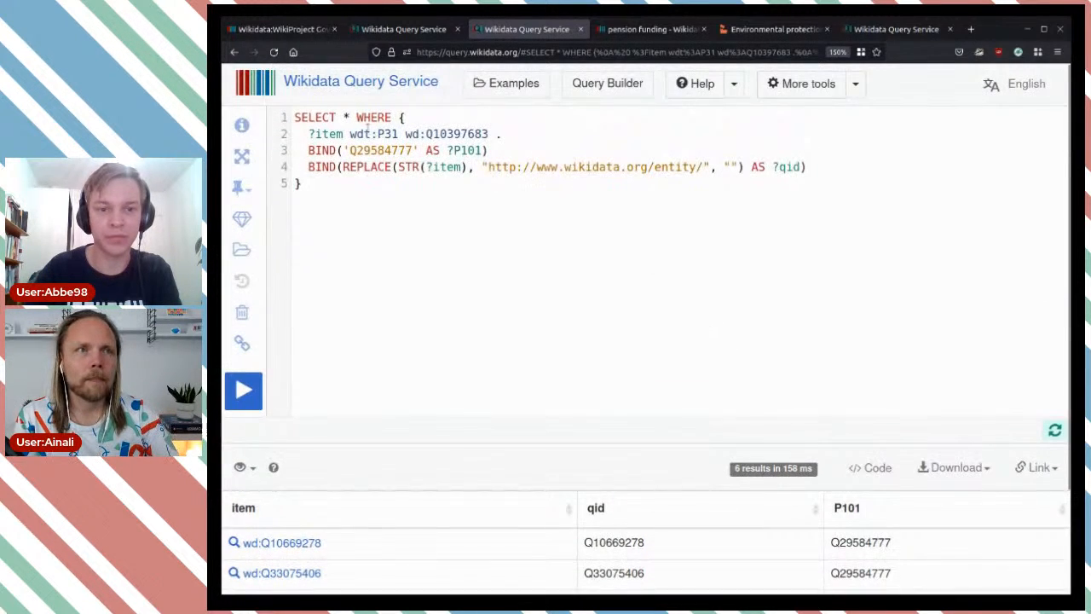
Replace the asterisk in the SELECT clause with the variables ?qid and ?P101
key(BackSpace)
text(=)
key(BackSpace)
text(?qid )
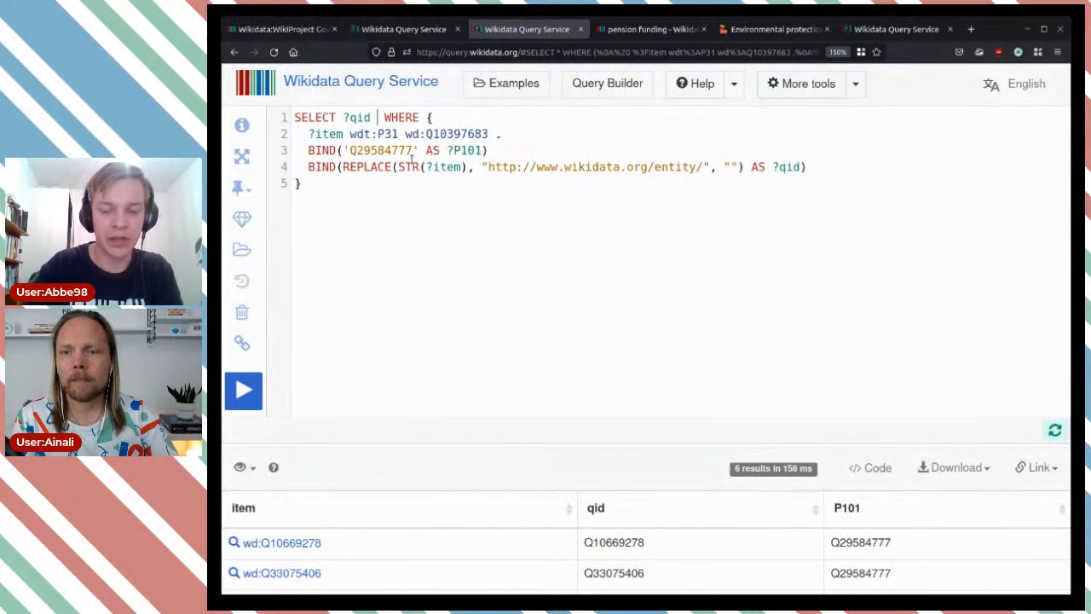
text(?)
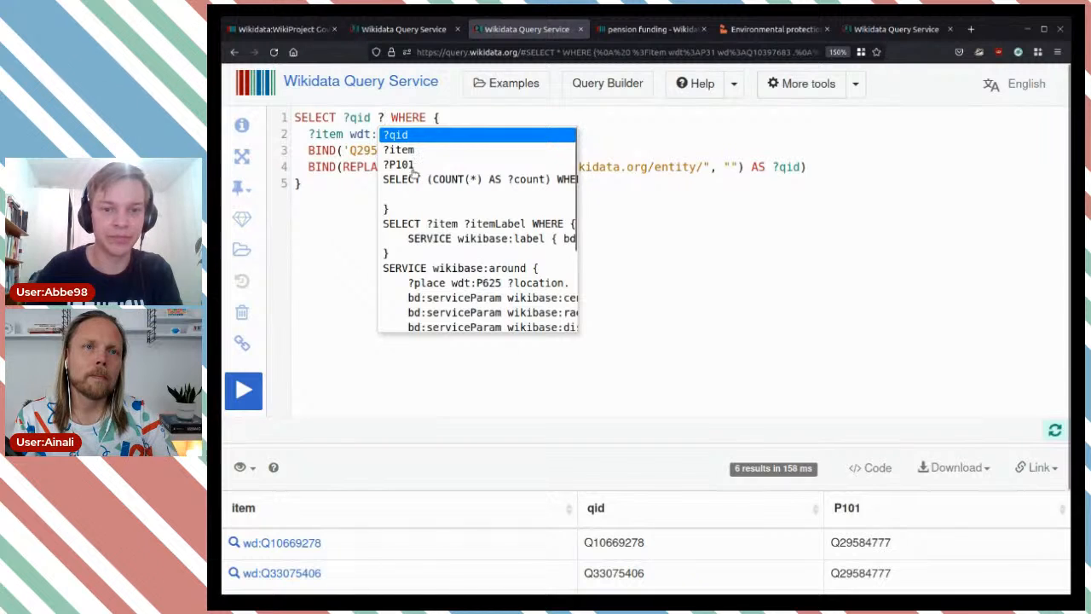
click(411, 164)
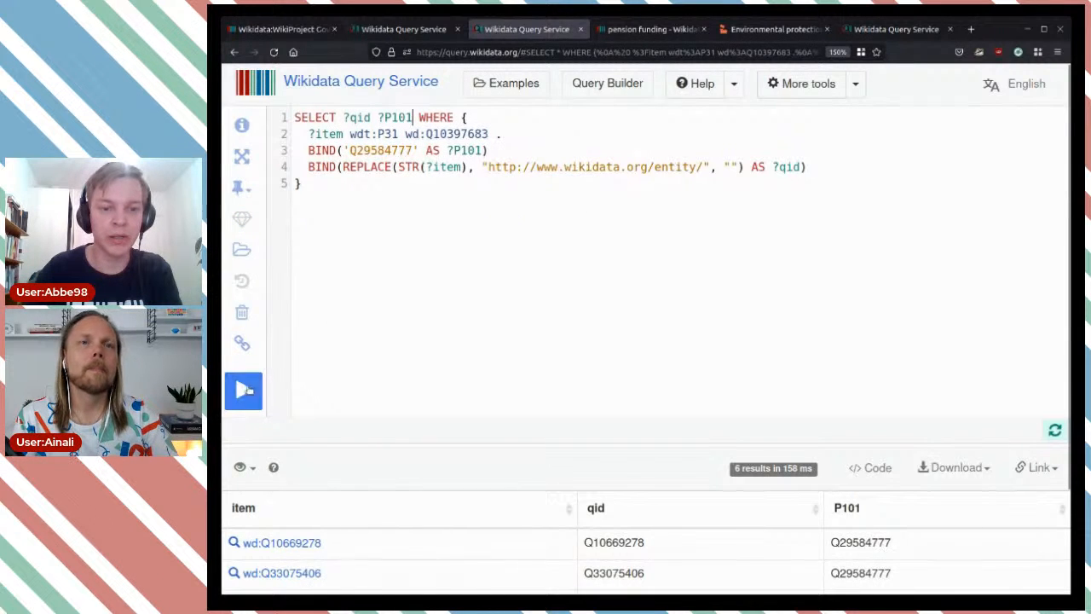
Run the revised query and download its results as a CSV file
click(243, 390)
scroll(614, 214, down, 2)
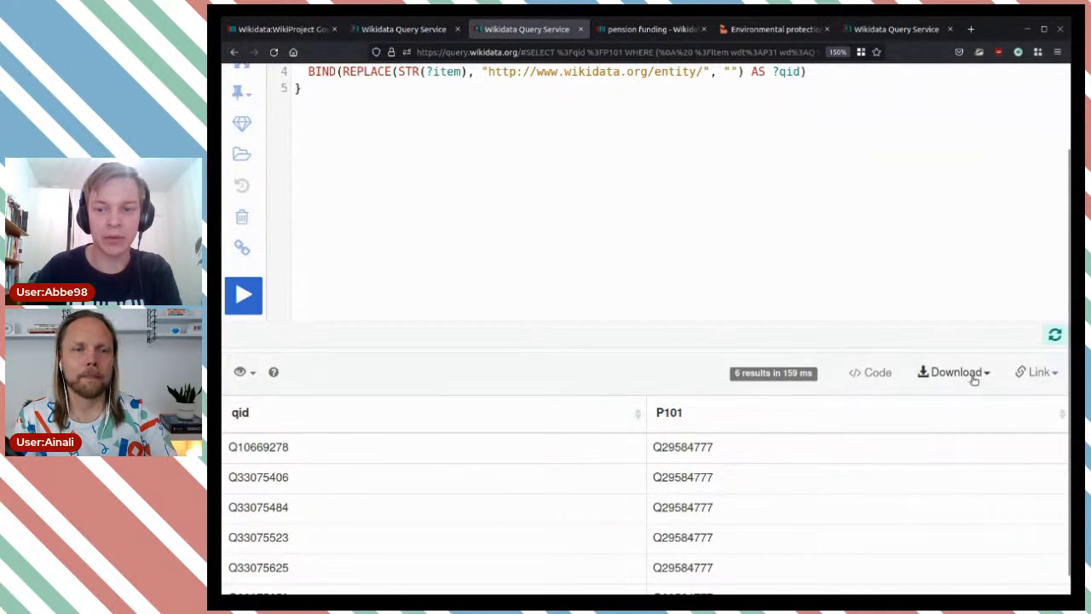
click(956, 372)
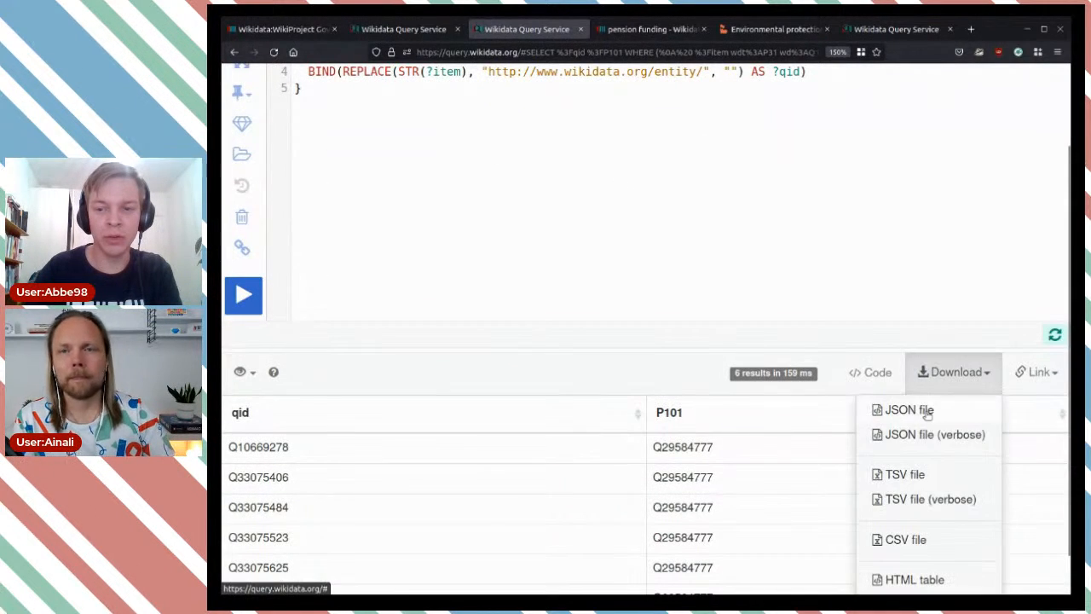
click(925, 542)
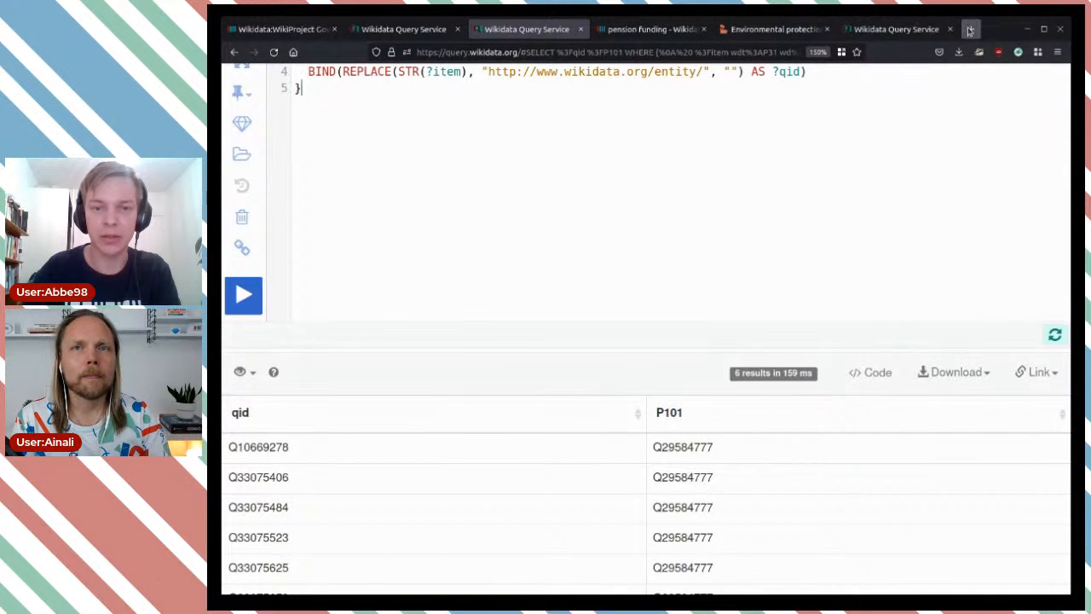
Search the web for "quick statements" and refine the search to "quick statements wikidata"
click(635, 33)
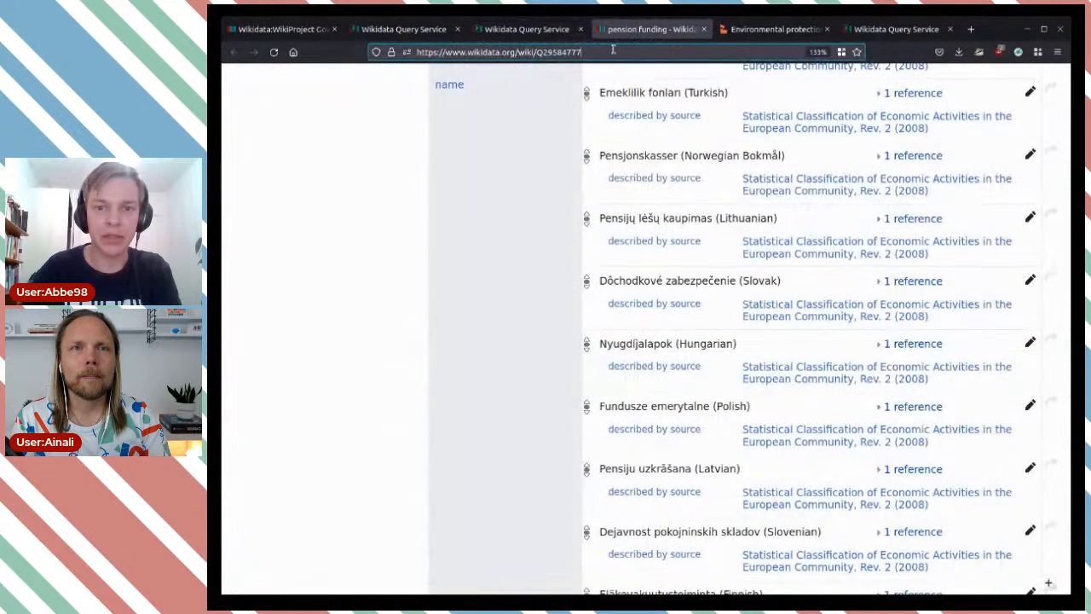
click(614, 49)
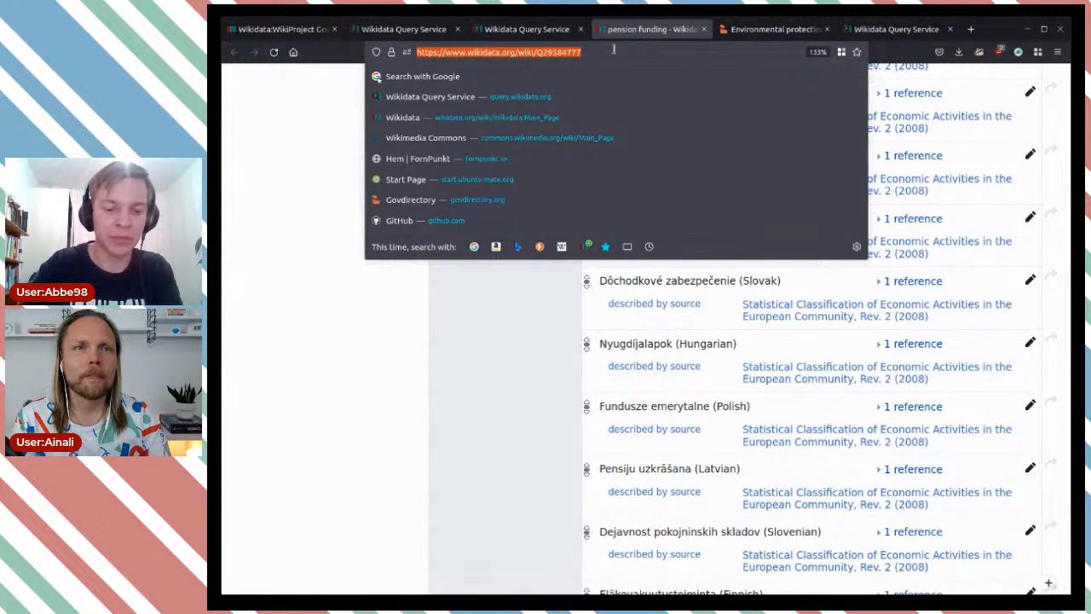
text(quic)
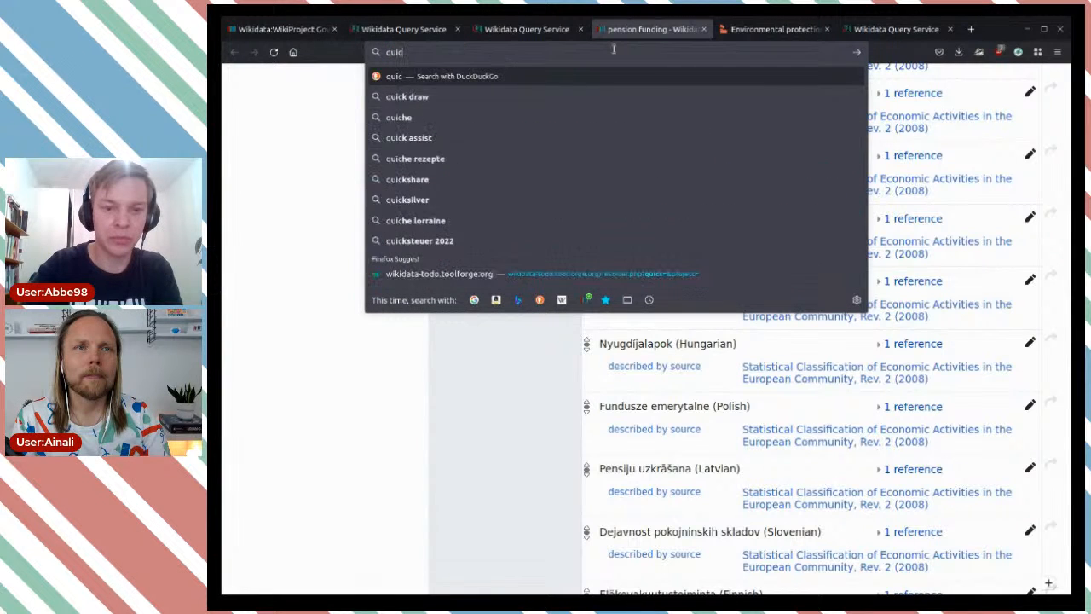
text(k)
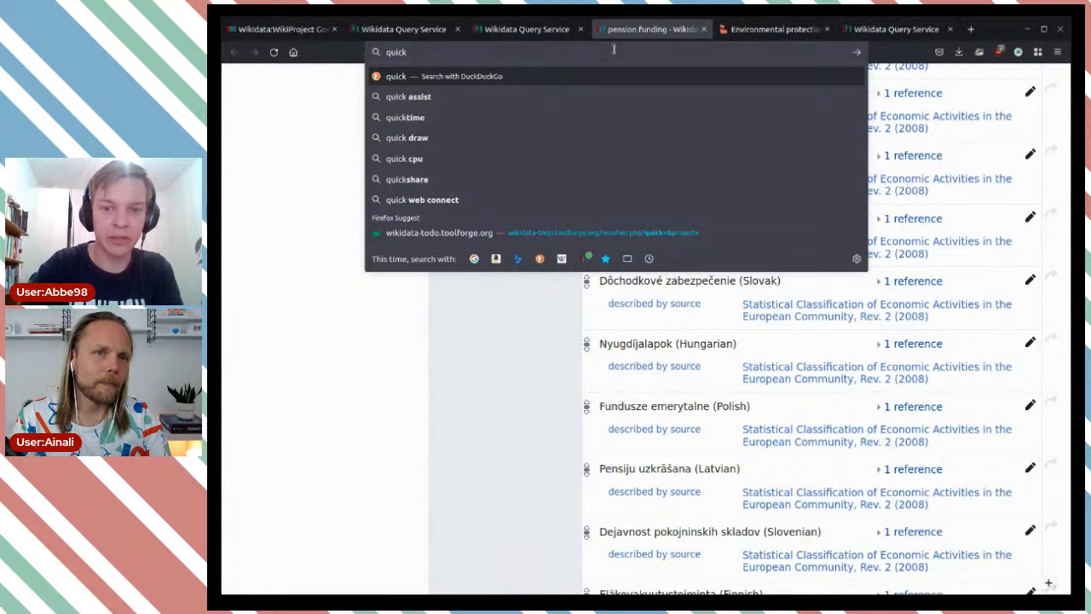
text( state)
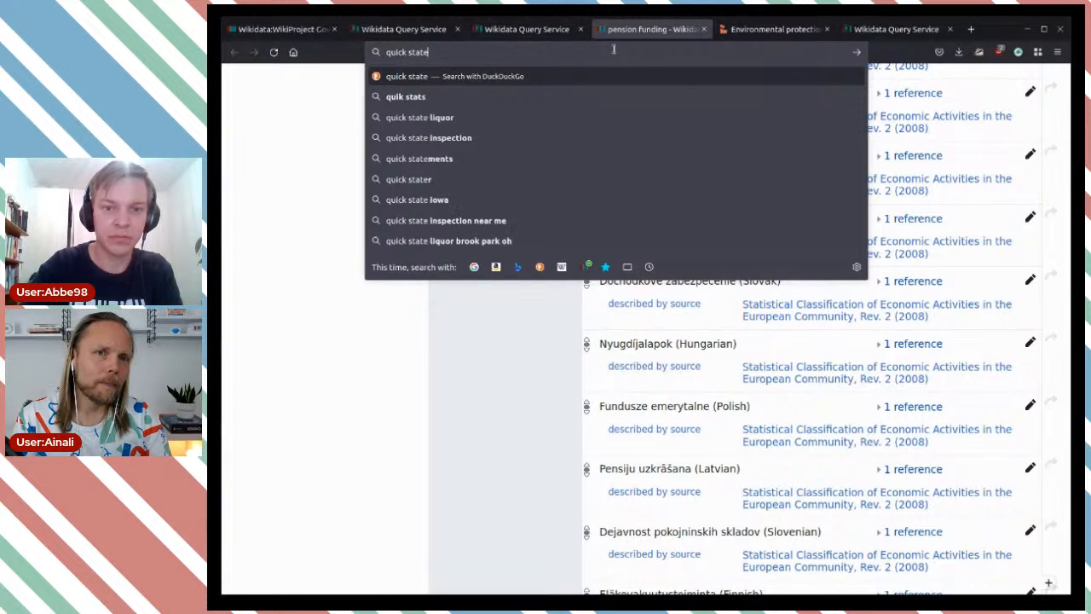
text(ments)
key(Return)
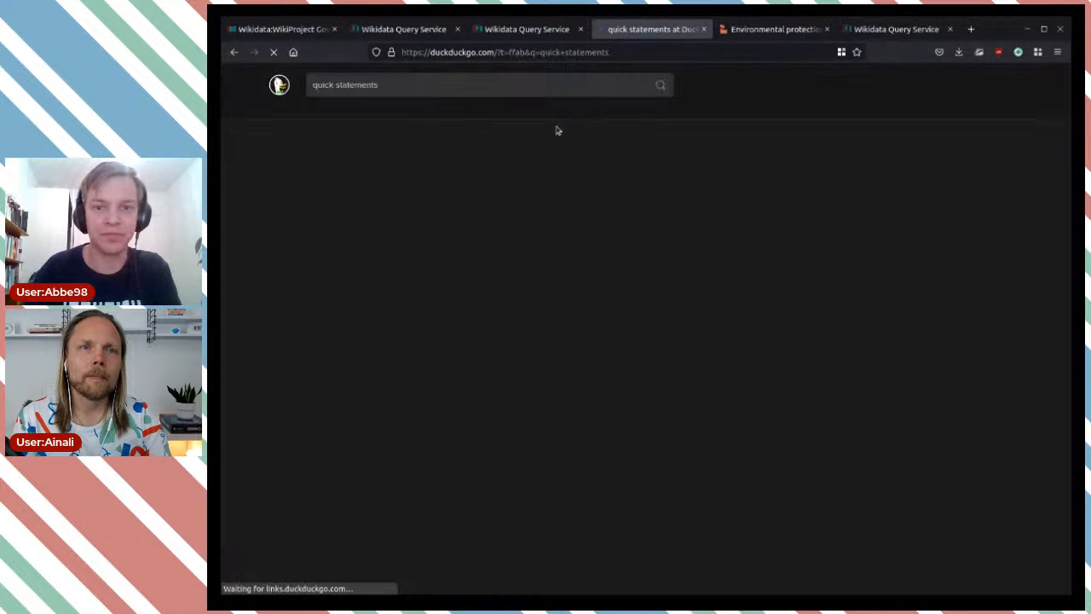
click(411, 73)
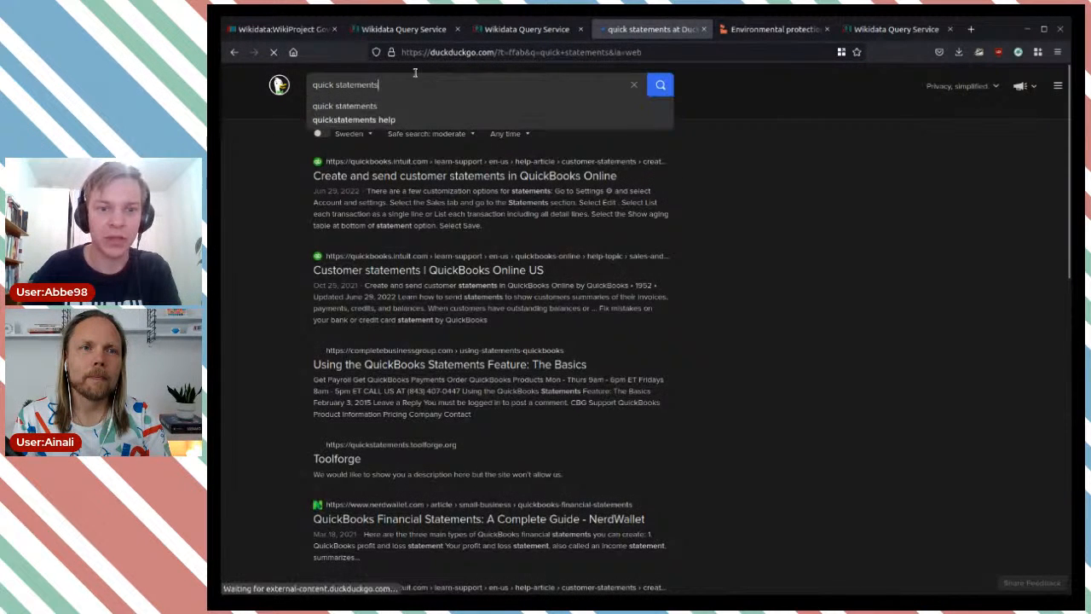
text(wikidata)
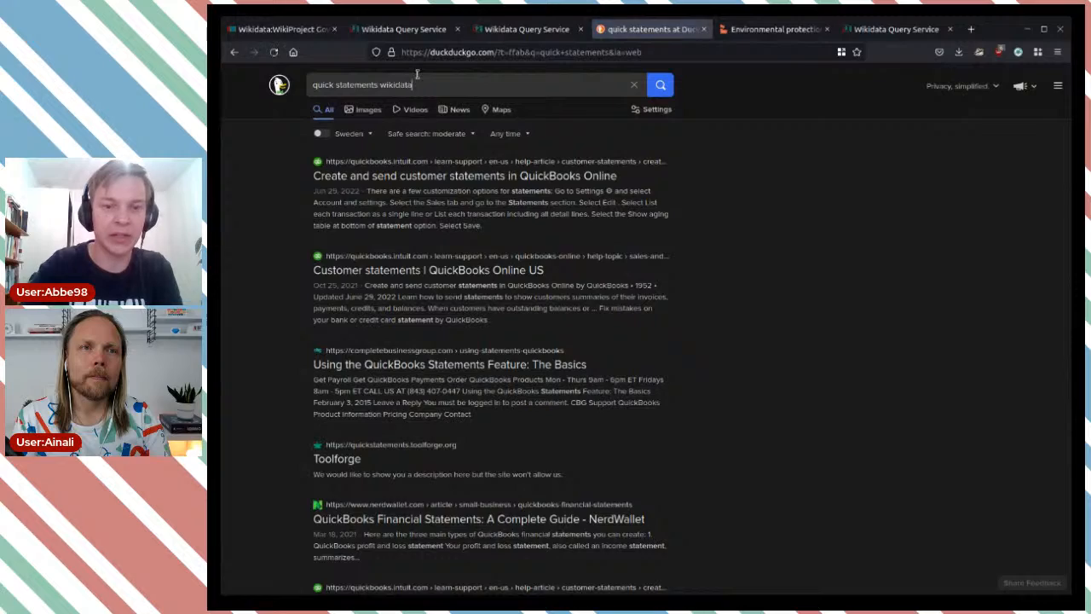
key(Return)
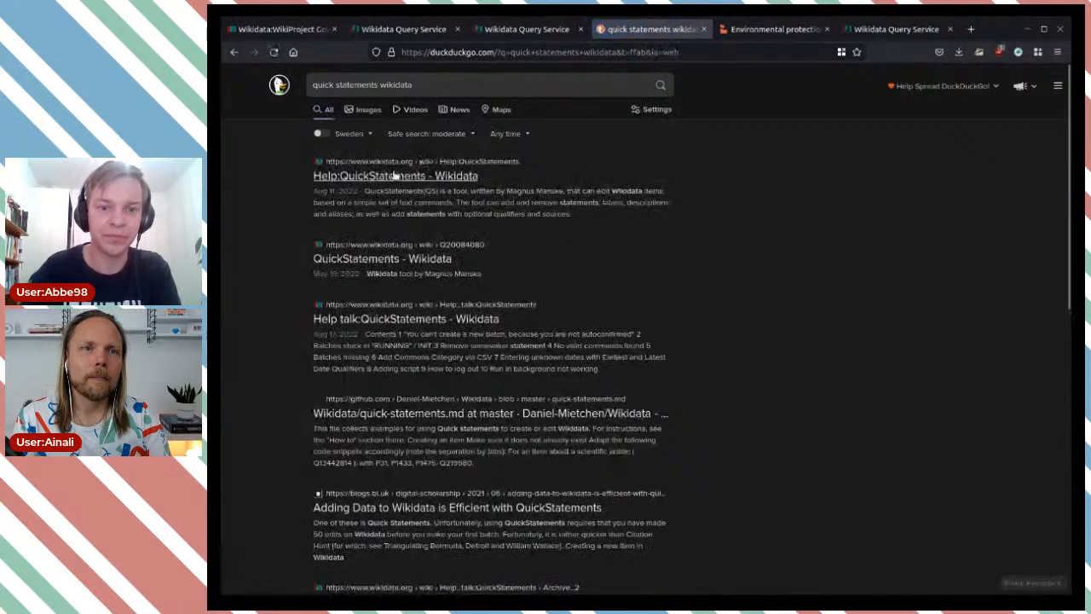
Open the Help:QuickStatements page from the search results and follow its link to the current QuickStatements version 2
click(395, 174)
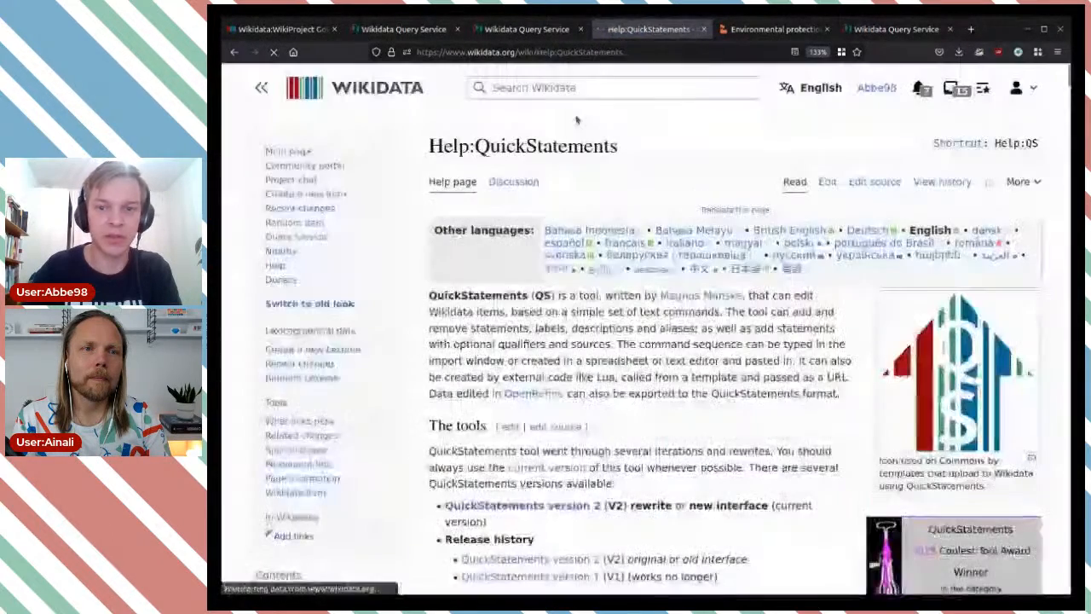
scroll(562, 120, down, 4)
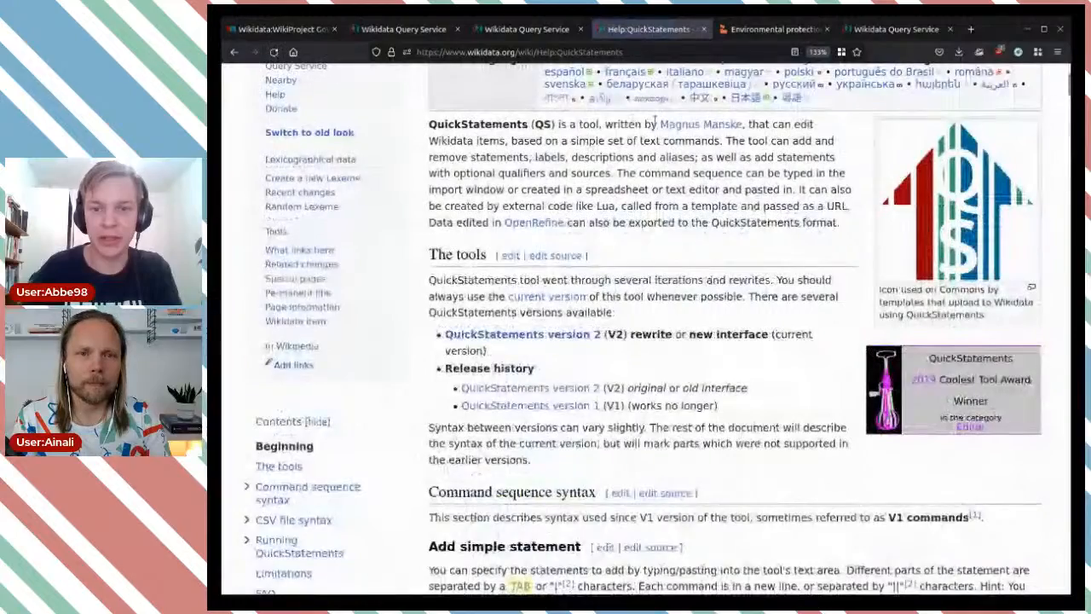
scroll(831, 222, up, 4)
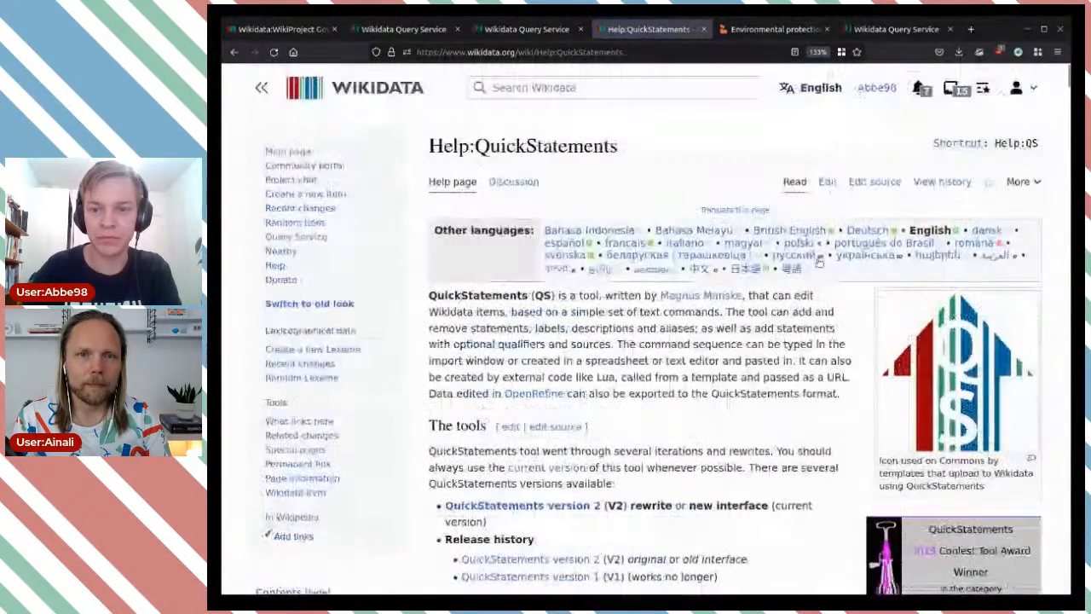
scroll(675, 223, down, 2)
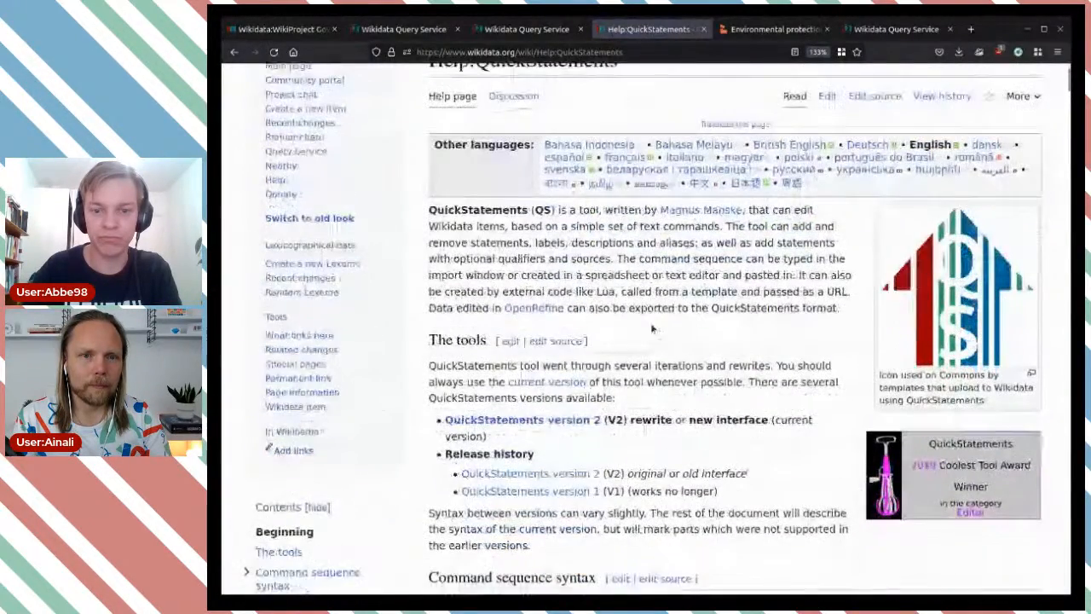
click(572, 420)
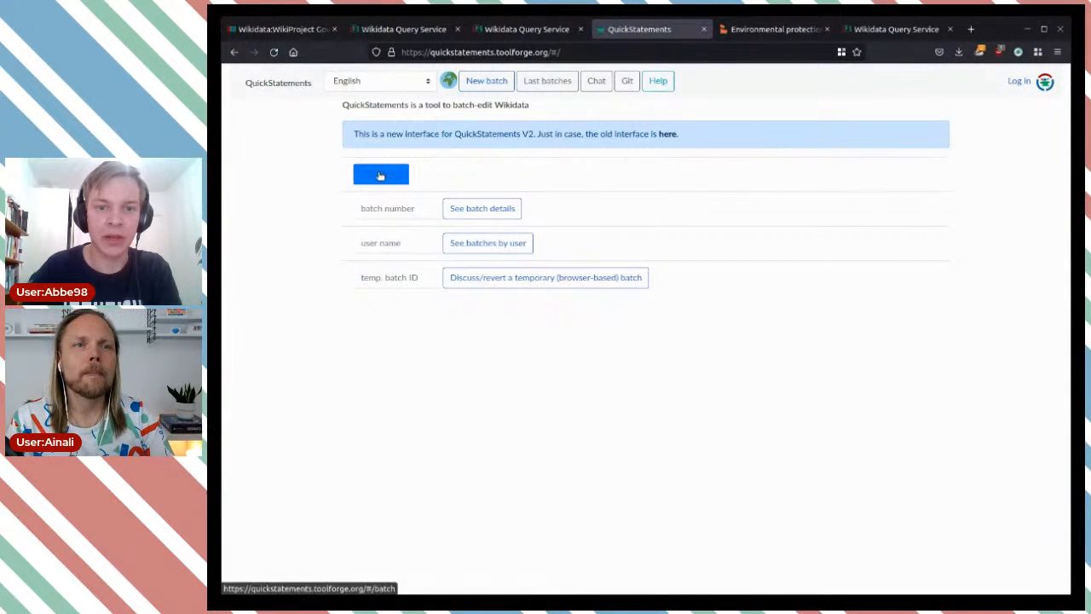
Log in to QuickStatements by allowing its OAuth permission request, and start a new batch
click(1020, 81)
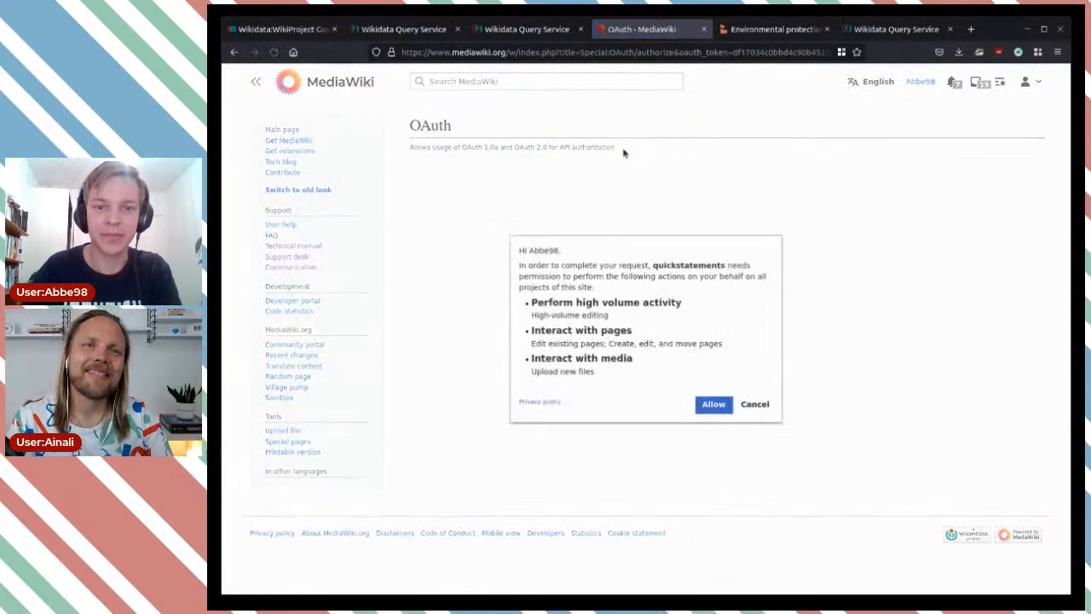
click(714, 405)
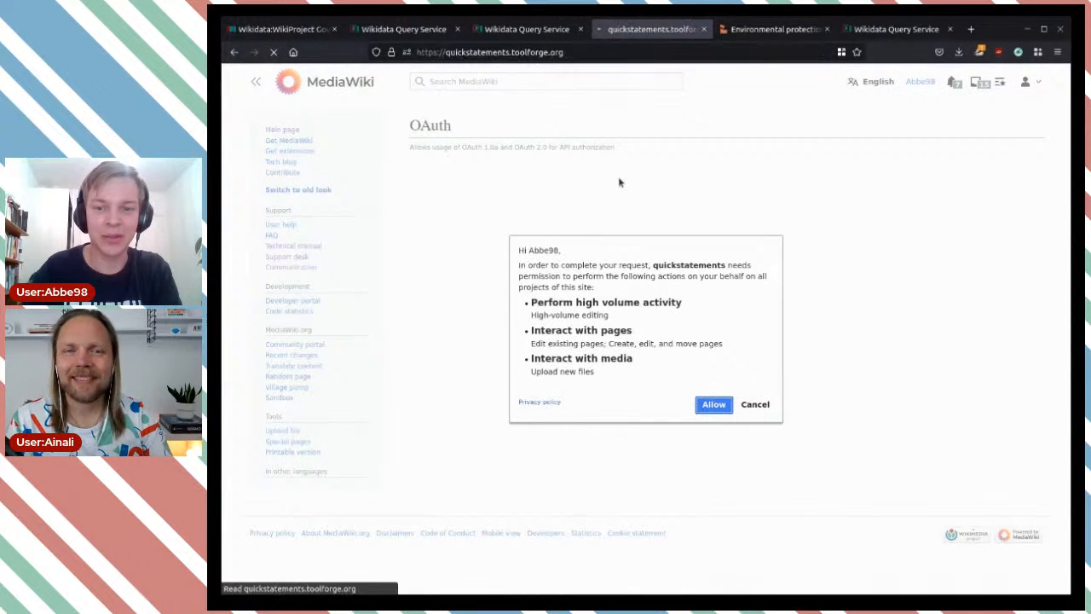
click(380, 174)
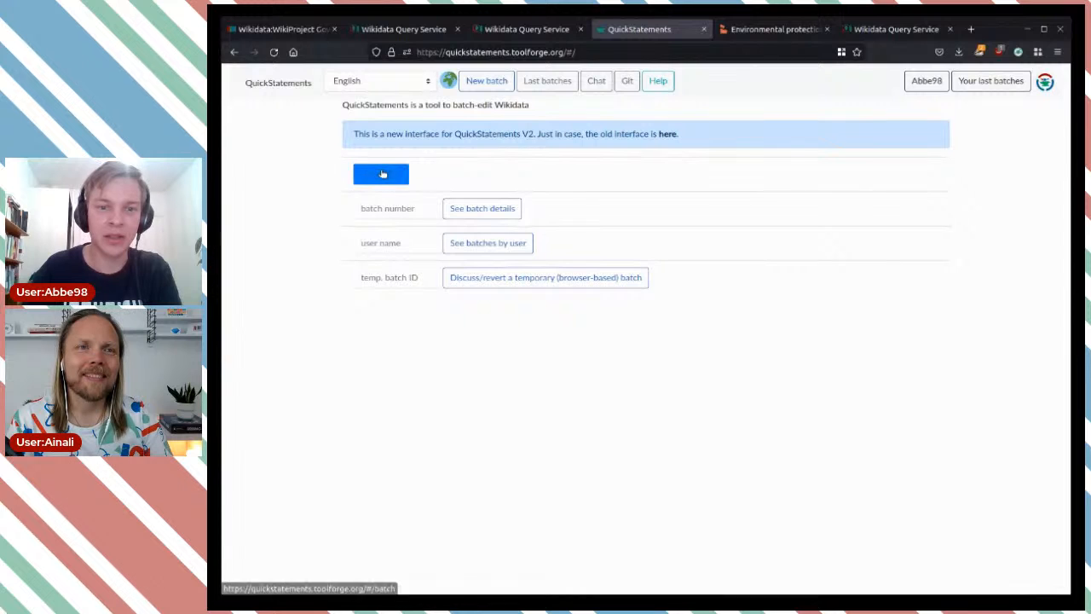
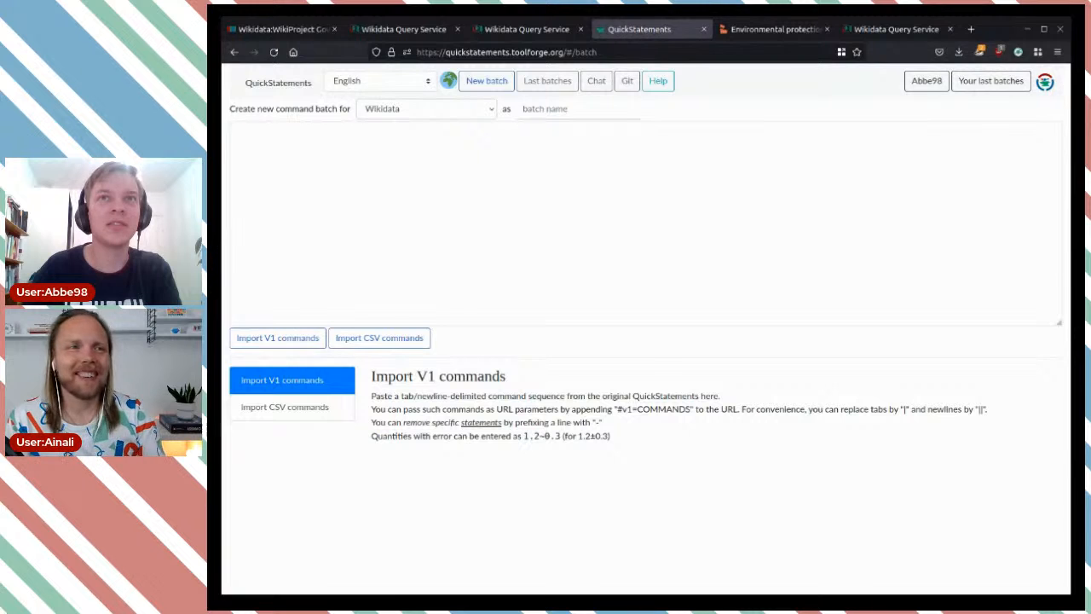
Paste the exported CSV with the header qid,P101 and the six AP fund rows into the batch and check the header against the rows
click(480, 179)
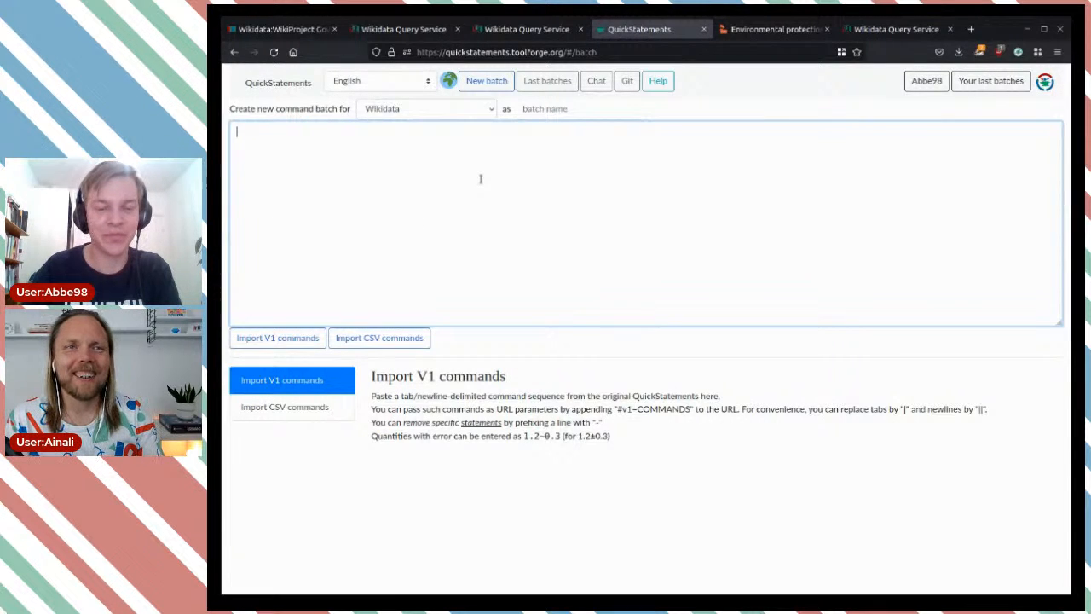
text(qid,P101 Q10669278,Q29584777 Q33075406,Q29584777 Q33075484,Q29584777 Q33075523,Q29584777 Q33075625,Q29584777 Q33075659,Q29584777)
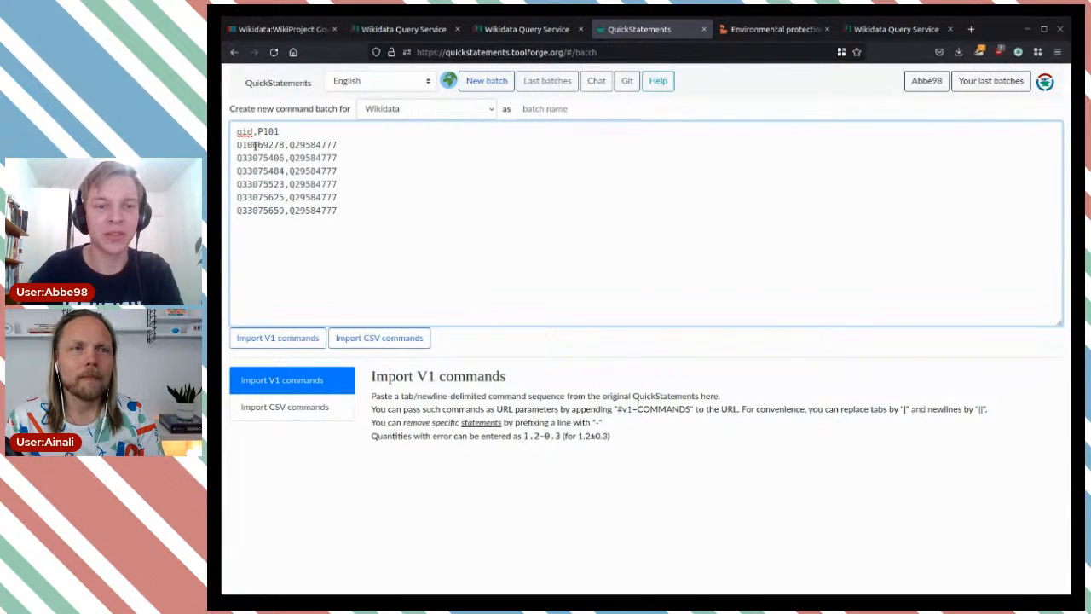
double_click(254, 145)
double_click(259, 131)
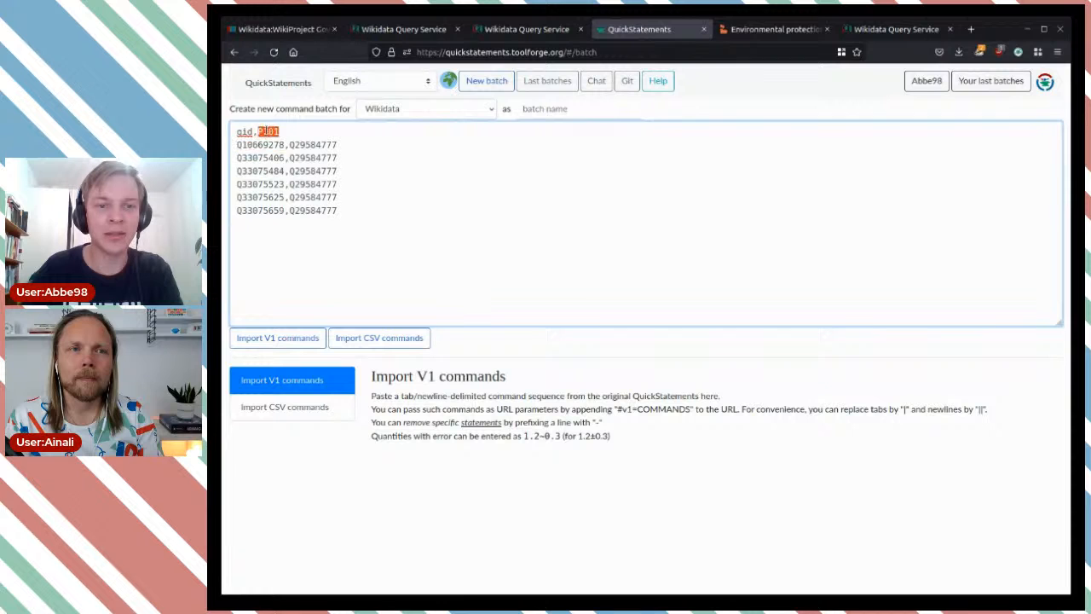
click(390, 212)
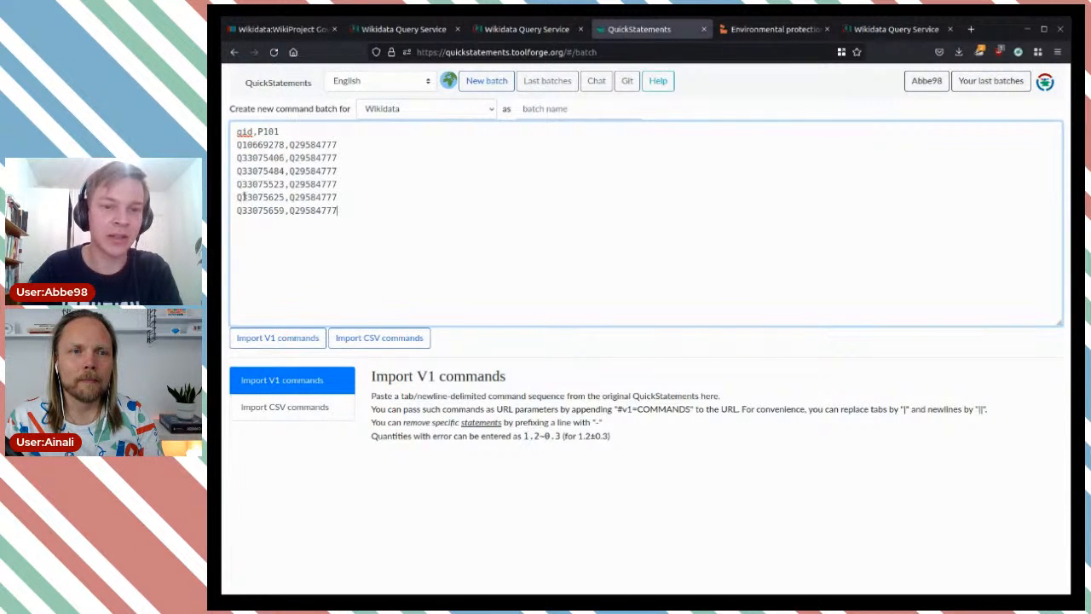
Import the pasted rows as CSV commands and run the batch adding field of work pension funding to the six AP funds
click(406, 344)
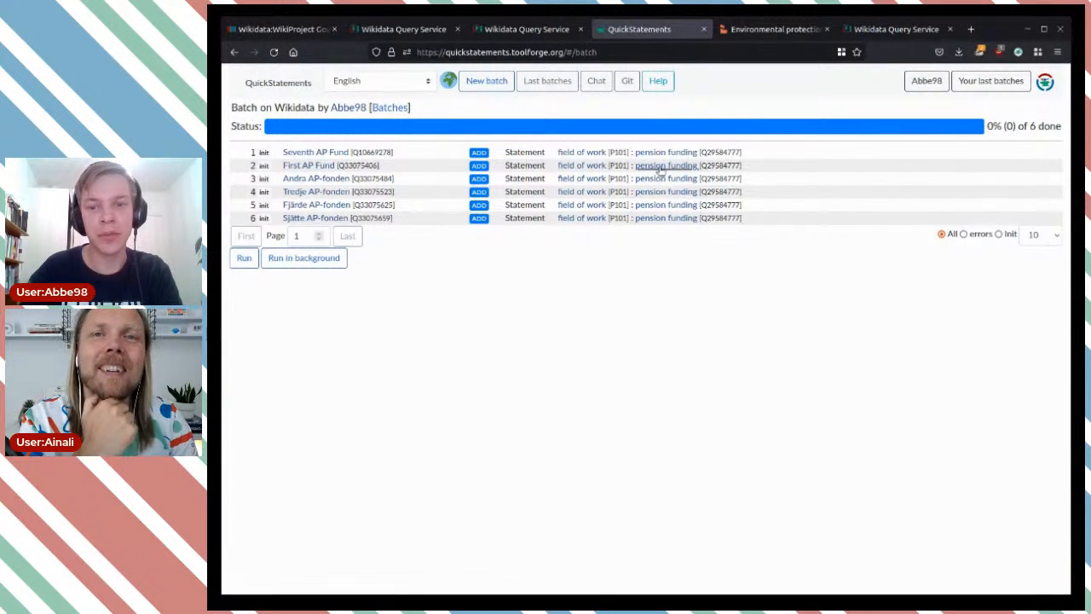
click(249, 260)
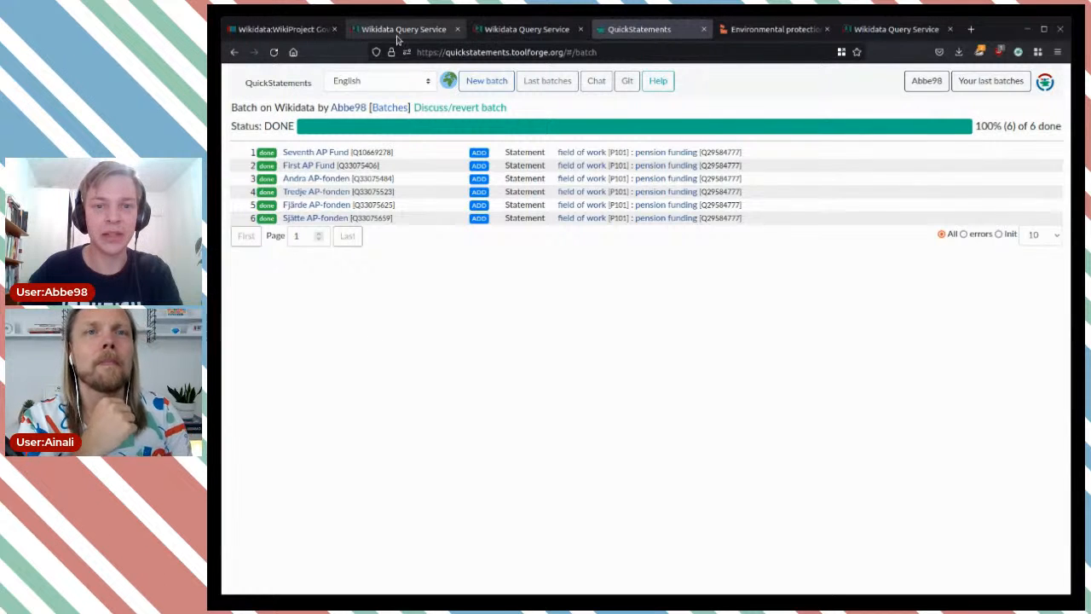
Open the account's contributions on Wikidata and check the field of work edits made through QuickStatements
click(314, 35)
click(1018, 89)
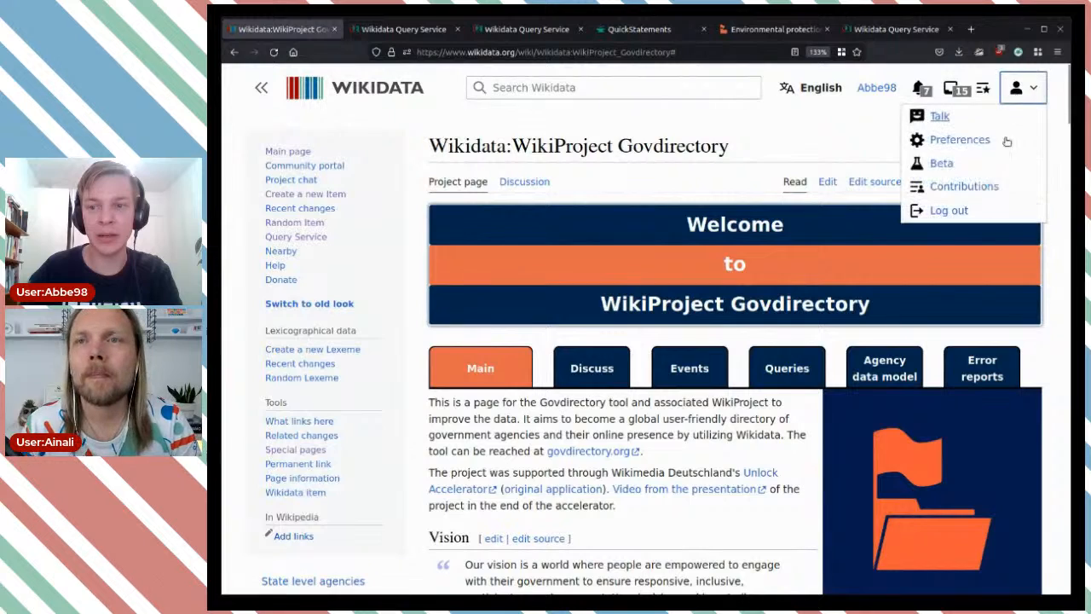
click(971, 186)
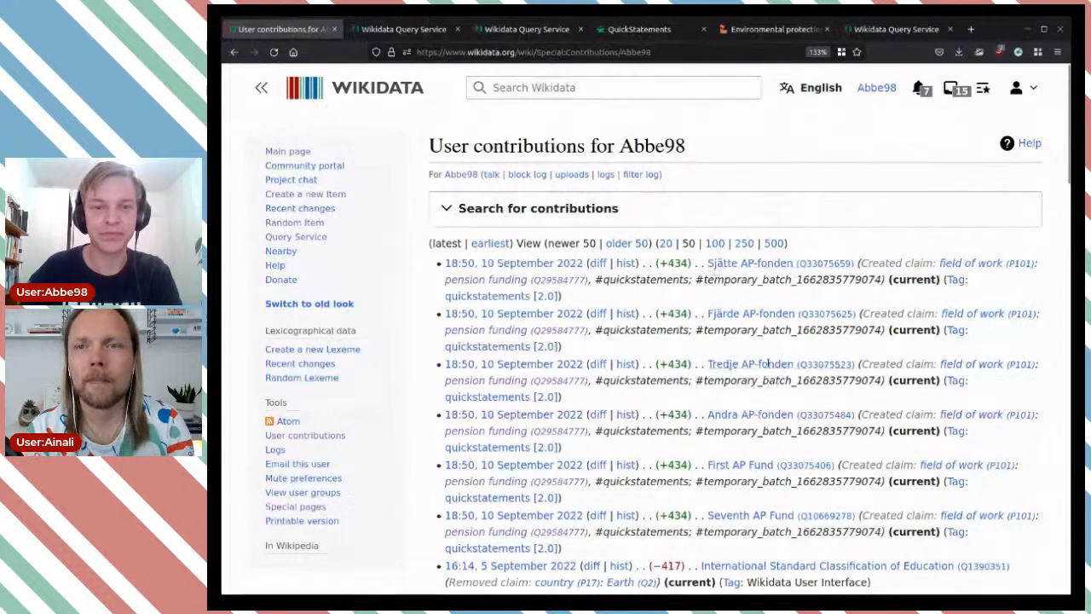
Rerun the Swedish agencies query and check the AP pension funds' field_of_work columns and the age of the query data
click(401, 28)
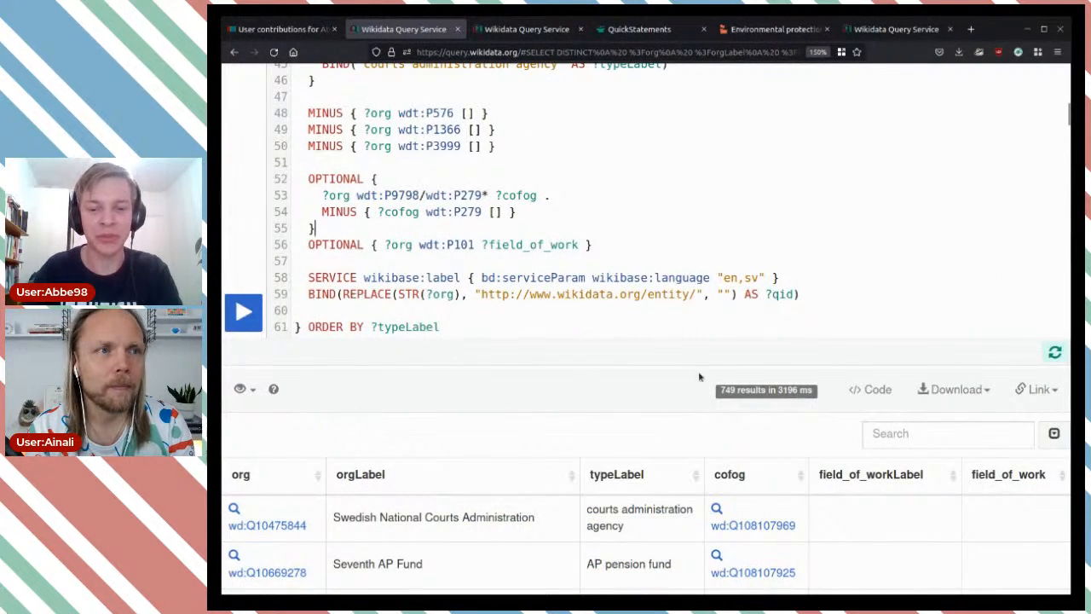
scroll(608, 400, down, 3)
scroll(477, 409, up, 4)
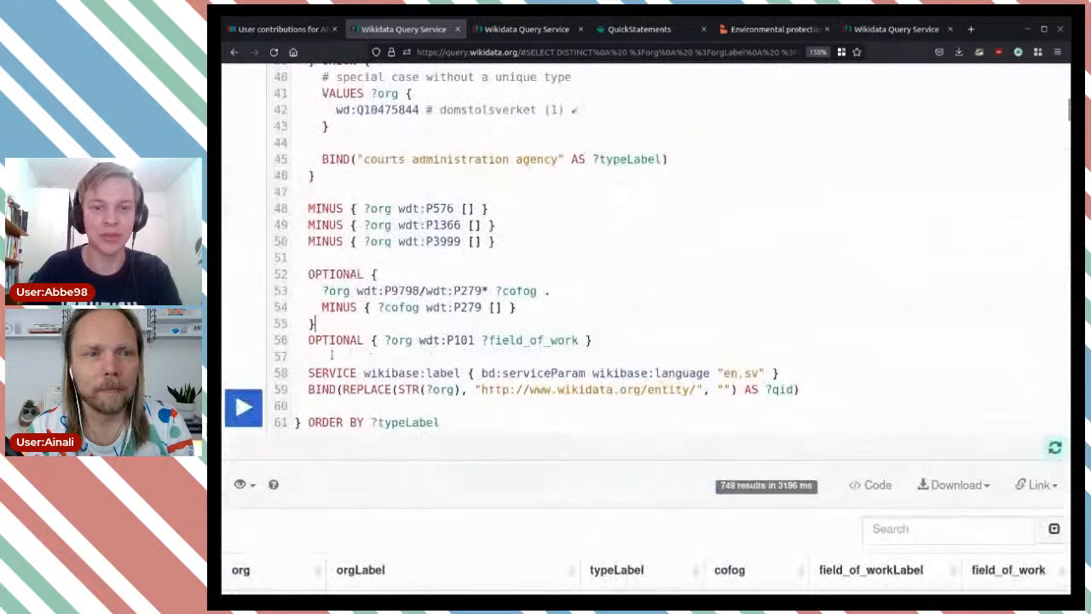
click(244, 408)
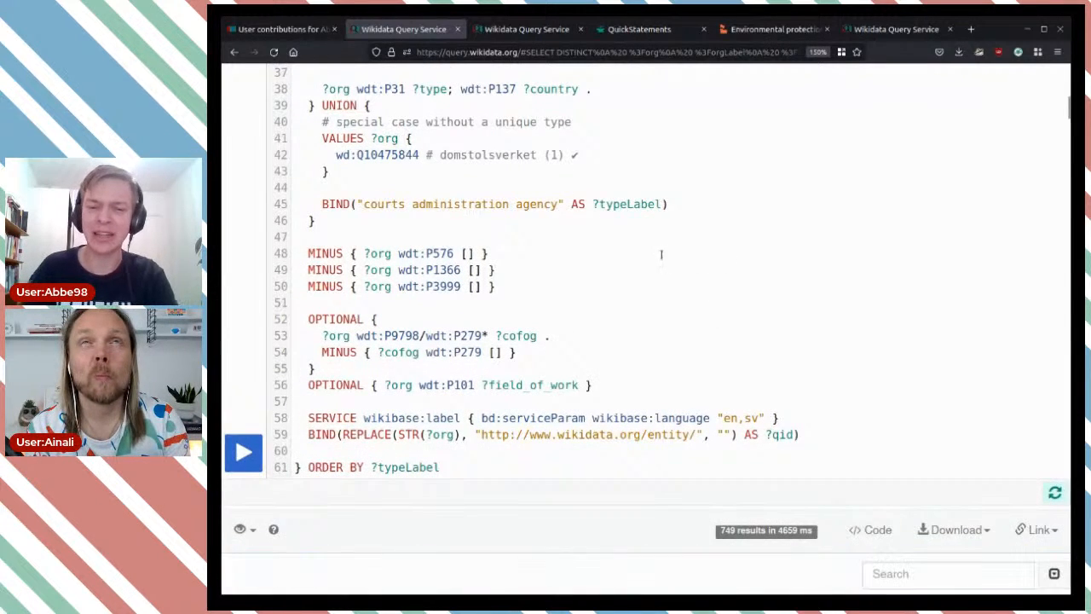
scroll(622, 184, down, 5)
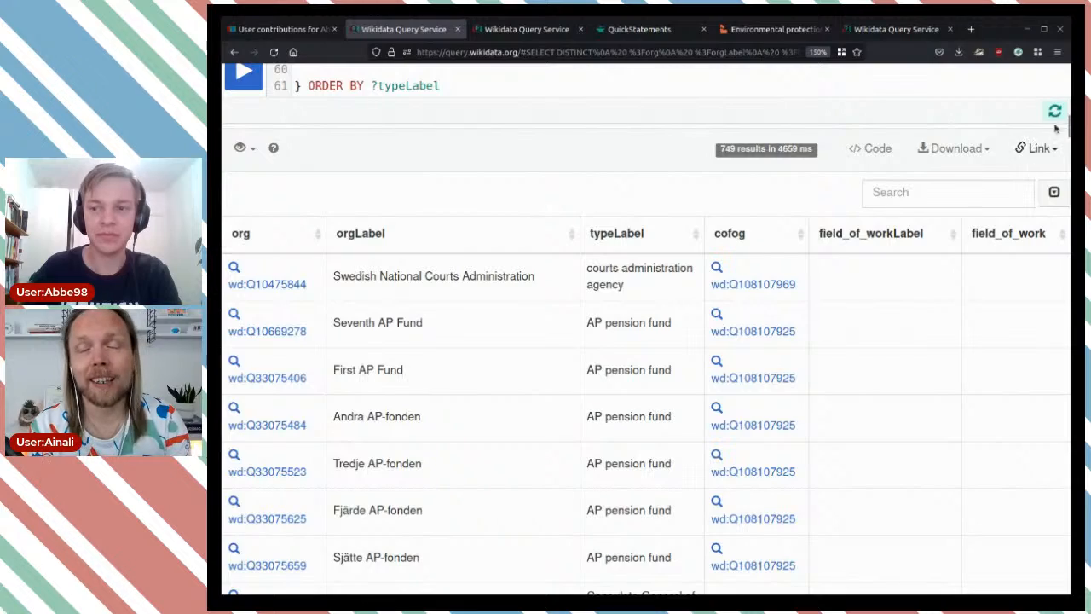
mouse_move(1053, 110)
Add the comment "# hello" after SELECT DISTINCT on the first line of the Swedish agencies query
scroll(690, 113, up, 15)
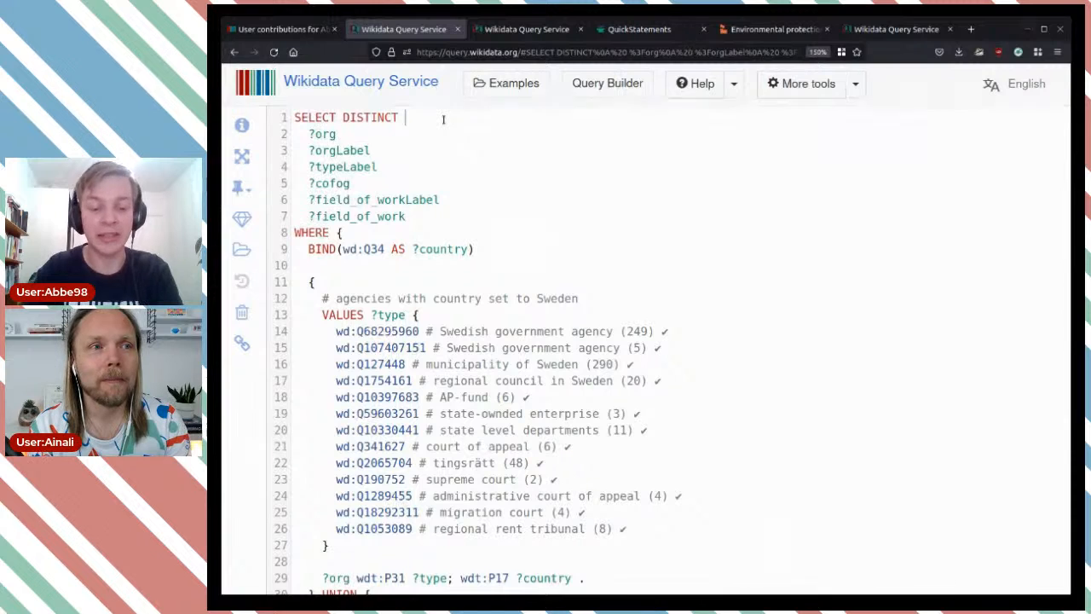
text(#)
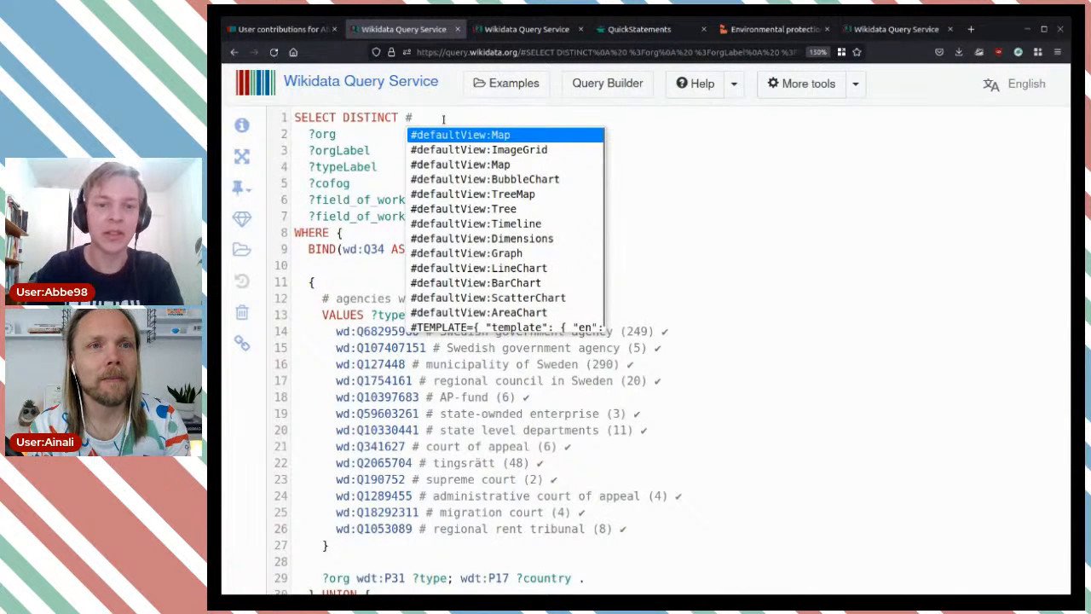
scroll(681, 247, down, 15)
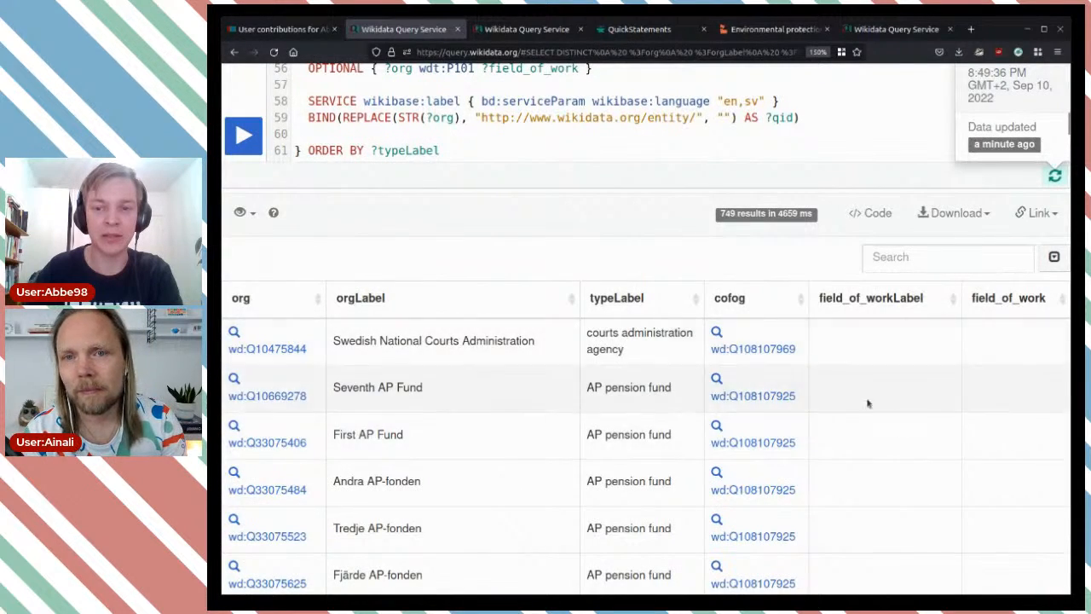
scroll(498, 352, up, 5)
scroll(596, 341, down, 3)
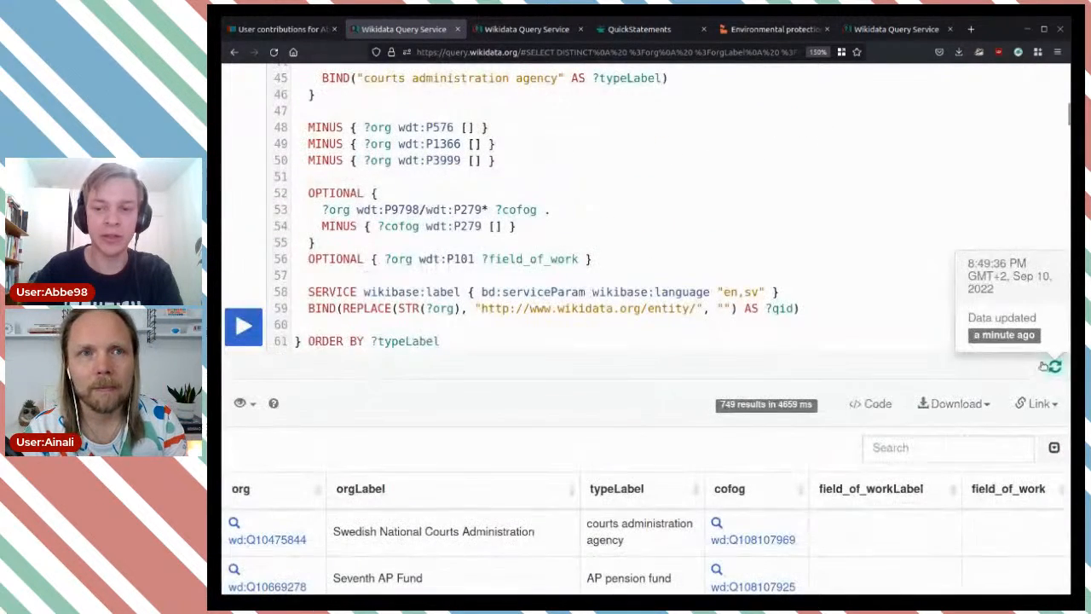
scroll(652, 225, up, 15)
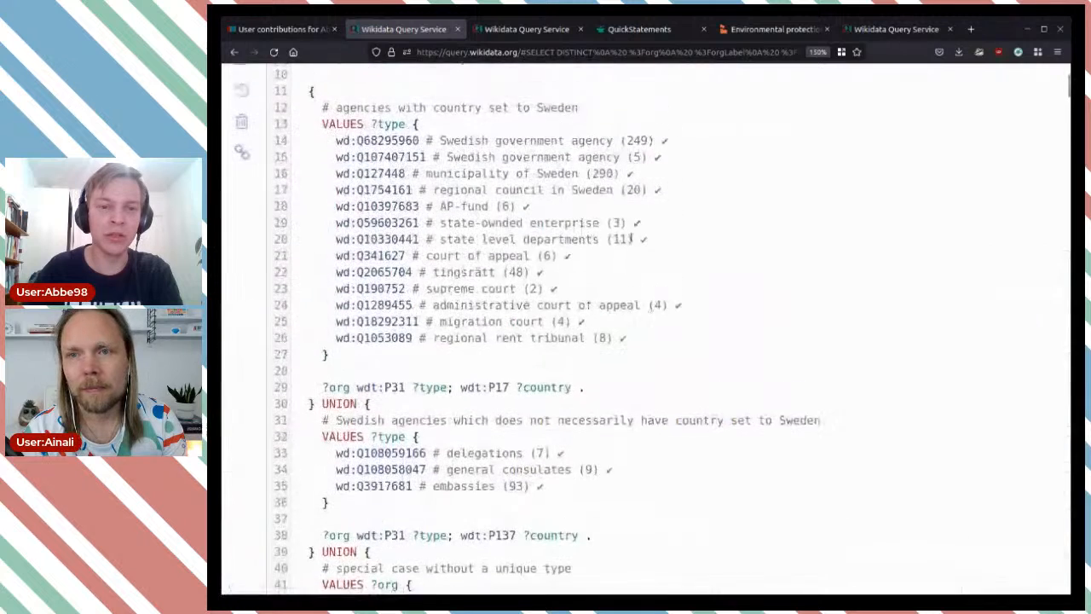
click(445, 119)
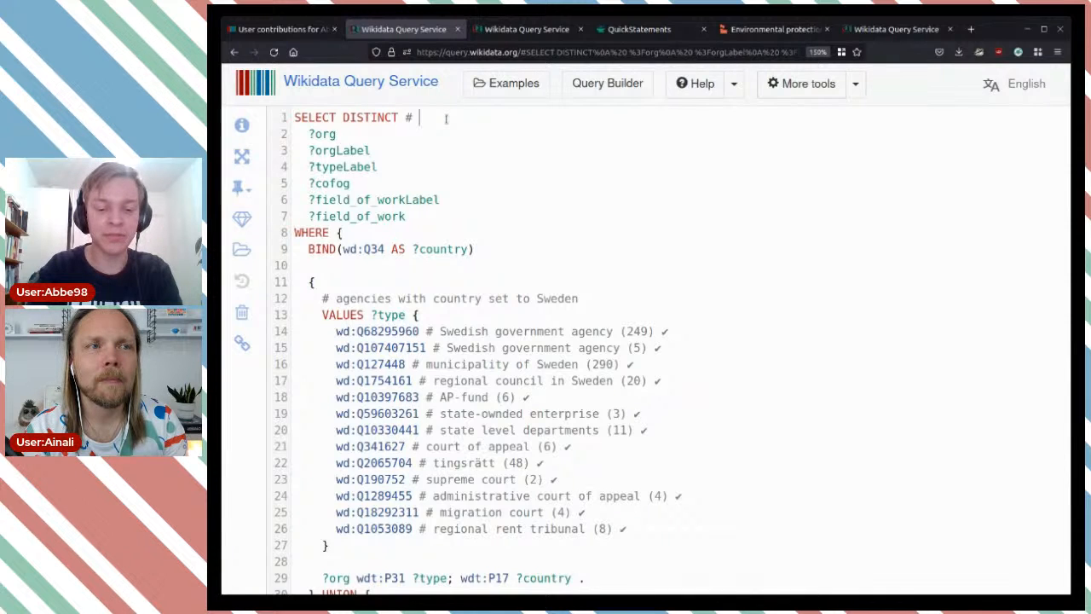
text(hello)
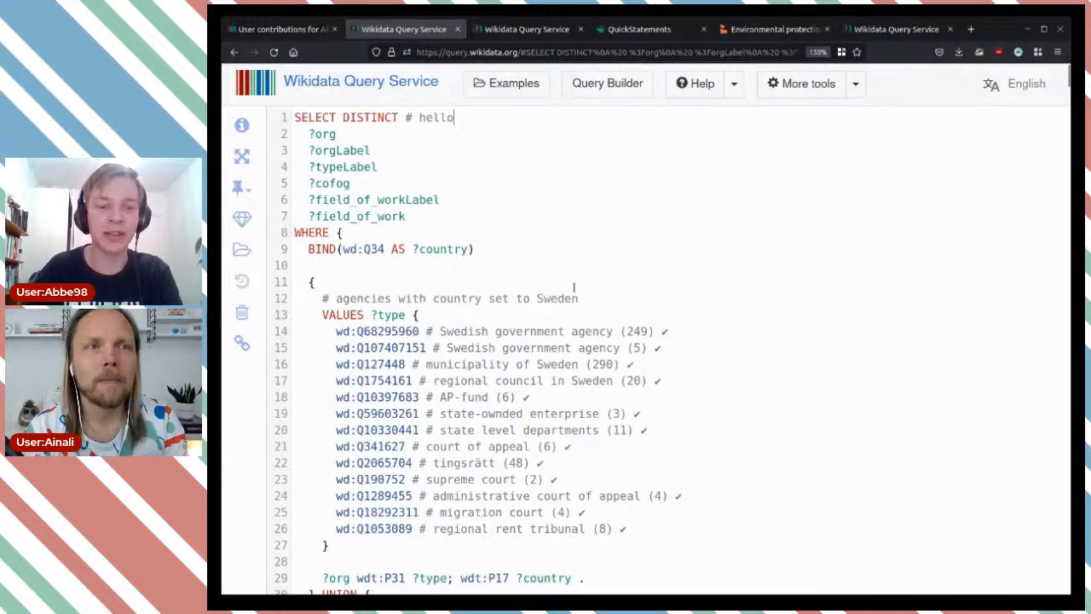
Run the commented query and check the field_of_work columns of the AP pension fund rows
scroll(531, 221, down, 15)
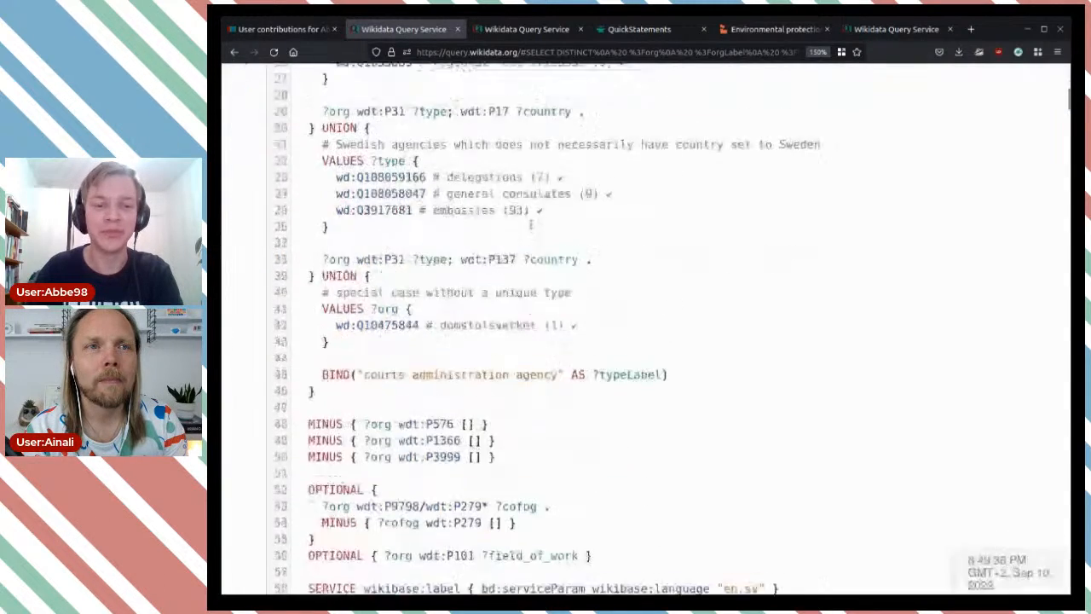
click(245, 139)
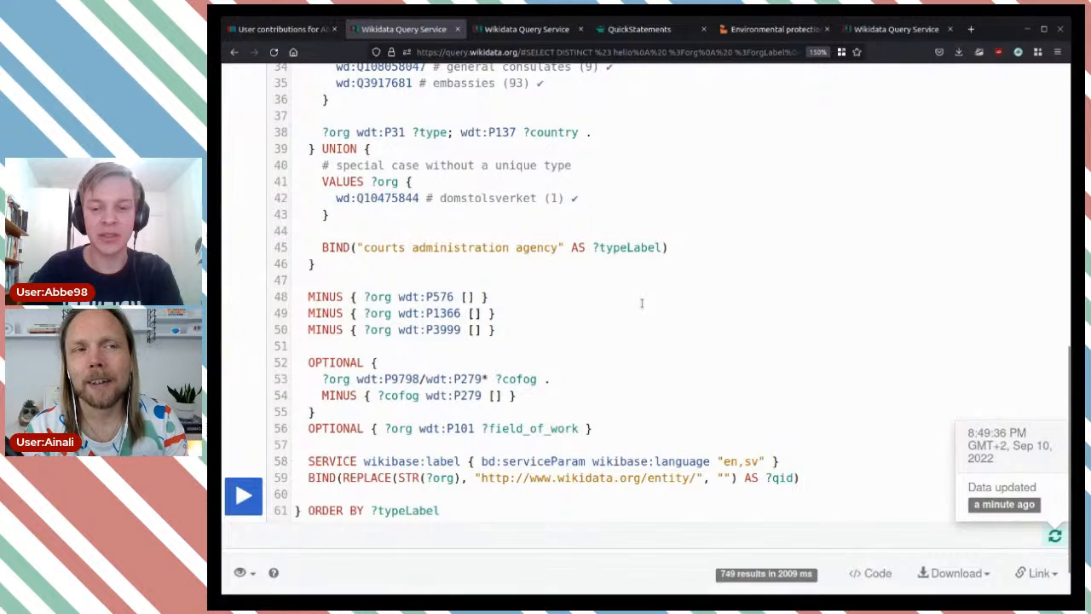
scroll(613, 332, down, 5)
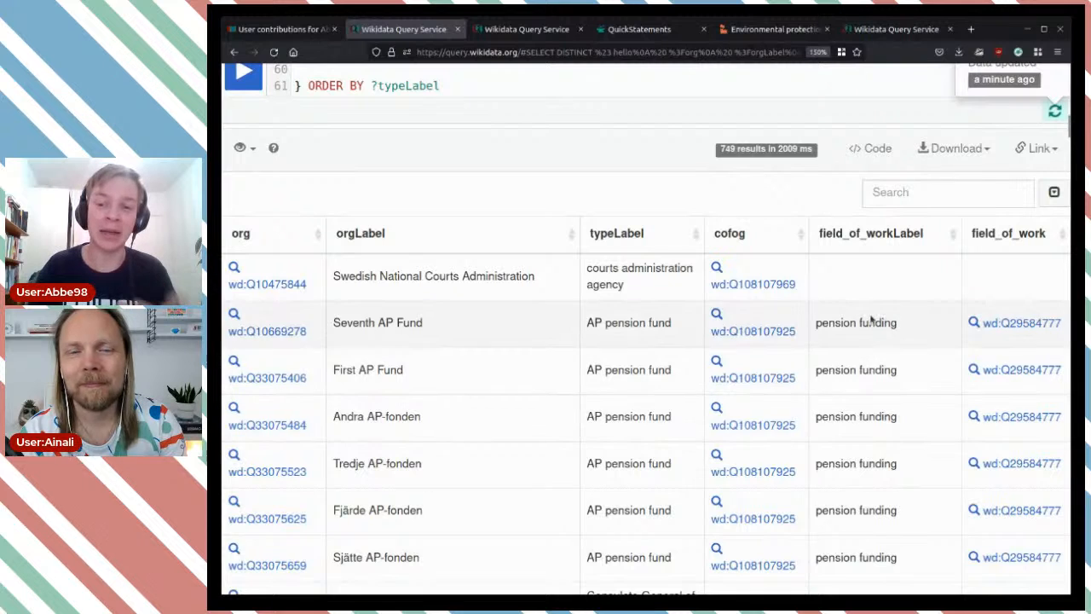
scroll(869, 533, down, 1)
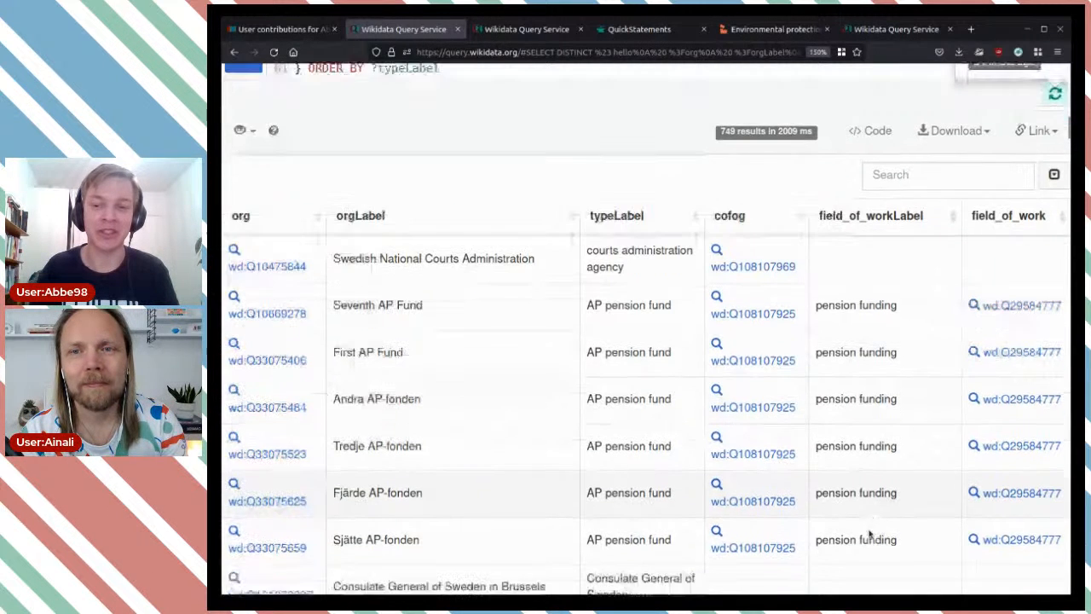
scroll(870, 533, down, 2)
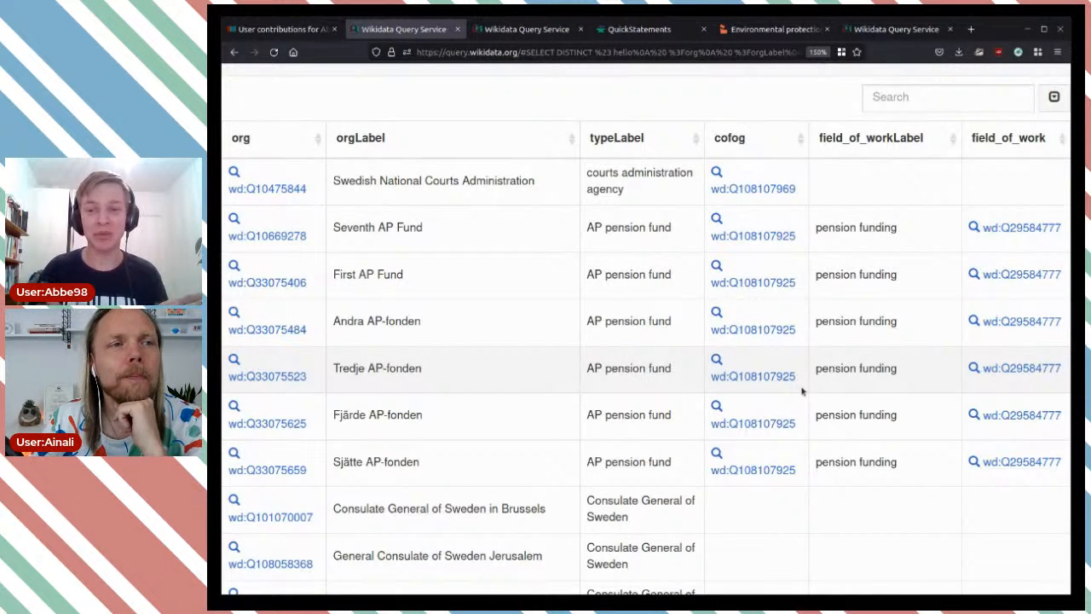
Replace property P101 in the field_of_work OPTIONAL clause with main subject (P921), found by searching for "main sub"
scroll(689, 255, up, 6)
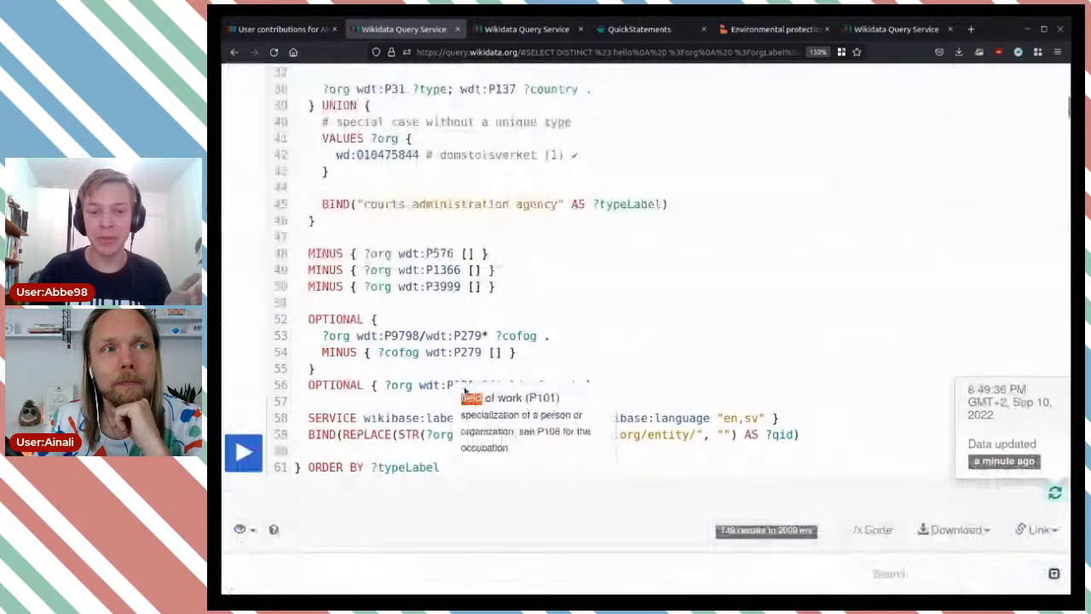
double_click(460, 385)
key(BackSpace)
key(ctrl+space)
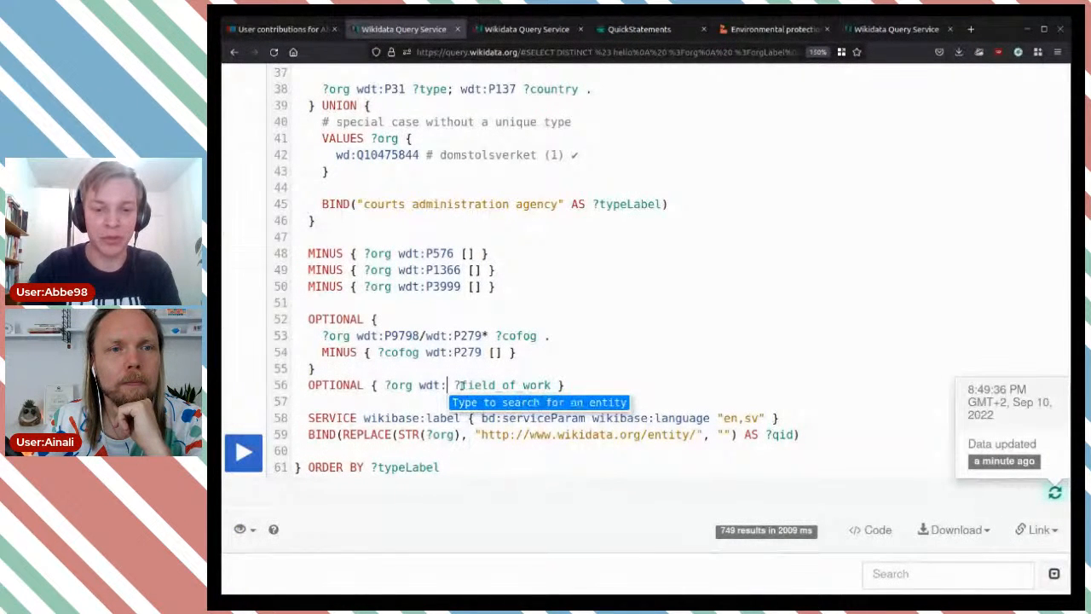
text(main)
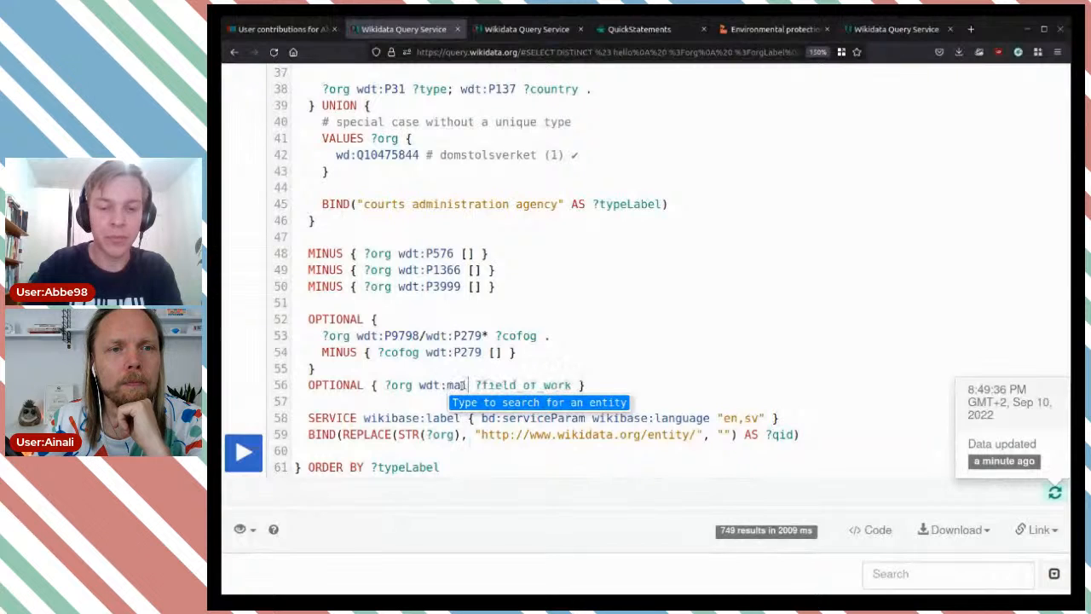
text( sub)
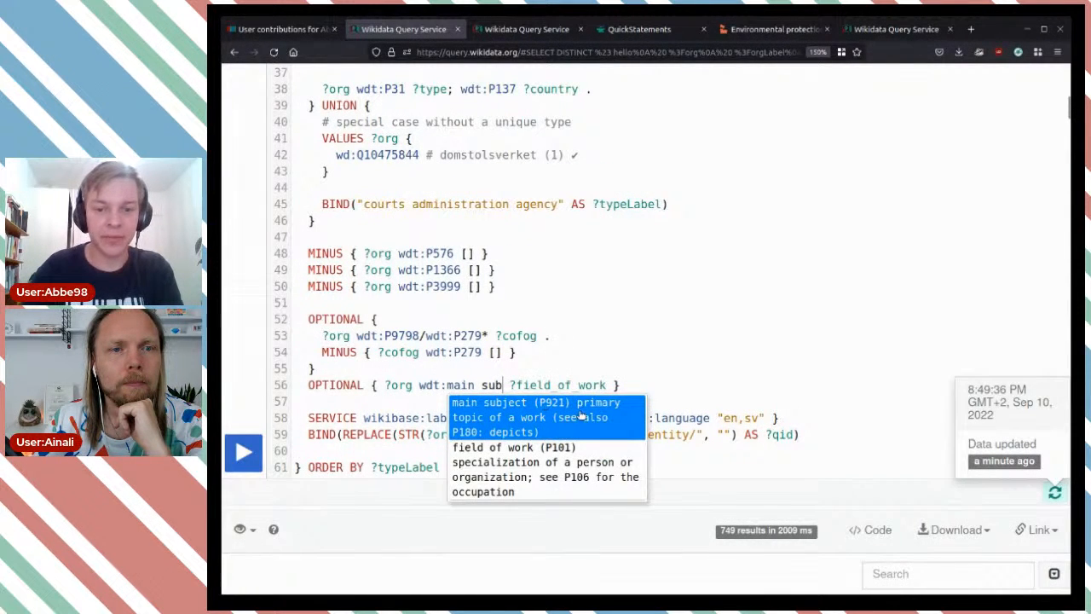
key(Return)
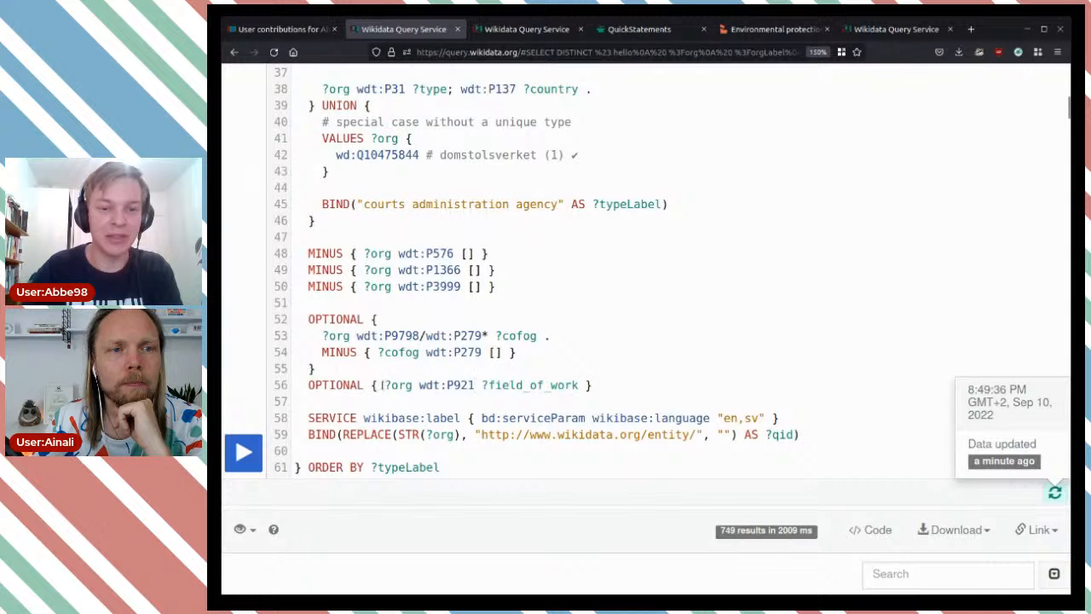
Remove the OPTIONAL wrapper around the P921 triple so main subject becomes required, and run the query
drag(383, 385, 310, 388)
key(BackSpace)
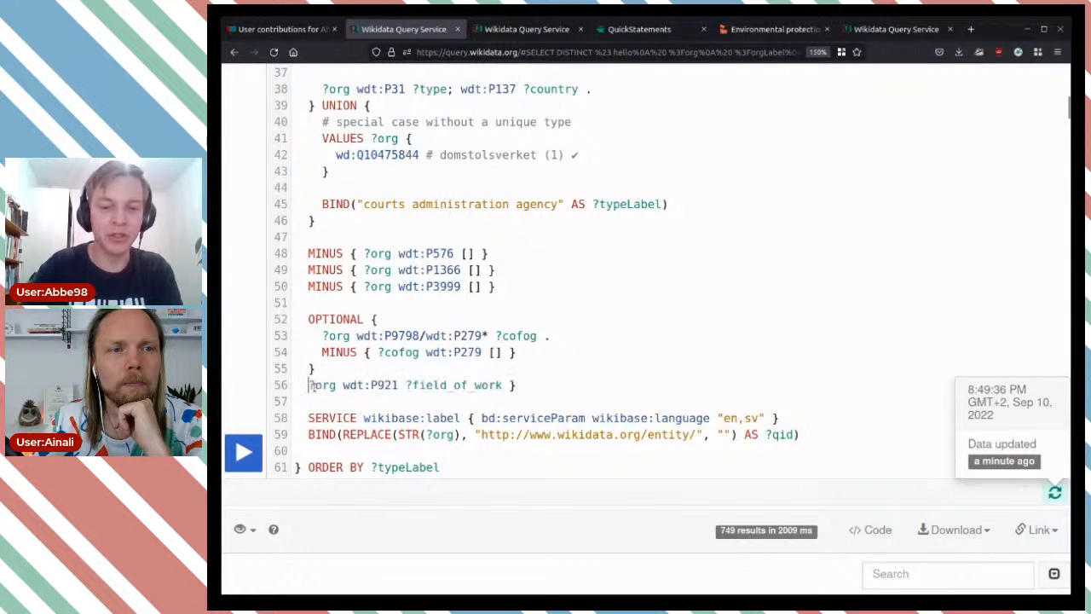
key(BackSpace)
click(247, 443)
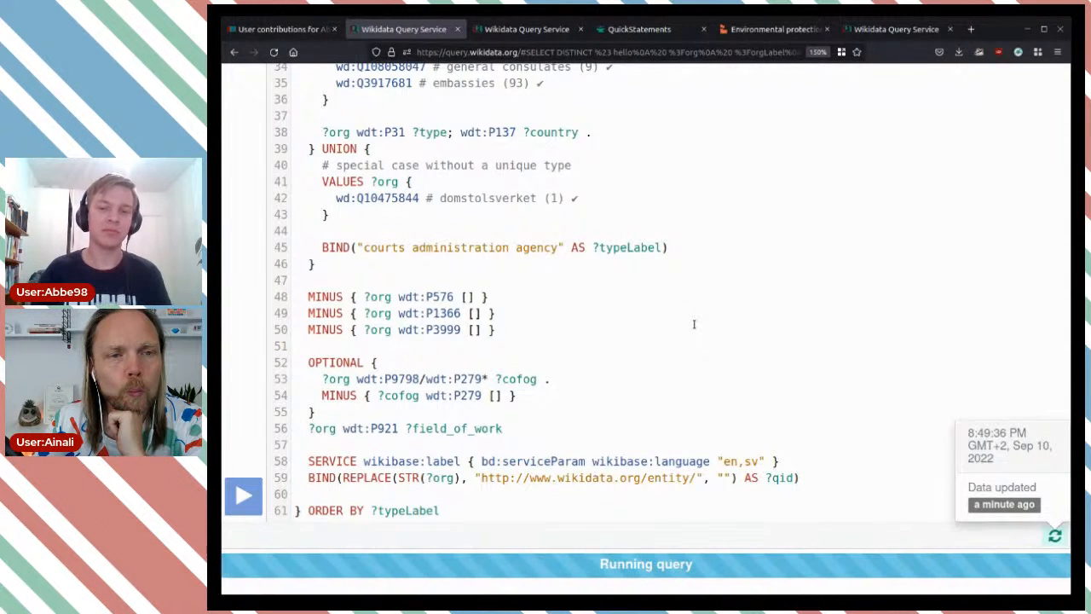
Review the agency types, UNION blocks and the required P921 line in the query while it runs
scroll(697, 332, up, 4)
scroll(701, 340, down, 4)
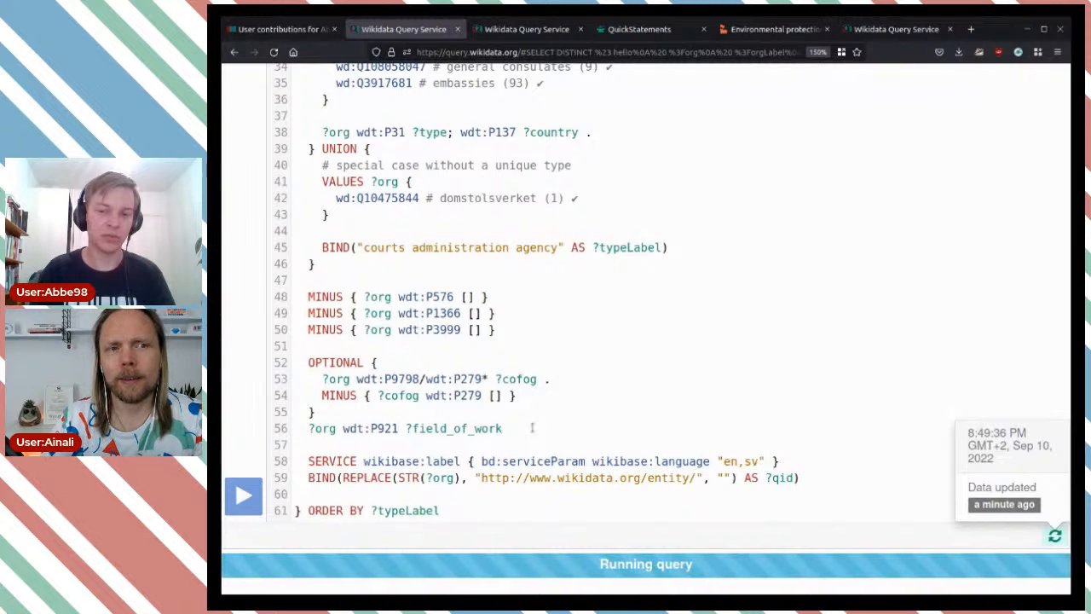
drag(531, 427, 310, 428)
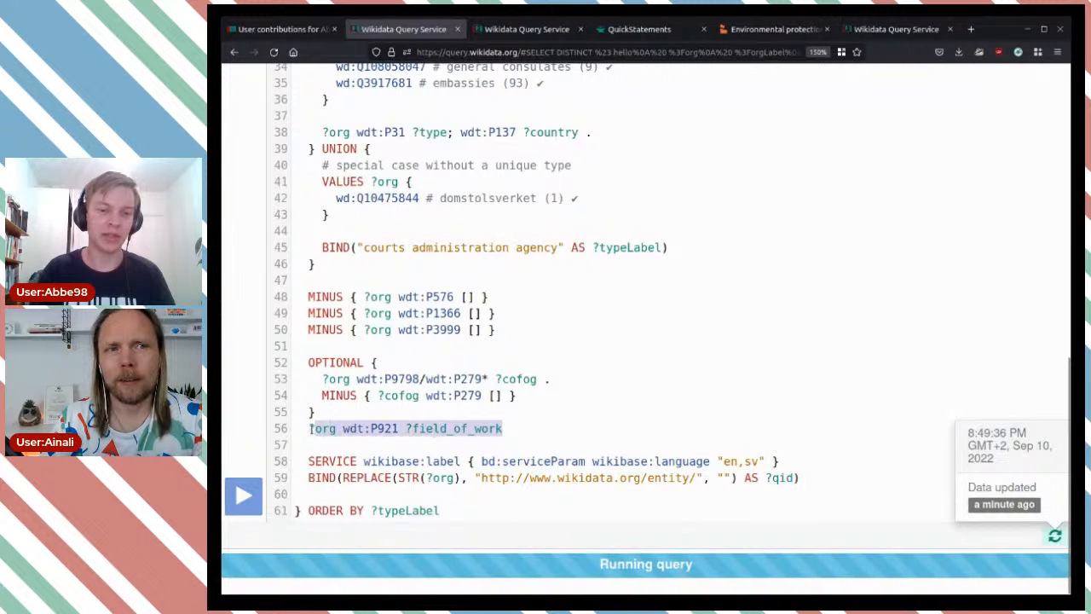
scroll(605, 426, up, 5)
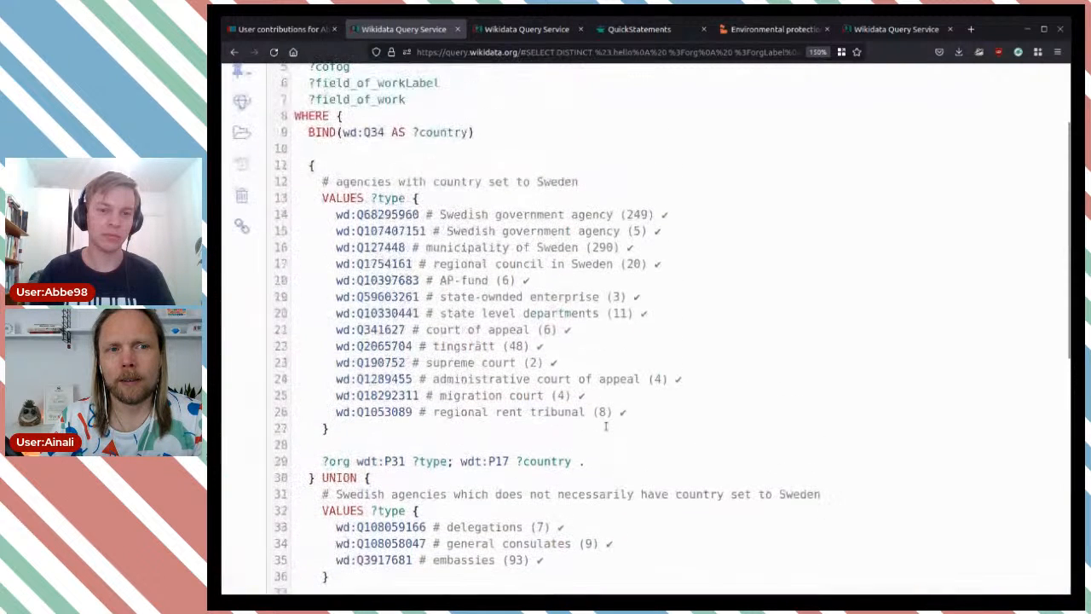
scroll(605, 426, down, 5)
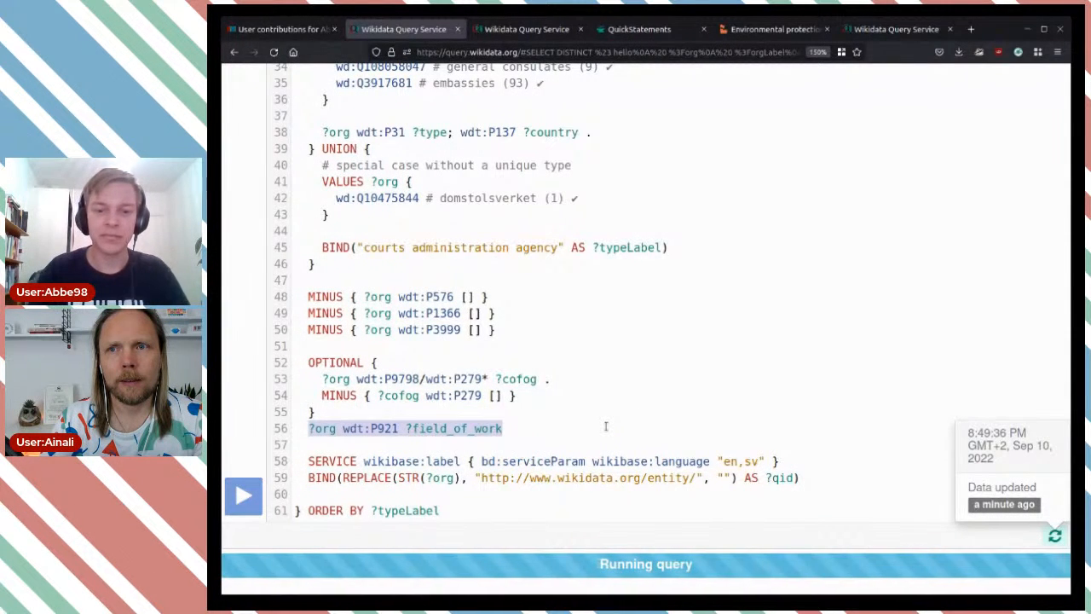
scroll(597, 375, up, 10)
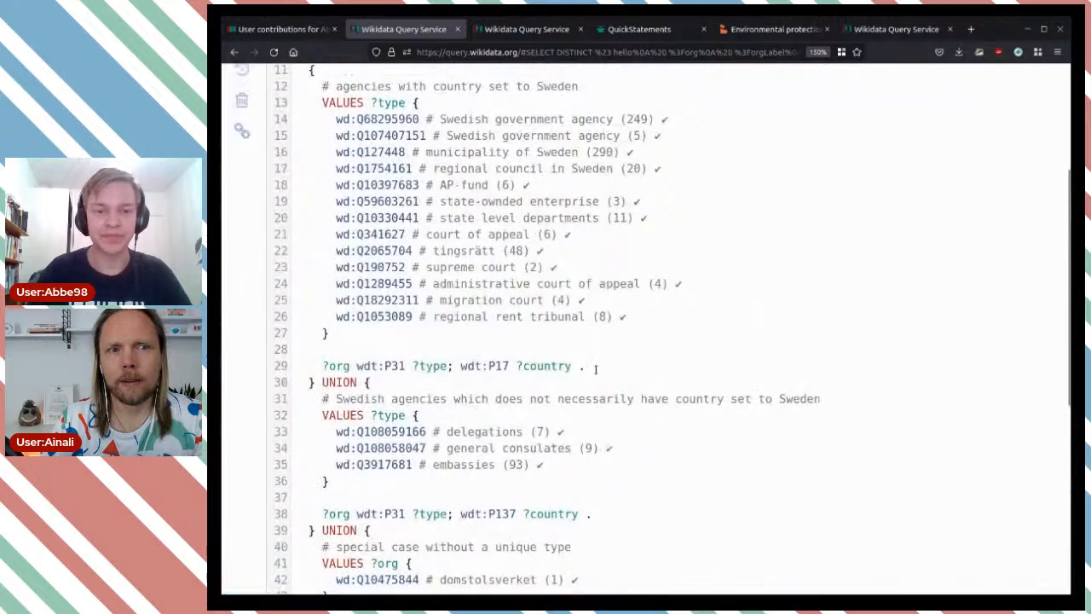
scroll(595, 369, down, 10)
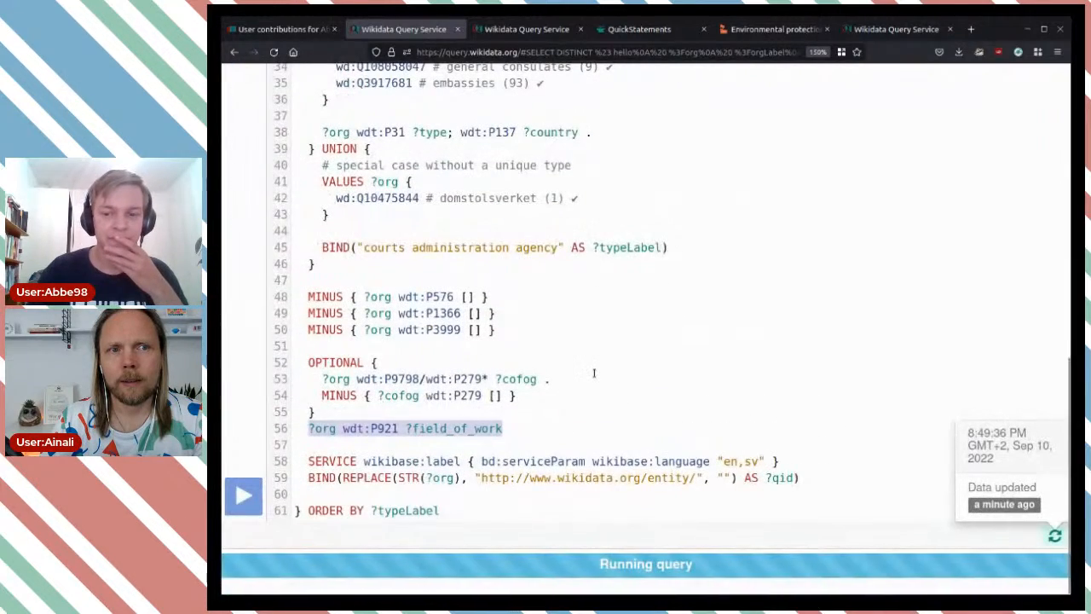
click(593, 372)
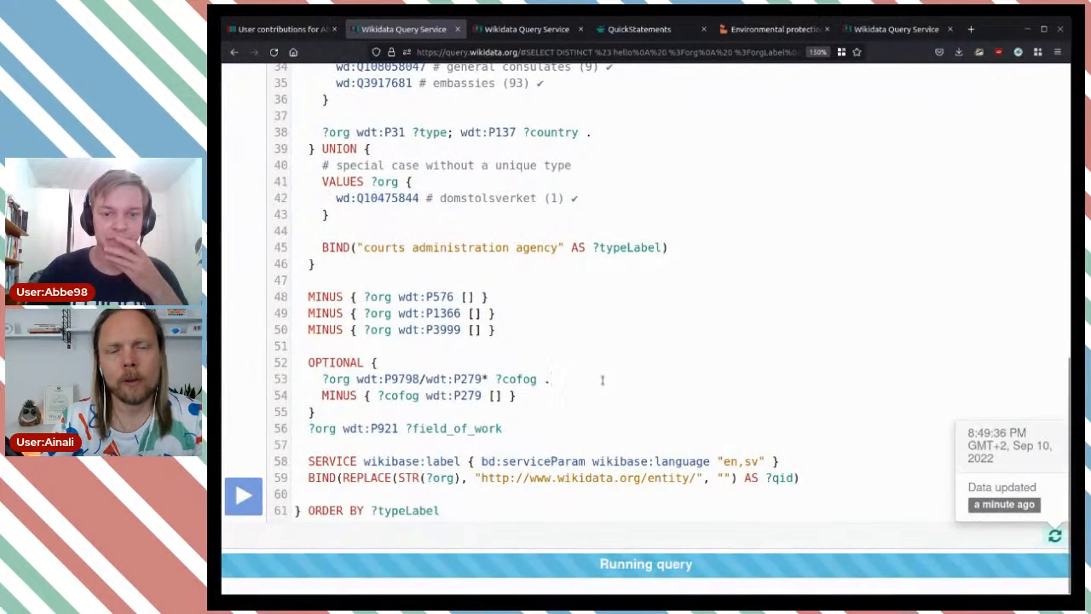
scroll(602, 380, up, 10)
scroll(600, 381, up, 2)
scroll(600, 380, down, 10)
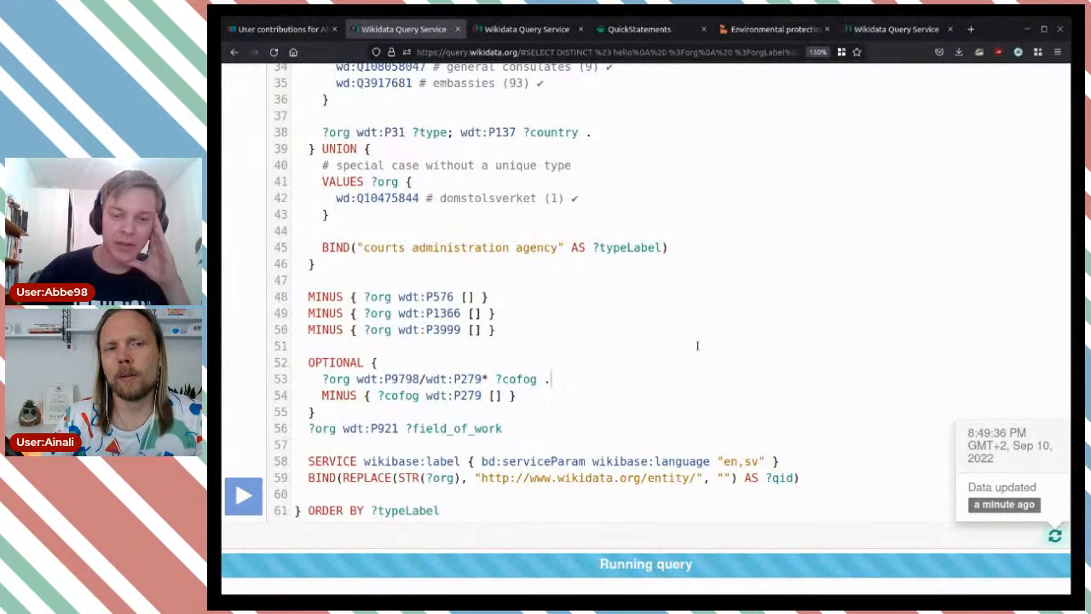
scroll(697, 345, up, 5)
scroll(697, 345, up, 5)
scroll(697, 345, up, 2)
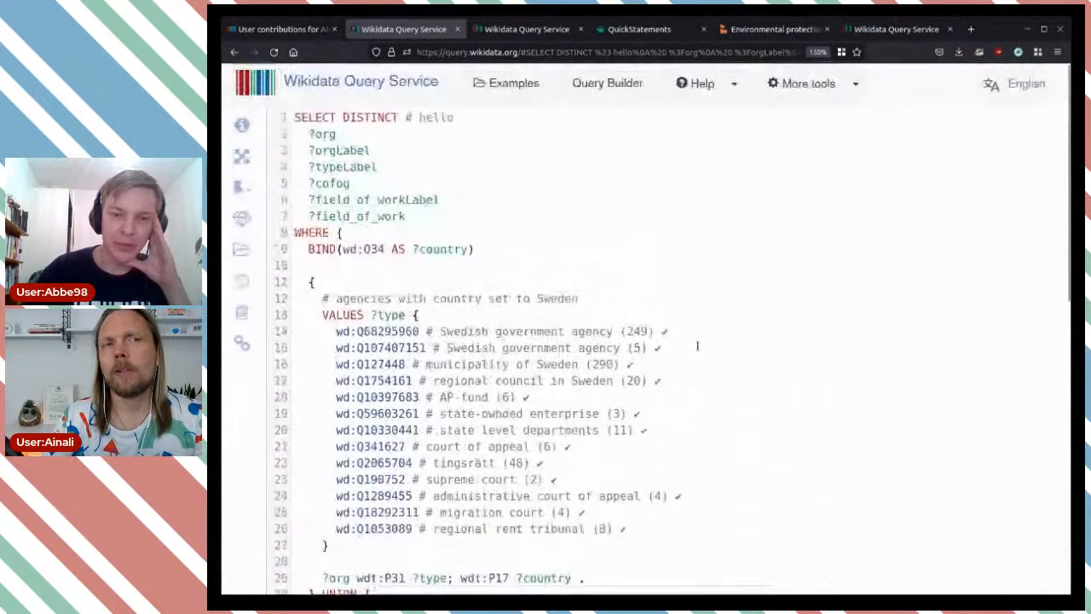
Copy the entire Swedish agencies query and paste it over the short qid and P101 query in the other query page
scroll(697, 345, down, 10)
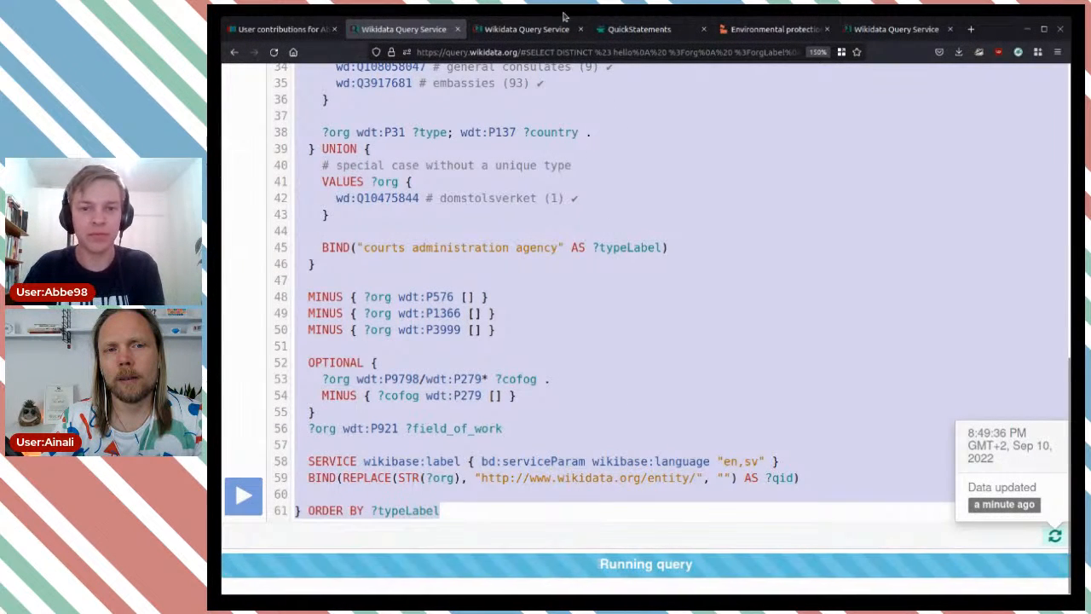
click(545, 30)
scroll(528, 204, up, 2)
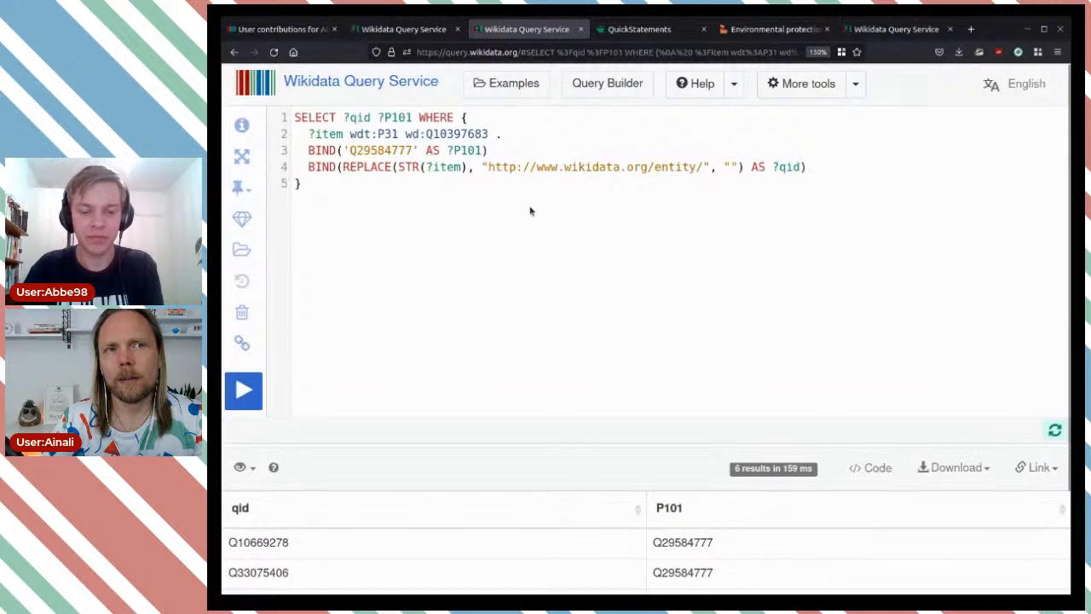
key(ctrl+a)
key(ctrl+v)
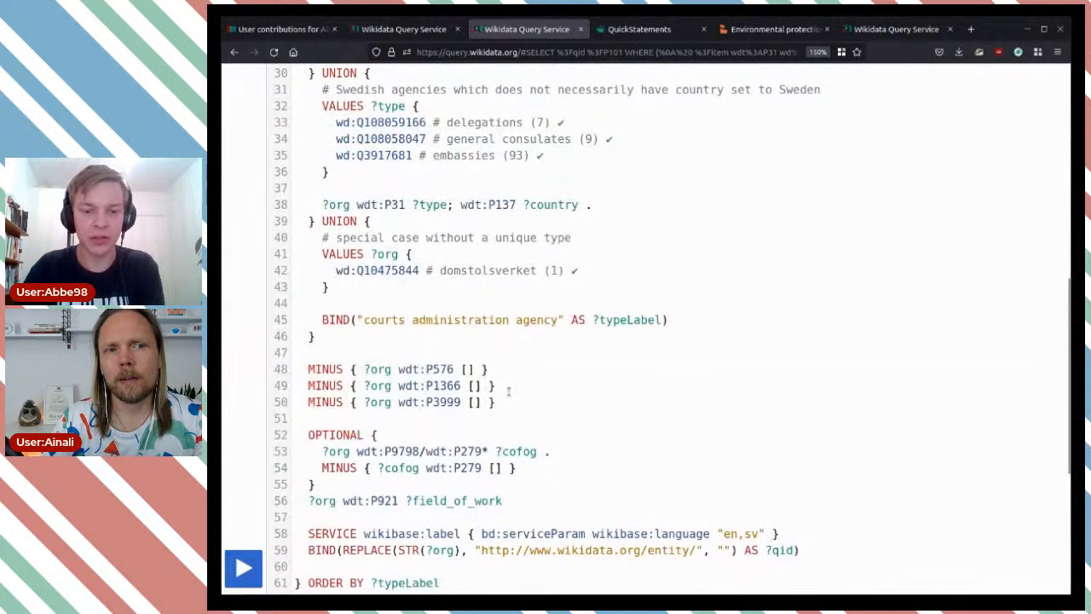
key(ctrl+Return)
scroll(426, 341, down, 3)
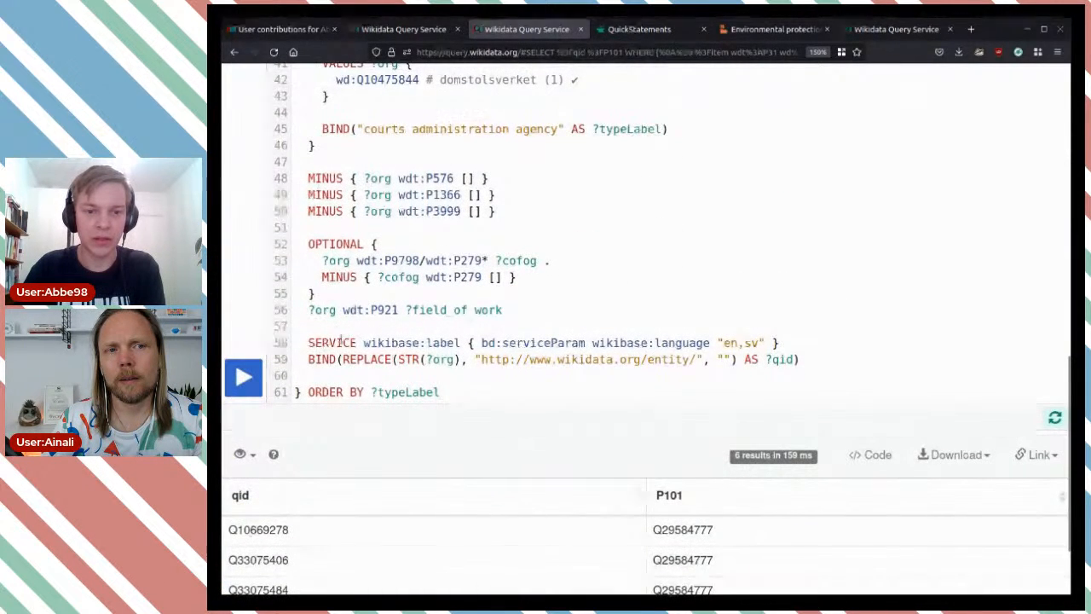
Wrap the P921 field_of_work triple in an OPTIONAL { } clause again and run the pasted query
drag(377, 246, 310, 244)
key(ctrl+c)
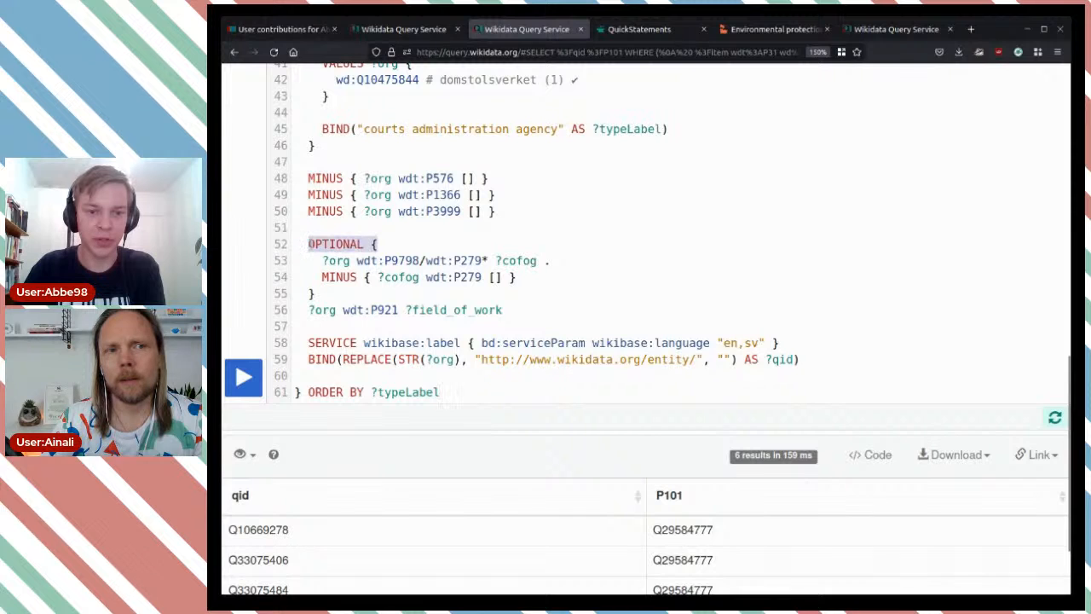
click(308, 309)
key(ctrl+v)
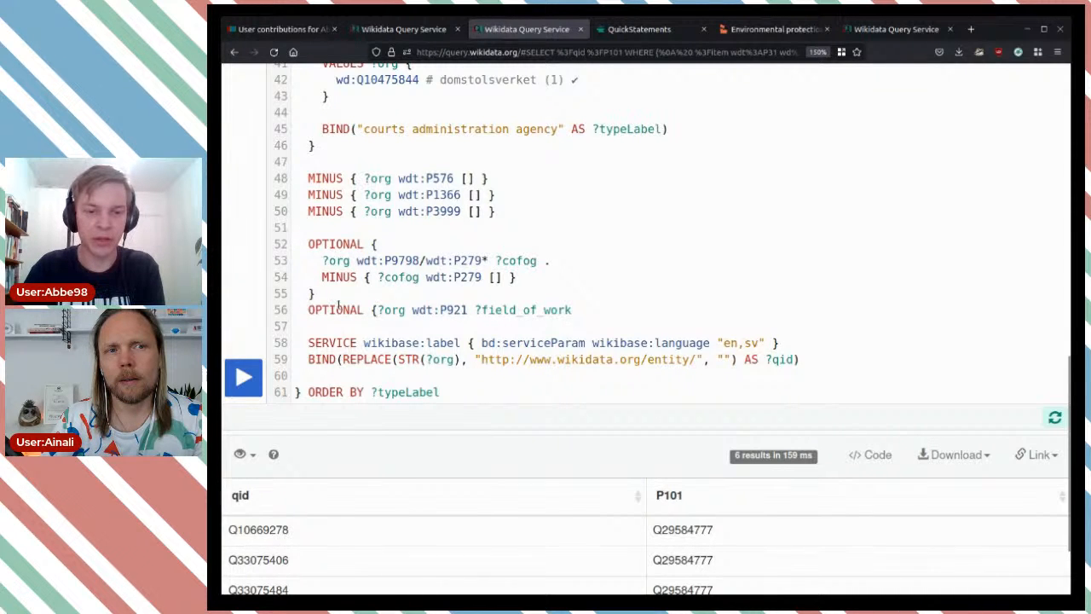
text(})
key(ctrl+Return)
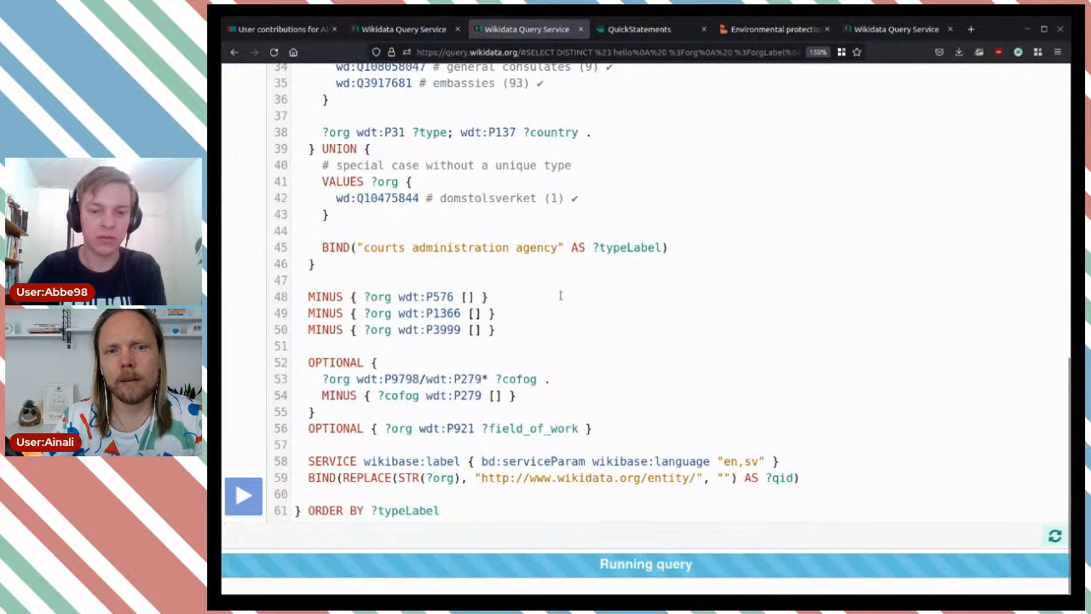
Browse the agency results of the query with optional P921 for field_of_work values
scroll(561, 296, down, 5)
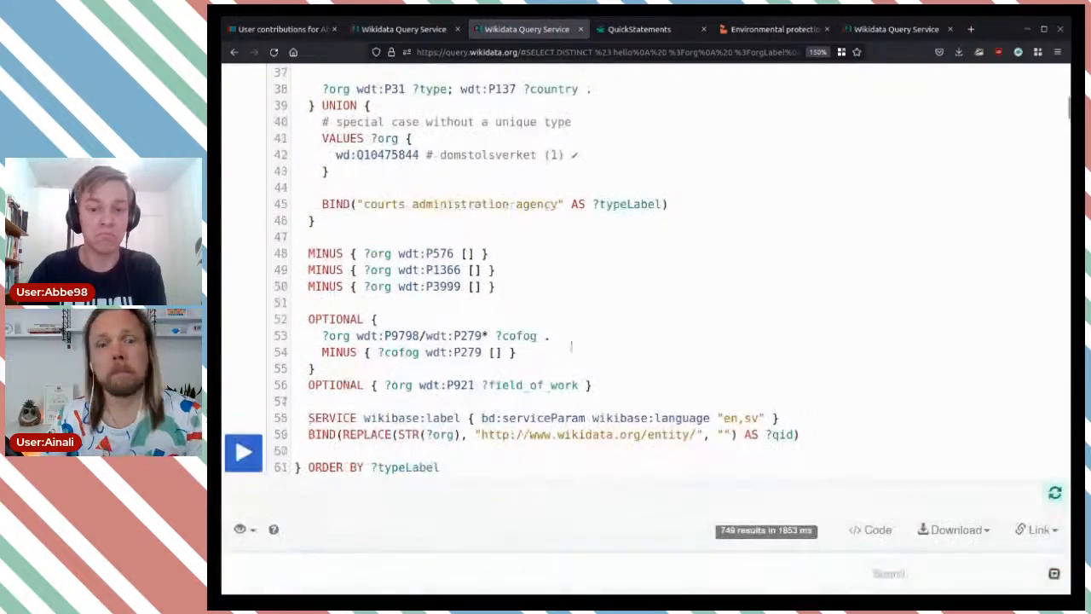
scroll(540, 281, down, 5)
scroll(541, 285, down, 3)
scroll(540, 282, up, 10)
scroll(542, 285, down, 15)
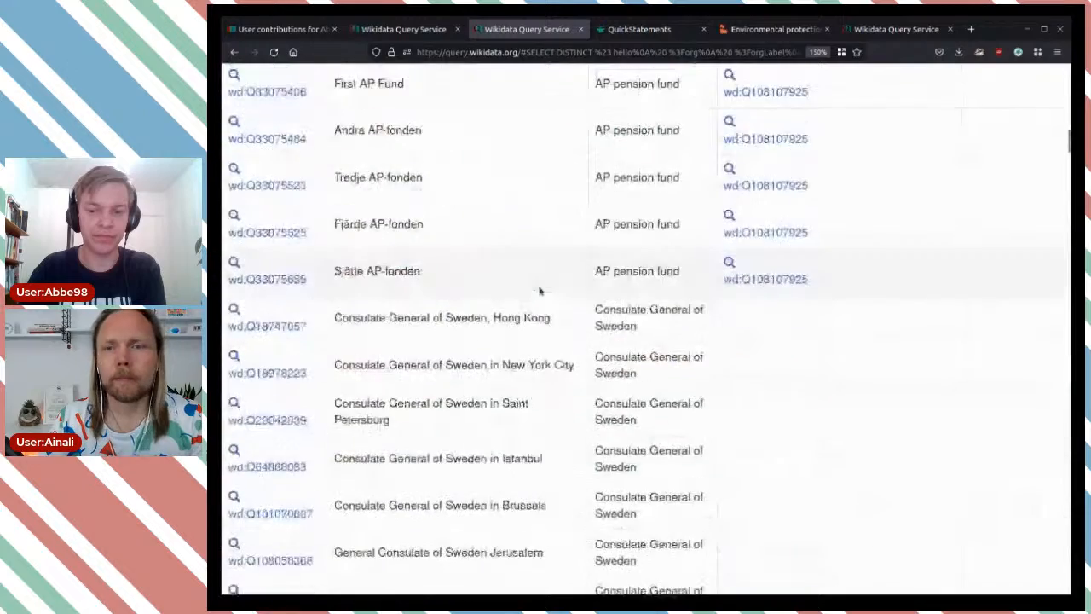
scroll(598, 296, down, 20)
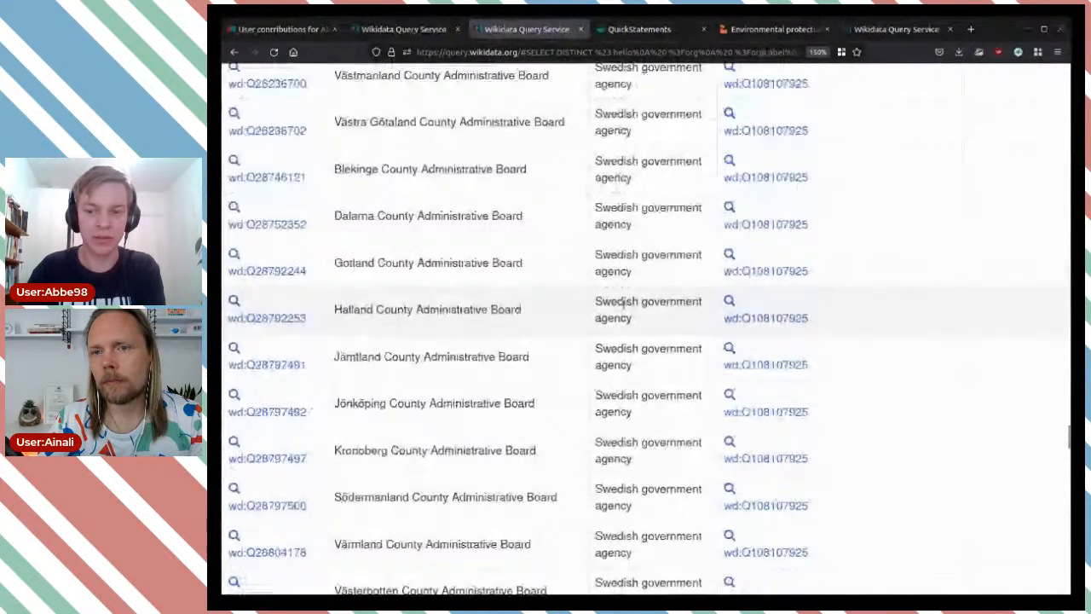
scroll(623, 302, down, 15)
click(399, 31)
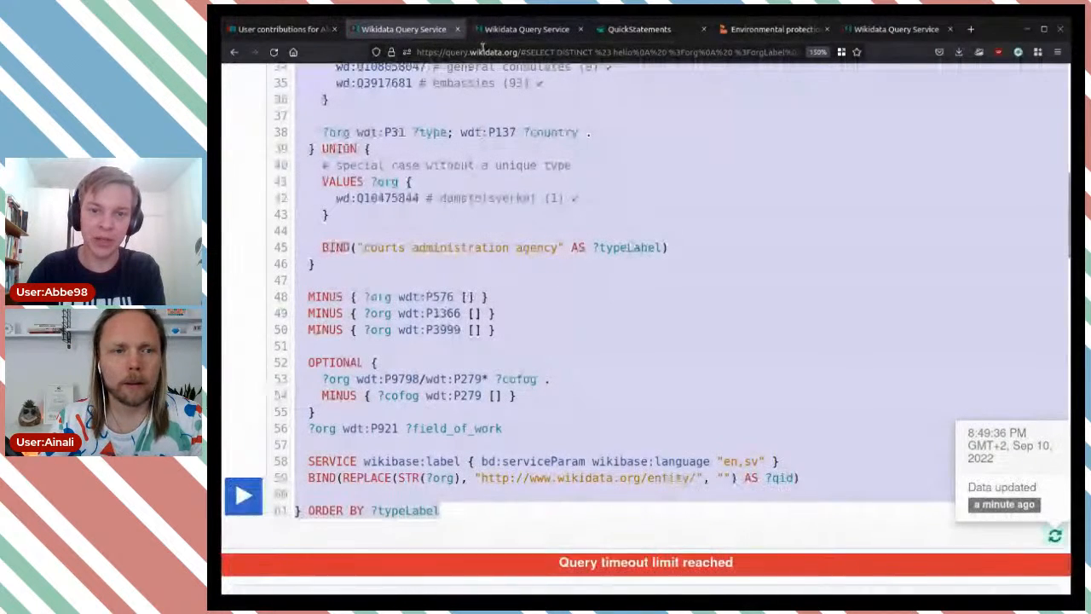
click(511, 37)
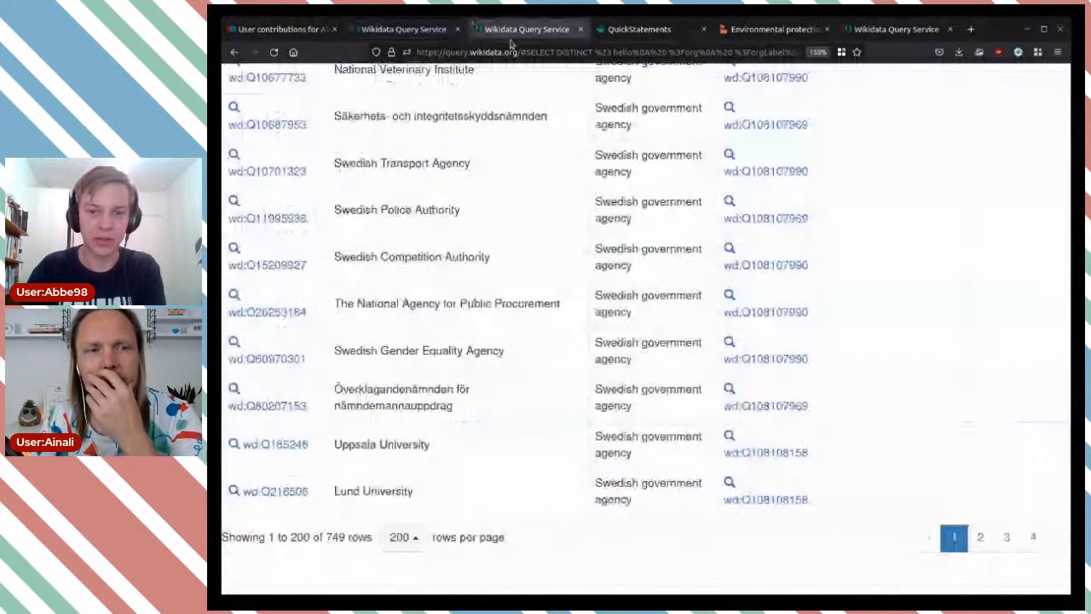
Move the OPTIONAL P921 field_of_work clause up to directly after the last UNION block, ahead of the MINUS lines
scroll(835, 366, up, 5)
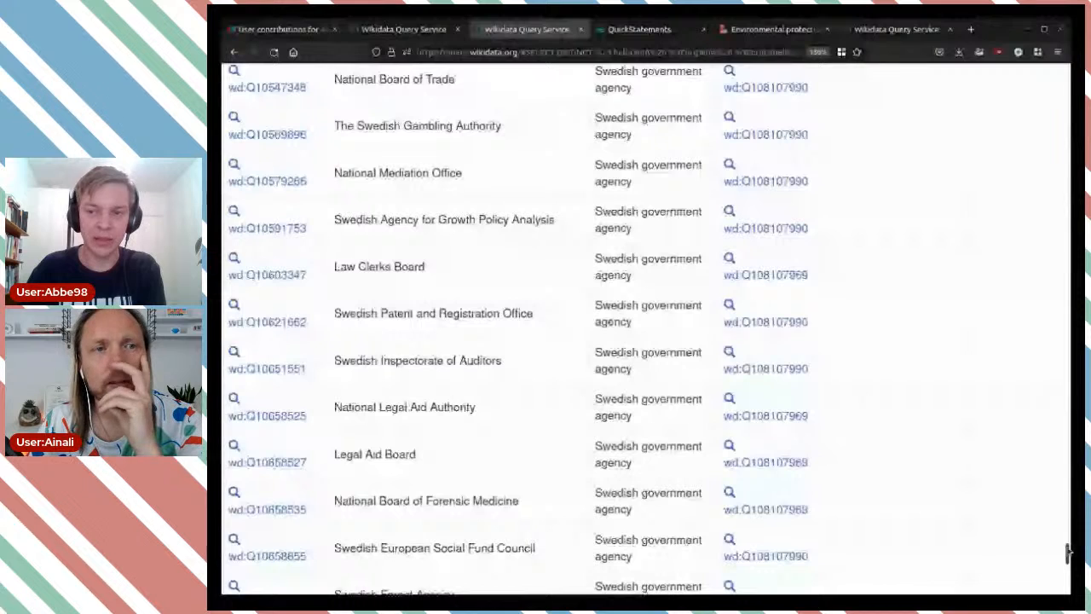
scroll(1067, 553, up, 10)
drag(592, 265, 308, 265)
key(ctrl+c)
key(BackSpace)
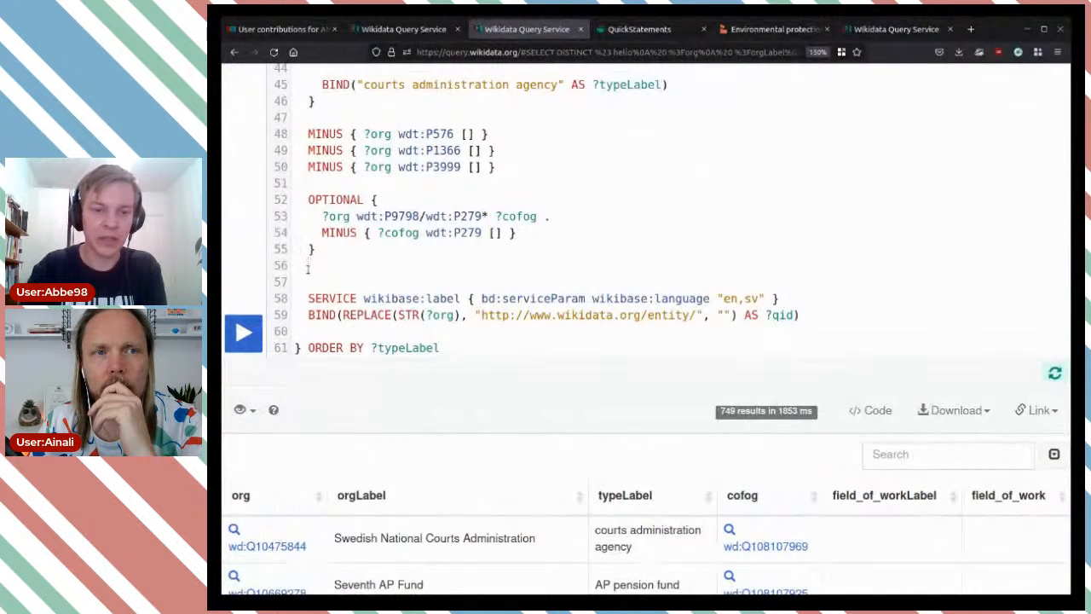
scroll(385, 375, up, 5)
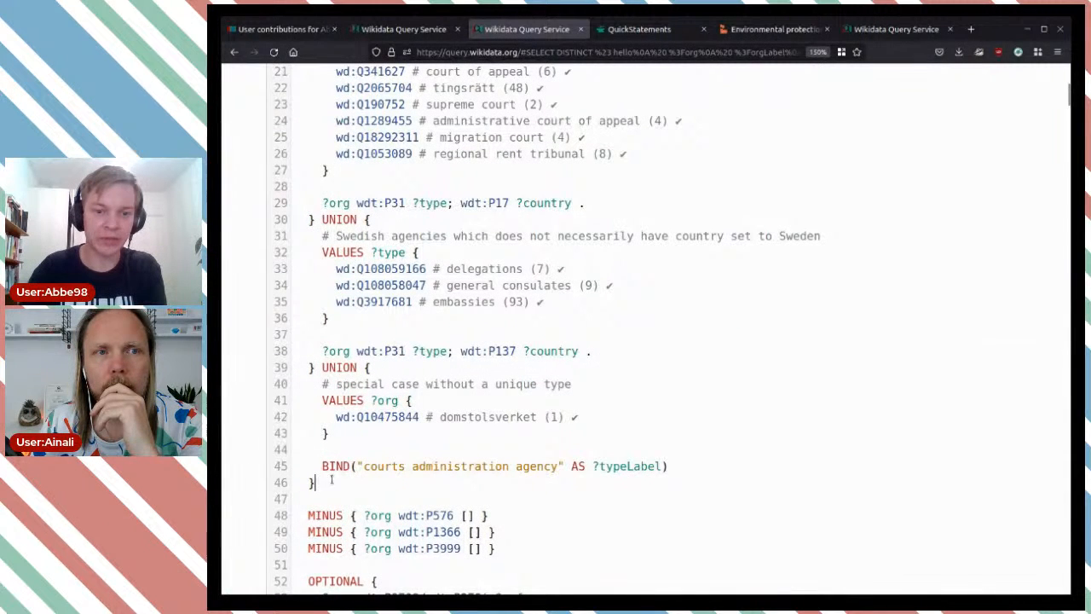
key(Return)
key(ctrl+v)
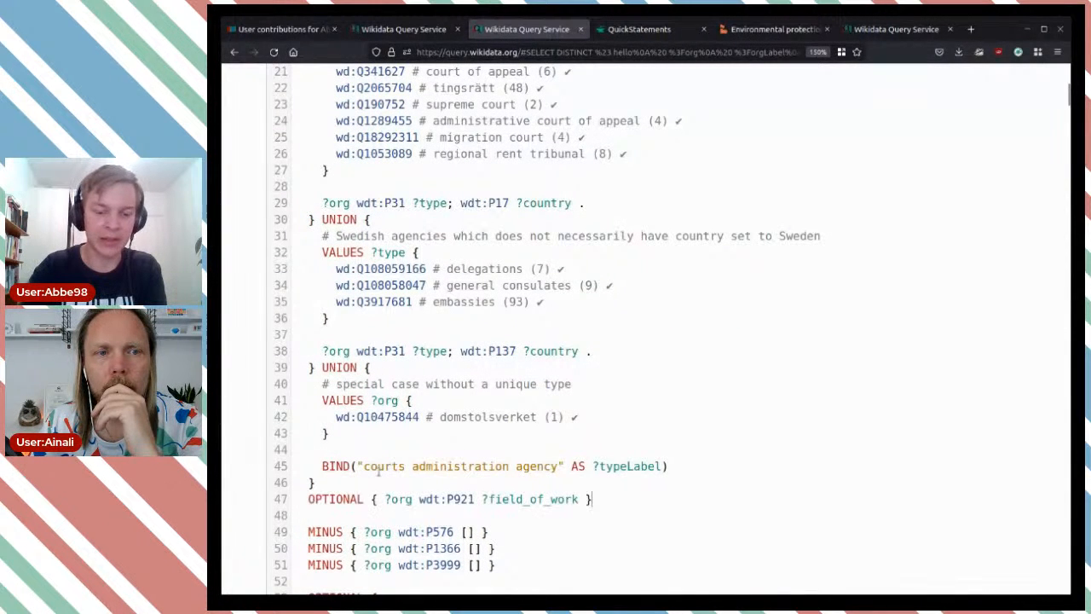
Remove the OPTIONAL wrapper from the relocated P921 triple so field_of_work becomes required, and run the query
drag(384, 499, 308, 499)
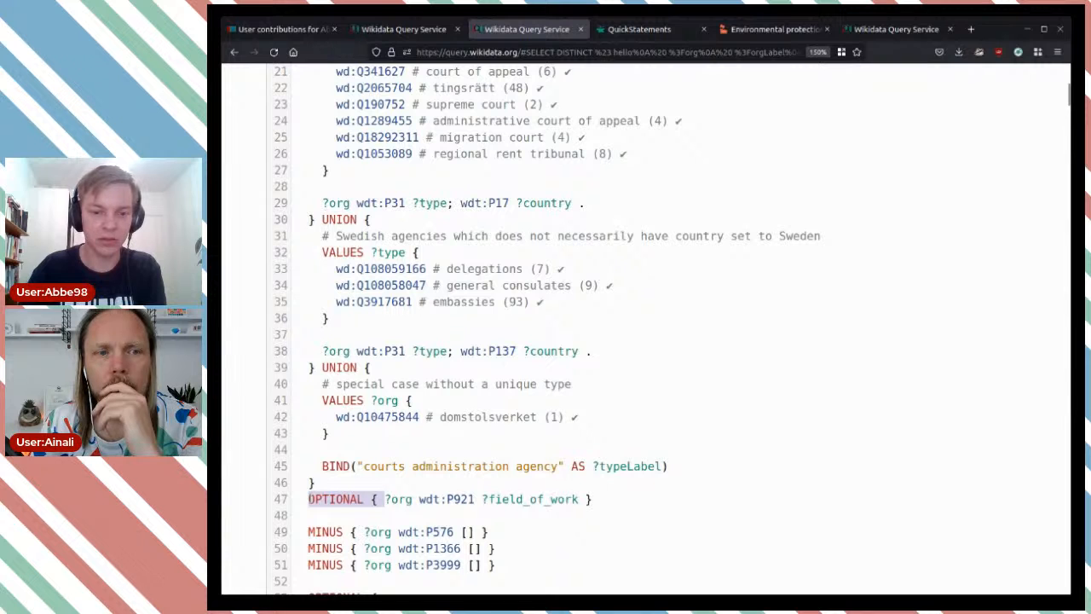
key(BackSpace)
click(527, 501)
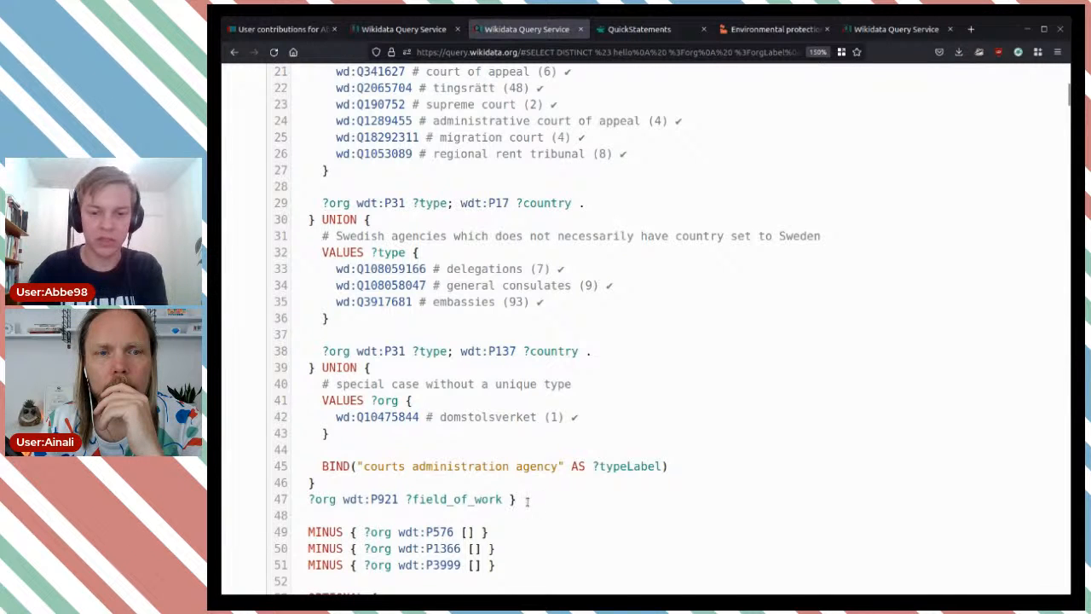
scroll(434, 466, down, 5)
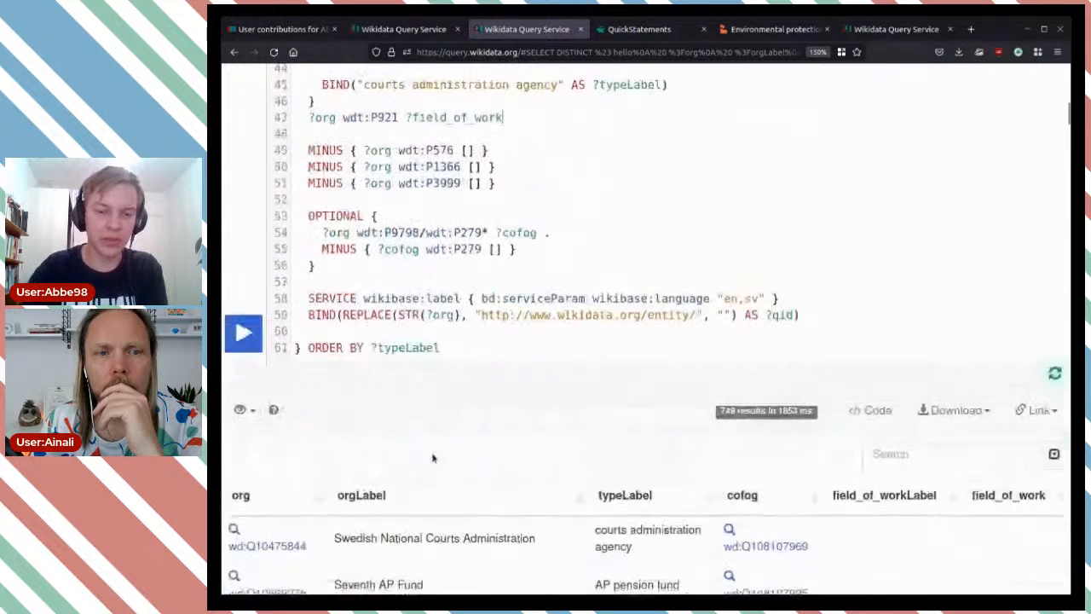
click(242, 335)
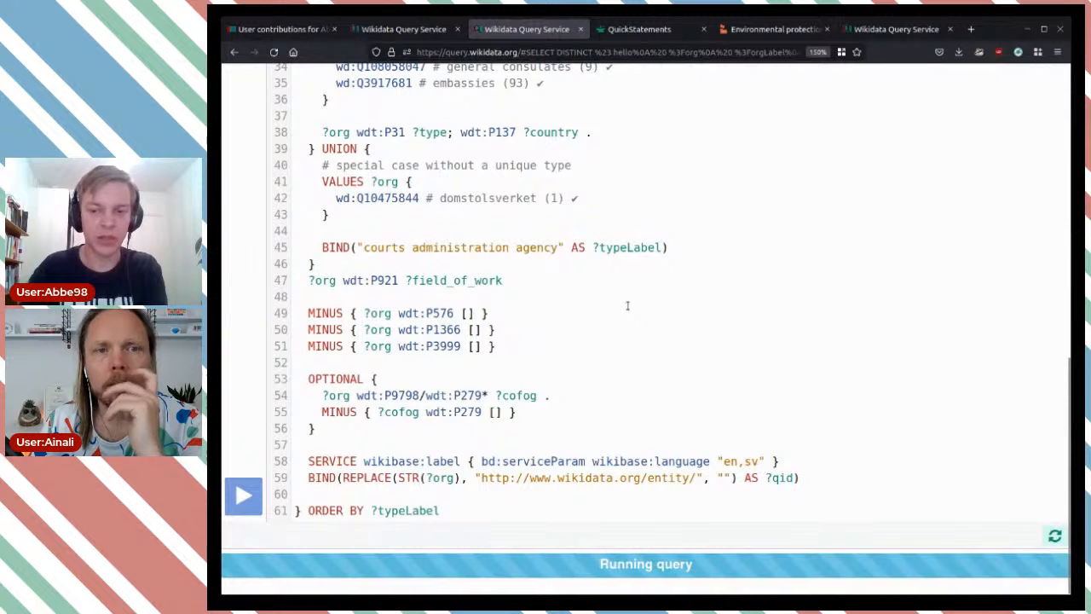
Compare the placement of the required P921 line in the two query pages while the query runs
click(413, 32)
click(668, 353)
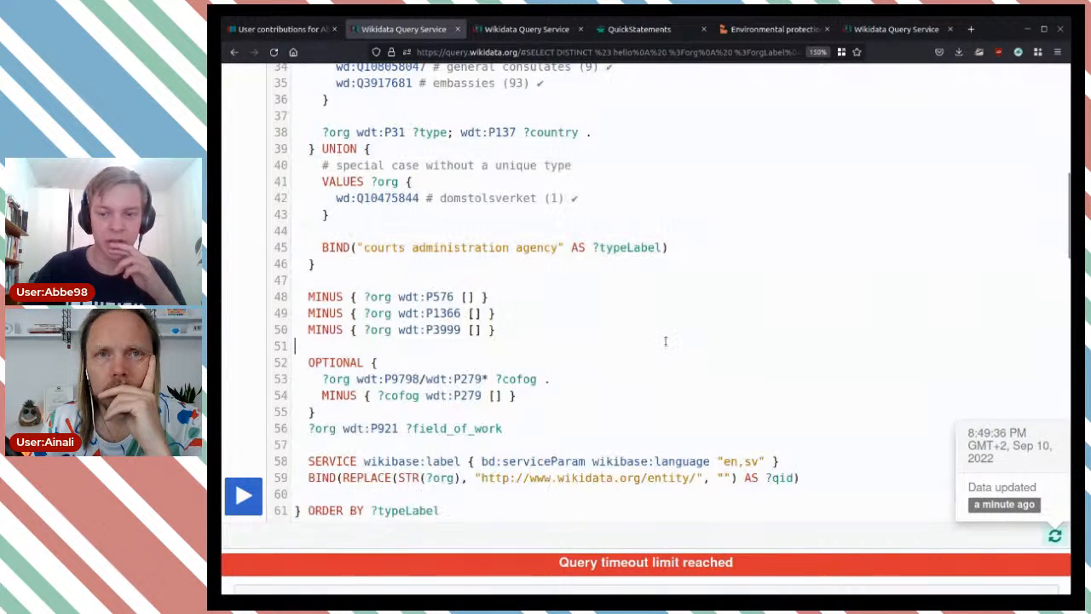
scroll(667, 345, down, 2)
scroll(666, 343, up, 3)
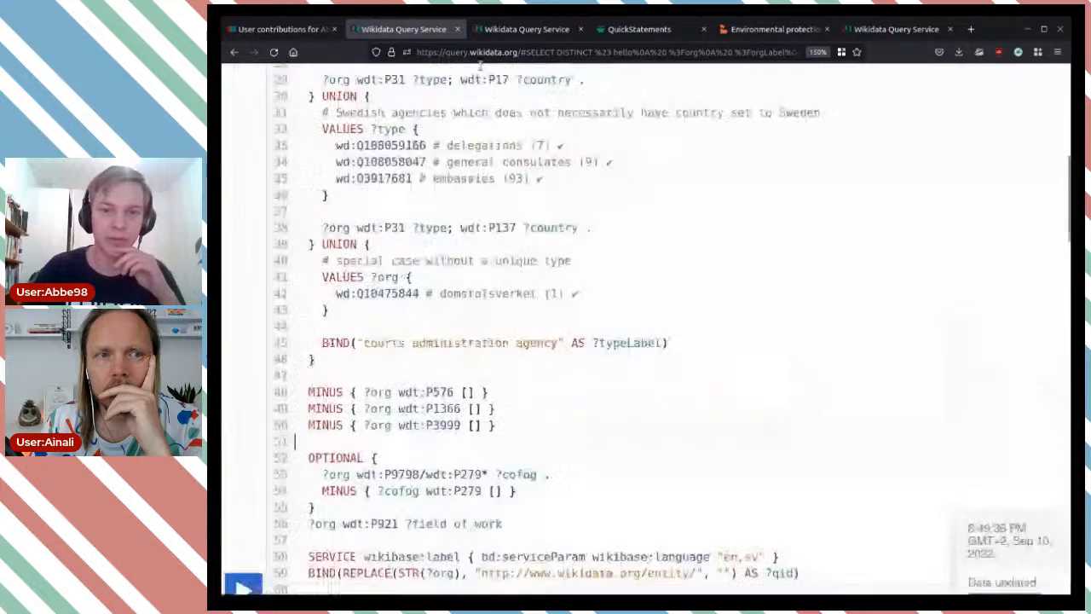
key(ctrl+Tab)
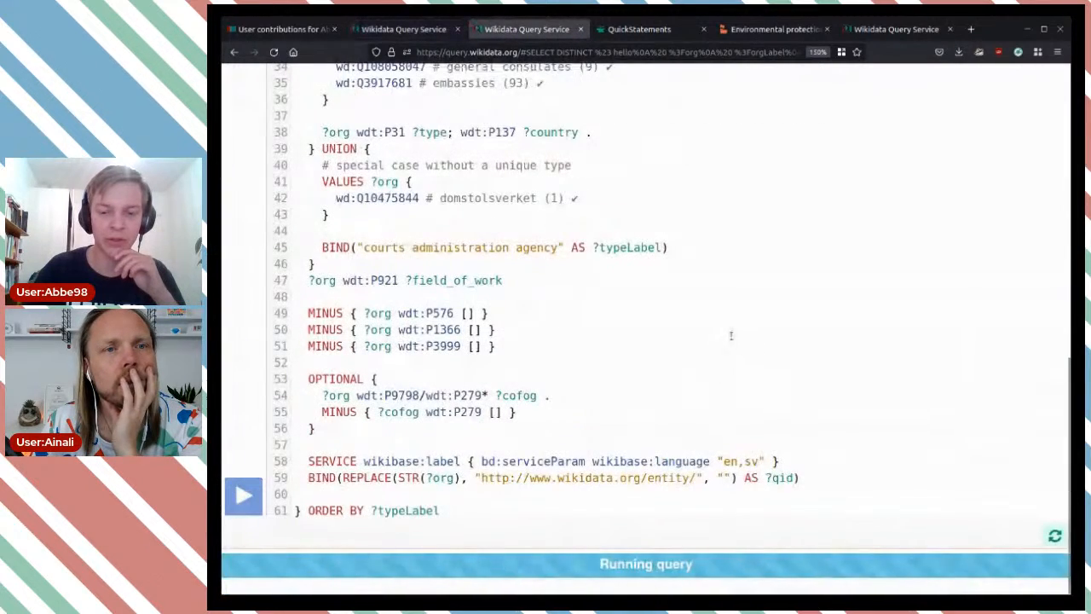
scroll(730, 337, up, 5)
In the first query page, wrap the P921 field_of_work triple in an OPTIONAL { } clause and run the query
key(ctrl+shift+Tab)
scroll(482, 362, down, 3)
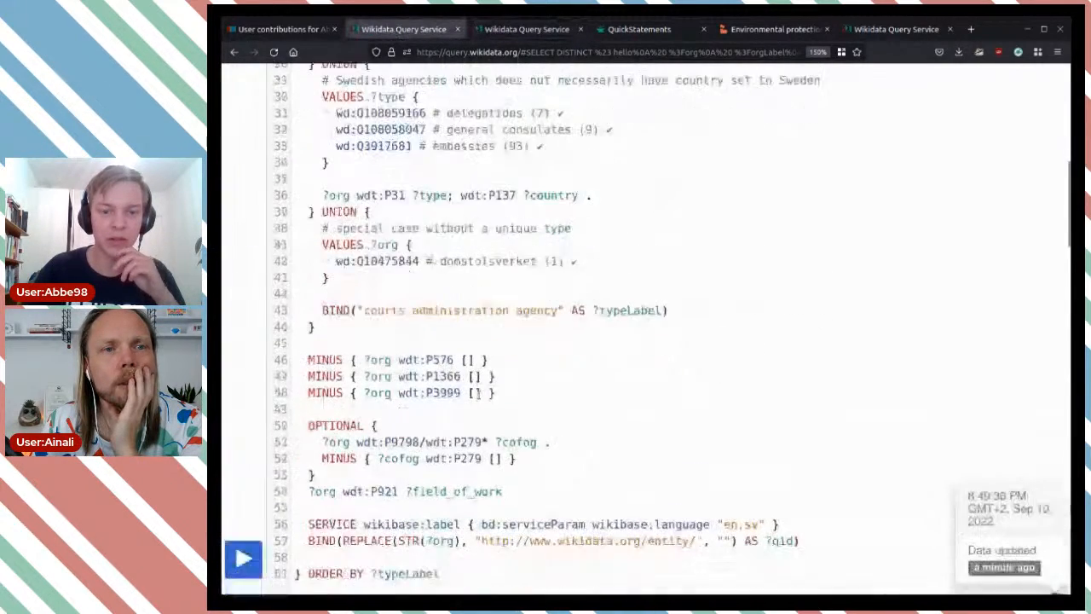
click(313, 430)
text(OPTION)
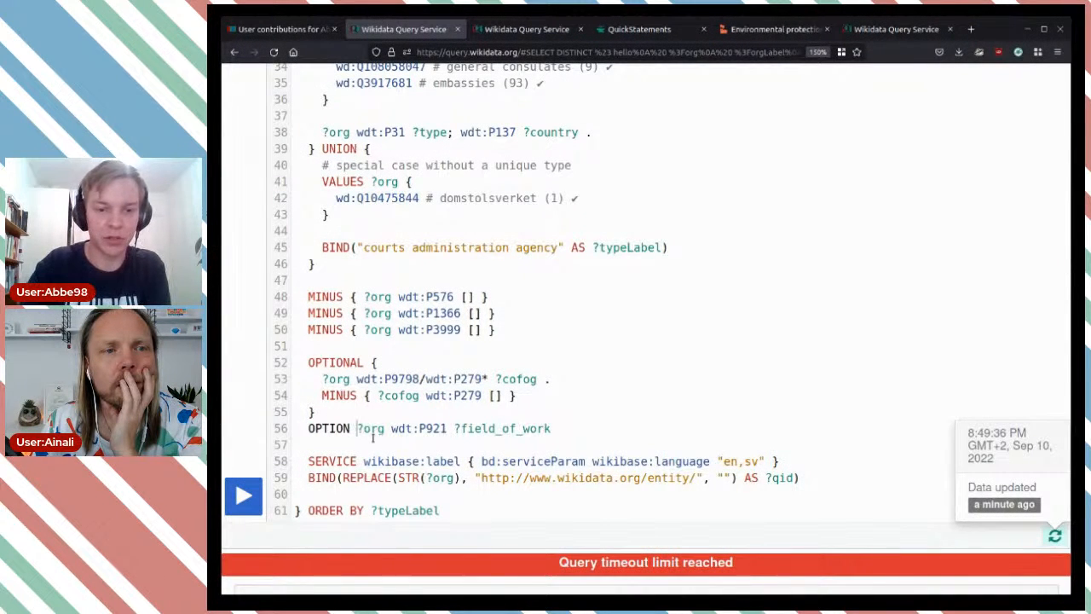
key(BackSpace)
key(BackSpace)
key(BackSpace)
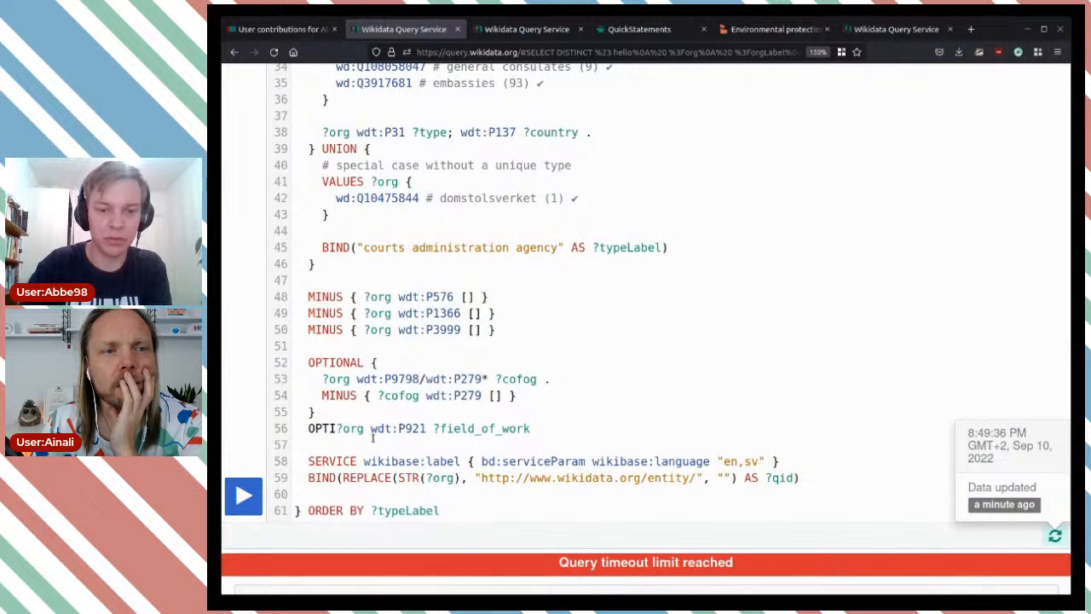
text(ONAL )
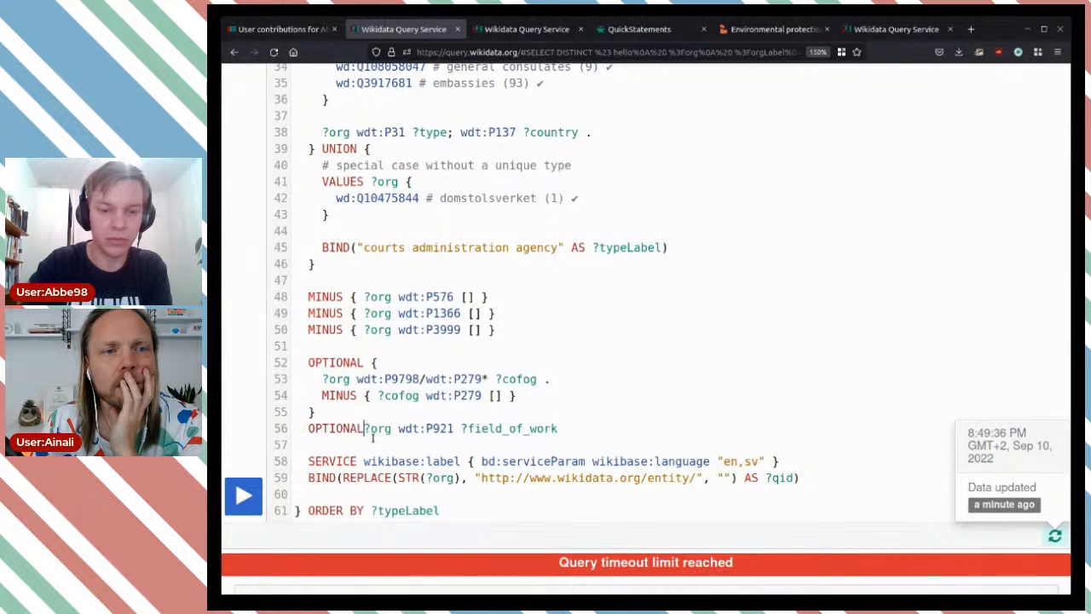
text({)
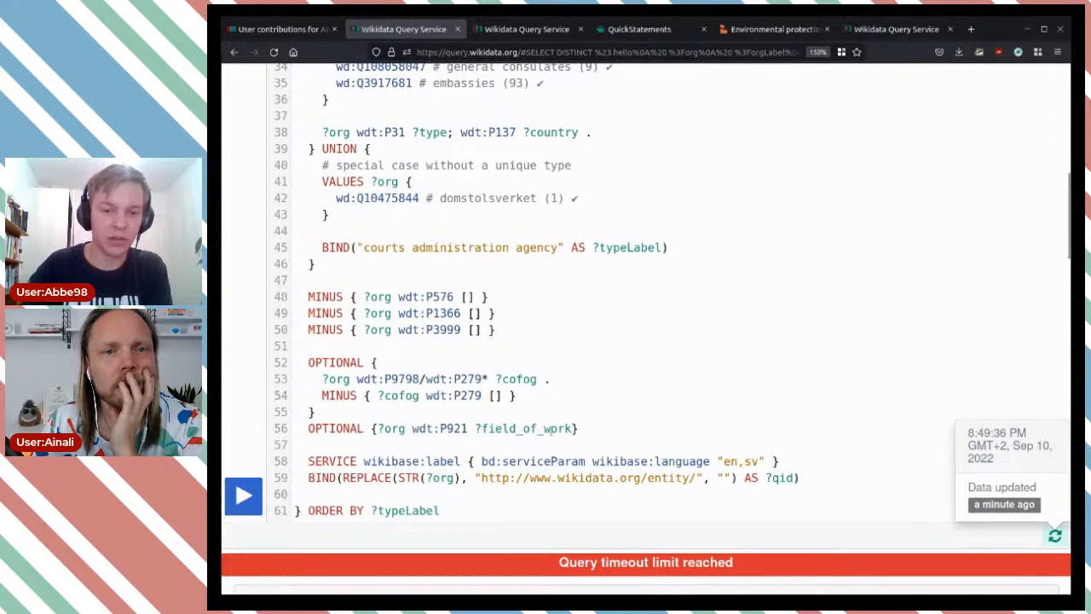
click(245, 494)
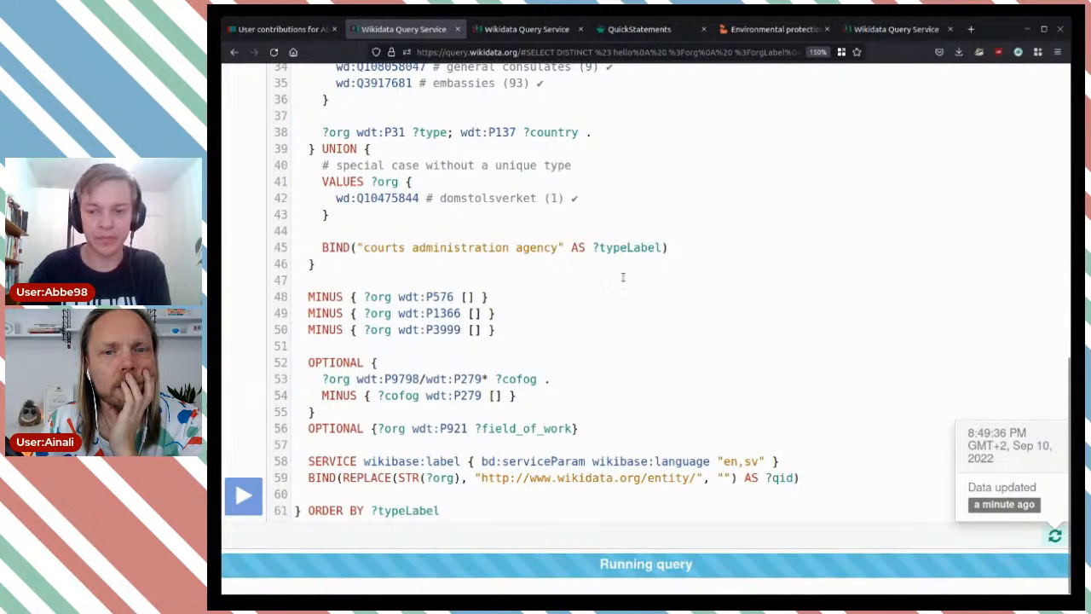
Look through the first two result pages for agencies that have a field_of_work value
scroll(928, 397, down, 20)
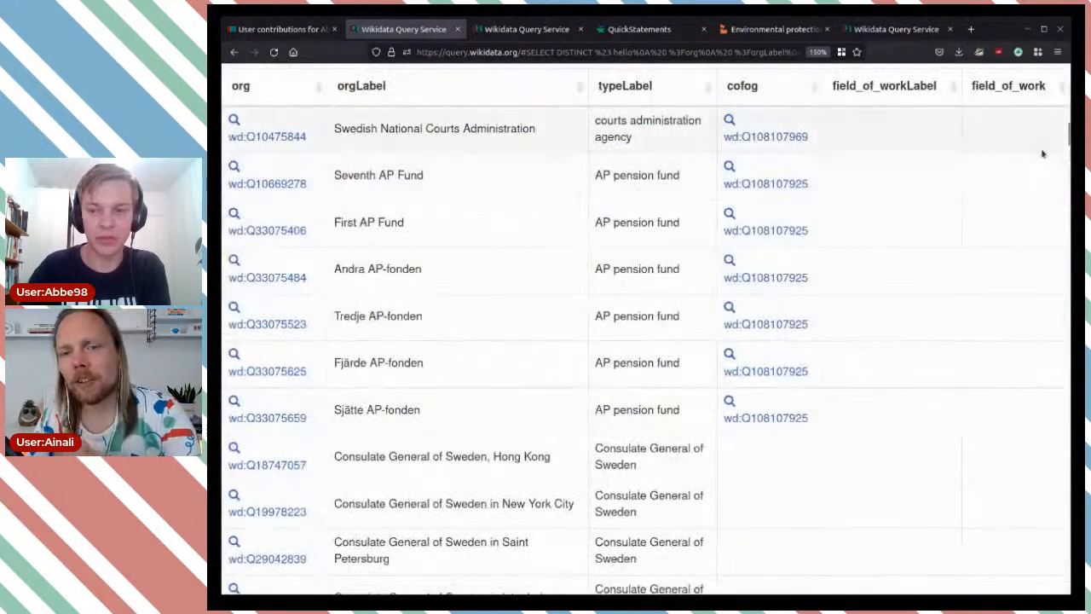
scroll(1053, 424, down, 10)
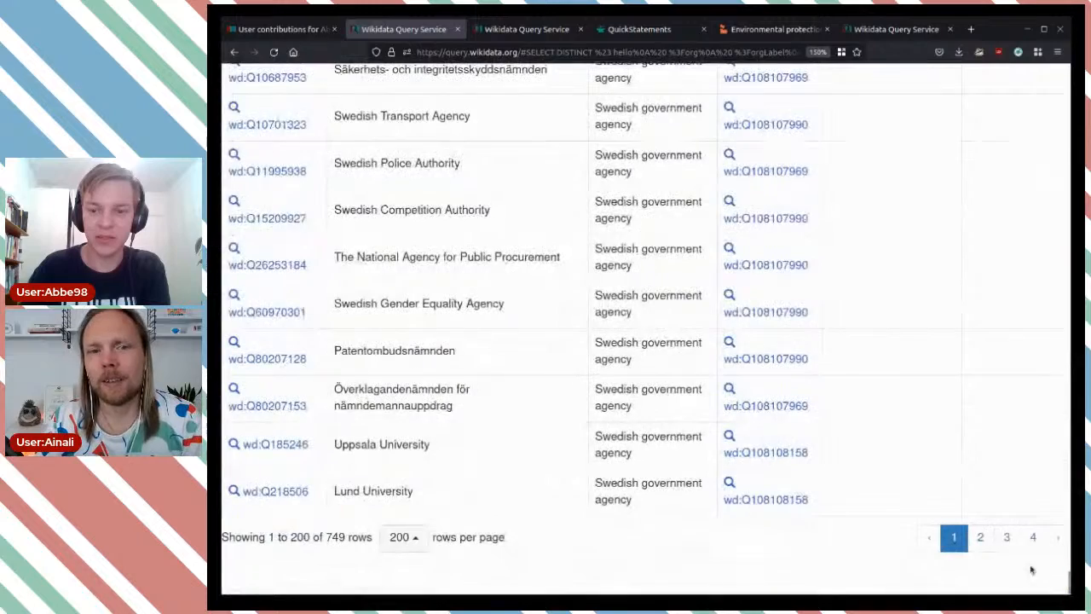
click(519, 32)
scroll(603, 263, down, 3)
click(403, 29)
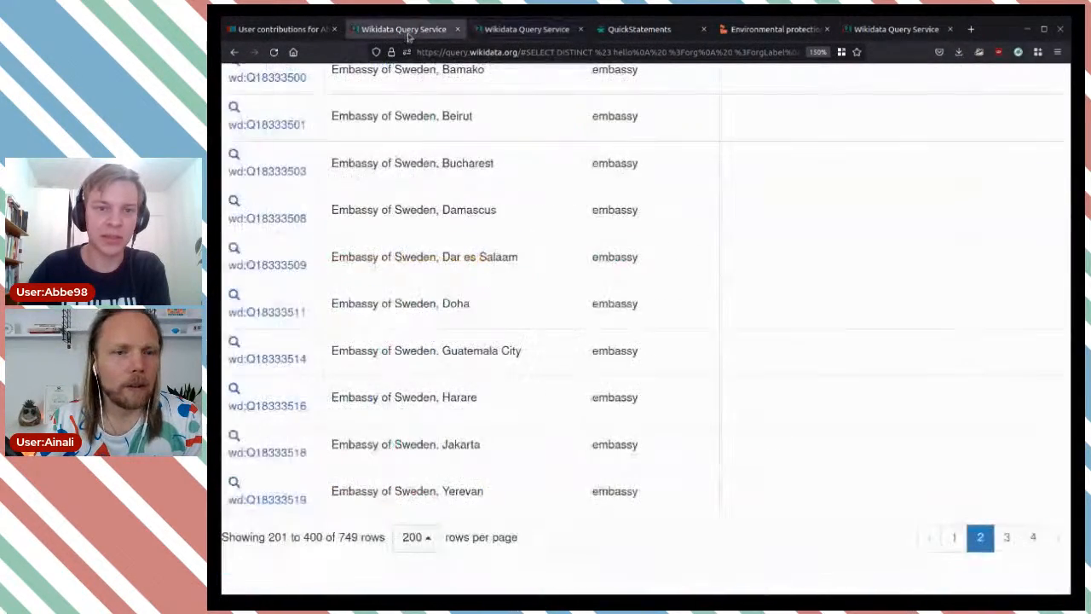
scroll(811, 333, up, 5)
scroll(810, 333, up, 3)
drag(1064, 548, 1064, 147)
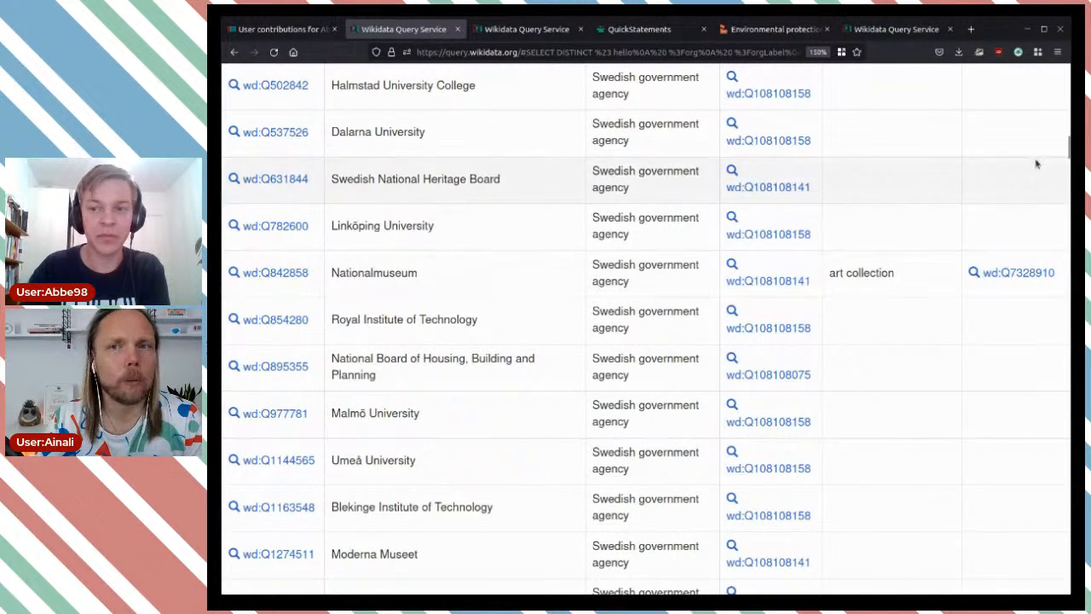
drag(1062, 154, 1066, 586)
Show 1000 rows per page and sort the results by field_of_workLabel in descending order
click(416, 536)
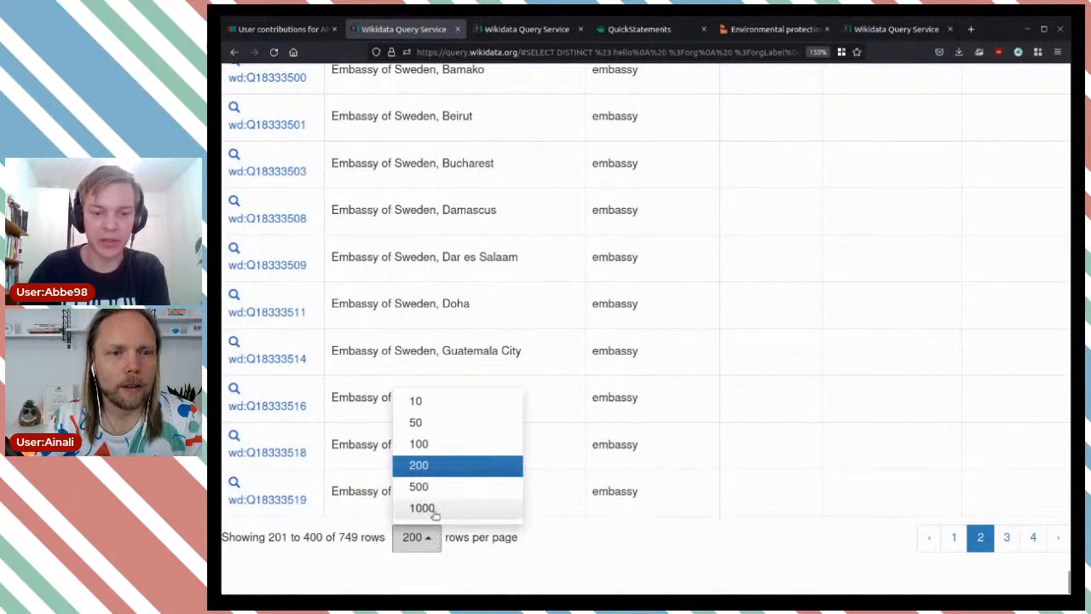
click(422, 507)
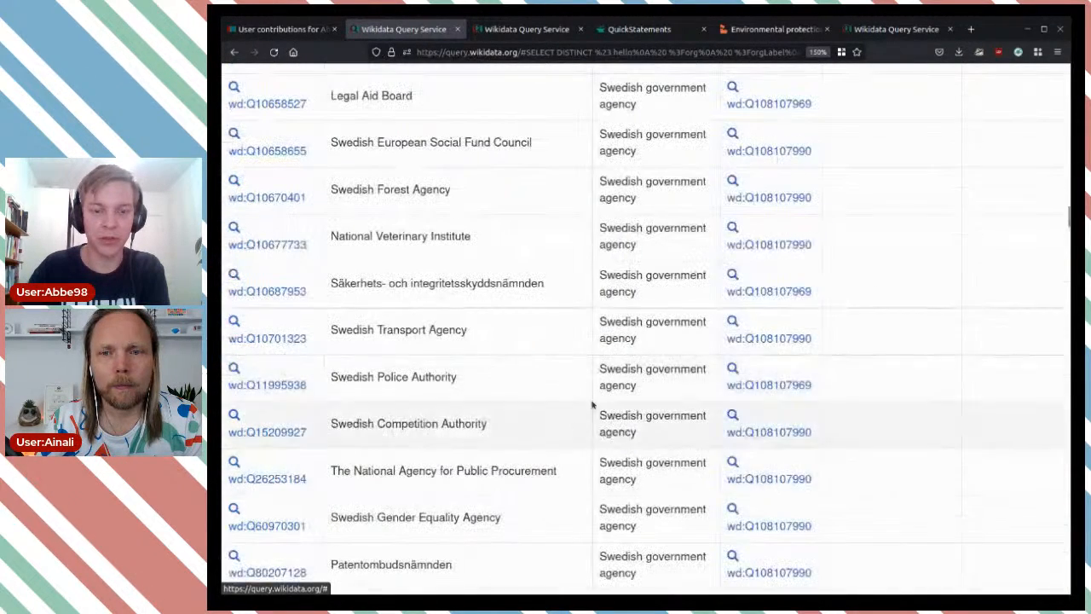
drag(1067, 219, 1037, 96)
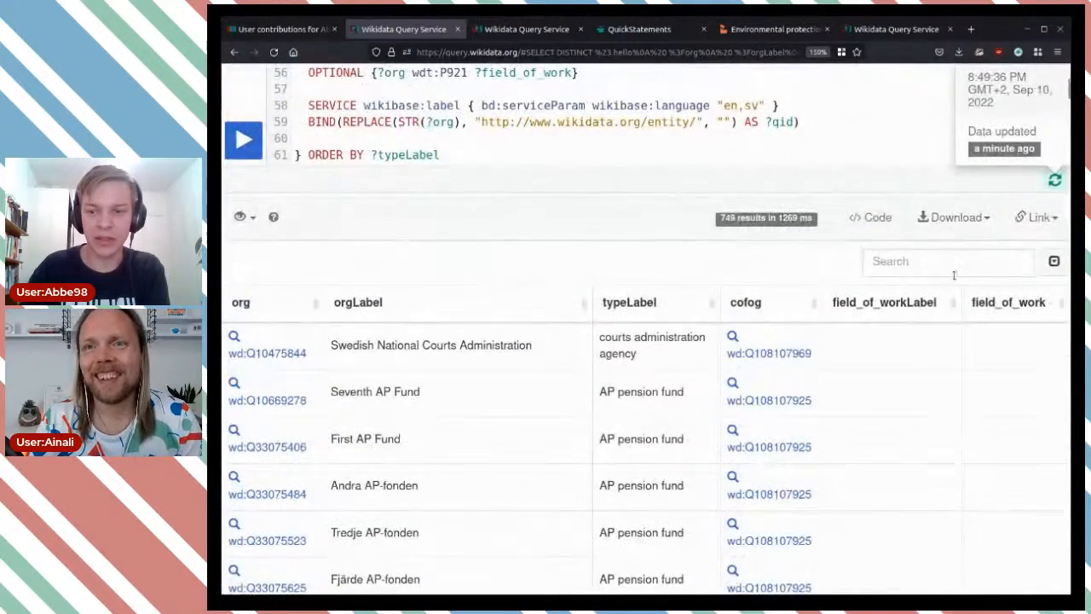
click(954, 304)
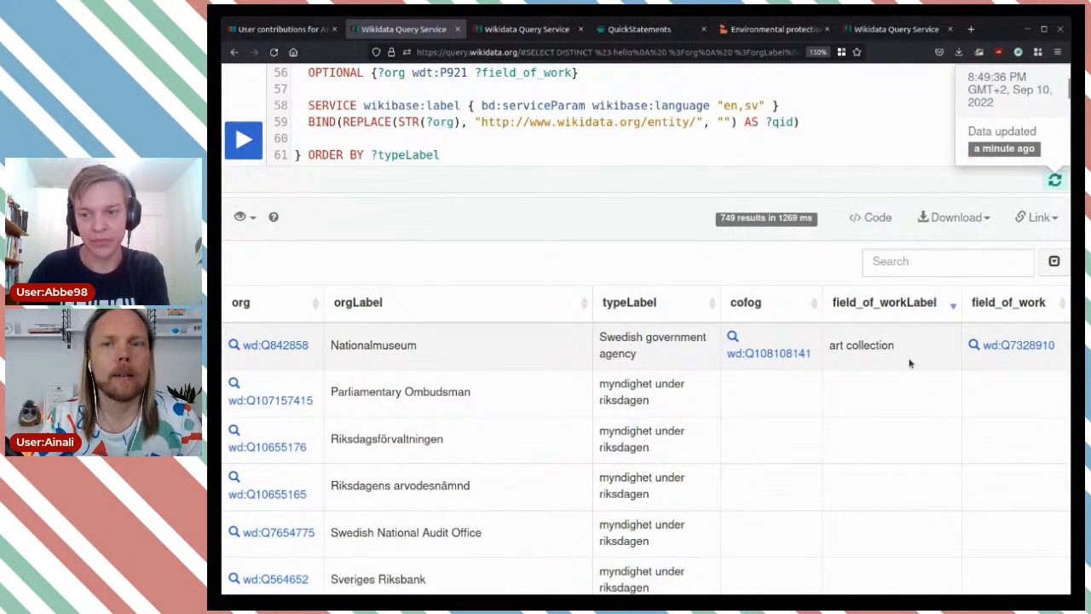
Examine the Nationalmuseum row and its field_of_workLabel value in the sorted results
scroll(844, 358, down, 2)
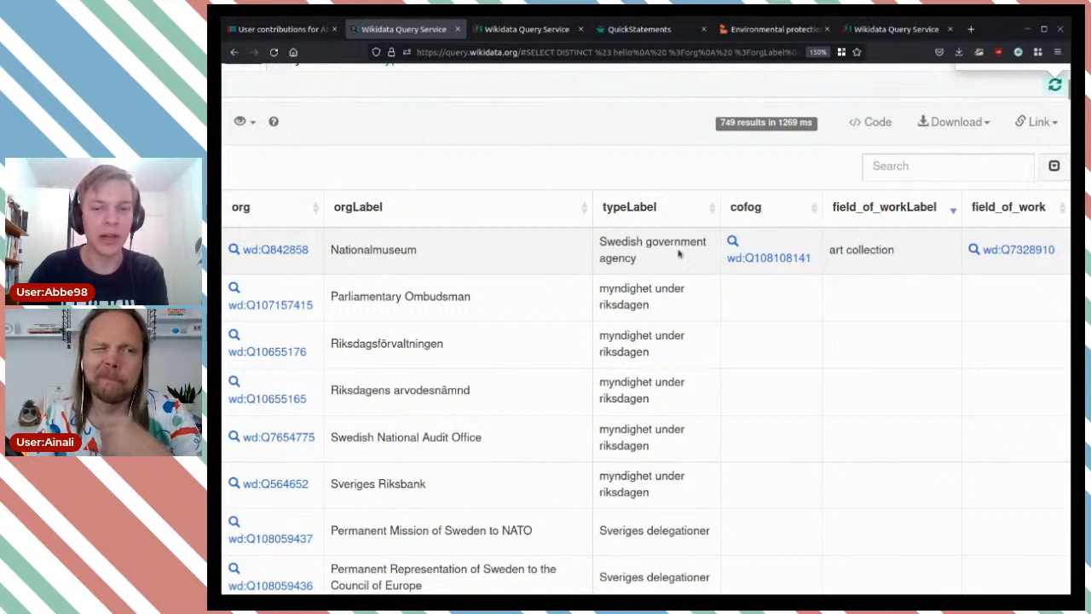
drag(895, 256, 832, 248)
click(873, 265)
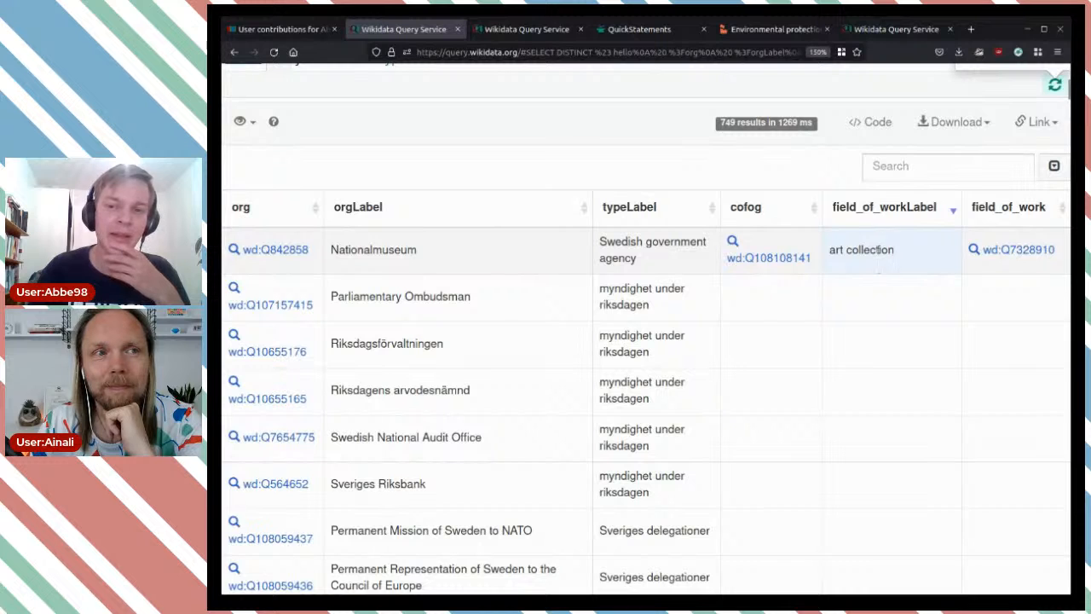
triple_click(895, 245)
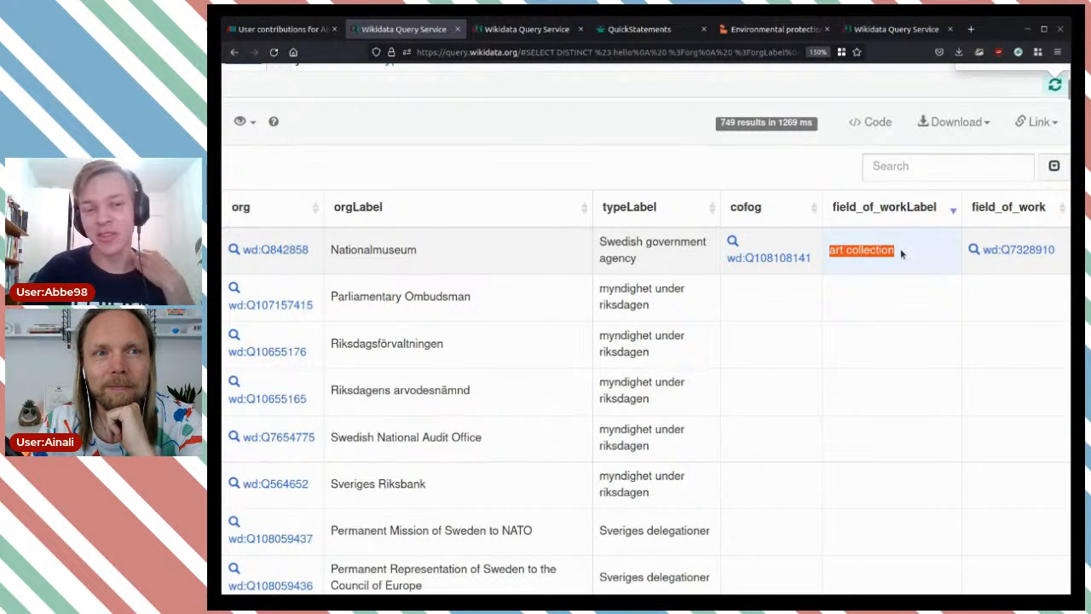
click(901, 253)
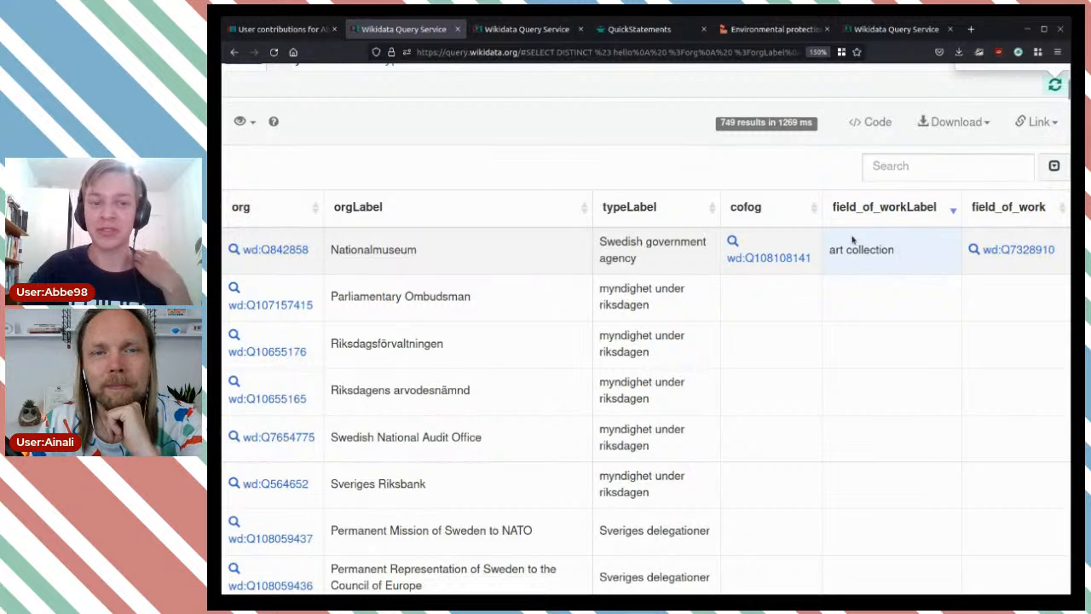
Return to the other query page and check the outcome of the query with the required P921 line
click(530, 31)
scroll(605, 257, down, 4)
scroll(605, 257, up, 4)
scroll(605, 257, down, 2)
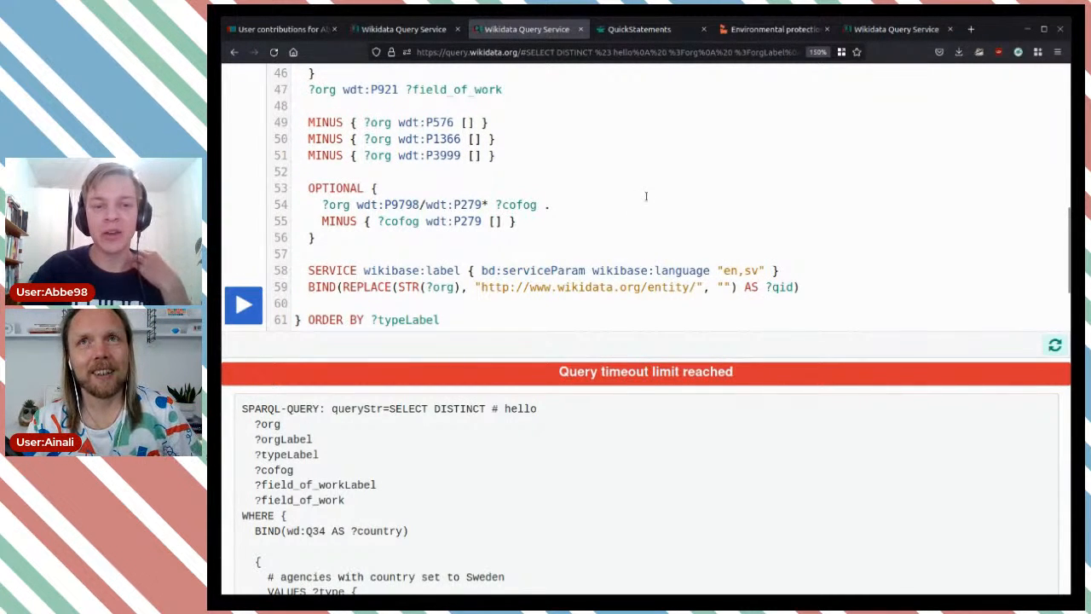
Examine the timed-out query from its agency type lists down to the P921 line and ordering clause
scroll(676, 270, up, 15)
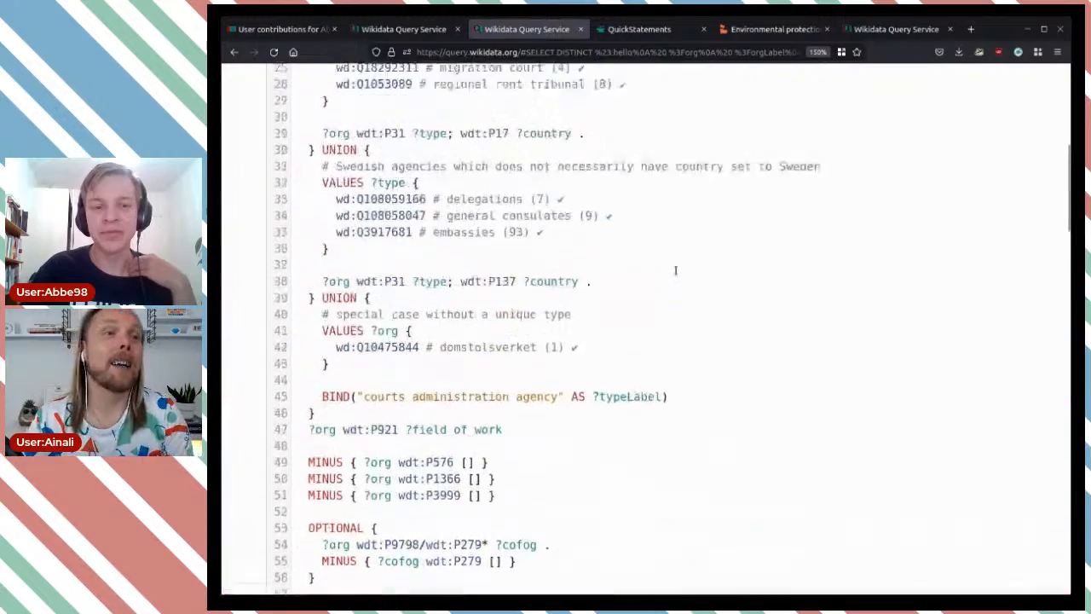
scroll(675, 270, down, 15)
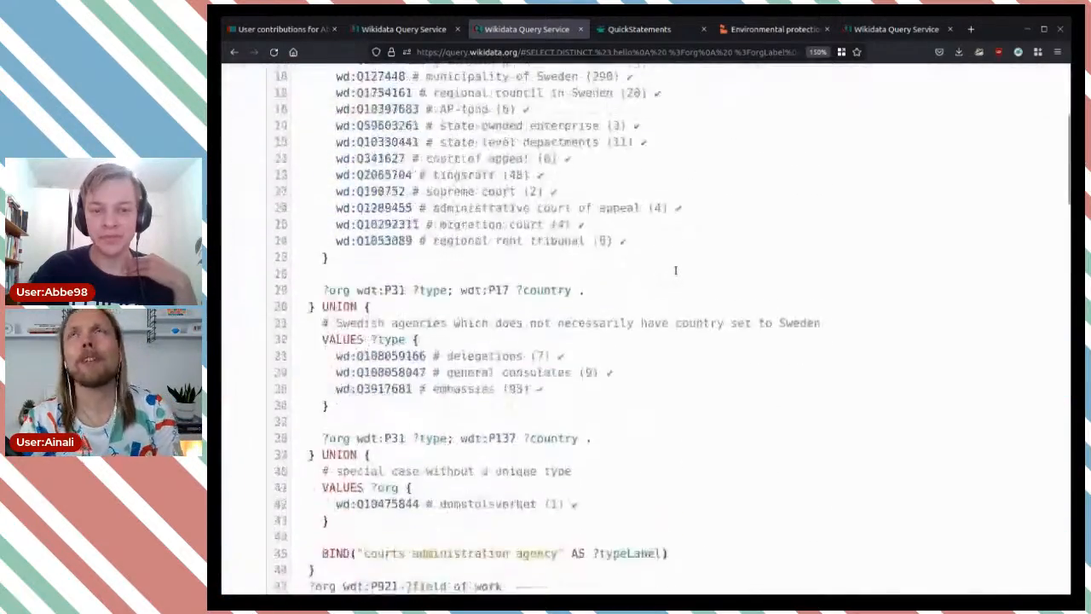
click(663, 312)
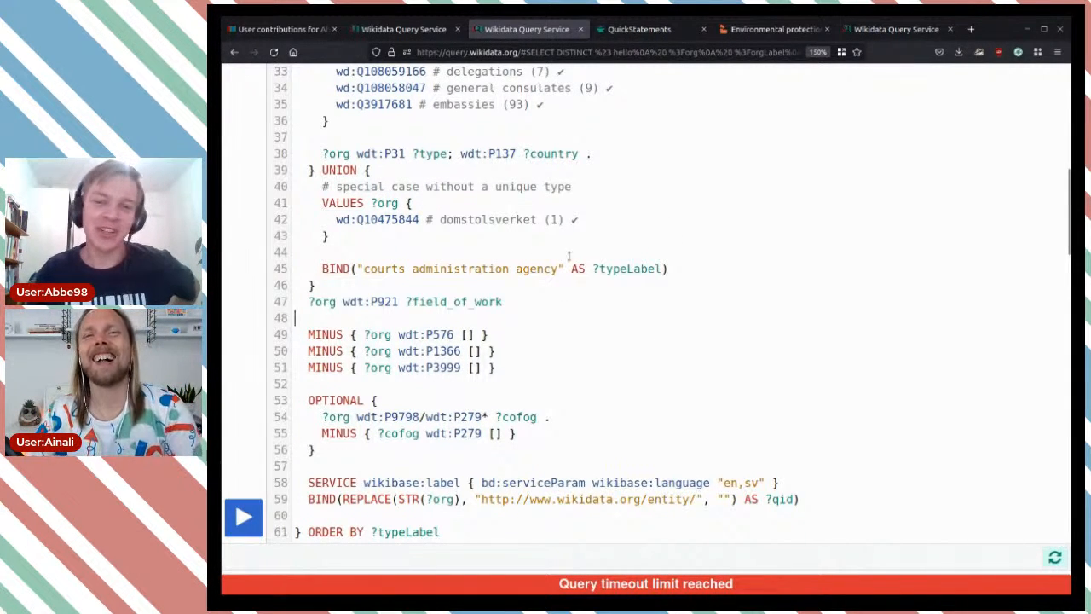
scroll(615, 256, down, 4)
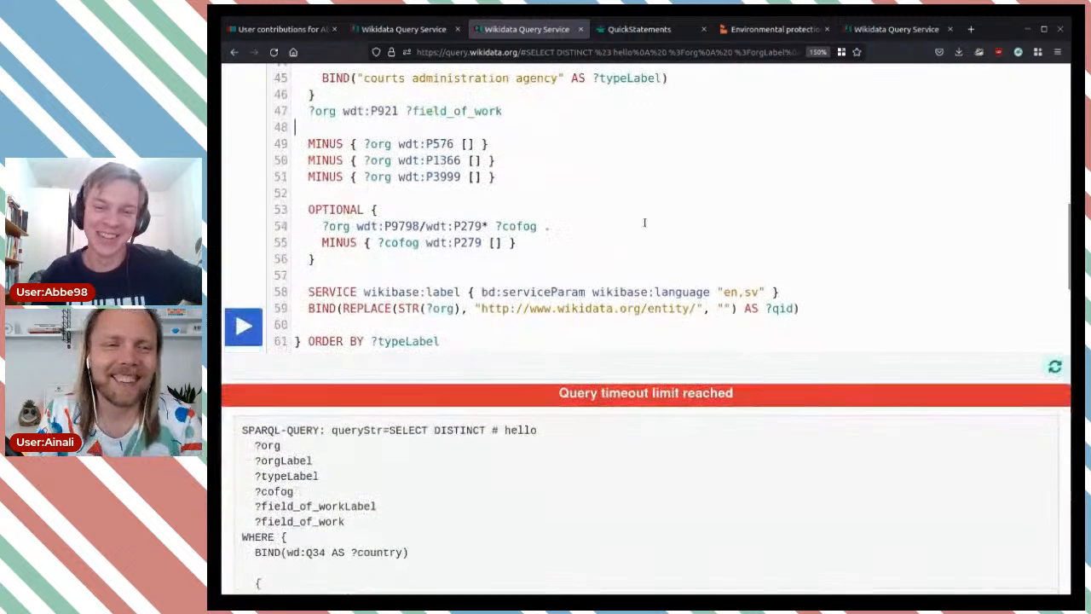
click(541, 324)
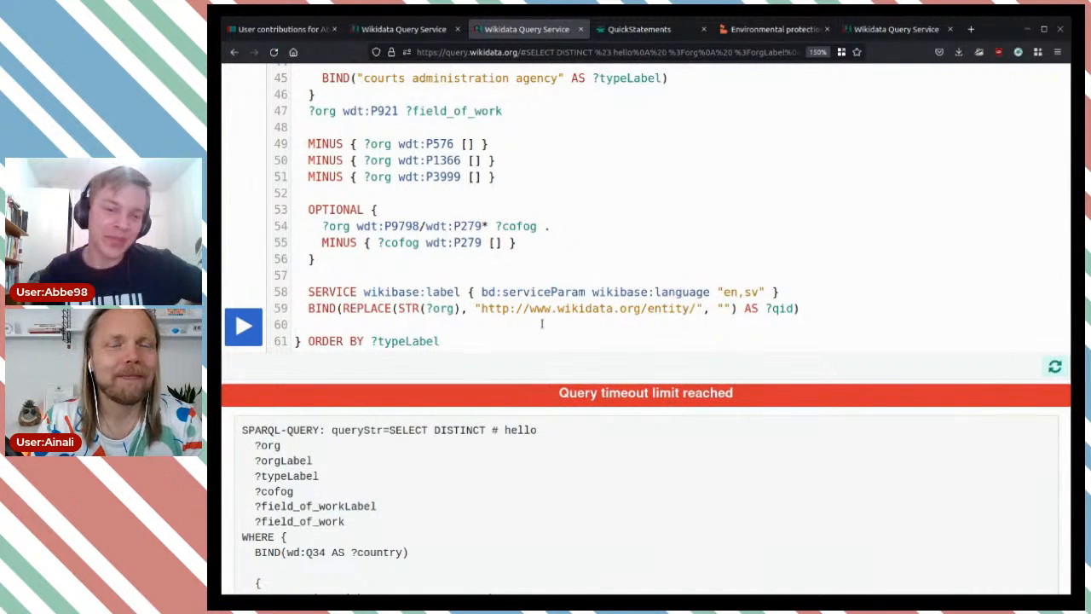
drag(750, 399, 554, 390)
click(572, 357)
scroll(573, 357, up, 10)
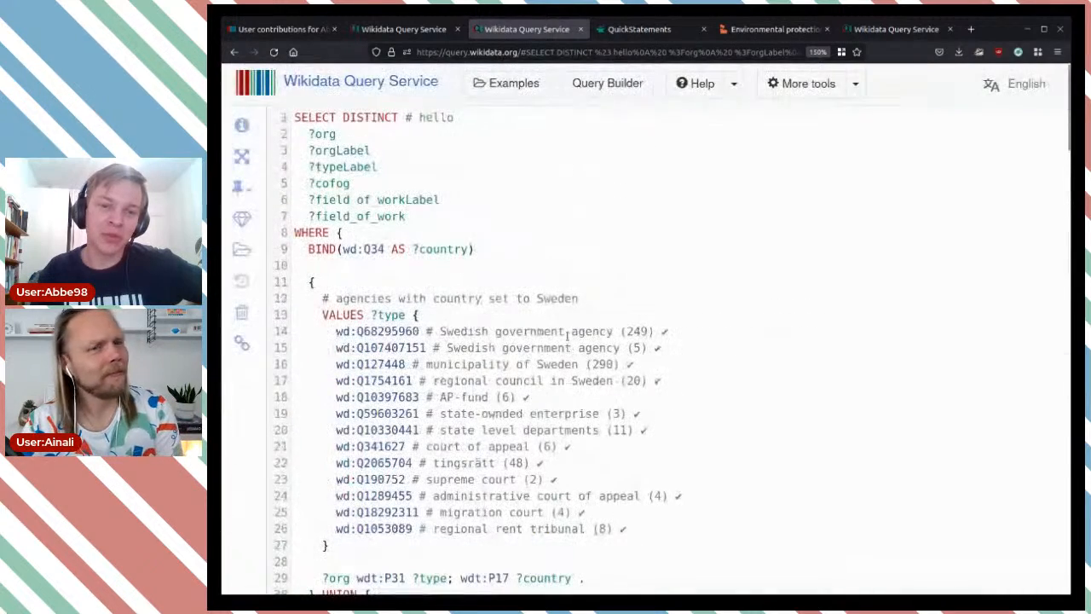
Close the timed-out query page and look over the sorted results on the remaining agency query page
click(581, 30)
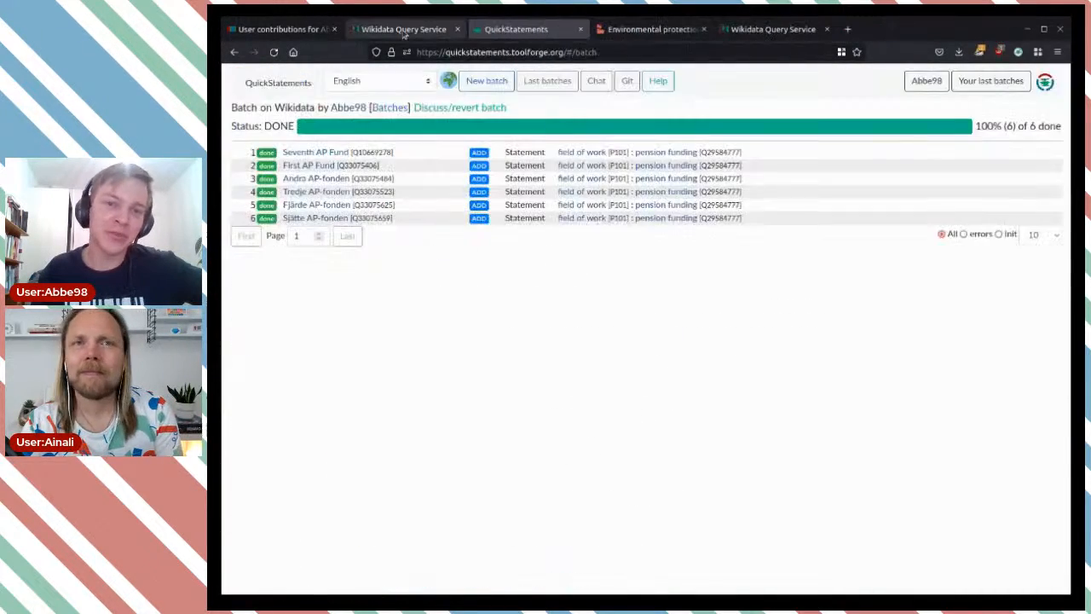
click(403, 29)
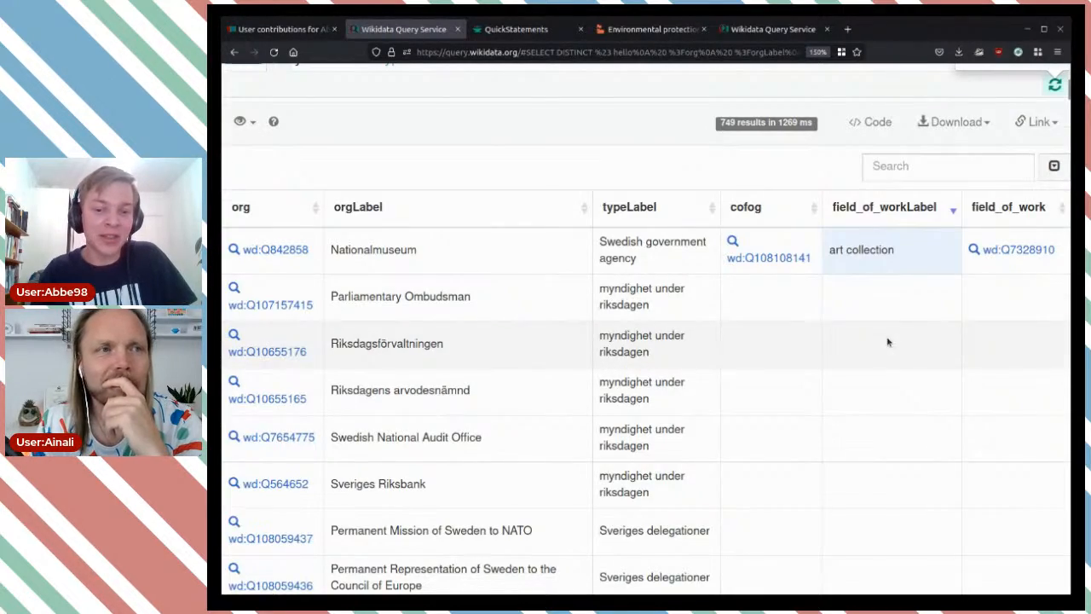
scroll(887, 342, down, 3)
scroll(887, 287, down, 5)
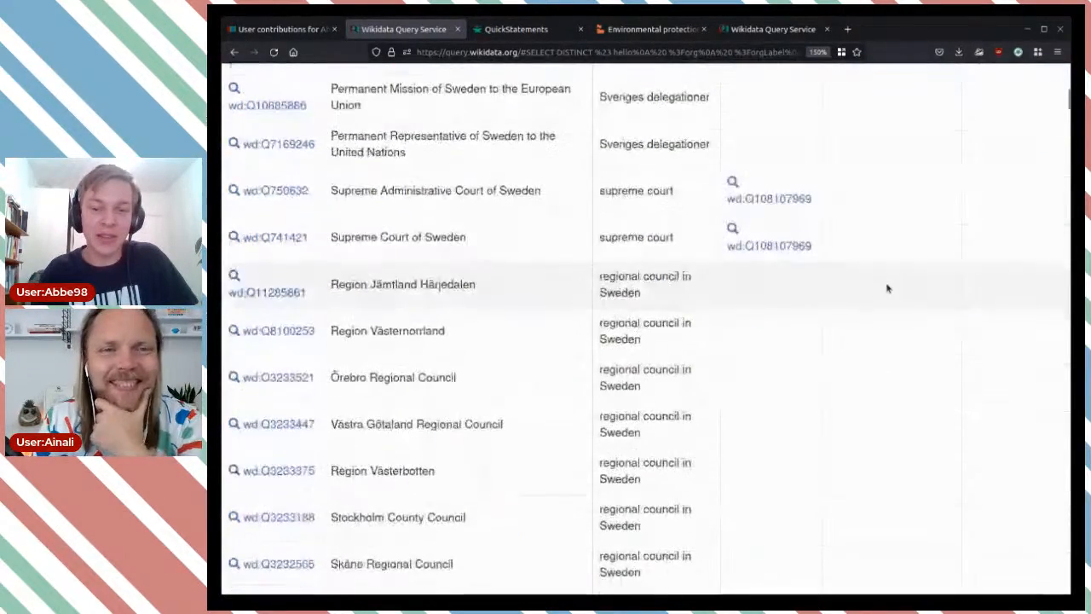
scroll(886, 286, down, 2)
scroll(886, 285, up, 15)
scroll(475, 211, up, 5)
scroll(495, 369, up, 1)
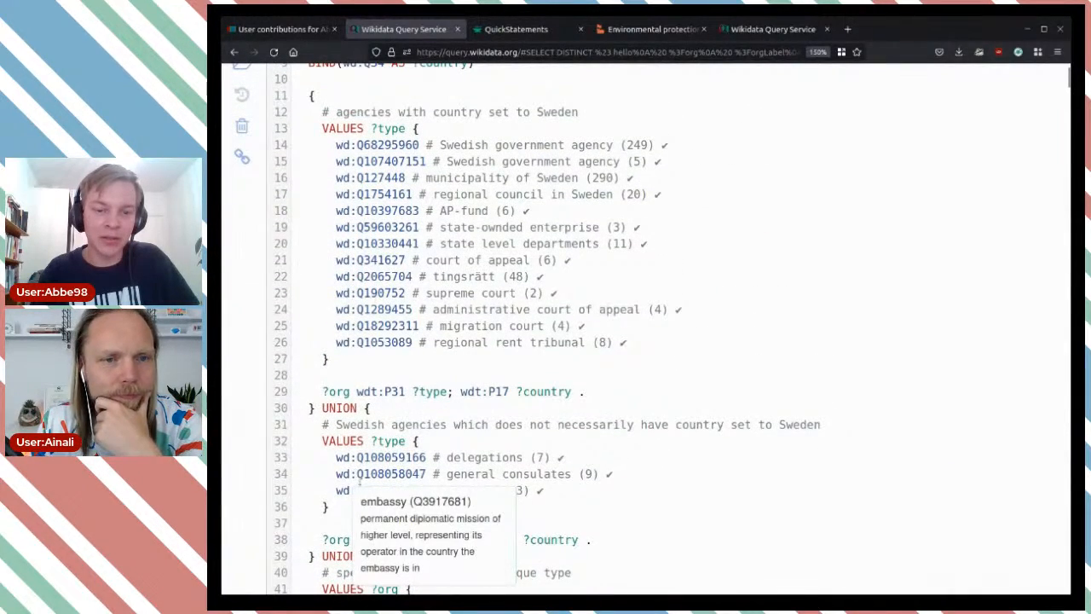
Try to delete the union block listing delegations, general consulates and embassies, plus the opening brace above the first agency block
drag(330, 507, 279, 410)
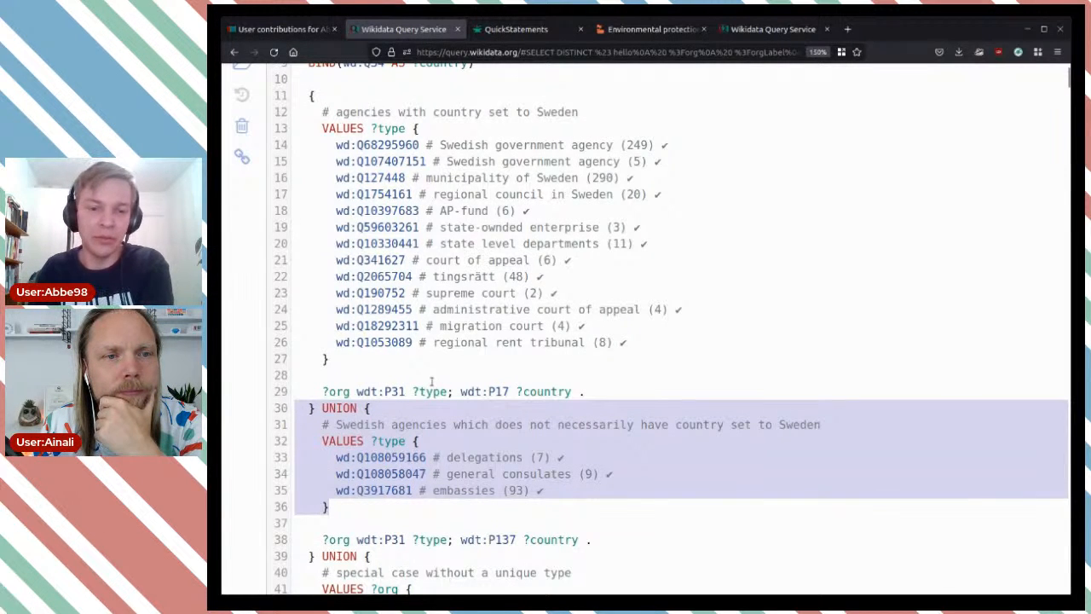
key(BackSpace)
drag(336, 99, 288, 98)
key(BackSpace)
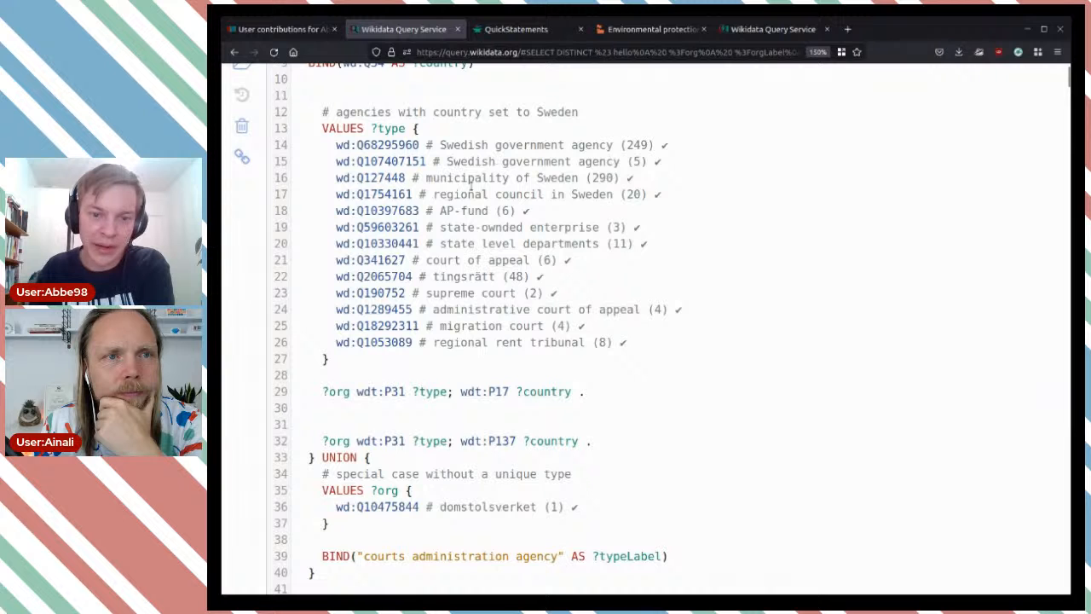
Try to delete the P137 line and the domstolsverket special case while keeping the typeLabel BIND line
scroll(380, 480, down, 2)
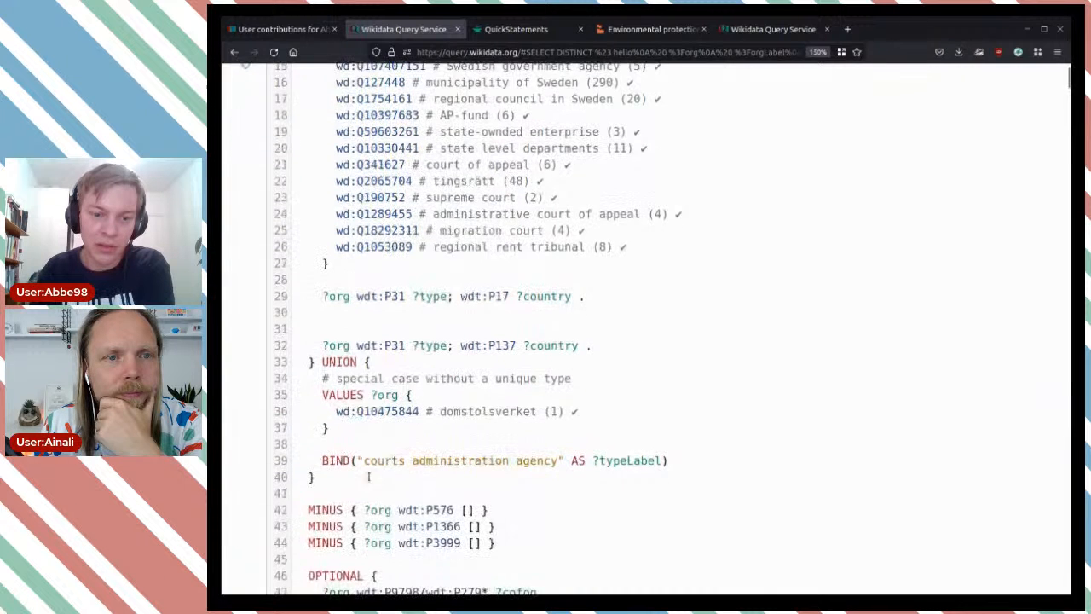
drag(337, 479, 294, 345)
key(BackSpace)
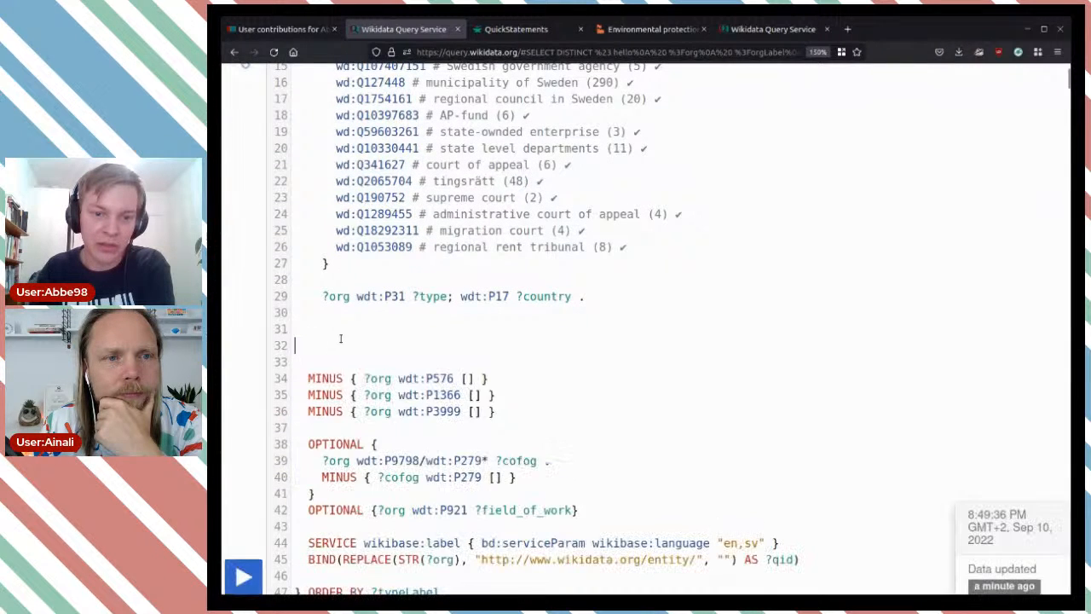
key(ctrl+z)
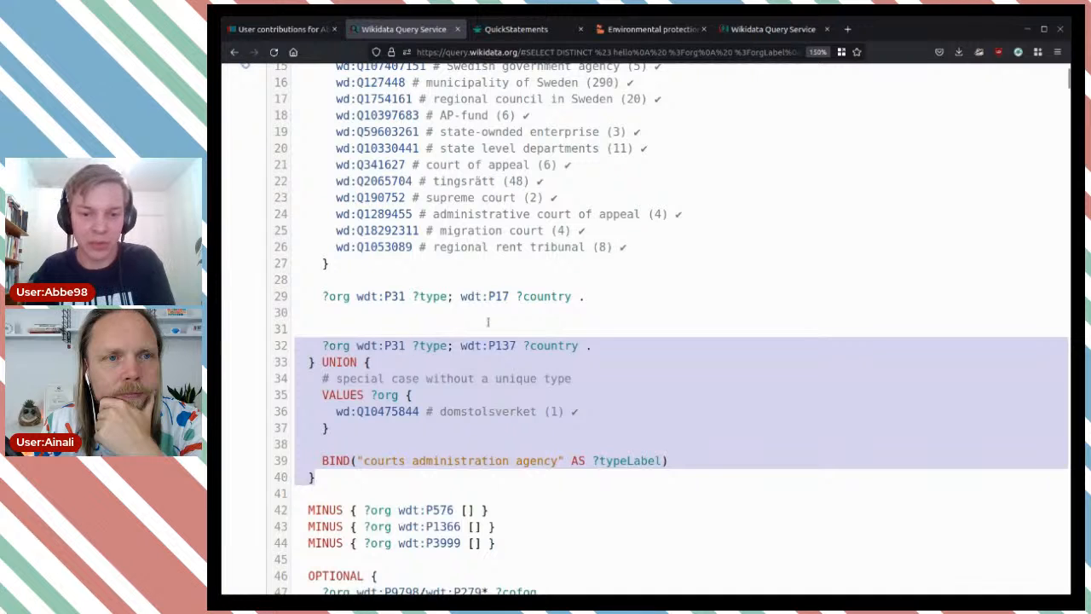
click(548, 346)
drag(331, 429, 288, 339)
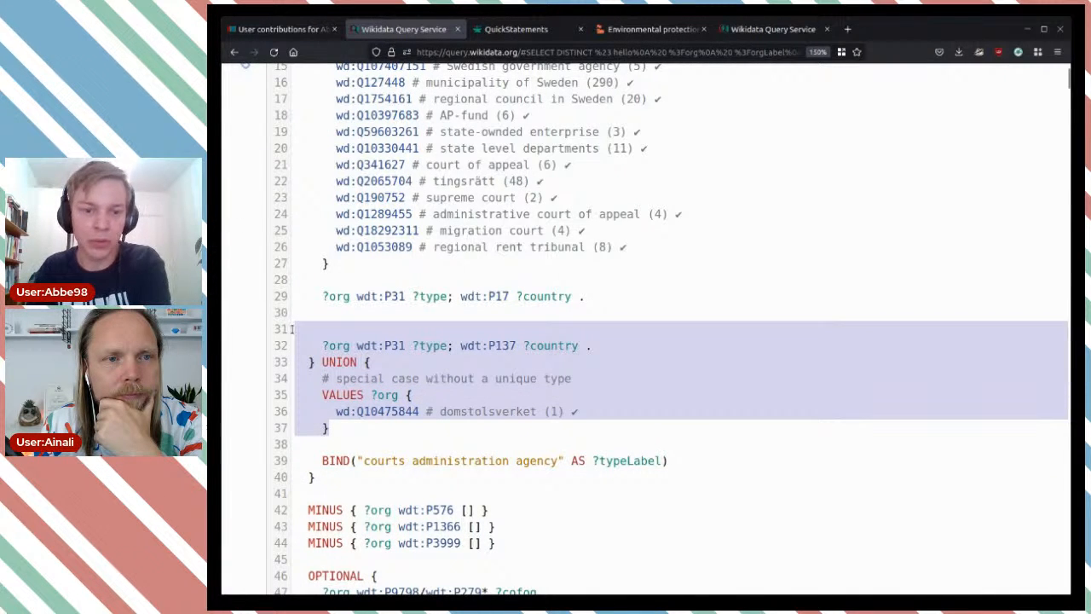
key(Delete)
key(Delete)
scroll(499, 273, up, 4)
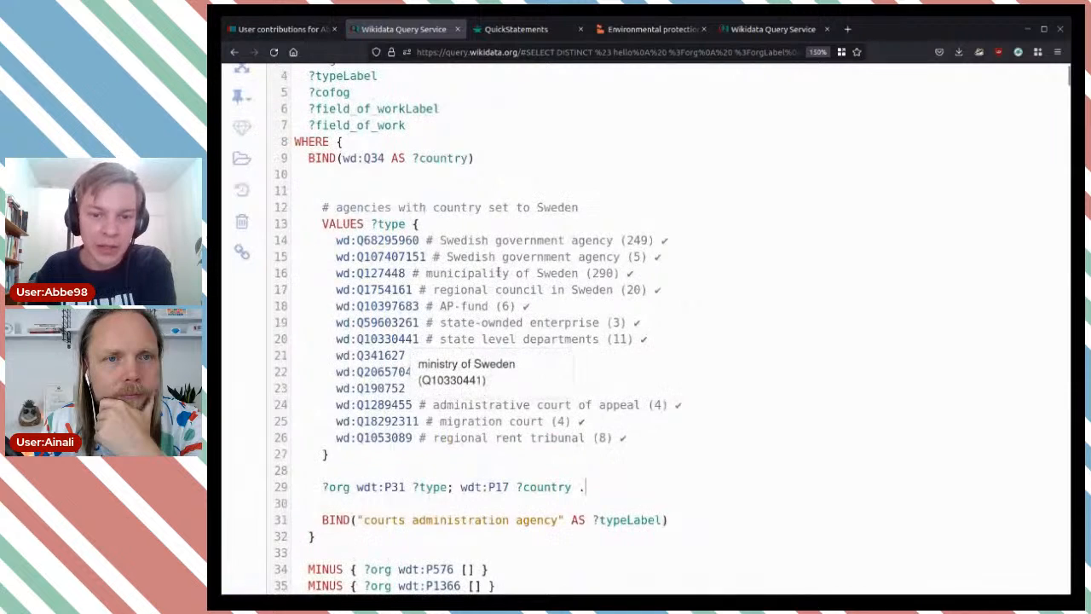
Undo the block deletions to restore both union blocks and the opening brace
click(611, 303)
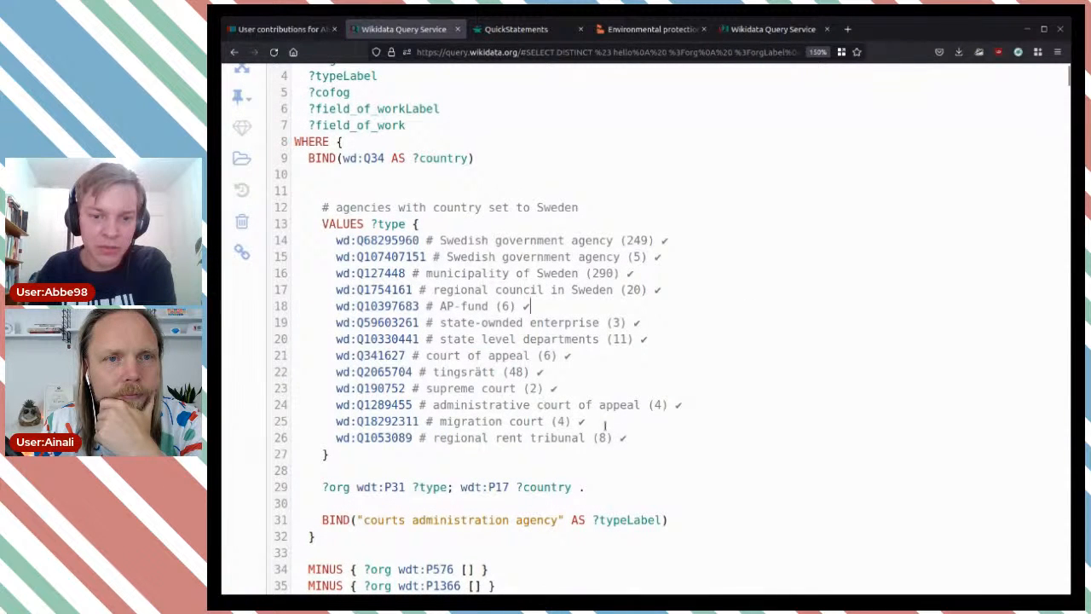
drag(639, 442, 652, 309)
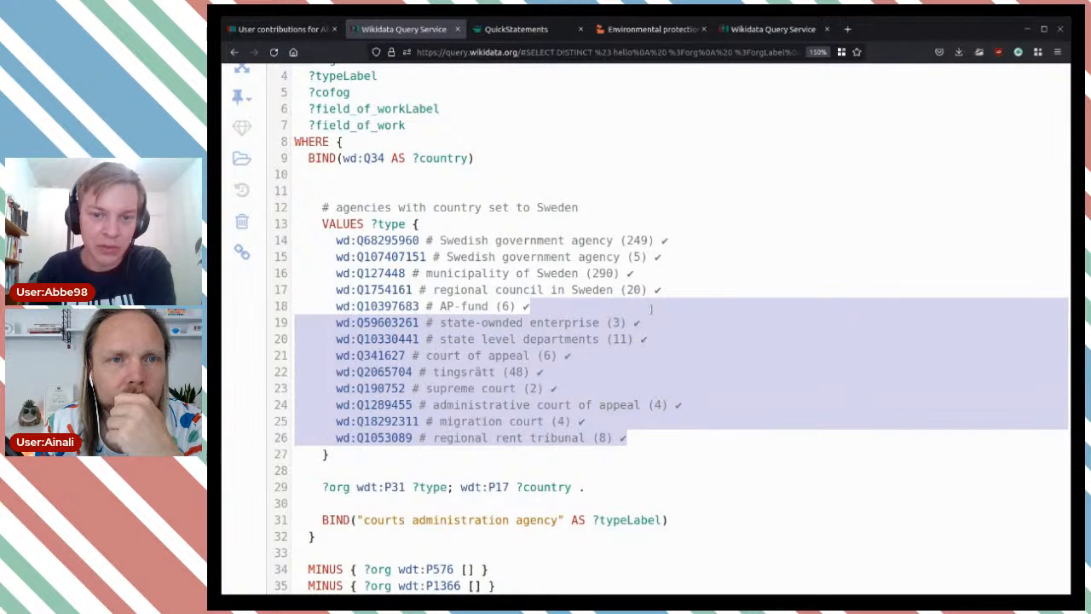
click(665, 272)
mouse_move(393, 239)
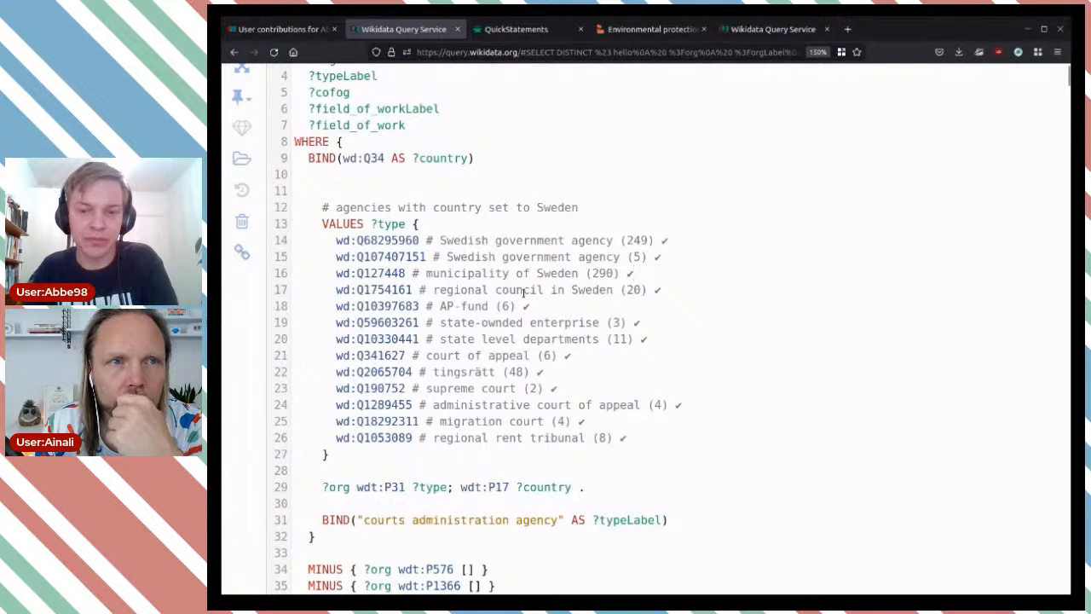
key(ctrl+z)
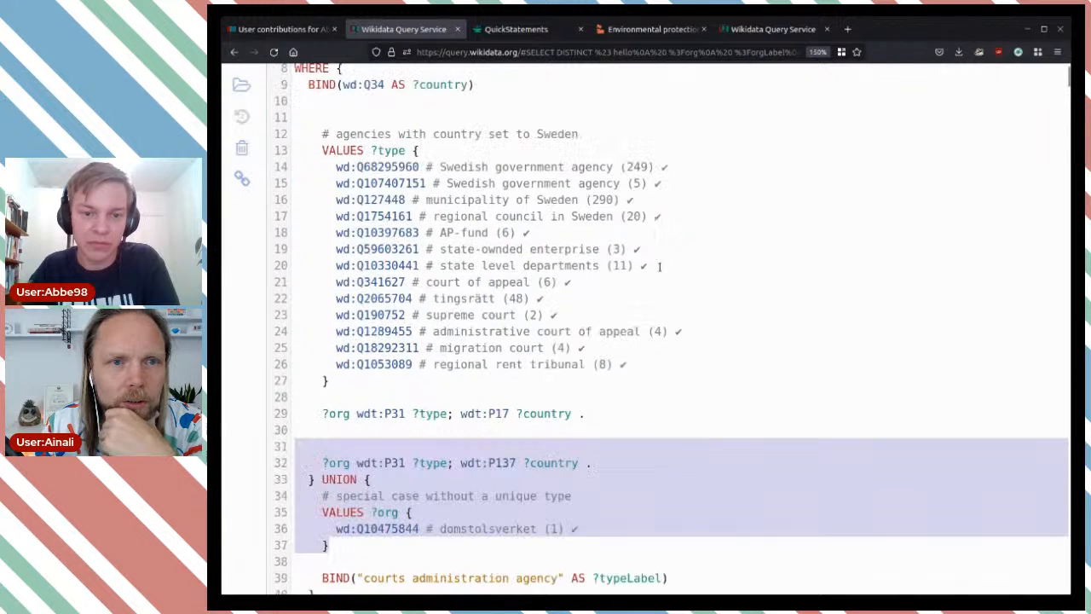
key(ctrl+z)
key(ctrl+z)
key(ctrl+z)
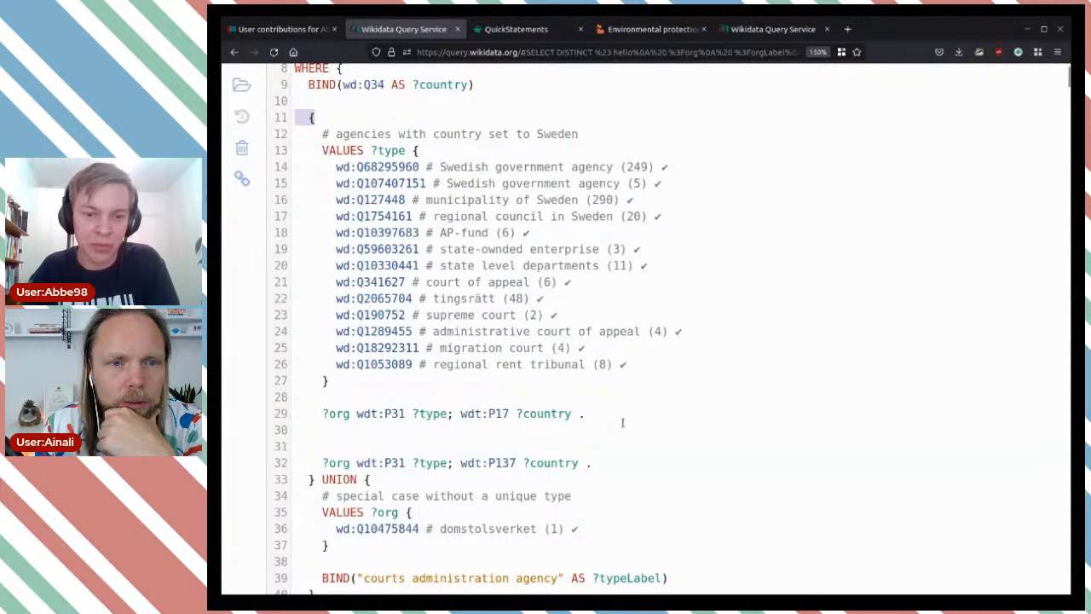
Delete everything from the P31/P17 line through the domstolsverket values block, keeping the typeLabel BIND line
click(633, 414)
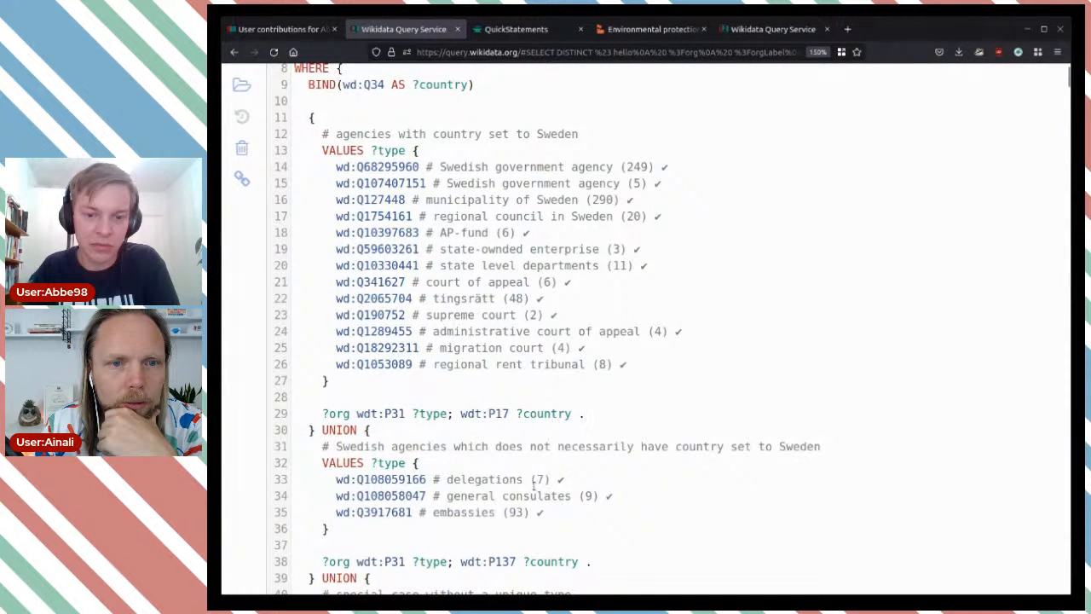
scroll(645, 465, down, 2)
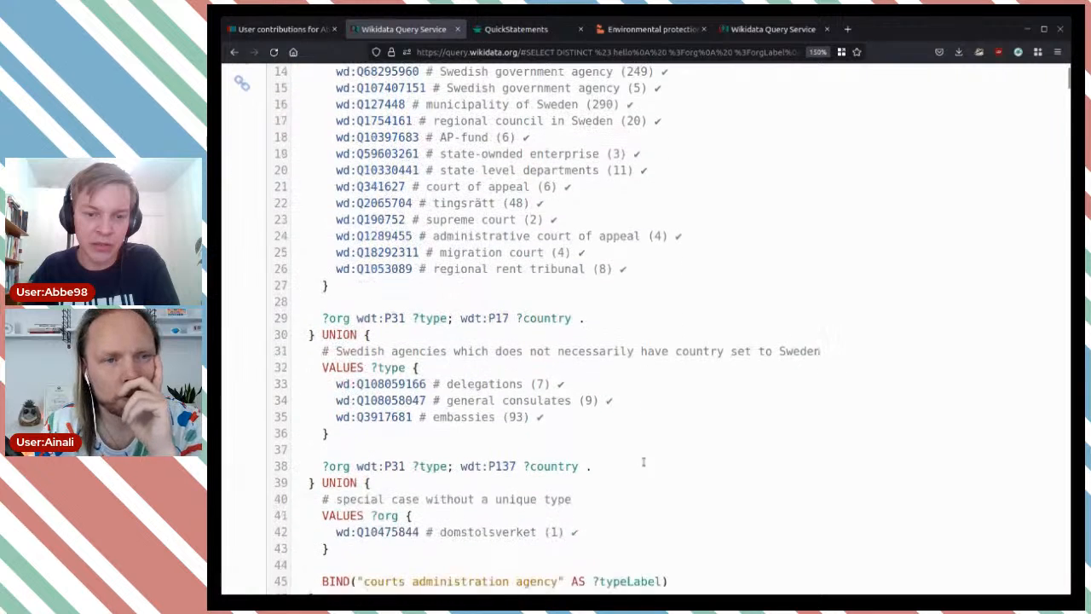
drag(408, 545, 295, 301)
key(Delete)
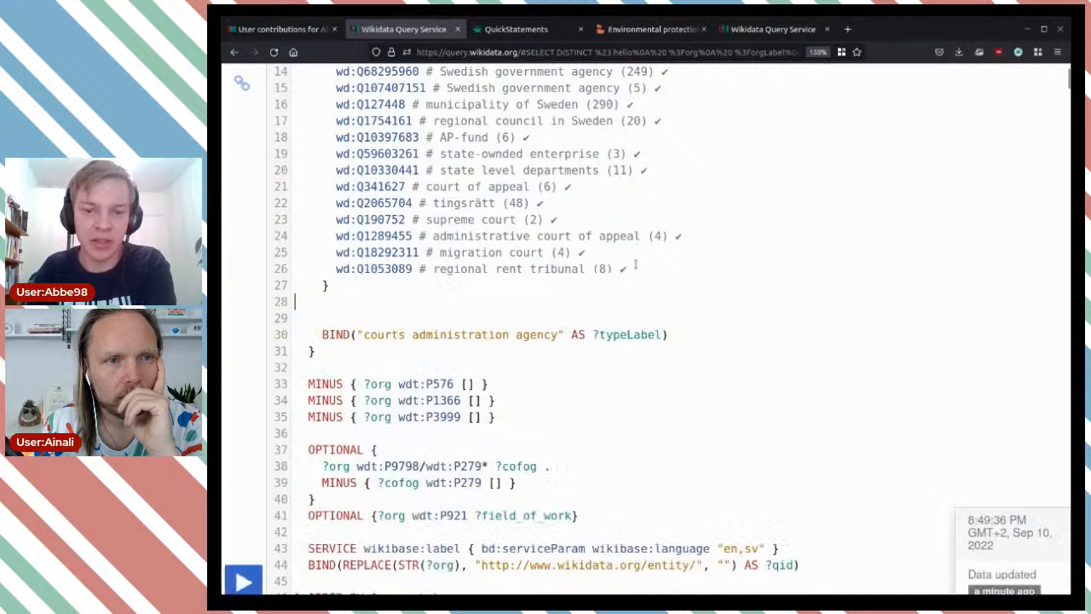
Reduce the agency type list to only wd:Q10330441 (state level departments) and remove the leftover blank lines
scroll(628, 260, up, 4)
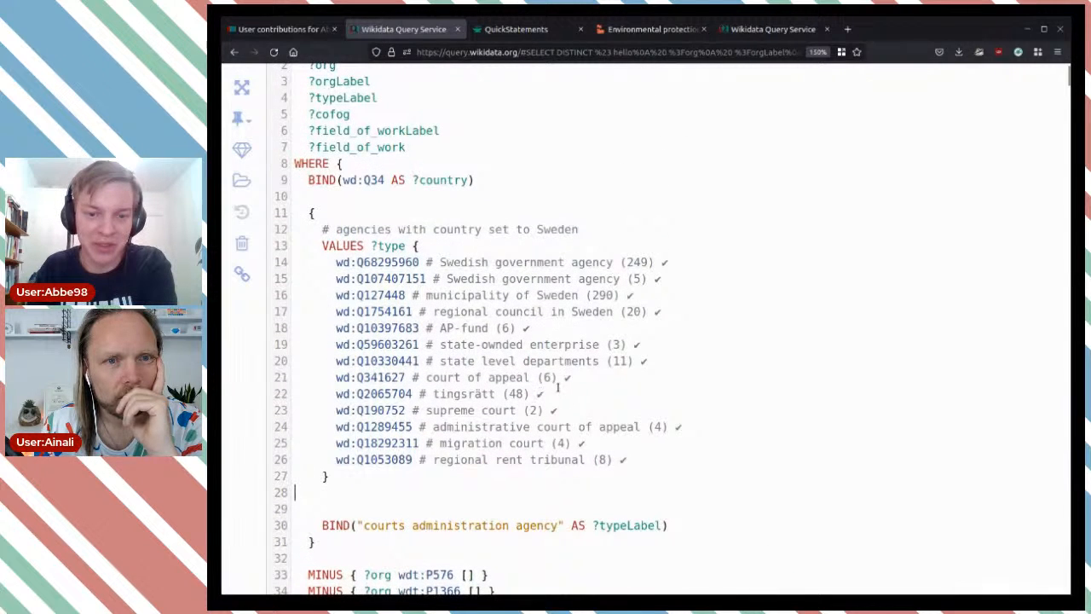
click(653, 359)
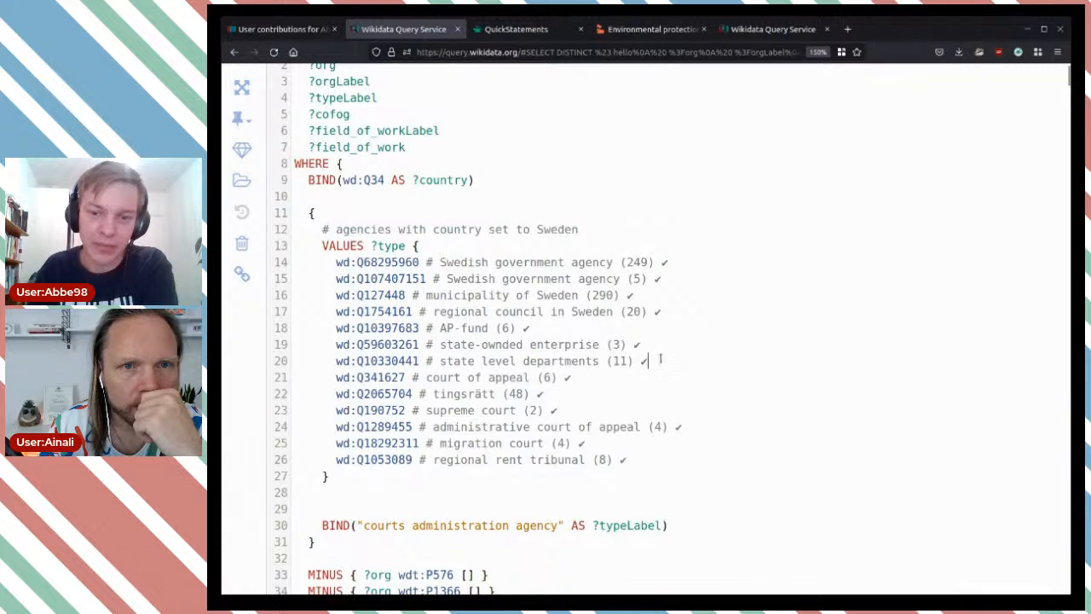
drag(656, 347, 284, 264)
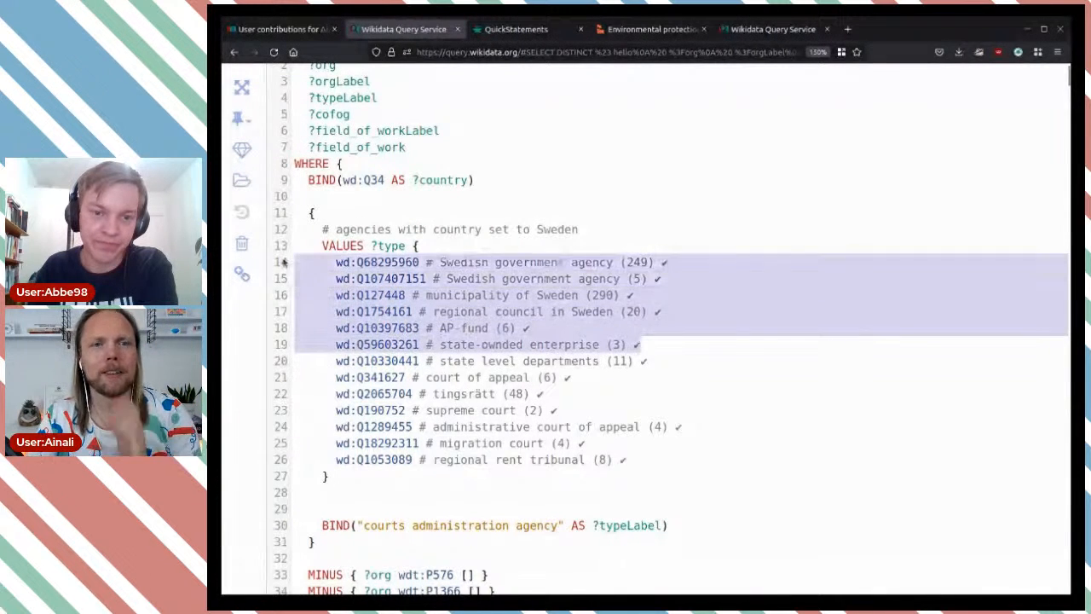
key(BackSpace)
drag(636, 377, 313, 294)
key(BackSpace)
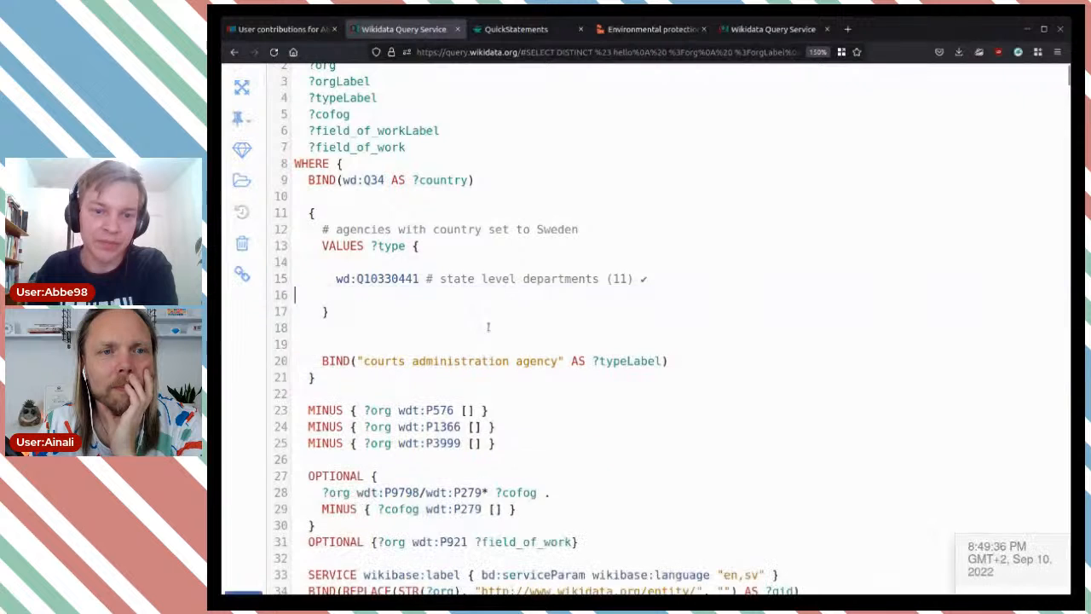
key(BackSpace)
key(BackSpace)
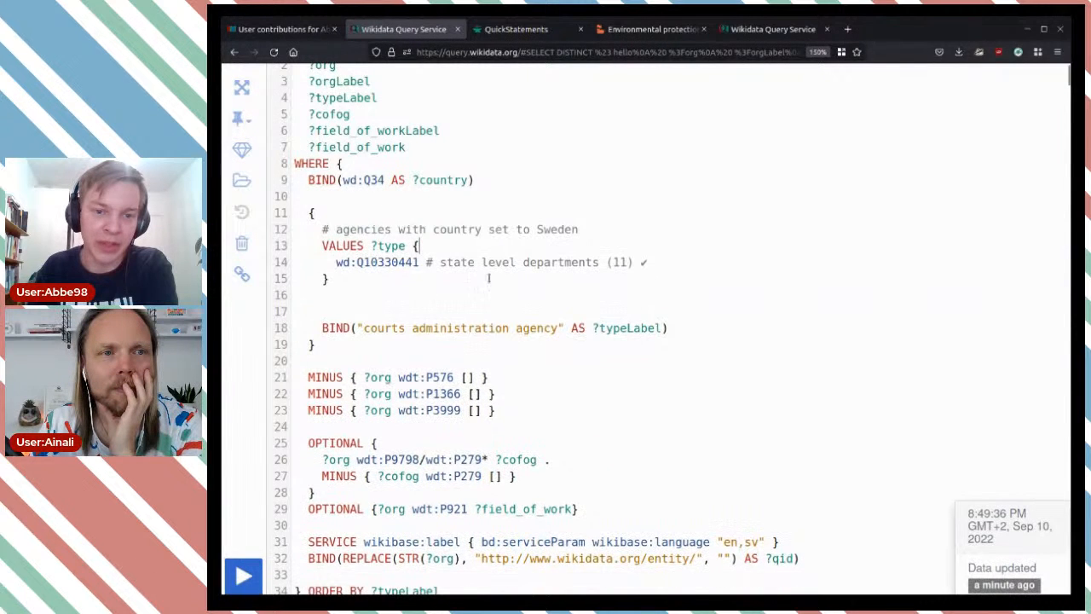
Remove the outer braces around the type list together with the "courts administration agency" BIND line
drag(343, 215, 261, 205)
key(BackSpace)
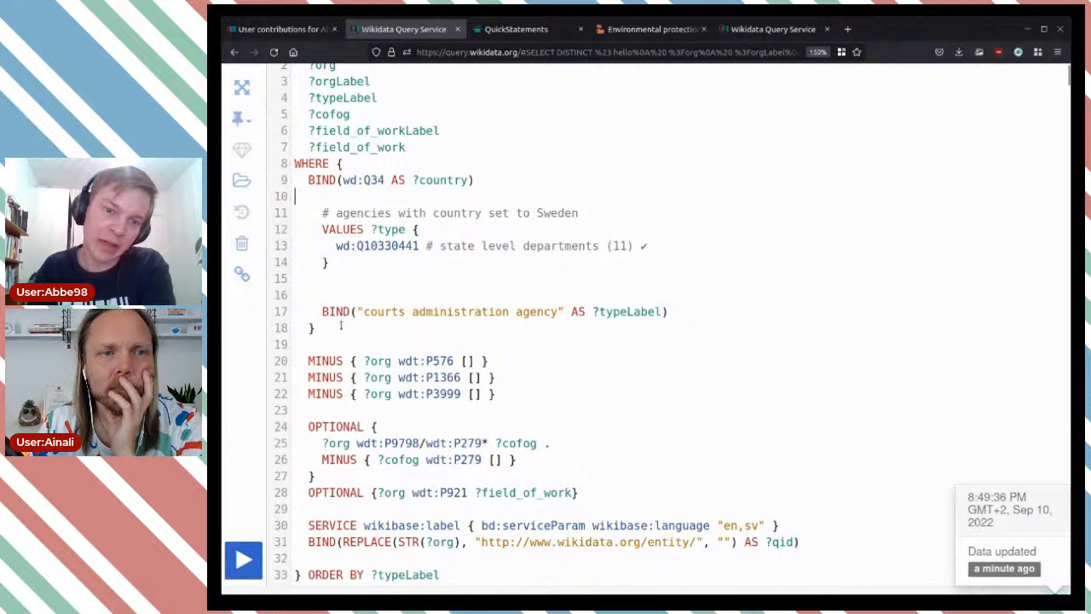
drag(330, 327, 290, 282)
key(BackSpace)
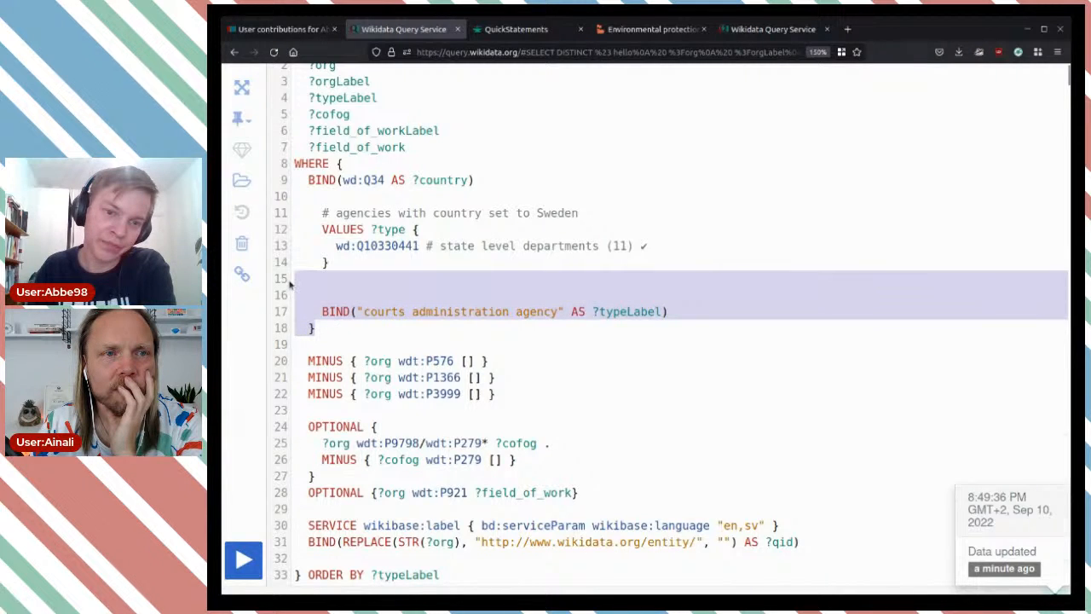
key(BackSpace)
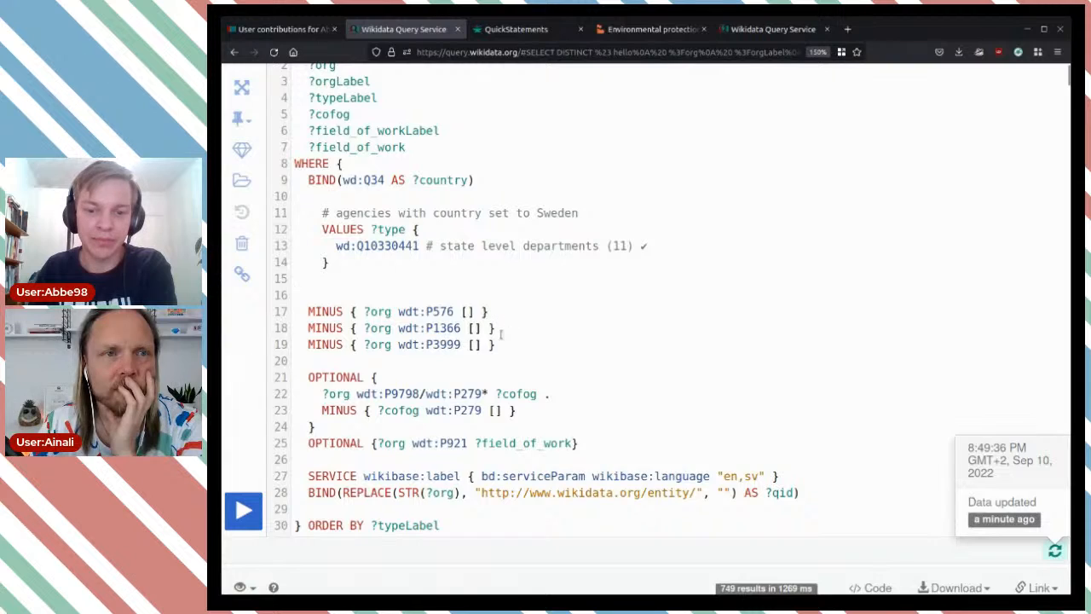
Run the simplified query for state level departments and check its results
scroll(384, 435, down, 5)
click(243, 319)
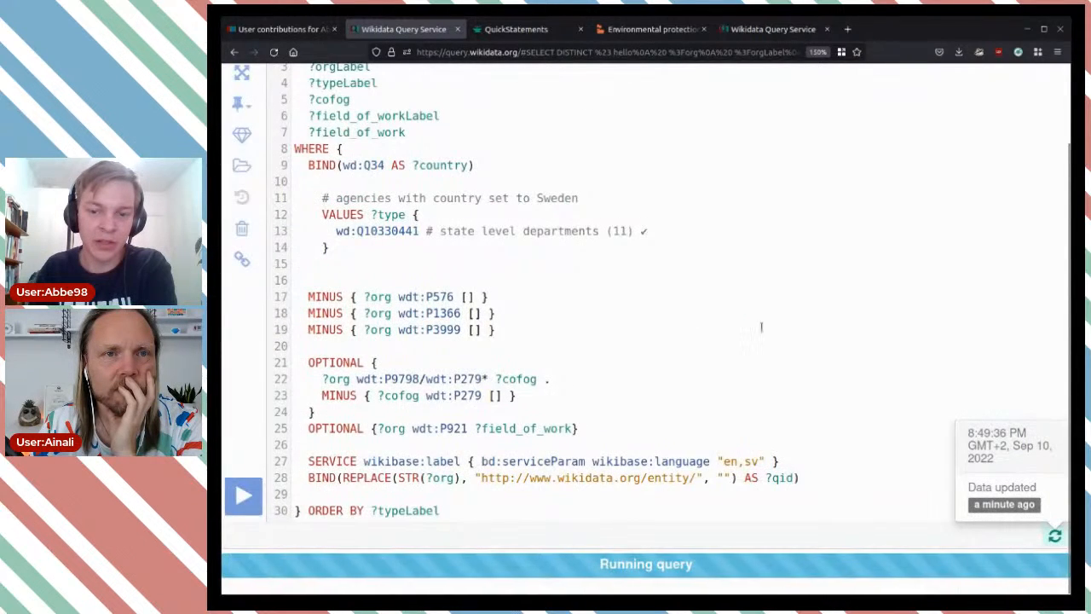
scroll(750, 326, down, 2)
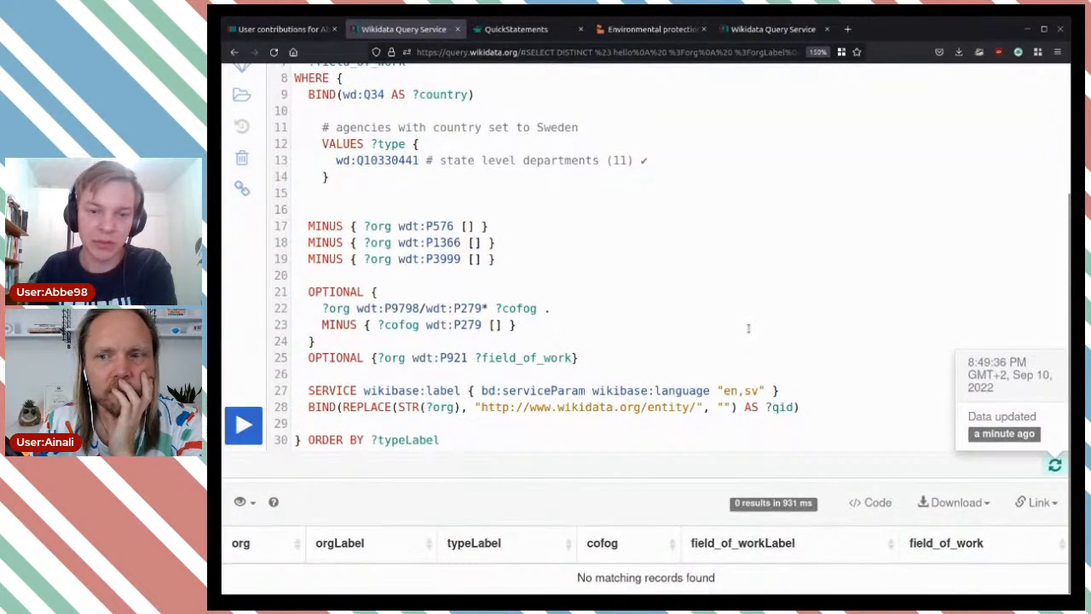
Undo the recent query deletions until the full agency type list, the P31/P17 line and the UNION blocks are back
scroll(748, 328, up, 3)
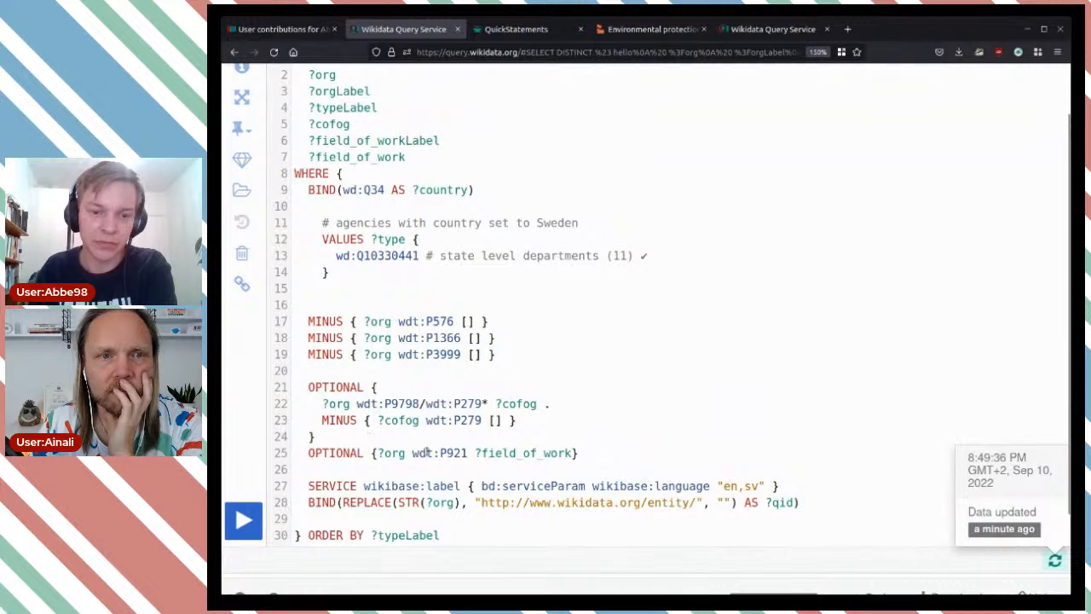
click(388, 273)
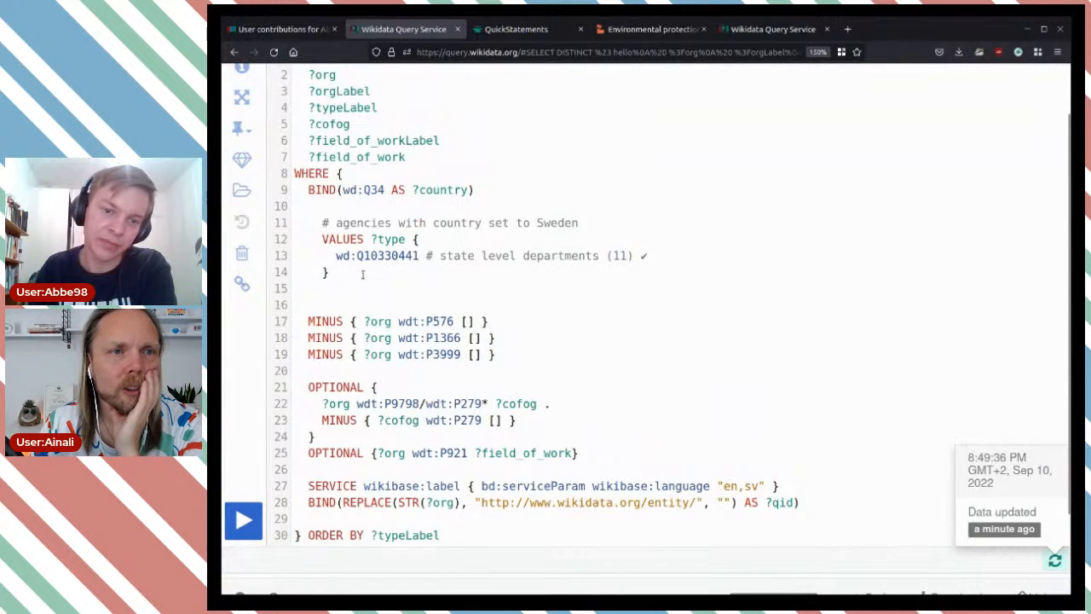
scroll(388, 283, up, 2)
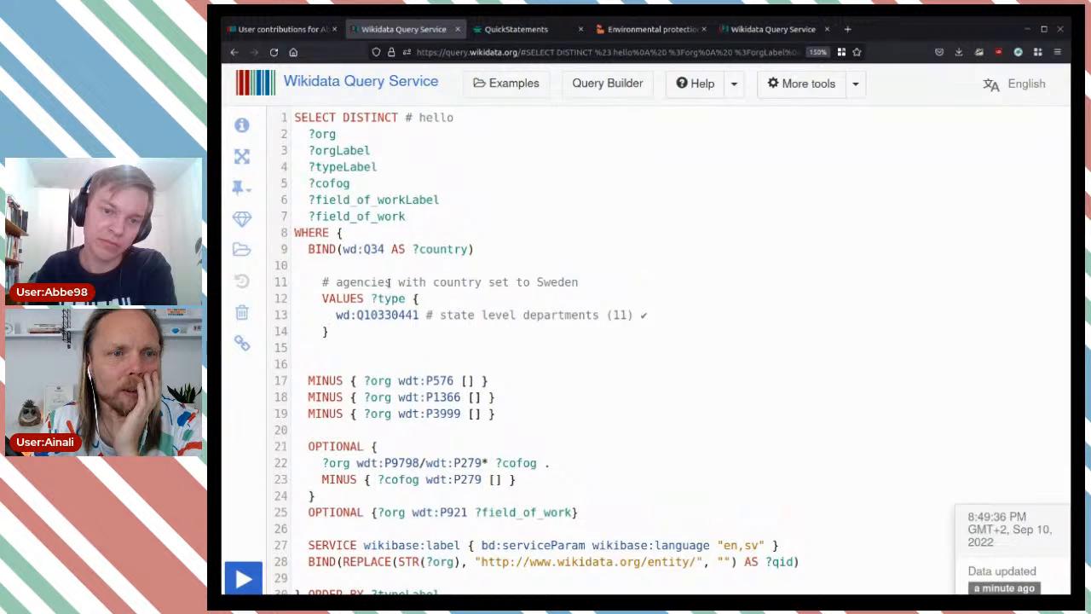
scroll(407, 343, down, 3)
scroll(405, 344, down, 1)
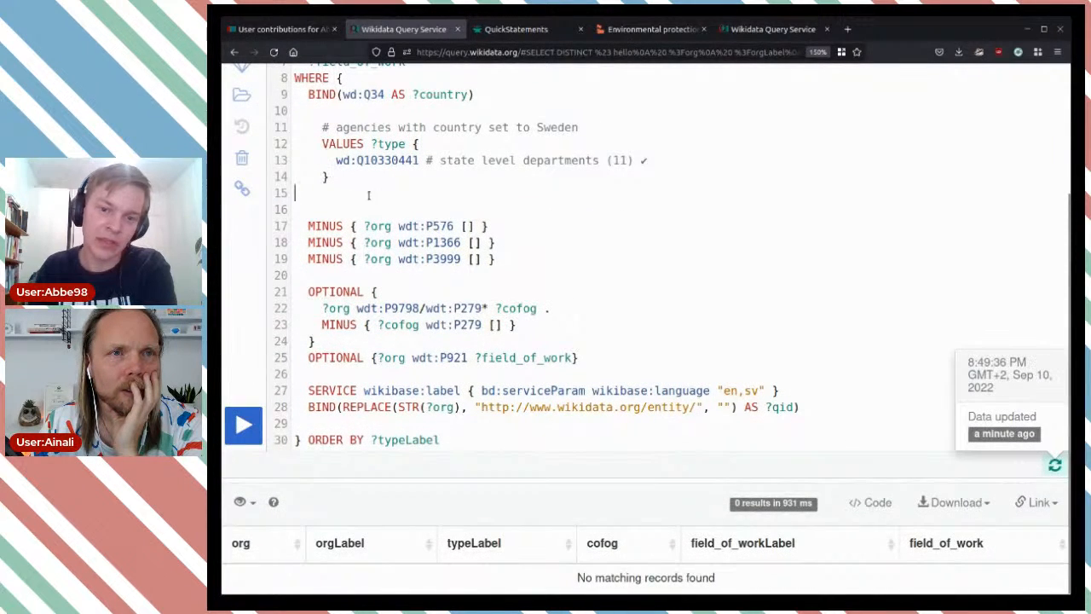
key(ctrl+z)
key(ctrl+z)
key(ctrl+z)
key(ctrl+z)
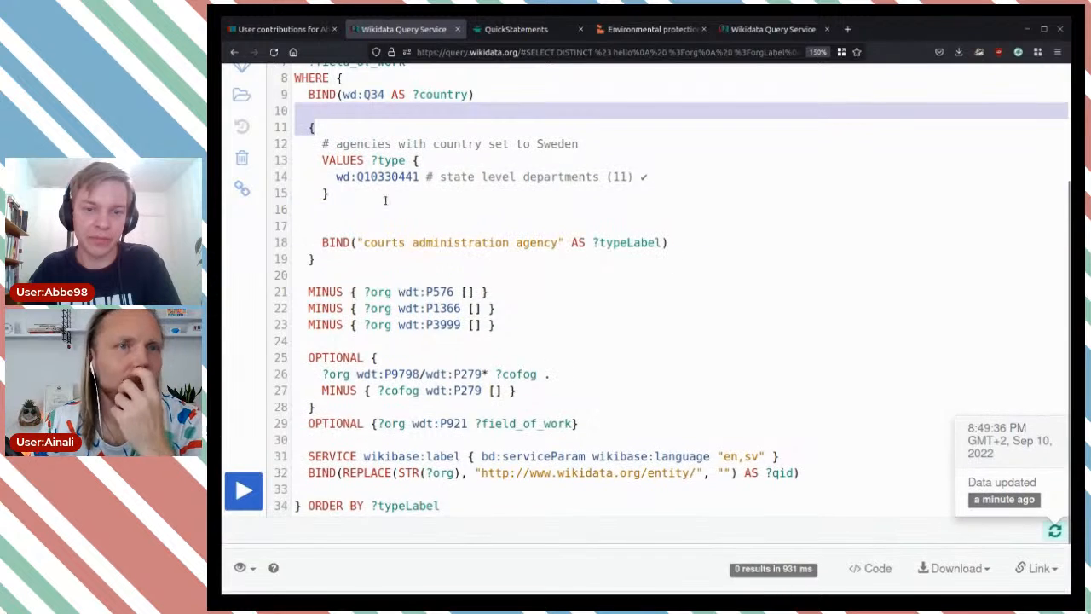
key(ctrl+z)
key(ctrl+z)
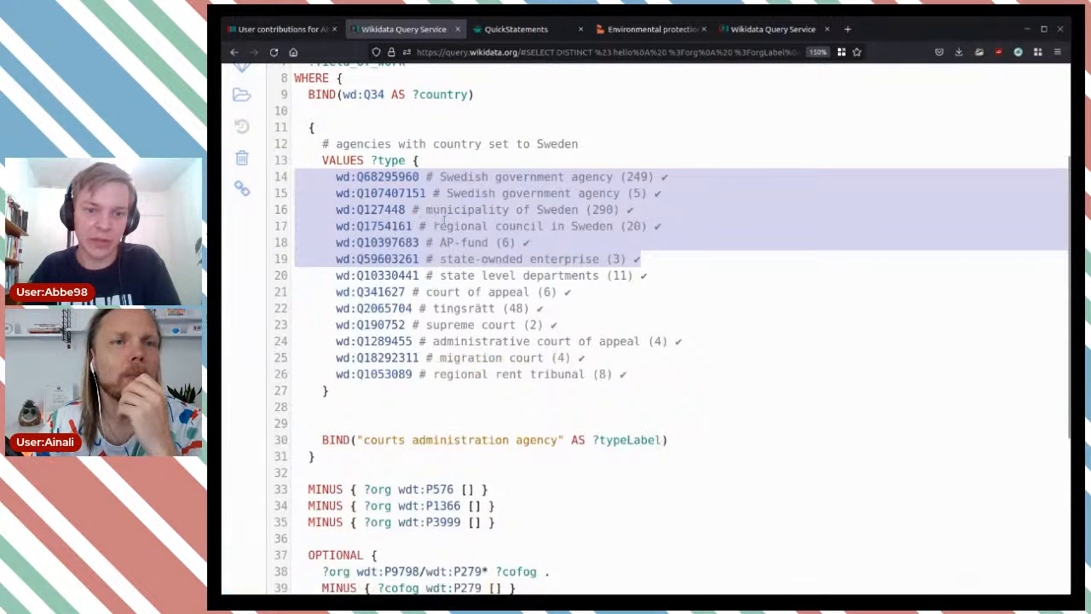
key(Left)
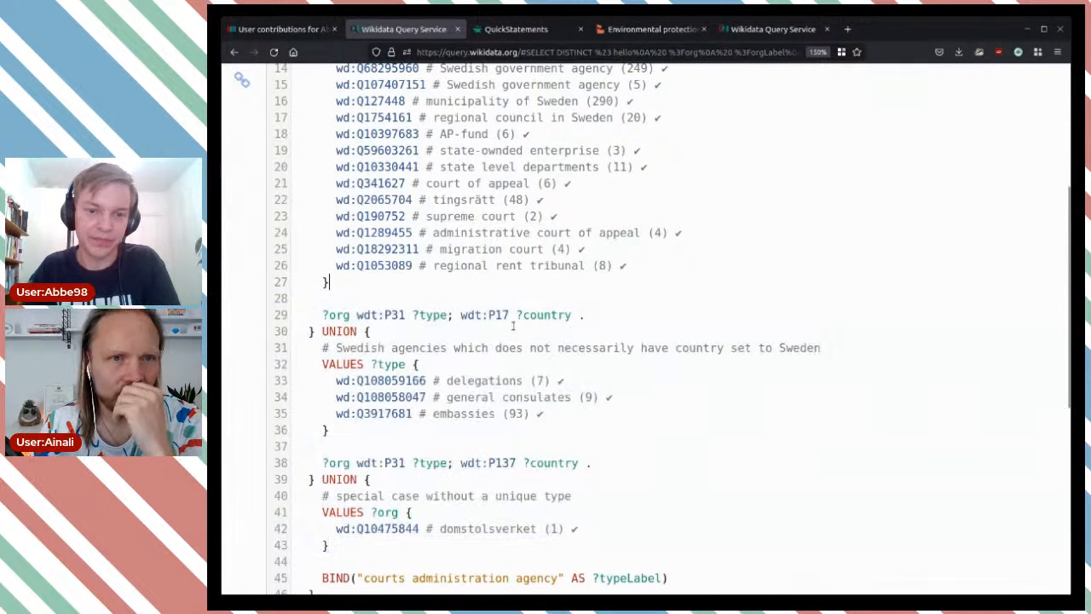
Delete the UNION blocks through the domstolsverket values block, keeping the ?org wdt:P31 ?type; wdt:P17 ?country line
drag(330, 545, 286, 333)
key(BackSpace)
scroll(341, 341, up, 5)
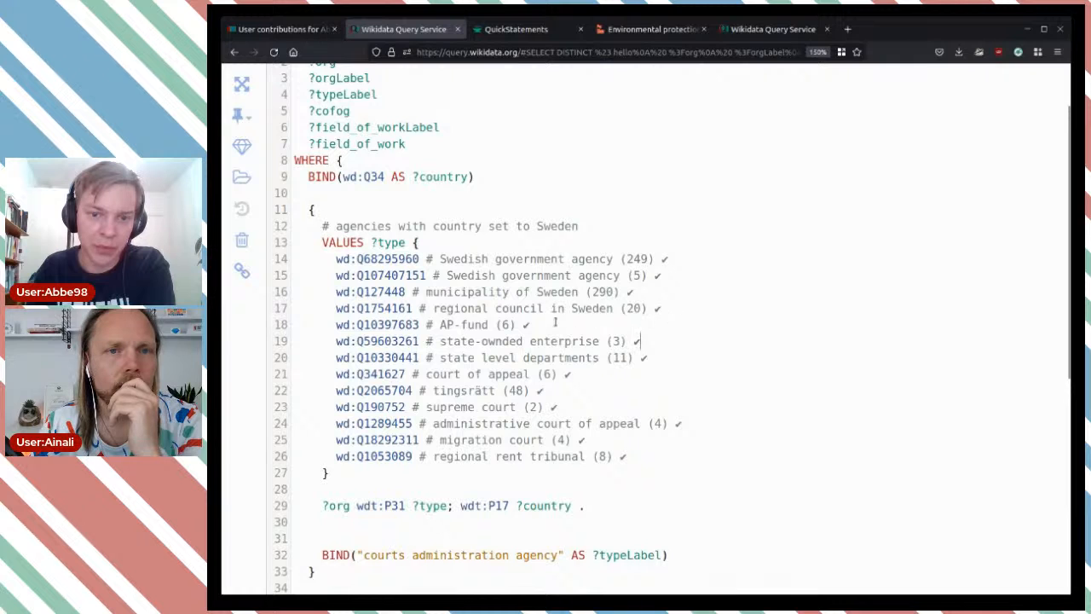
Reduce the agency type list to only wd:Q10330441 (state level departments)
drag(657, 344, 657, 245)
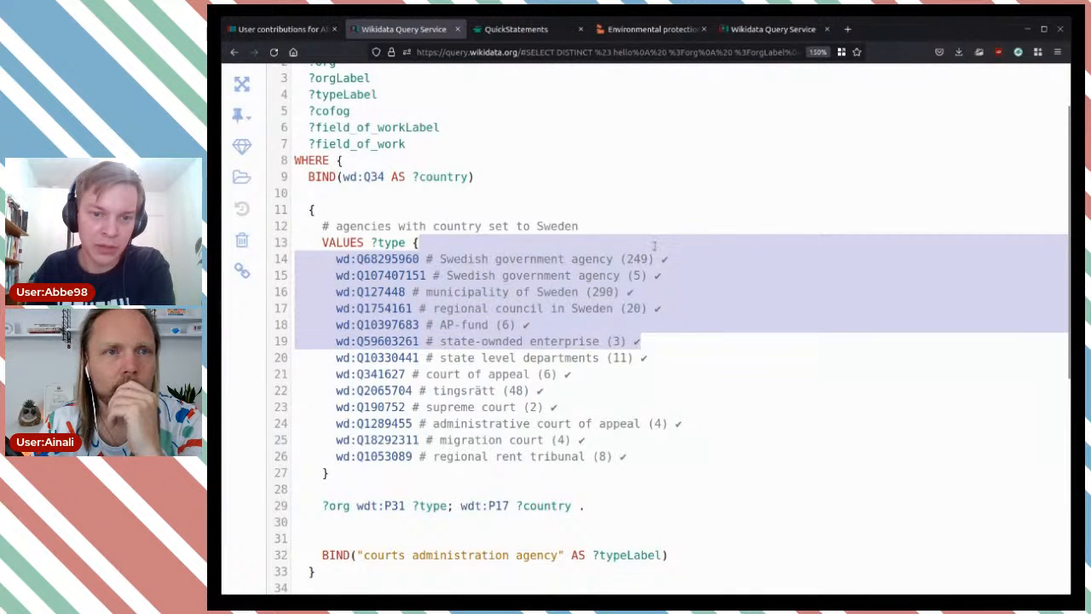
key(BackSpace)
drag(640, 356, 656, 262)
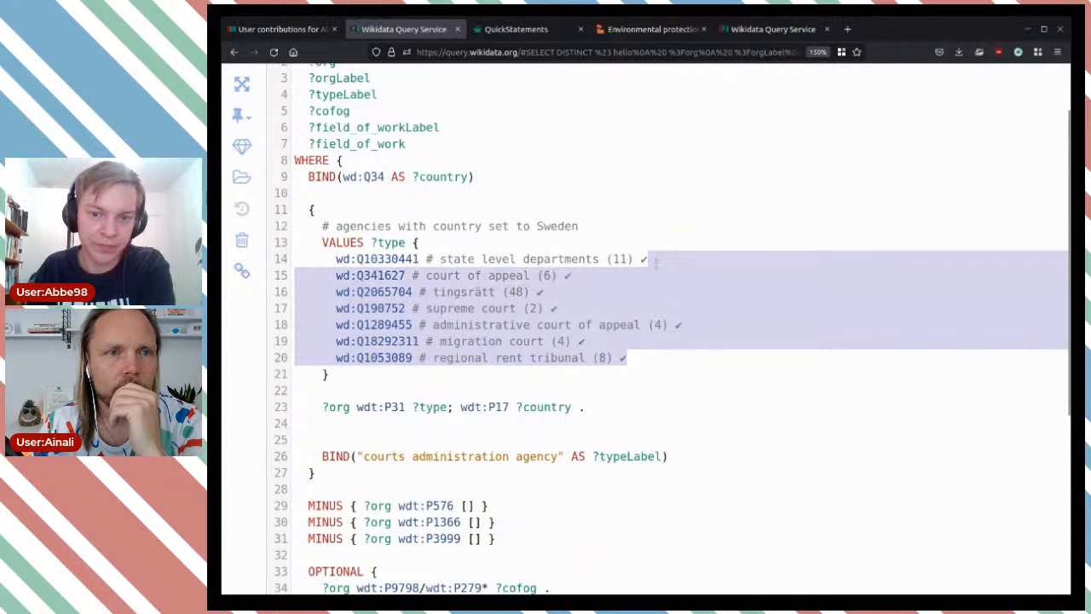
key(BackSpace)
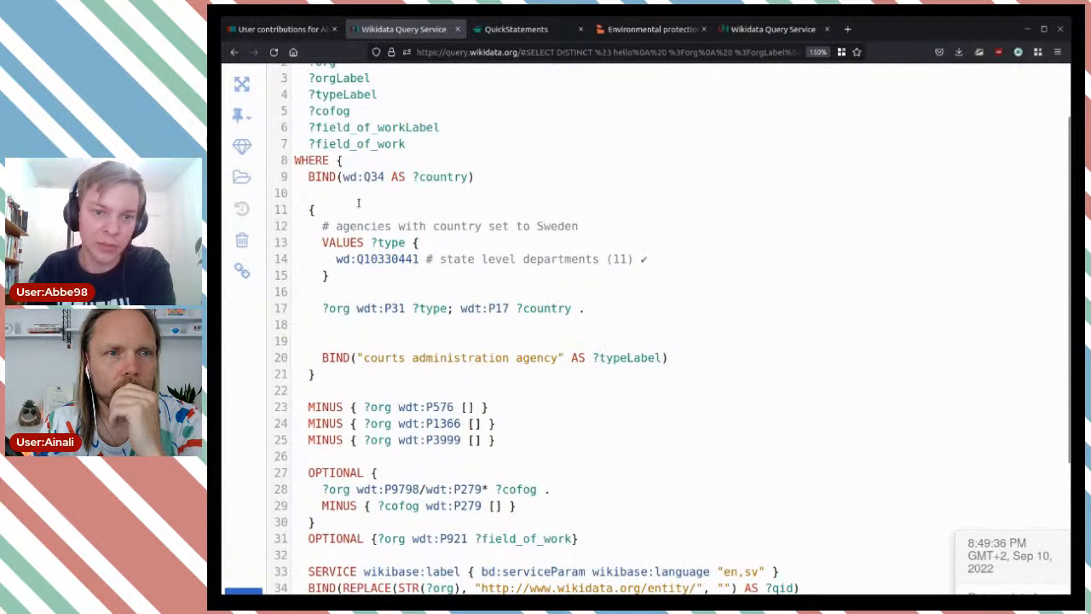
Remove the outer braces around the type block together with the "courts administration agency" BIND line
double_click(313, 209)
key(BackSpace)
drag(333, 373, 295, 324)
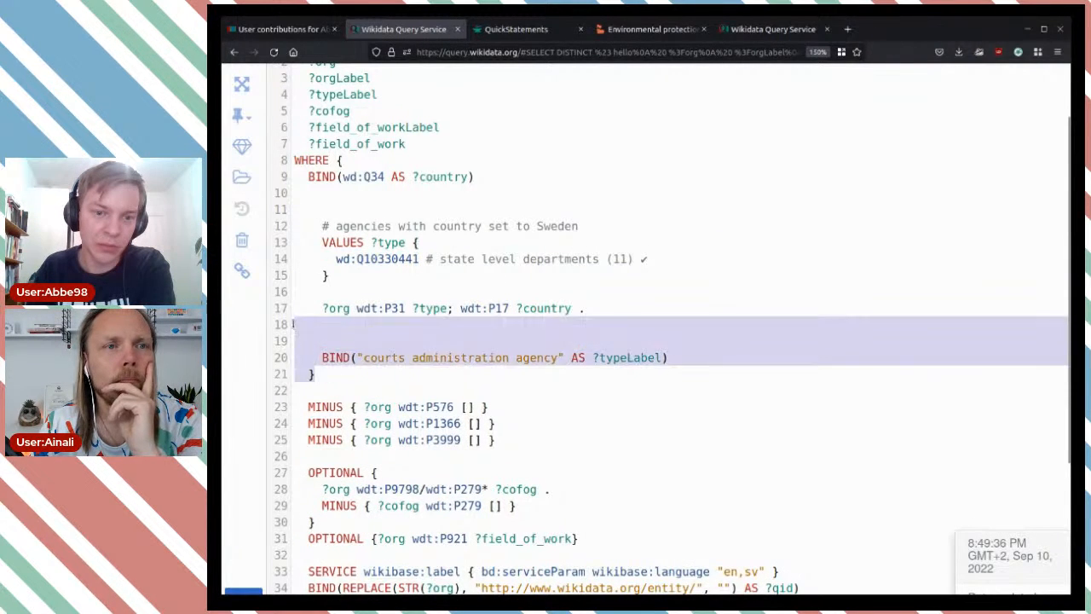
key(BackSpace)
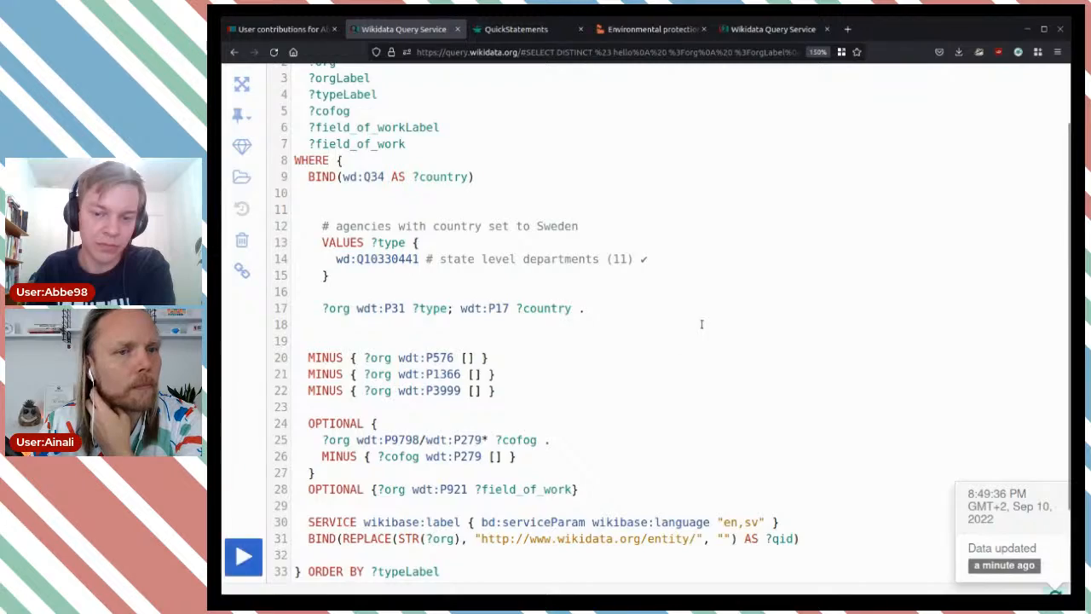
Run the query with the P31/P17 line included and review the listed ministries and their field of work columns
key(ctrl+Return)
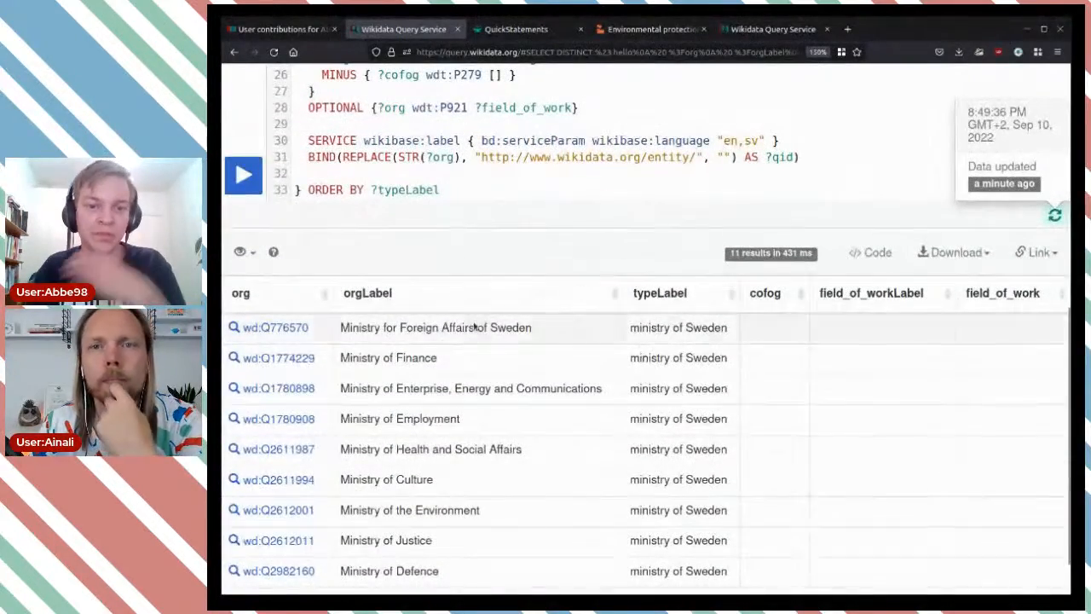
scroll(495, 333, down, 1)
scroll(506, 341, down, 1)
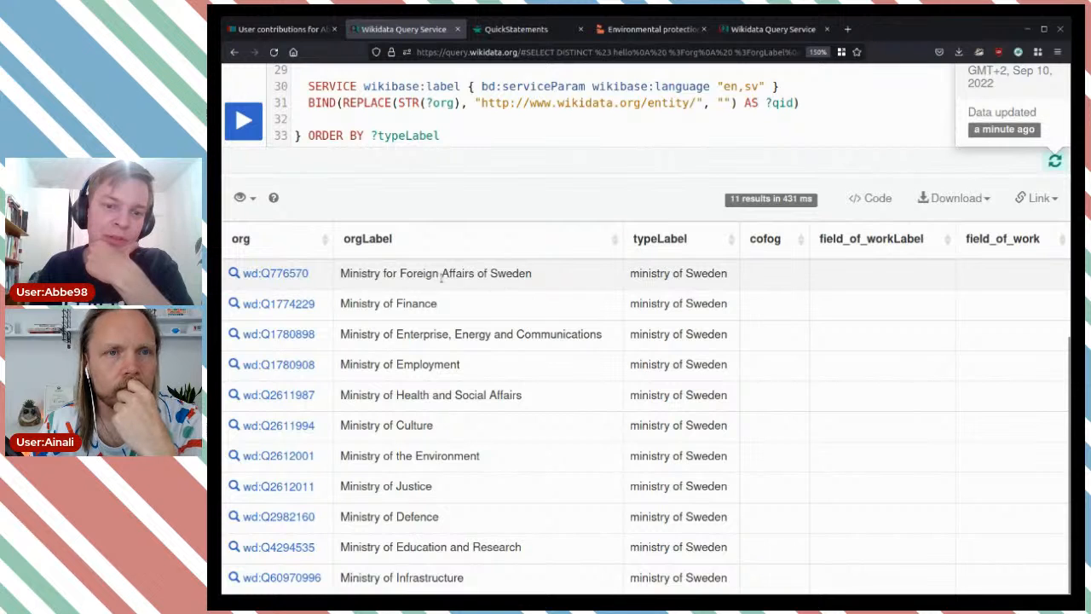
Open the Ministry for Foreign Affairs of Sweden item in a new tab and copy "foreign affairs" from its instance of statement
middle_click(294, 274)
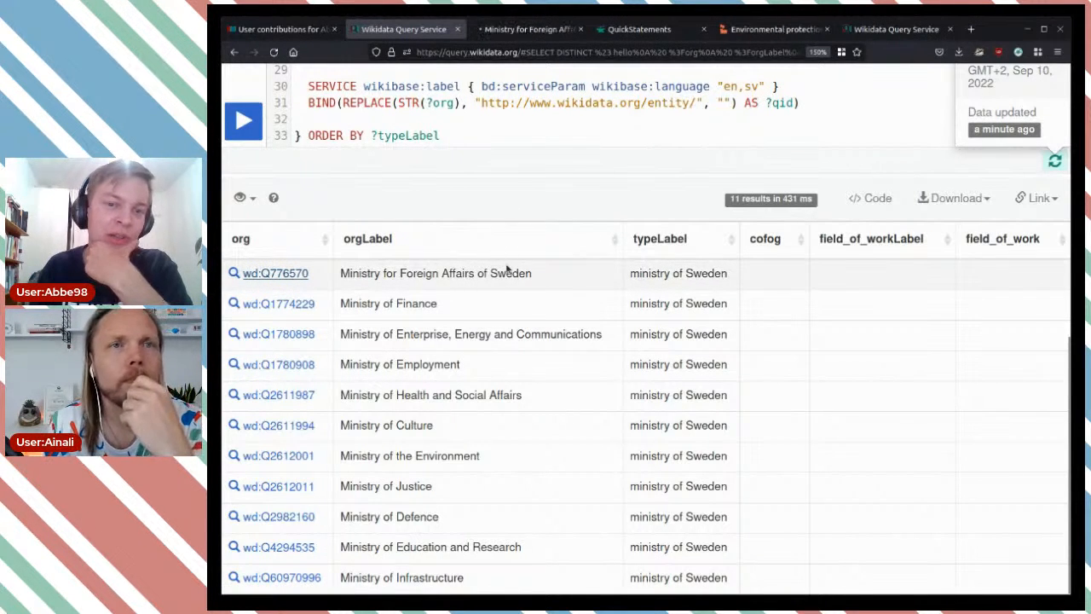
key(ctrl+Tab)
scroll(642, 337, down, 3)
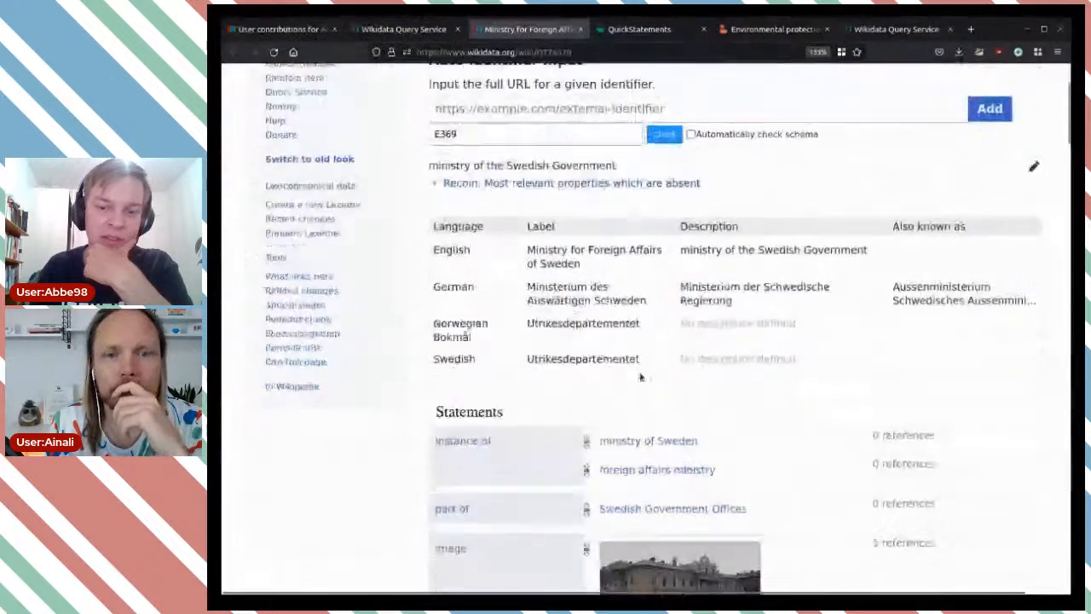
scroll(718, 450, down, 3)
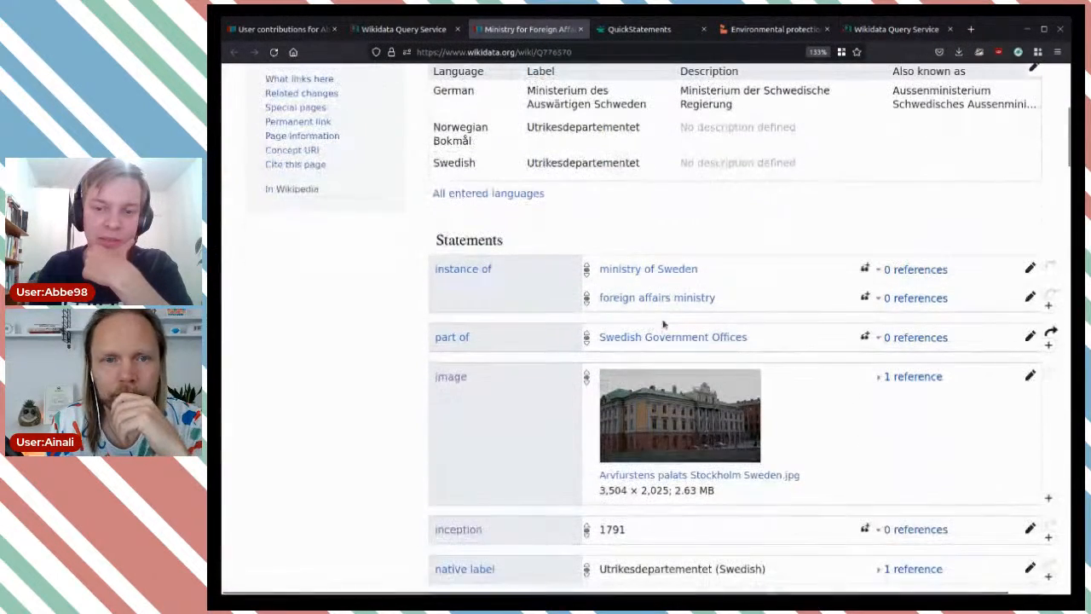
drag(597, 305, 670, 310)
key(ctrl+c)
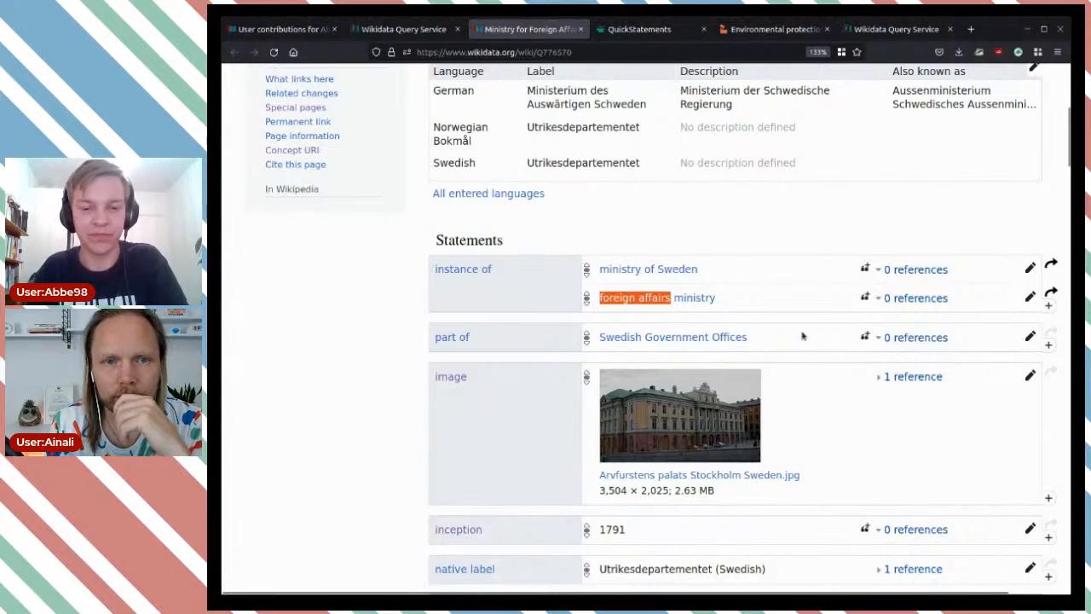
Add a field of work statement with the value foreign relations to the Ministry for Foreign Affairs item and publish it
scroll(752, 315, down, 20)
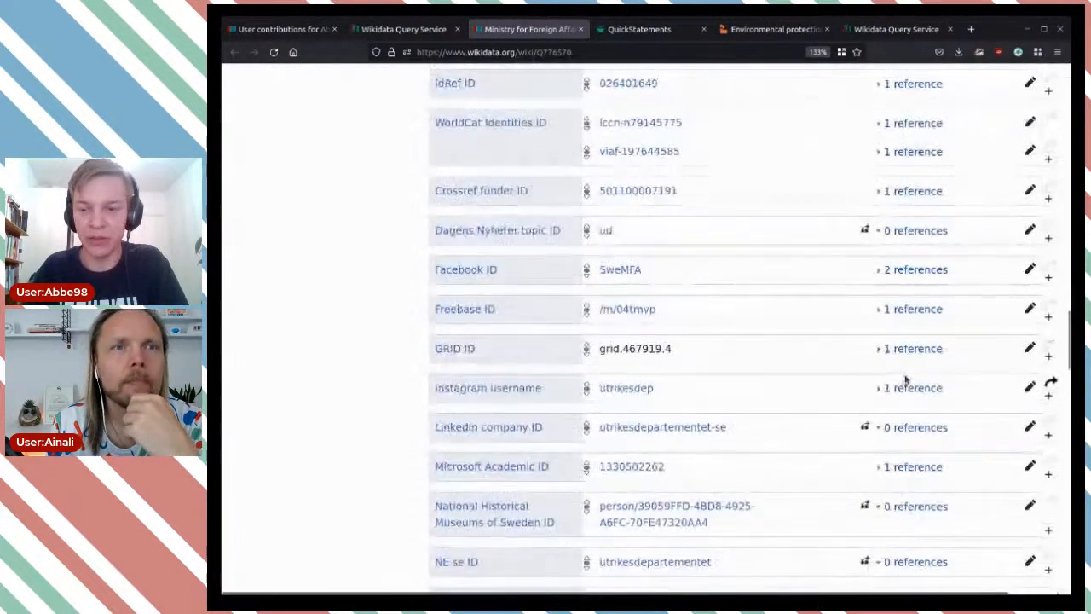
scroll(906, 381, up, 8)
click(1032, 226)
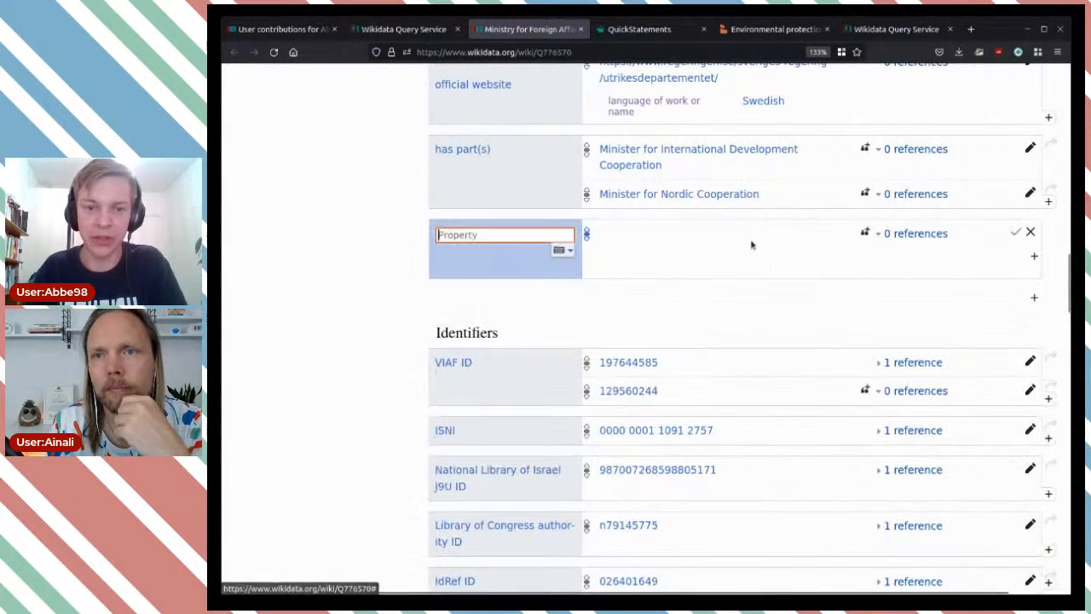
text(field)
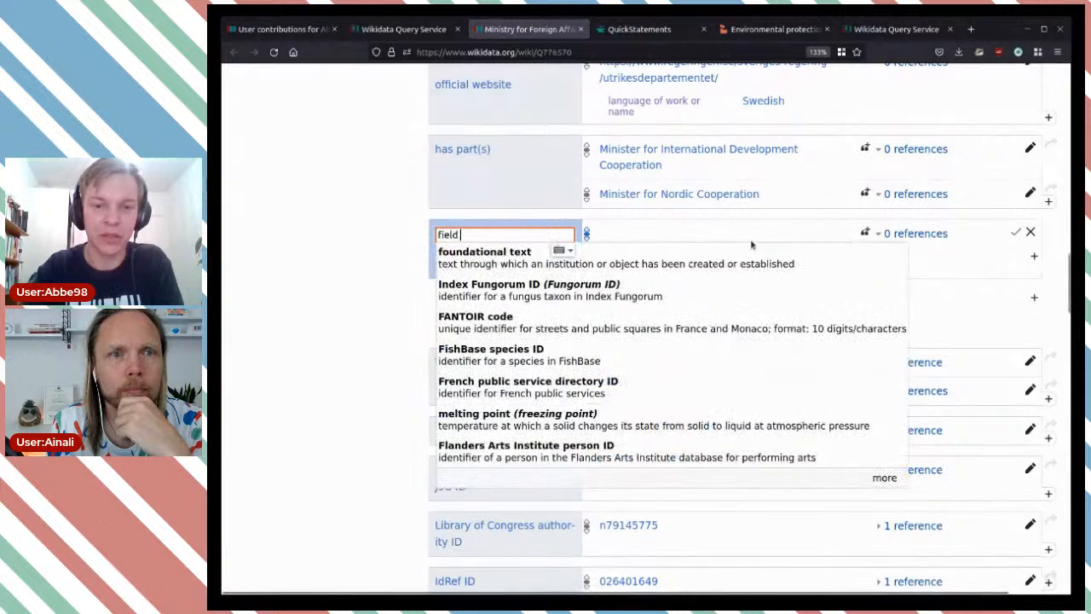
text( of)
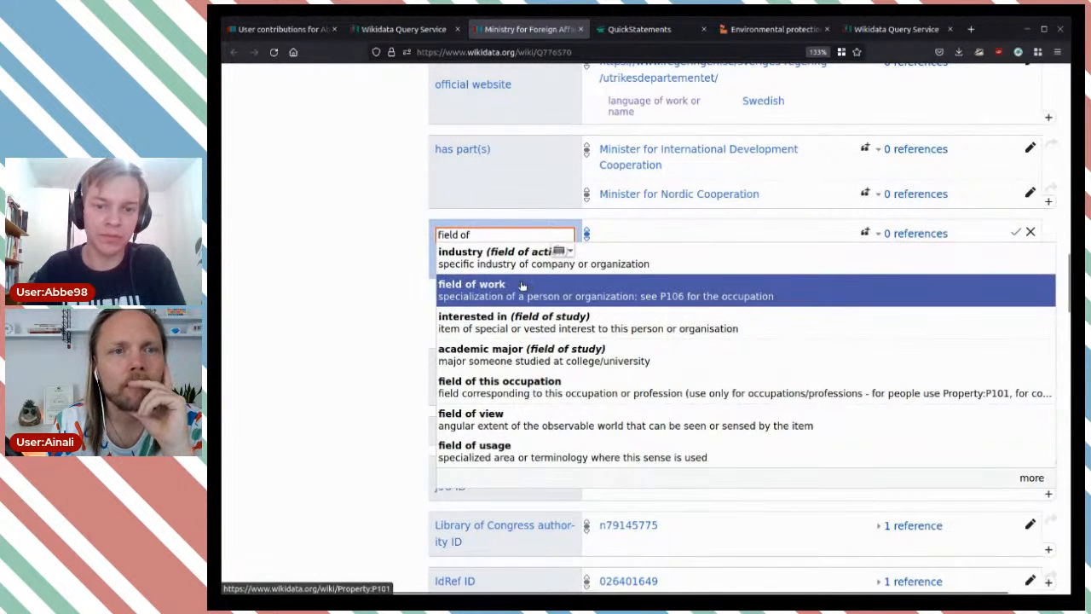
click(521, 285)
key(ctrl+v)
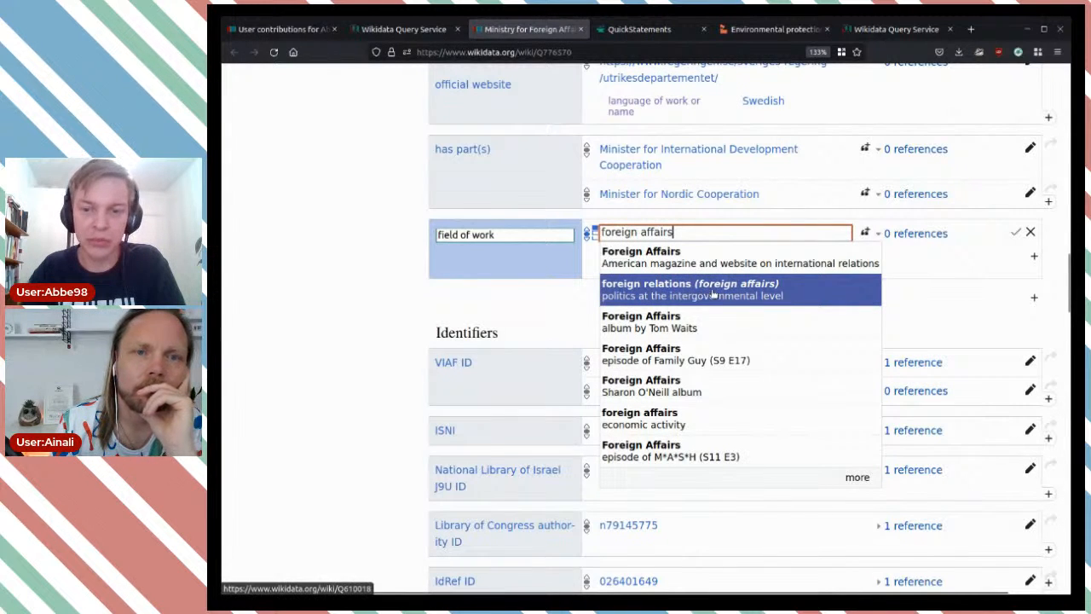
click(744, 289)
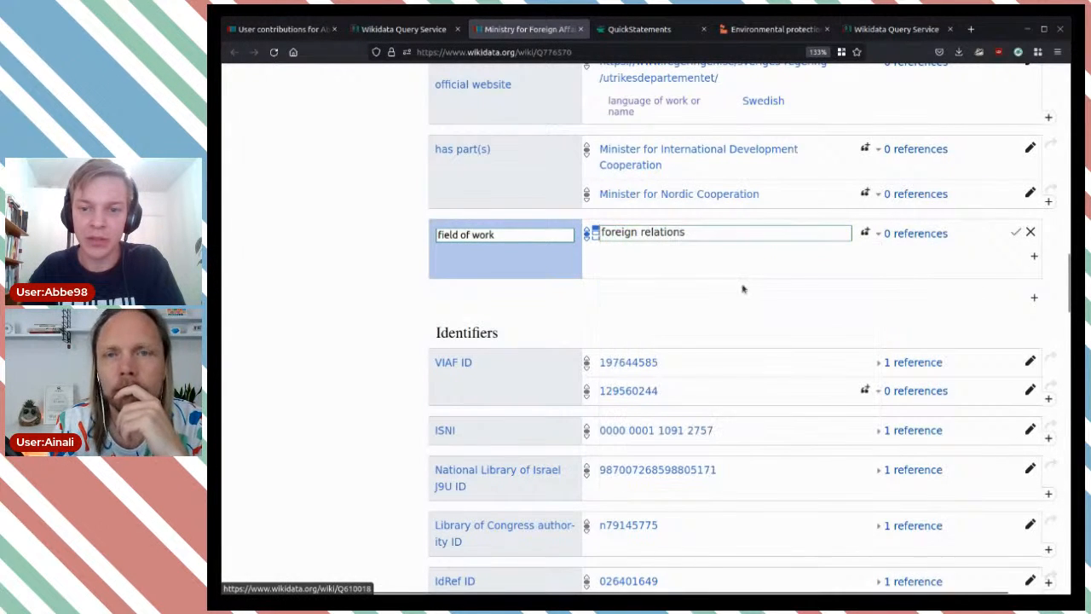
click(1015, 231)
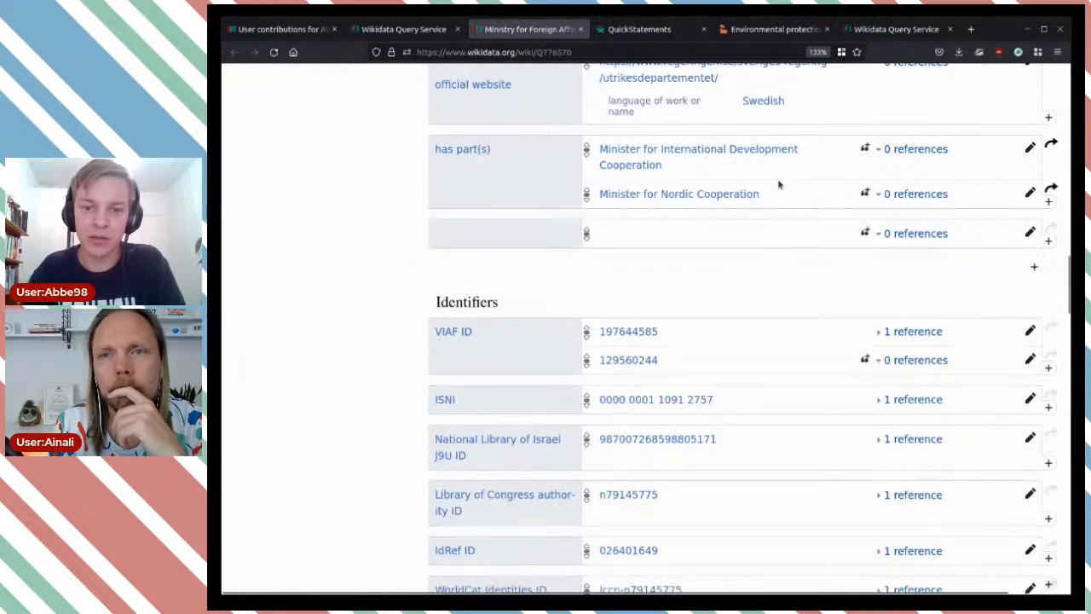
Open the Ministry of Culture item from the query results and check its statements for a field of work
click(416, 35)
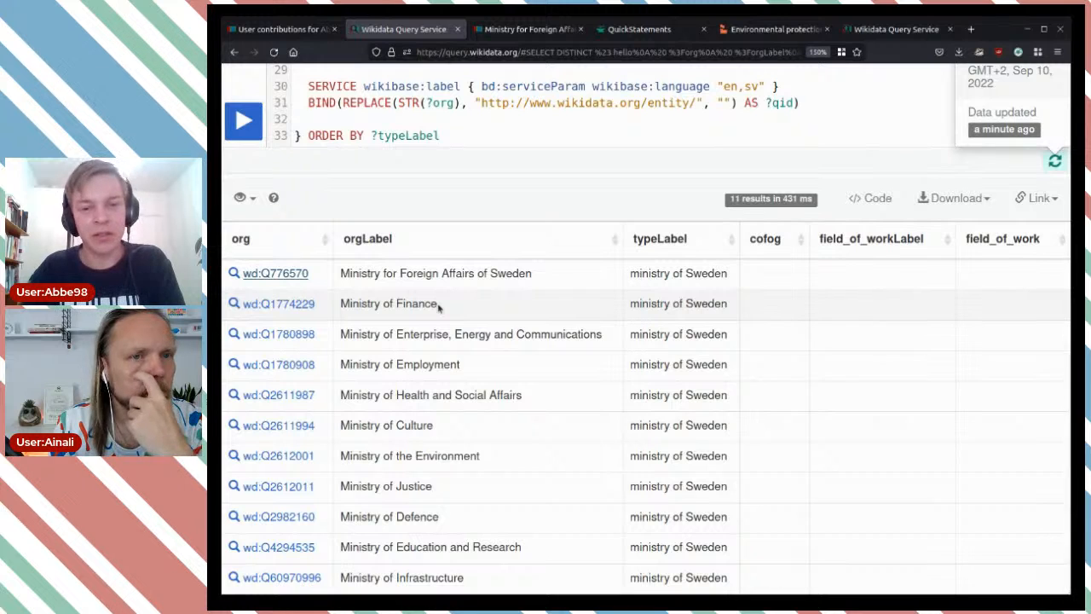
drag(438, 304, 345, 306)
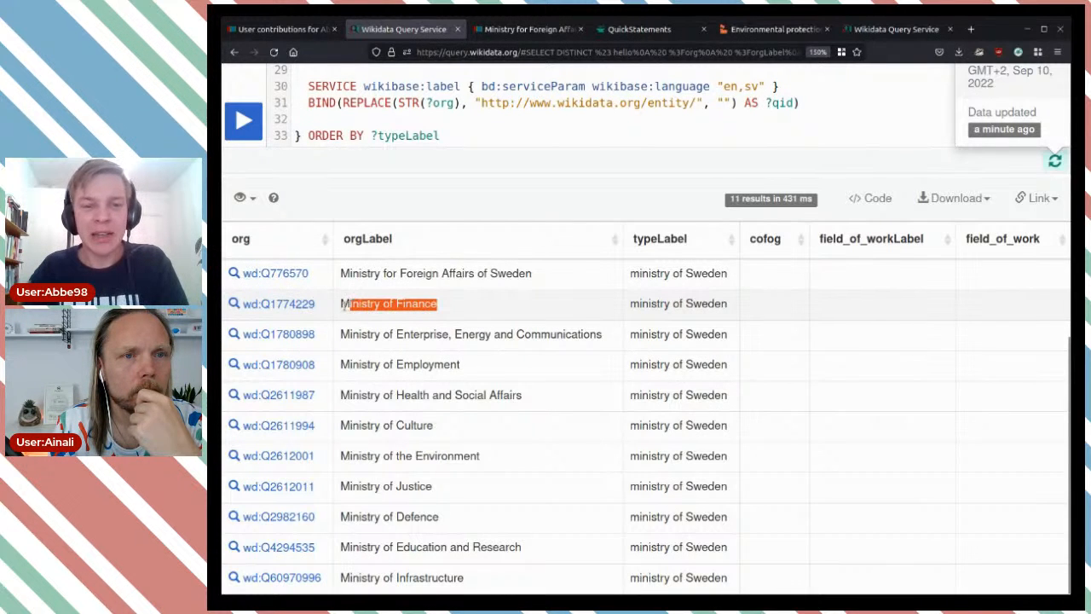
click(437, 312)
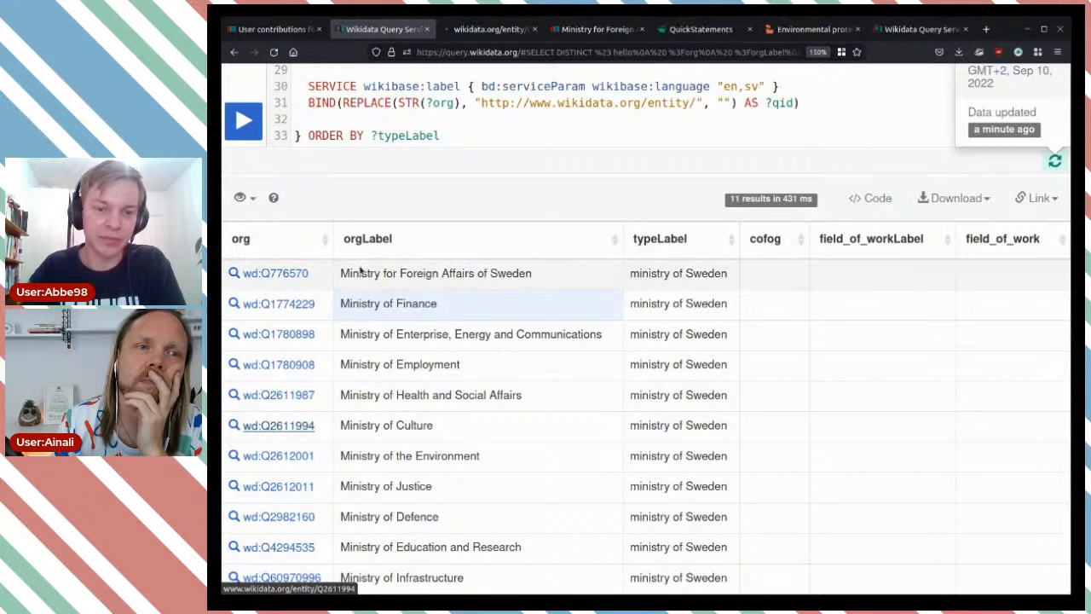
click(490, 30)
scroll(717, 317, down, 5)
scroll(886, 372, down, 10)
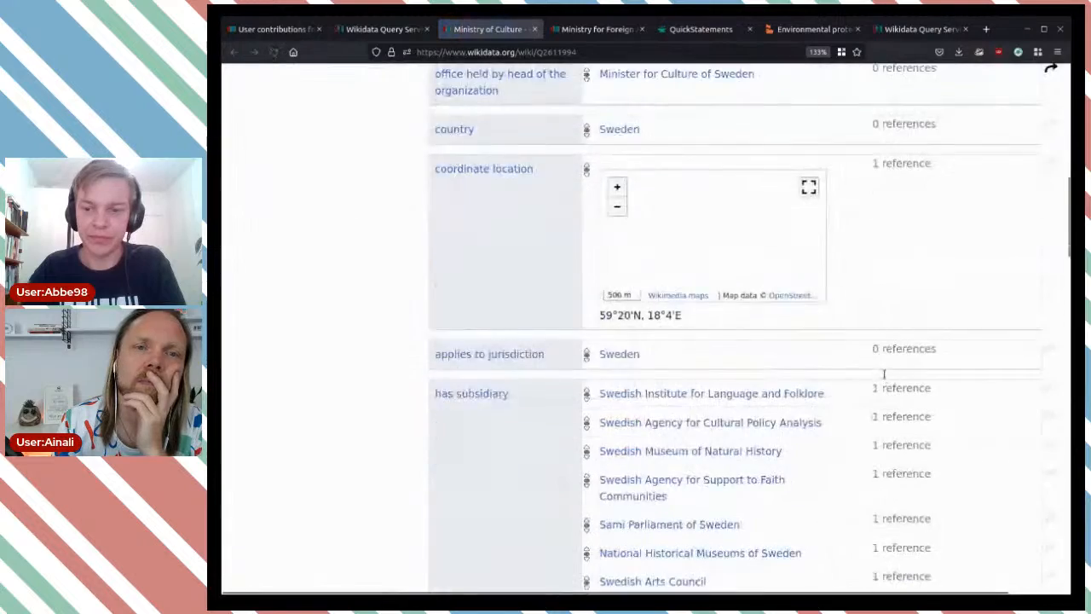
scroll(884, 368, down, 8)
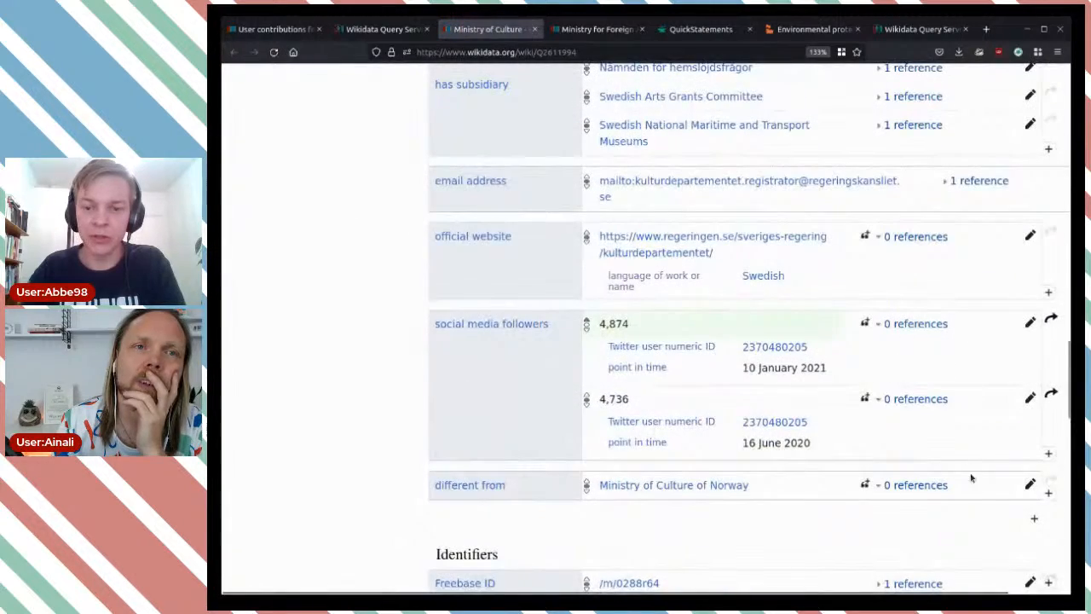
scroll(954, 487, up, 4)
scroll(953, 483, up, 12)
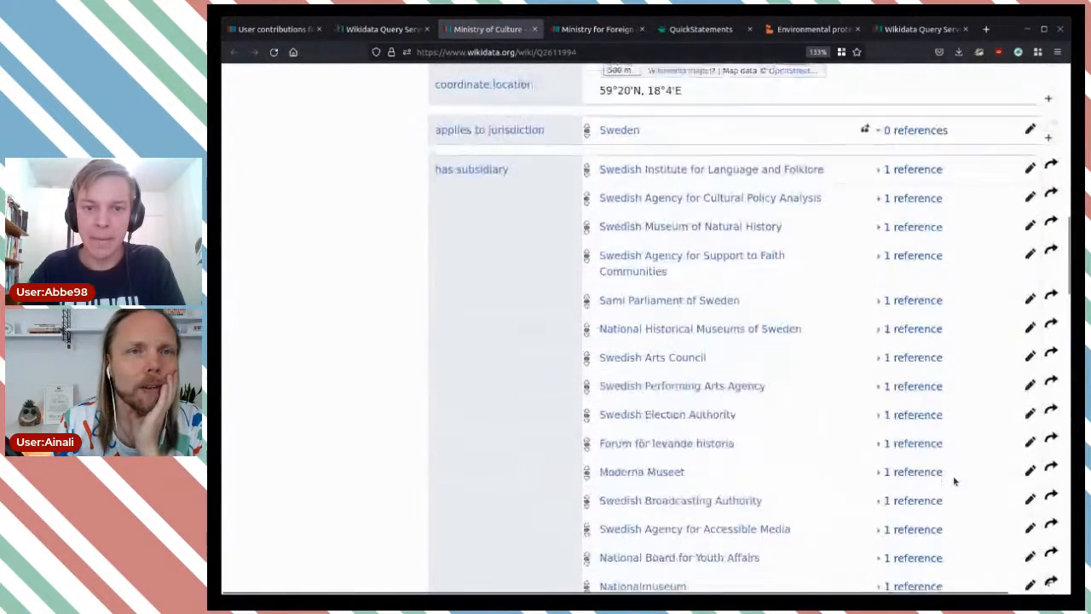
scroll(945, 474, up, 2)
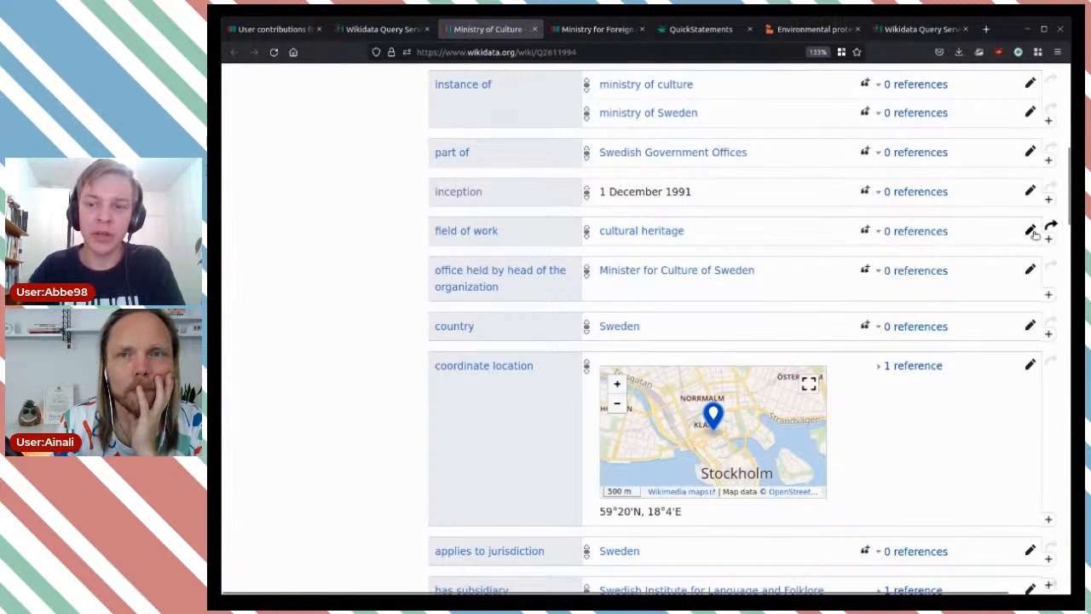
Open the cultural heritage item from the ministry's field of work statement and examine its statements
middle_click(673, 231)
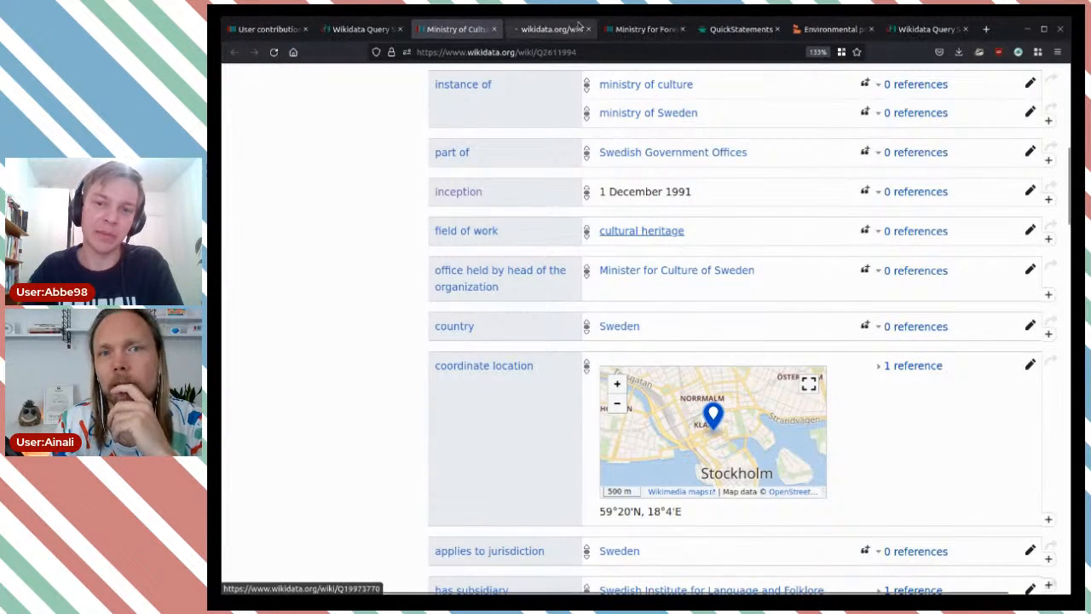
scroll(605, 196, down, 5)
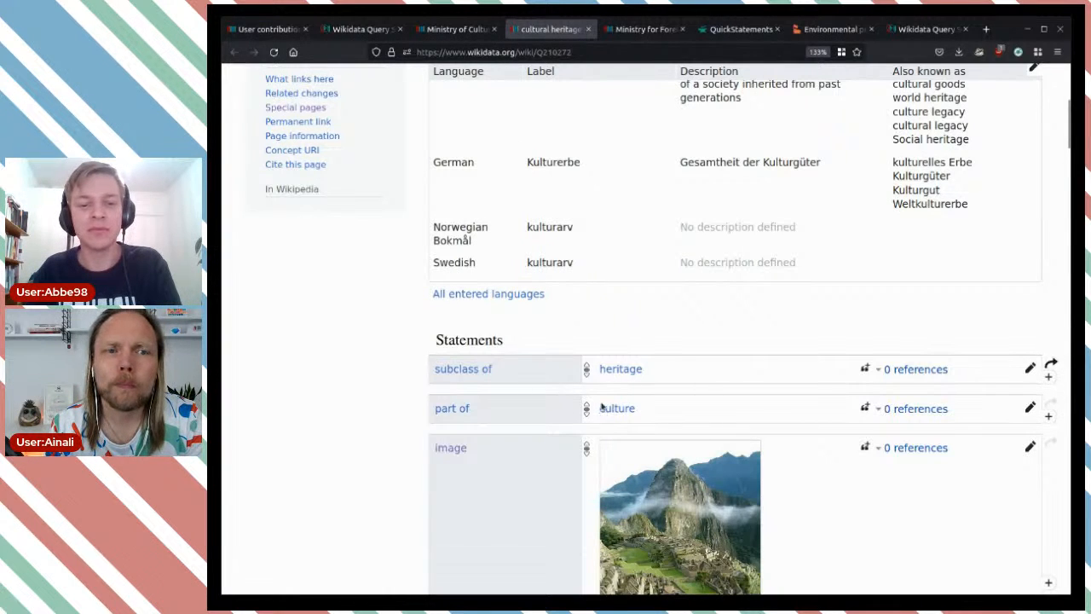
Follow the subclass of statements from cultural heritage through heritage to tradition, examine them, and return to the Ministry of Culture item
click(457, 29)
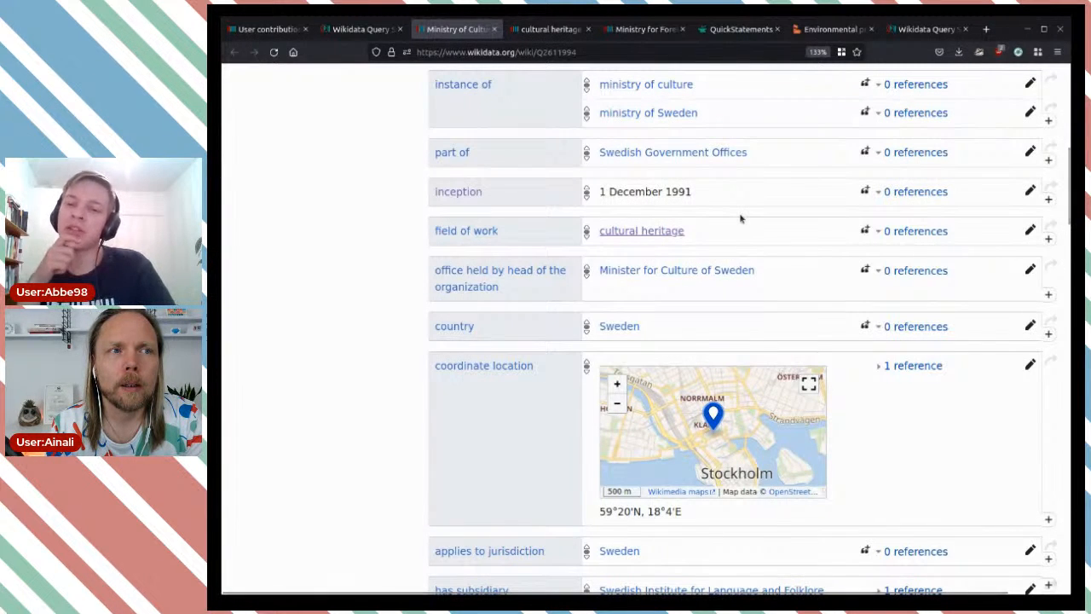
click(532, 31)
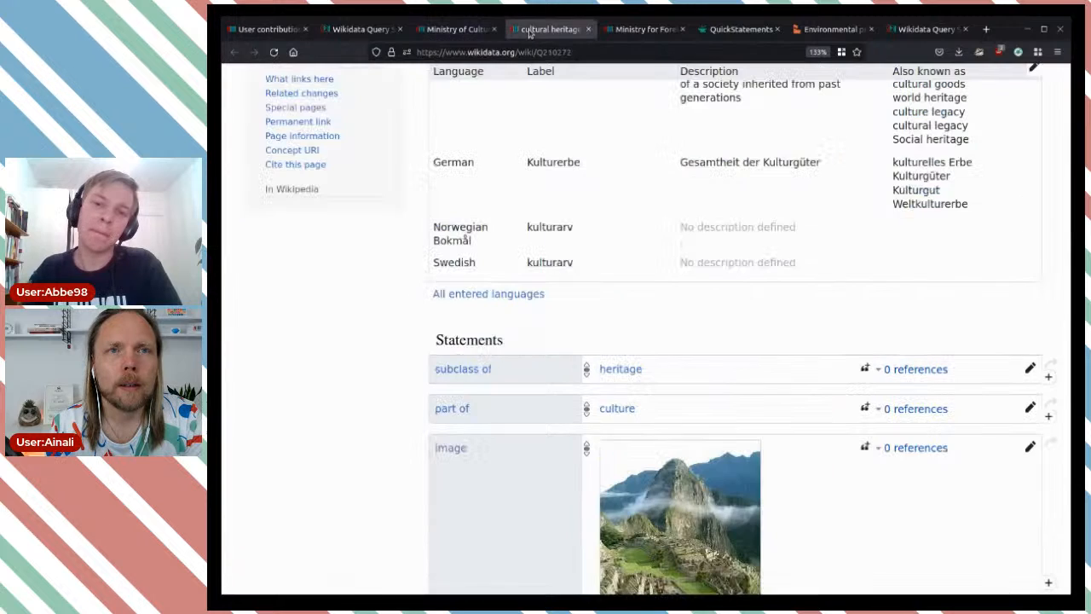
scroll(738, 352, down, 3)
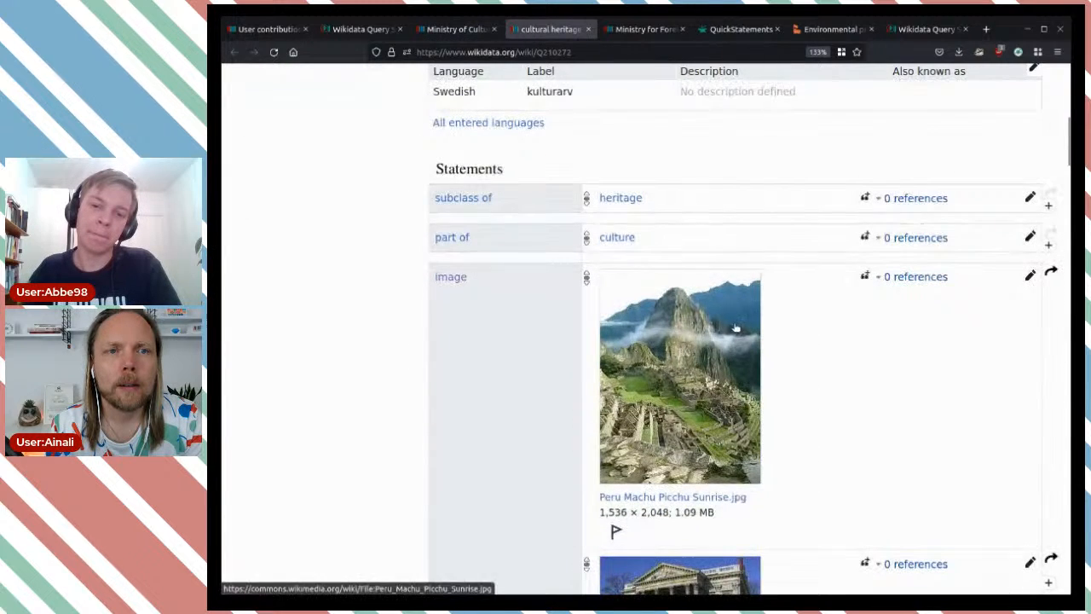
click(620, 201)
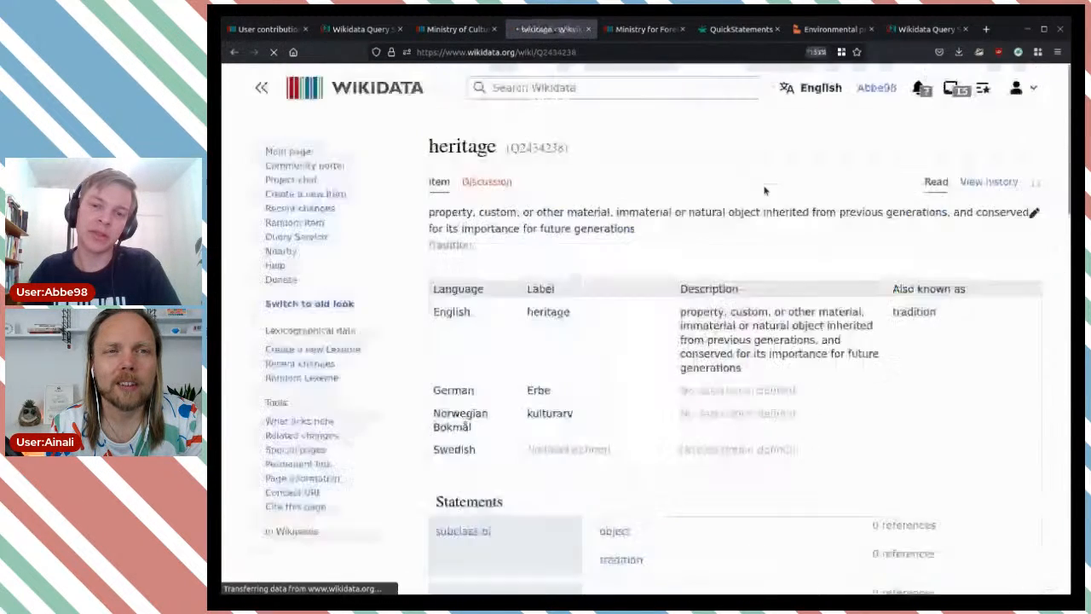
scroll(765, 191, down, 5)
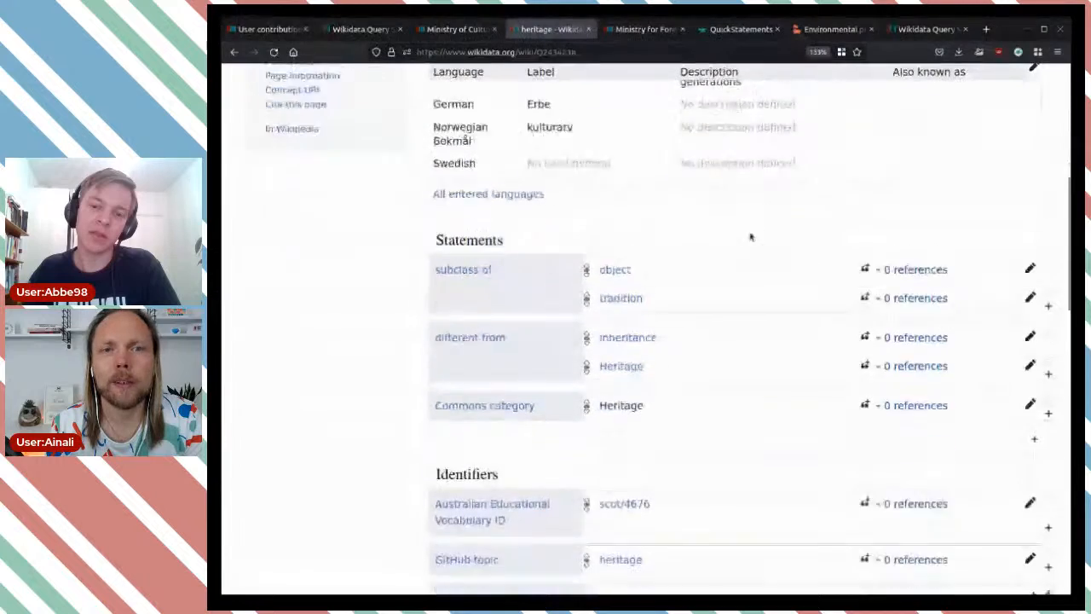
click(620, 277)
scroll(684, 241, down, 7)
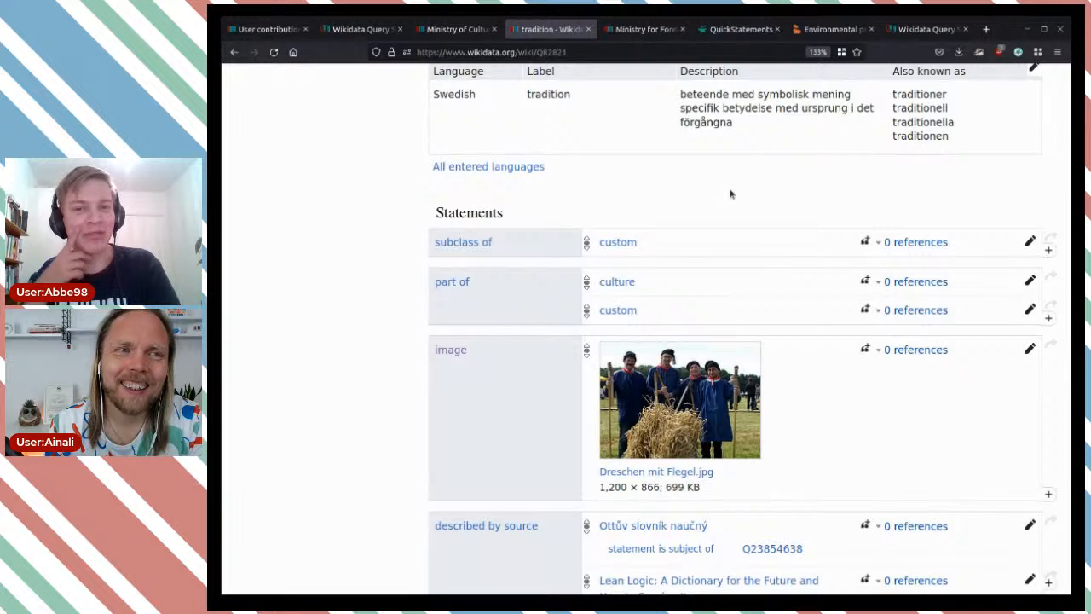
click(458, 29)
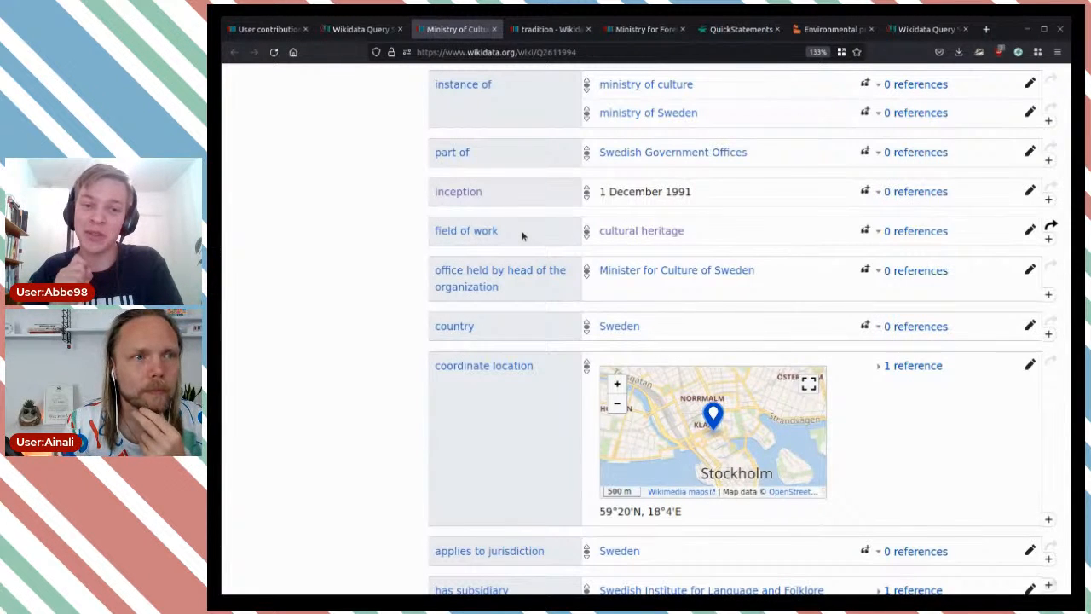
Open the Ministry of Justice item from the query results in a new tab and check its statements for a field of work
click(360, 29)
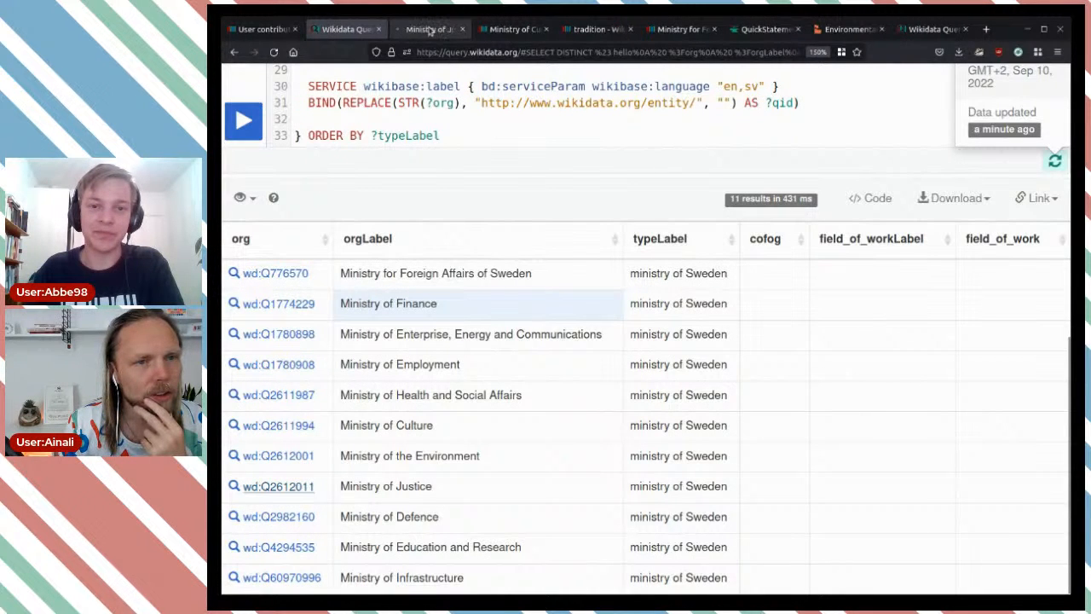
click(430, 30)
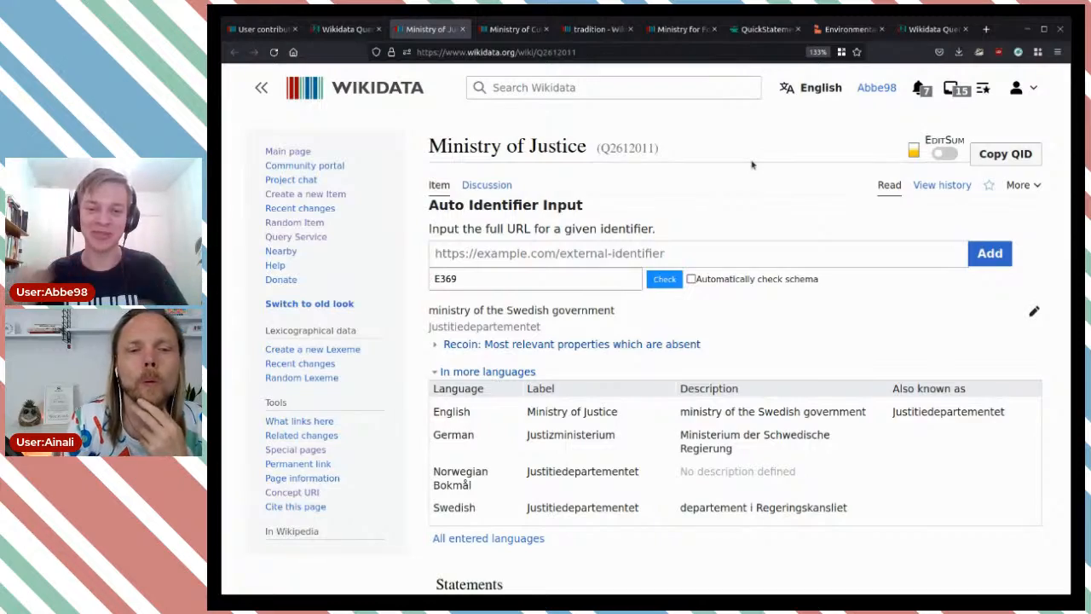
scroll(785, 194, down, 7)
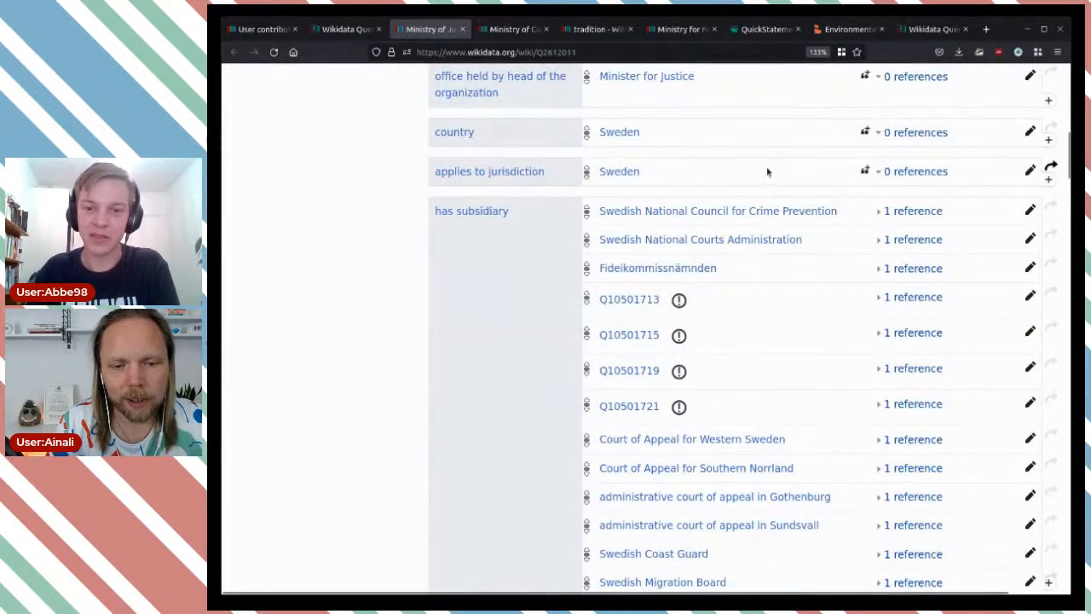
scroll(766, 170, down, 12)
scroll(763, 175, down, 15)
scroll(760, 174, up, 2)
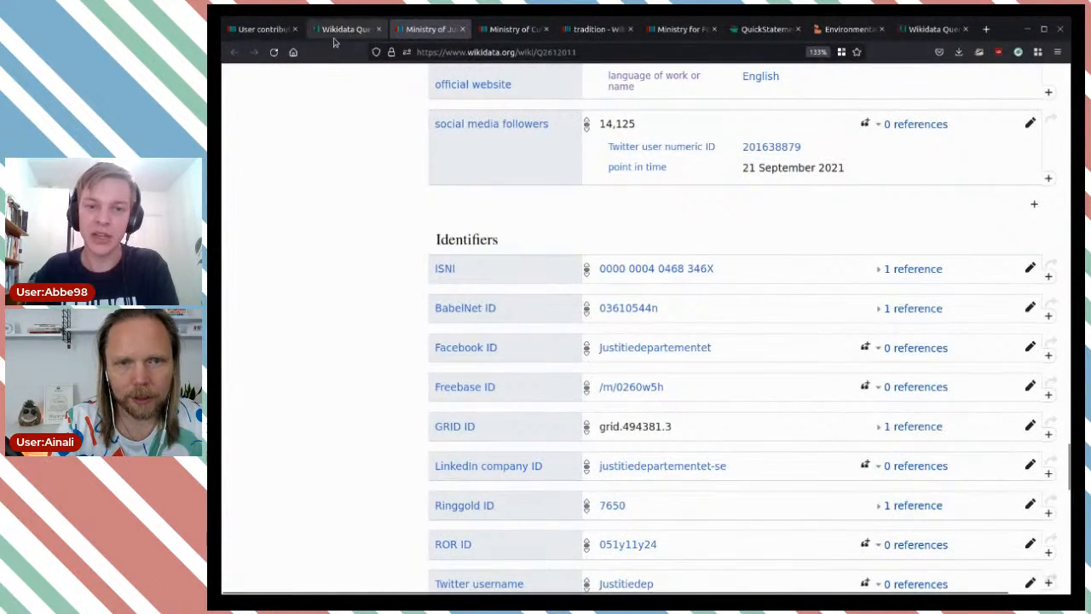
scroll(980, 224, up, 3)
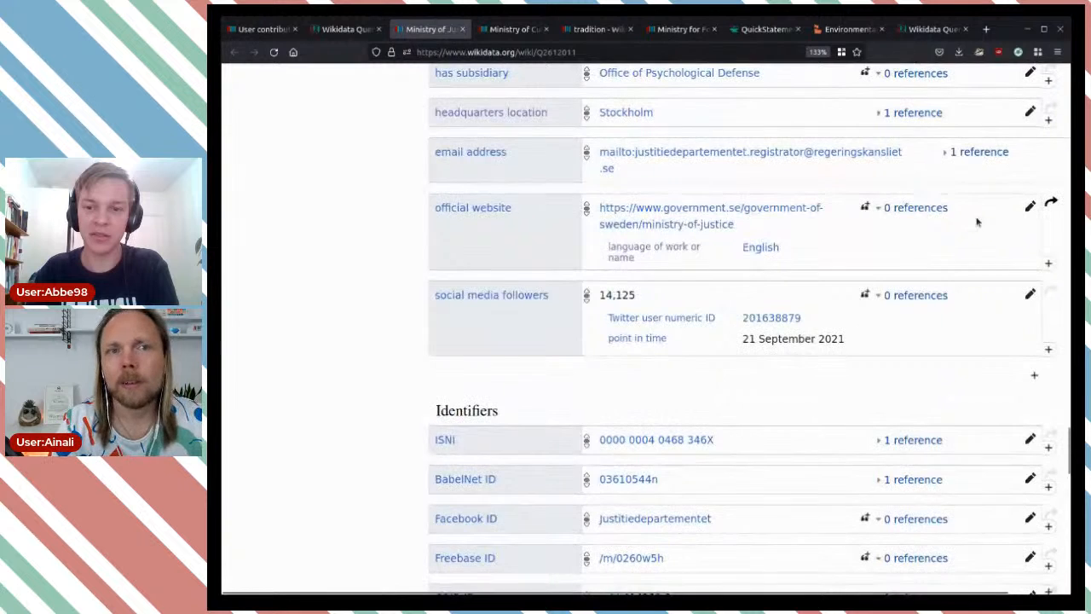
Open the Ministry of Education and Research item from the query results in a new tab and check its statements for a field of work
click(346, 29)
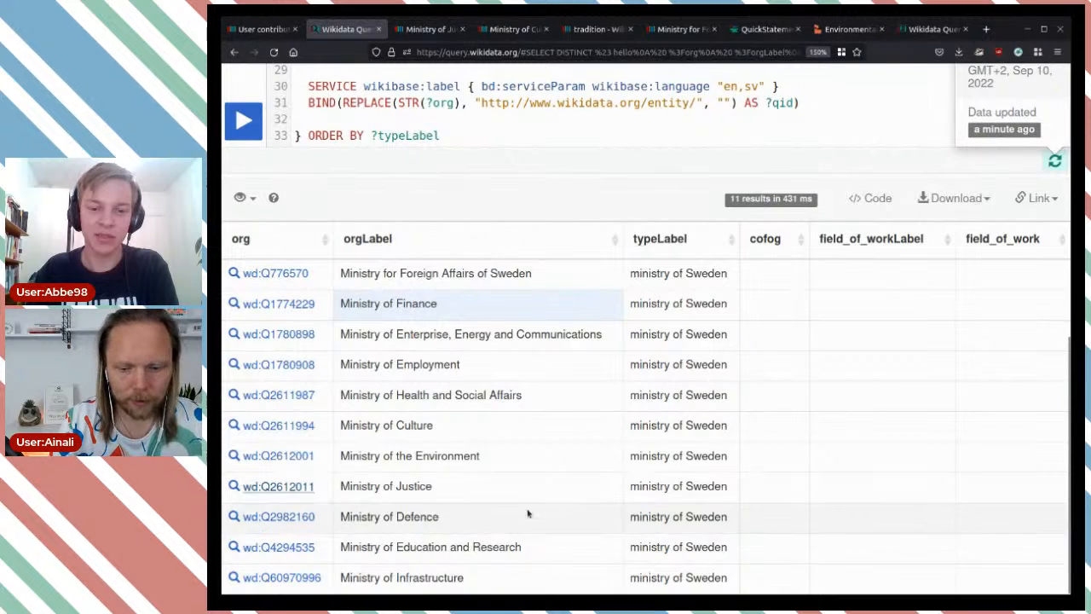
middle_click(277, 547)
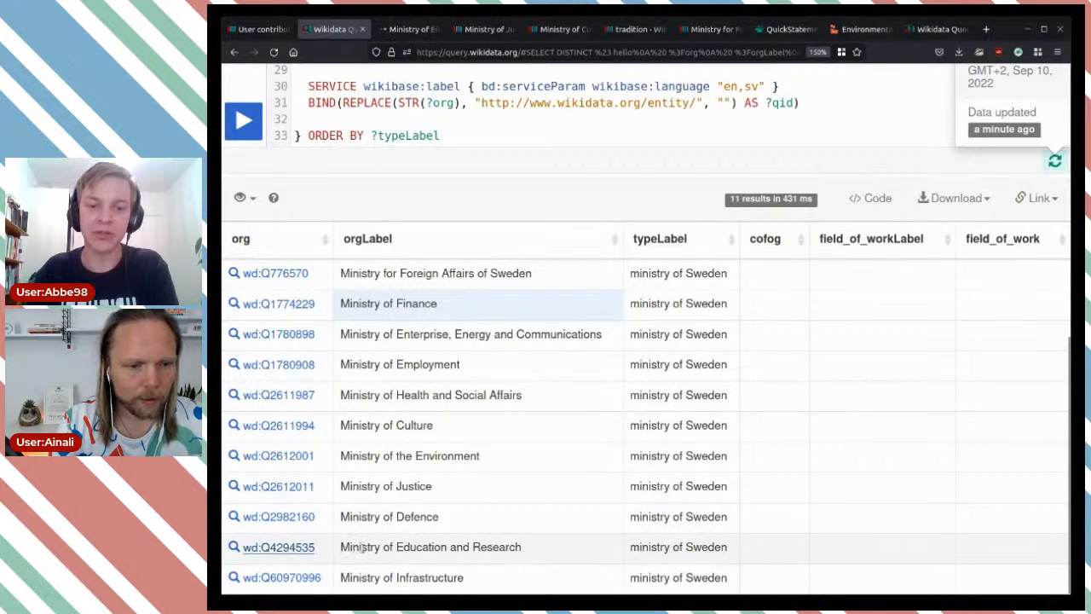
click(408, 28)
scroll(764, 329, down, 5)
scroll(764, 328, down, 15)
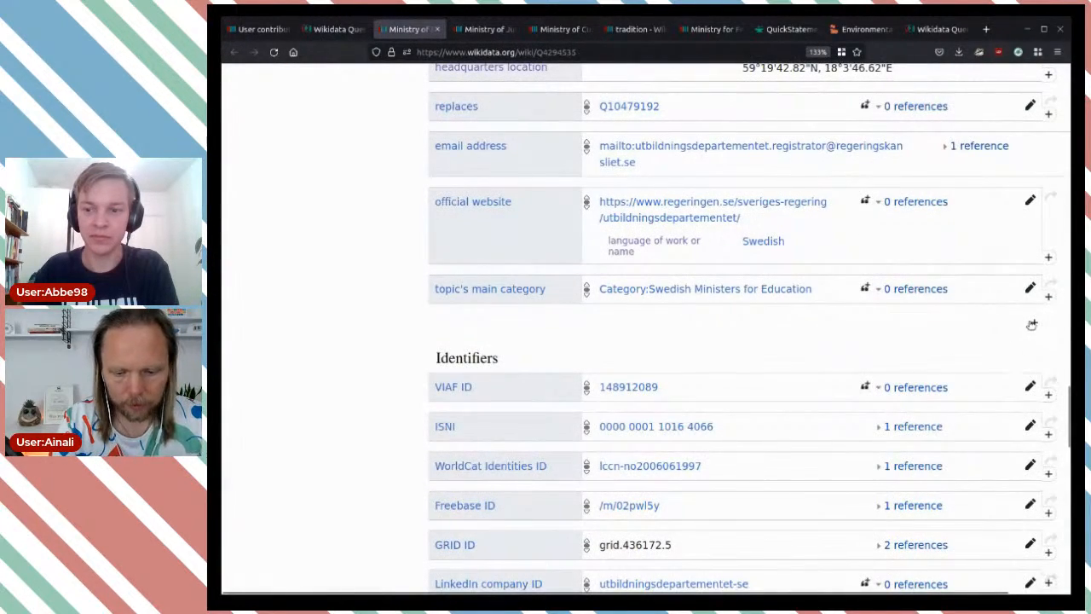
Add a field of work statement with the value education, the transmission of knowledge and skills, to the Ministry of Education and Research item and publish it
click(1034, 322)
text(fie)
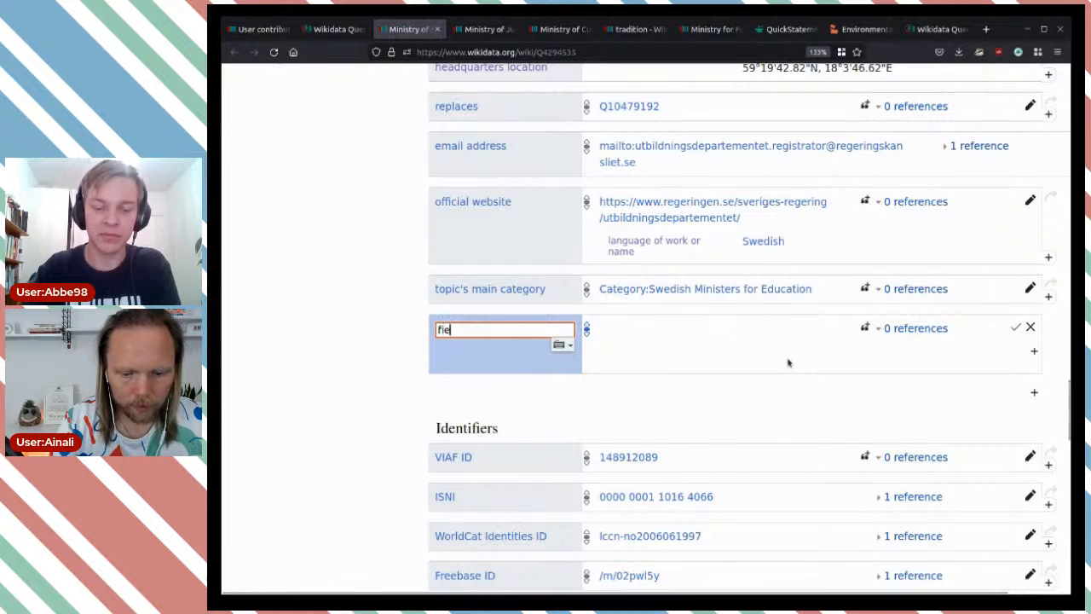
text(ld of)
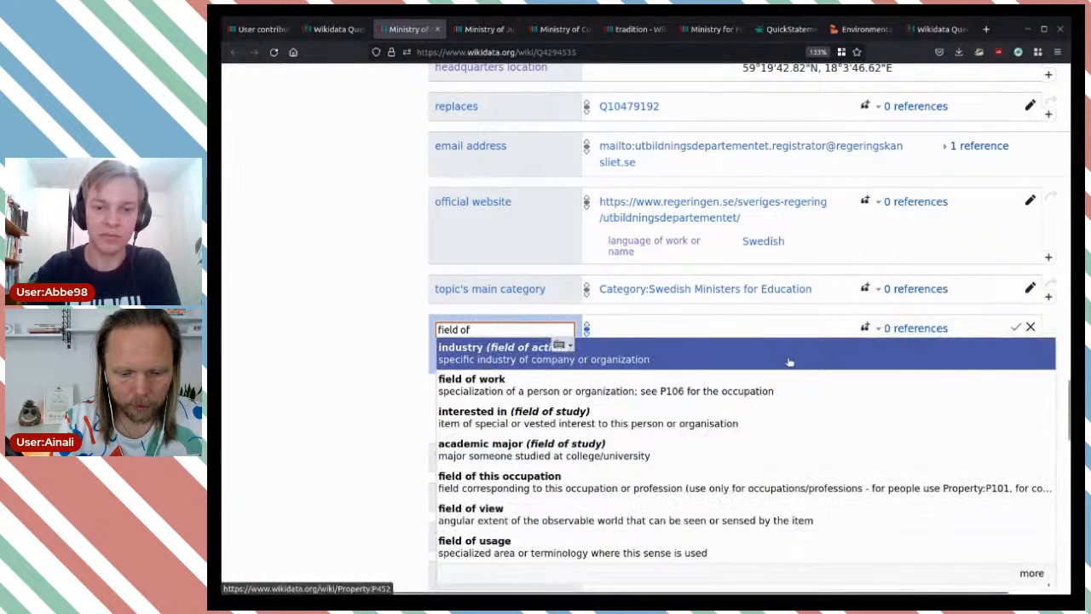
click(657, 391)
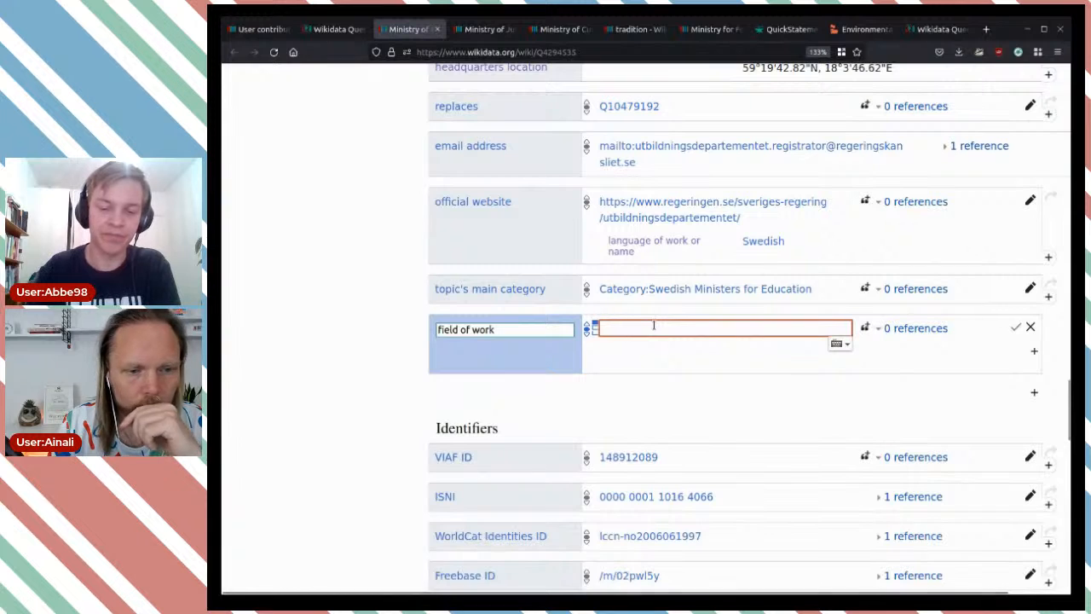
text(education)
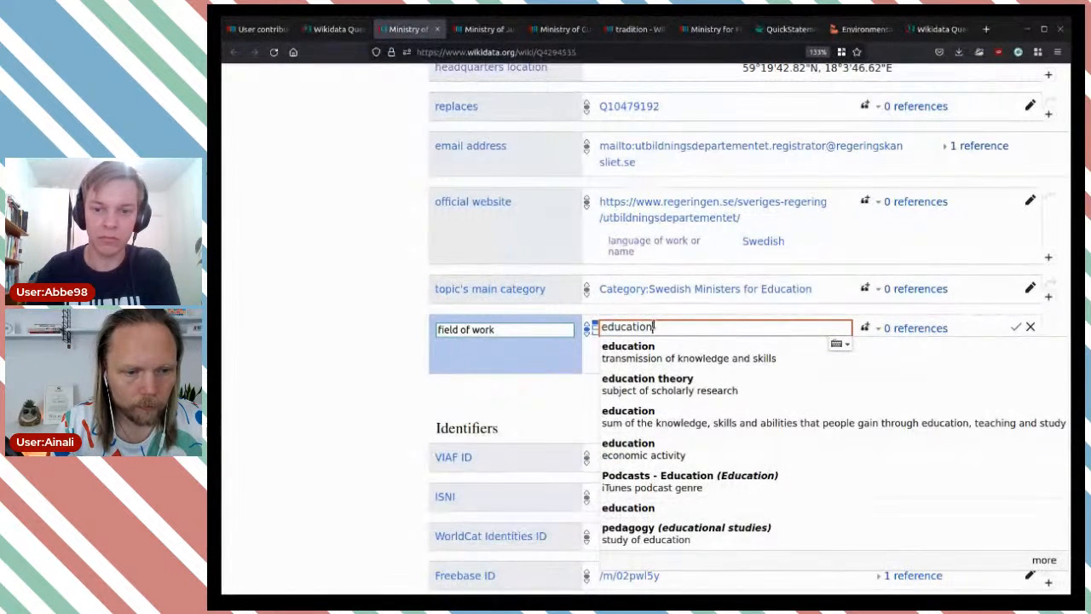
click(753, 344)
click(1015, 327)
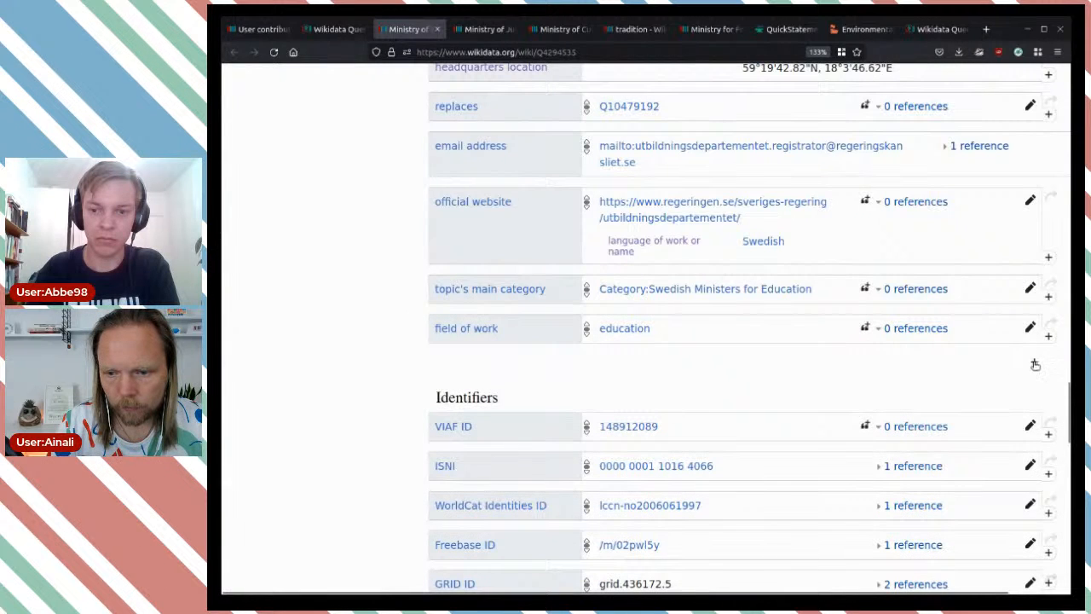
Add research, the systematic study undertaken to increase knowledge, as a second field of work value on the Ministry of Education and Research item and publish it
click(1049, 335)
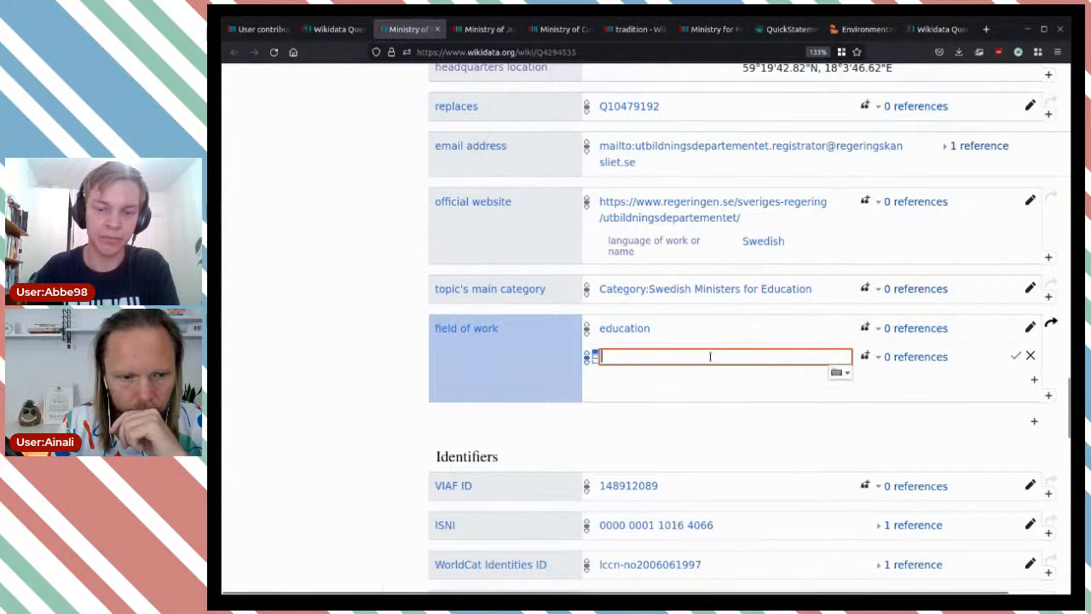
text(research)
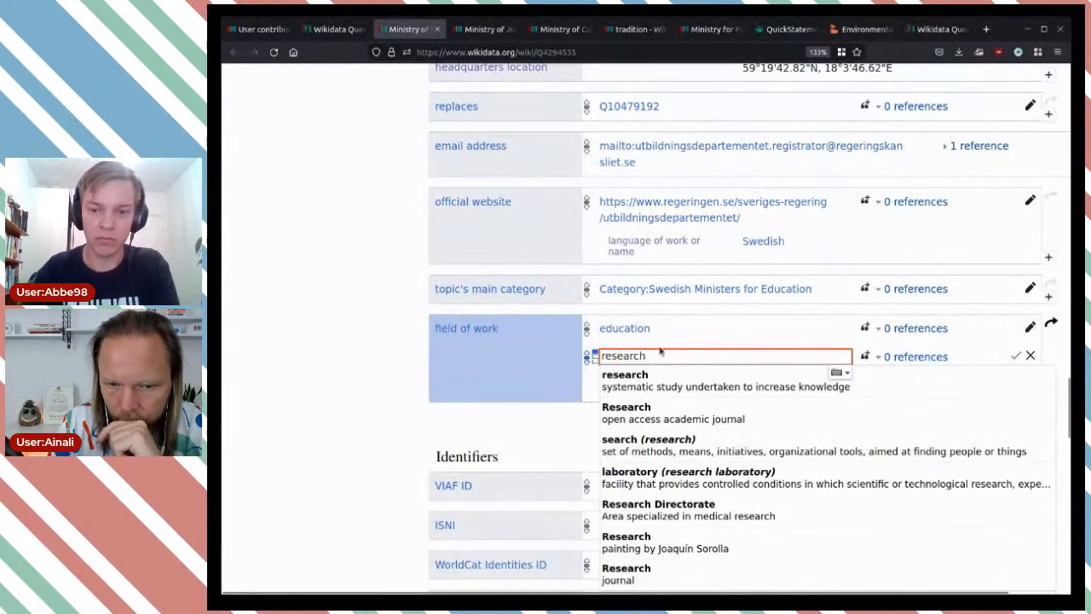
click(711, 380)
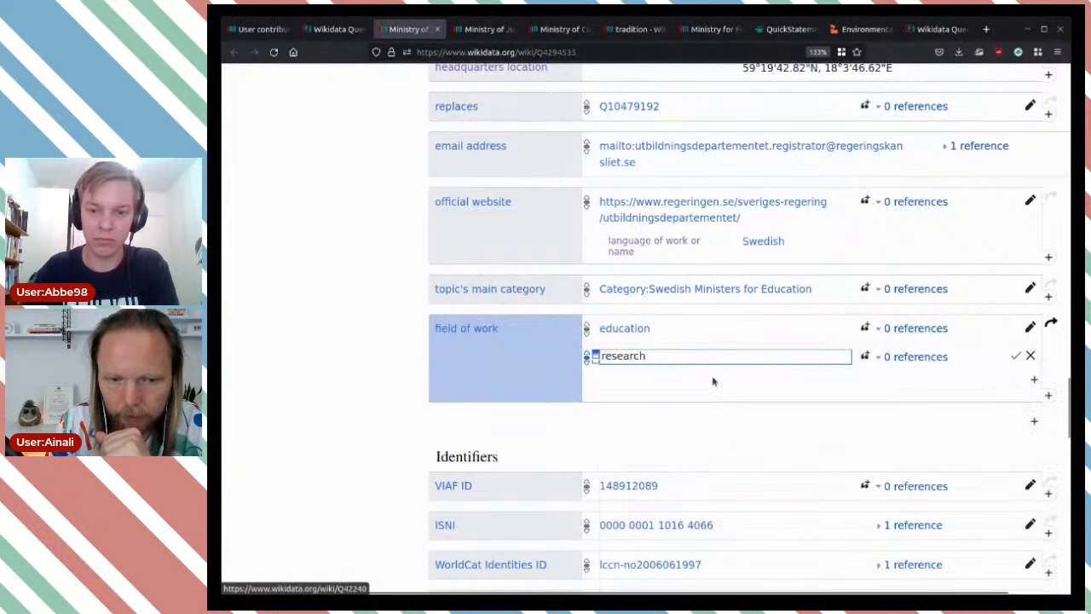
click(1016, 356)
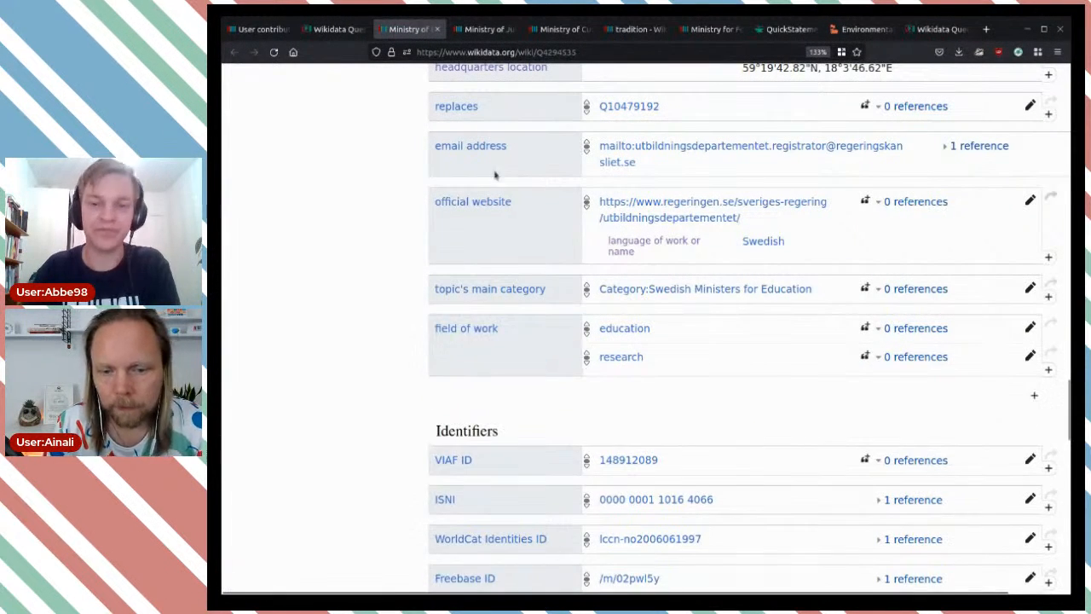
Return to the Ministry of Justice item, add a field of work statement with the value sport, and publish it
click(332, 31)
click(487, 35)
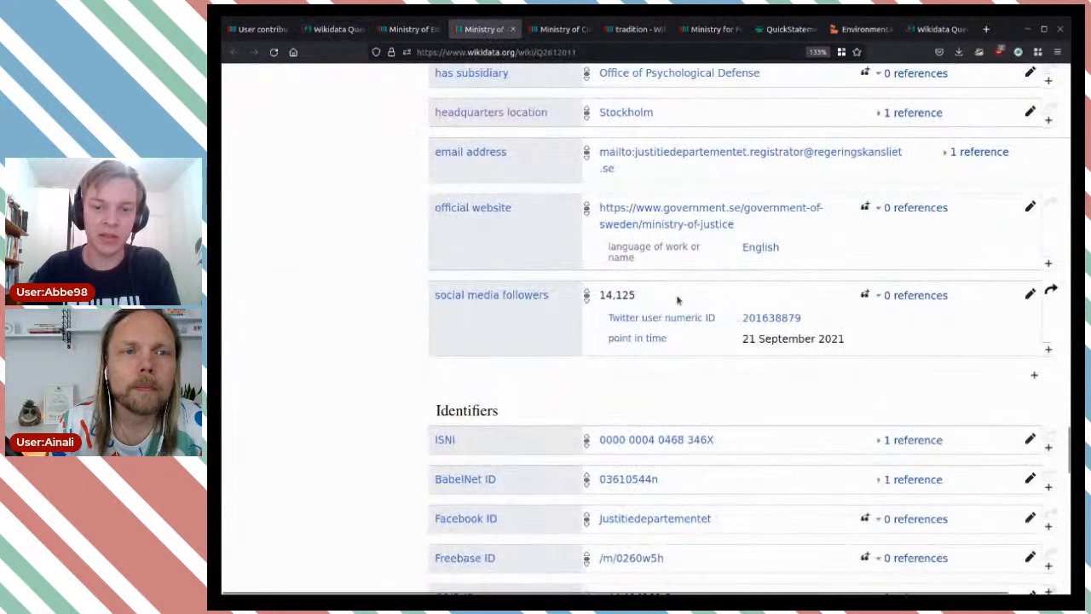
click(1034, 374)
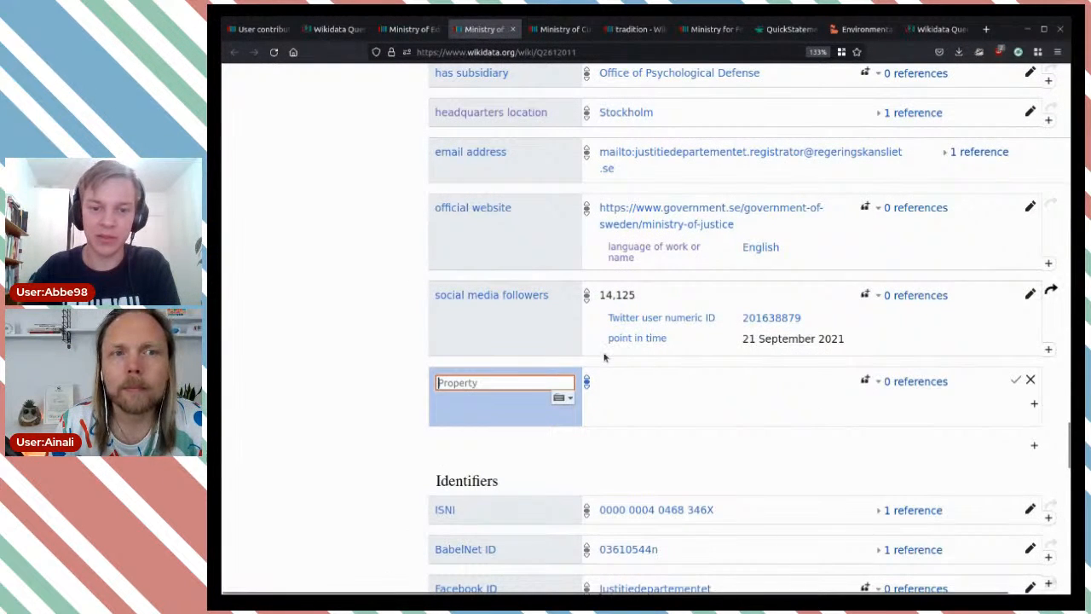
text(fi)
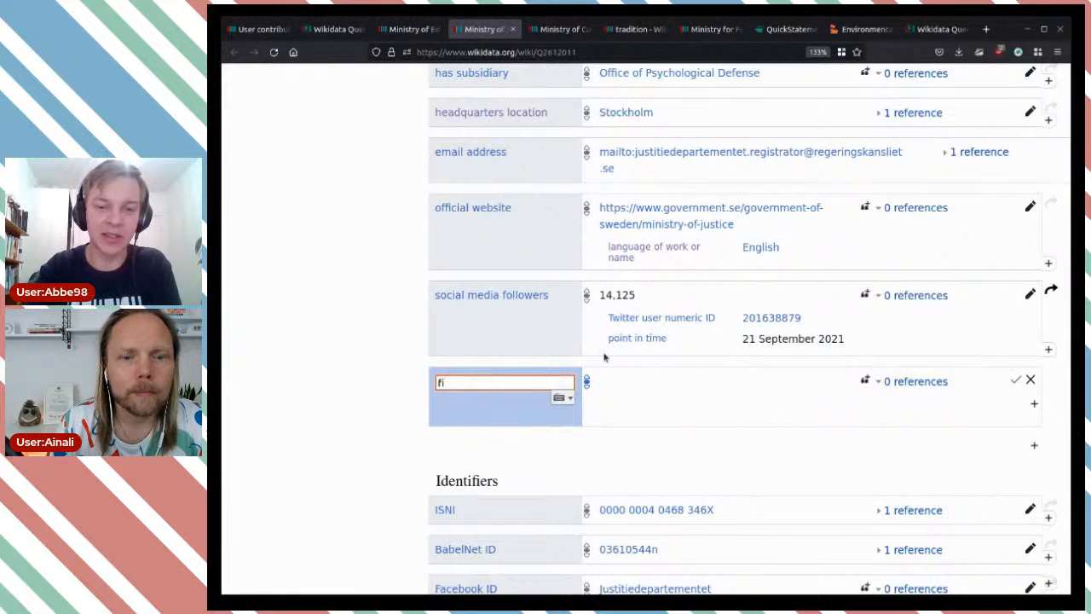
text(eld)
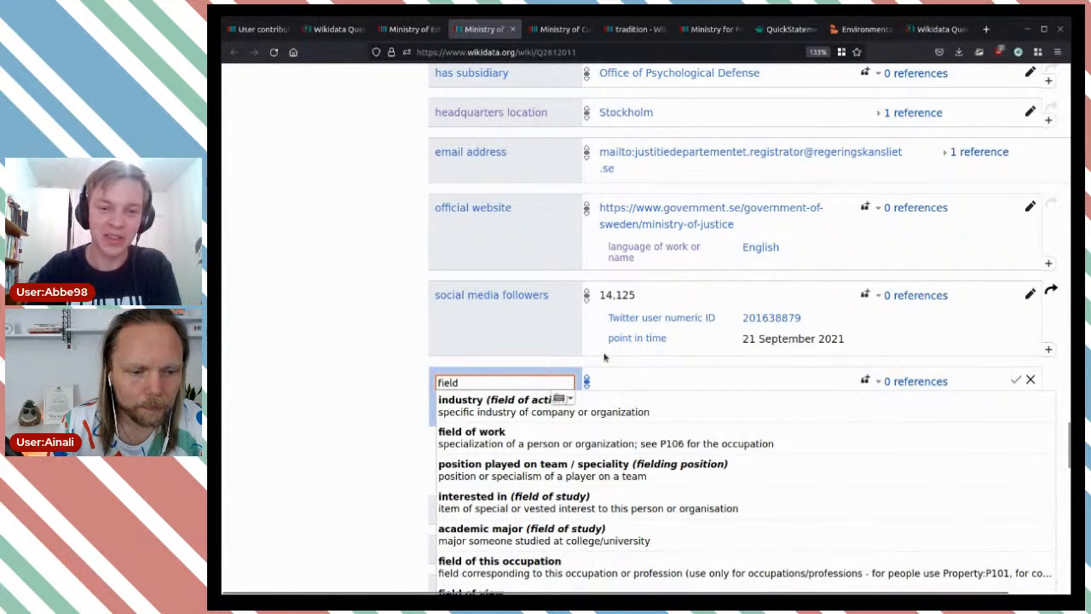
click(493, 438)
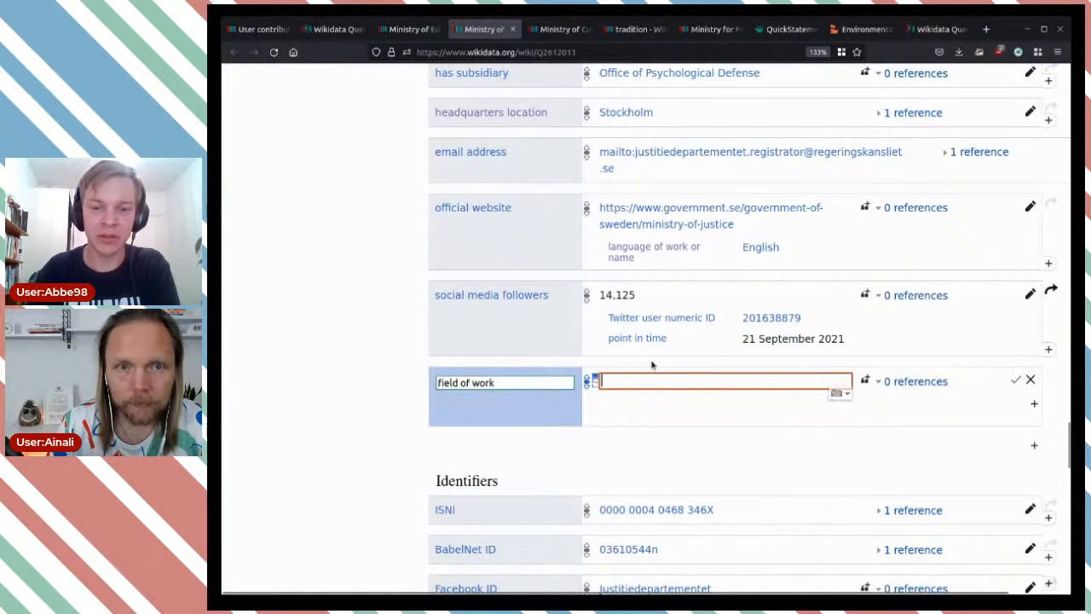
text(sports)
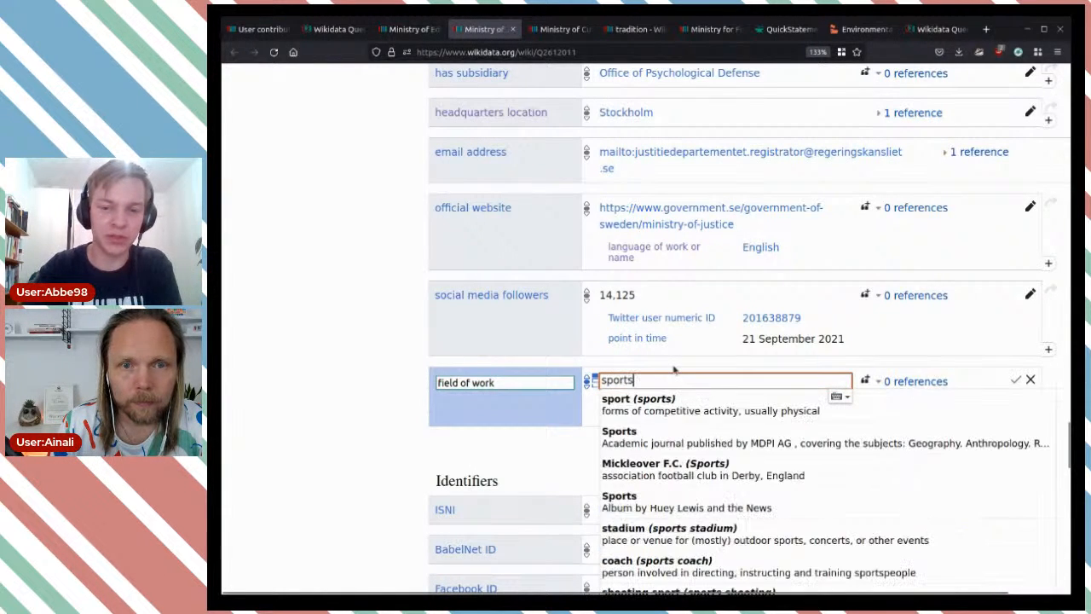
click(706, 406)
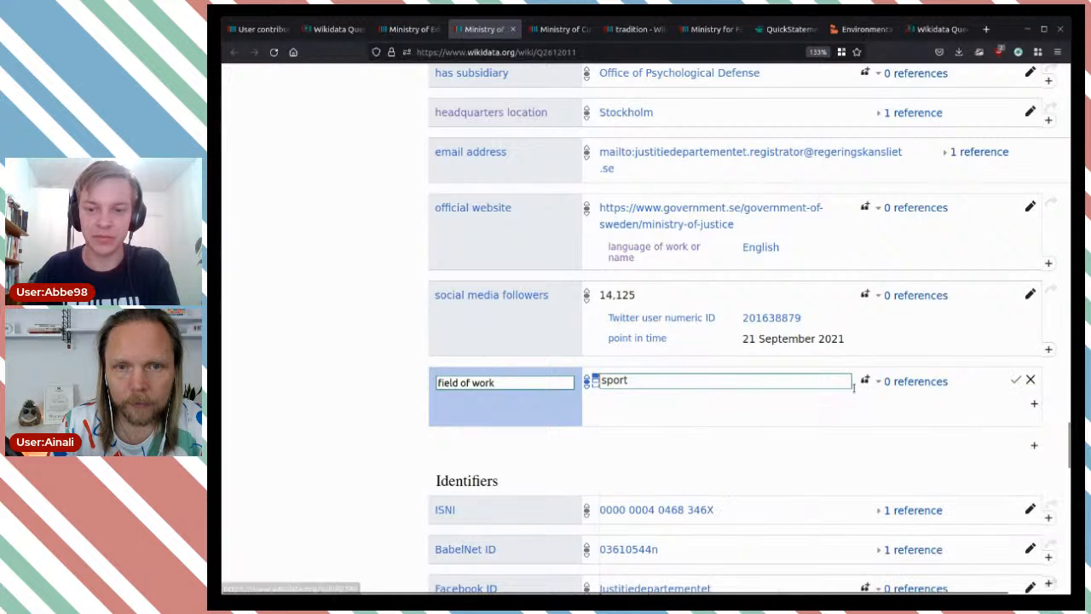
click(1015, 382)
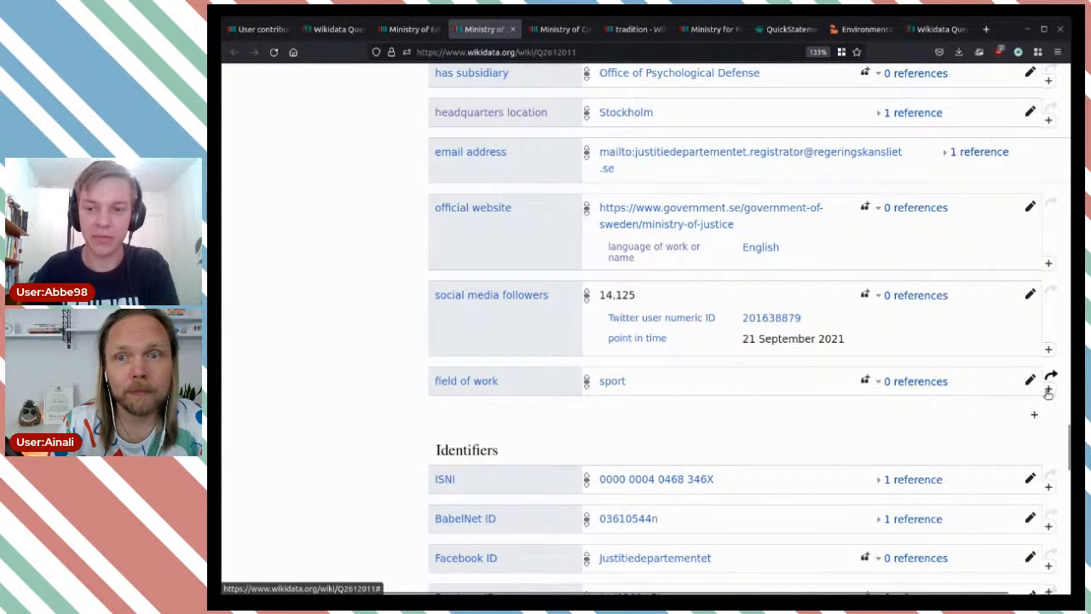
Add human migration as a second field of work value on the Ministry of Justice item and publish it
click(1048, 389)
text(migration)
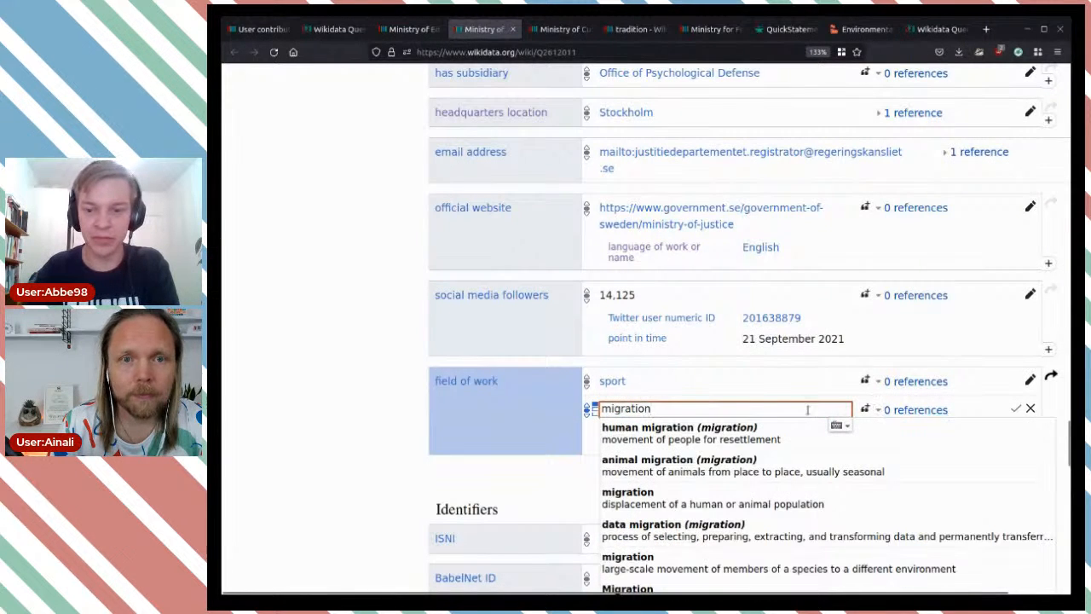
click(696, 435)
click(1015, 410)
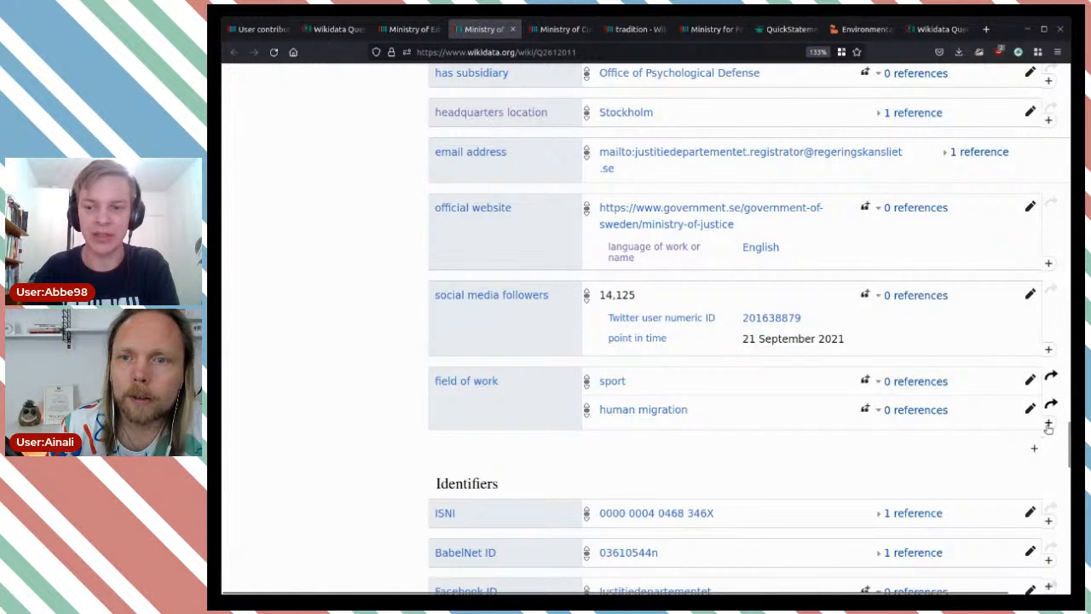
Add justice, the correct application of law as opposed to arbitrariness, as a third field of work value on the Ministry of Justice item and publish it
click(1048, 424)
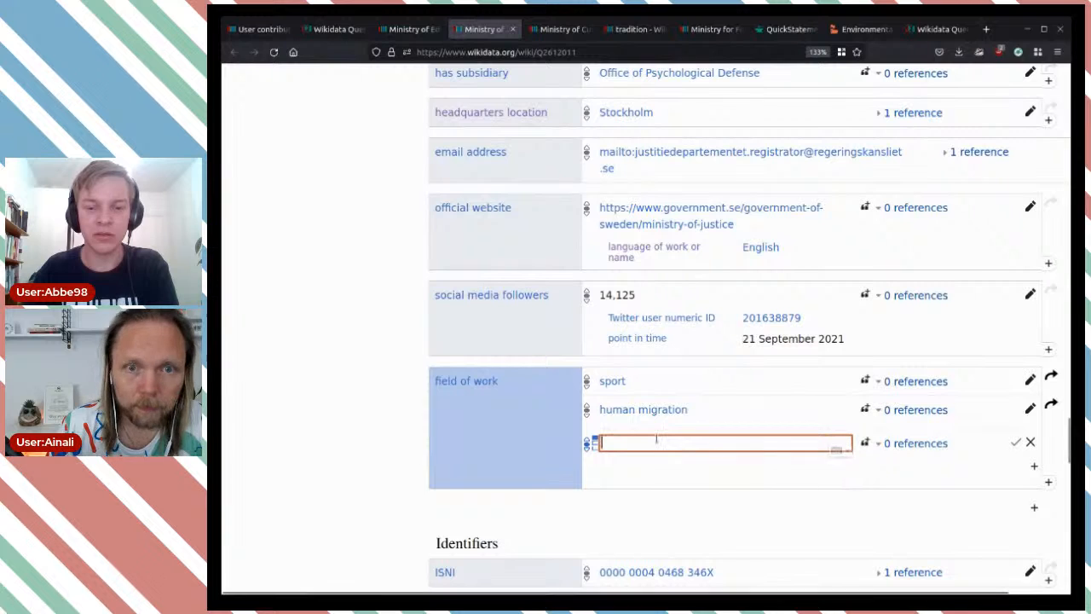
text(justise)
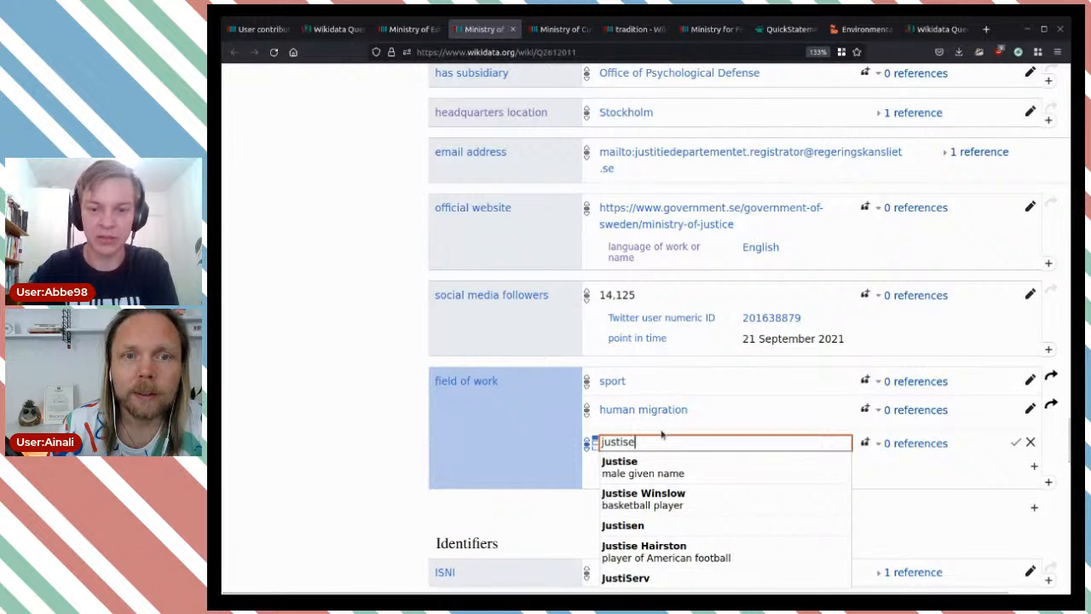
key(BackSpace)
key(BackSpace)
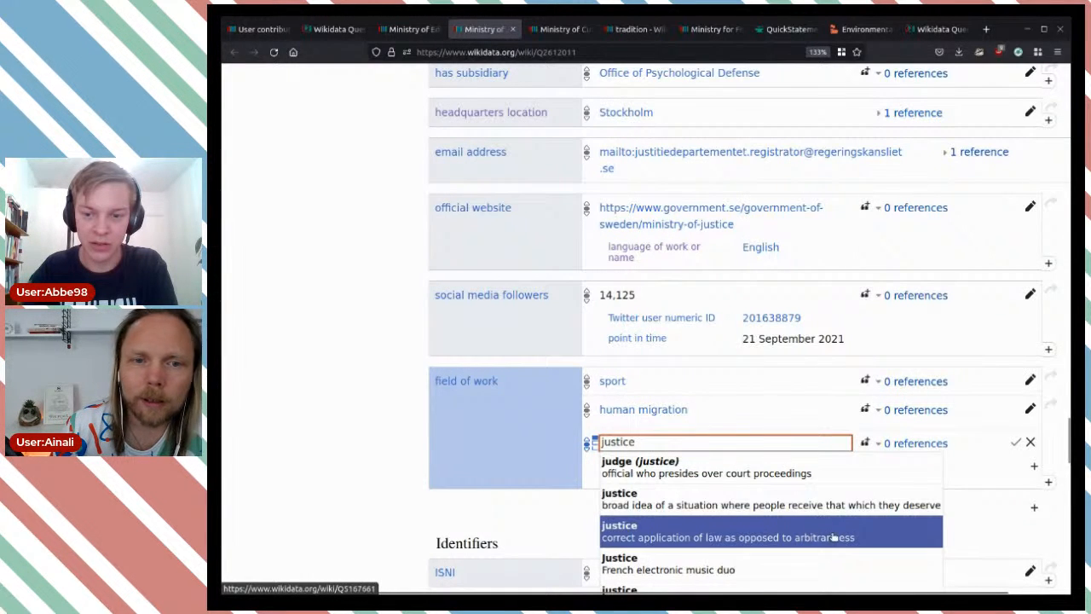
click(816, 531)
click(1015, 442)
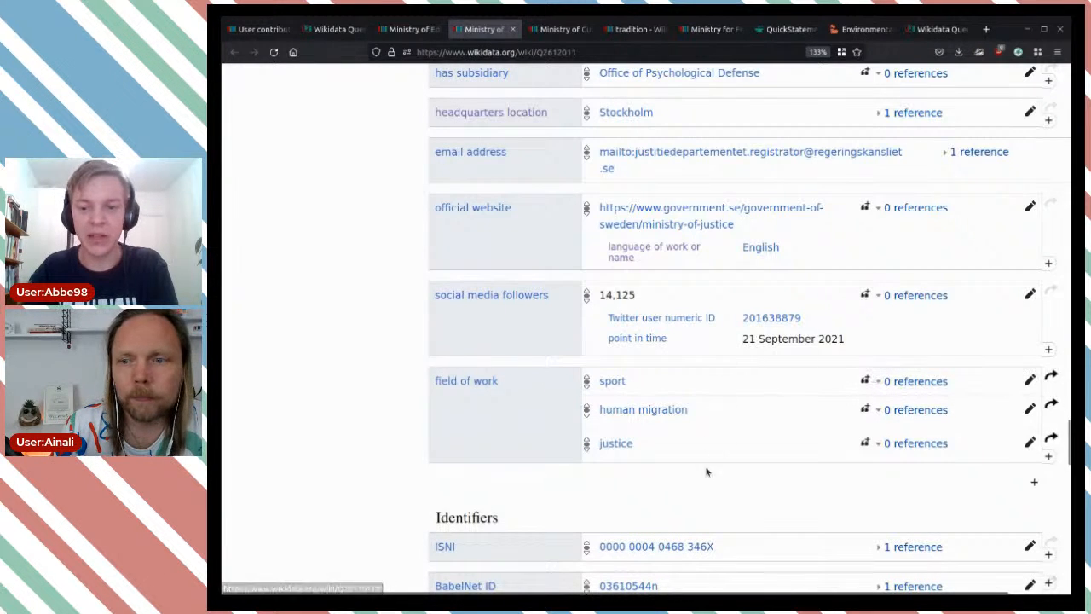
Add a start time qualifier of 2021 to the sport value under field of work and publish the change
click(1030, 380)
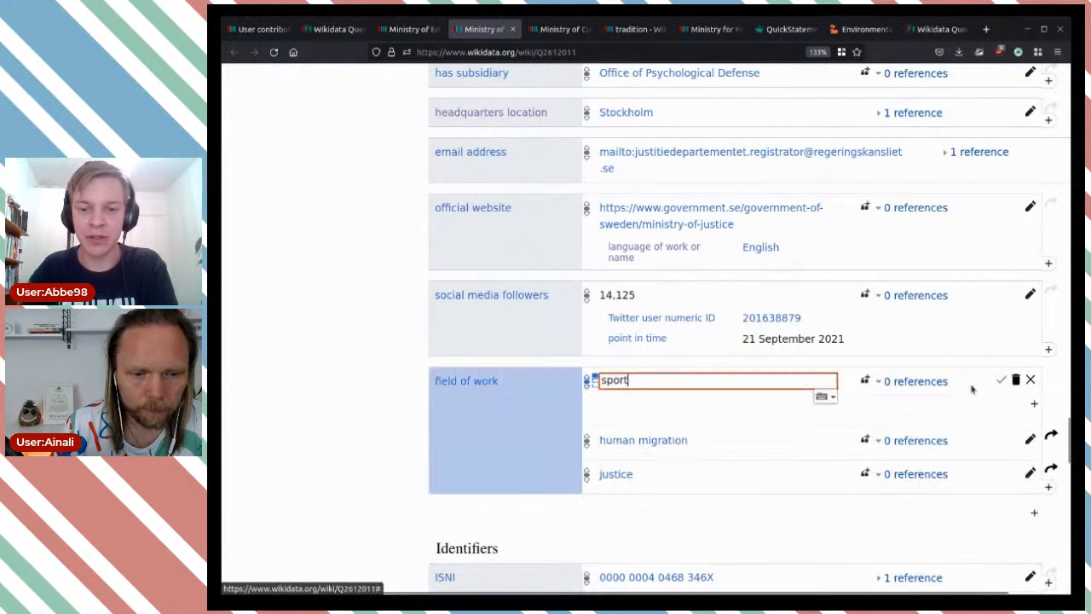
click(1034, 404)
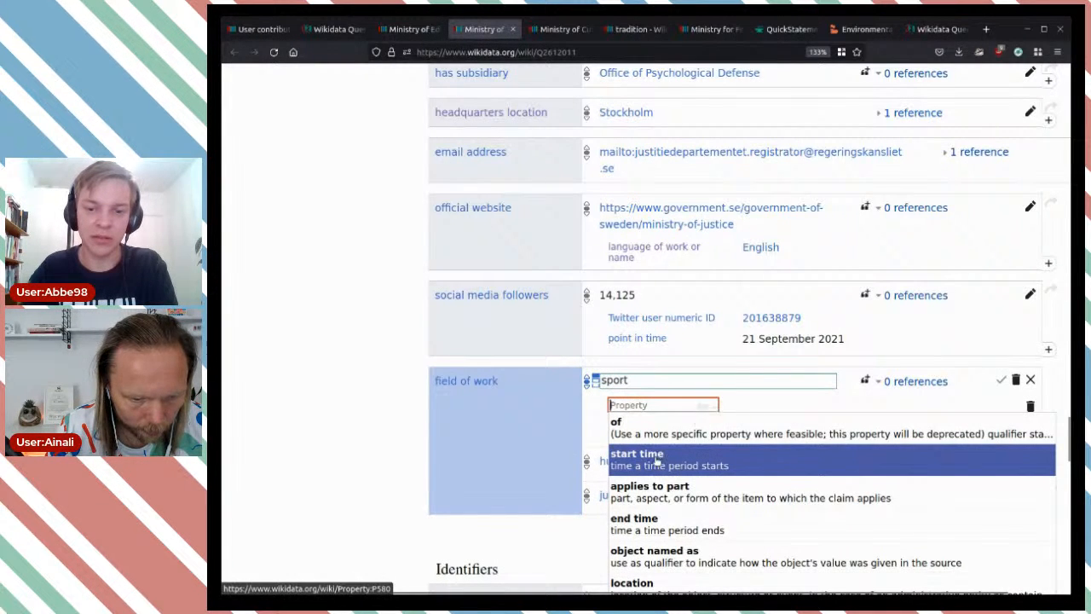
click(655, 460)
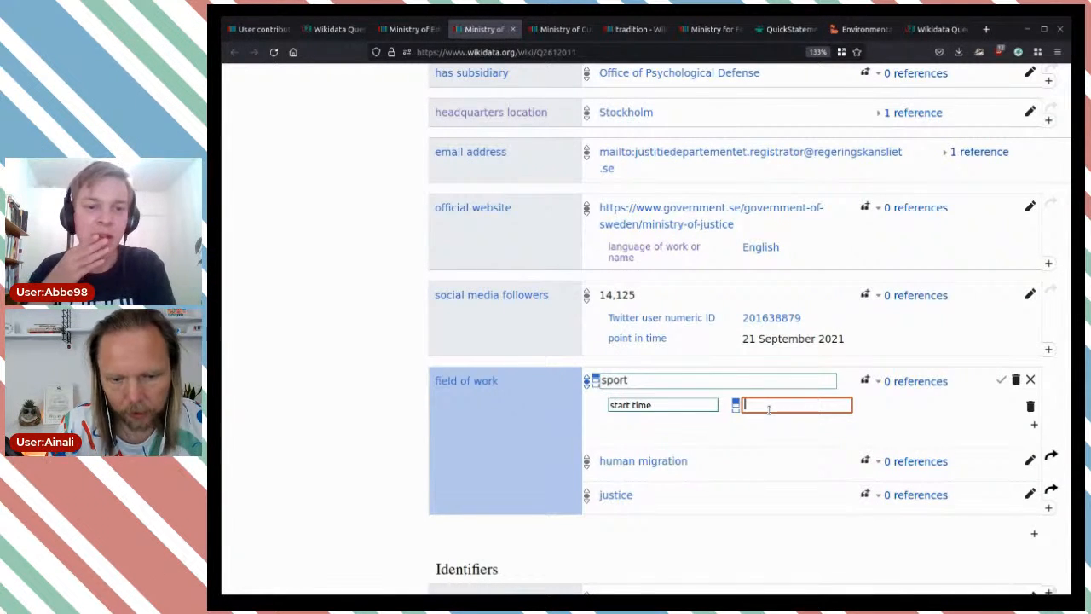
text(2022)
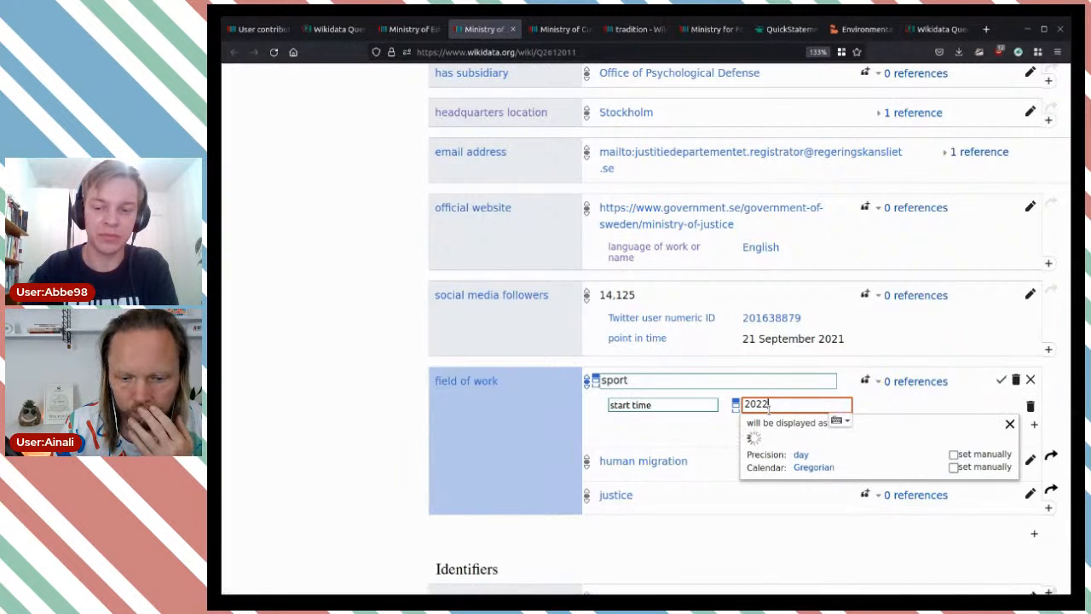
key(BackSpace)
text(1)
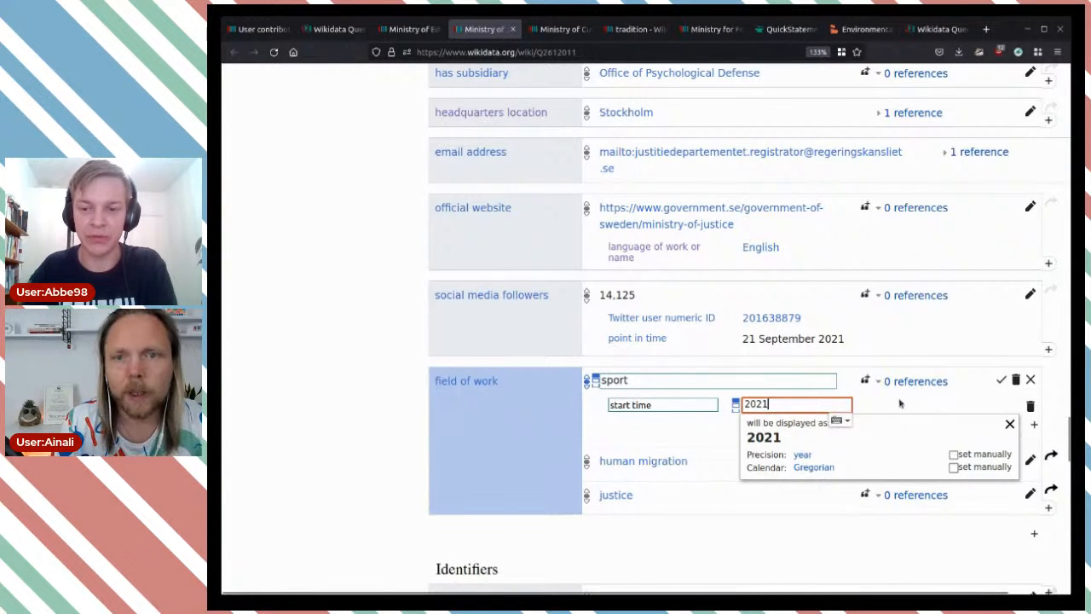
click(1001, 383)
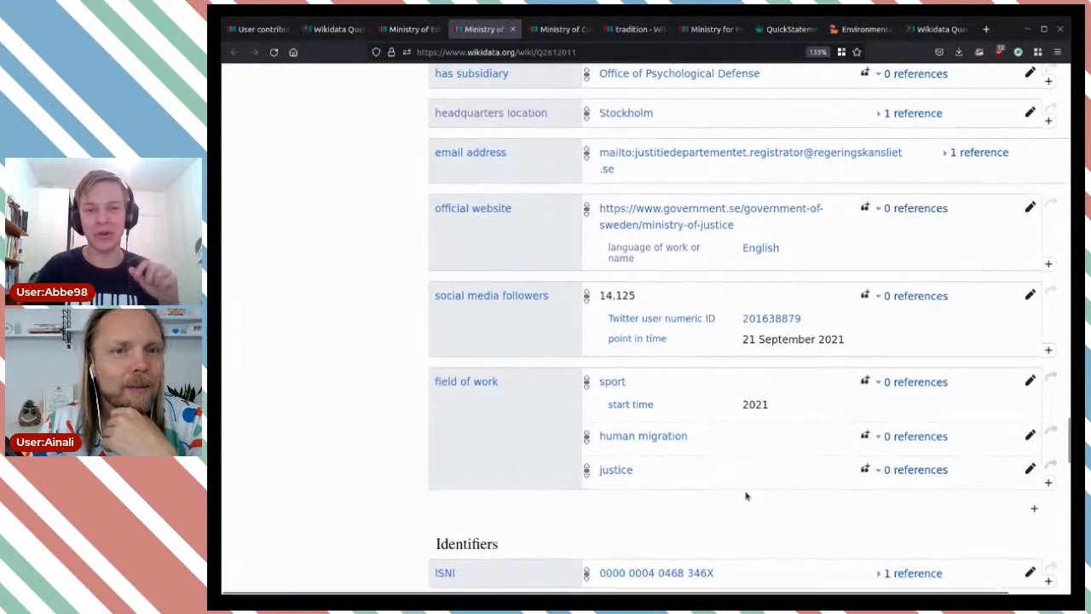
Review the instance of statements on the Ministry of Justice item
scroll(743, 490, up, 15)
scroll(742, 493, up, 10)
scroll(742, 491, down, 5)
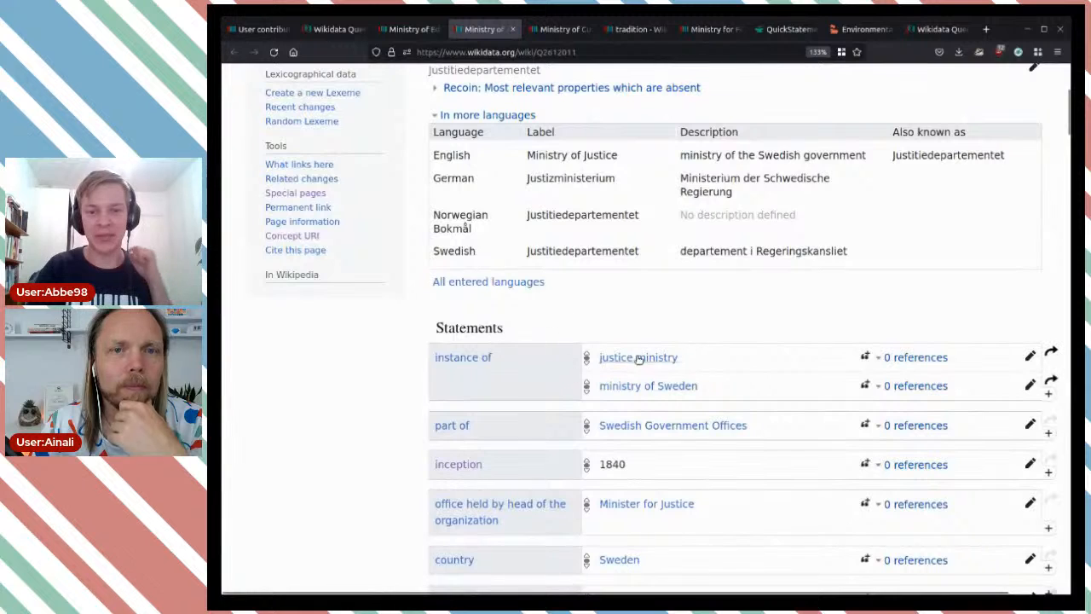